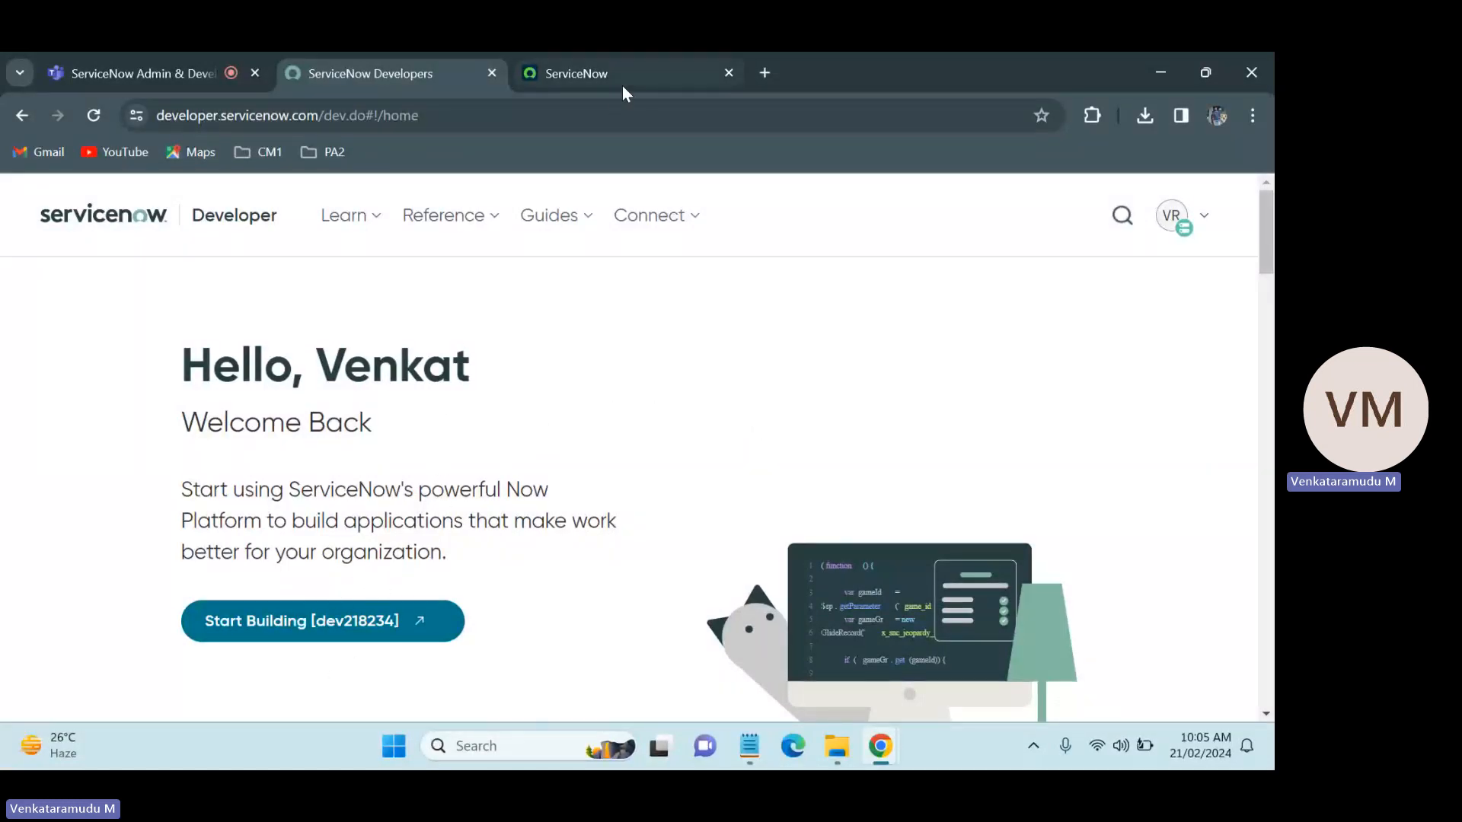
Step: Try to open a table list in the developer instance by entering Servicenow.LIST in the application navigator filter
left_click(641, 52)
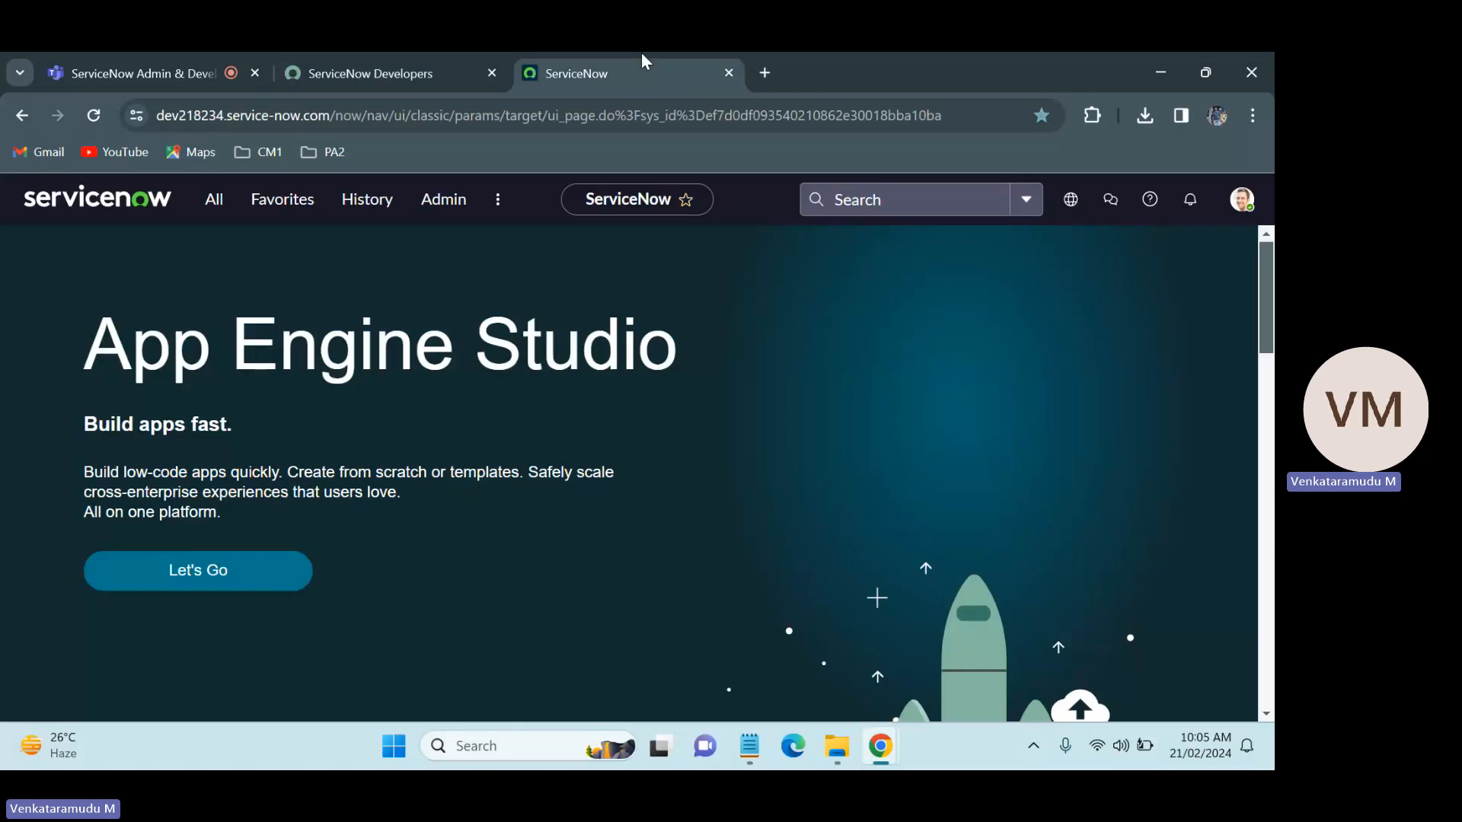
left_click(215, 201)
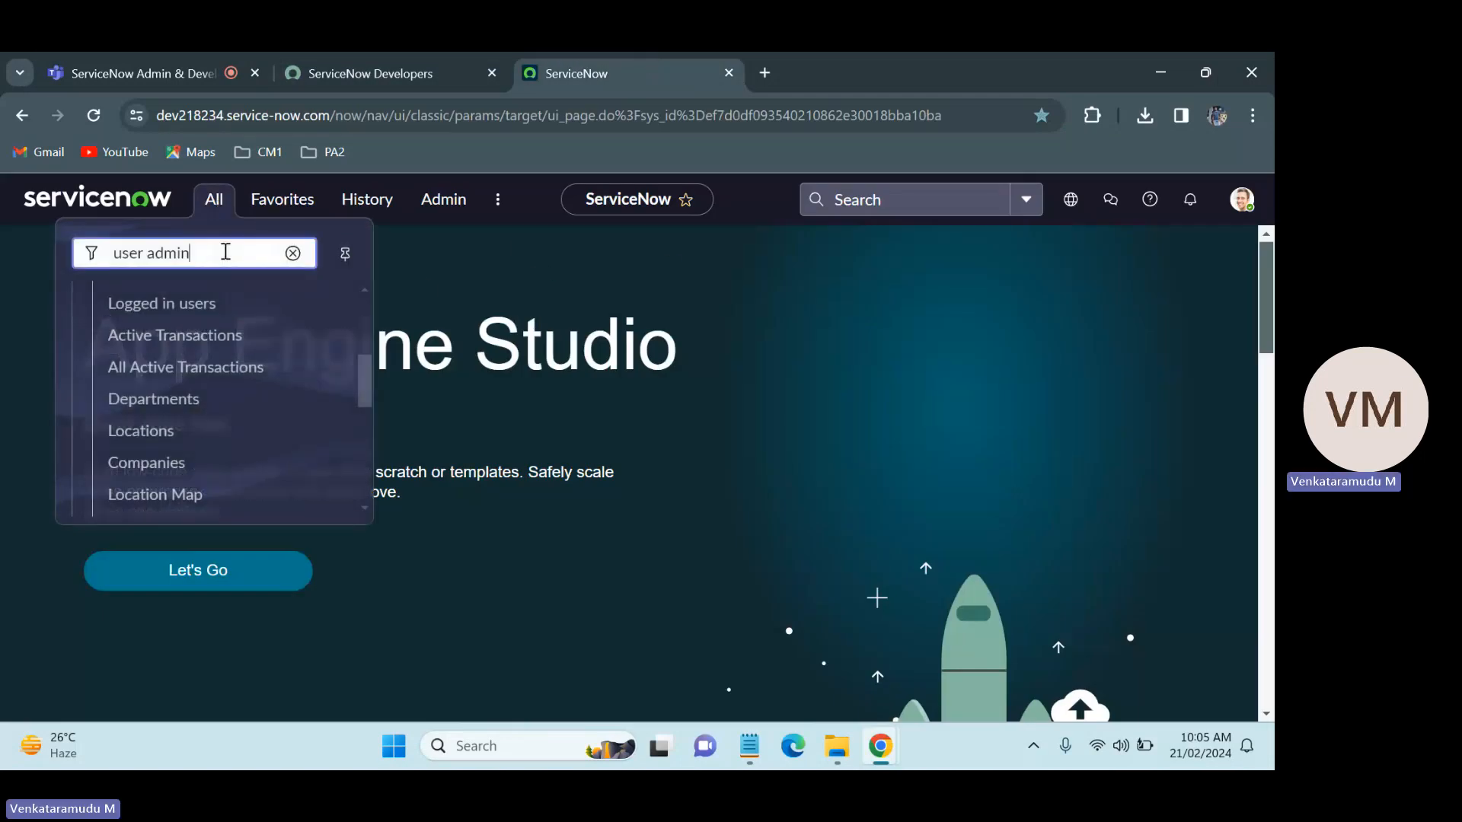
triple_click(225, 251)
key("BackSpace")
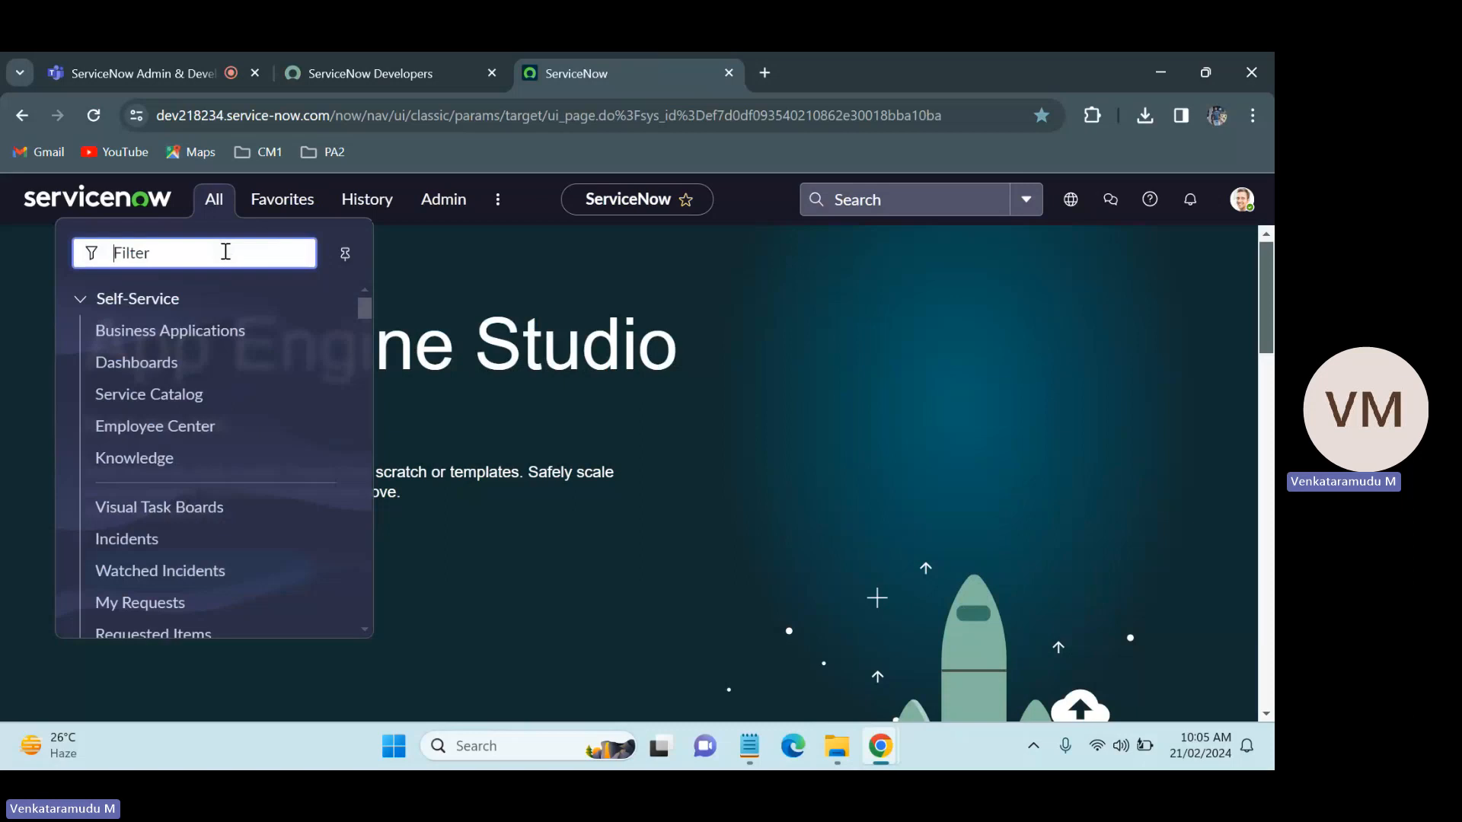
type("Serv")
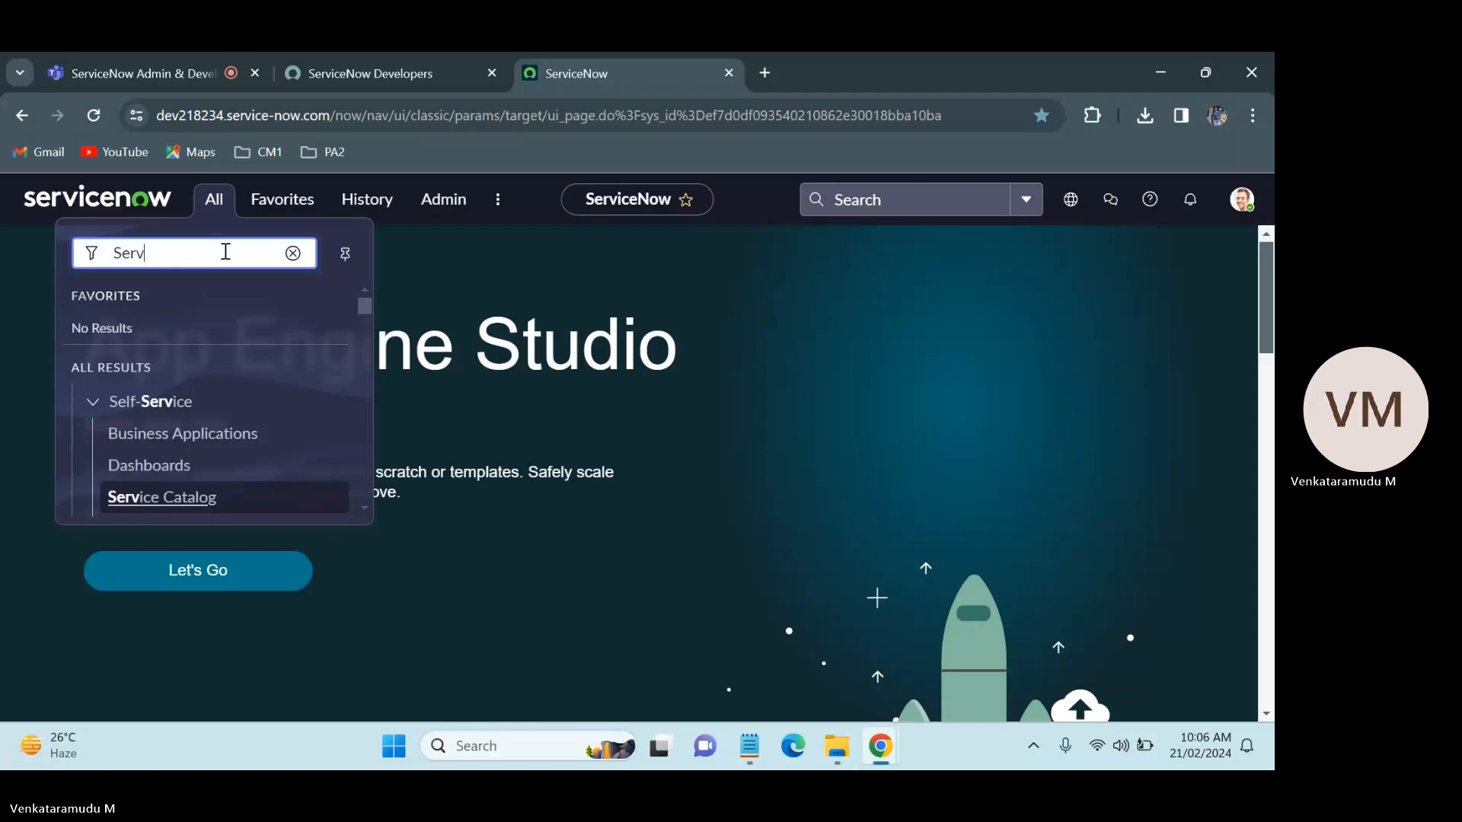
type("icenow.list")
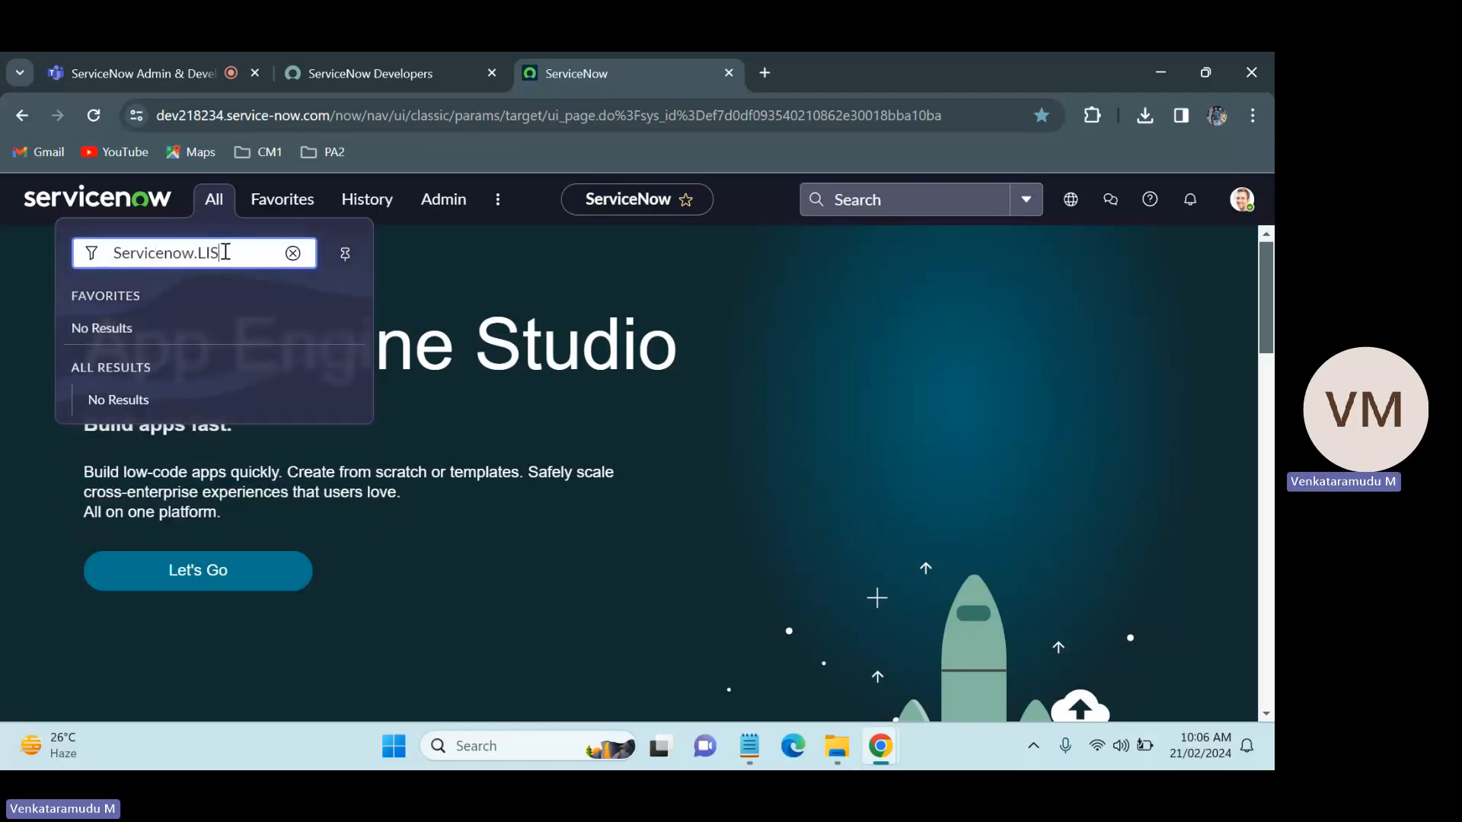
key("Return")
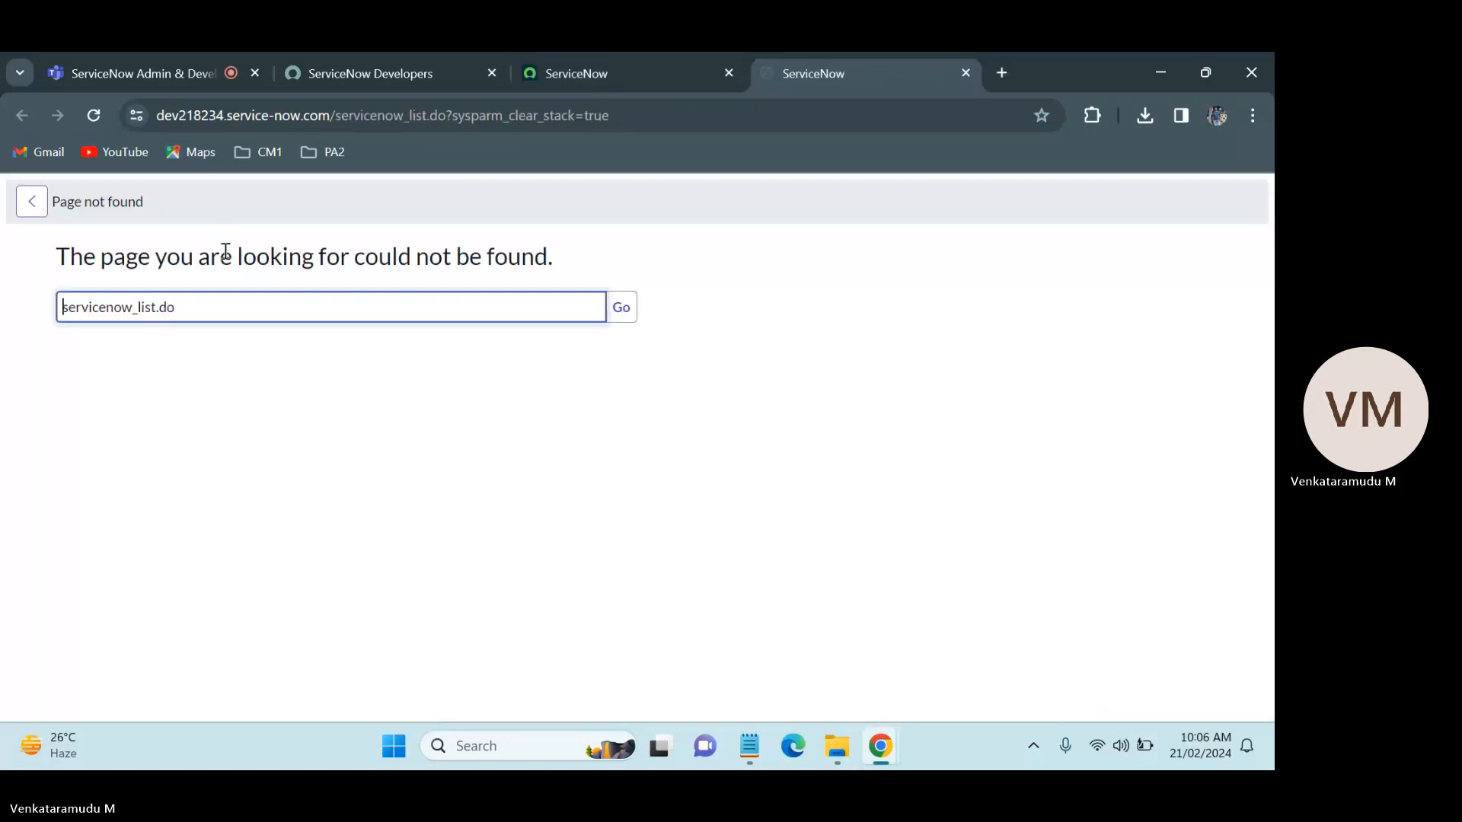
left_click(963, 71)
Step: Find the System Definition Tables module by filtering the navigator for "tables" and open it in a separate browser tab
left_click(217, 204)
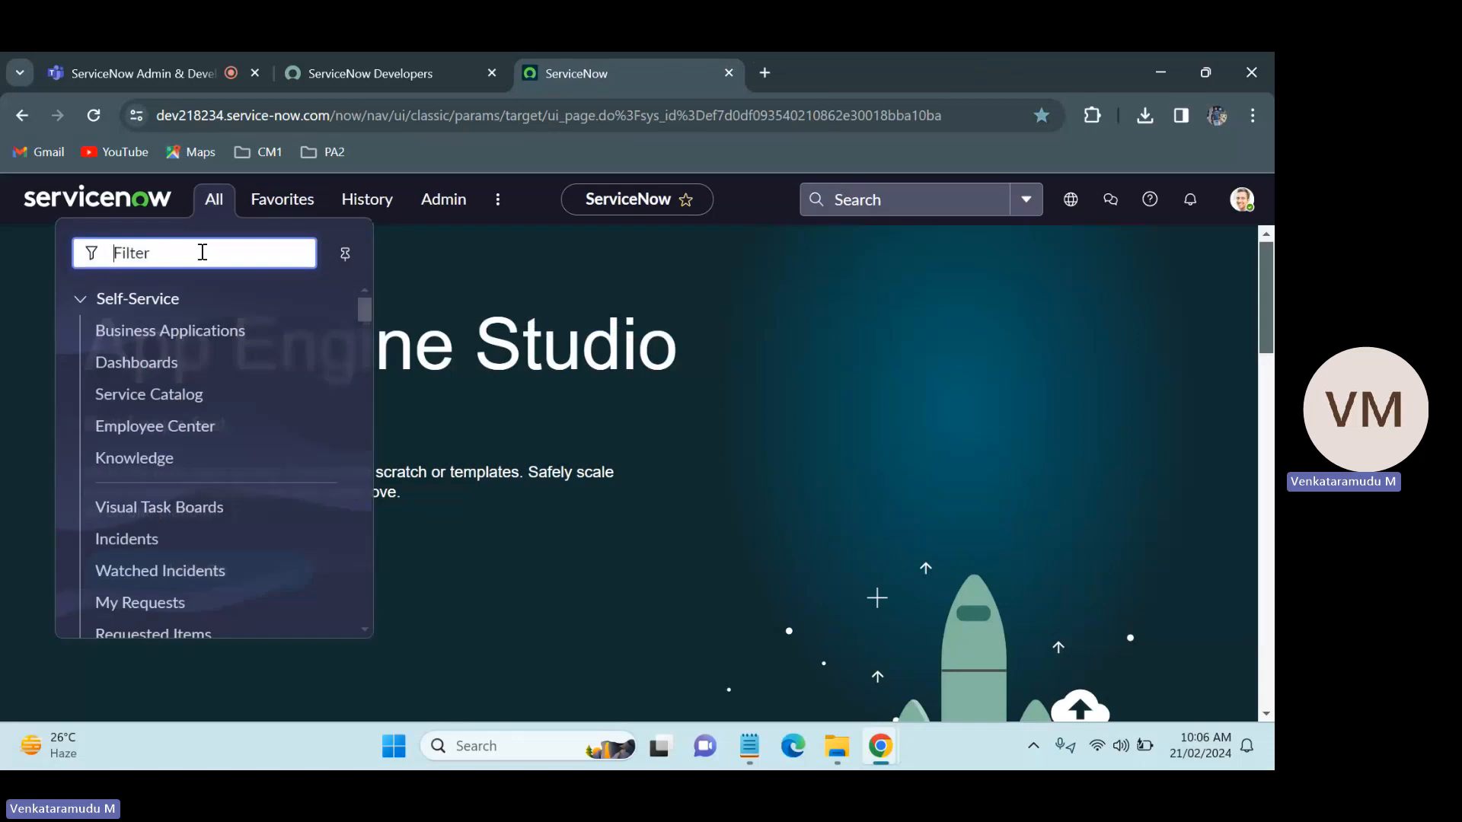
type("tables")
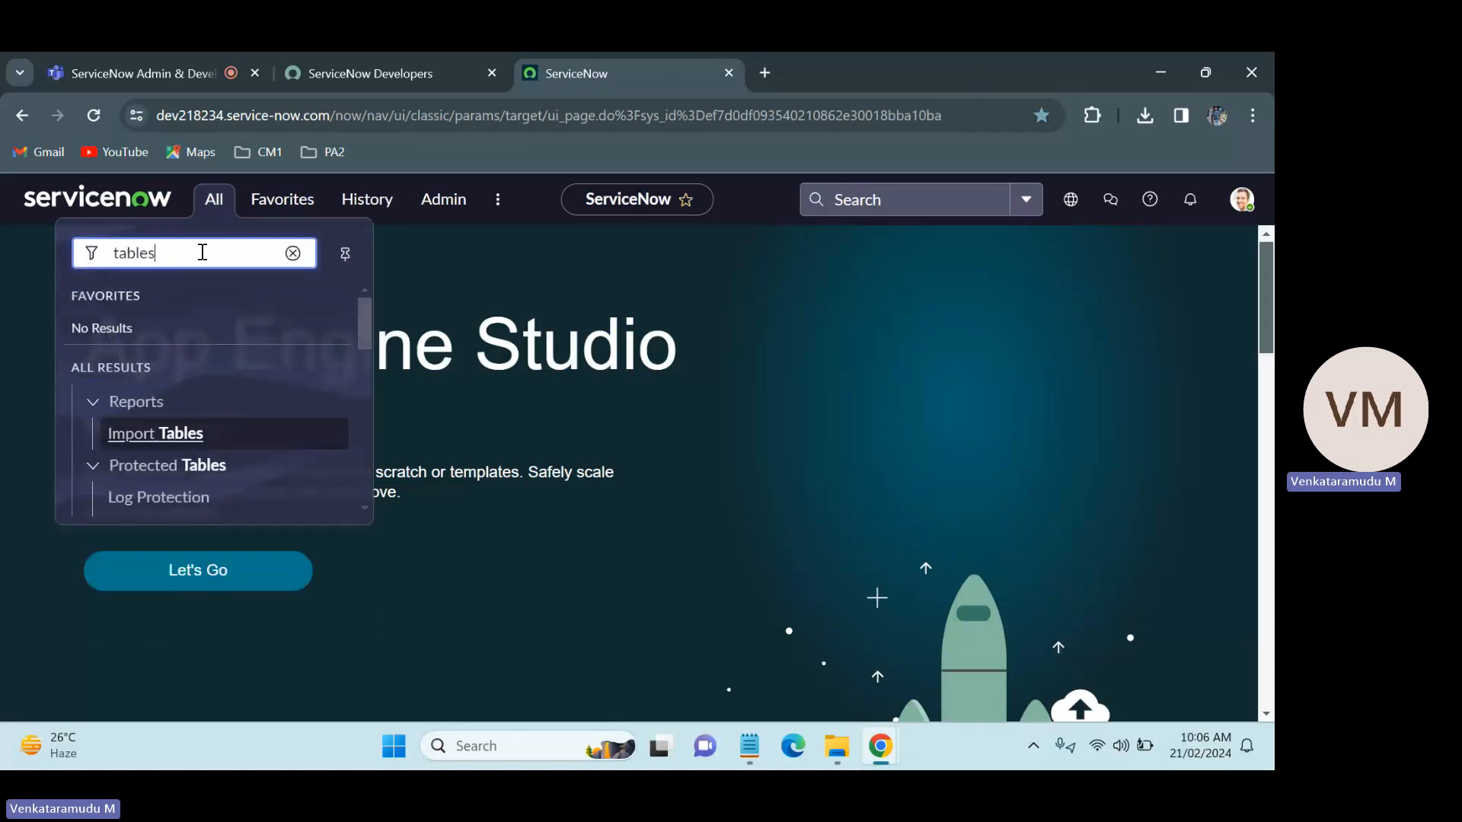
left_click_drag(366, 327, 365, 416)
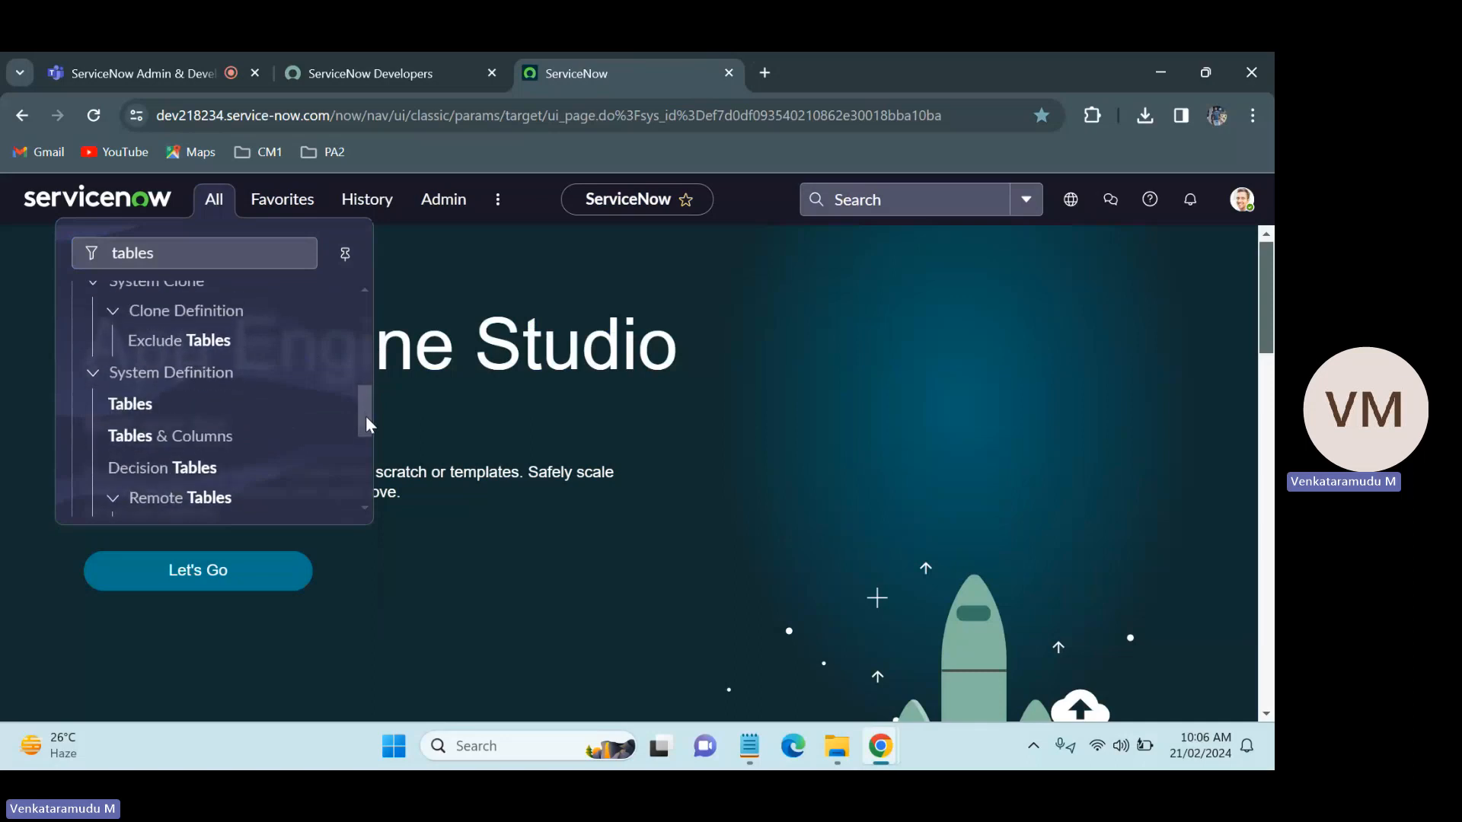
left_click(138, 409, "ctrl")
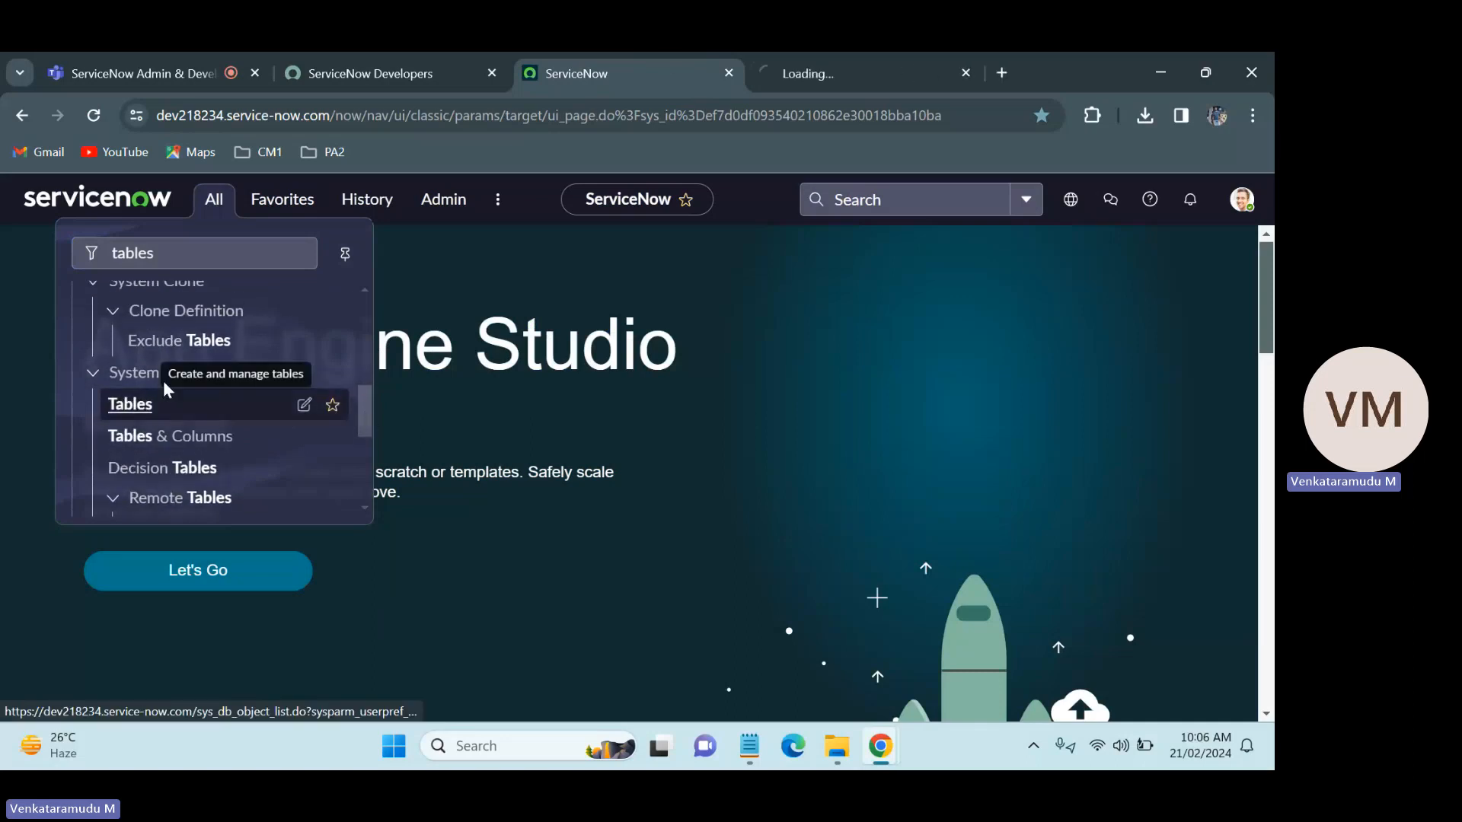
left_click(818, 55)
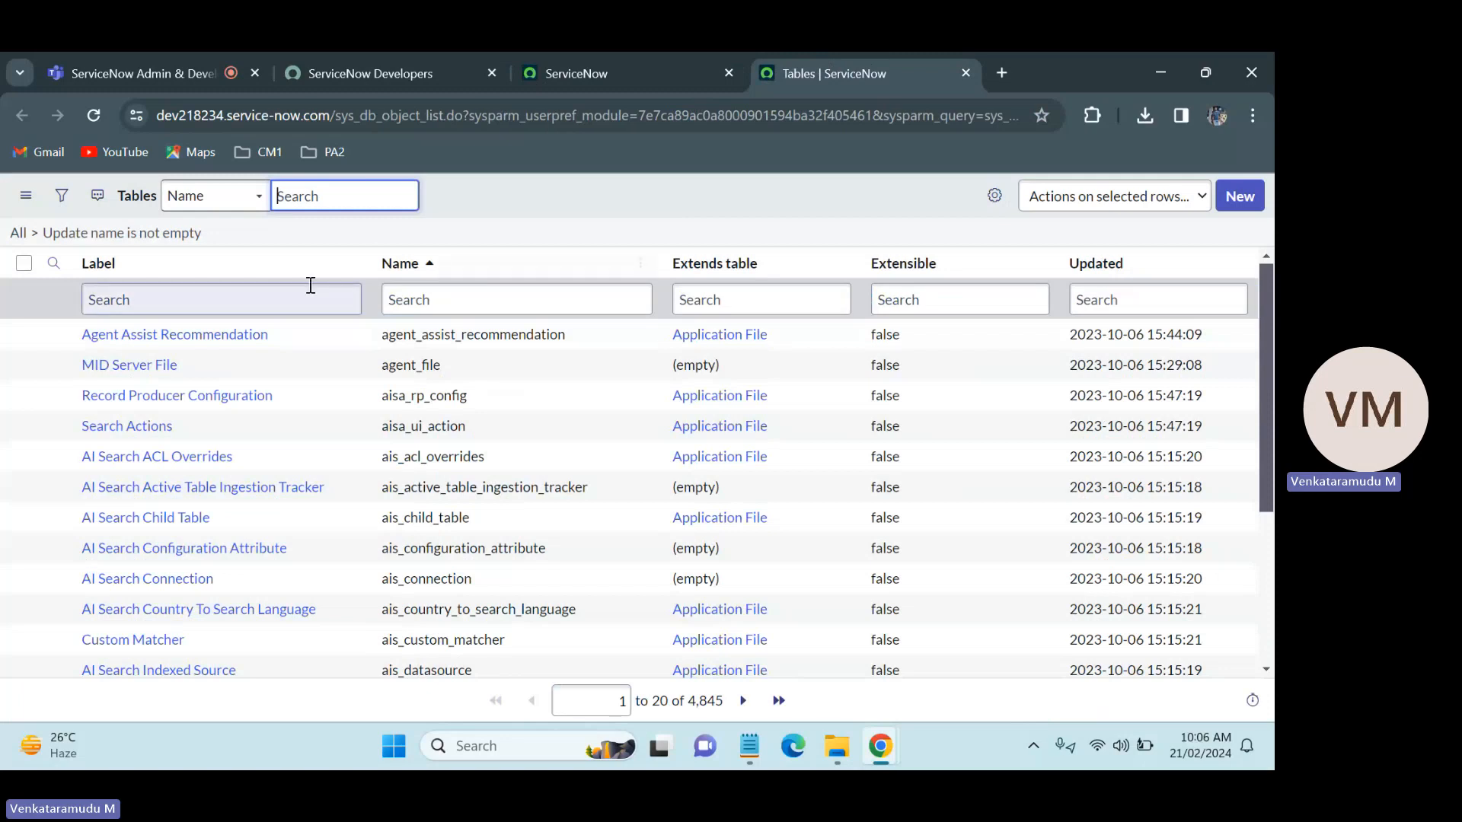
Step: Filter the Tables list by label with *service, and narrow the filter to *servicenow
left_click(250, 305)
type("*")
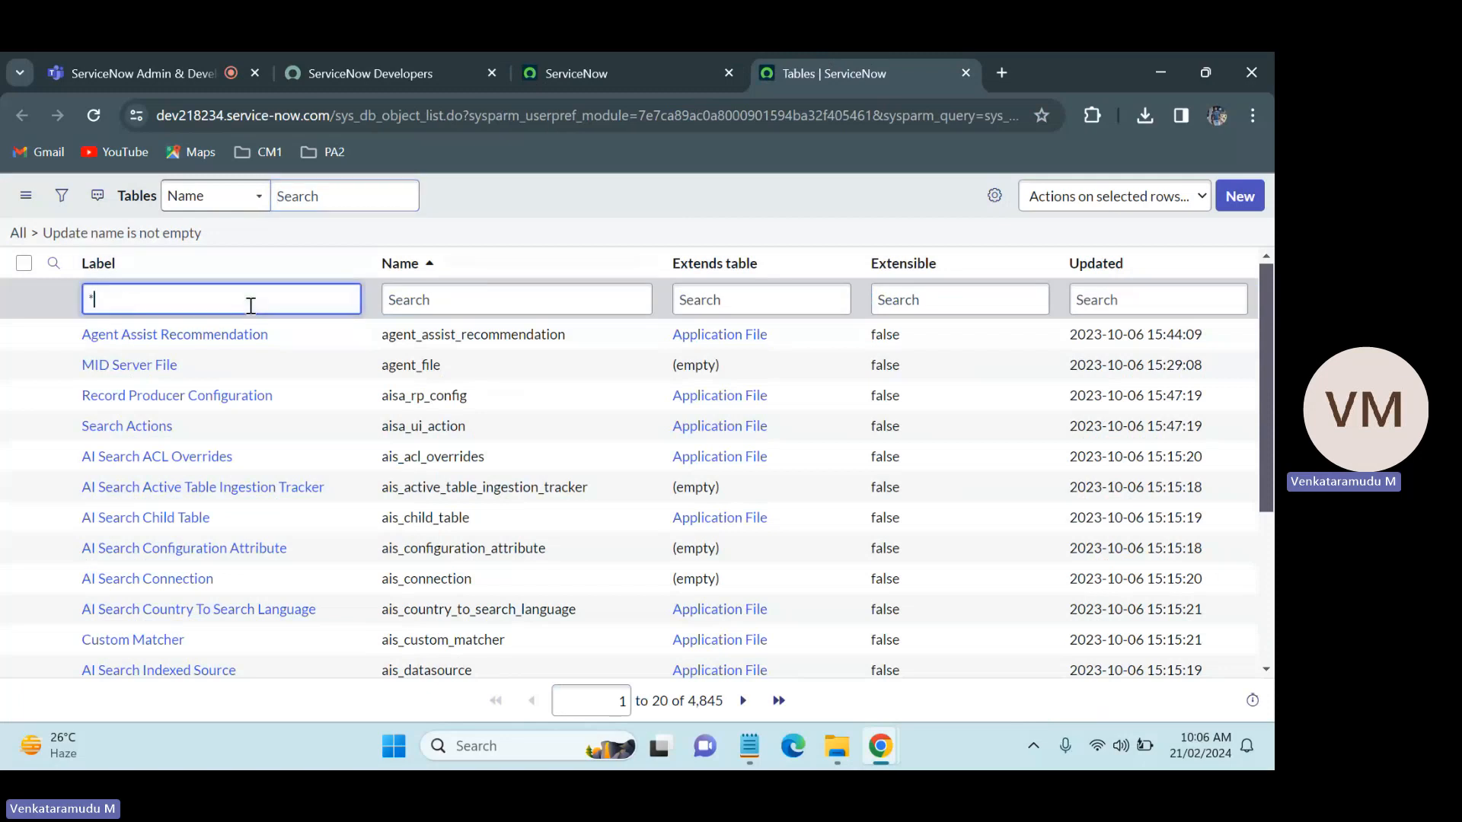
type("service")
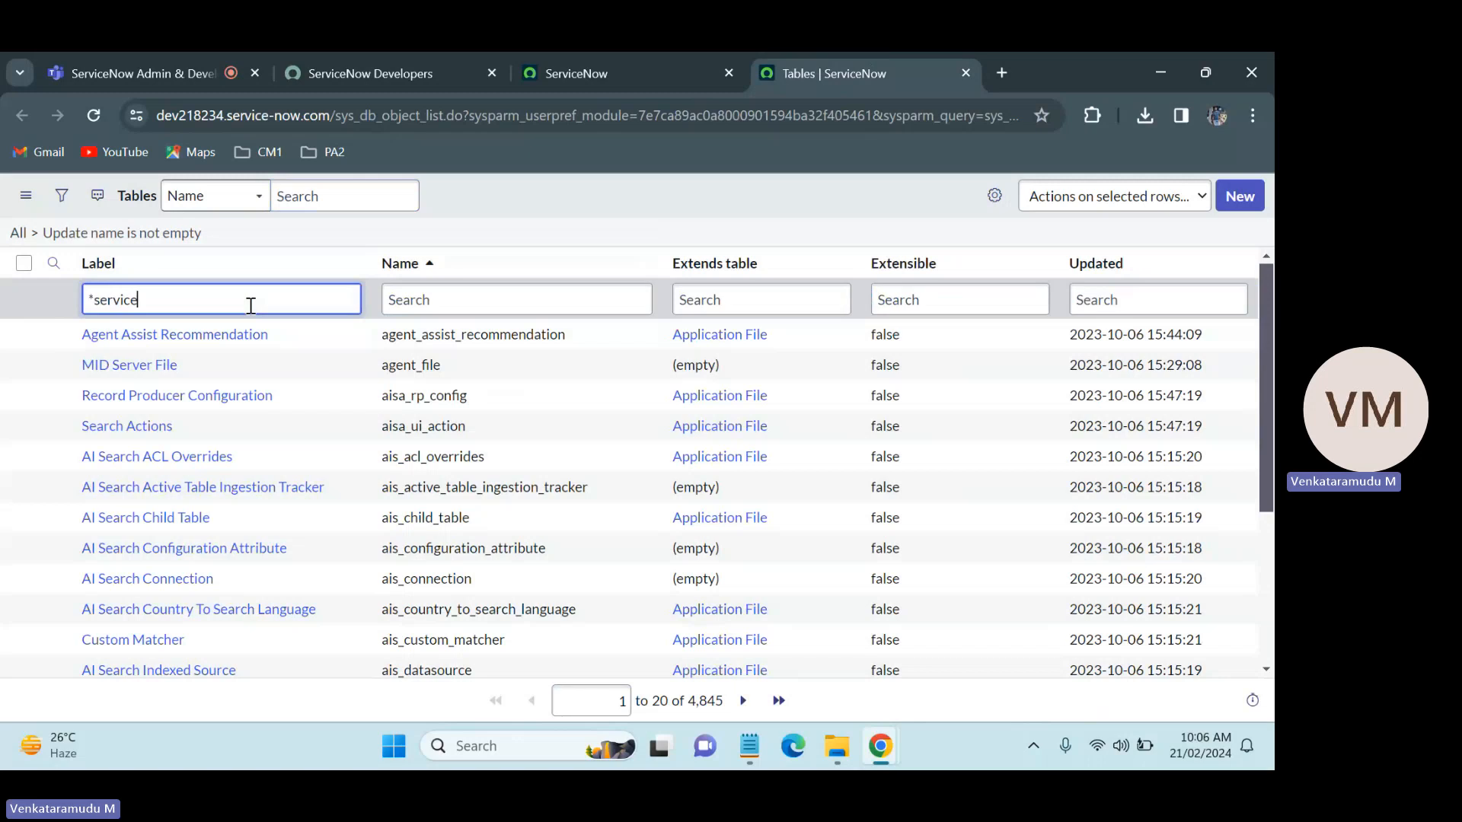
key("Return")
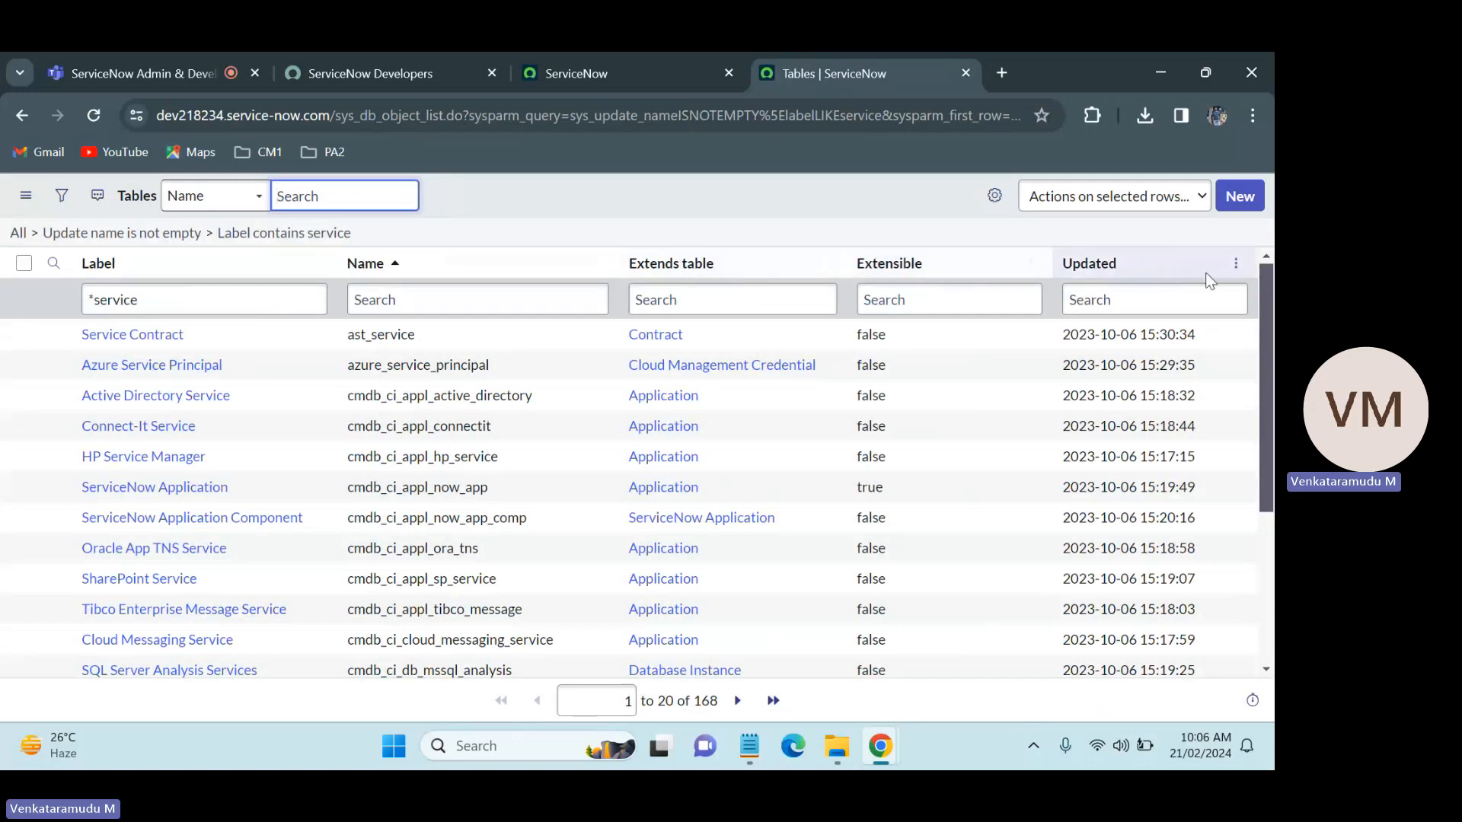
scroll(1207, 289, "down", 2)
scroll(1272, 381, "down", 2)
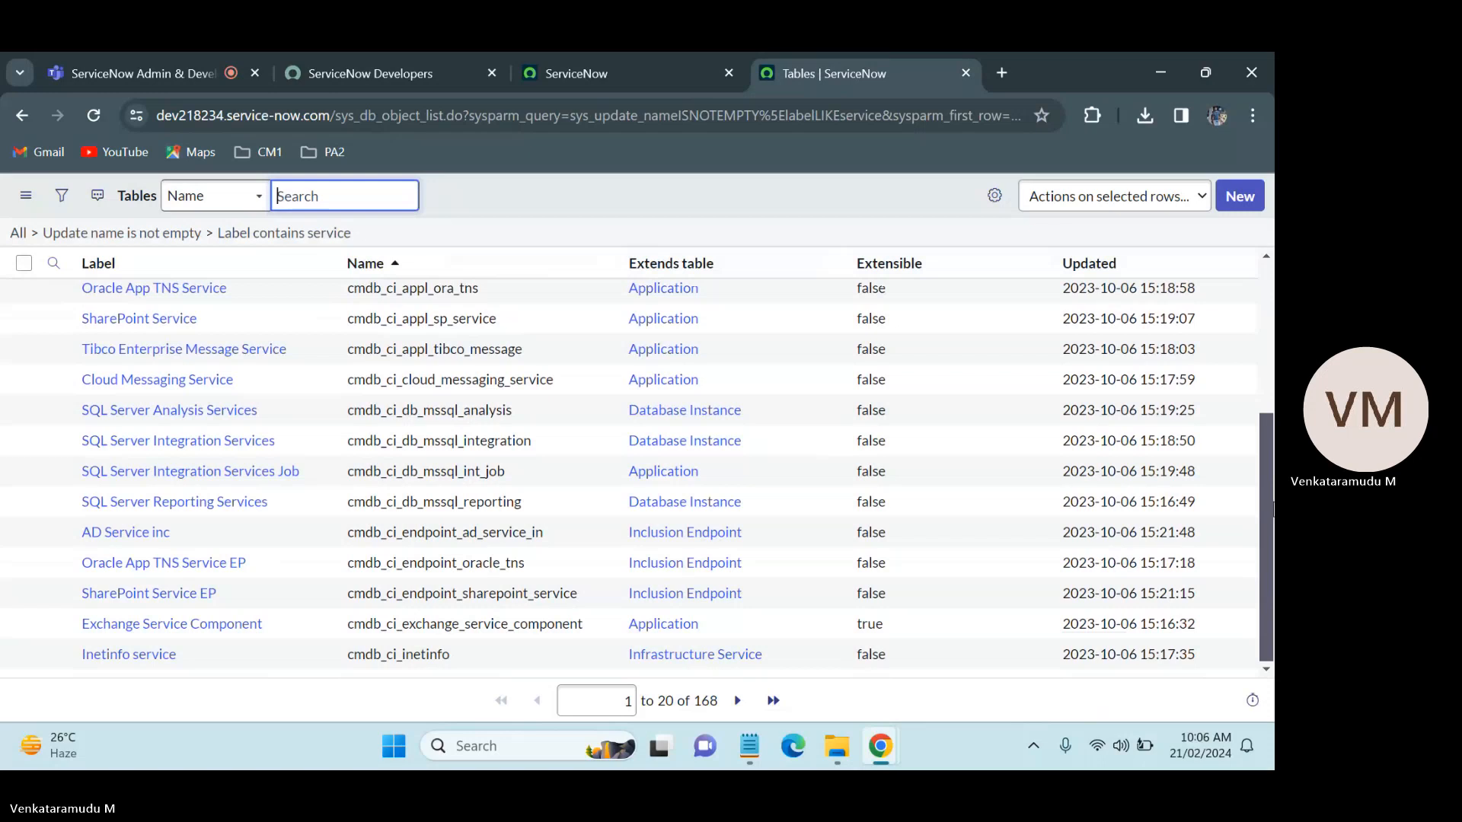
scroll(1273, 509, "up", 4)
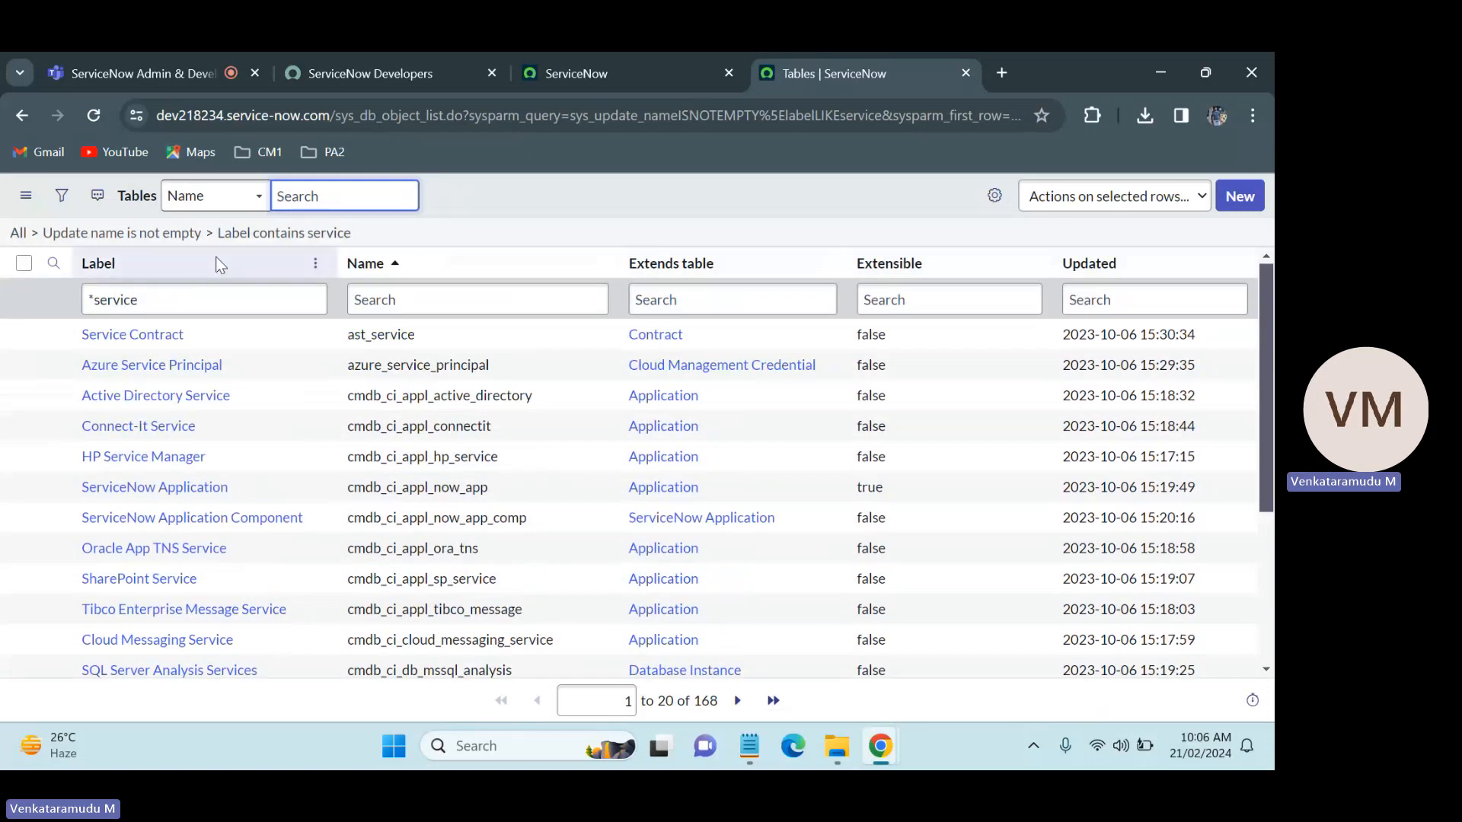
left_click(187, 305)
type("now")
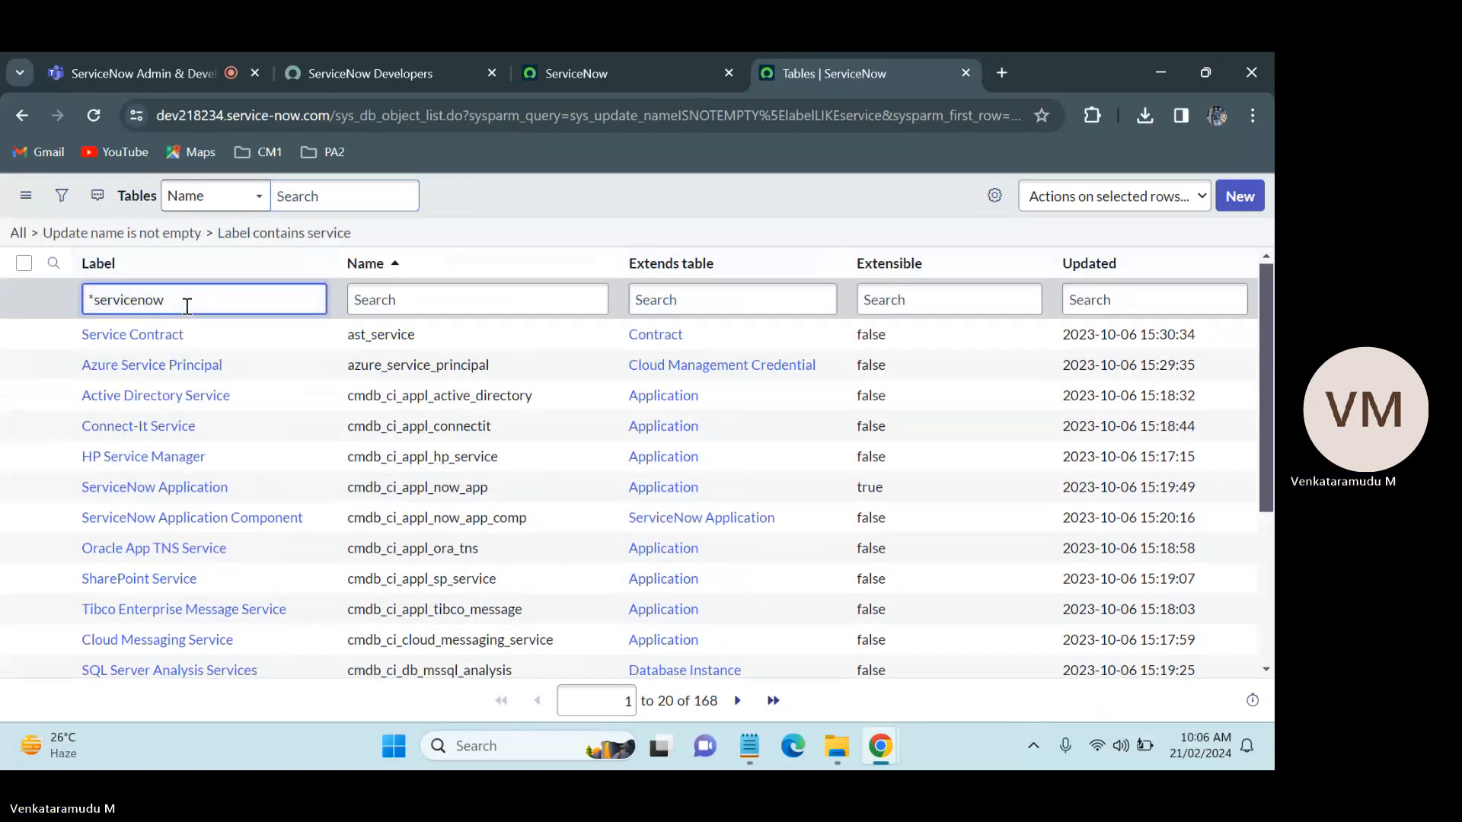
key("Return")
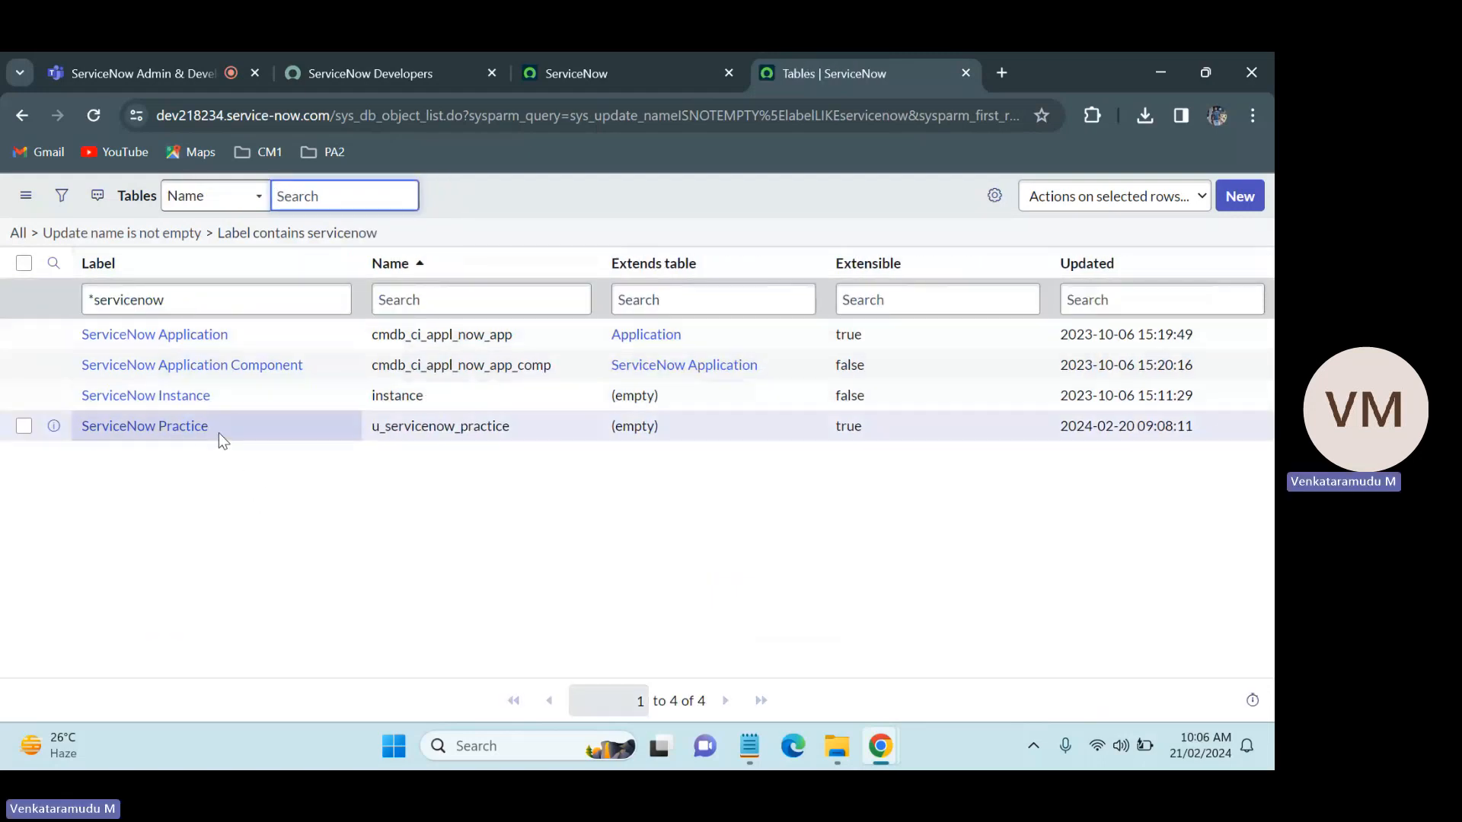
Step: Open the ServiceNow Practice table record in a separate browser tab
left_click_drag(218, 432, 79, 429)
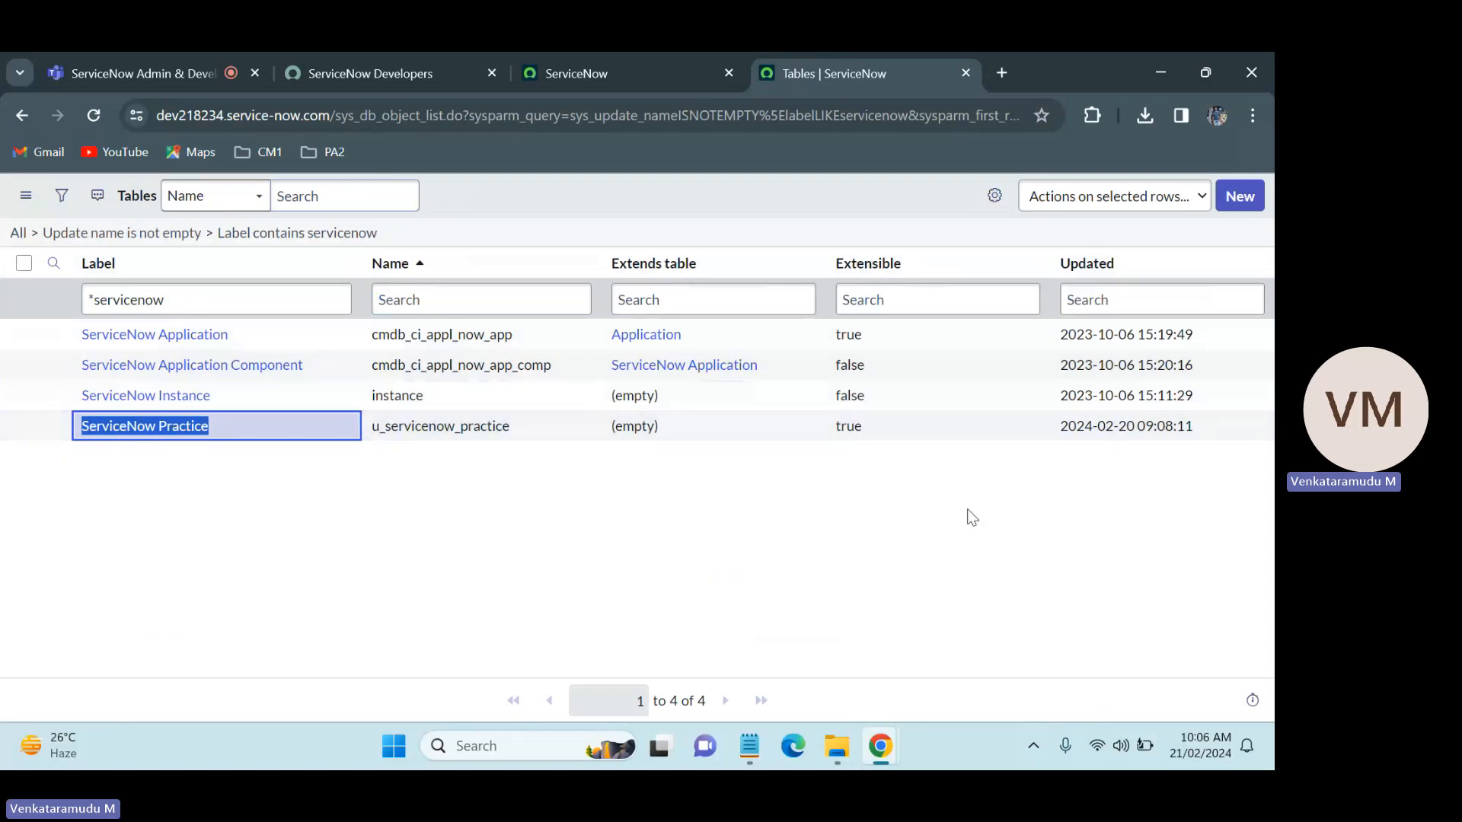
left_click_drag(1134, 427, 1057, 438)
left_click(1014, 501)
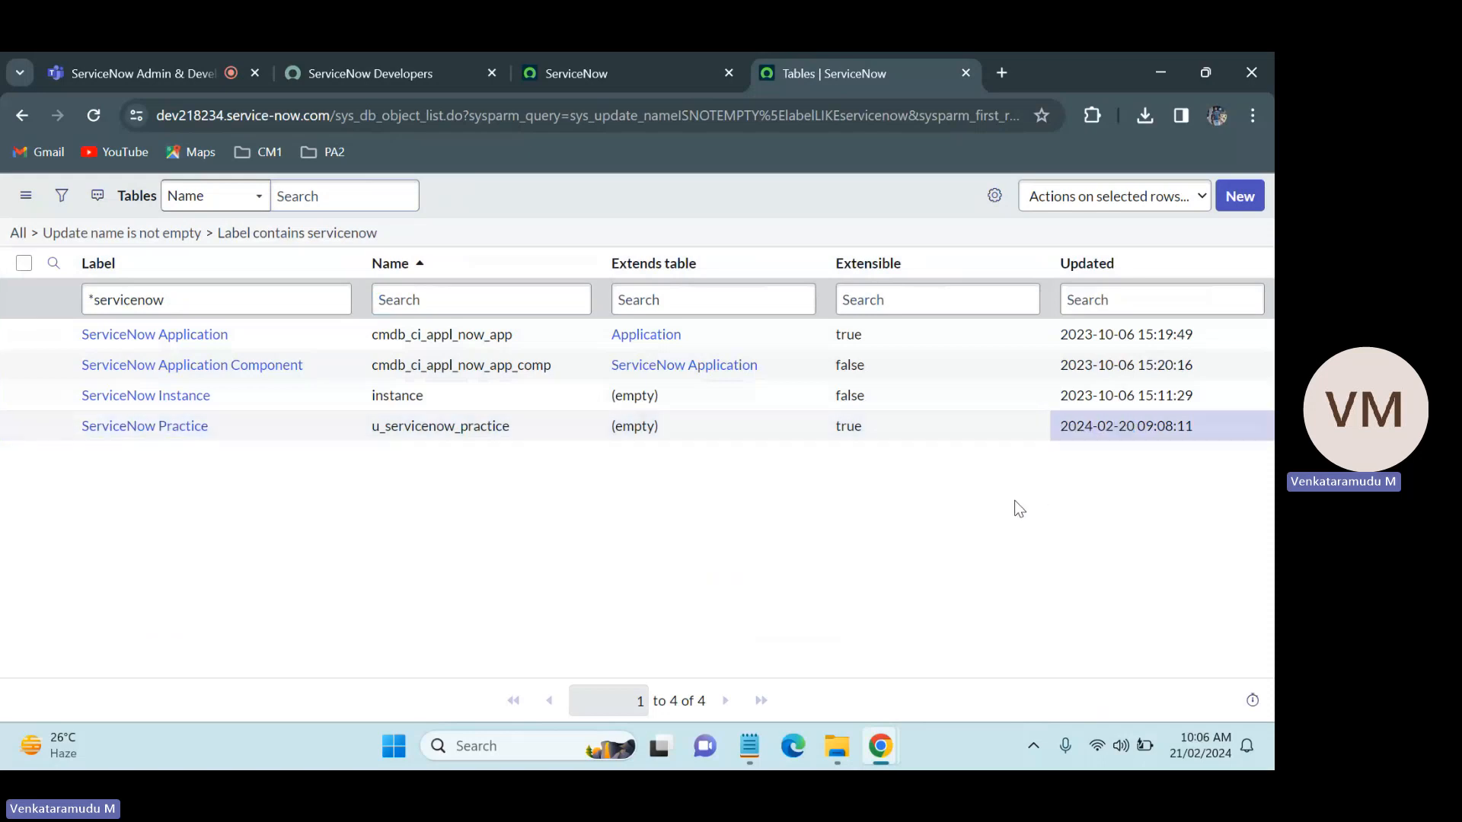
middle_click(190, 440)
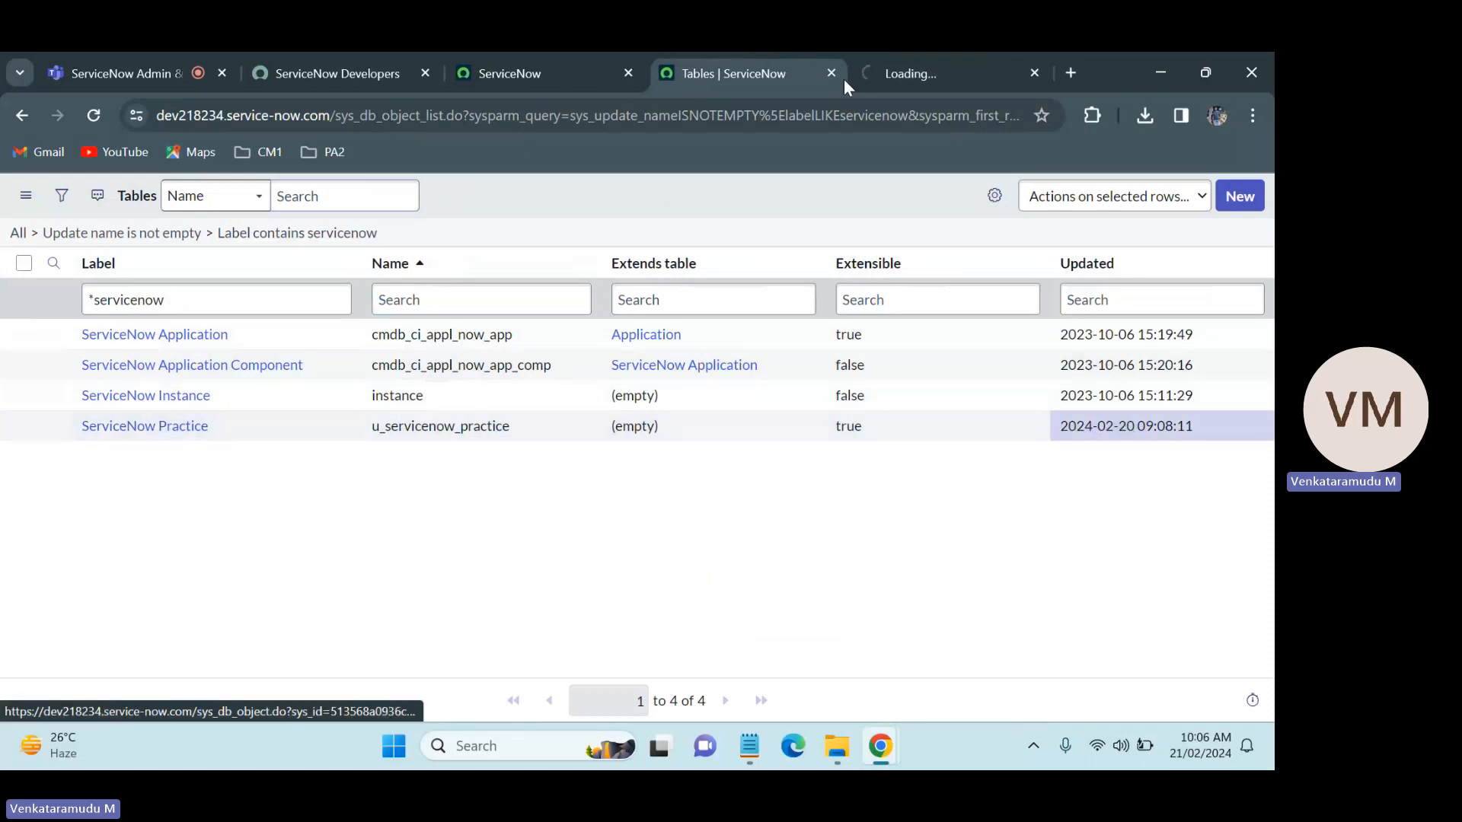
left_click(926, 53)
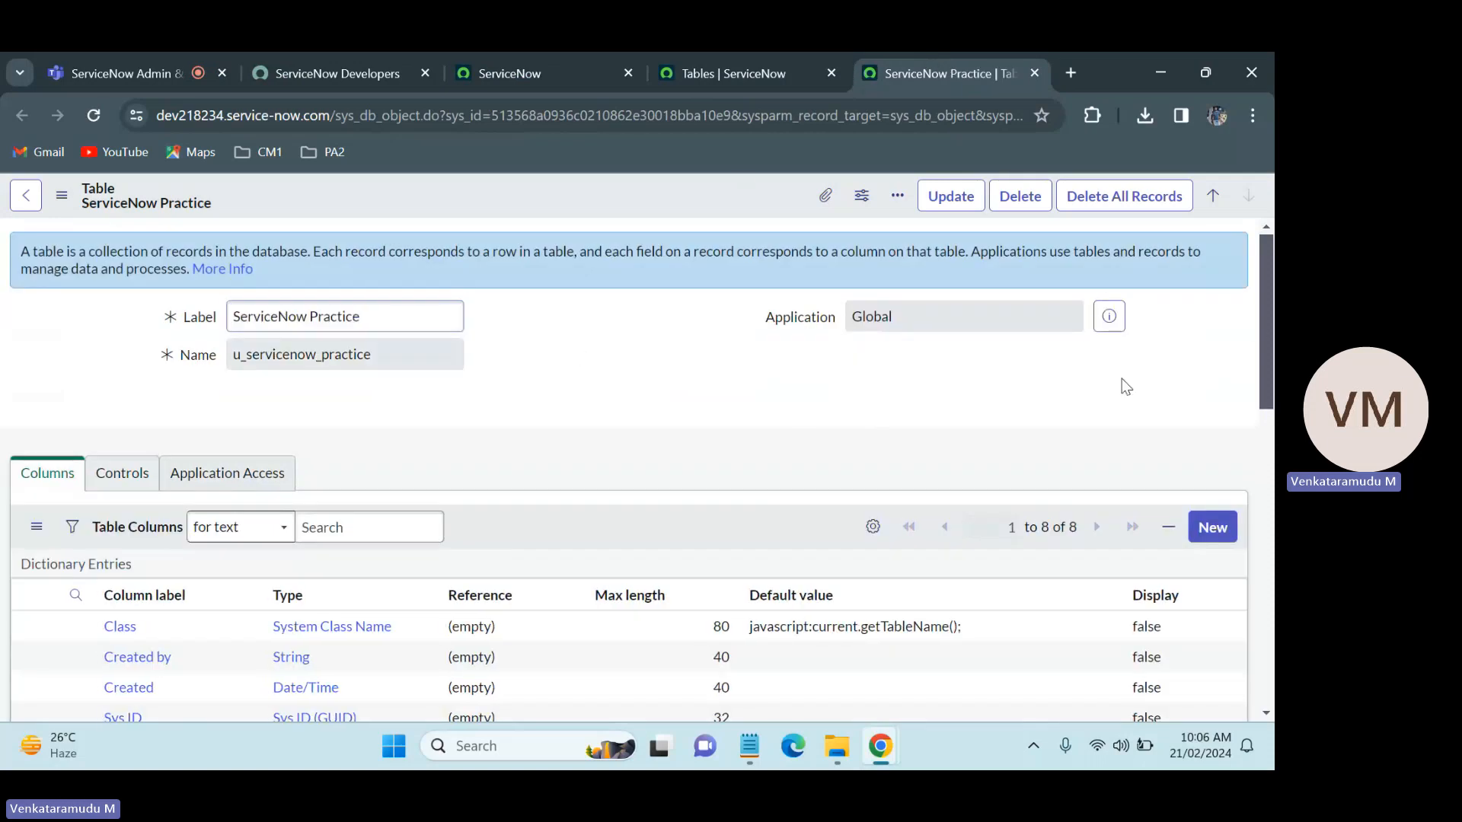
Step: Examine the ServiceNow Practice table's existing columns, their types, maximum lengths and default values
scroll(1268, 434, "down", 4)
scroll(568, 352, "up", 4)
scroll(1270, 297, "down", 4)
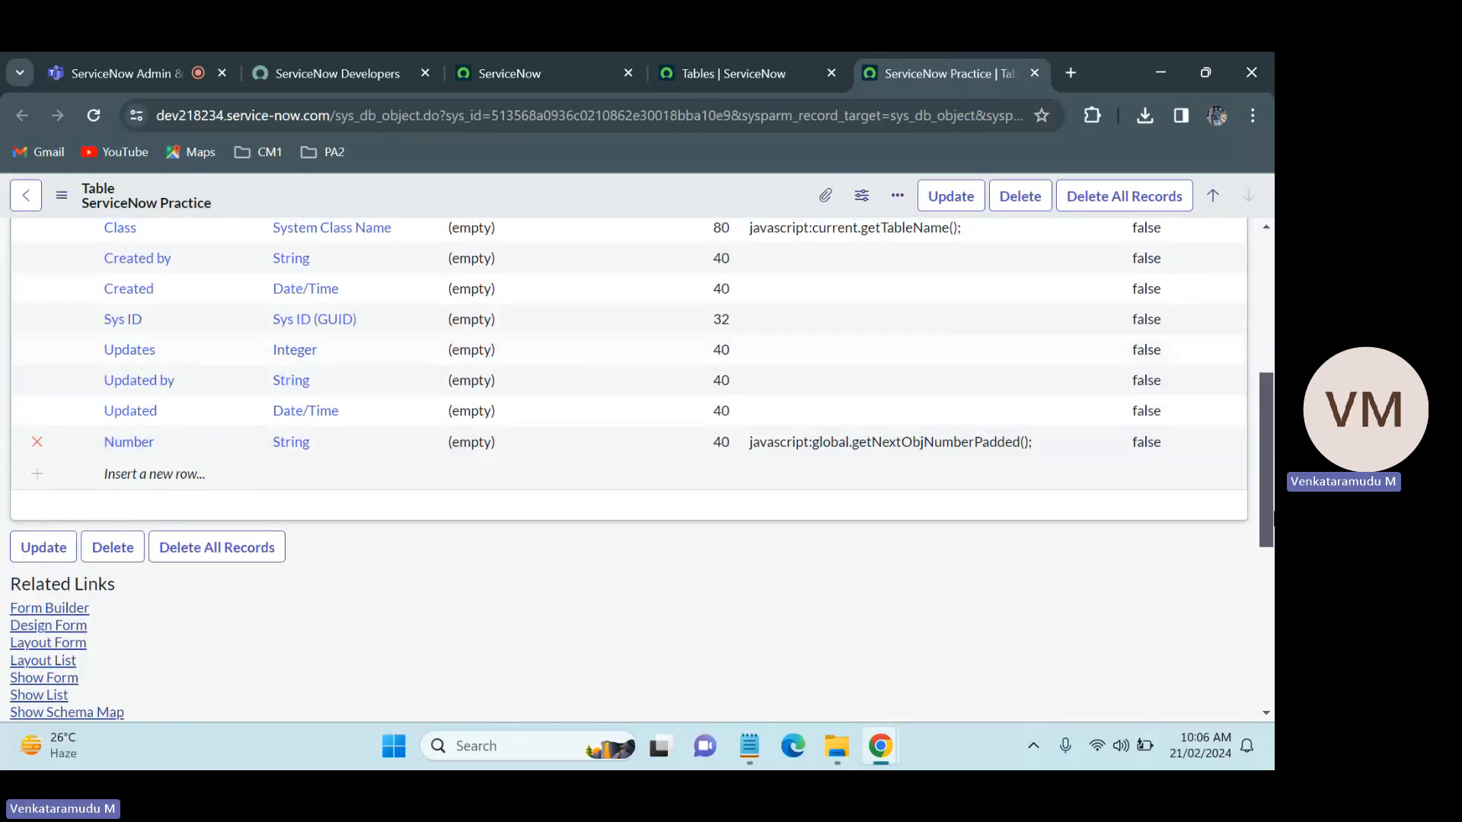
scroll(1266, 494, "up", 2)
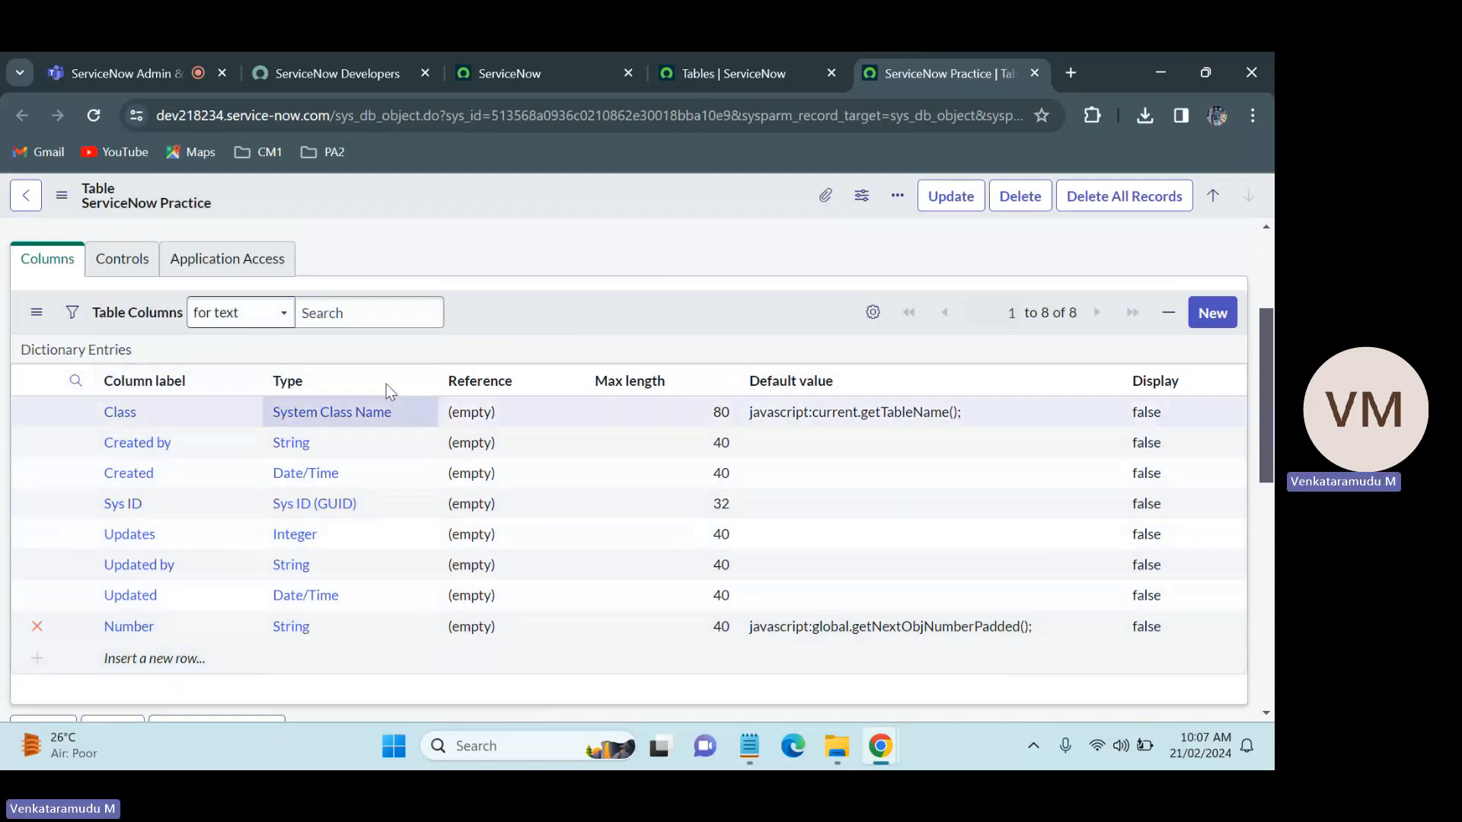
scroll(845, 339, "up", 3)
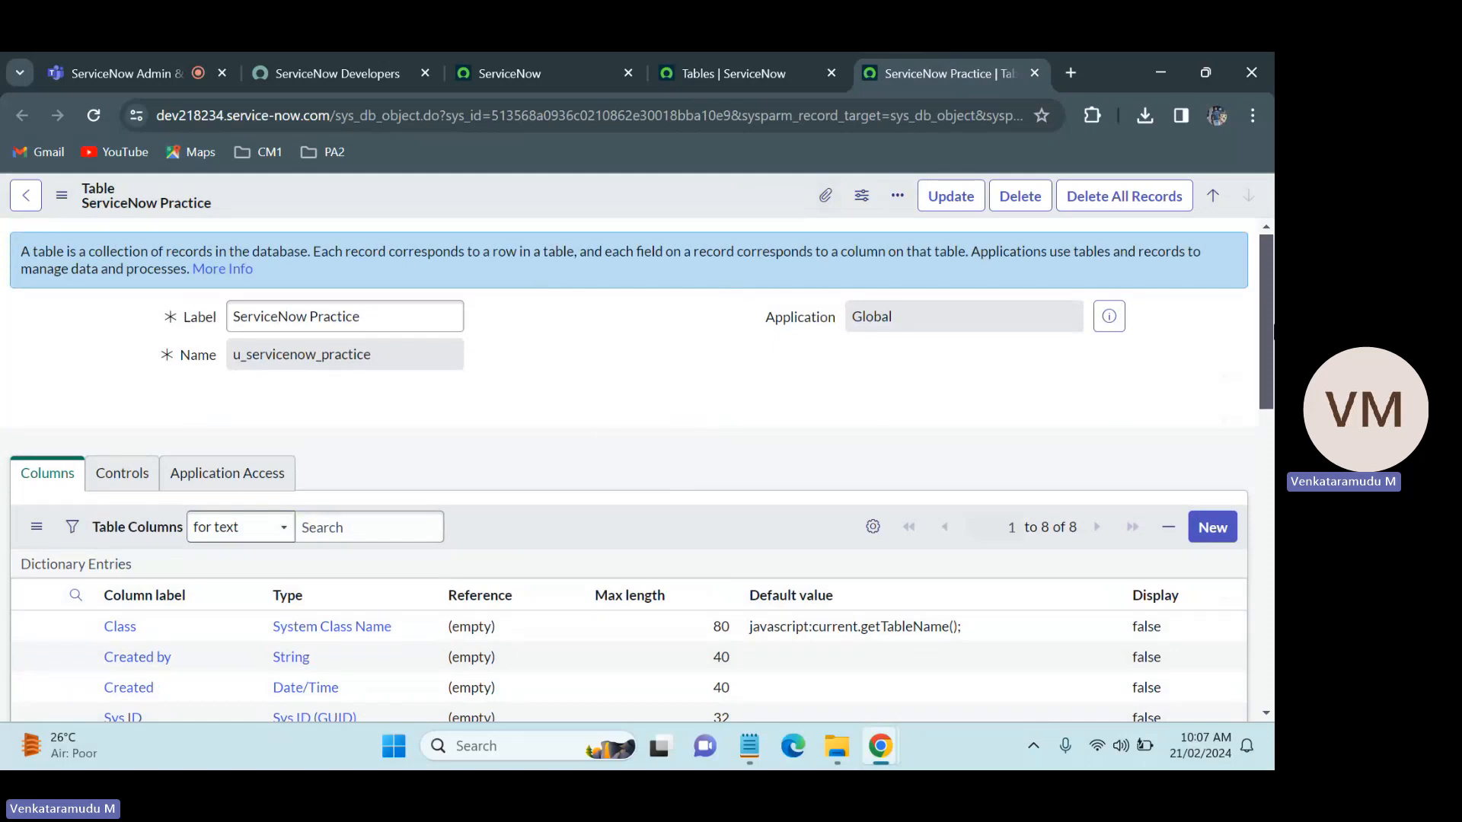
scroll(1116, 388, "down", 4)
left_click_drag(1273, 437, 1273, 366)
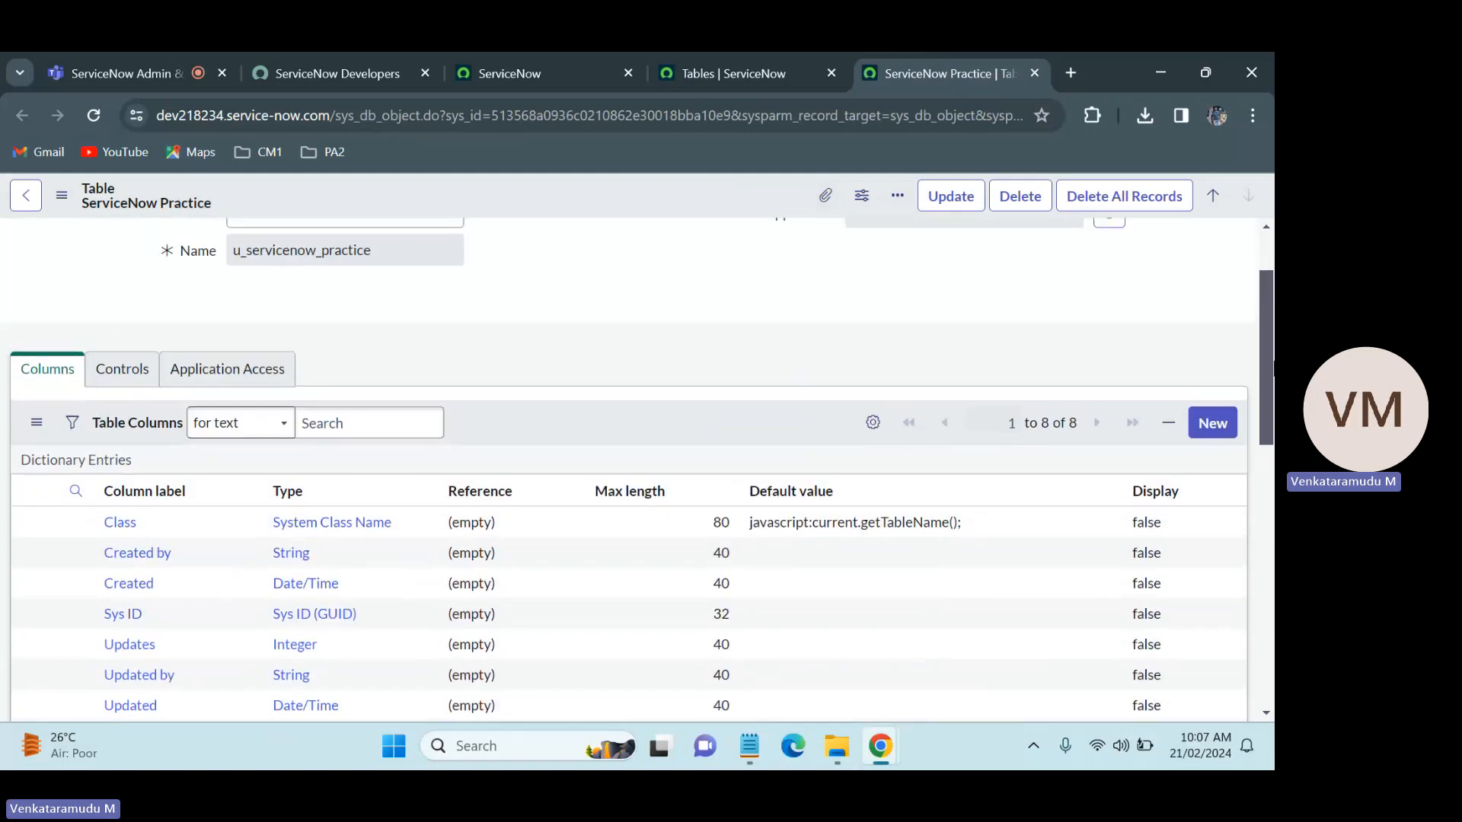
Step: Start a new column for the ServiceNow Practice table and set its type to String
left_click(1222, 426)
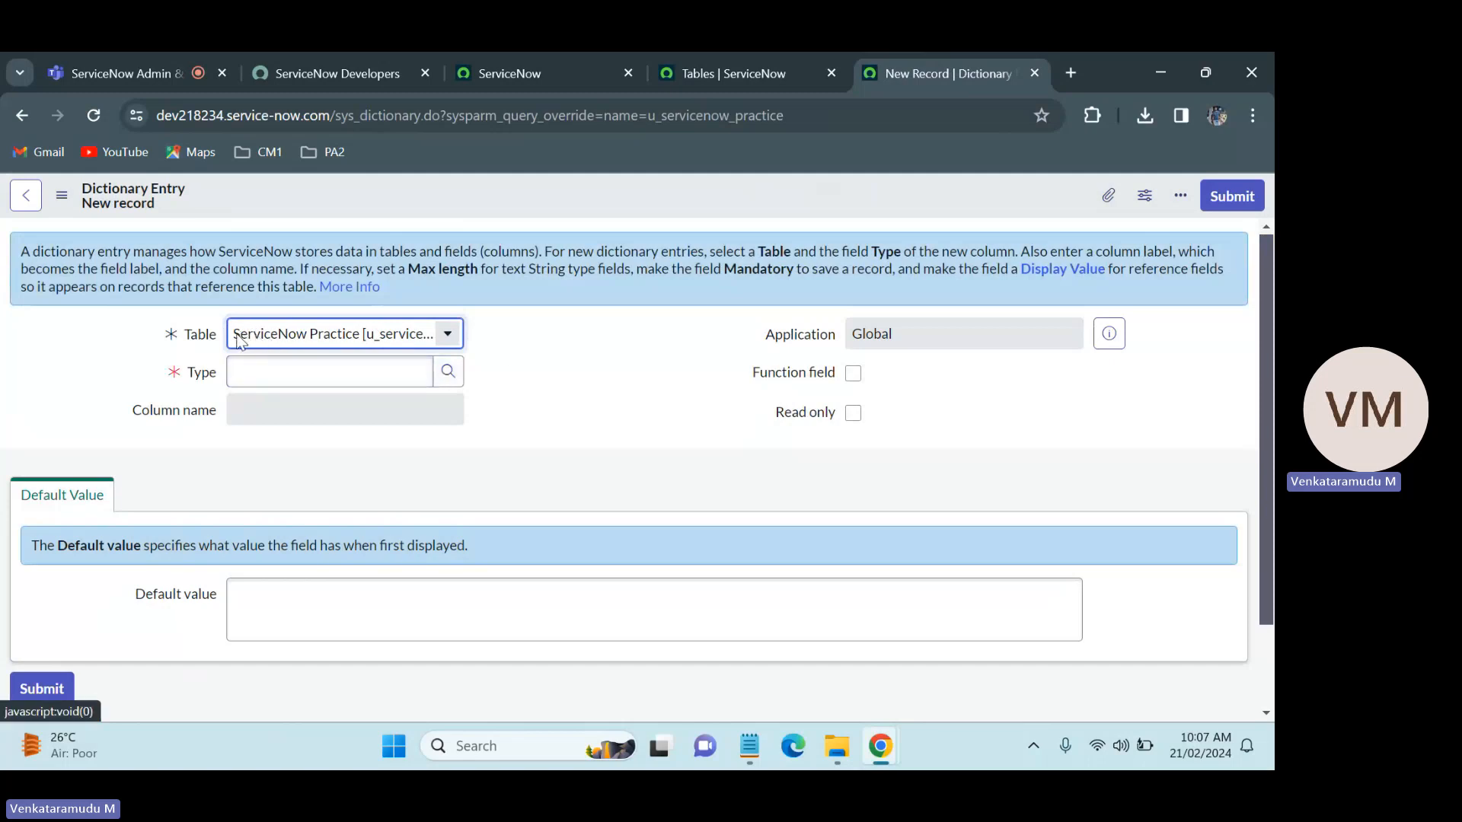
left_click(287, 373)
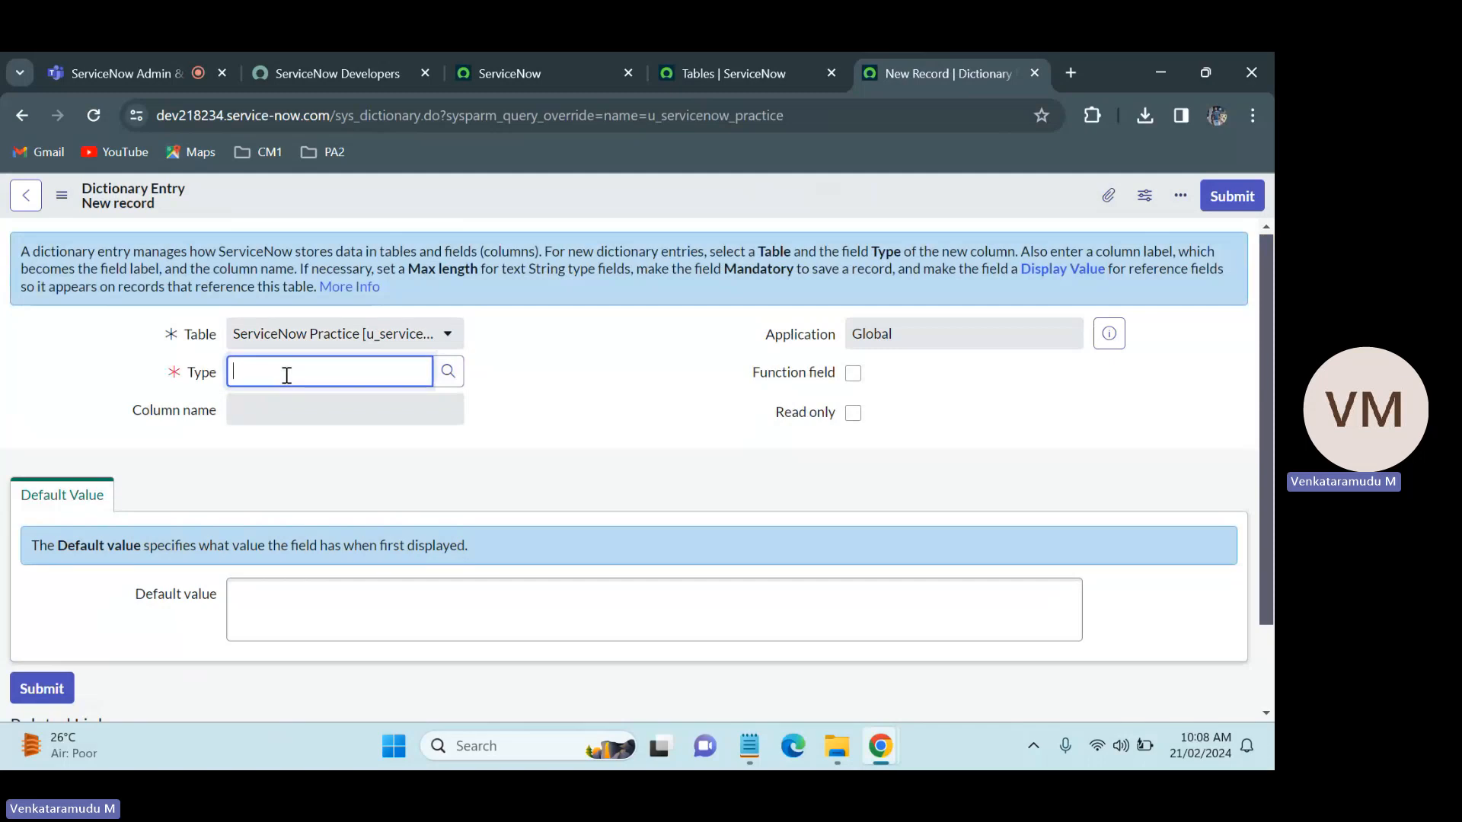
type("strin")
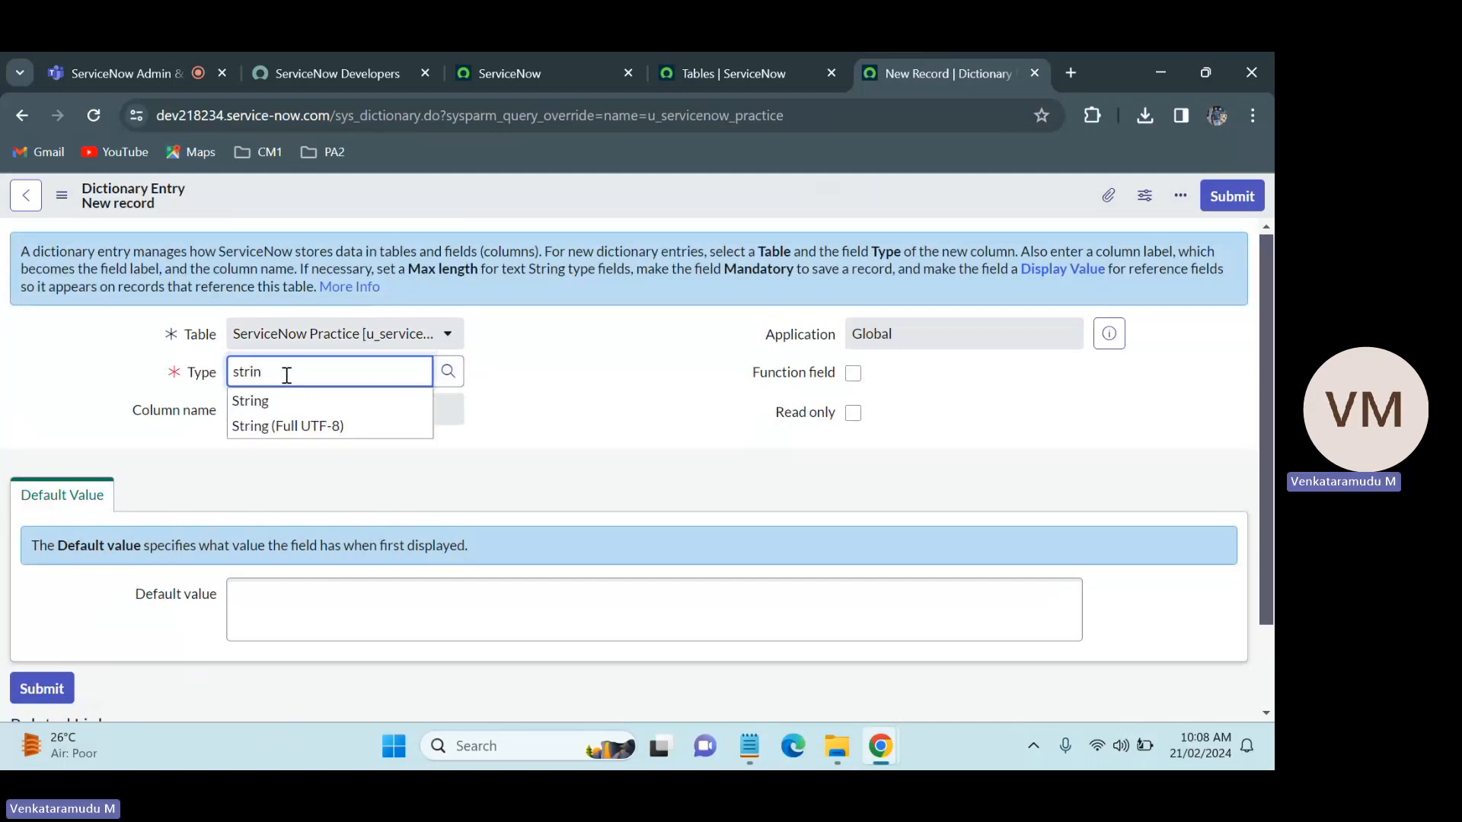
left_click(313, 402)
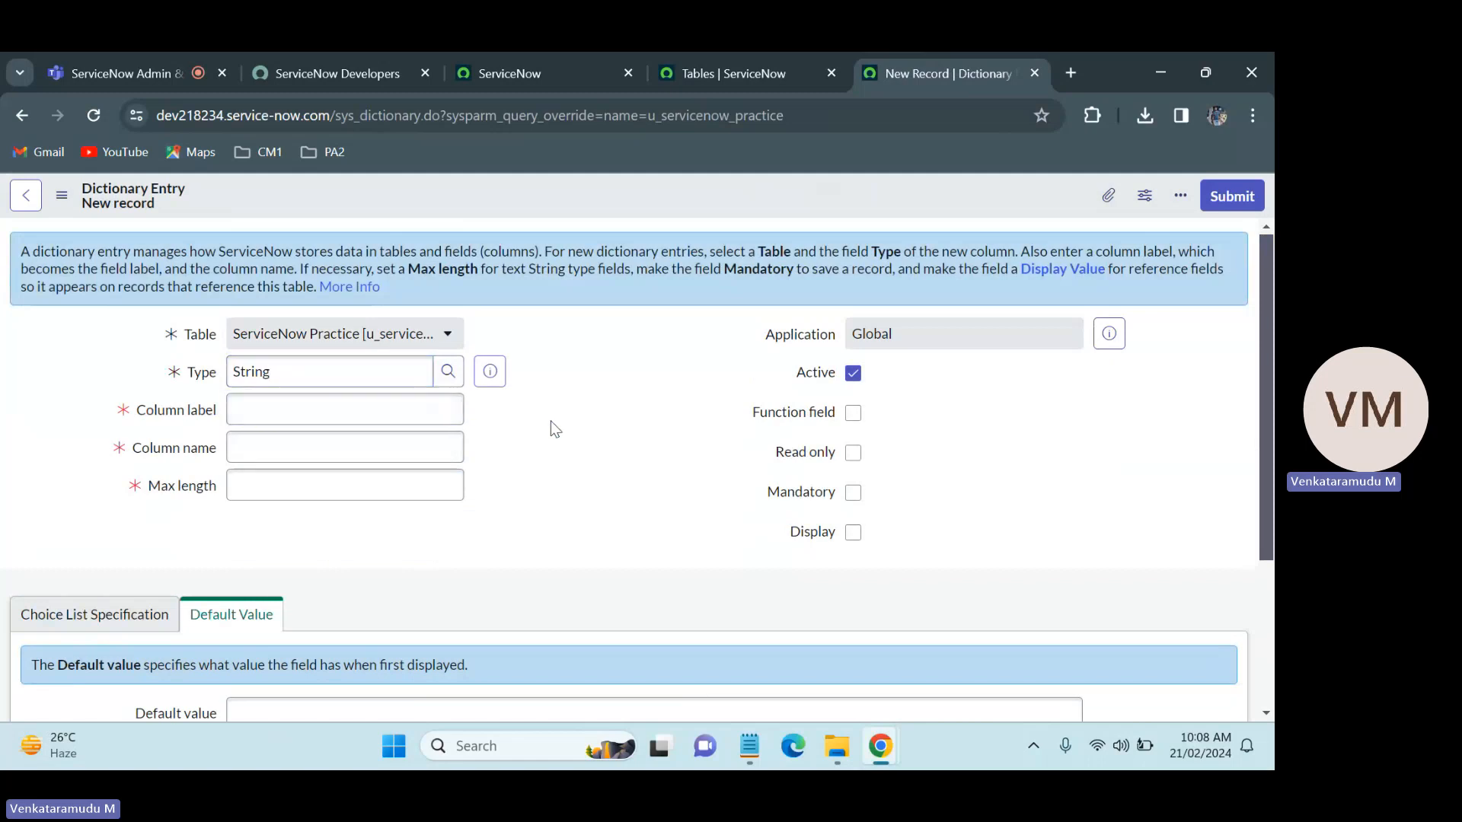
Step: Set the new column's label to "Short Discription" and have the column name filled in from it
left_click(380, 401)
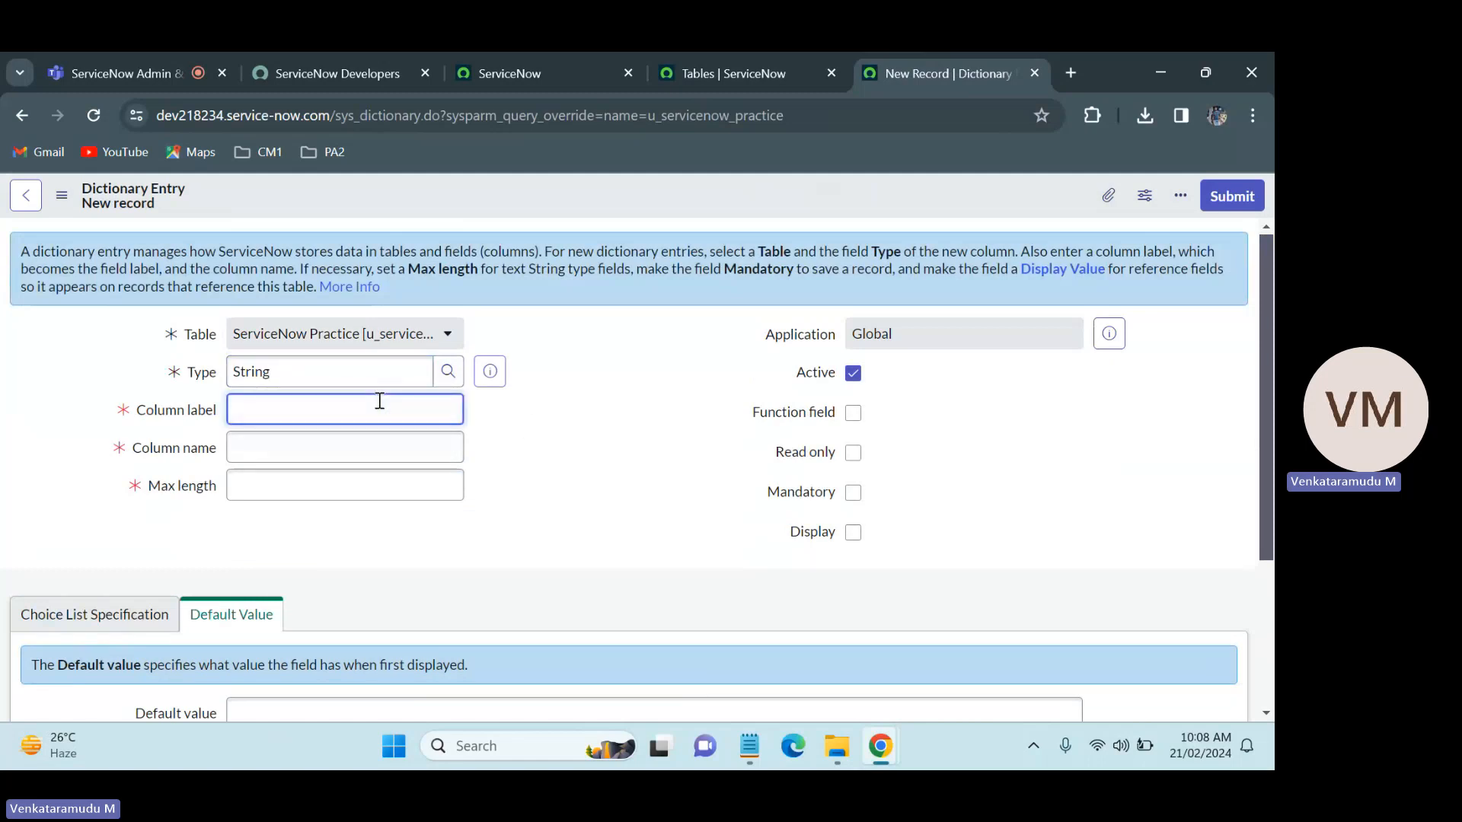
type("Short Dcription")
key("Tab")
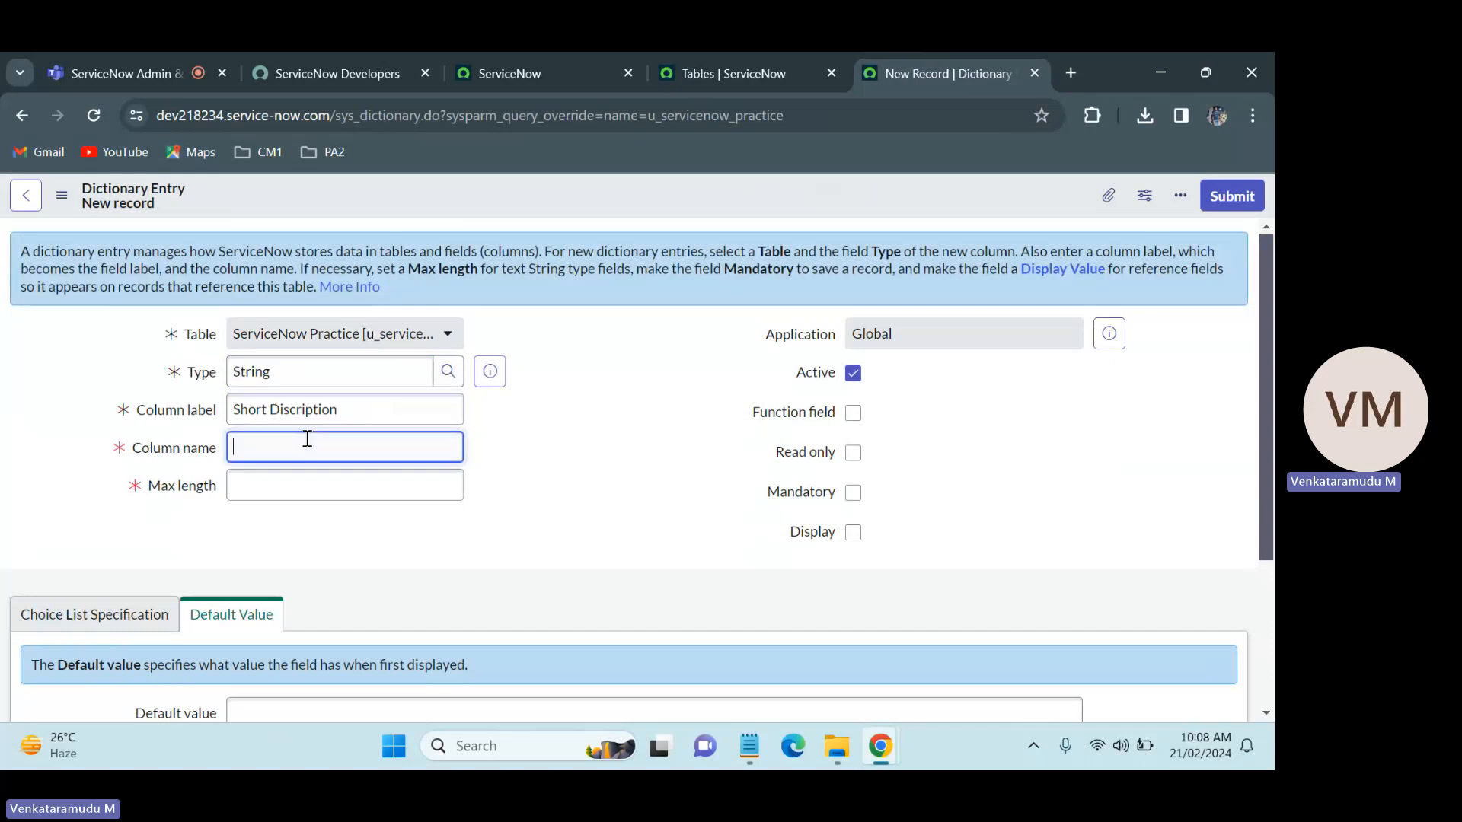
left_click(408, 483)
left_click_drag(353, 415, 228, 398)
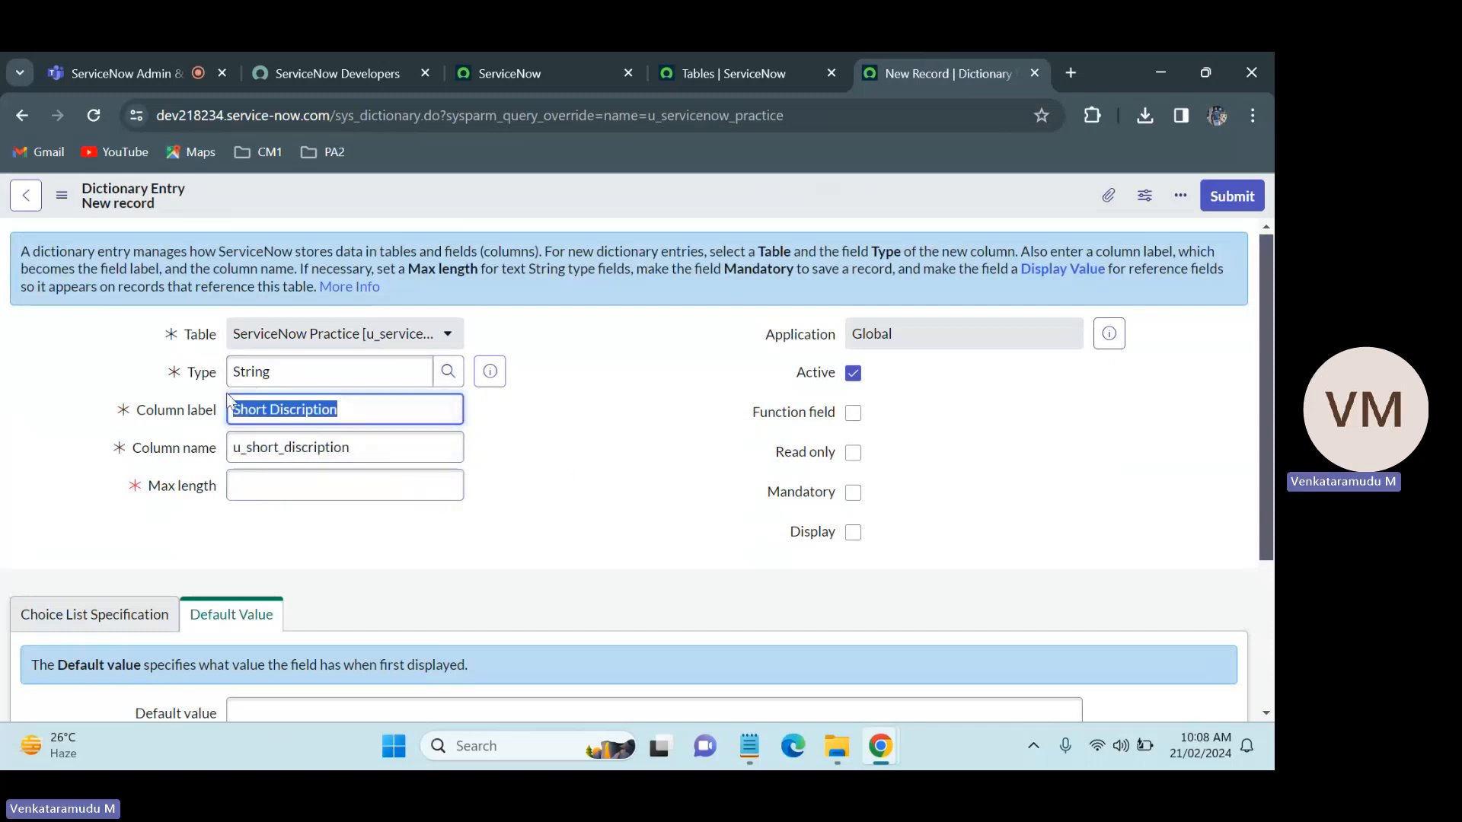
left_click(536, 418)
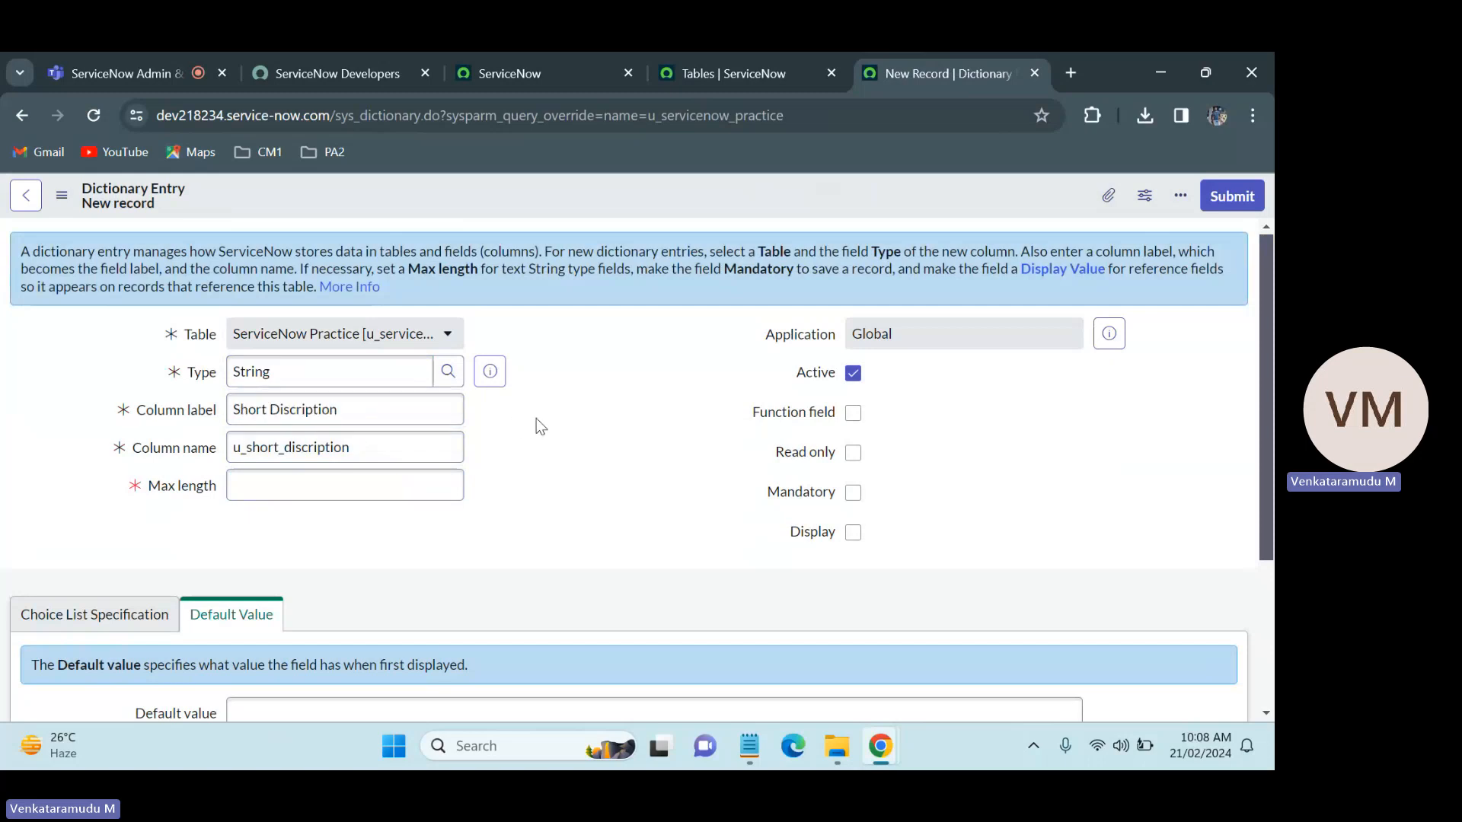
left_click_drag(401, 450, 203, 456)
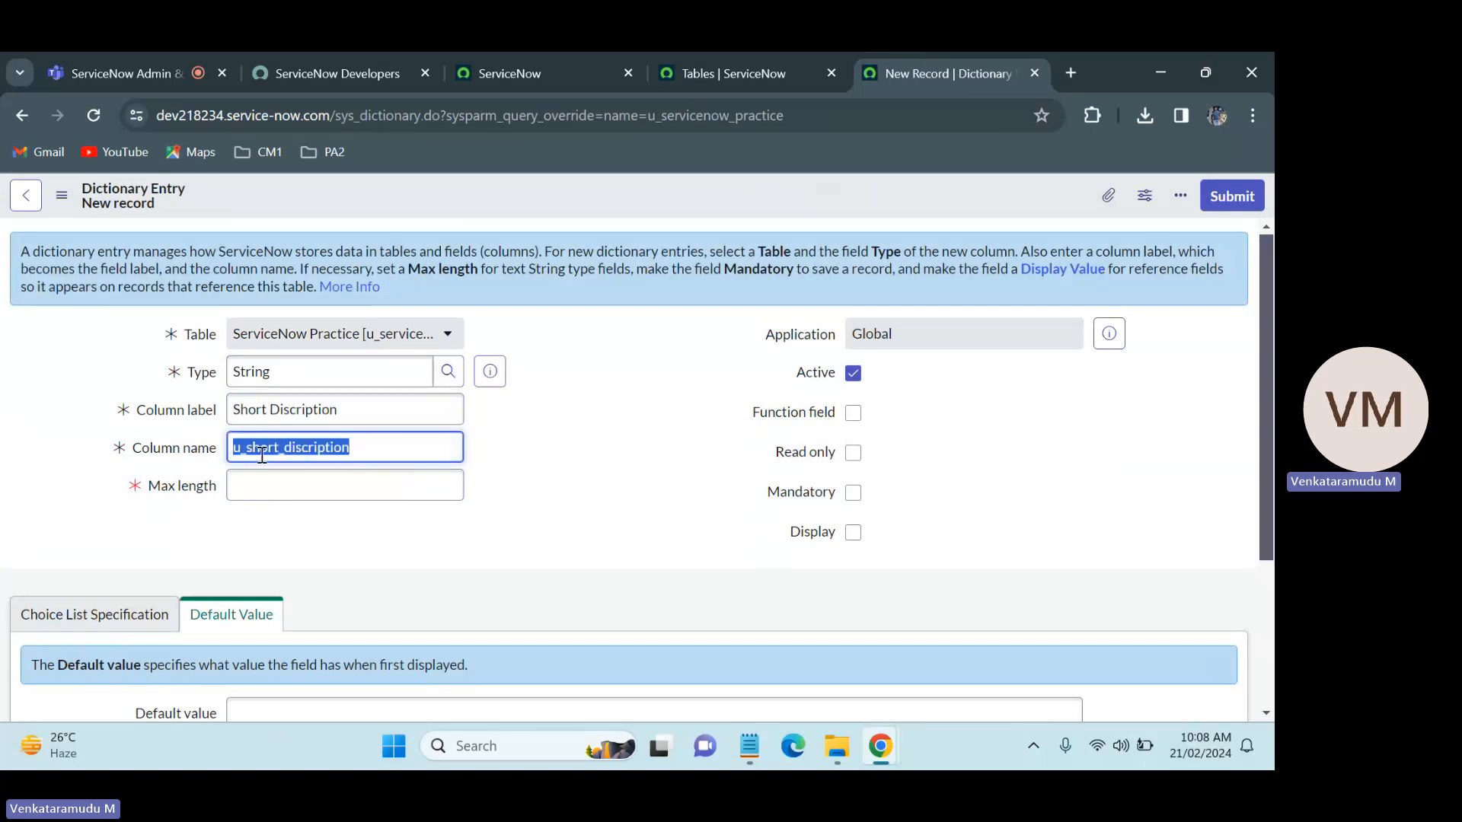
left_click(393, 448)
left_click(528, 449)
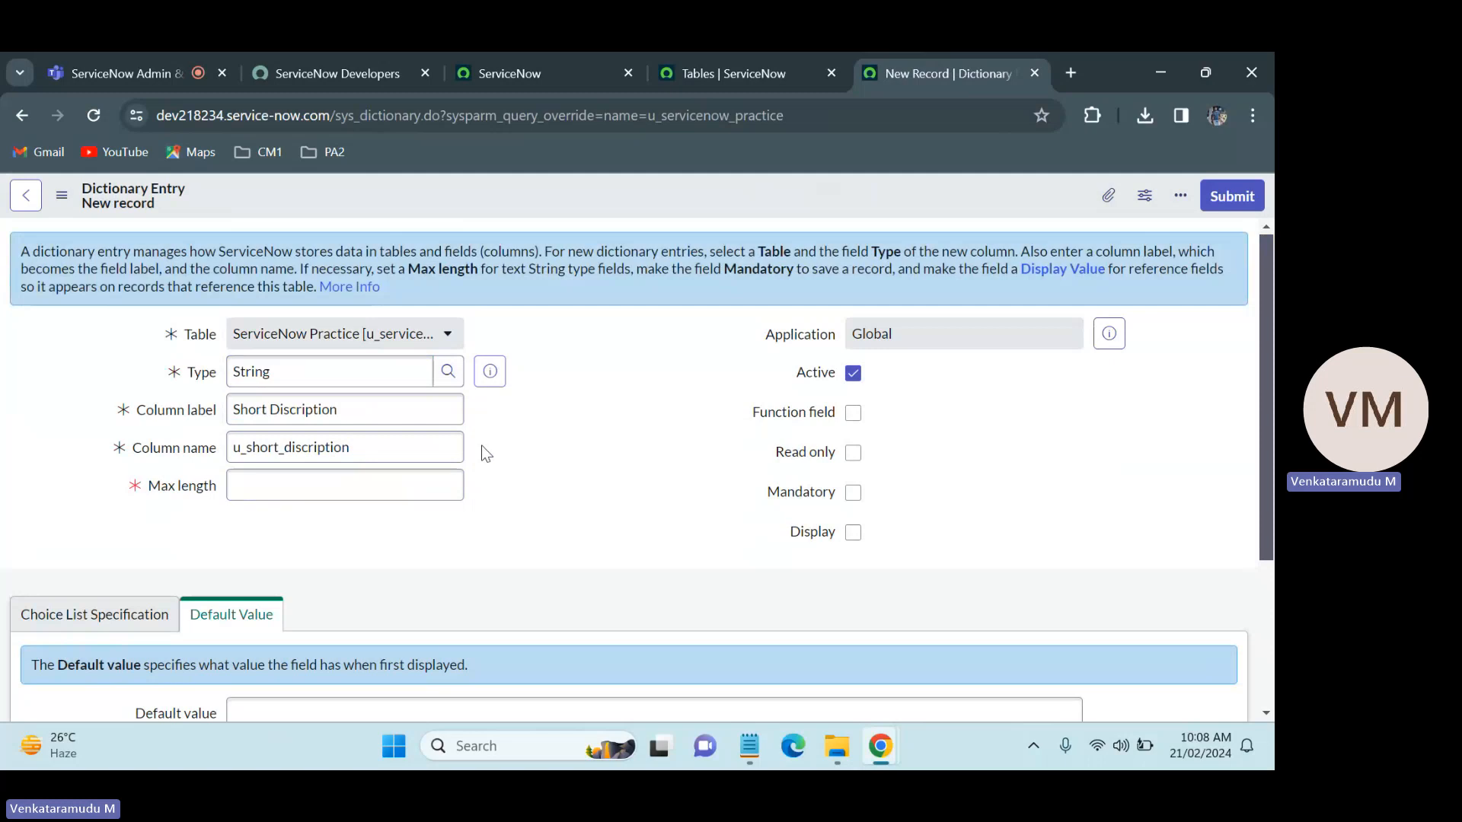
left_click_drag(244, 450, 229, 455)
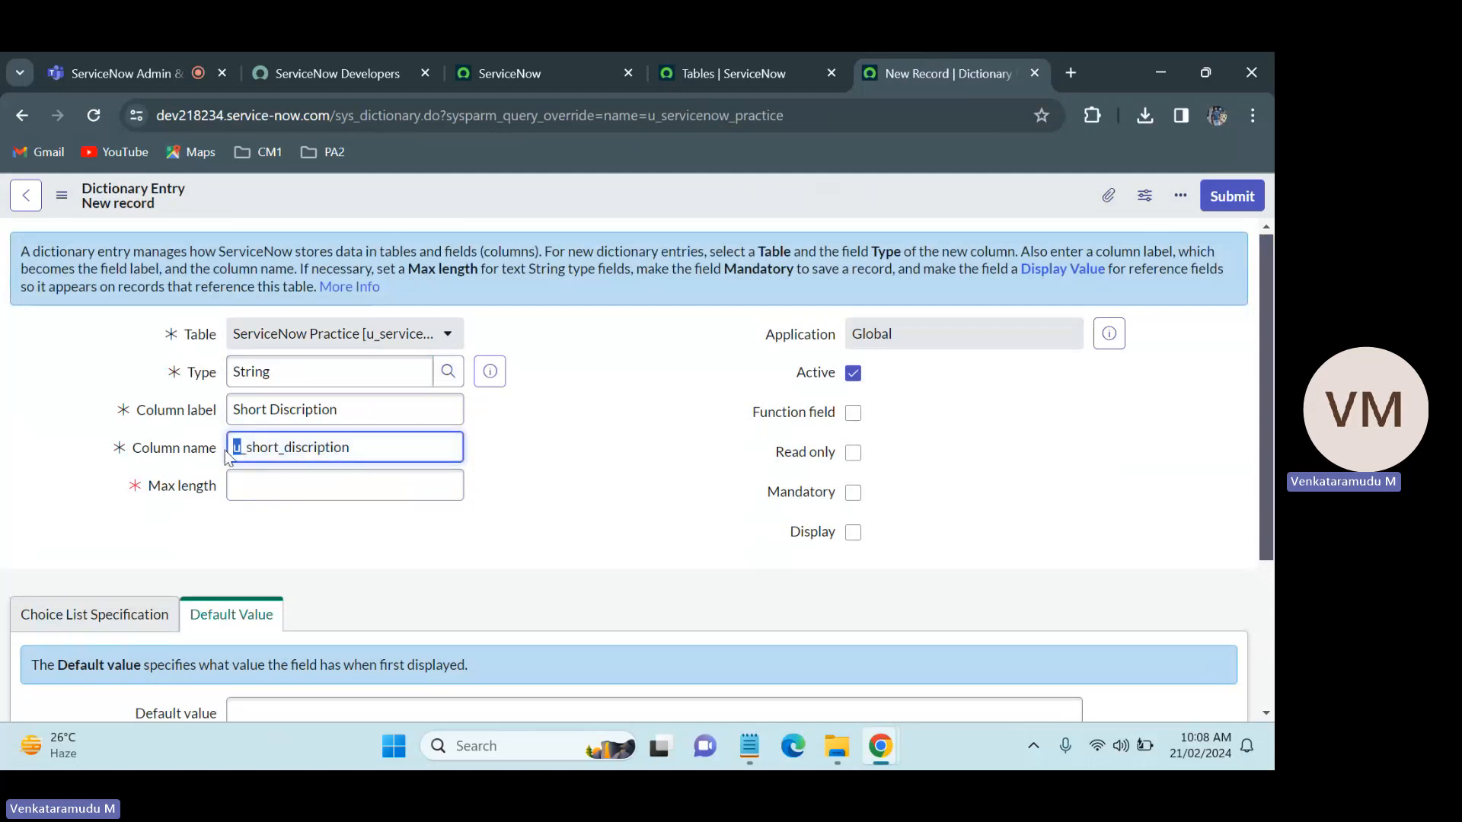
left_click(353, 445)
left_click_drag(361, 447, 233, 447)
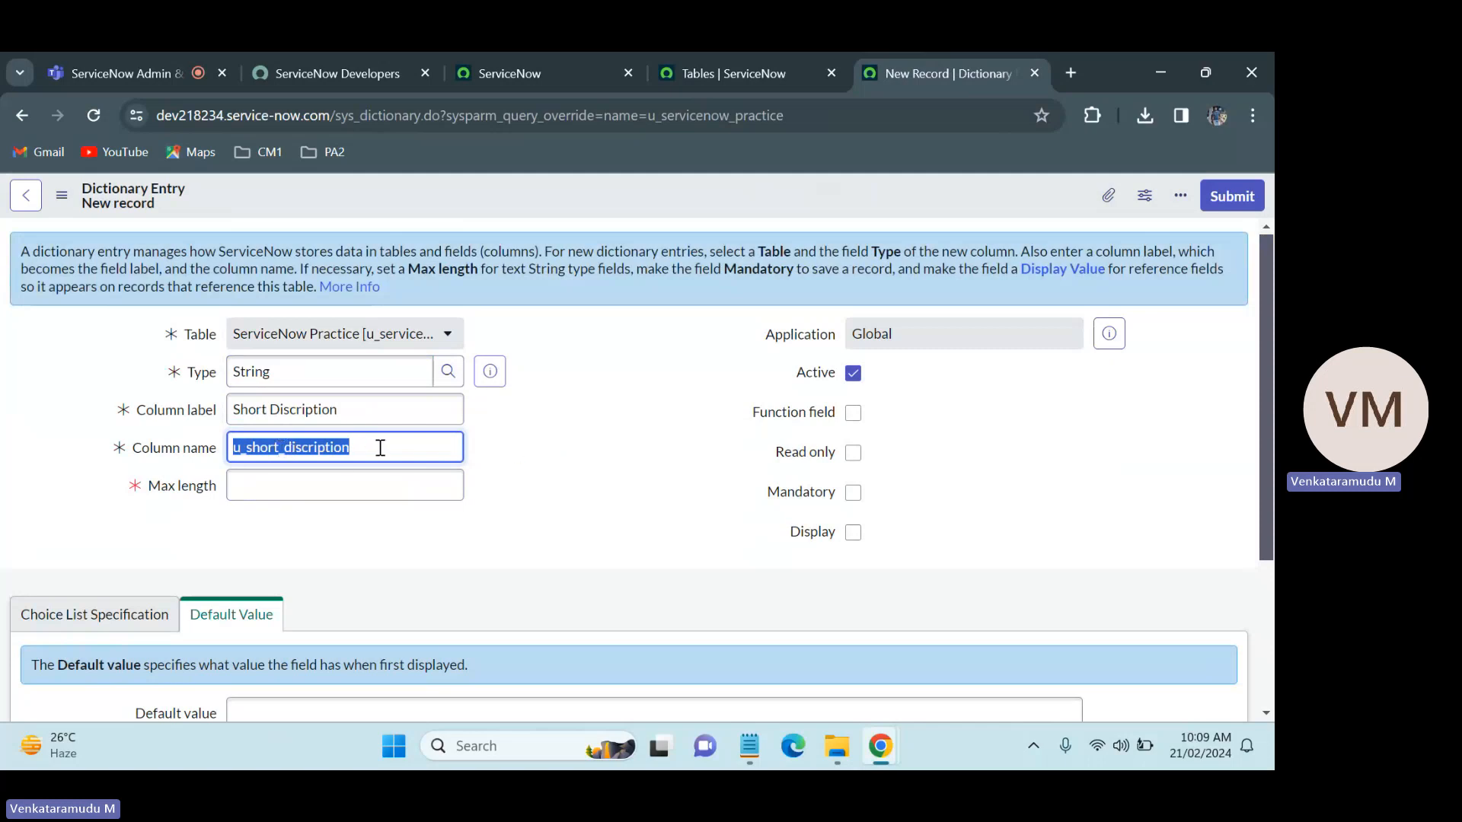
Step: Set the new column's max length to 4,000
left_click(333, 488)
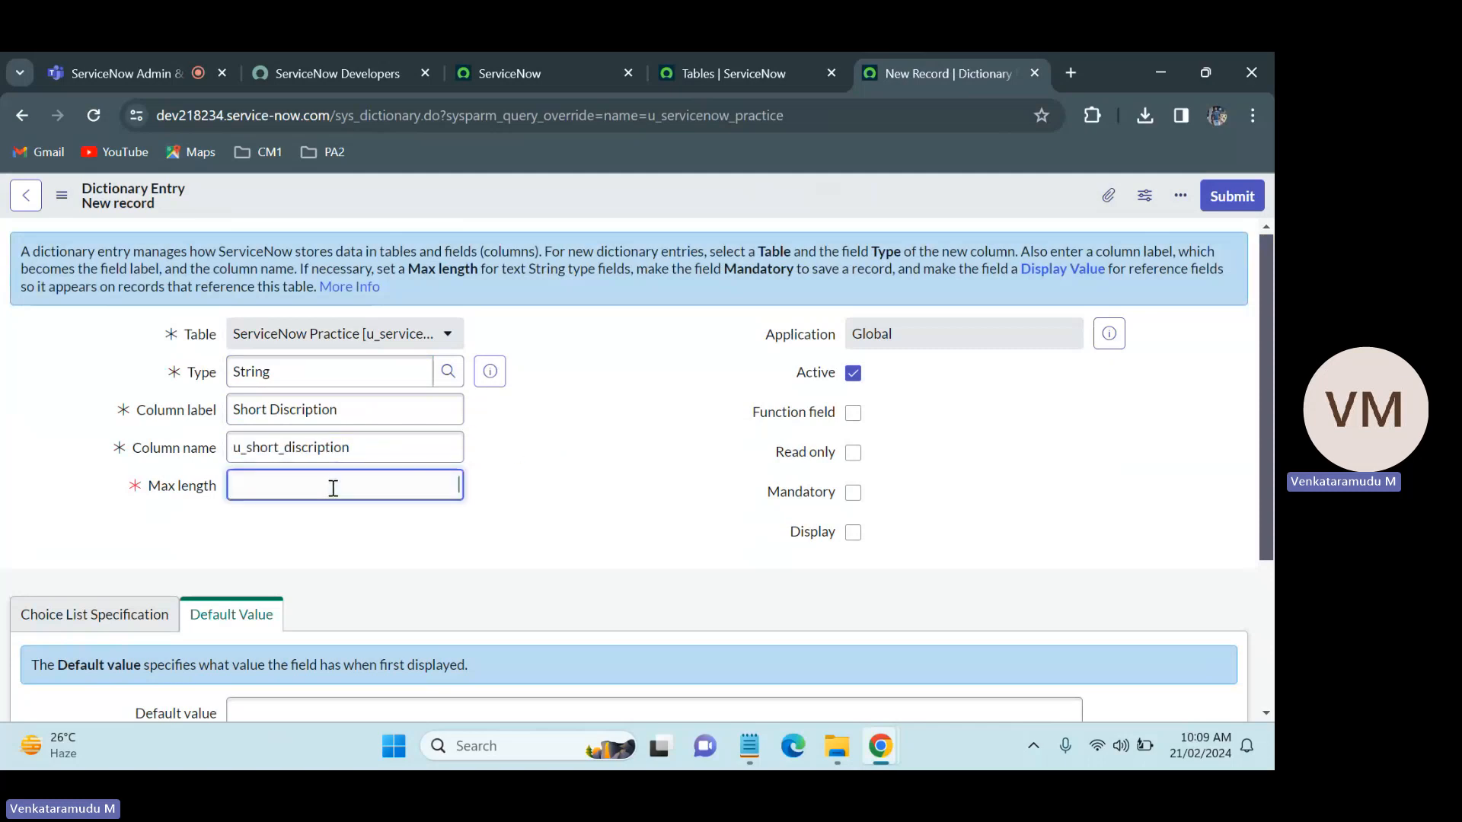
type("4,00")
type("000")
left_click(563, 479)
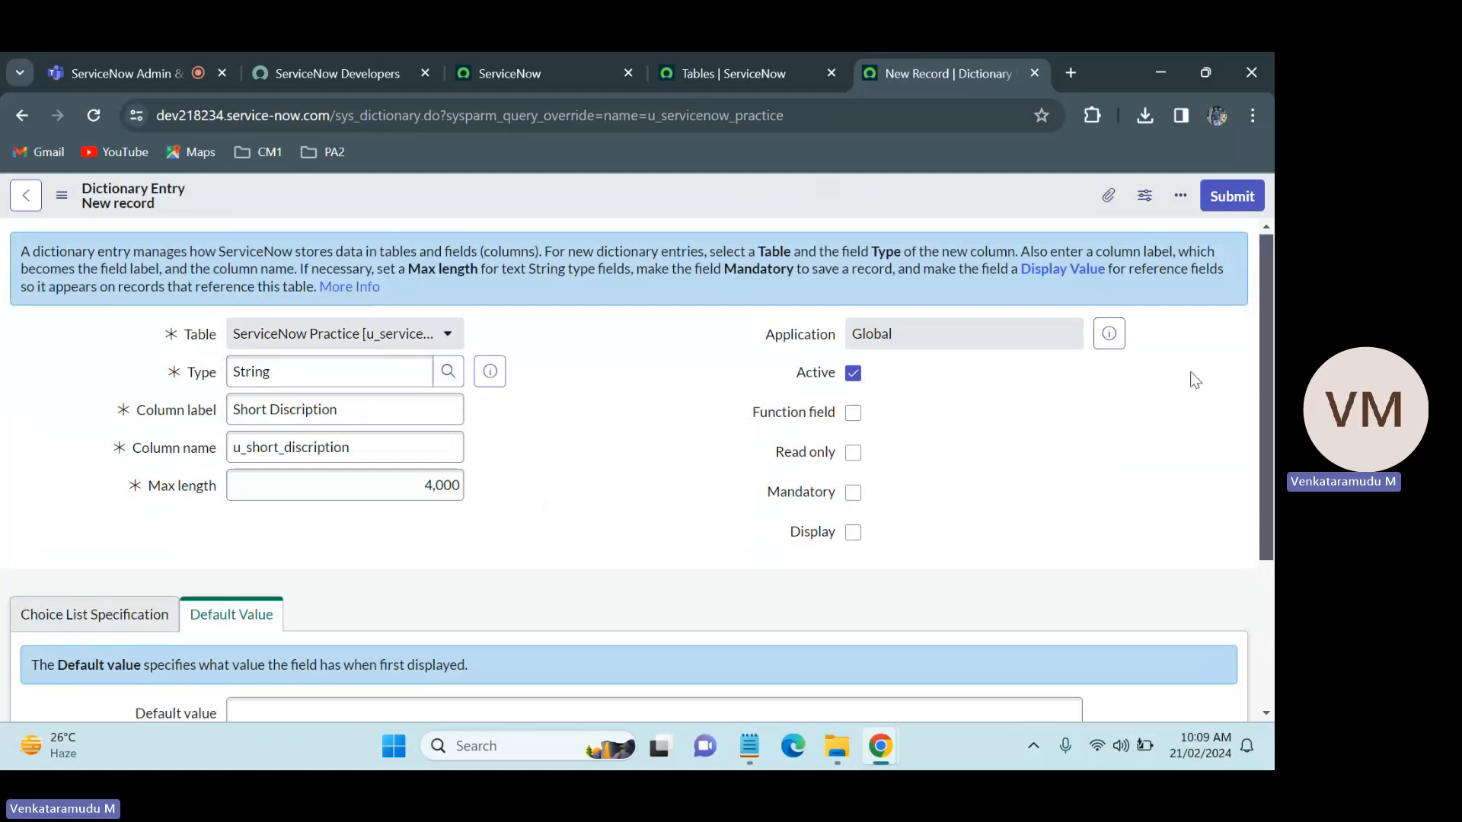
Step: Review the type and column label entered for the new column on the dictionary entry form
scroll(1028, 366, "down", 1)
scroll(898, 356, "up", 1)
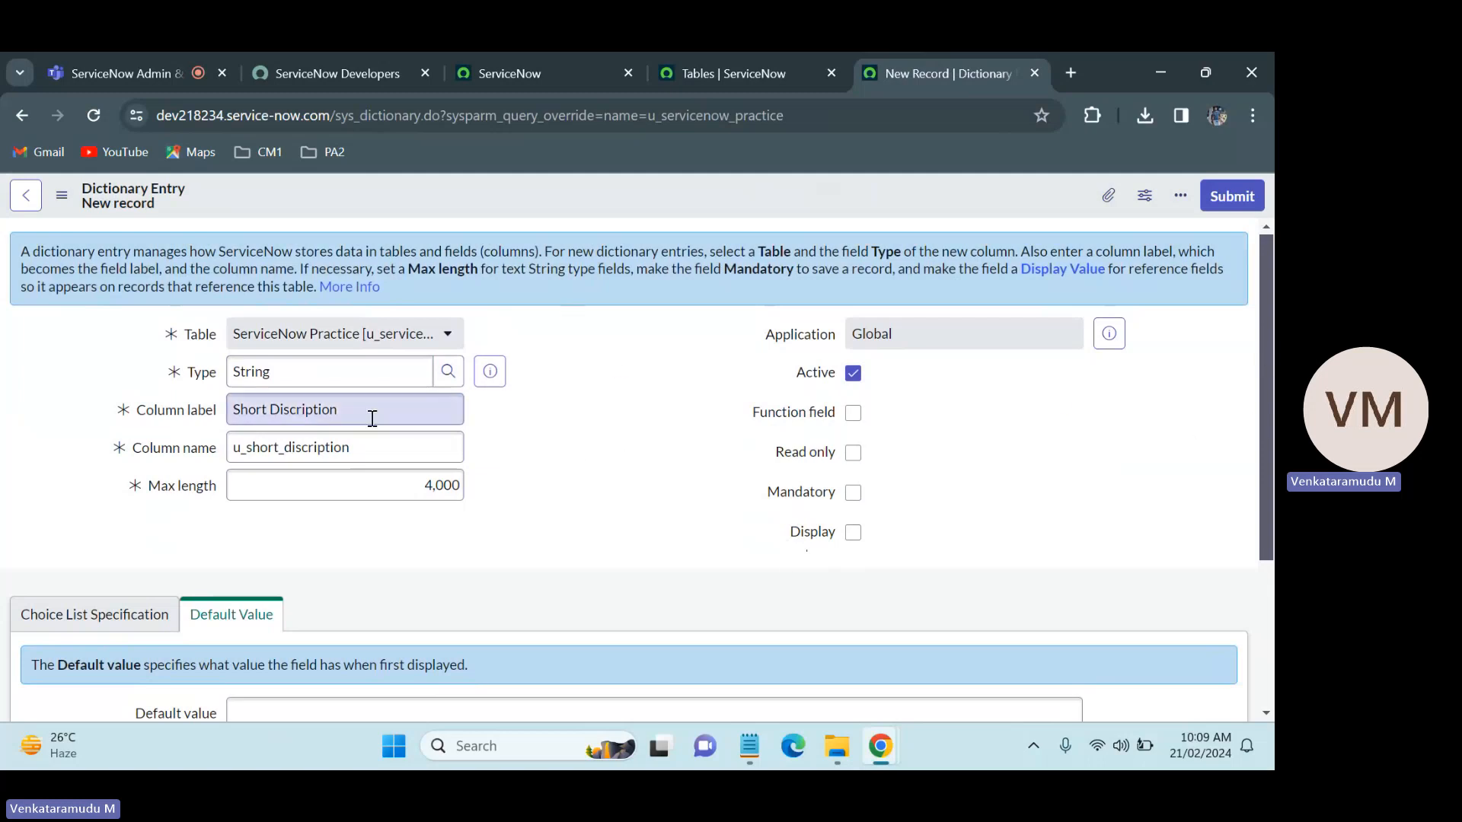
left_click_drag(289, 373, 215, 370)
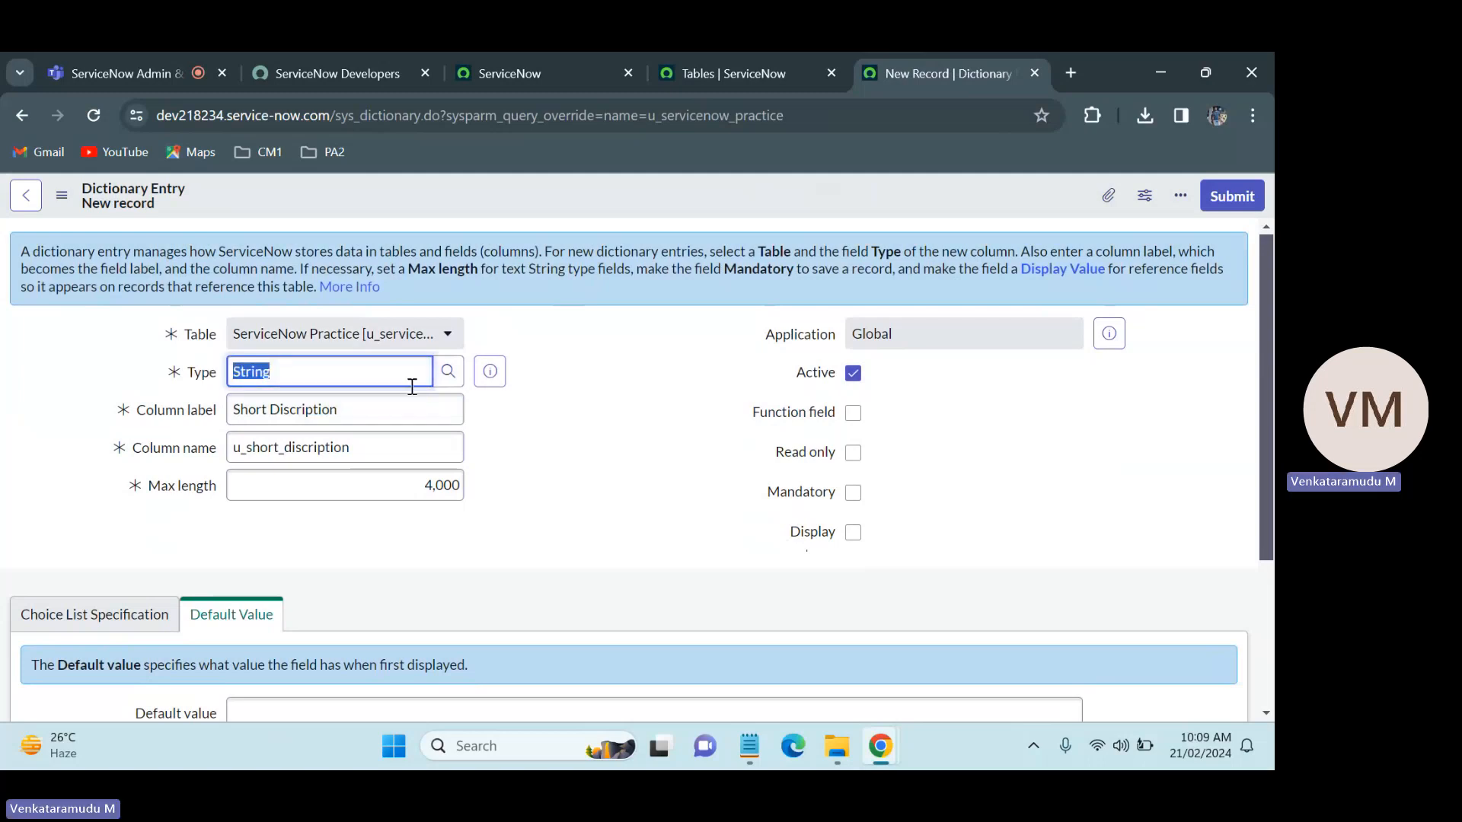
left_click(554, 445)
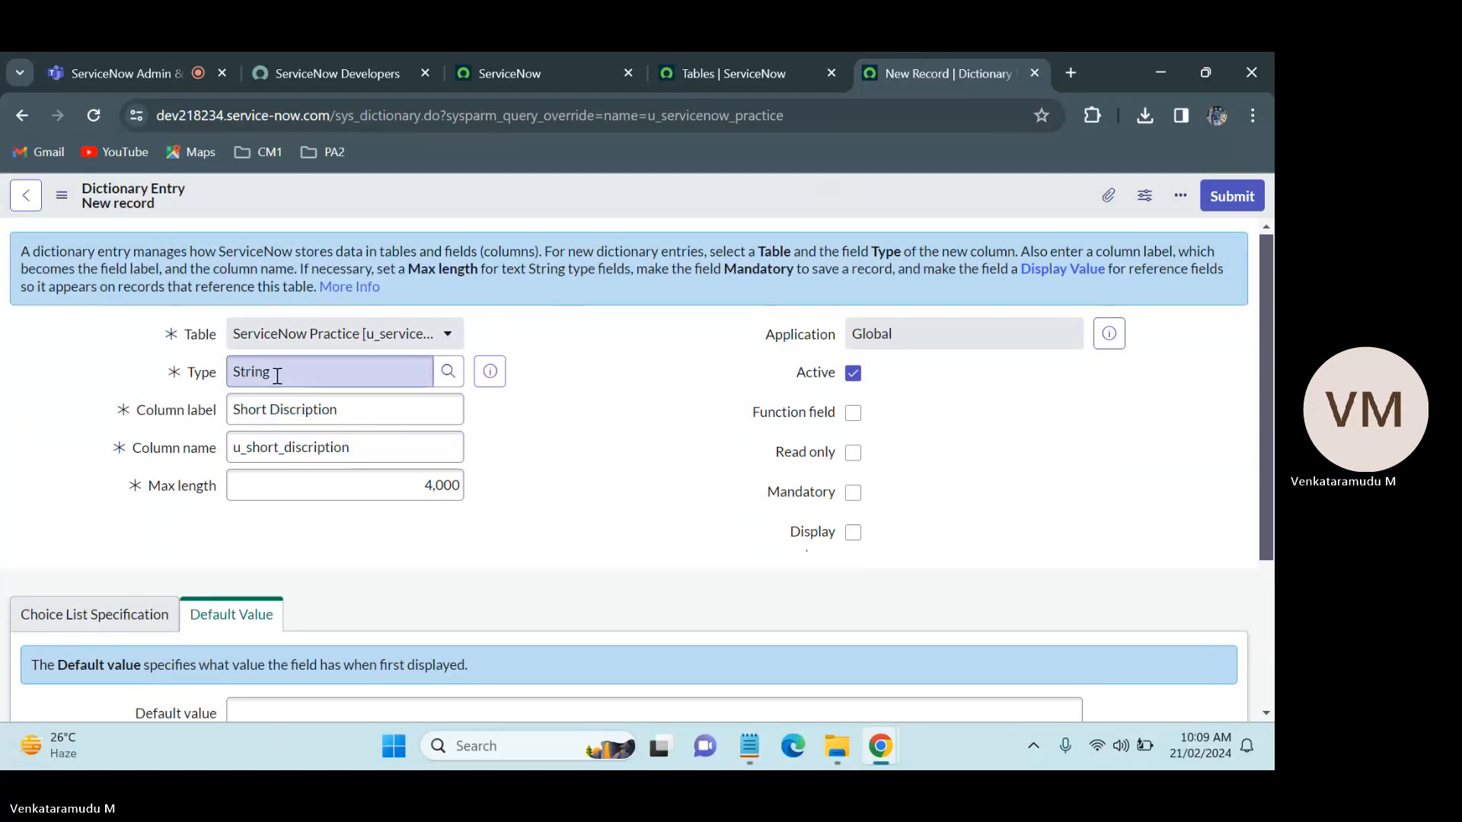
left_click_drag(356, 414, 195, 409)
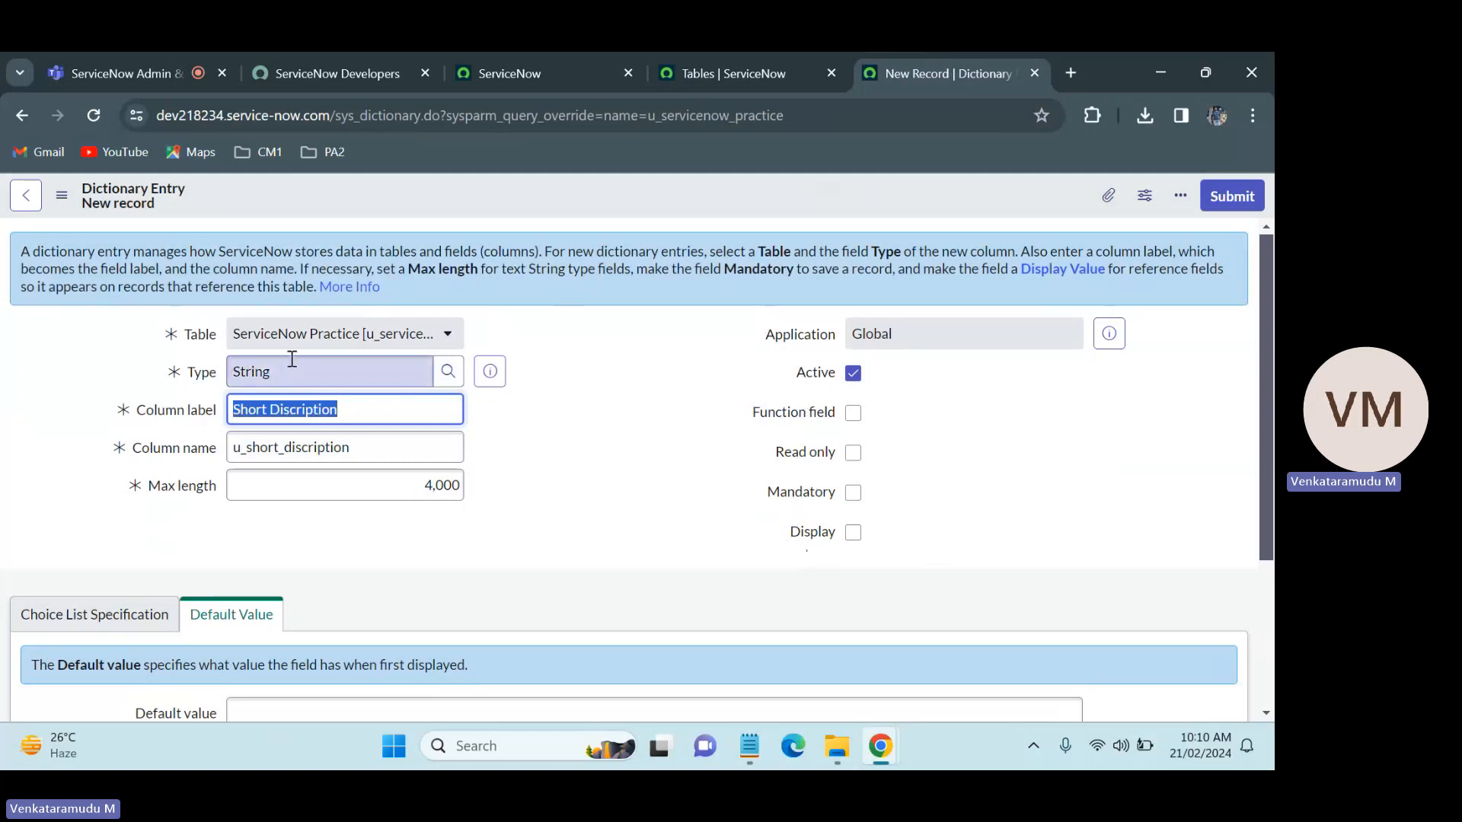
left_click(339, 405)
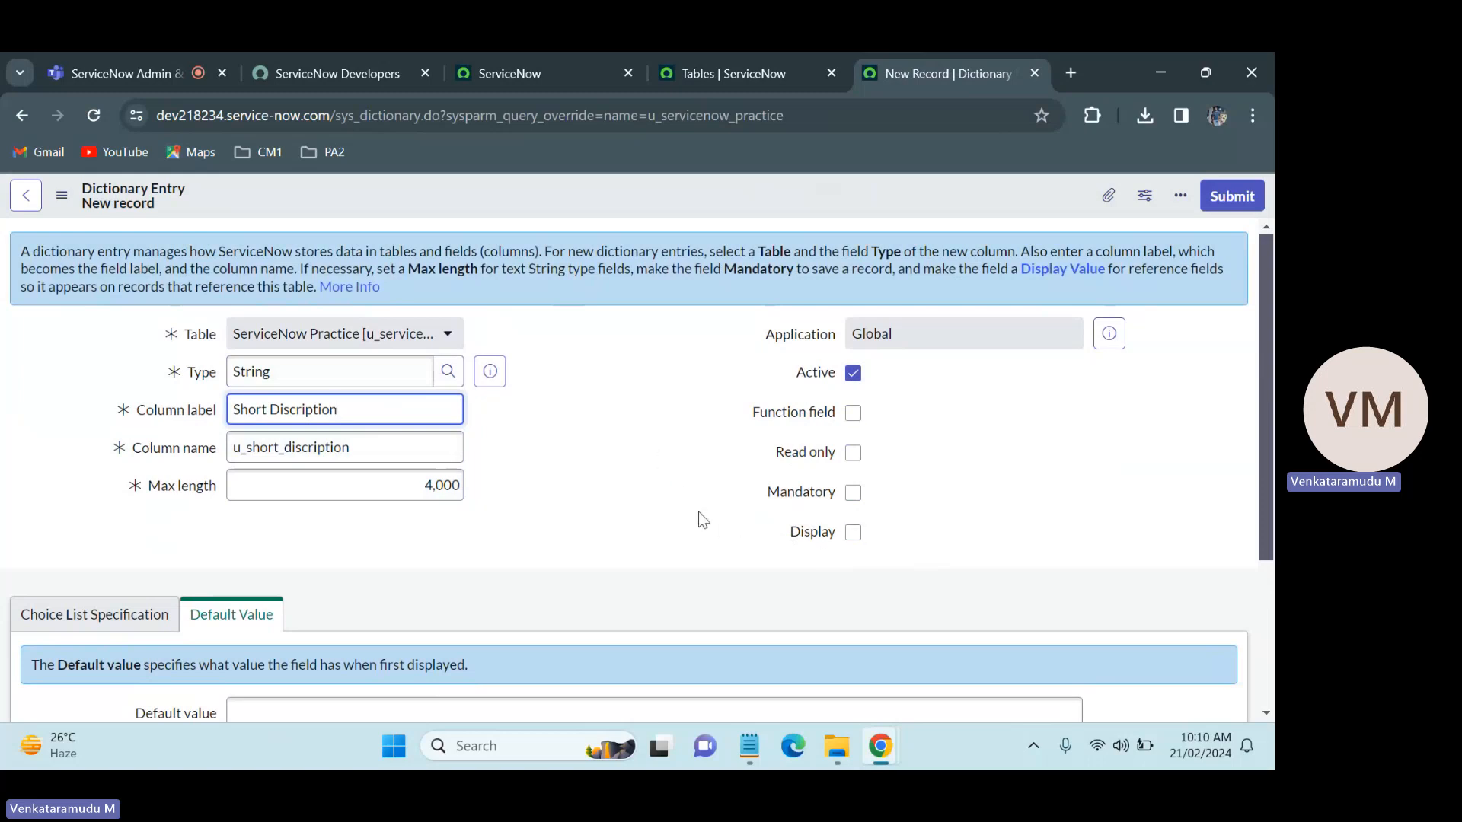
left_click_drag(334, 371, 202, 360)
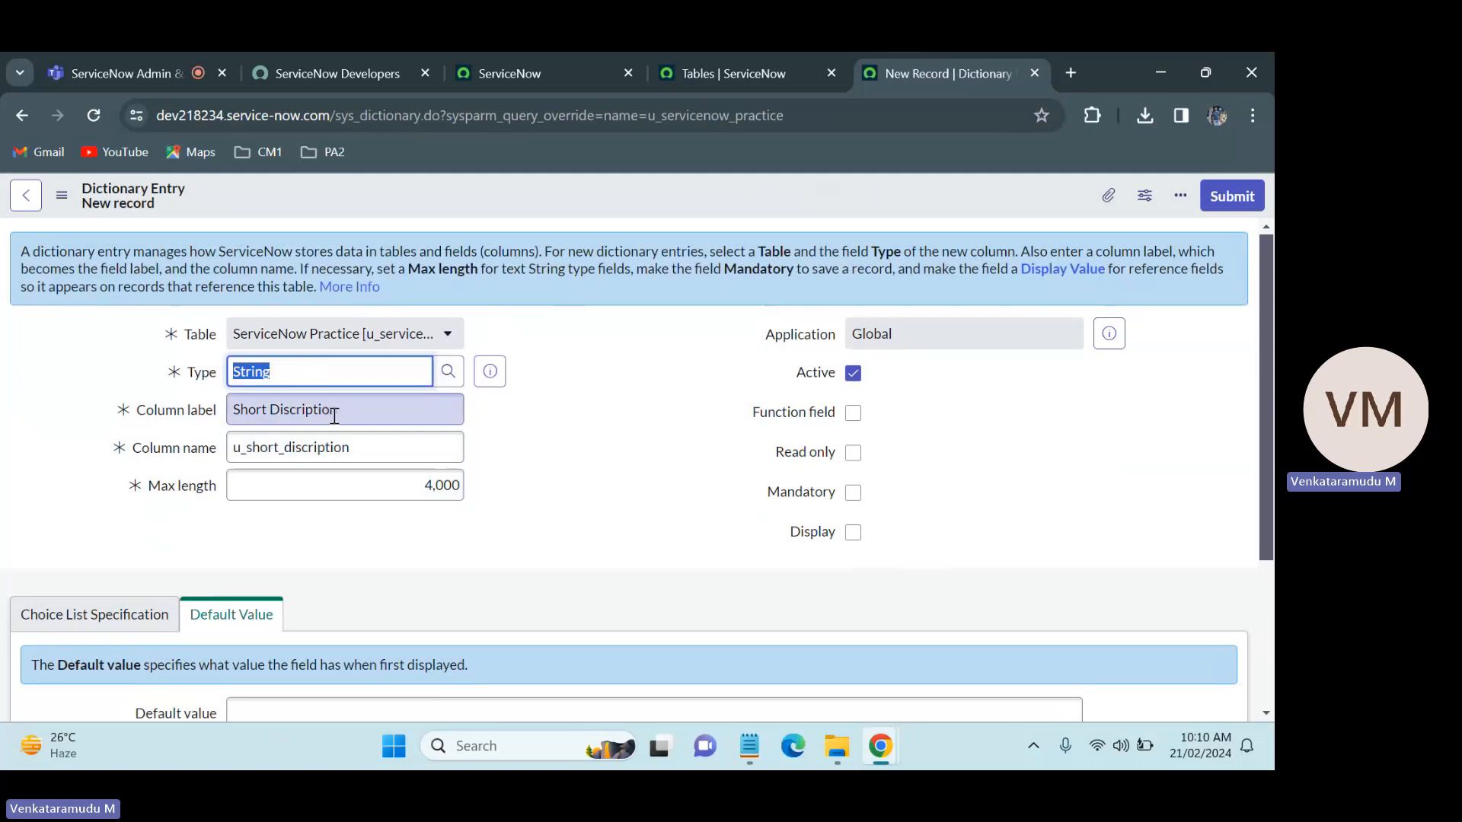
left_click_drag(333, 416, 208, 414)
left_click(559, 433)
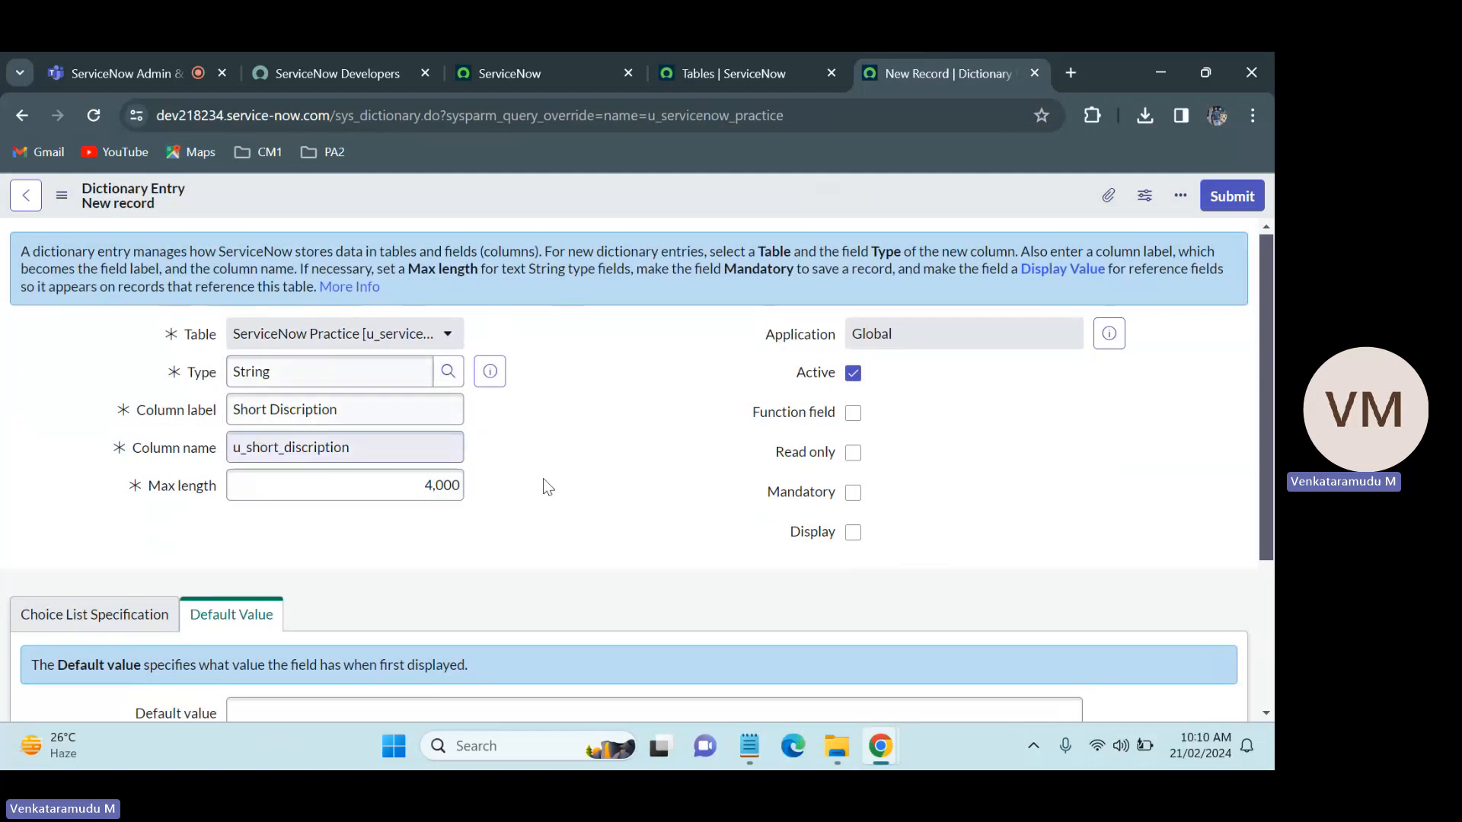
left_click(700, 446)
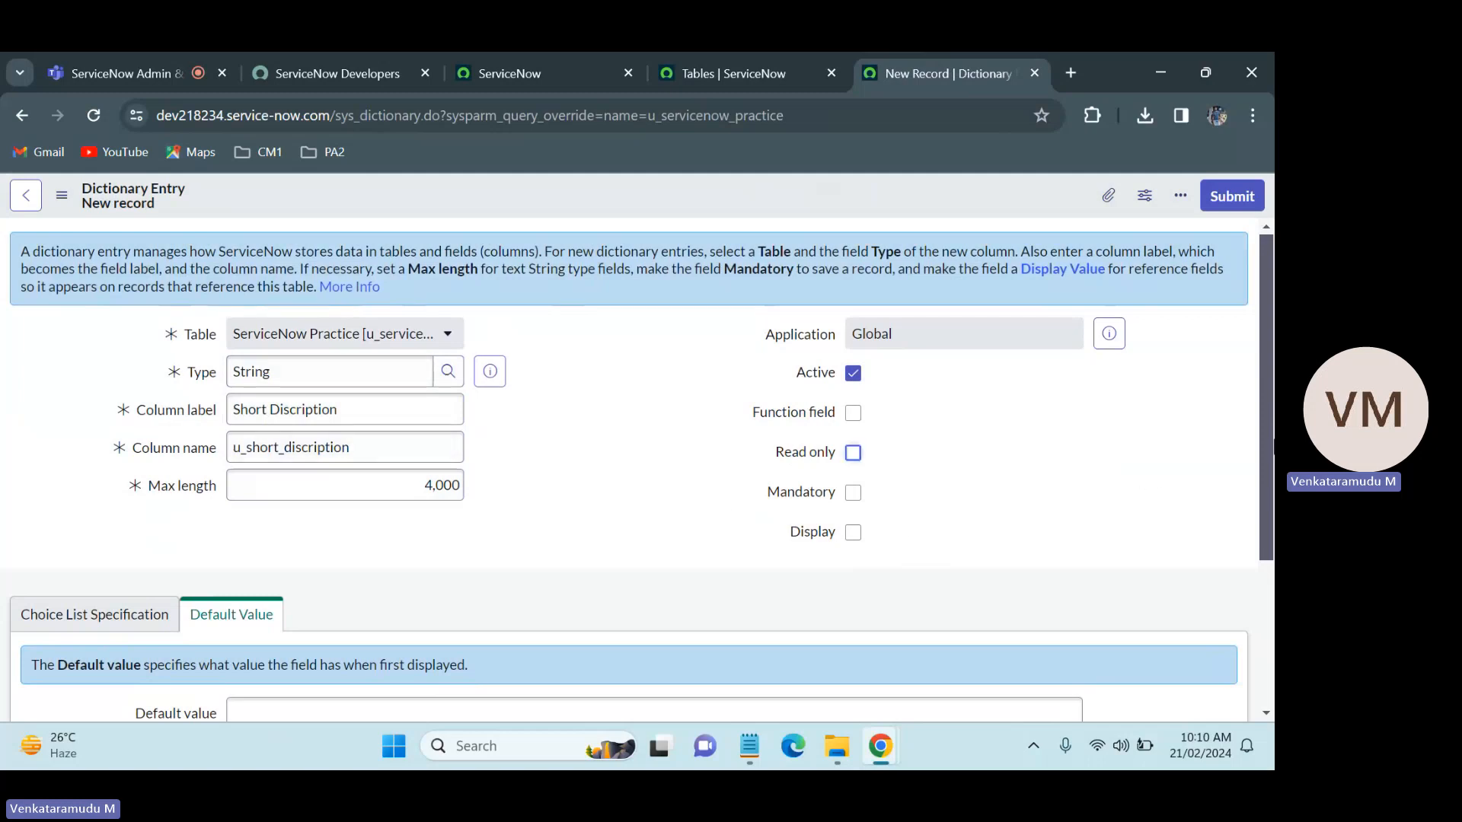
scroll(1252, 499, "down", 2)
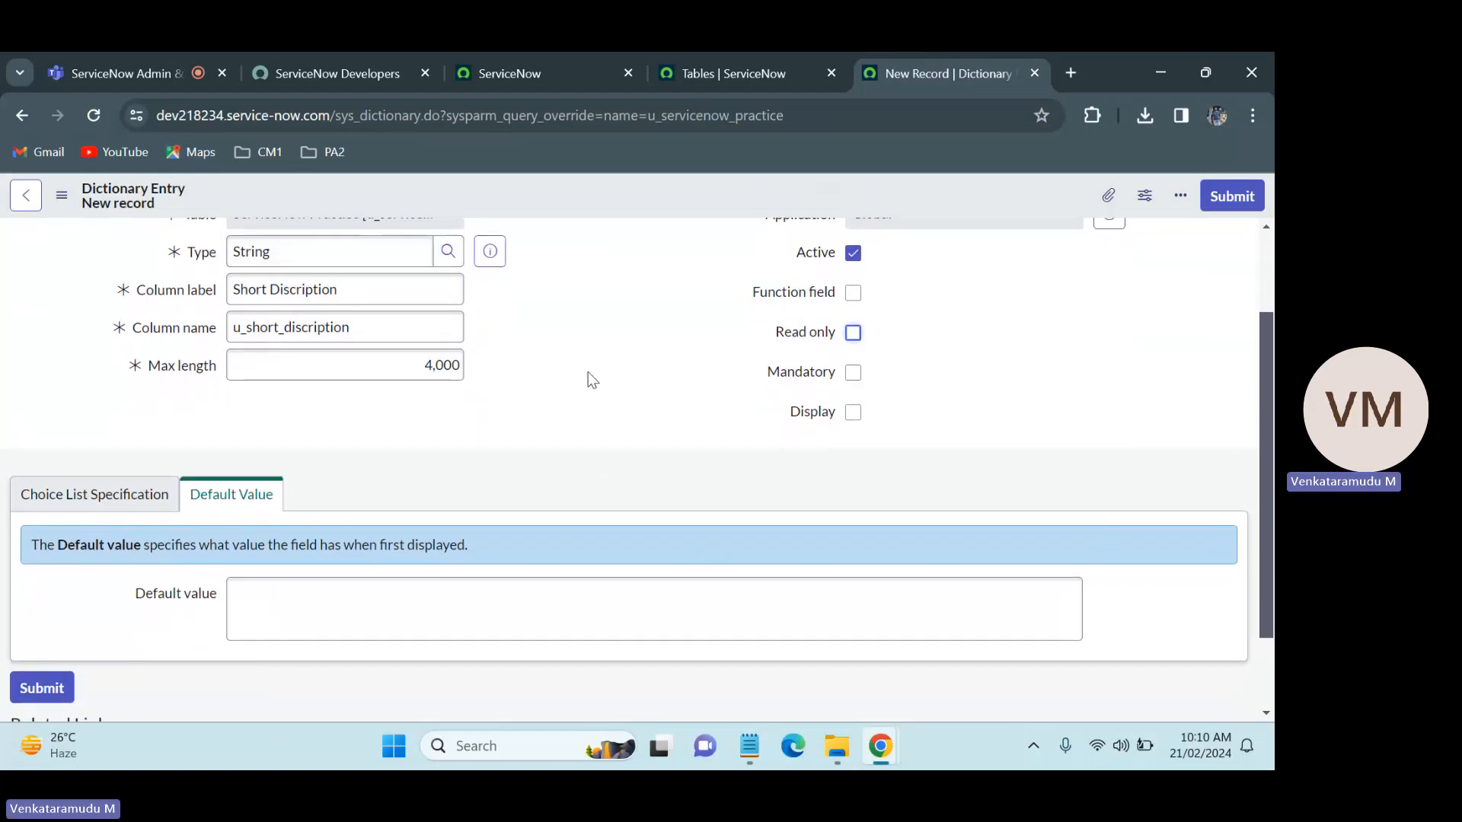
Step: Examine the choice list options available for the new column, and return to its default value settings
left_click(95, 501)
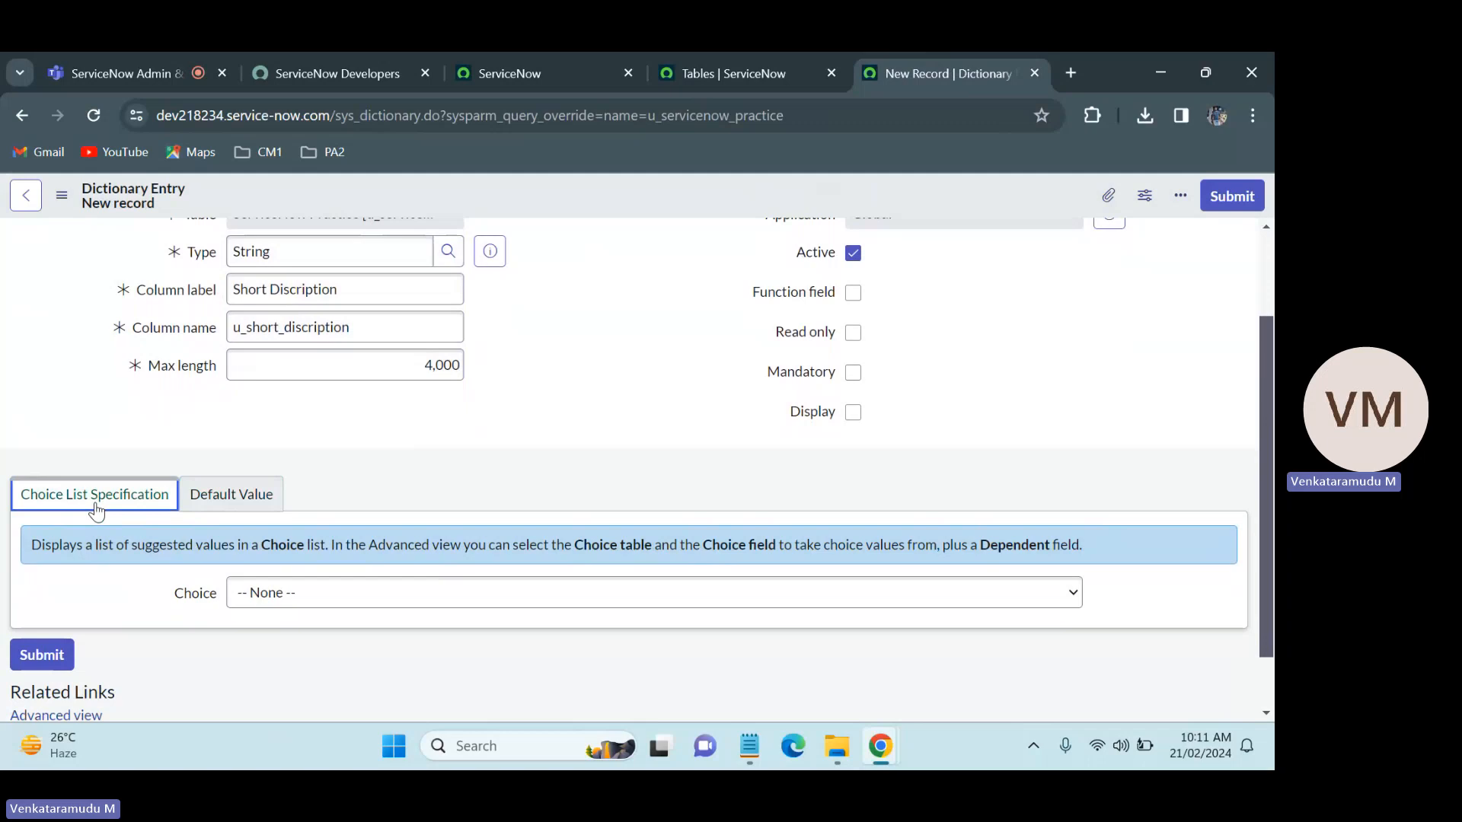
left_click(413, 589)
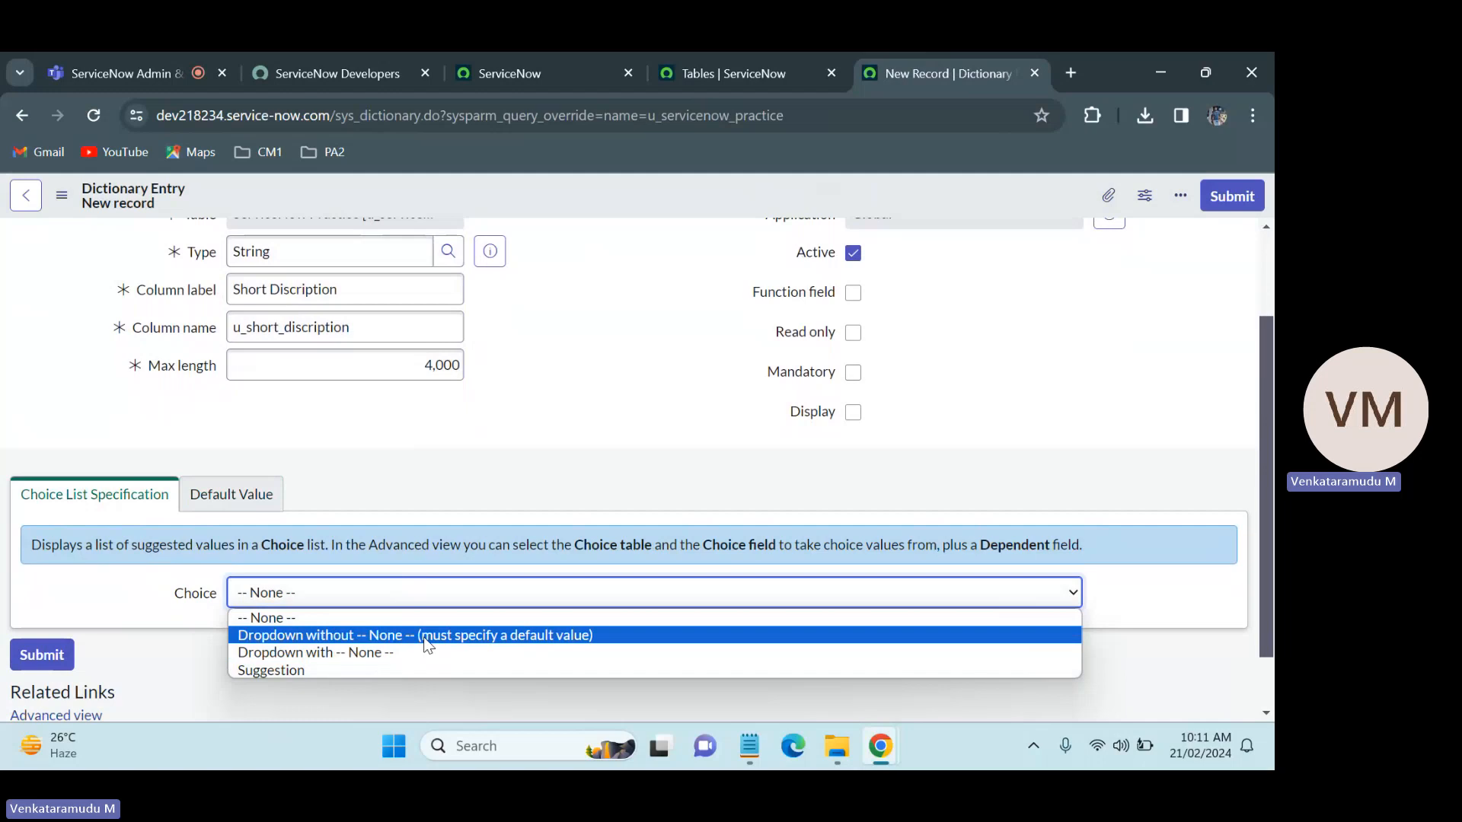
left_click(559, 521)
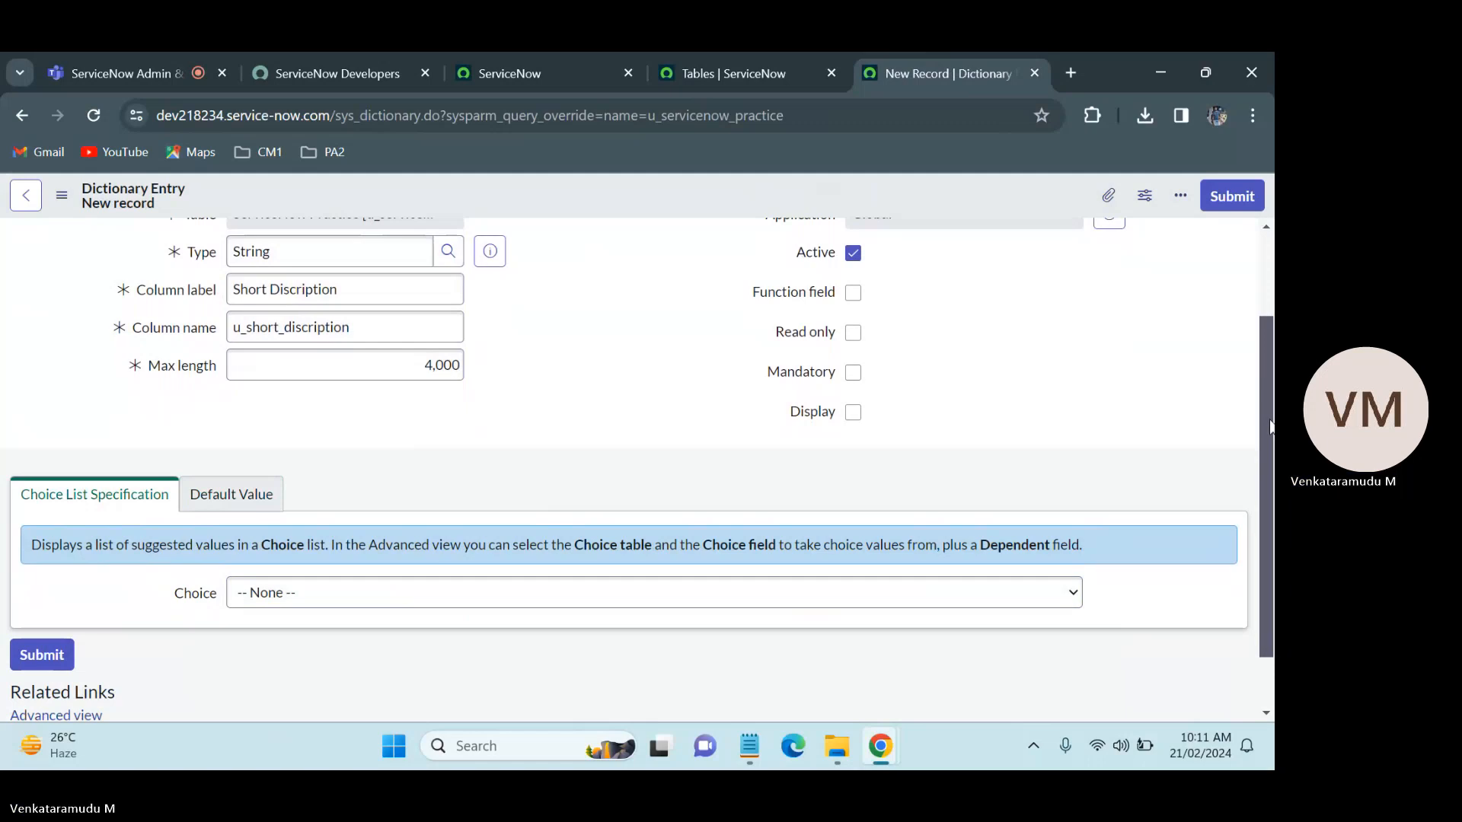
scroll(563, 456, "up", 2)
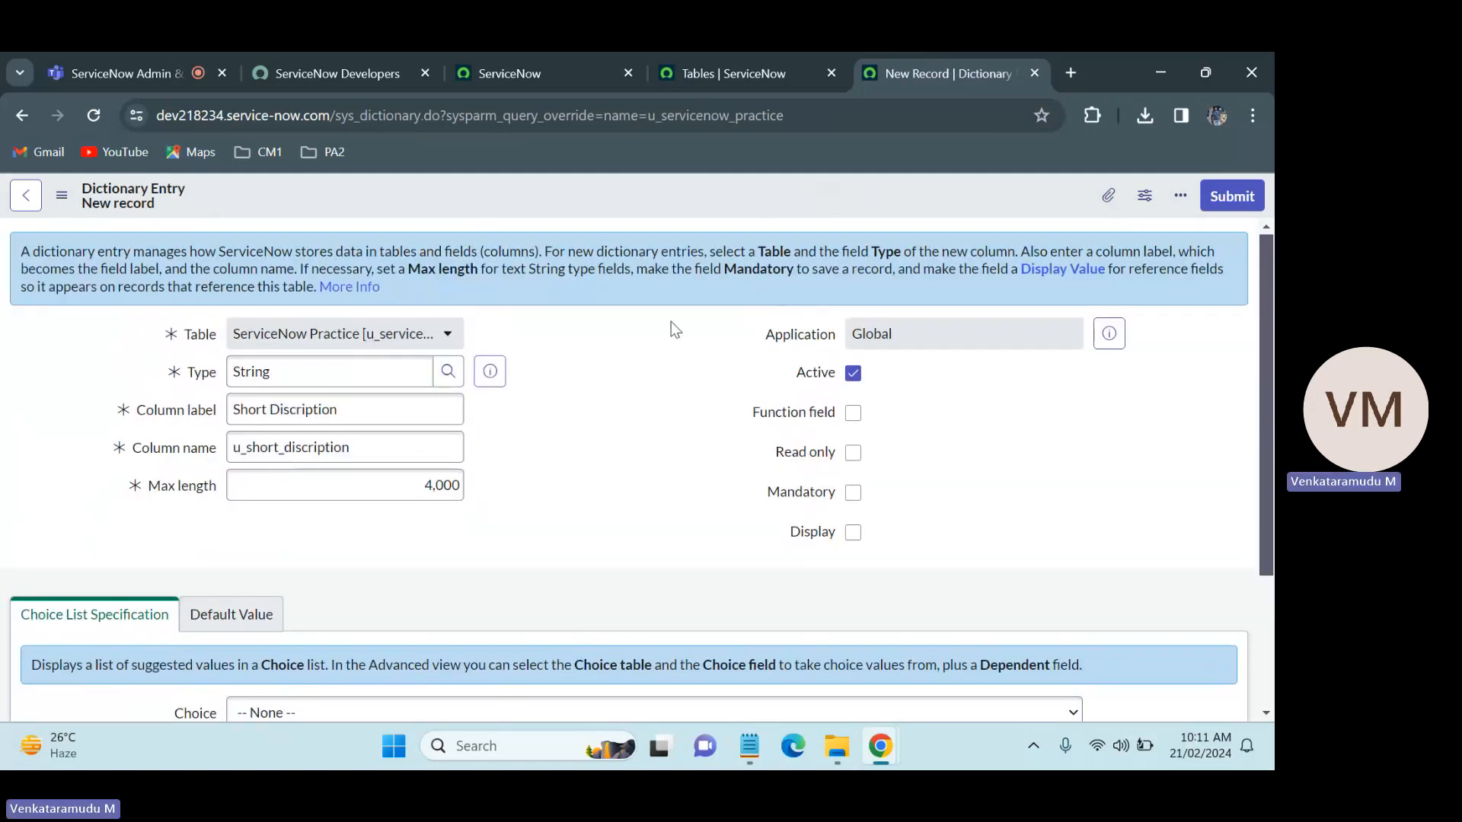
left_click(230, 614)
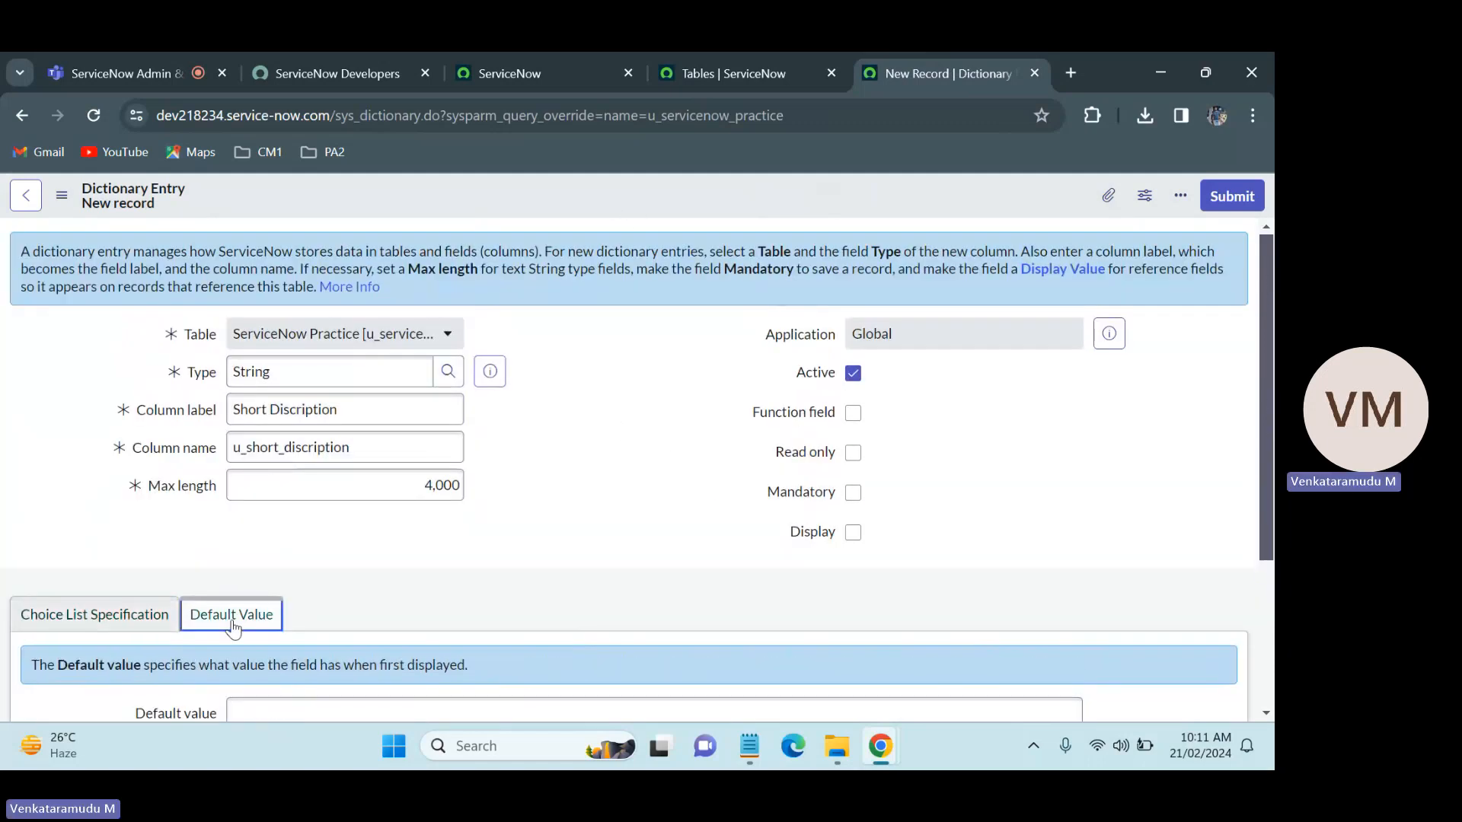
left_click(303, 372)
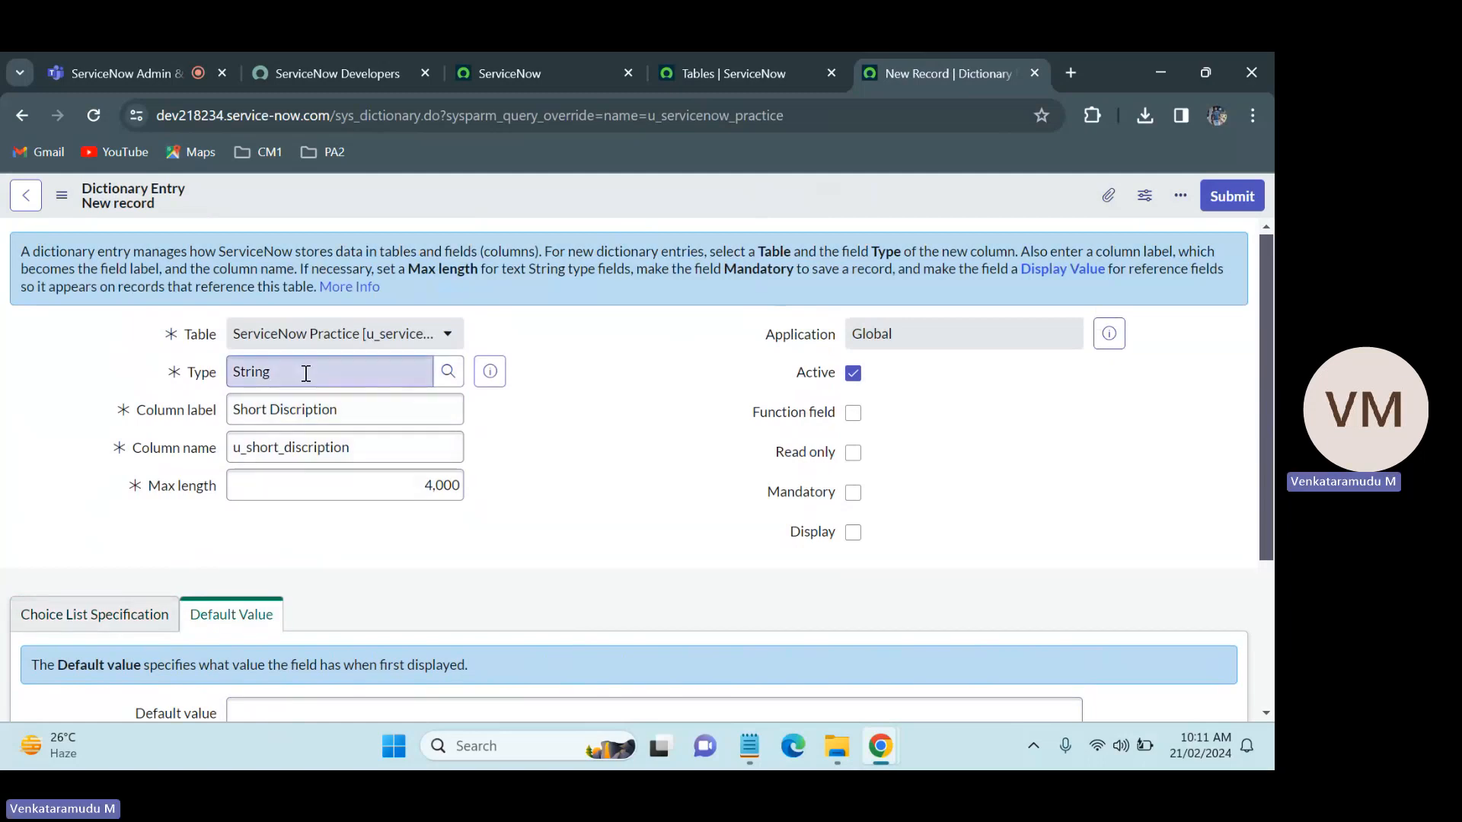
left_click_drag(302, 372, 211, 389)
left_click_drag(352, 411, 212, 414)
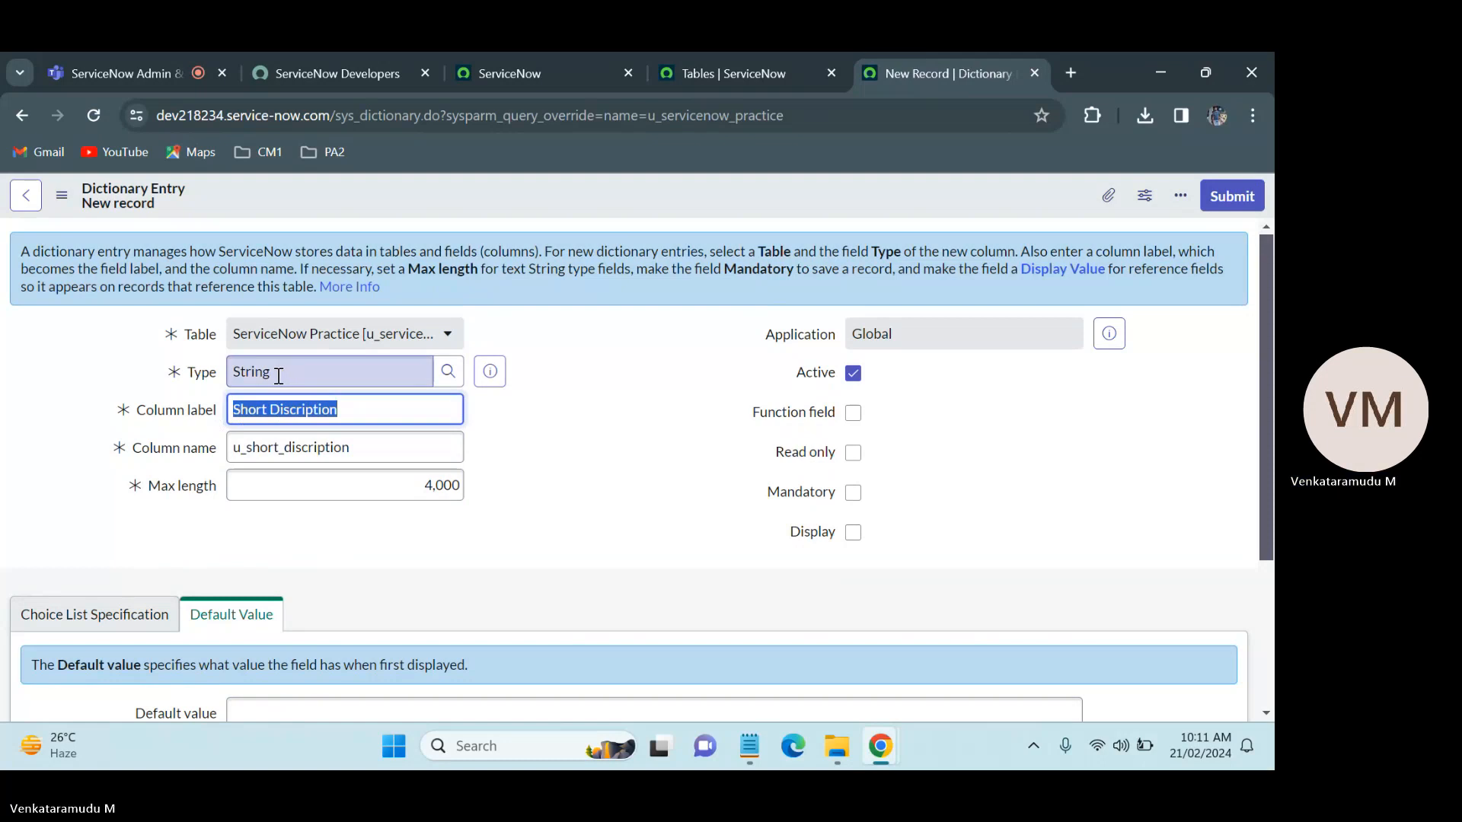
left_click(701, 418)
scroll(652, 495, "down", 2)
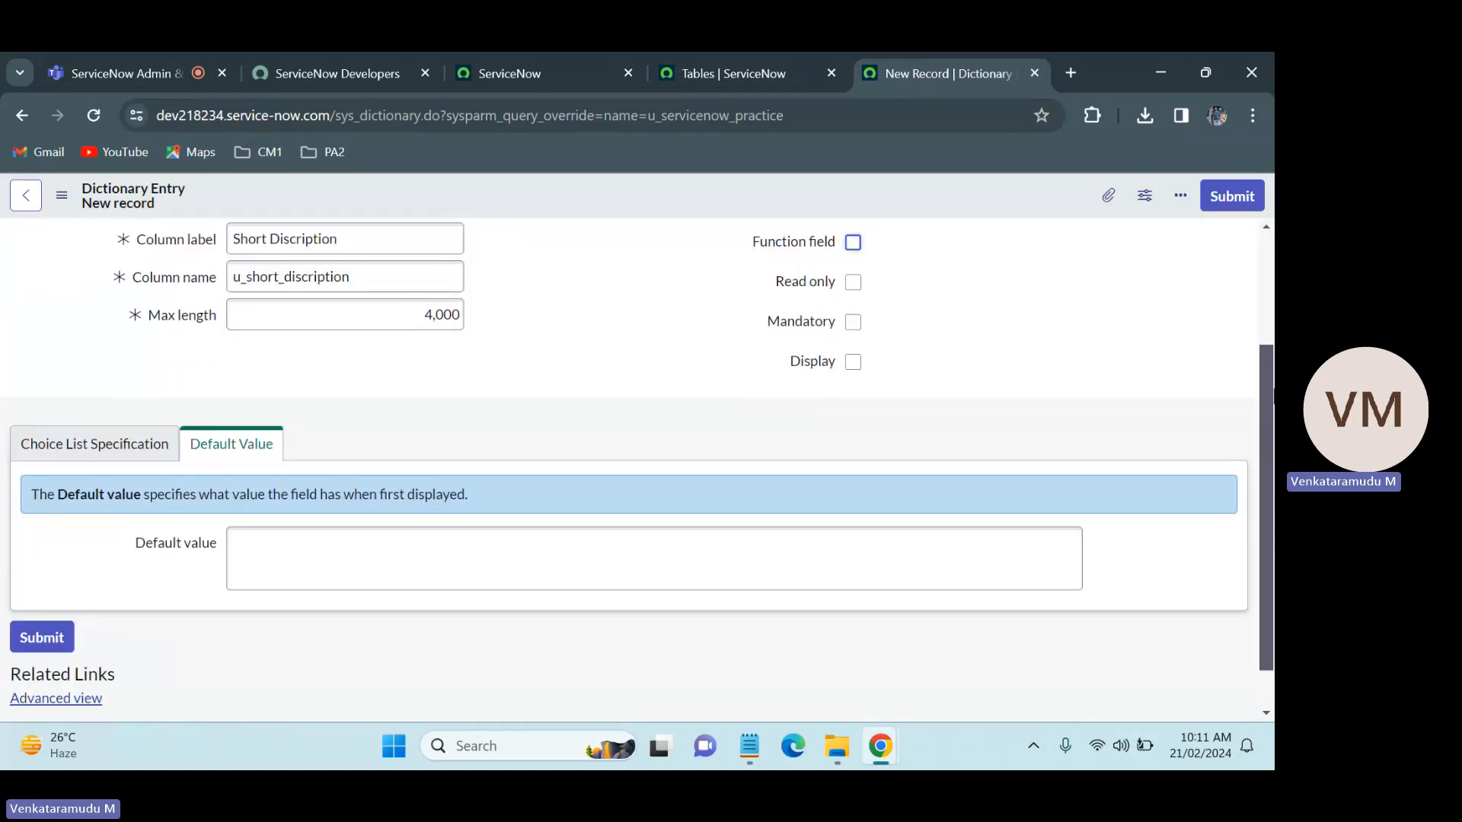
left_click(473, 561)
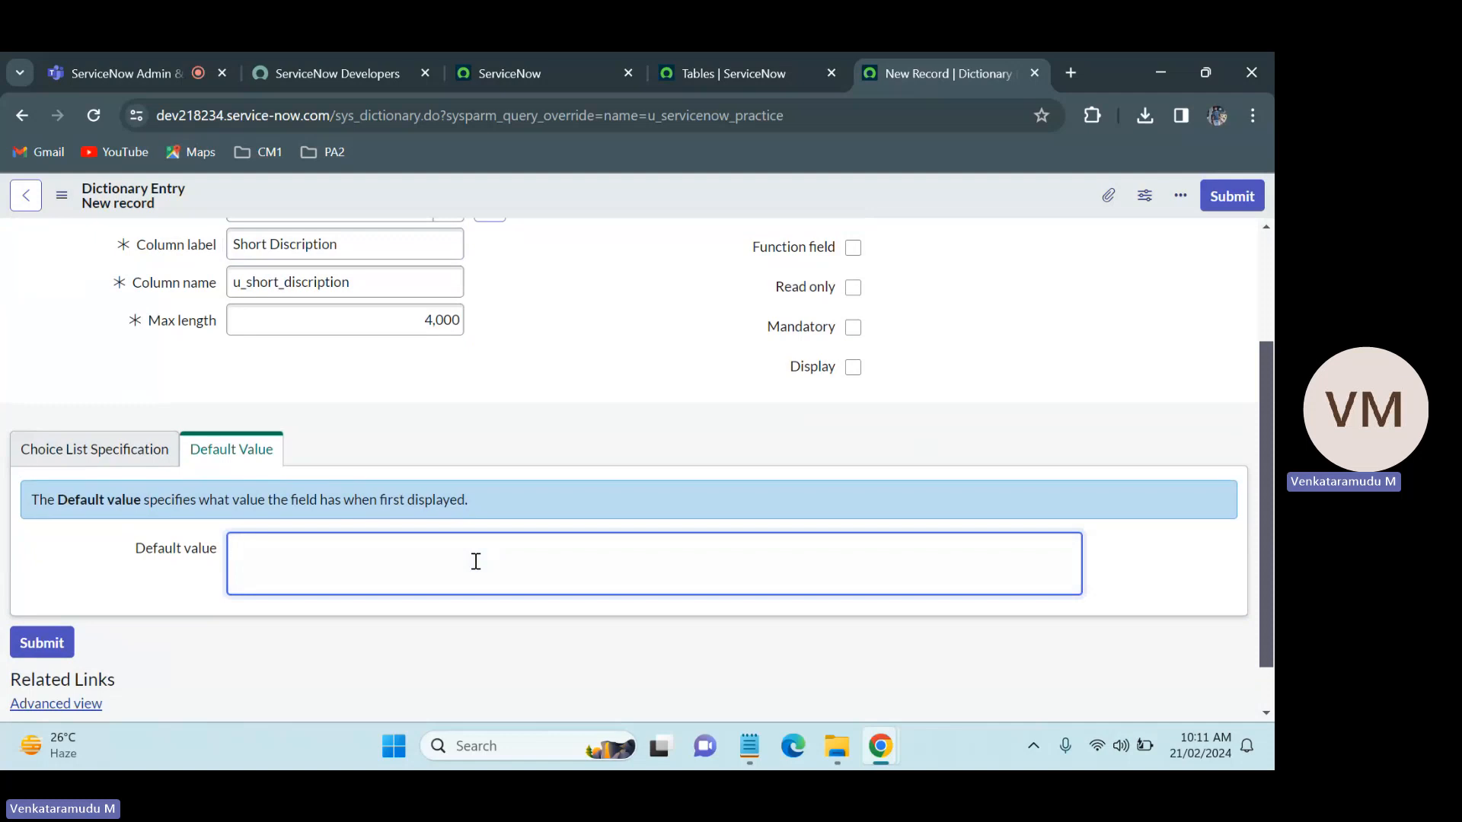
type("vekagt")
key("ctrl+a")
key("BackSpace")
left_click(649, 350)
scroll(424, 367, "up", 3)
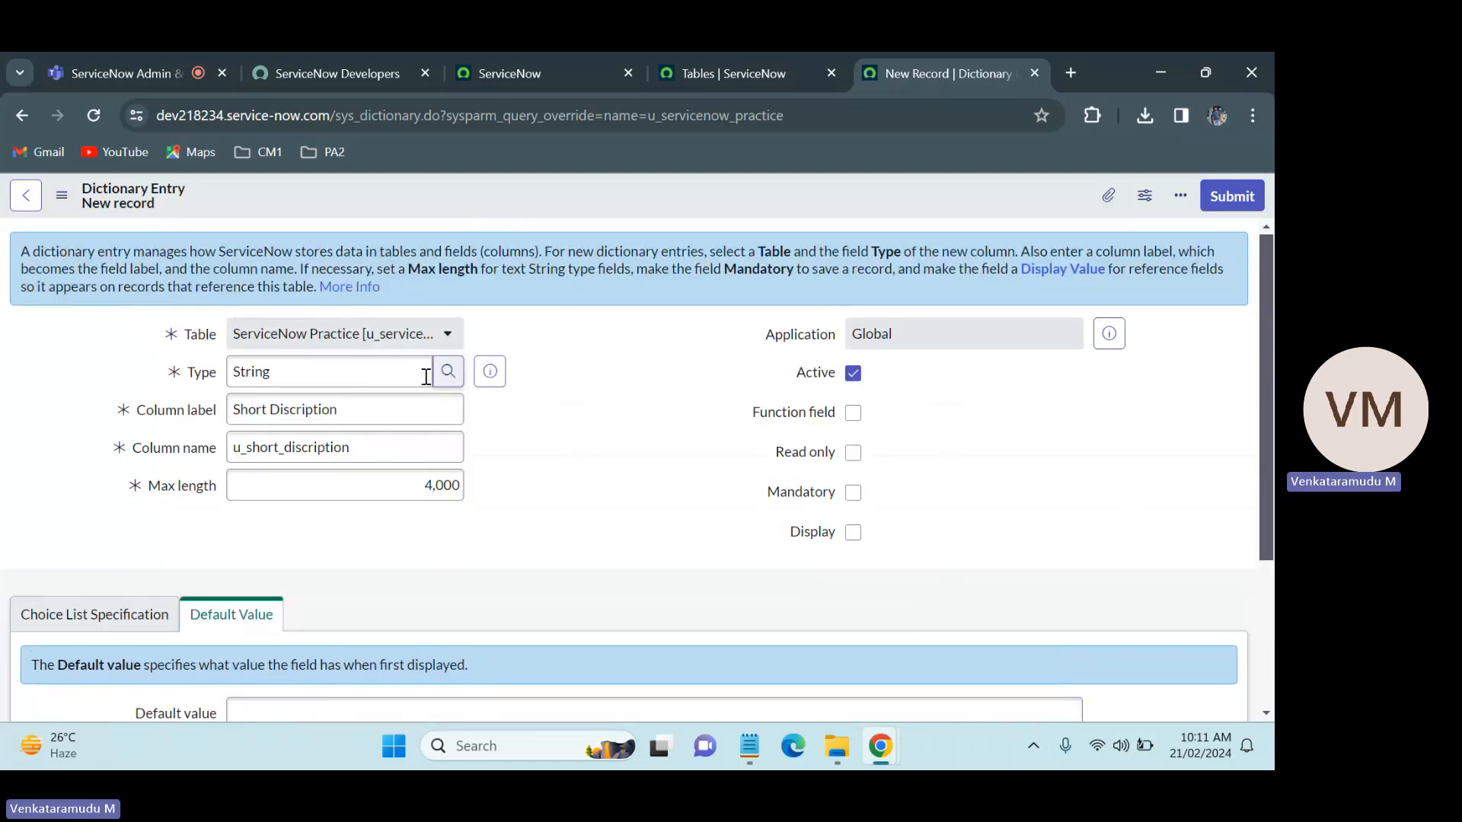
Step: Save the Short Discription dictionary entry for the ServiceNow Practice table, keeping the record open
left_click(360, 335)
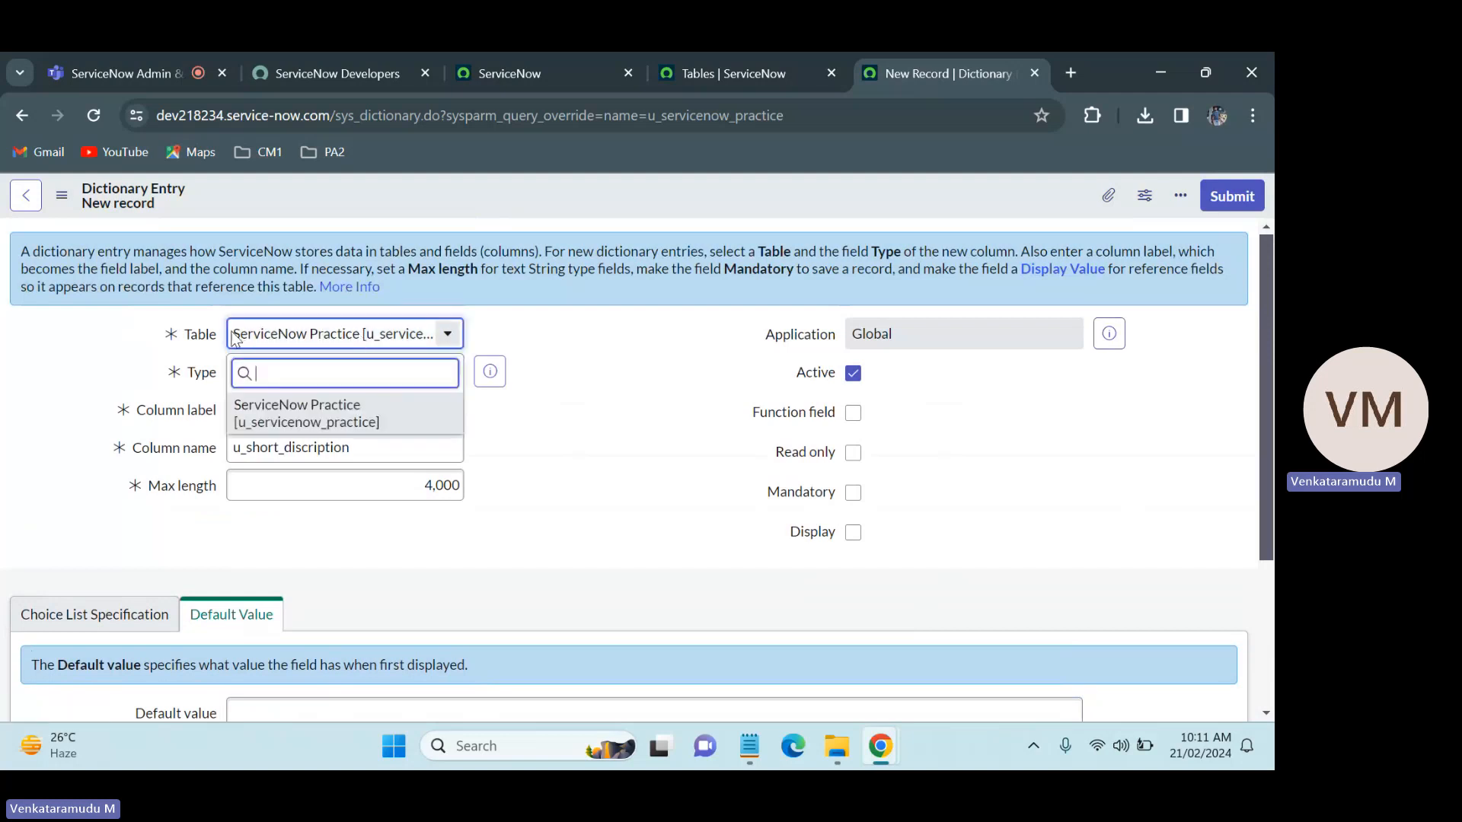
left_click(613, 371)
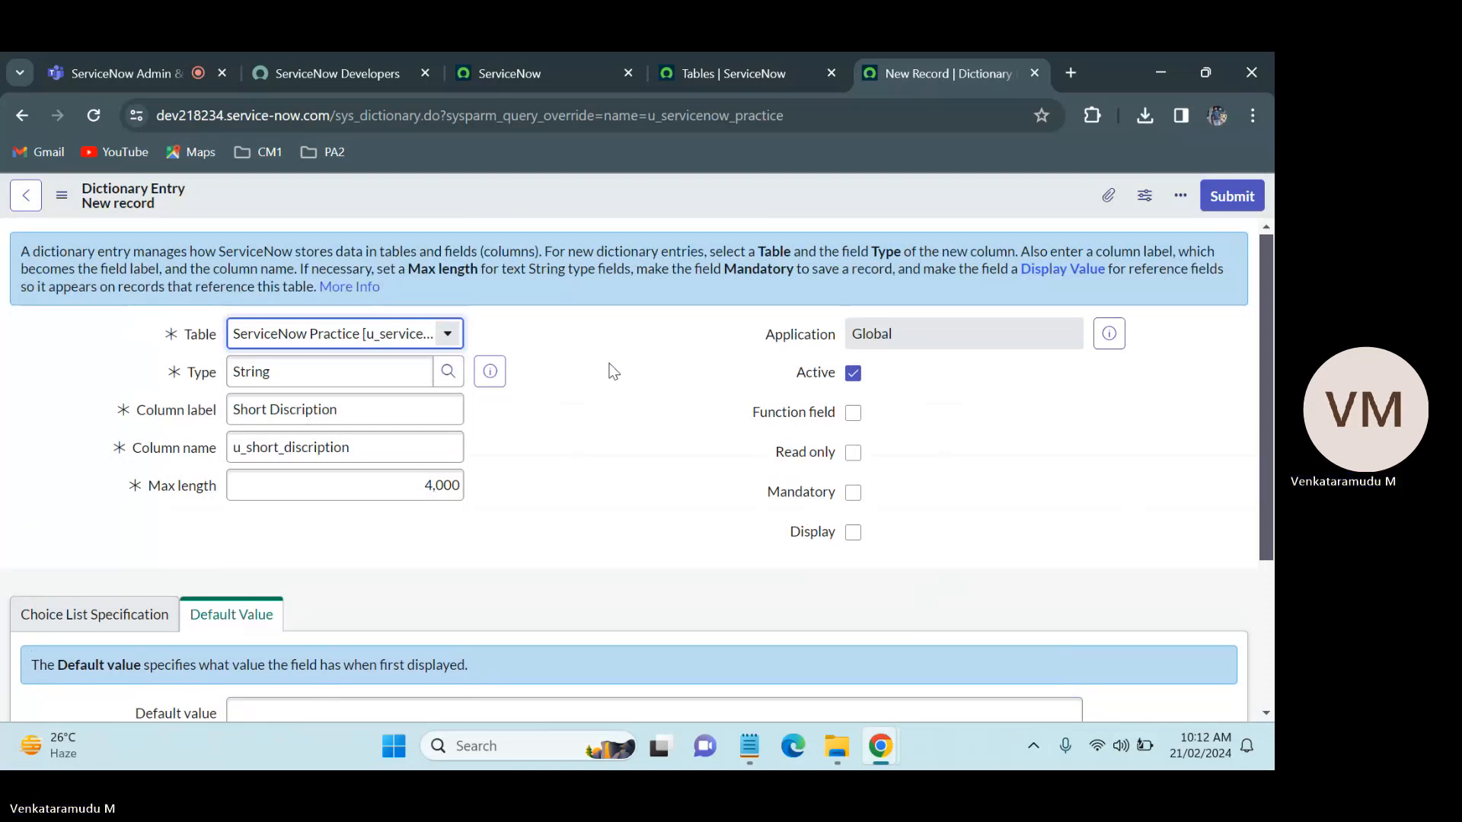
right_click(558, 198)
left_click(573, 211)
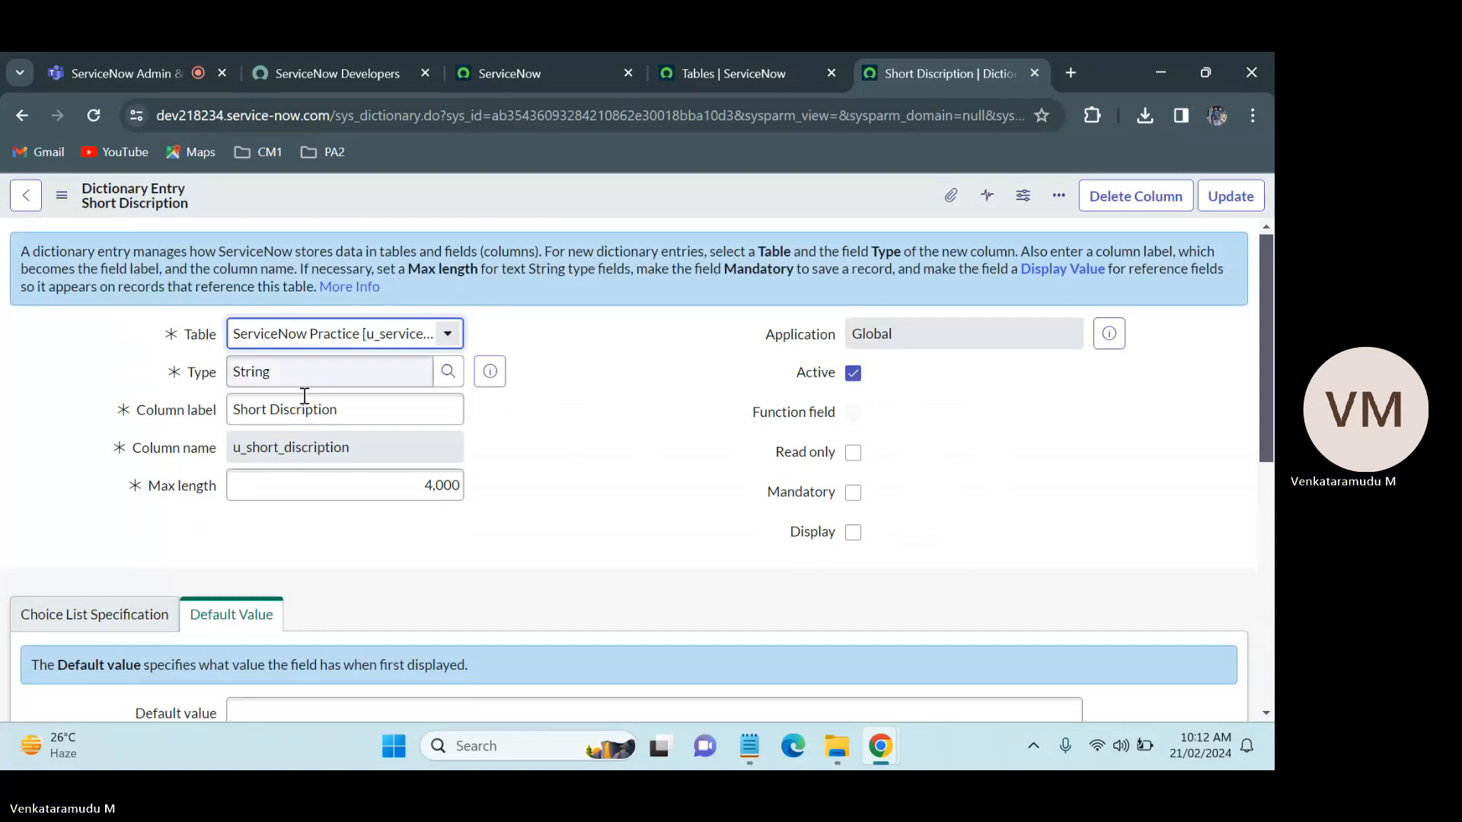
Step: Return from the dictionary entry to the ServiceNow Practice table record
left_click(706, 74)
left_click(938, 57)
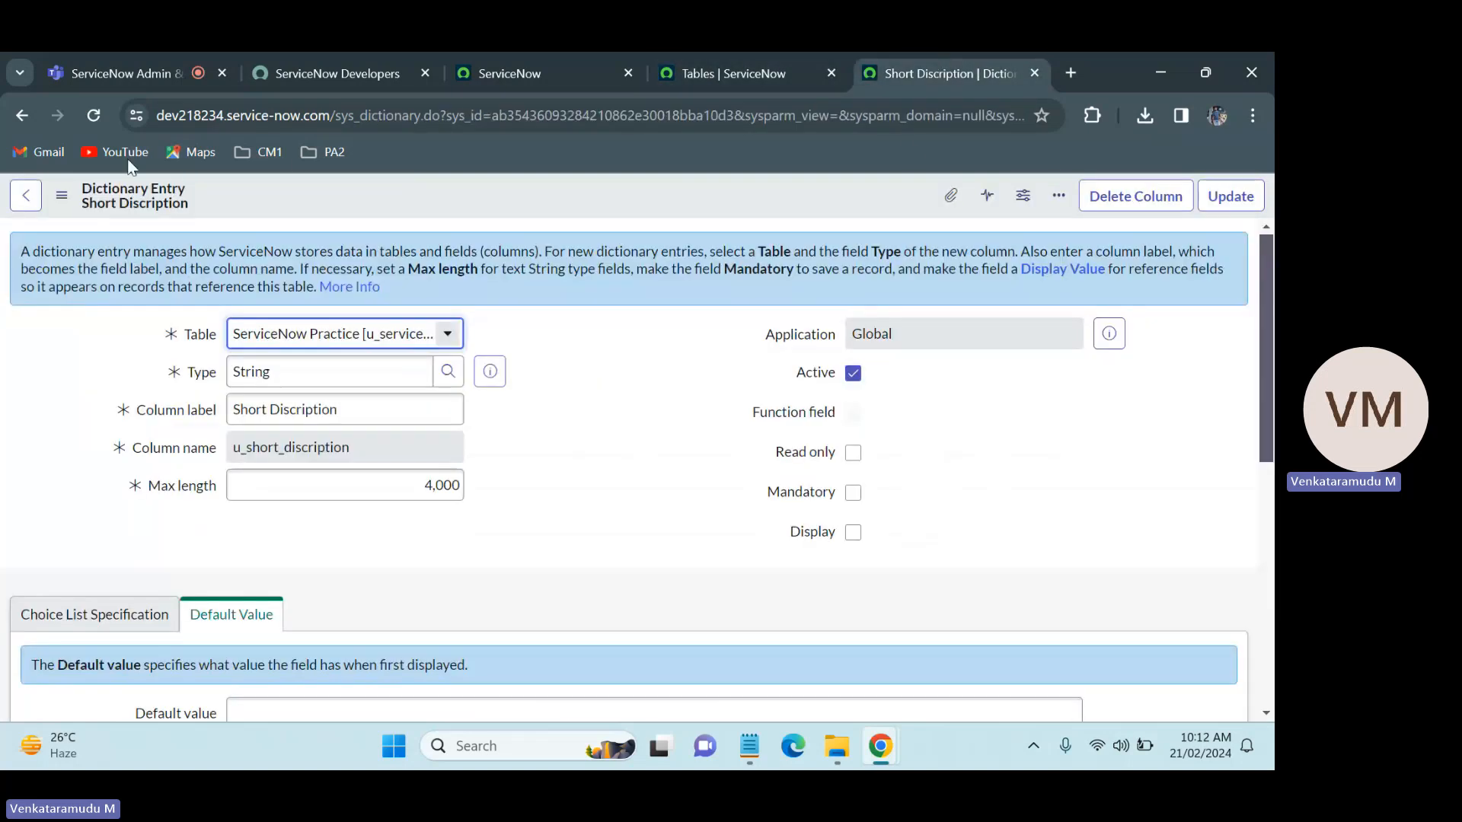
left_click(23, 115)
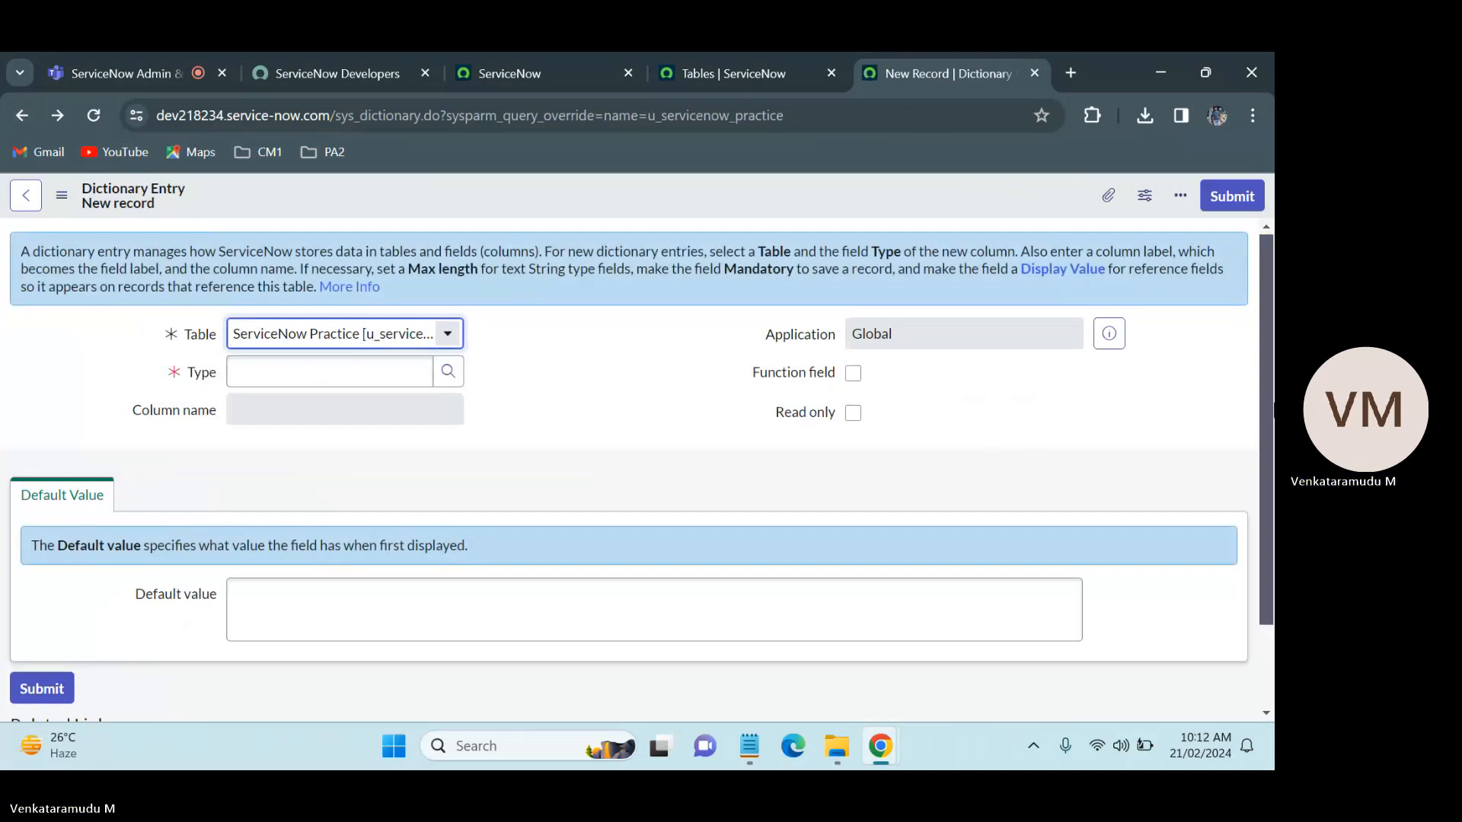
left_click(23, 117)
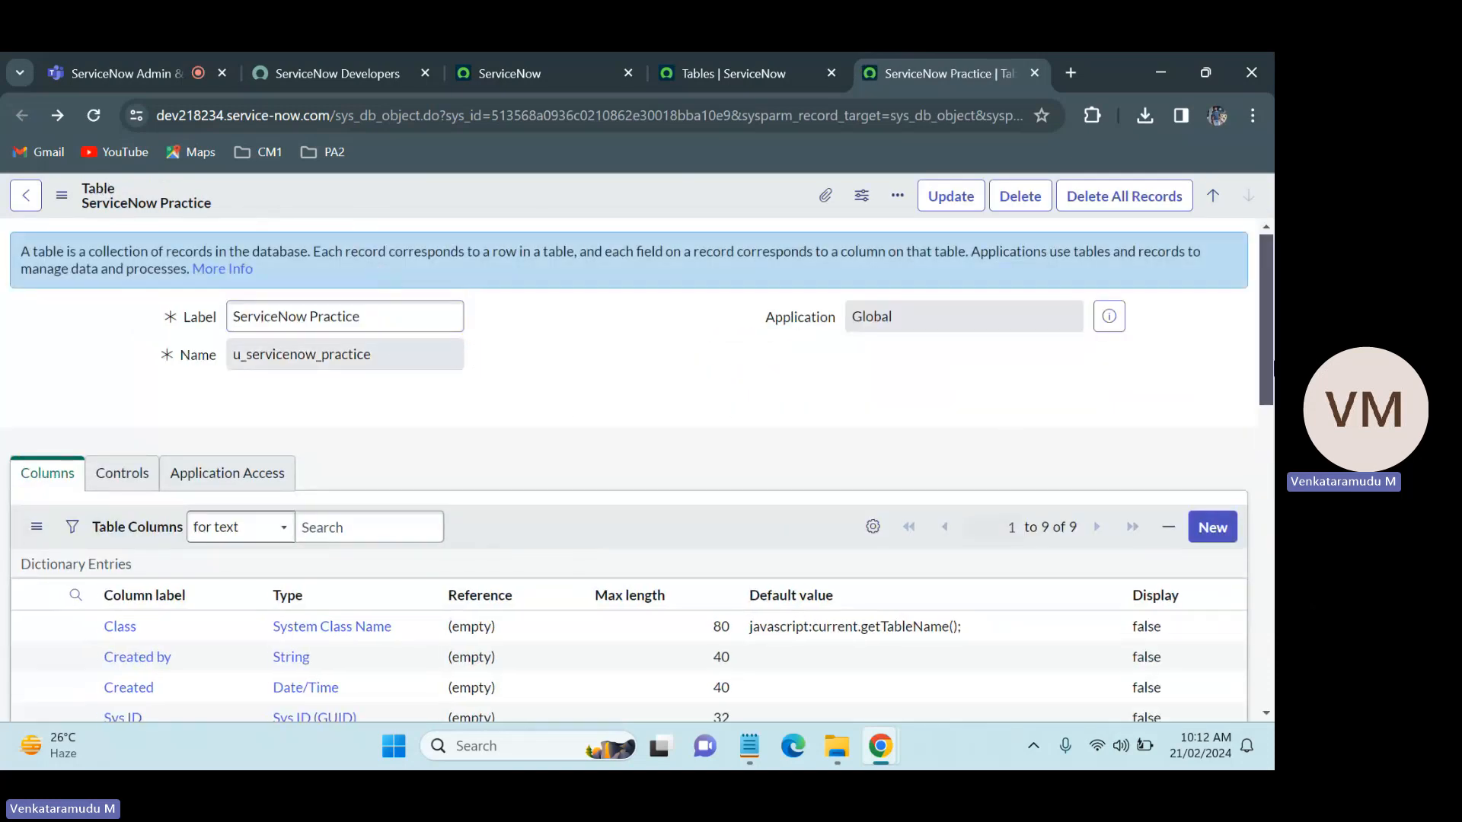
Step: Check the Short Discription column's label and type in the ServiceNow Practice table's column list
left_click_drag(1271, 366, 1271, 499)
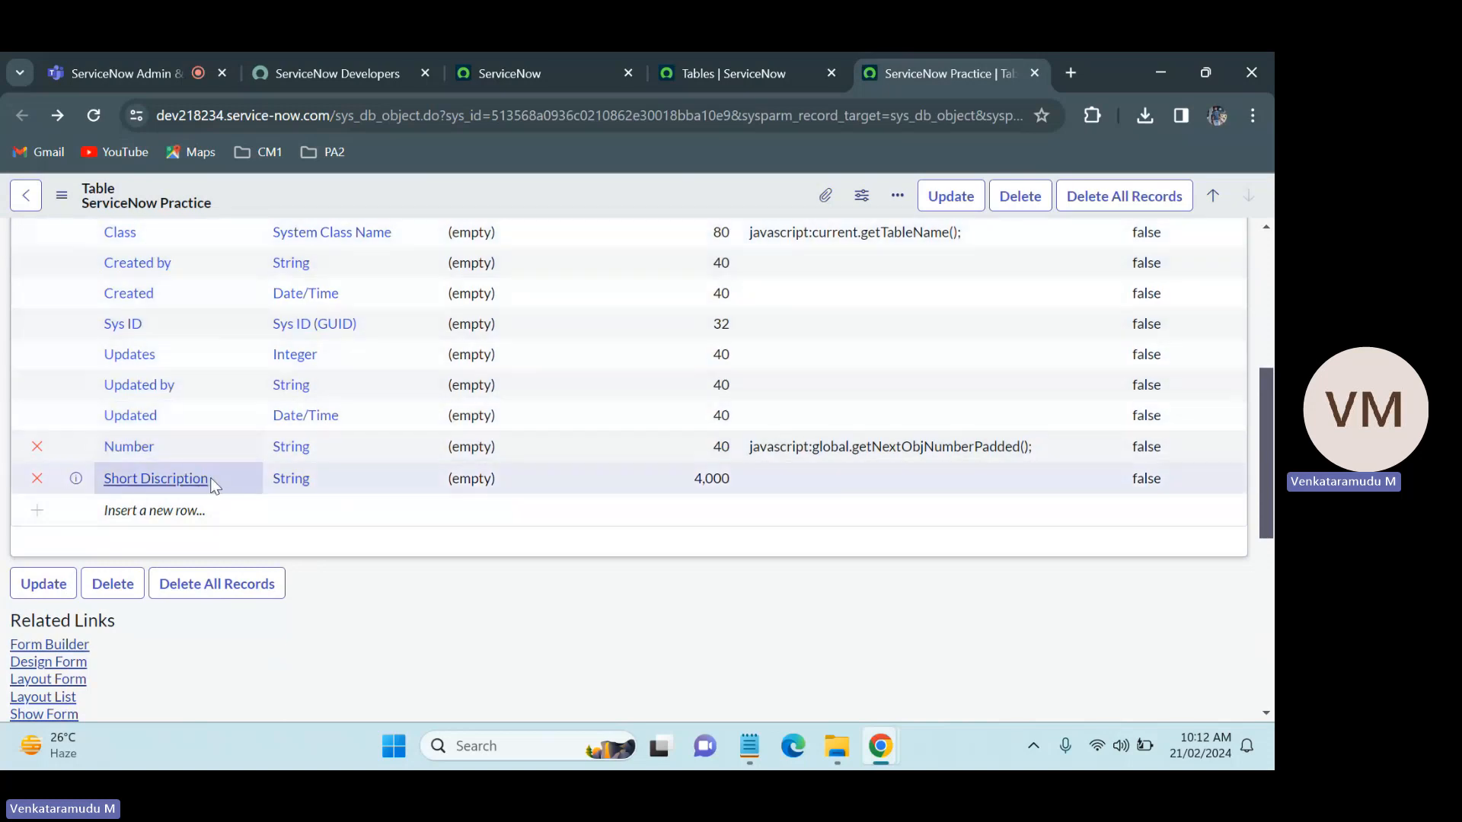
left_click_drag(217, 481, 103, 483)
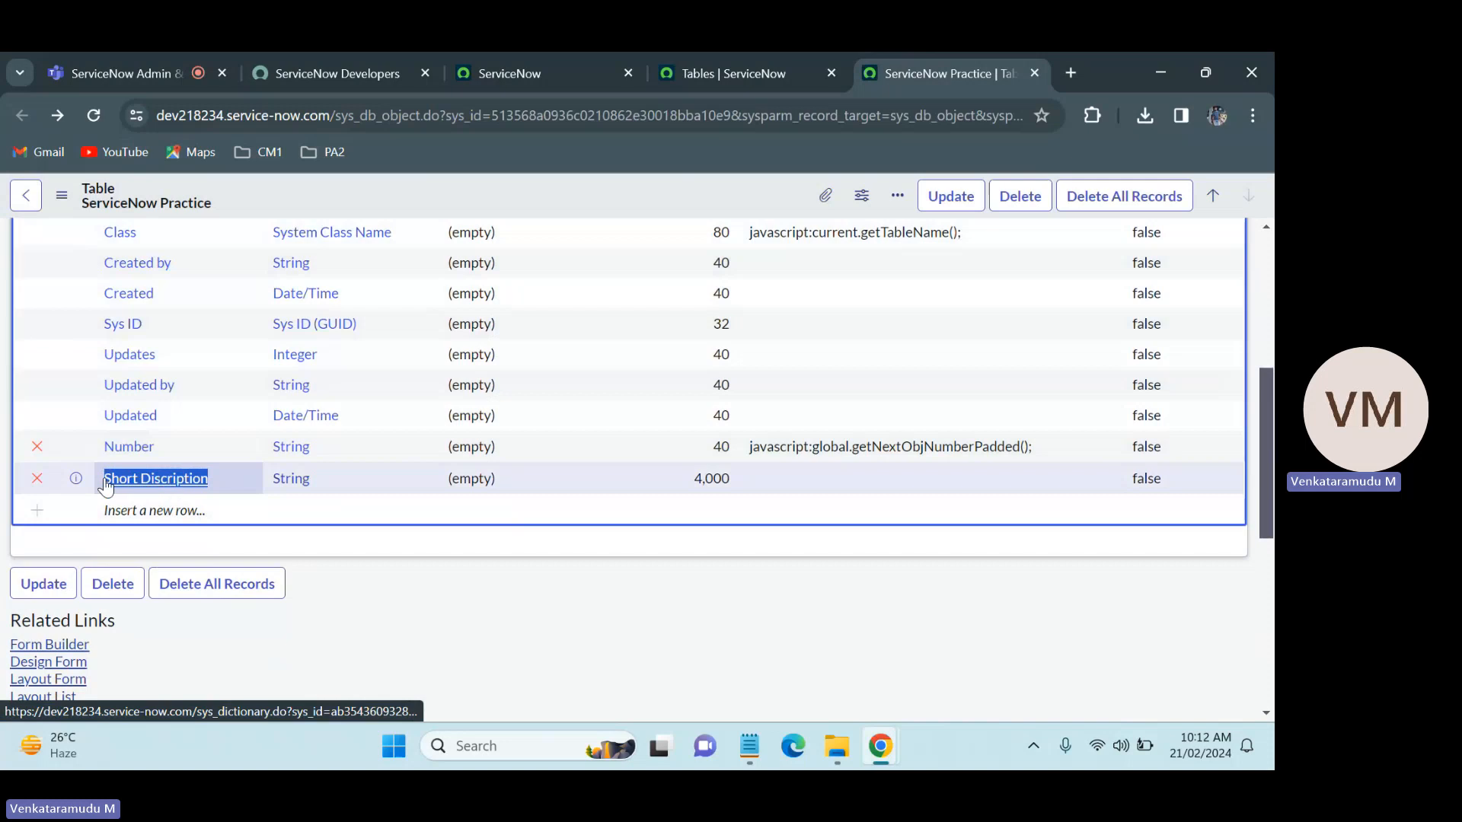
left_click(333, 539)
double_click(316, 480)
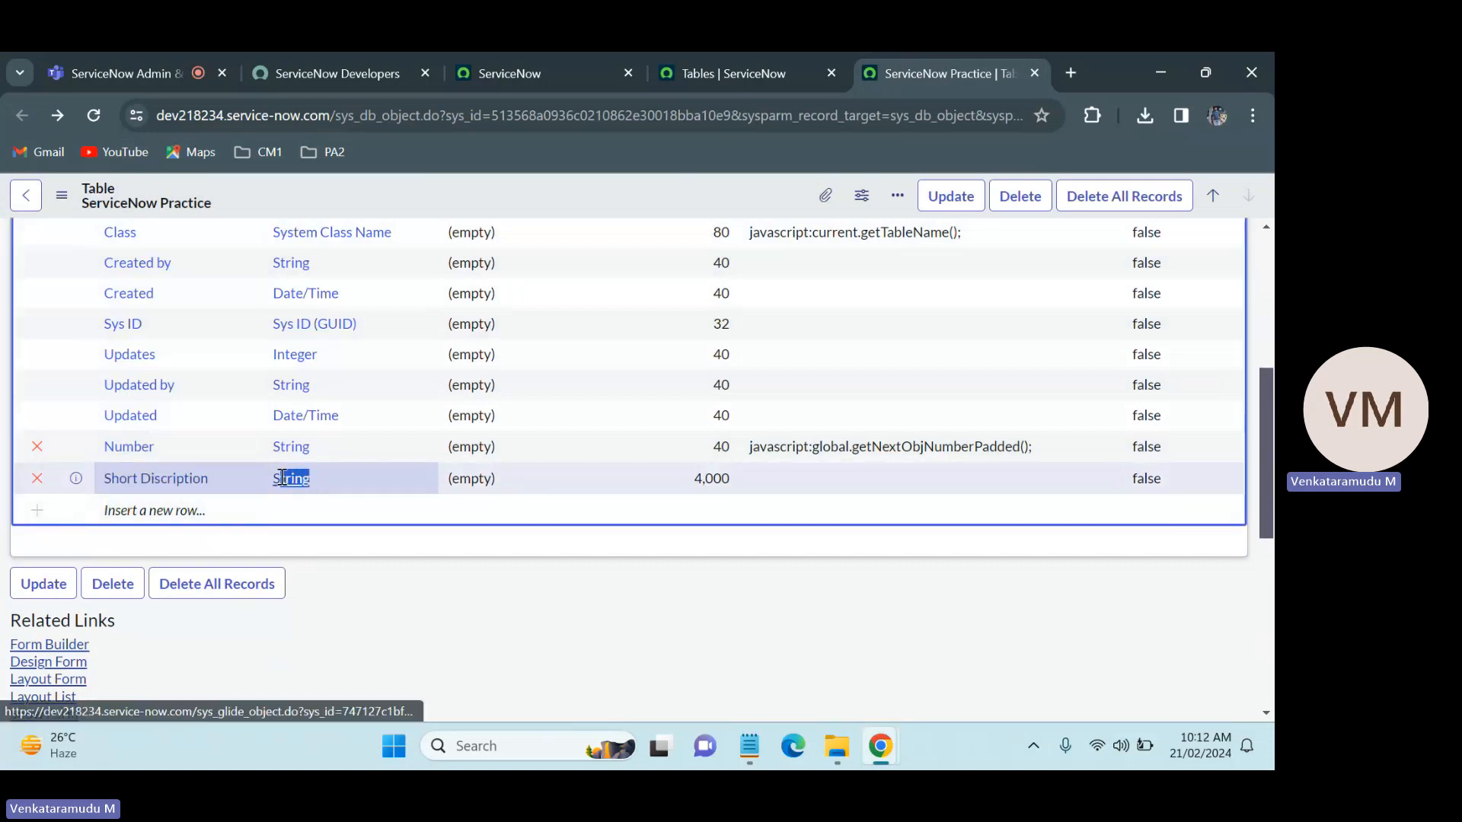
key("Escape")
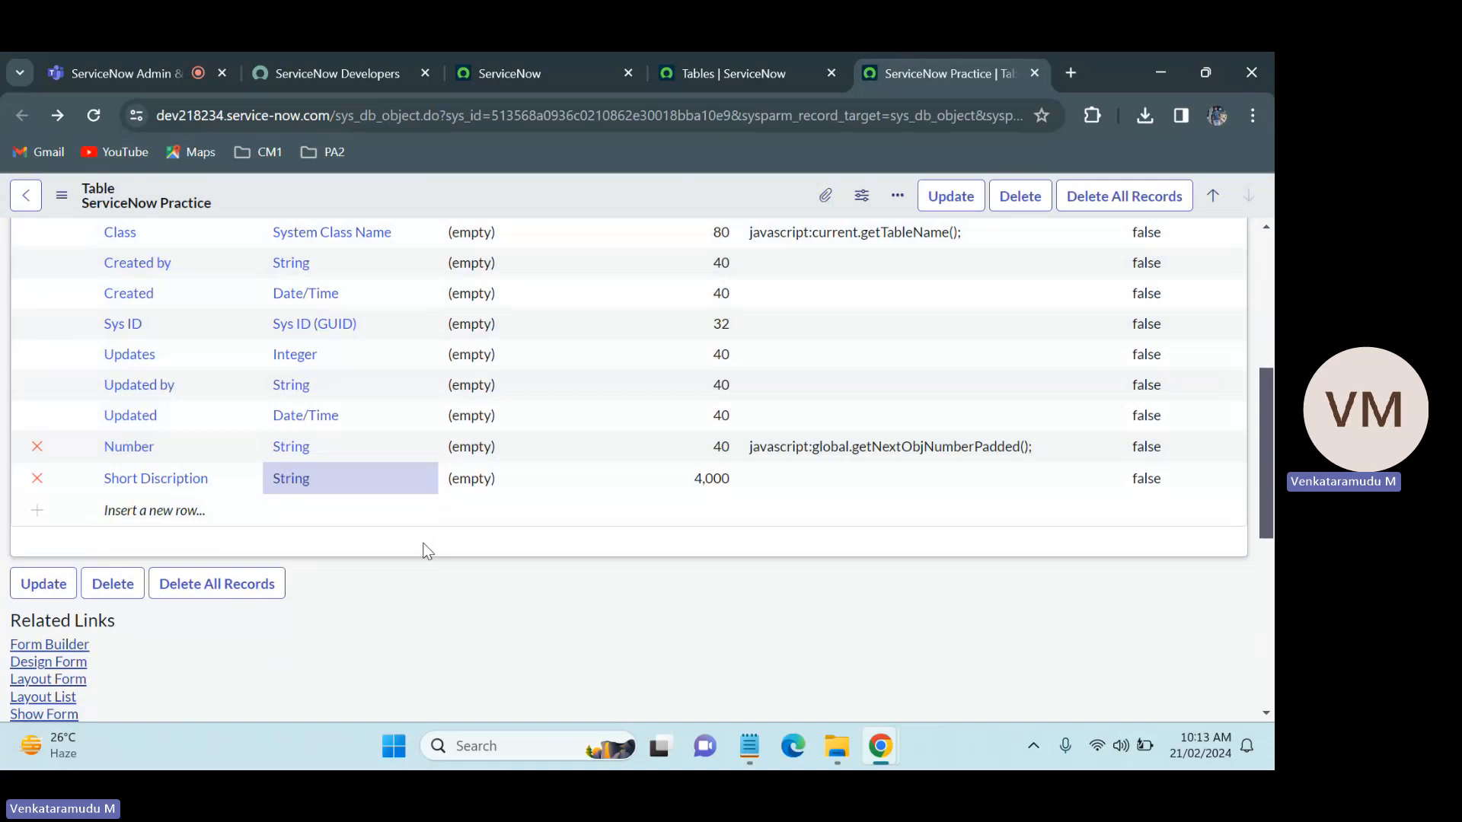
left_click_drag(1273, 484, 1272, 296)
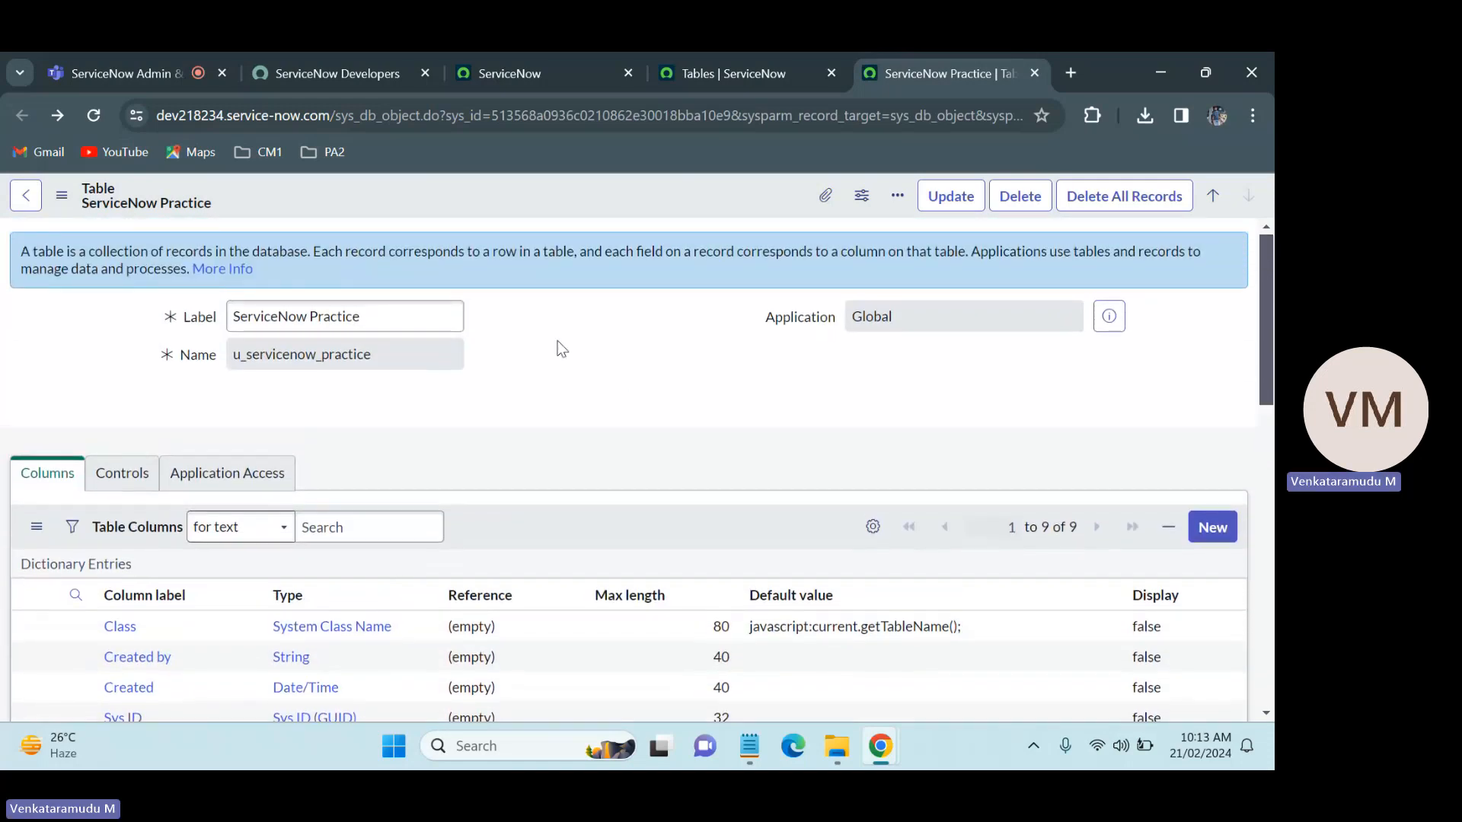
Step: Open the practice table's record list by copying its name and entering u_servicenow_practice.LIST in the application navigator filter
left_click_drag(408, 352, 228, 358)
key("ctrl+c")
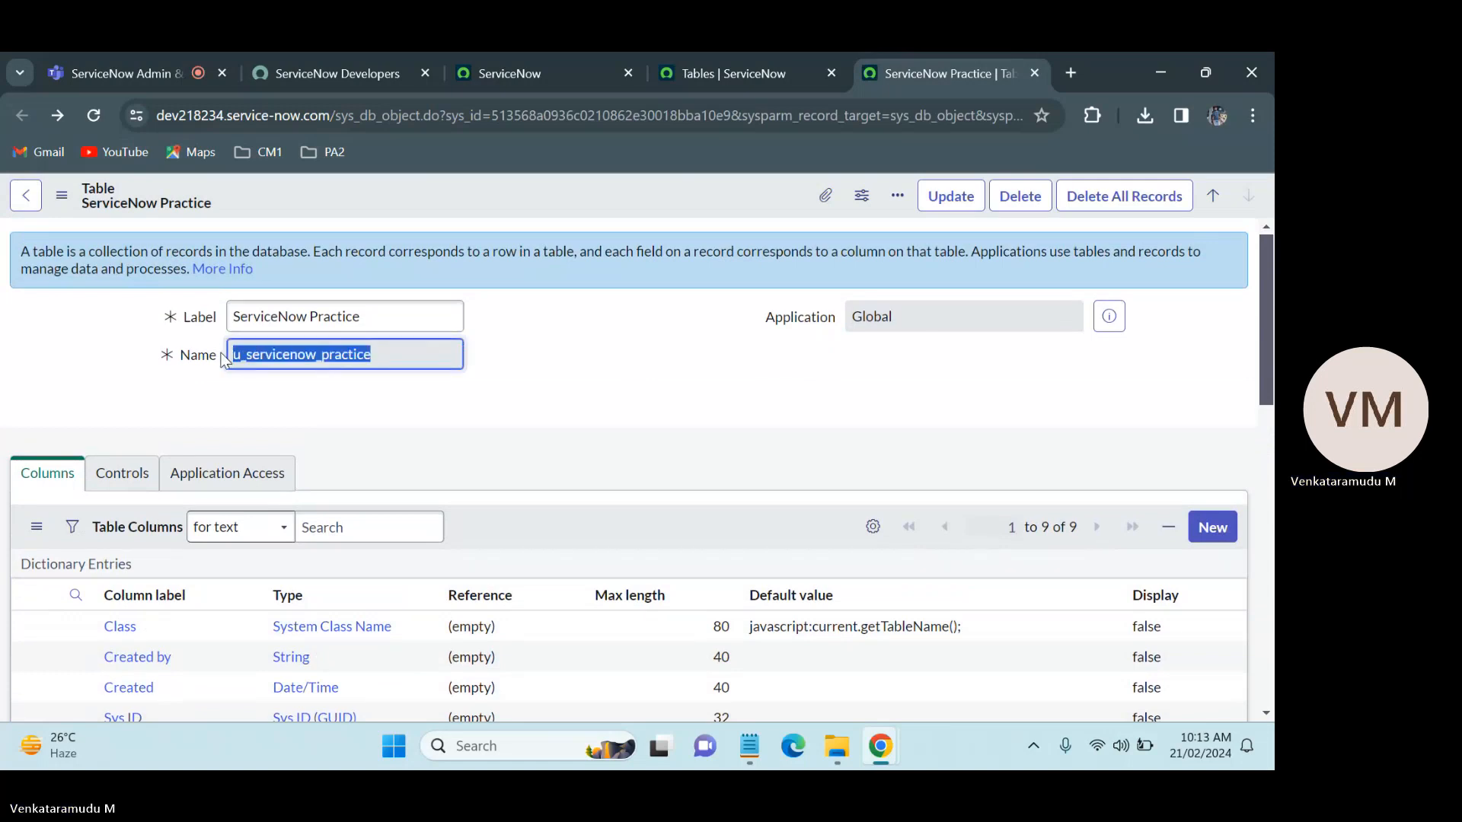
left_click(340, 54)
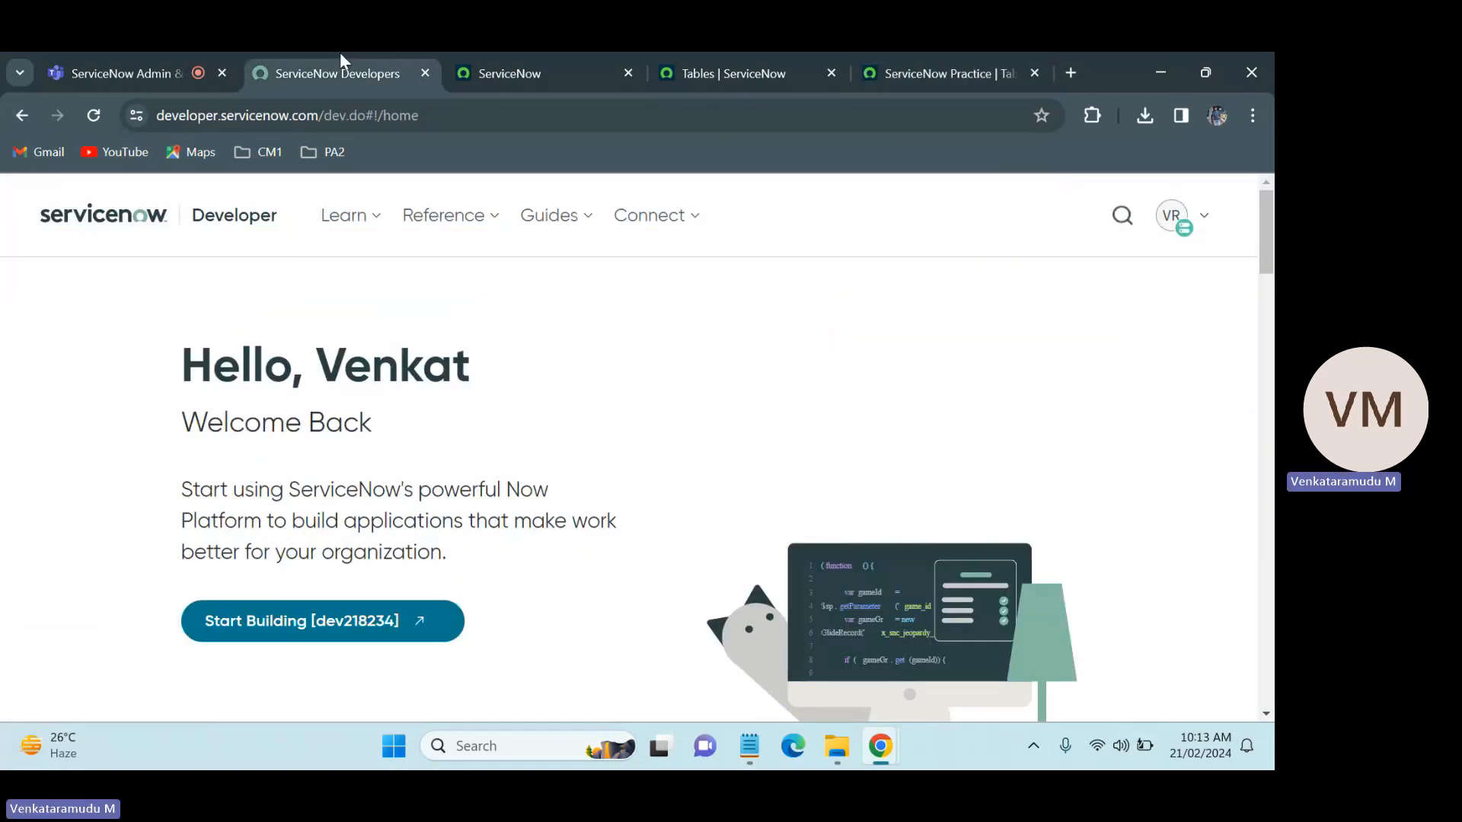
left_click(521, 56)
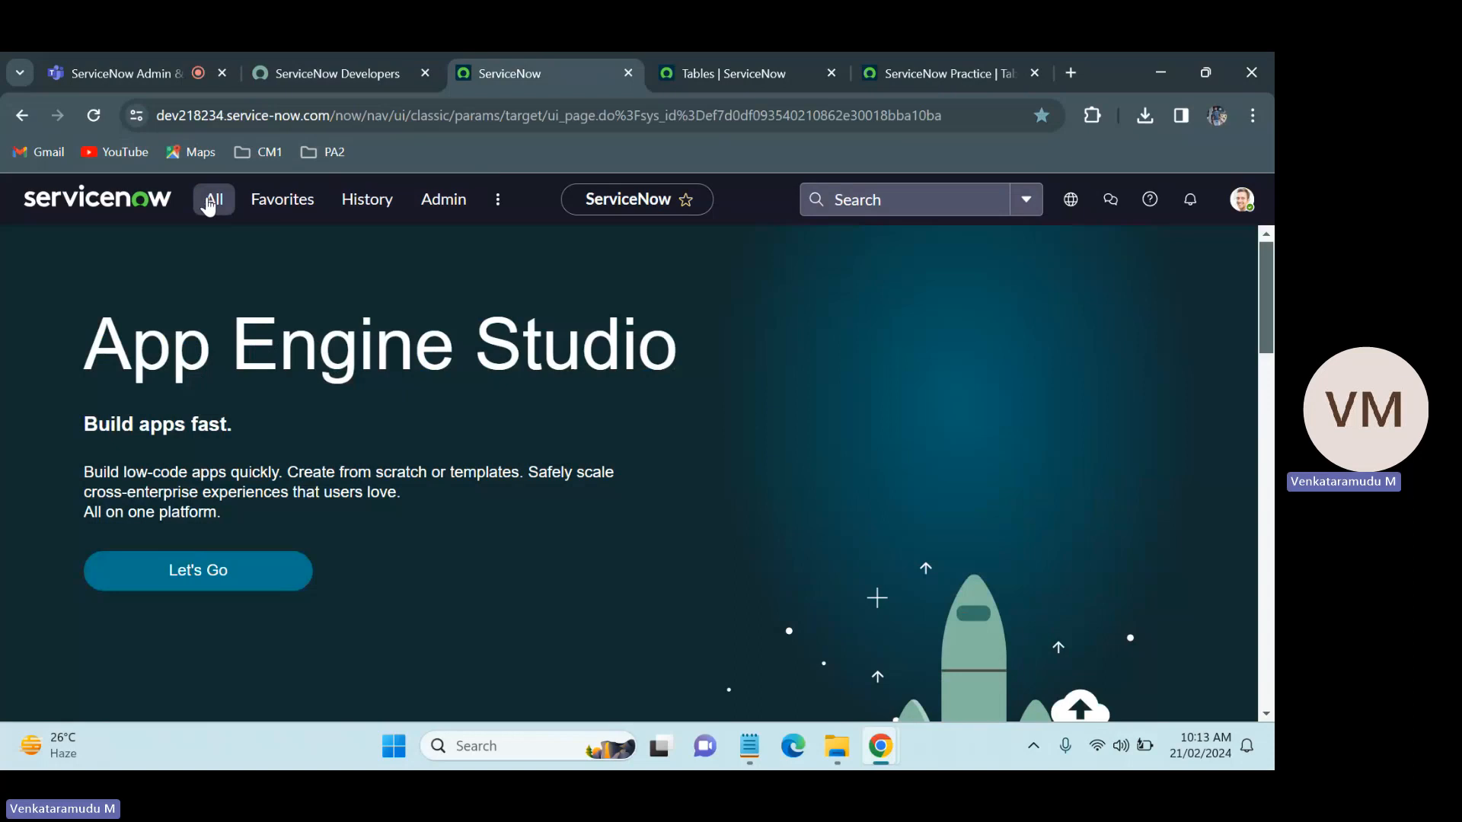
left_click(212, 198)
key("BackSpace")
key("BackSpace")
key("BackSpace")
key("BackSpace")
key("BackSpace")
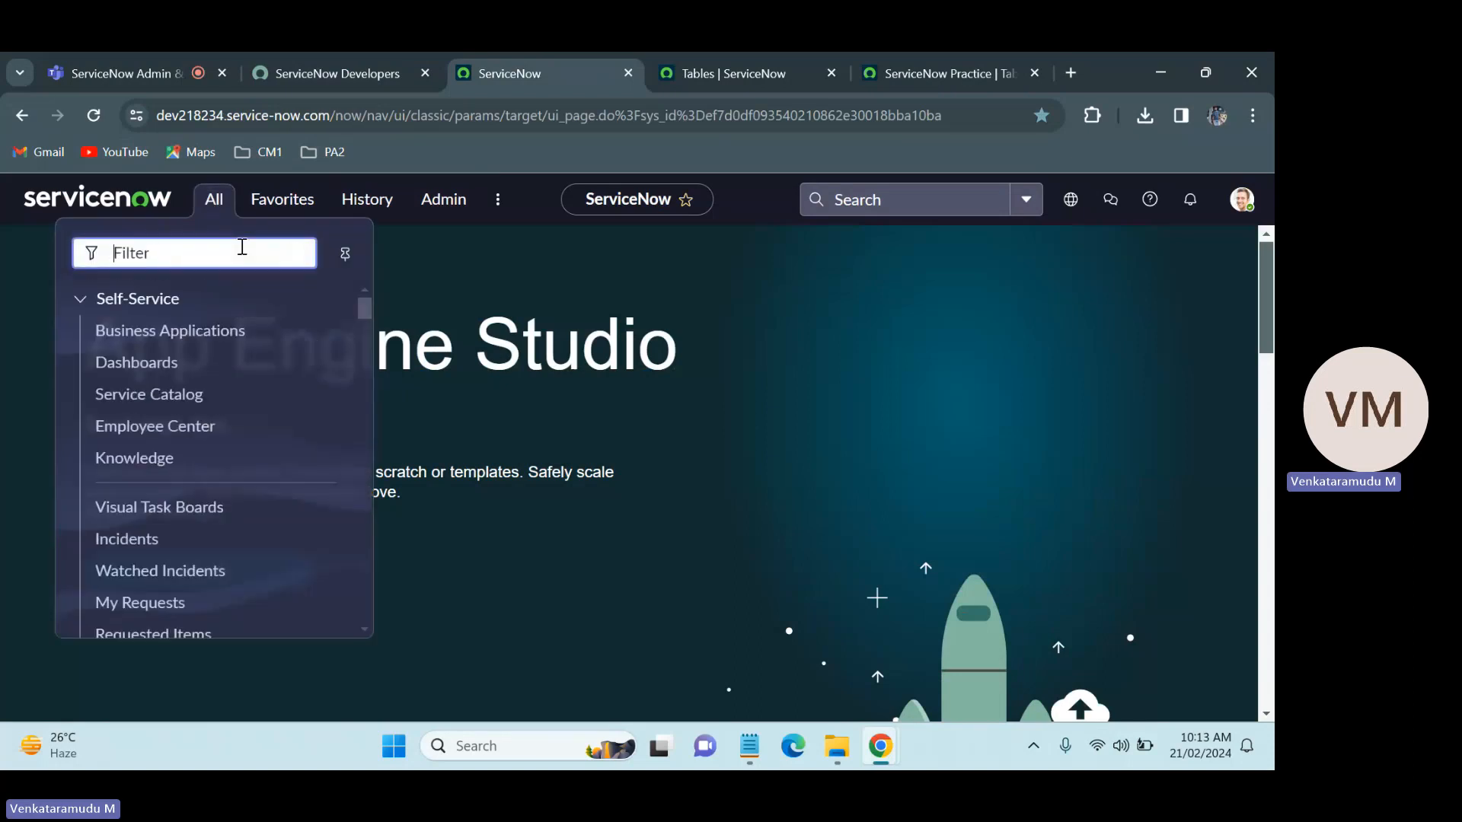
key("ctrl+v")
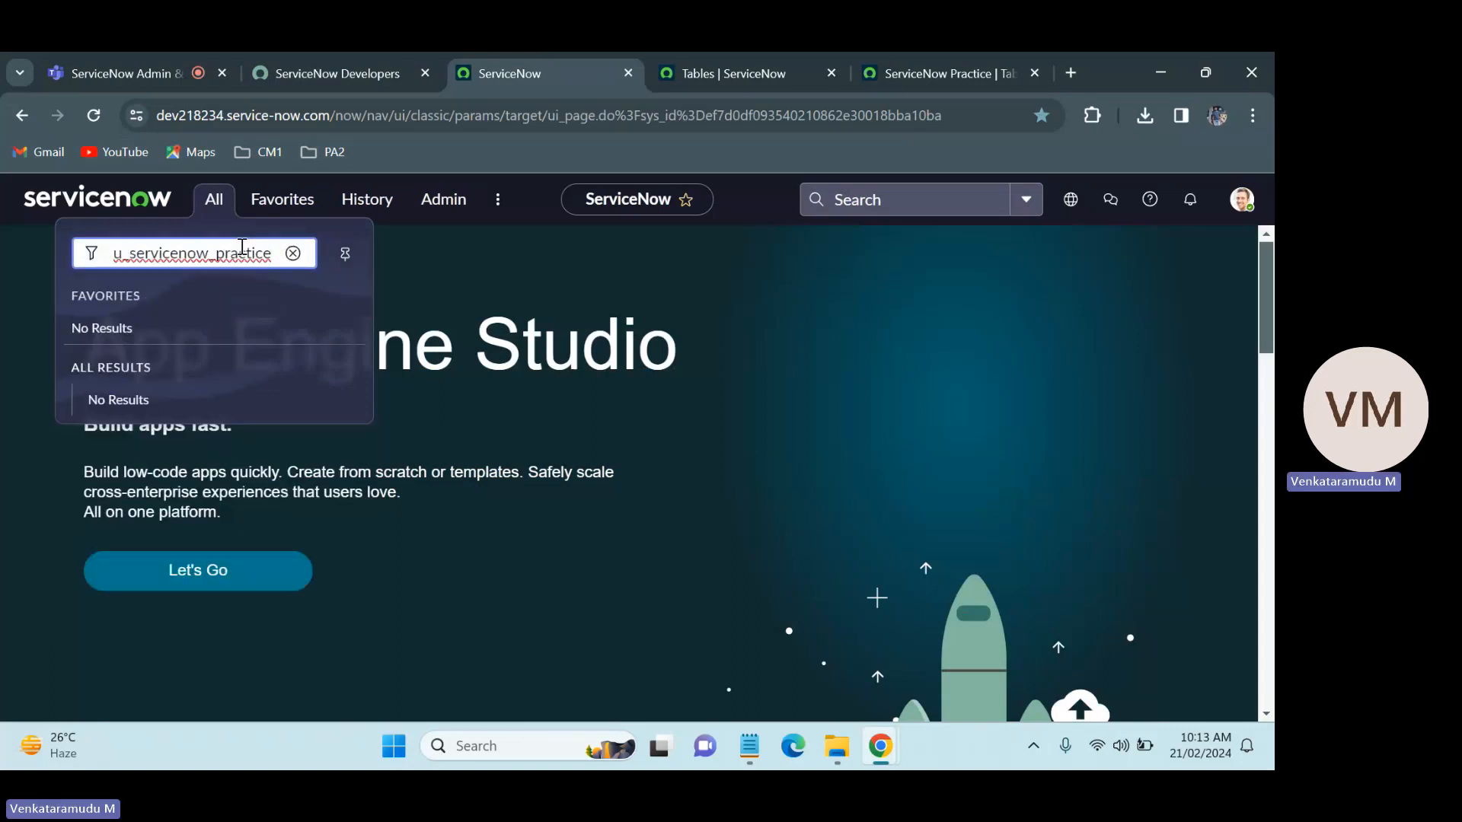
type(".LIST")
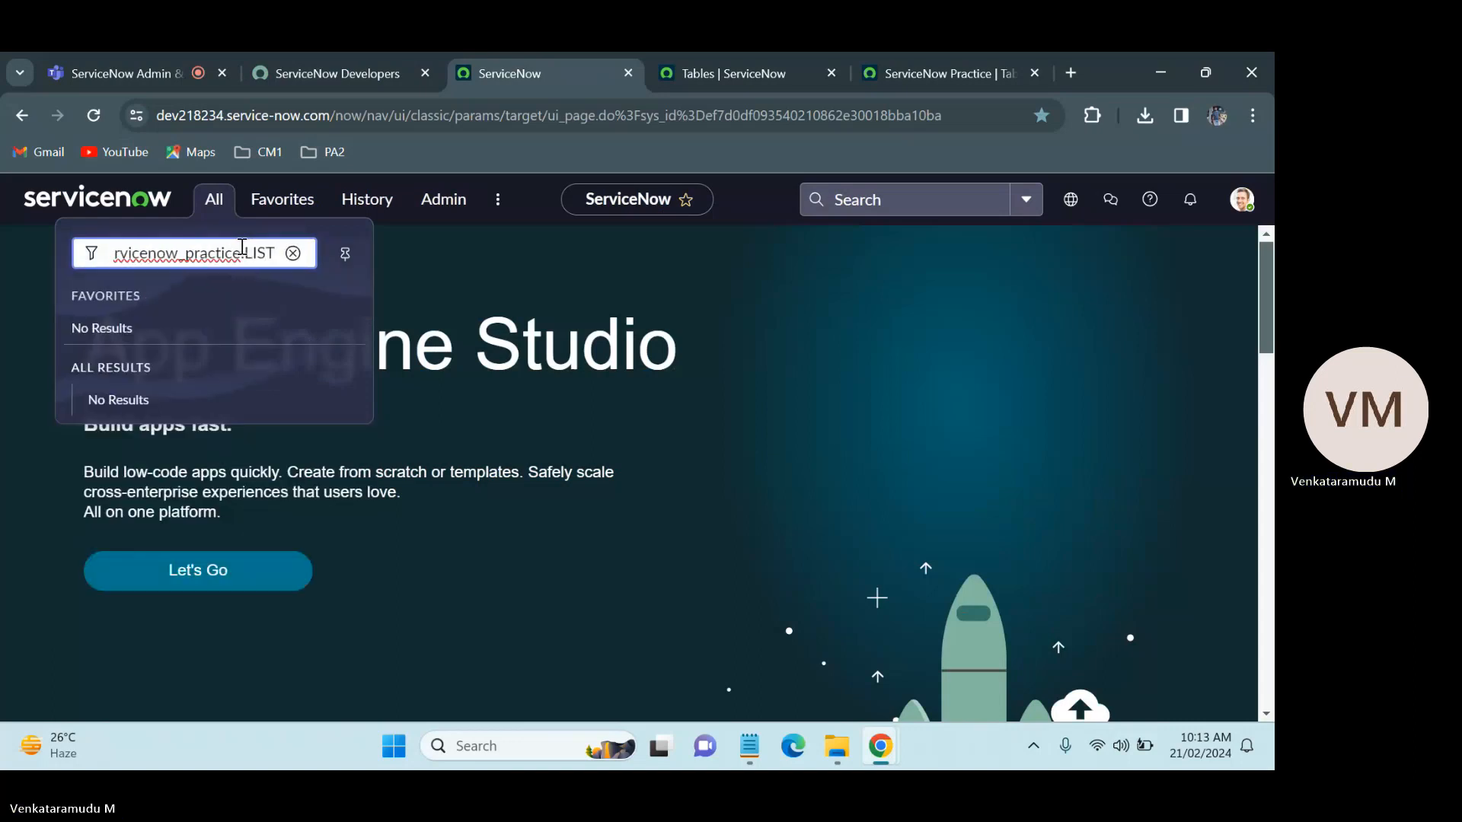
key("Return")
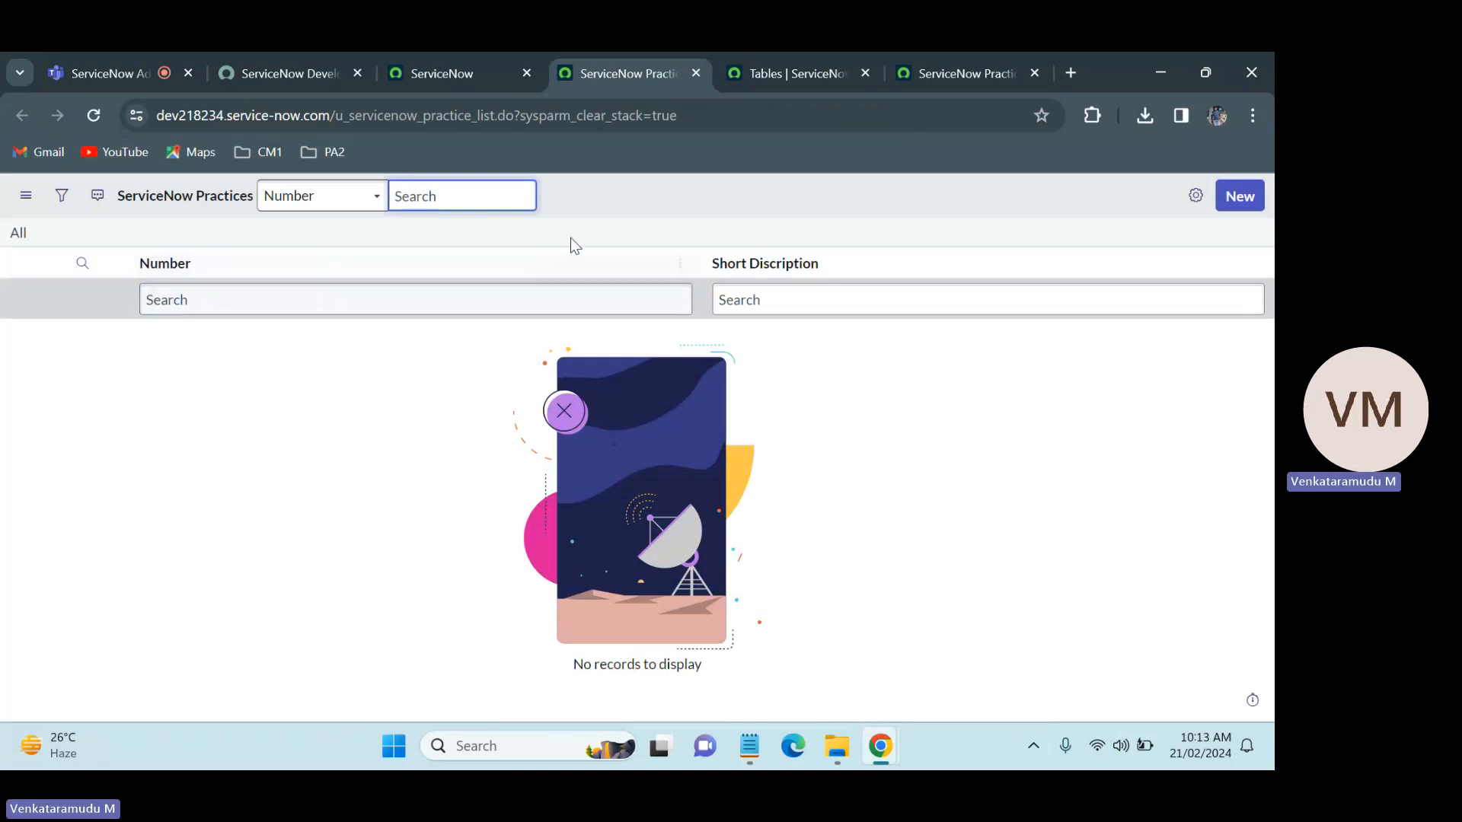
Step: Open a new ServiceNow Practice record form and examine its Short Discription field
left_click(1248, 199)
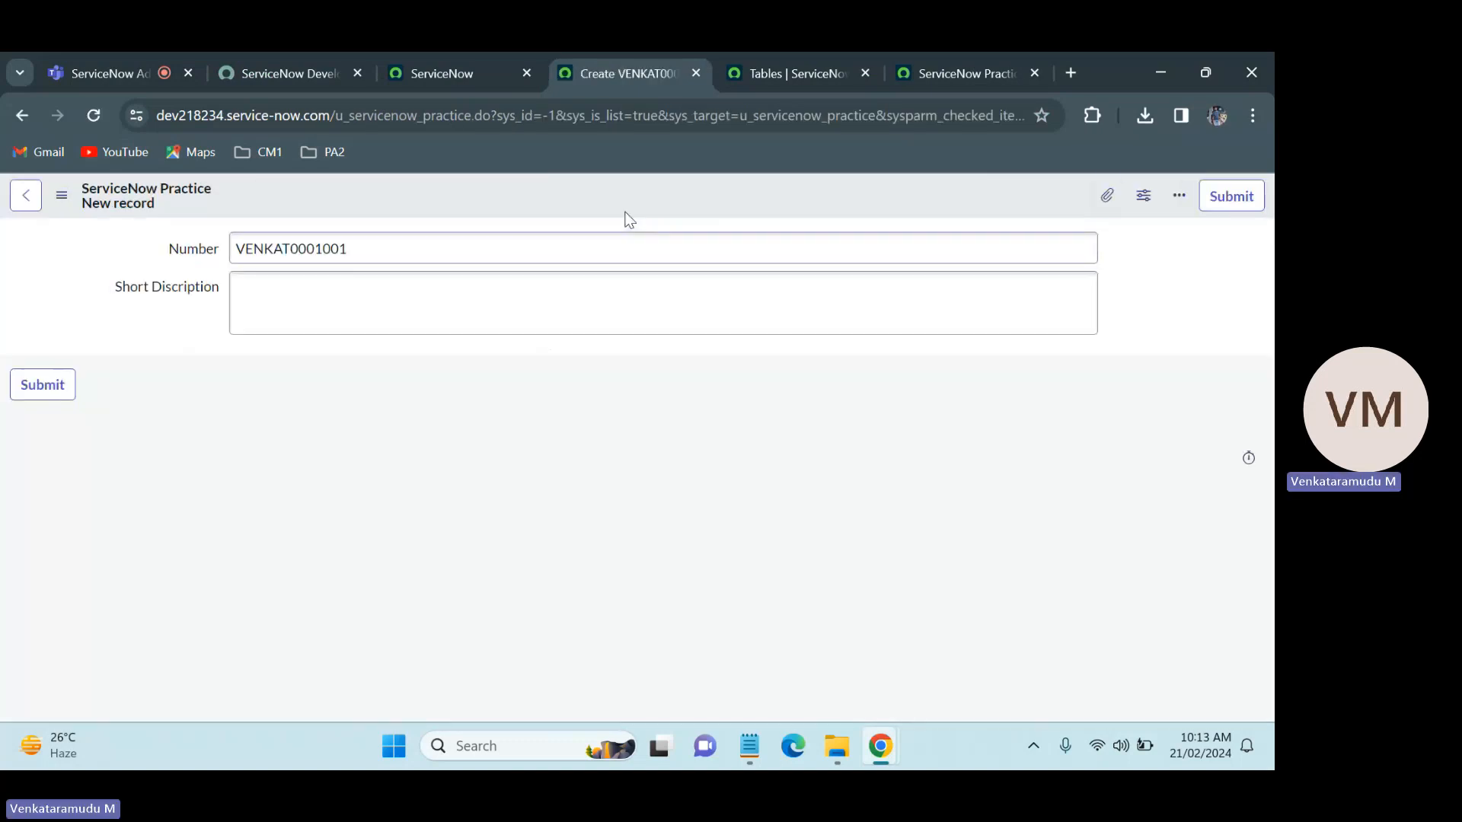
left_click(367, 311)
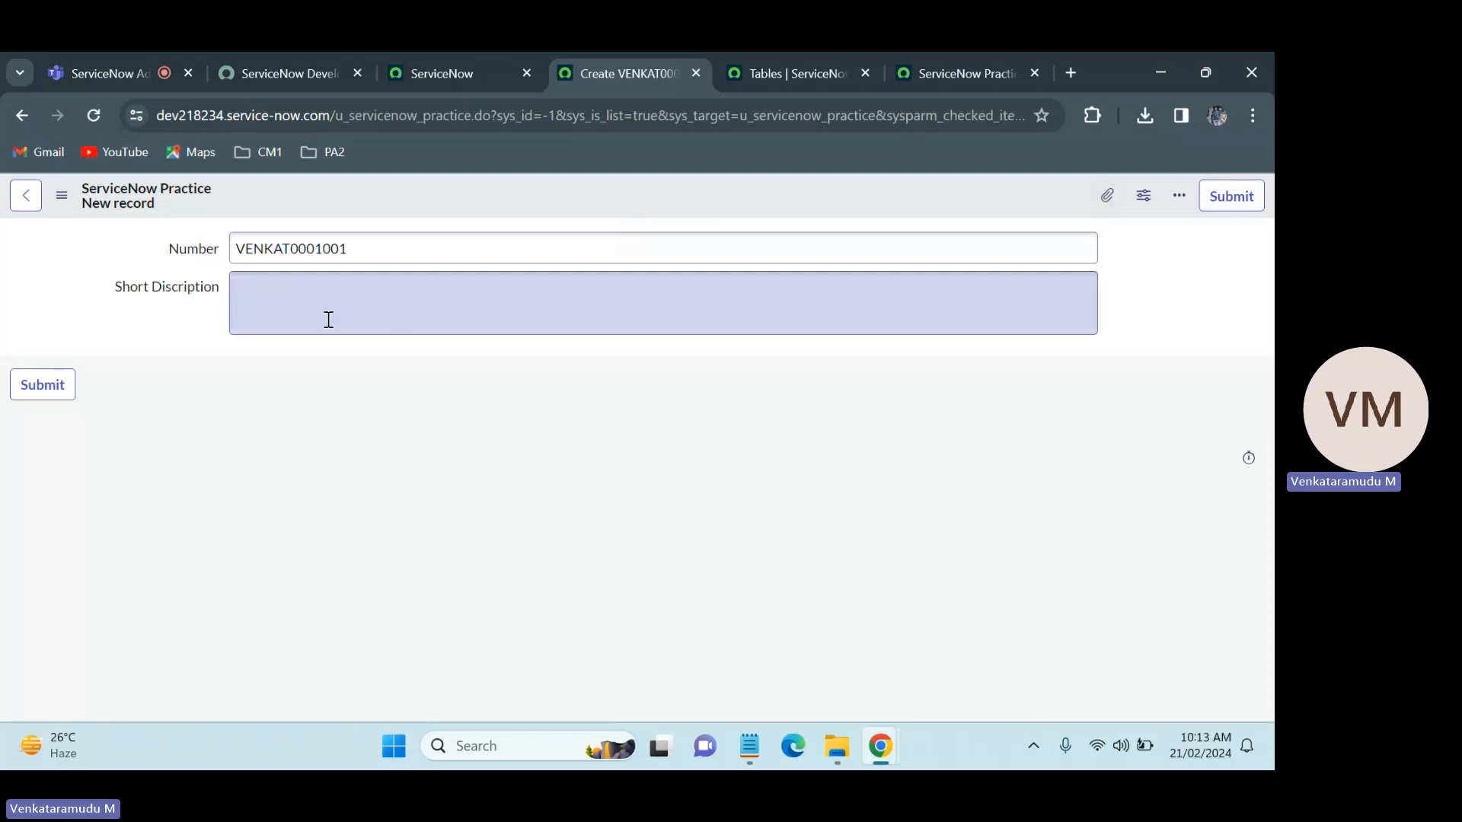
left_click_drag(220, 285, 84, 281)
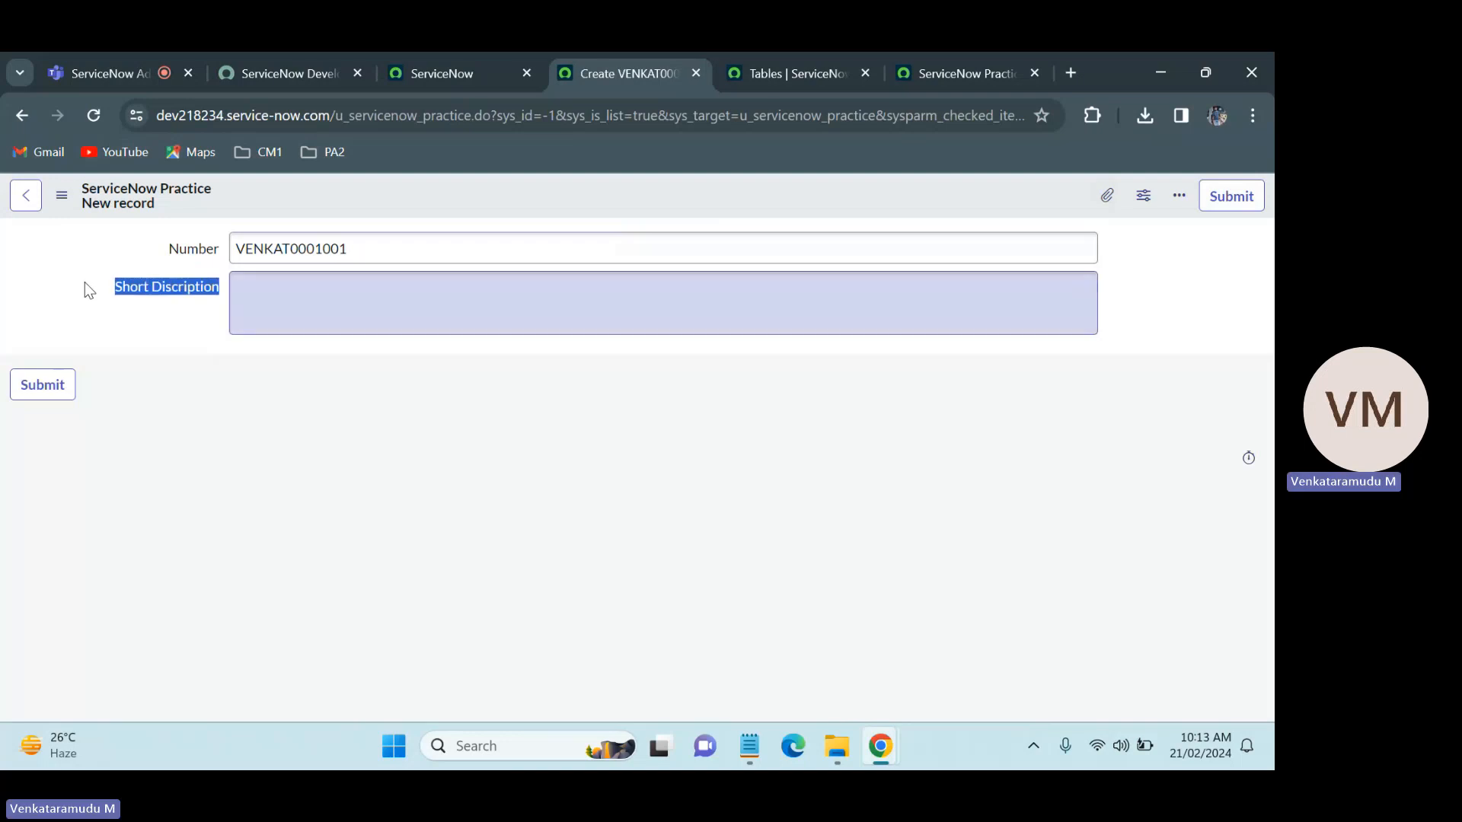
left_click(619, 318)
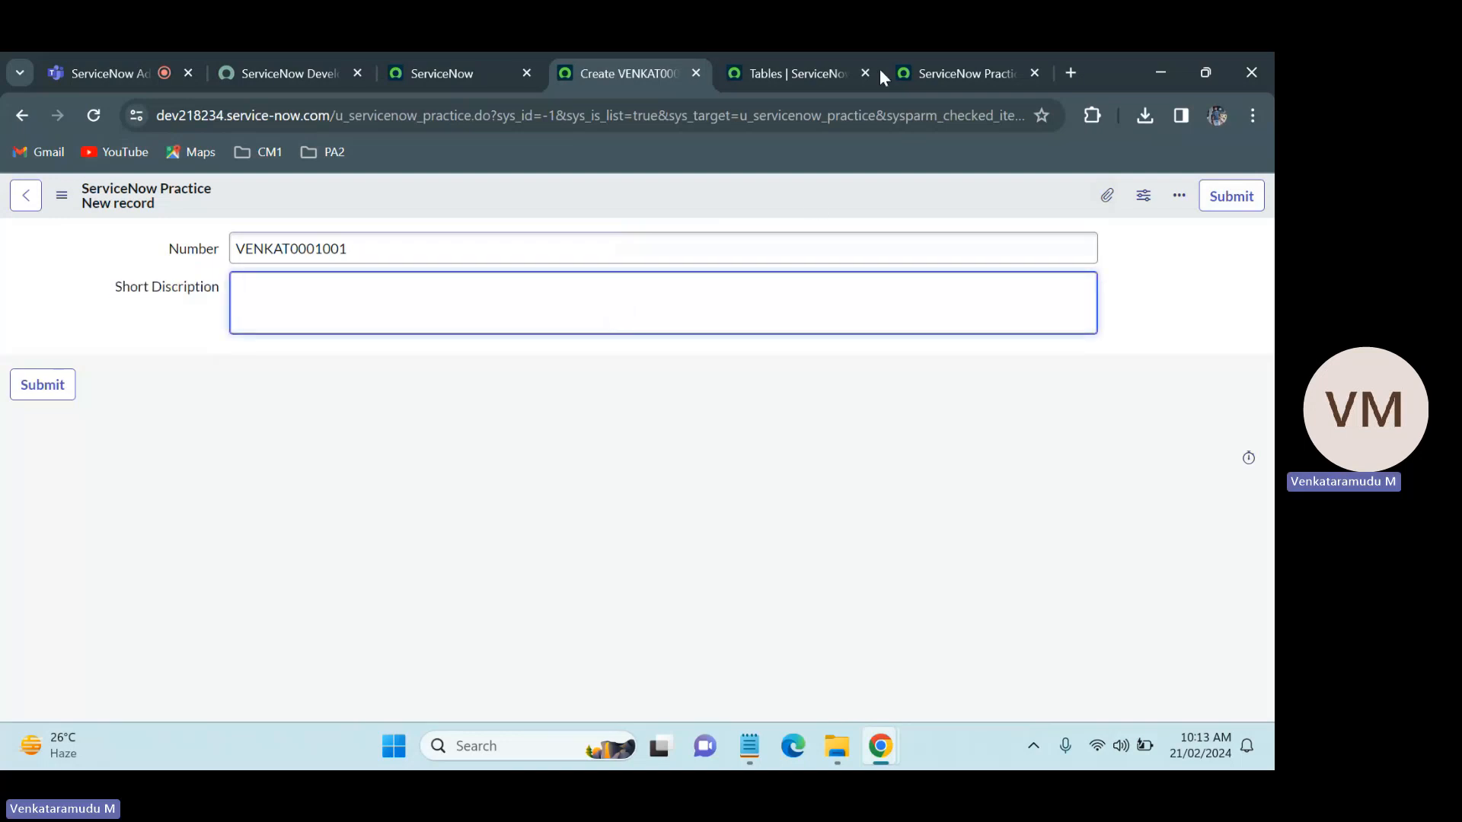
Step: Insert a new row labelled Description into the ServiceNow Practice table's column list
left_click(802, 53)
left_click(975, 53)
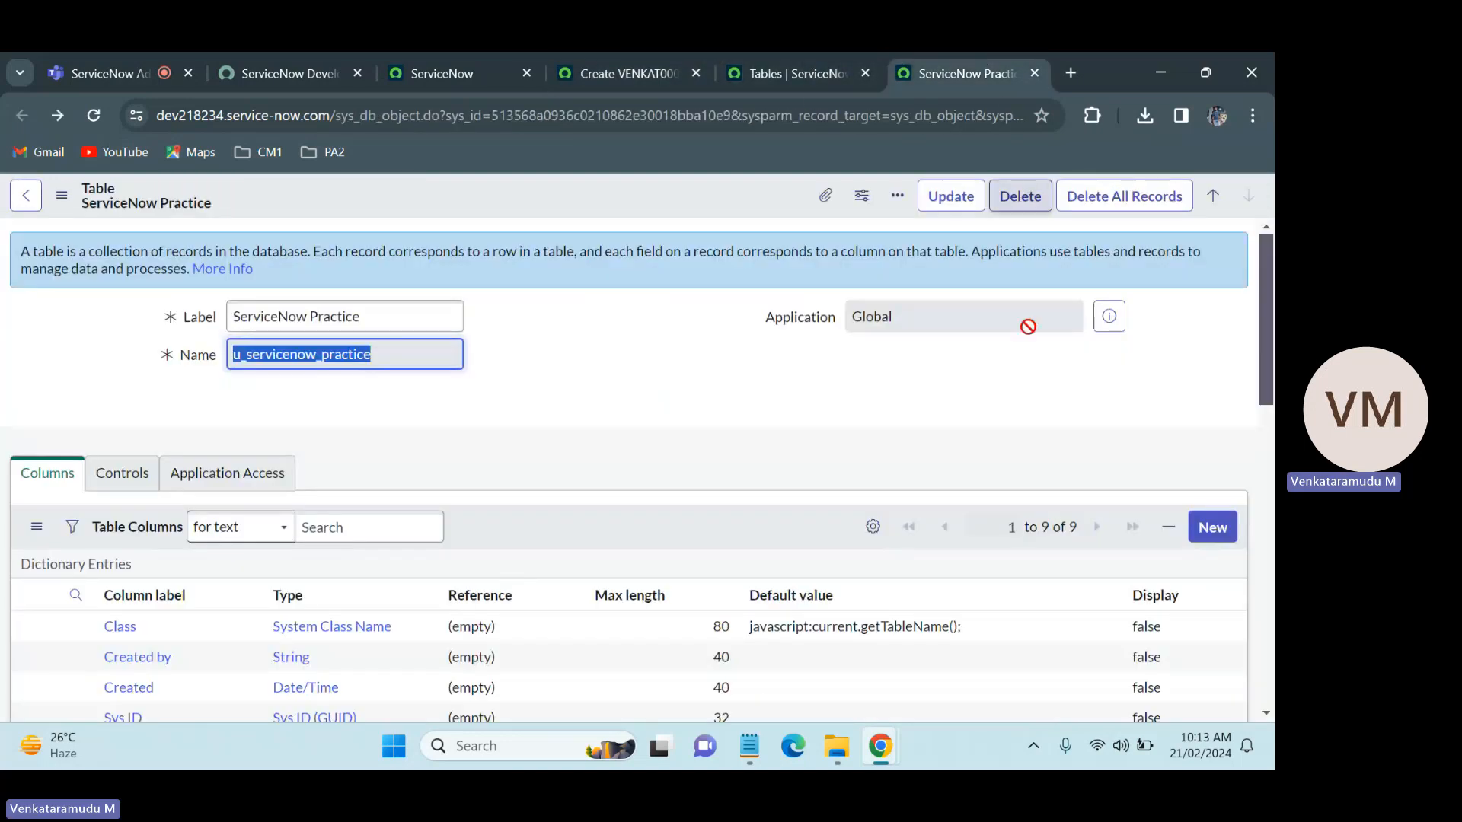
scroll(913, 366, "down", 6)
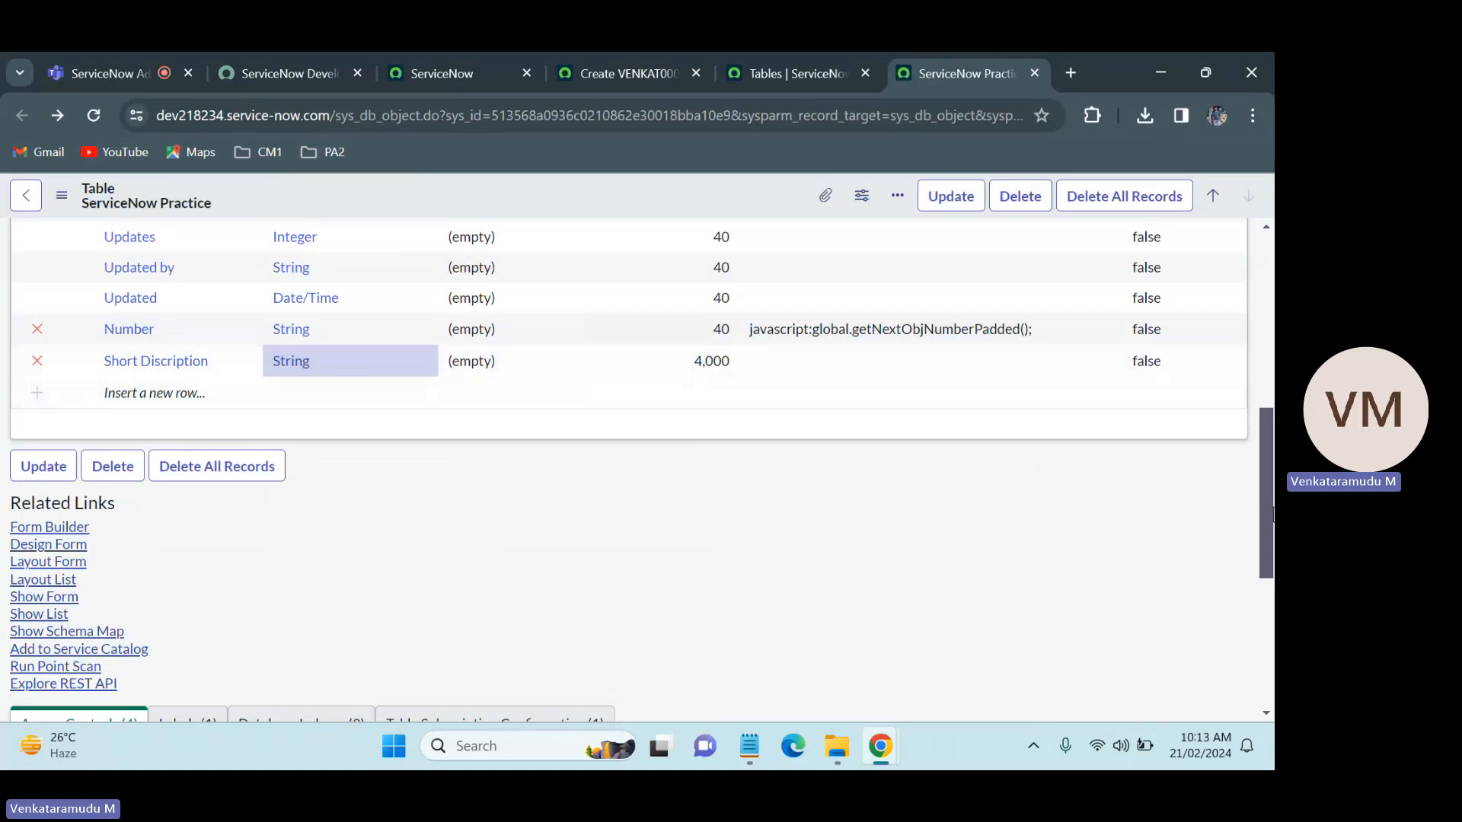
left_click_drag(1273, 512, 1273, 411)
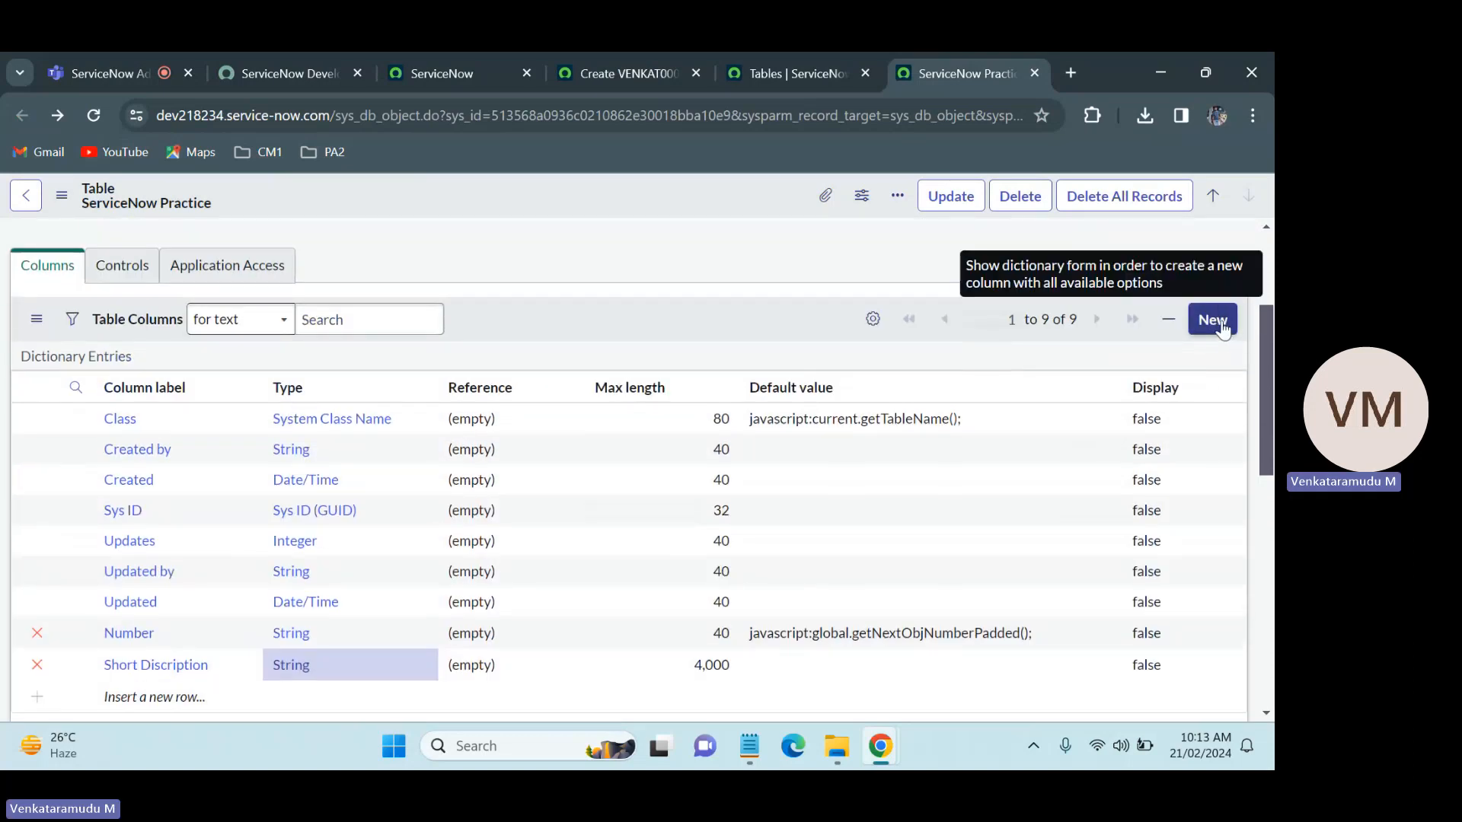
scroll(1269, 335, "down", 2)
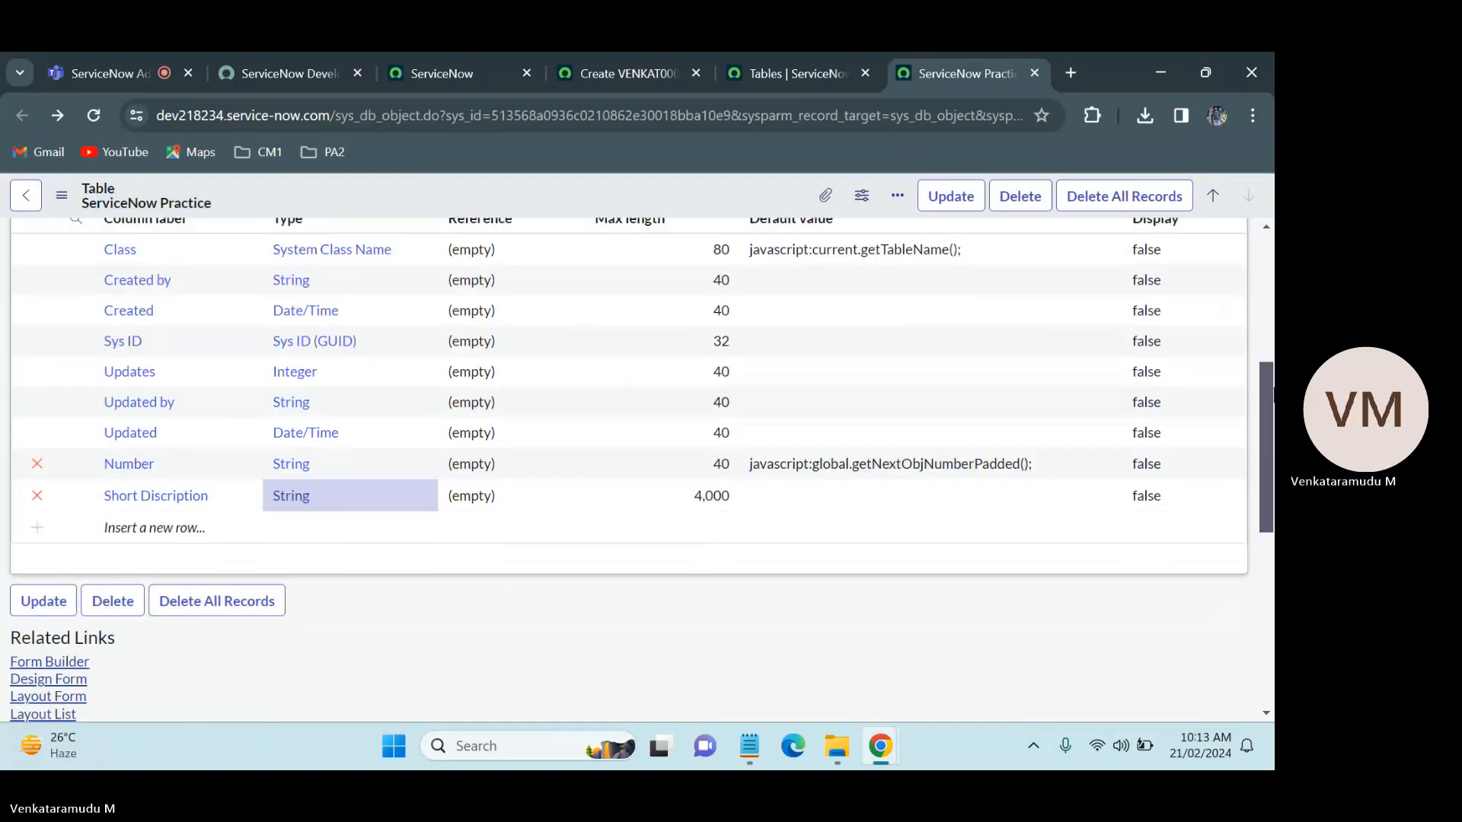
left_click(131, 528)
left_click(131, 528)
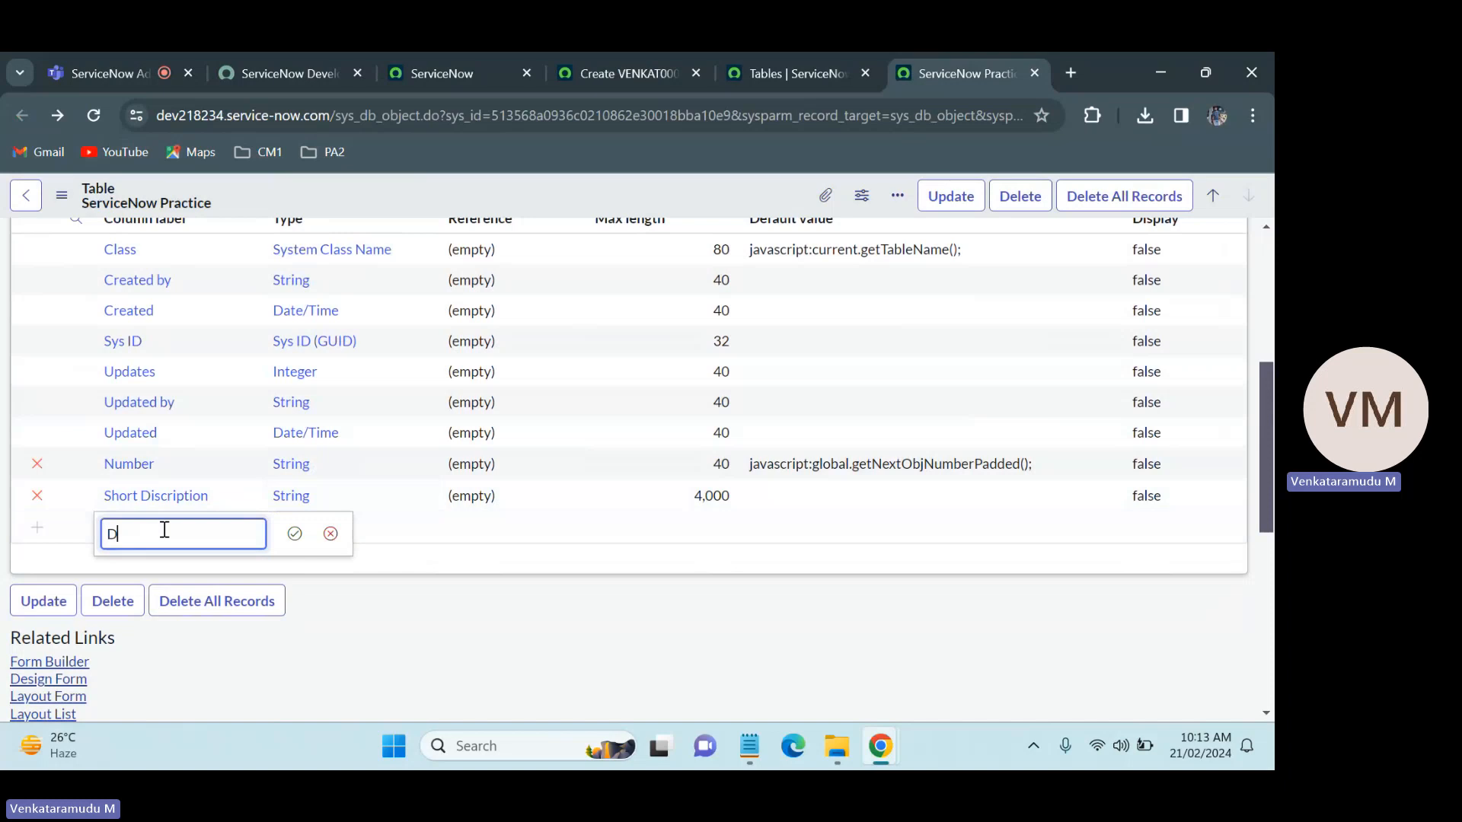
type("Des")
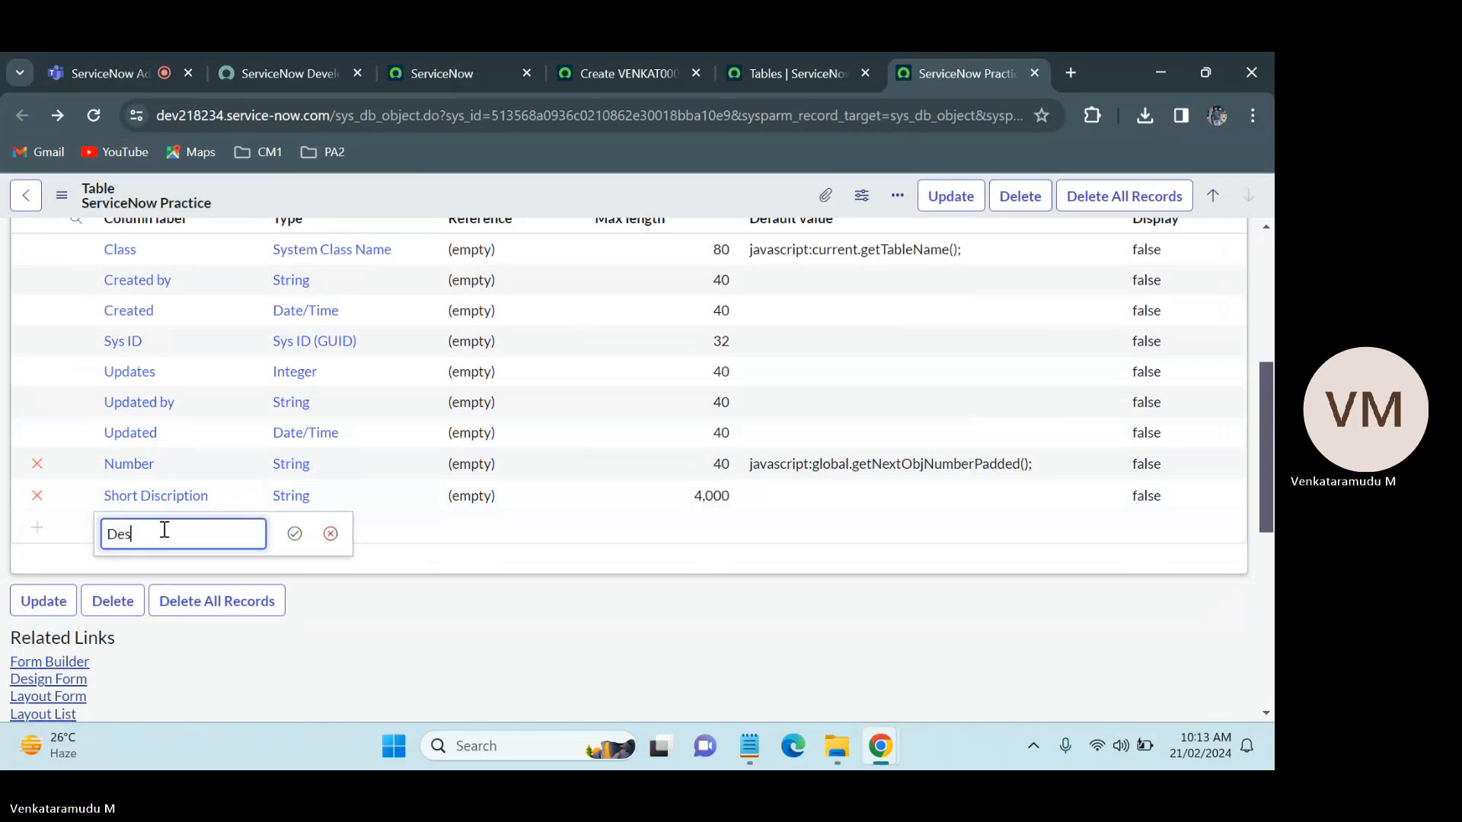
type("cript")
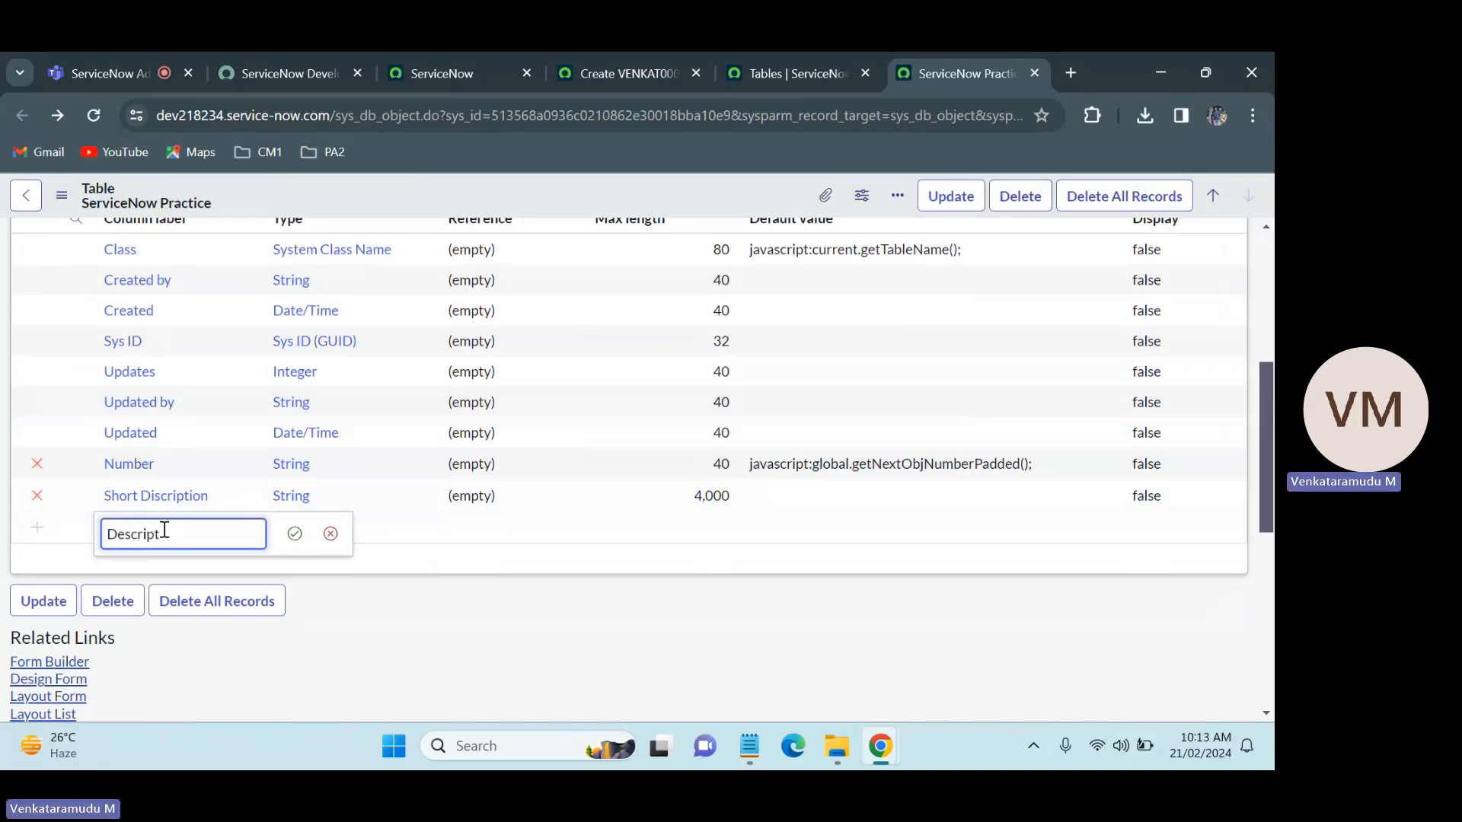
type("ion")
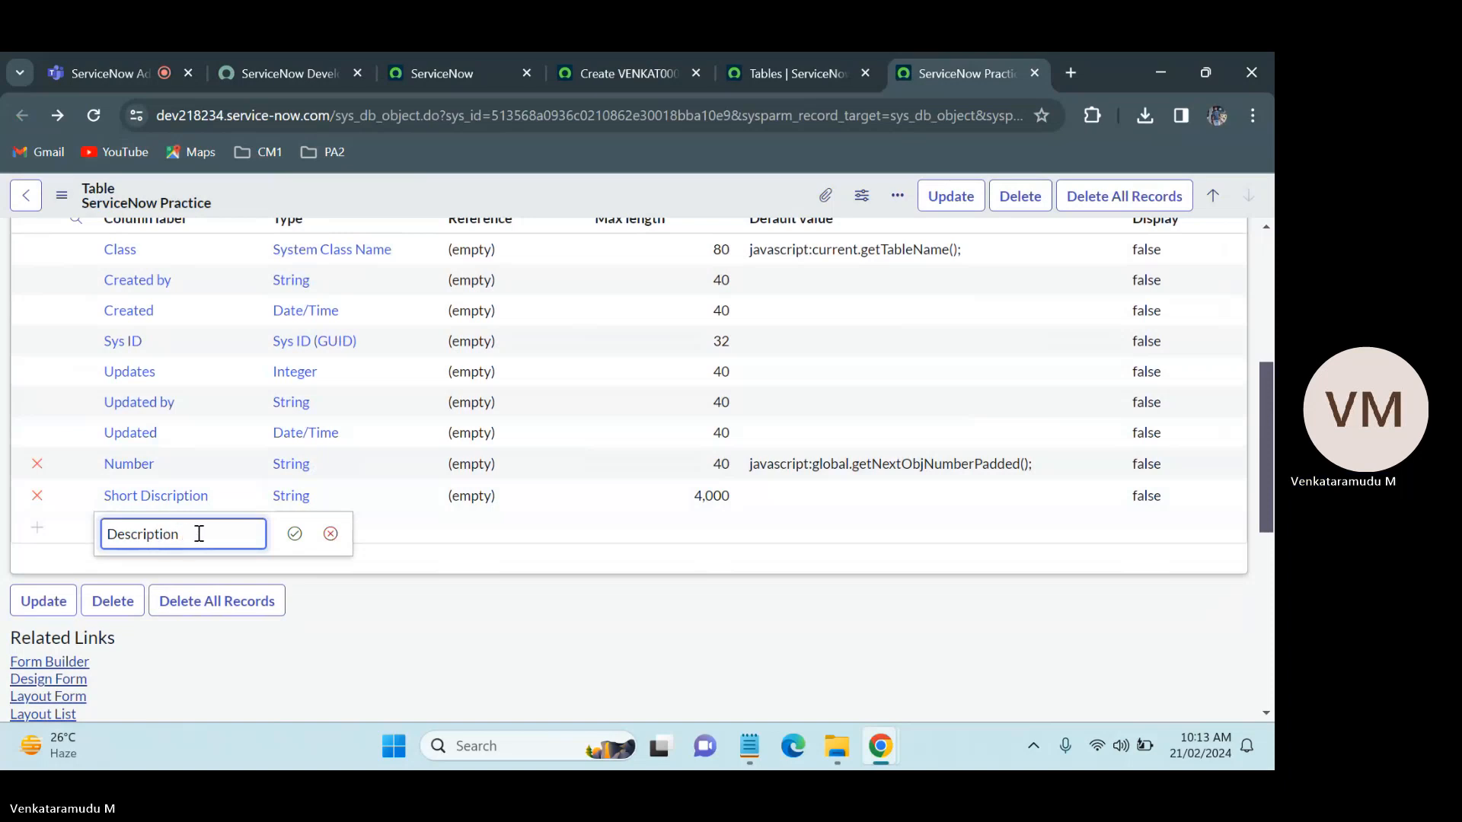
left_click(293, 533)
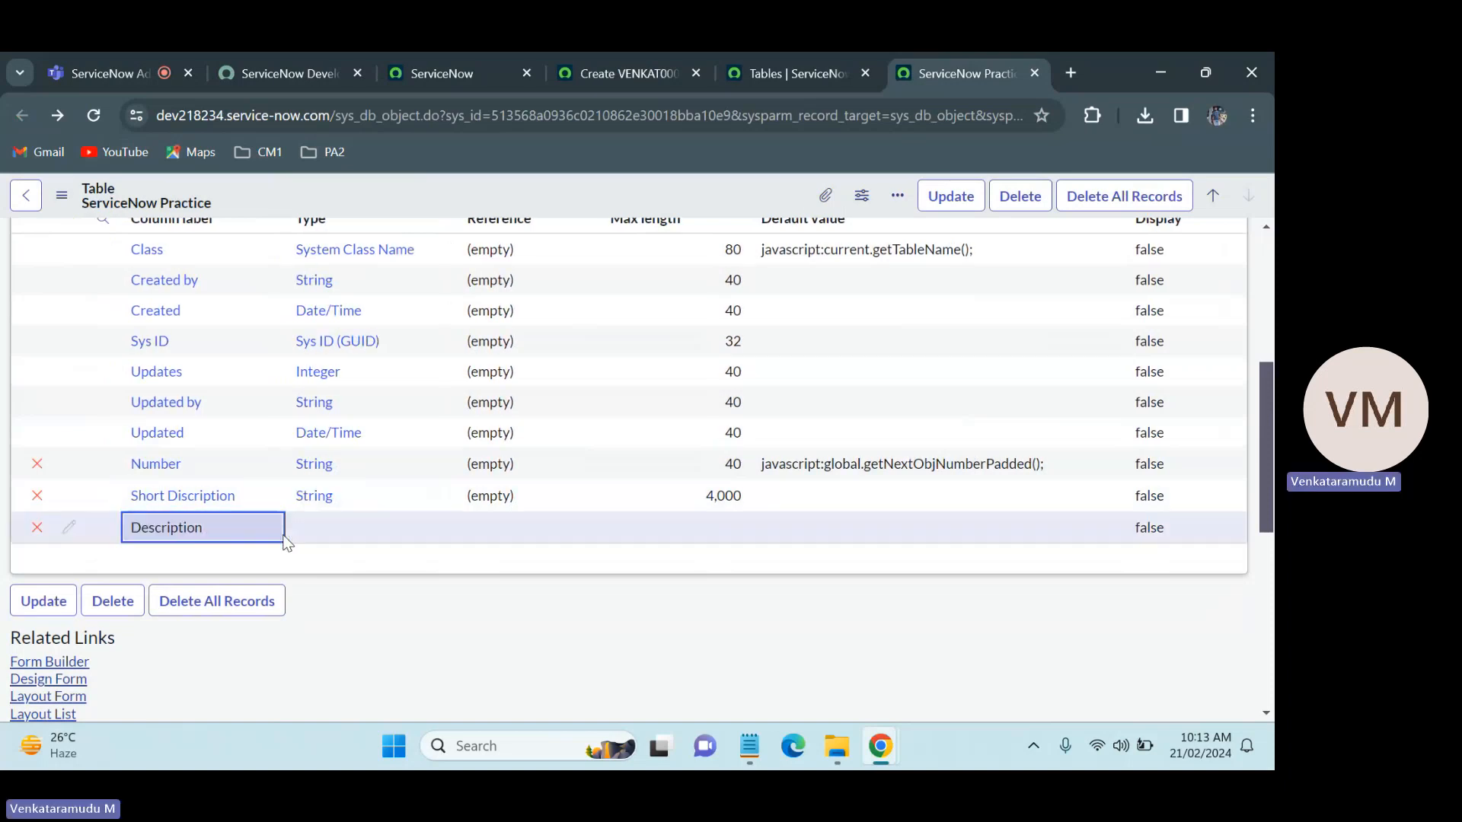
Step: Set the Description column's type to String and its max length to 4000
double_click(331, 526)
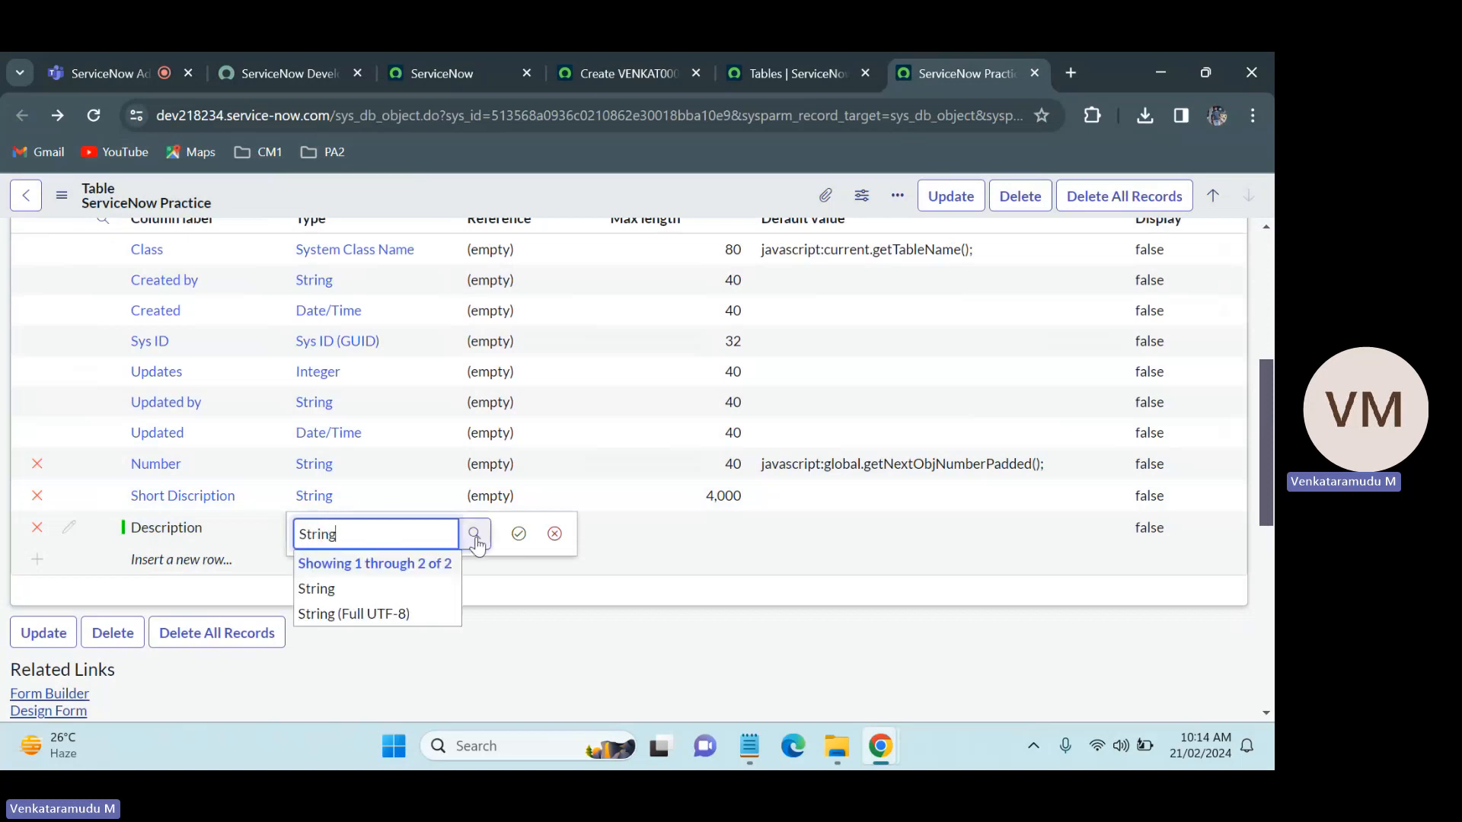
left_click(395, 590)
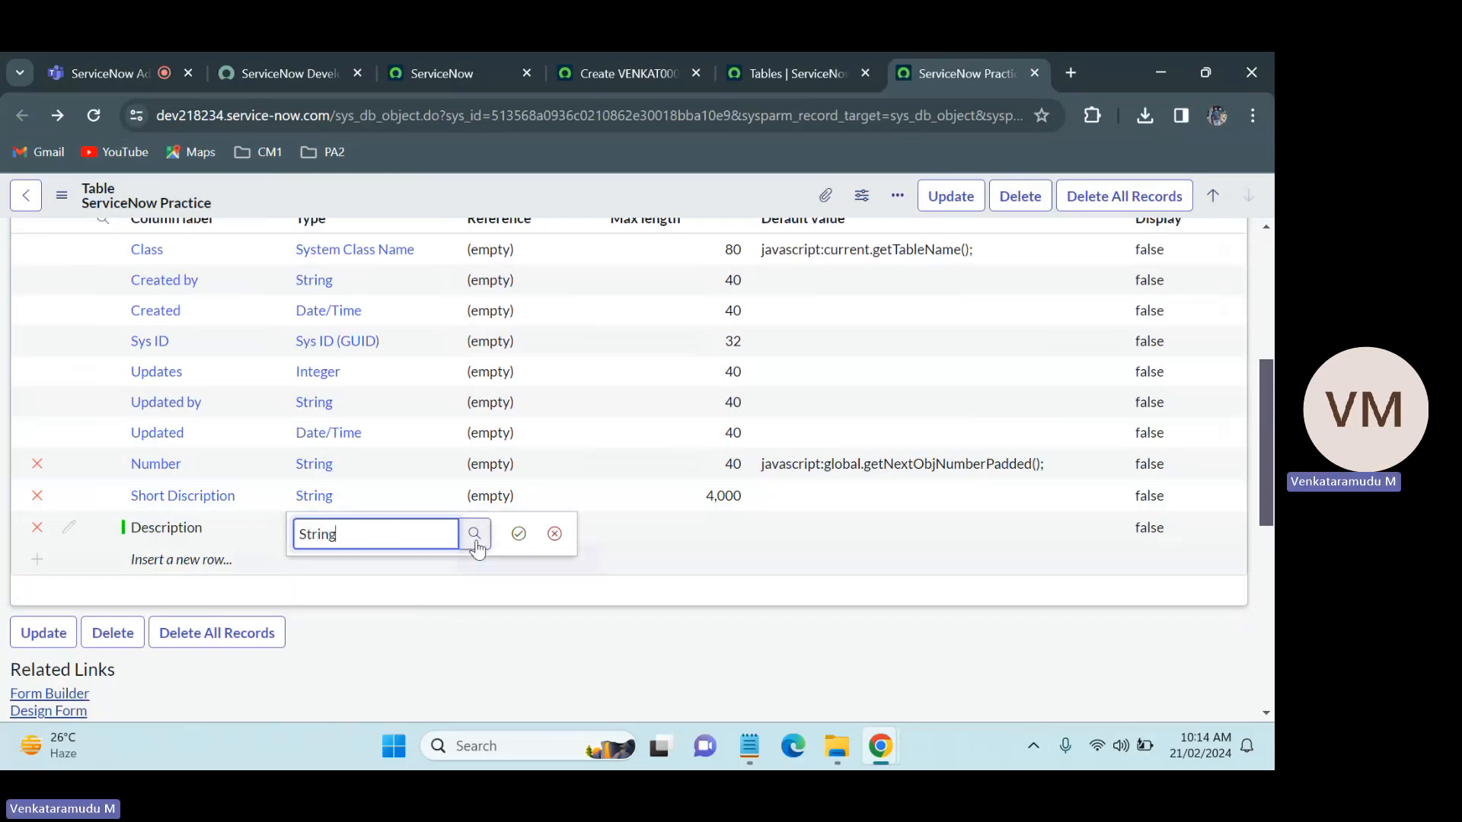
left_click(518, 533)
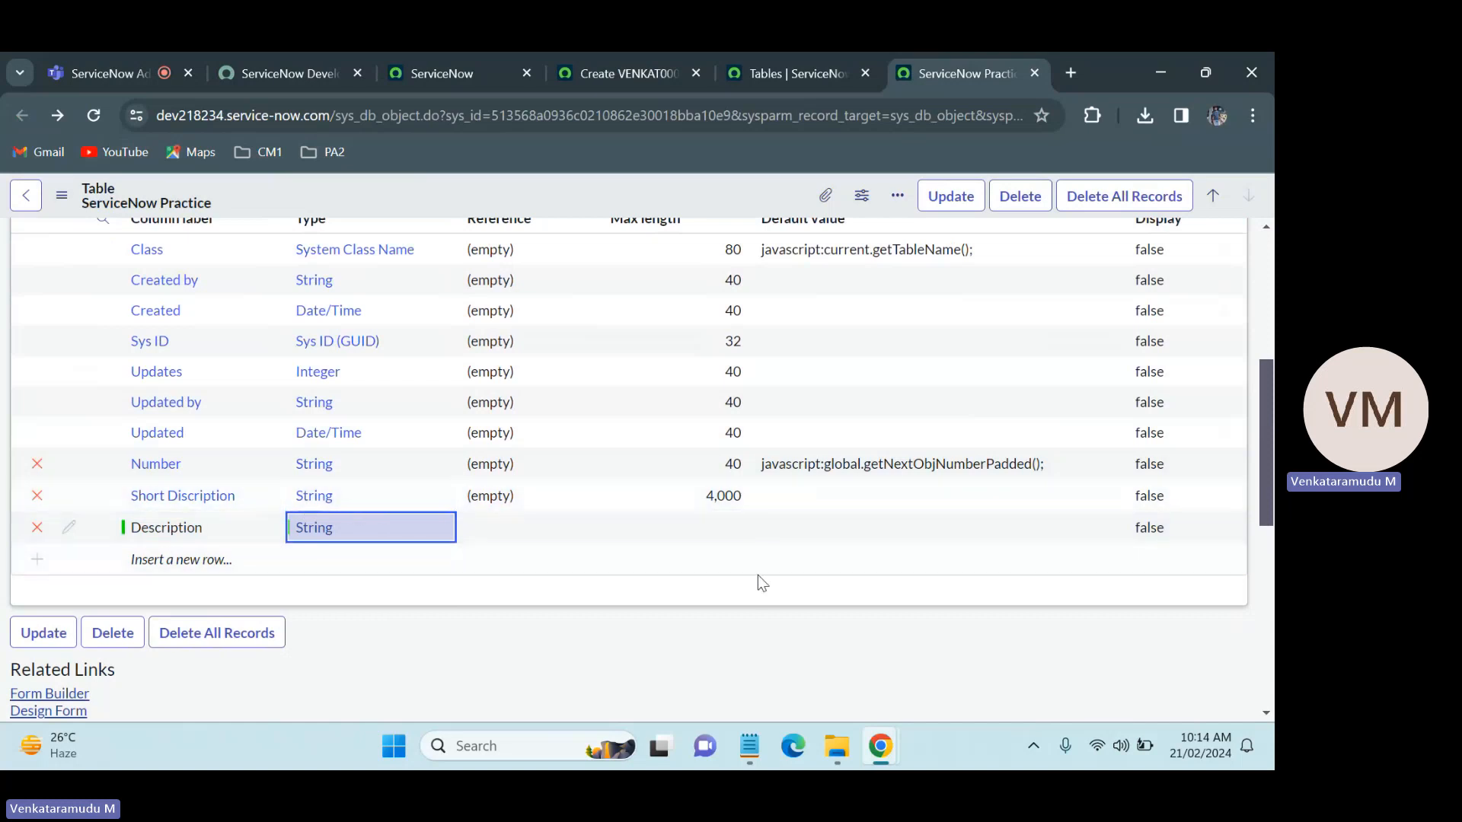
double_click(714, 522)
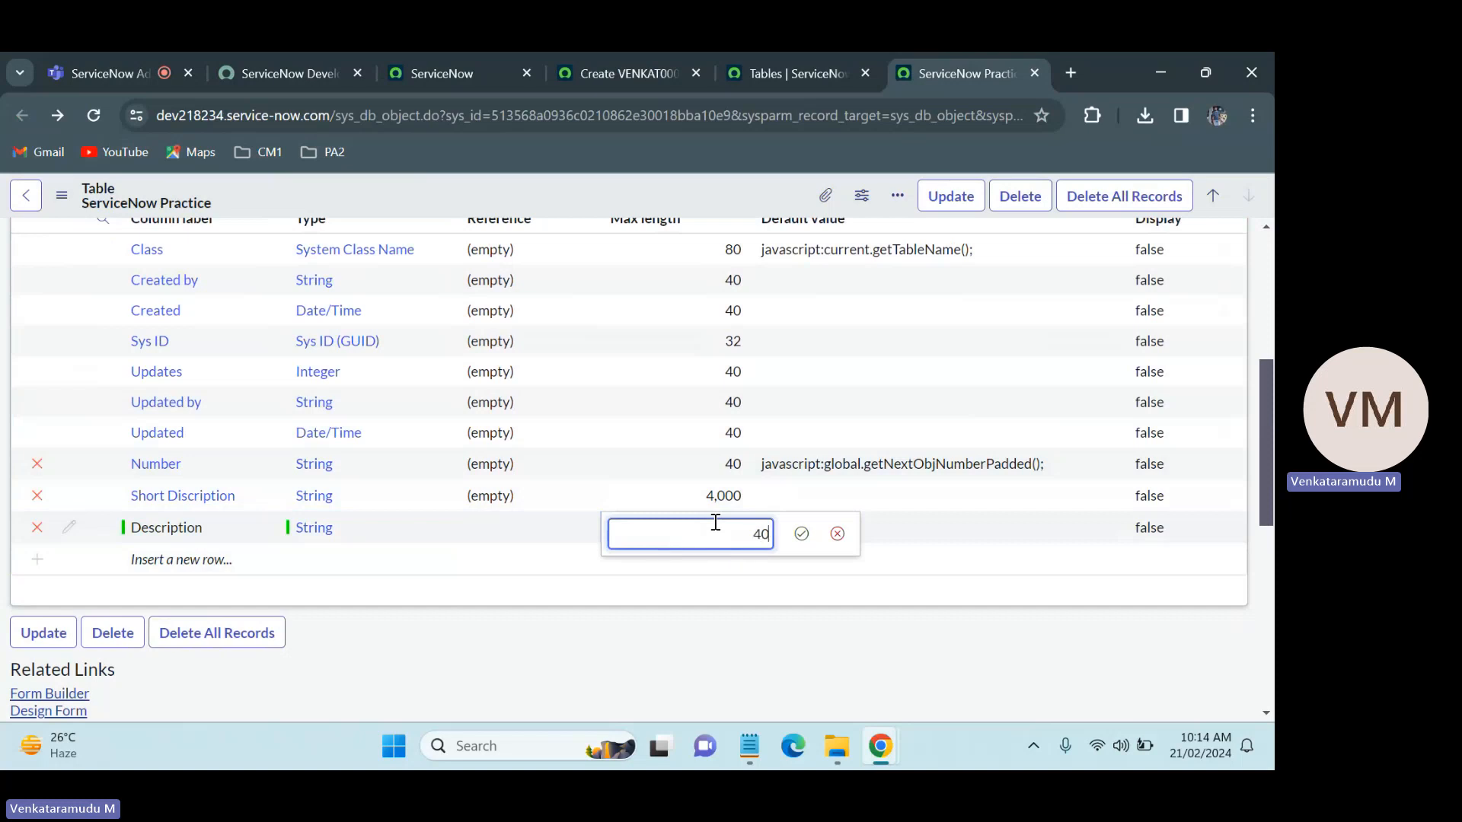
type("00")
left_click(801, 534)
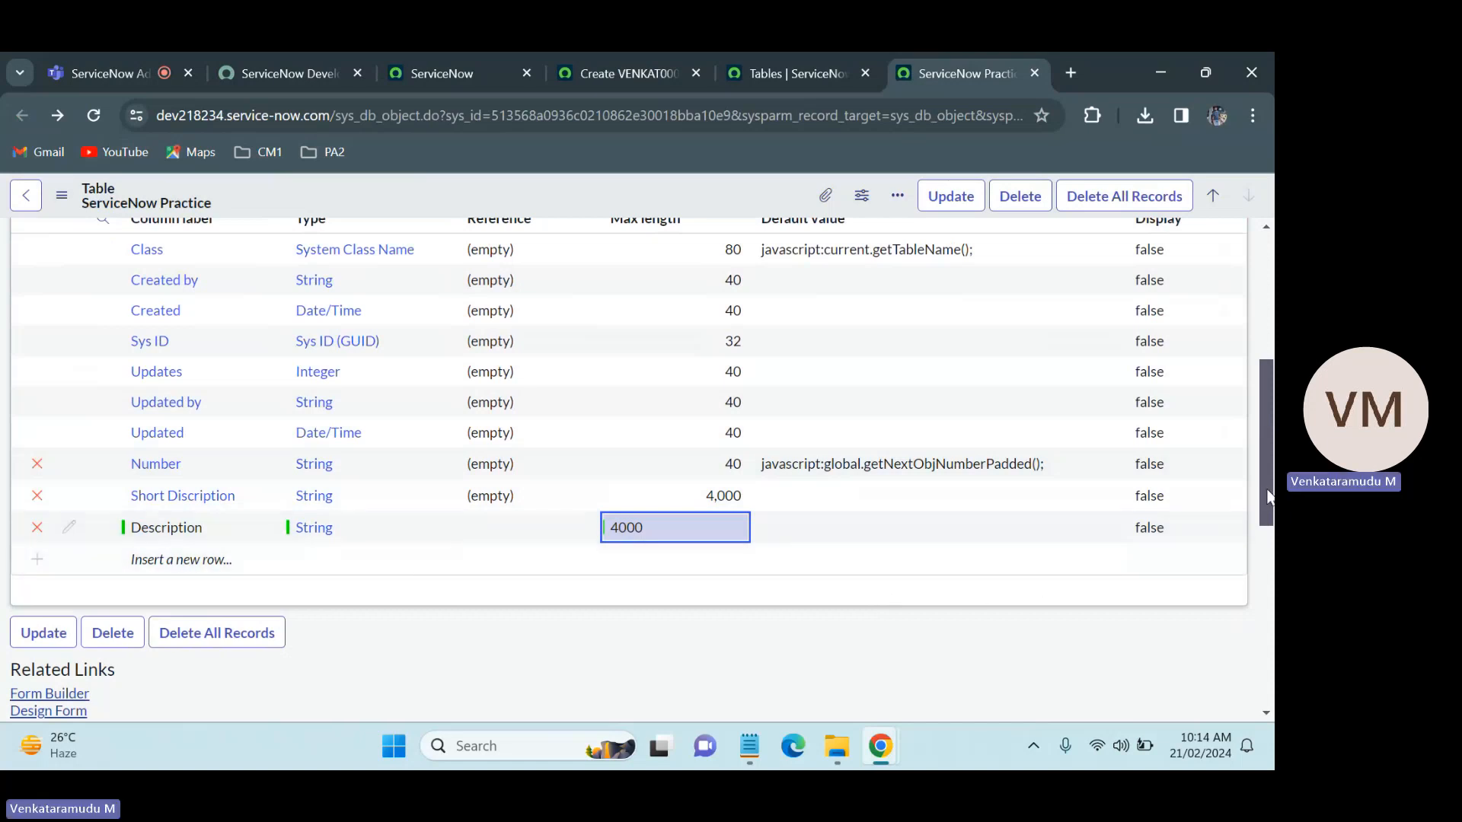
Step: Move the new record's browser tab to the end, and recheck the Short Discription and Description rows in the table's column list
left_click_drag(1262, 493, 1262, 327)
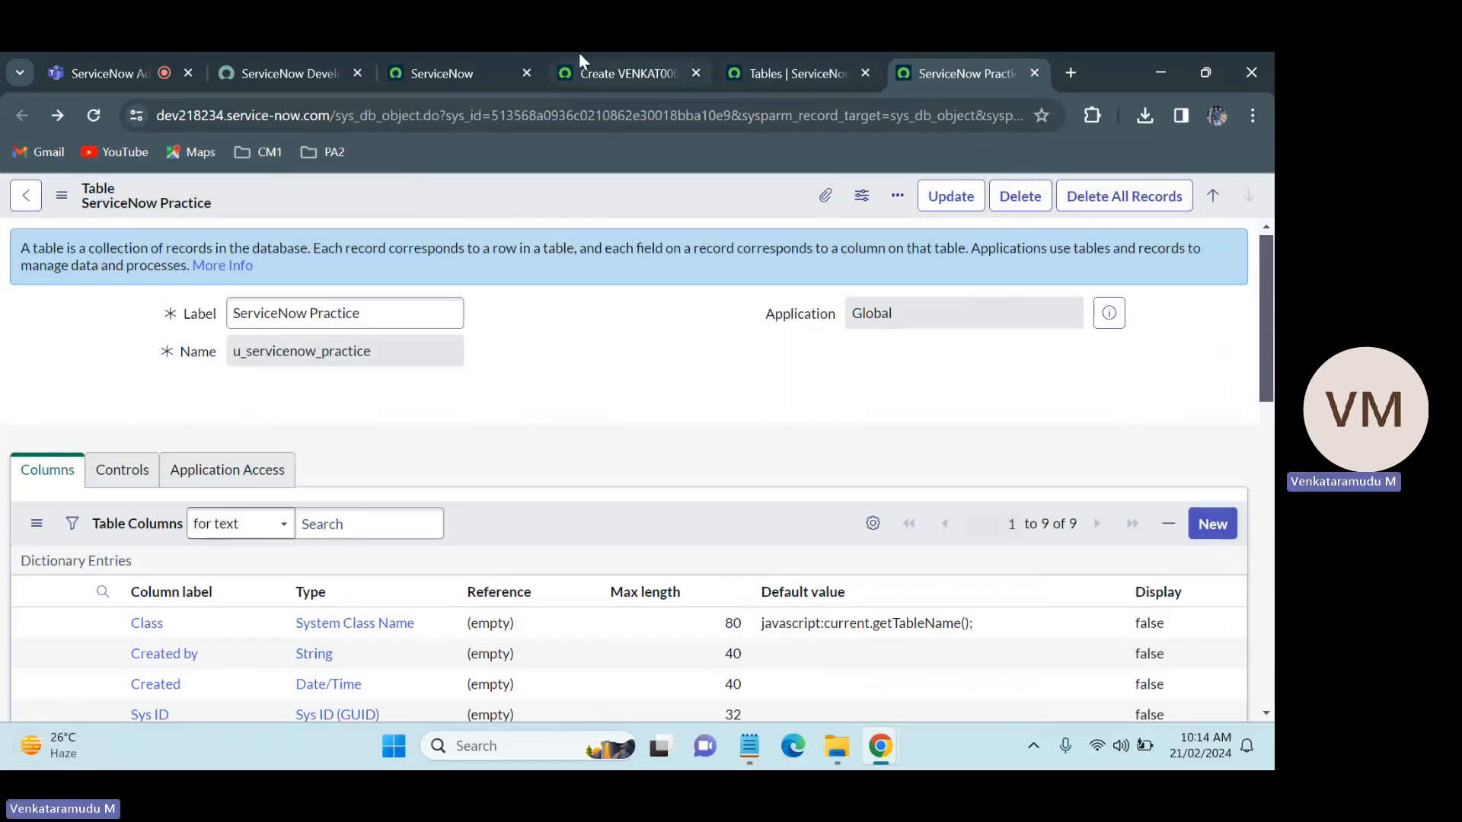
left_click_drag(579, 52, 934, 52)
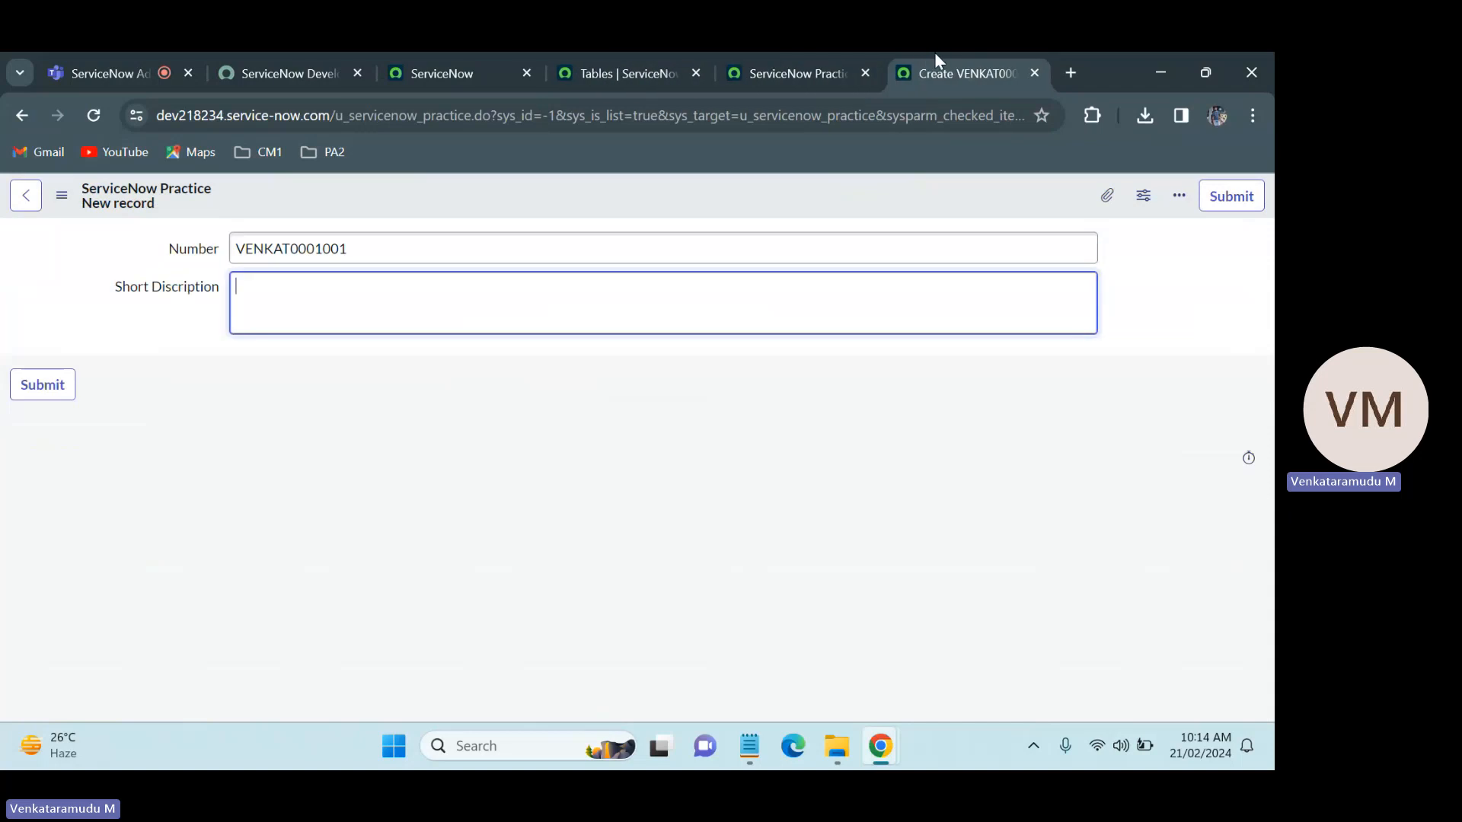
left_click(811, 54)
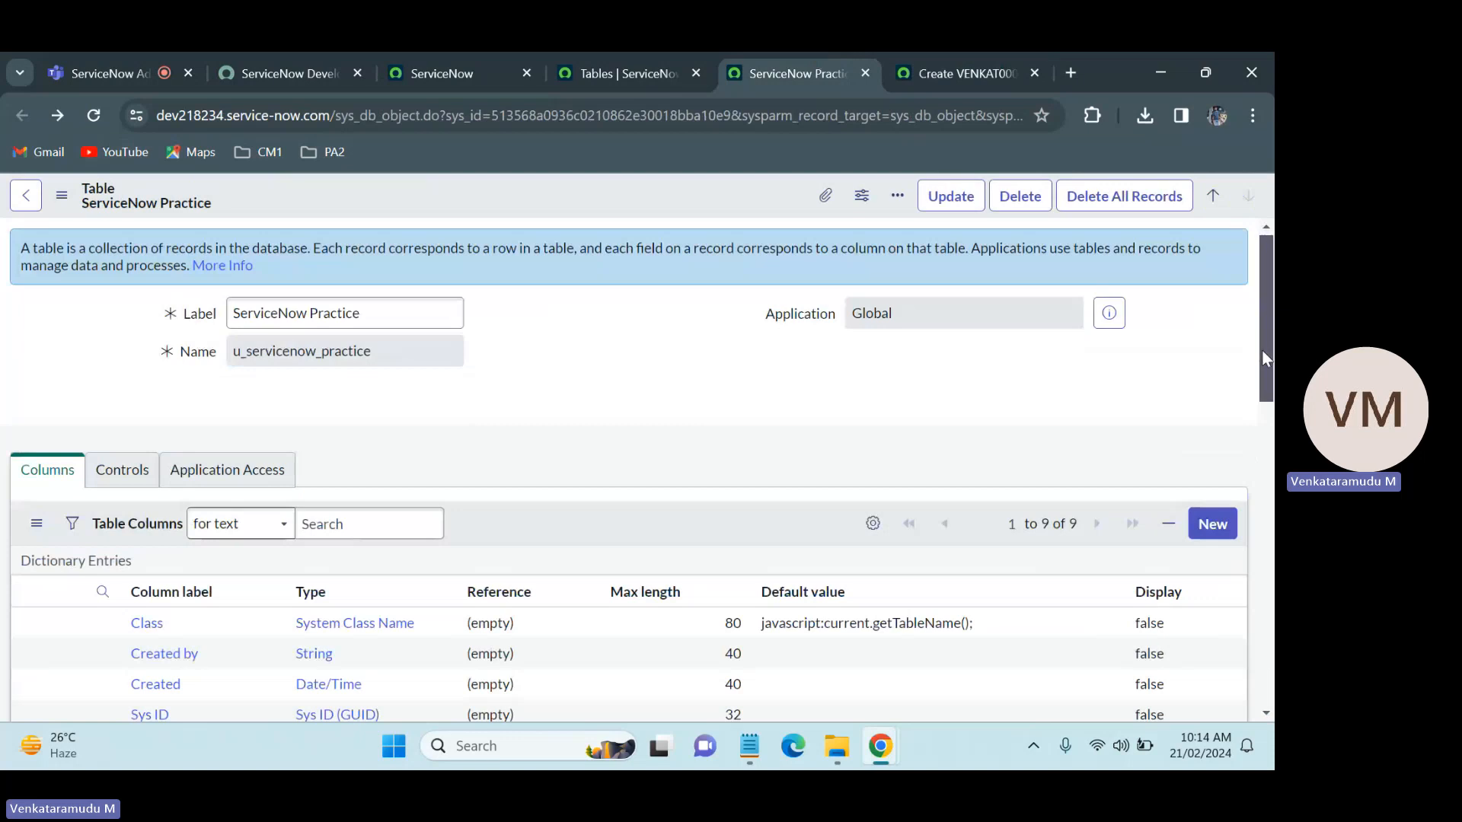
left_click_drag(1262, 350, 1262, 481)
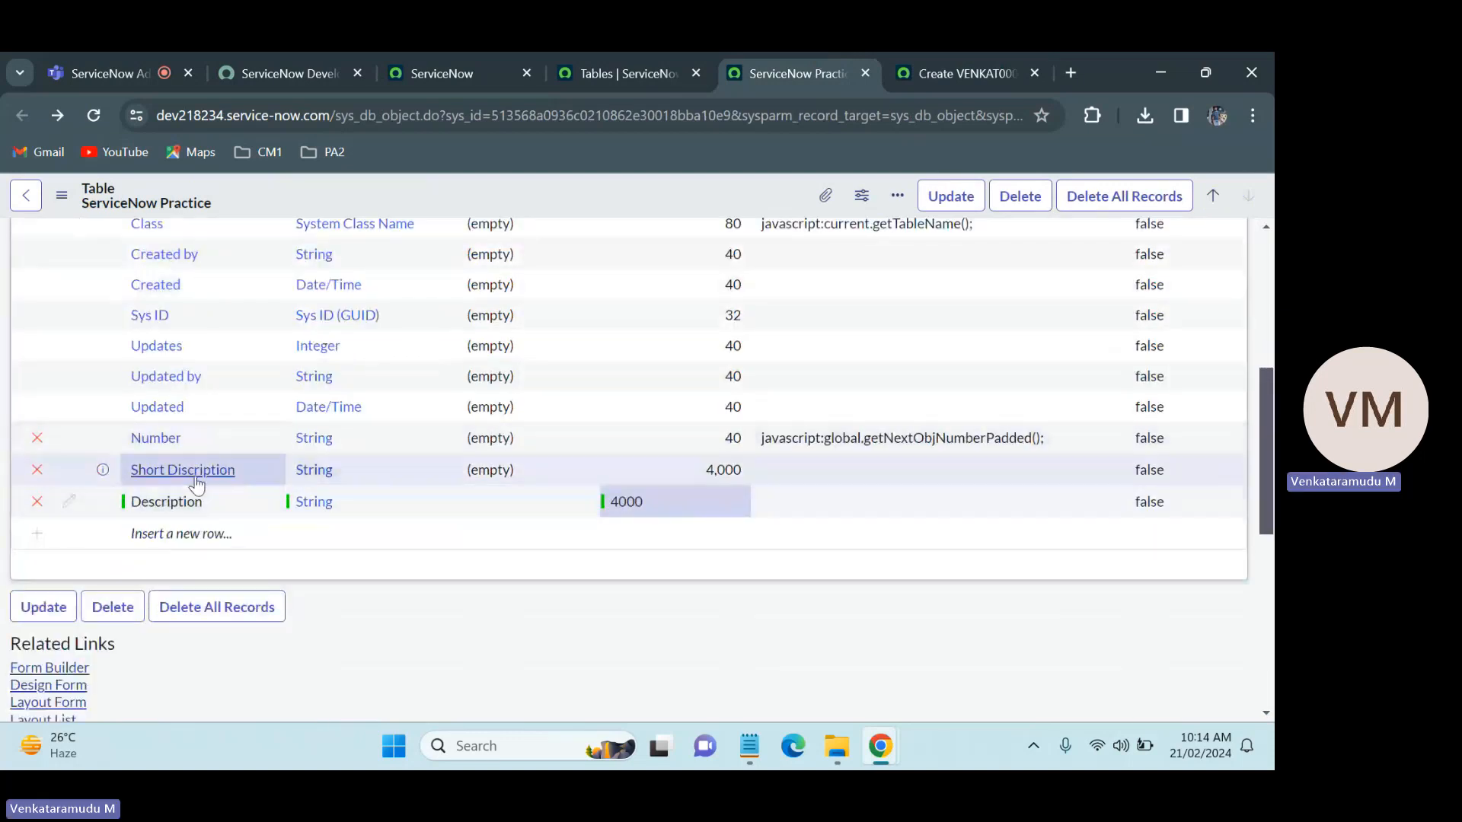
double_click(336, 466)
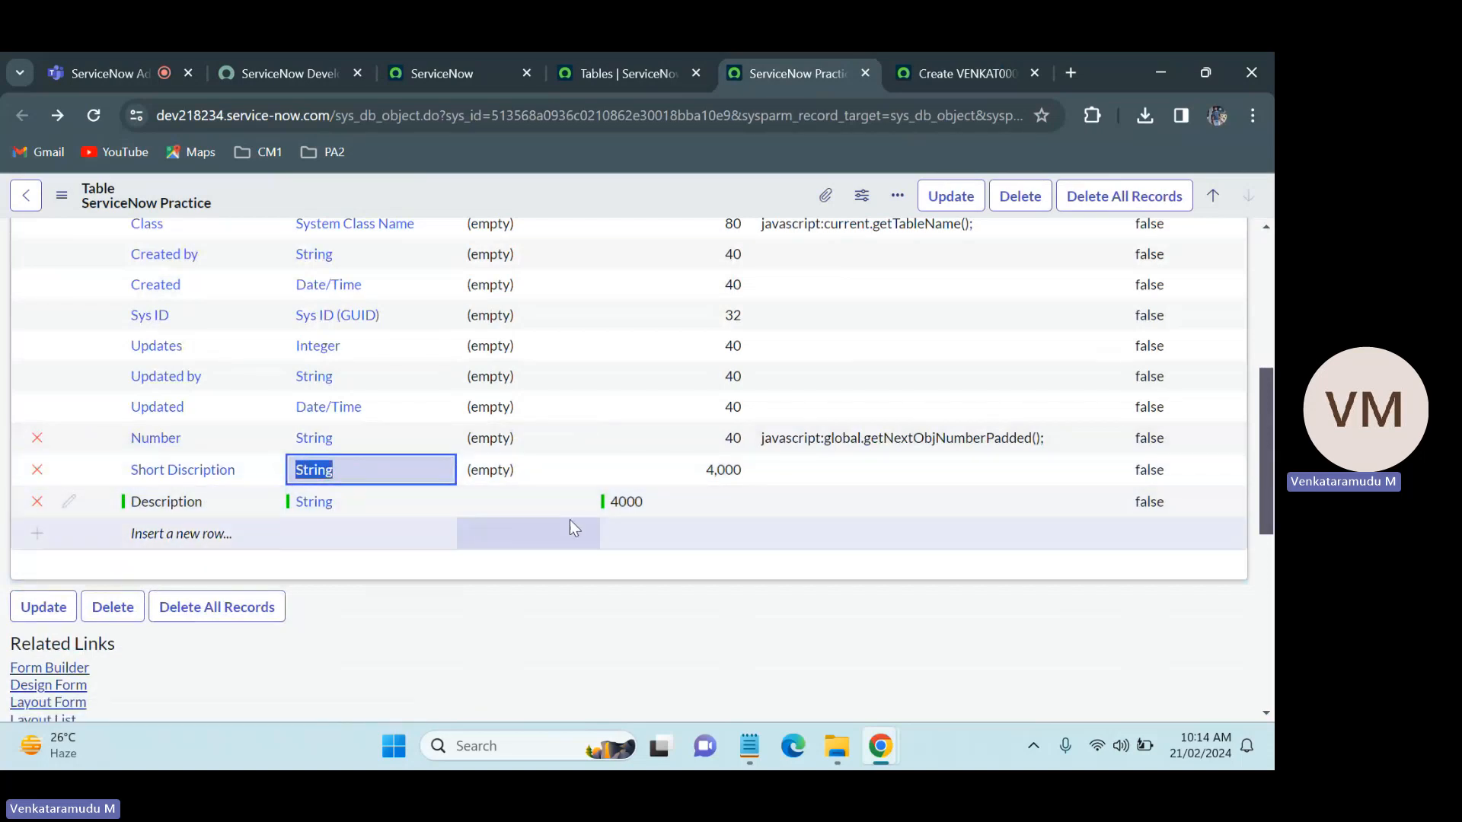
double_click(633, 506)
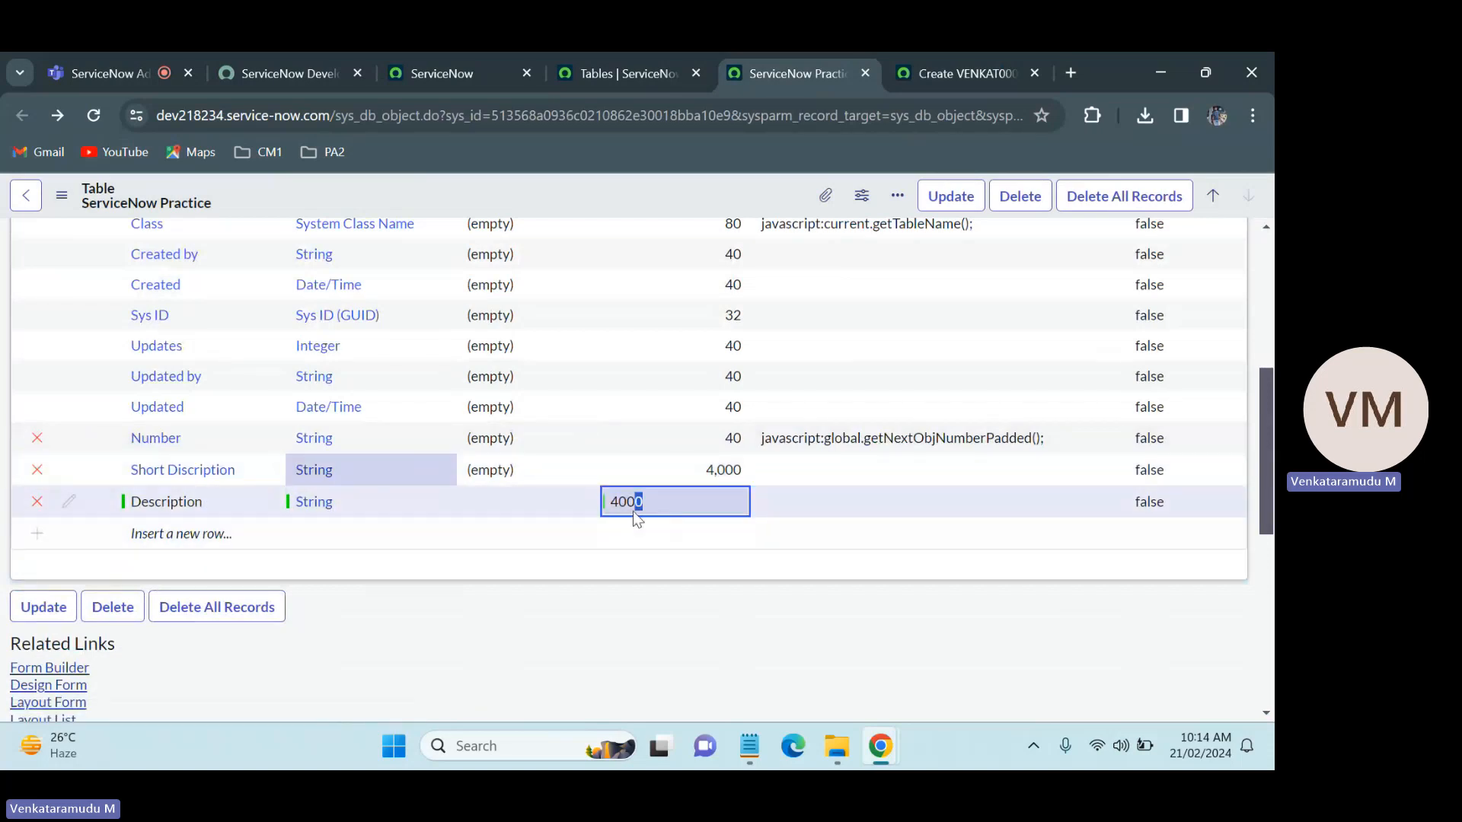
Step: Reload the new ServiceNow Practice record form to check whether it includes the Description field
left_click(961, 69)
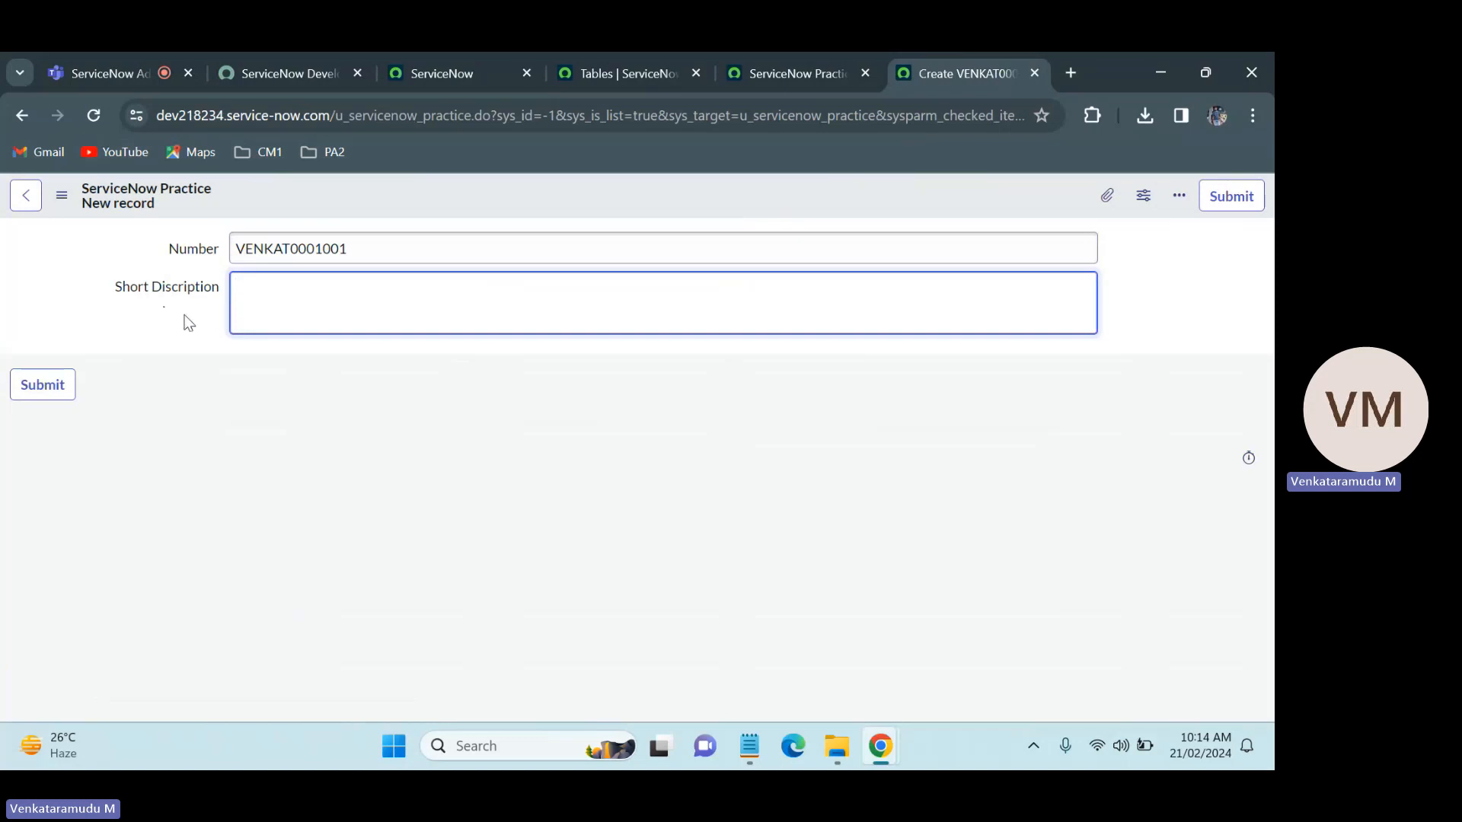
left_click(105, 119)
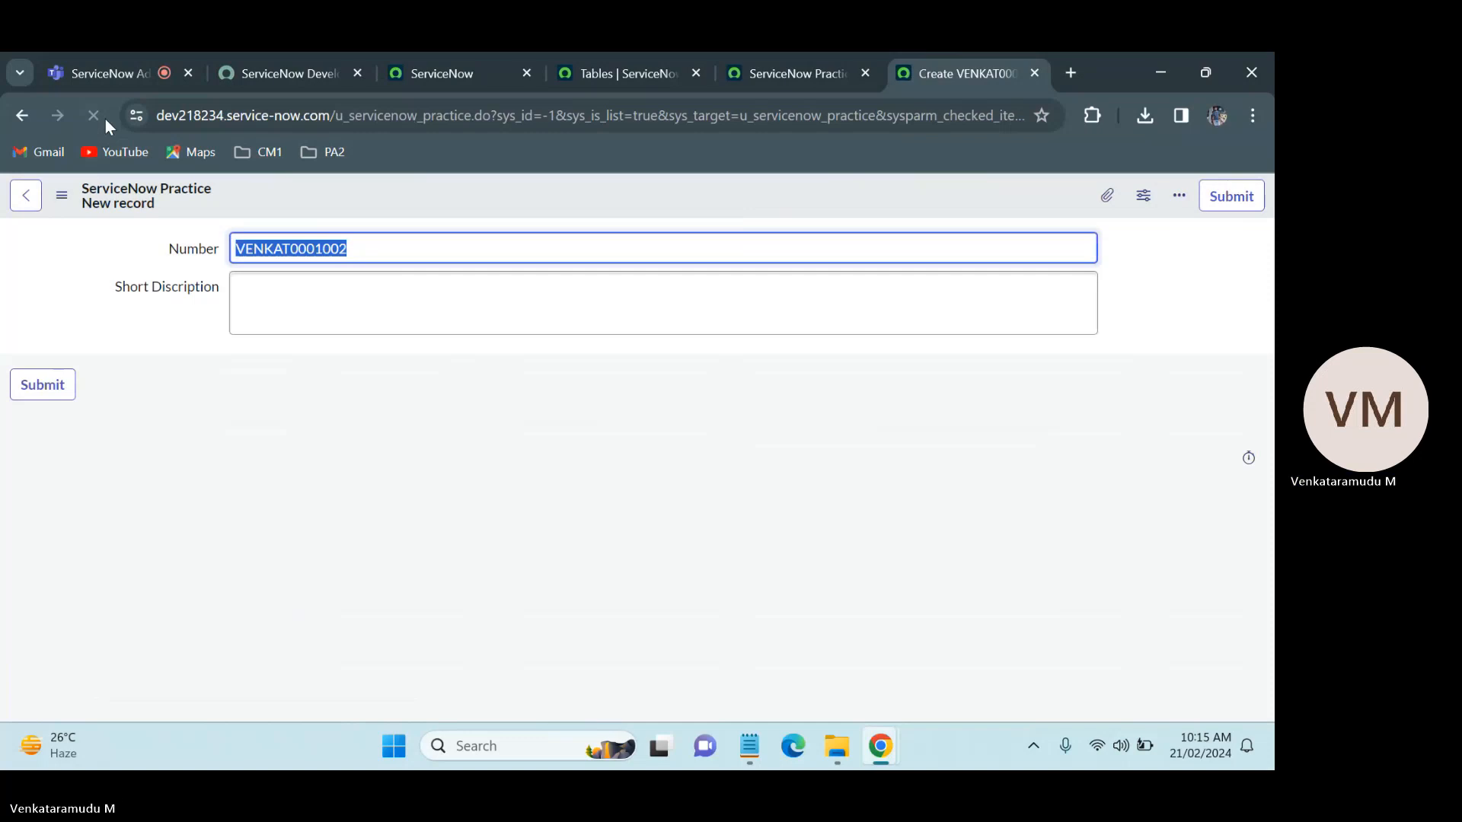
left_click(89, 115)
Step: Return to the ServiceNow Practice table record and save it with the new Description column
left_click(829, 55)
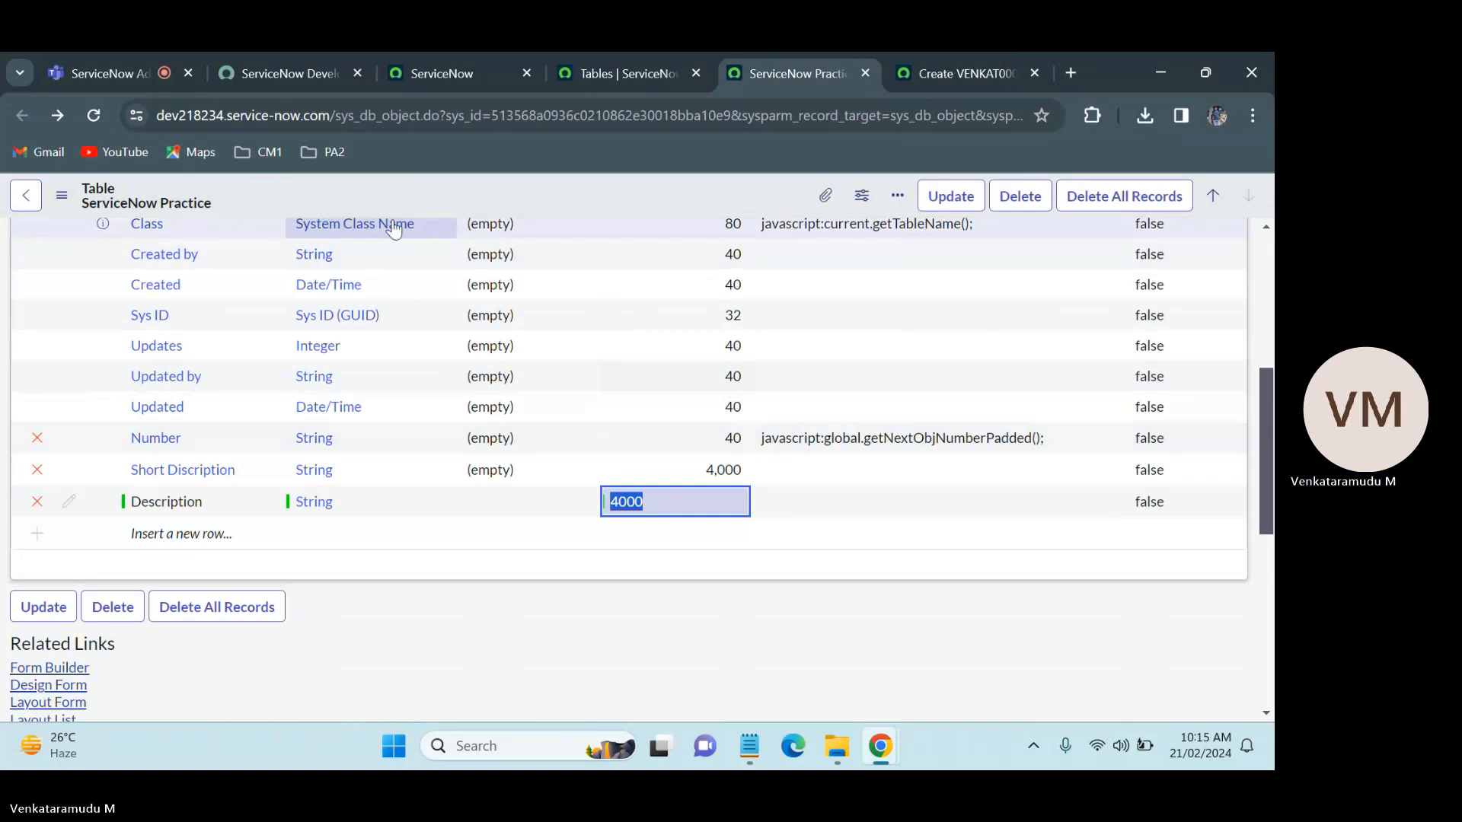
left_click(95, 115)
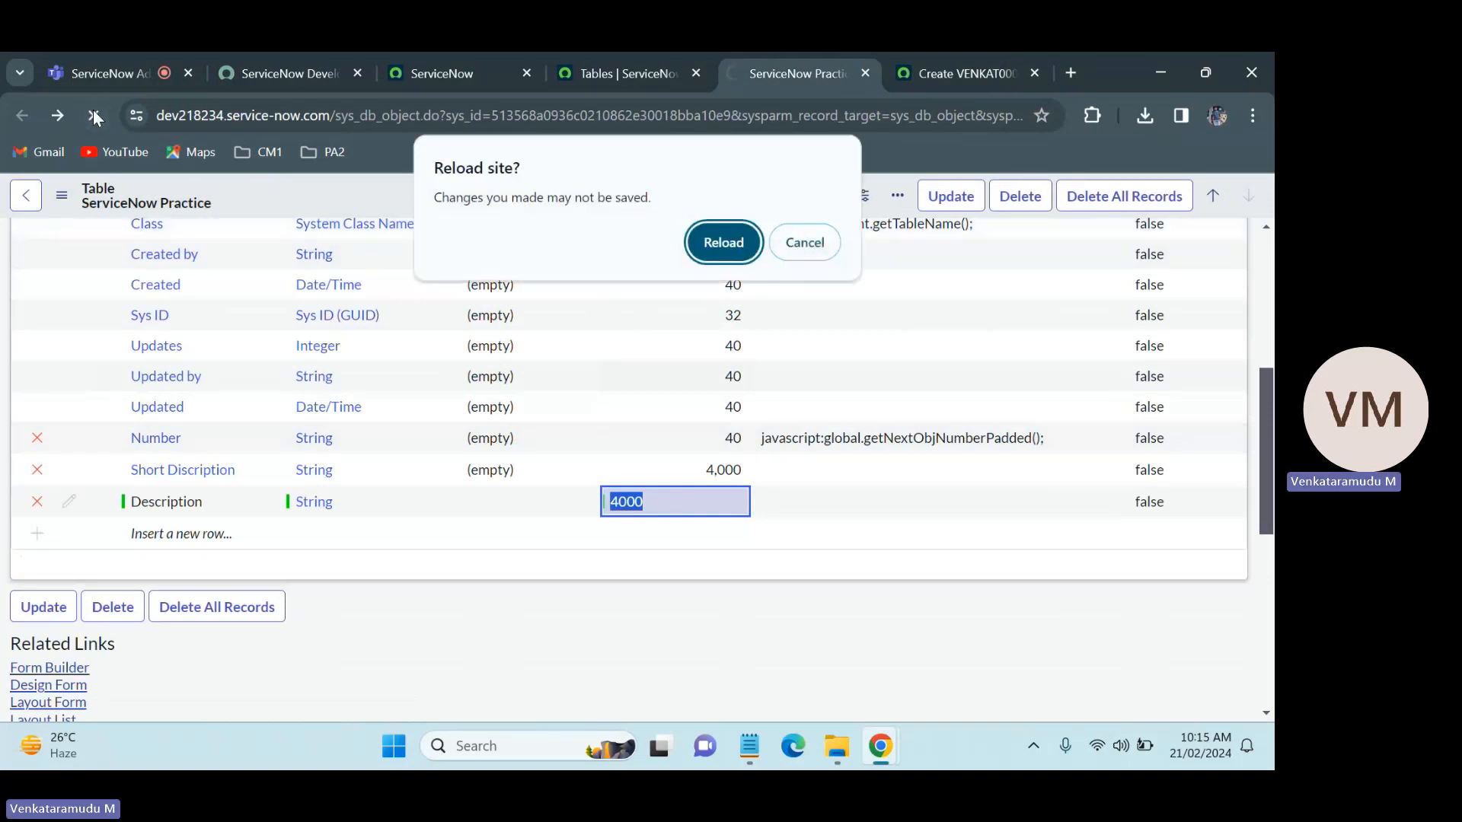
left_click(723, 244)
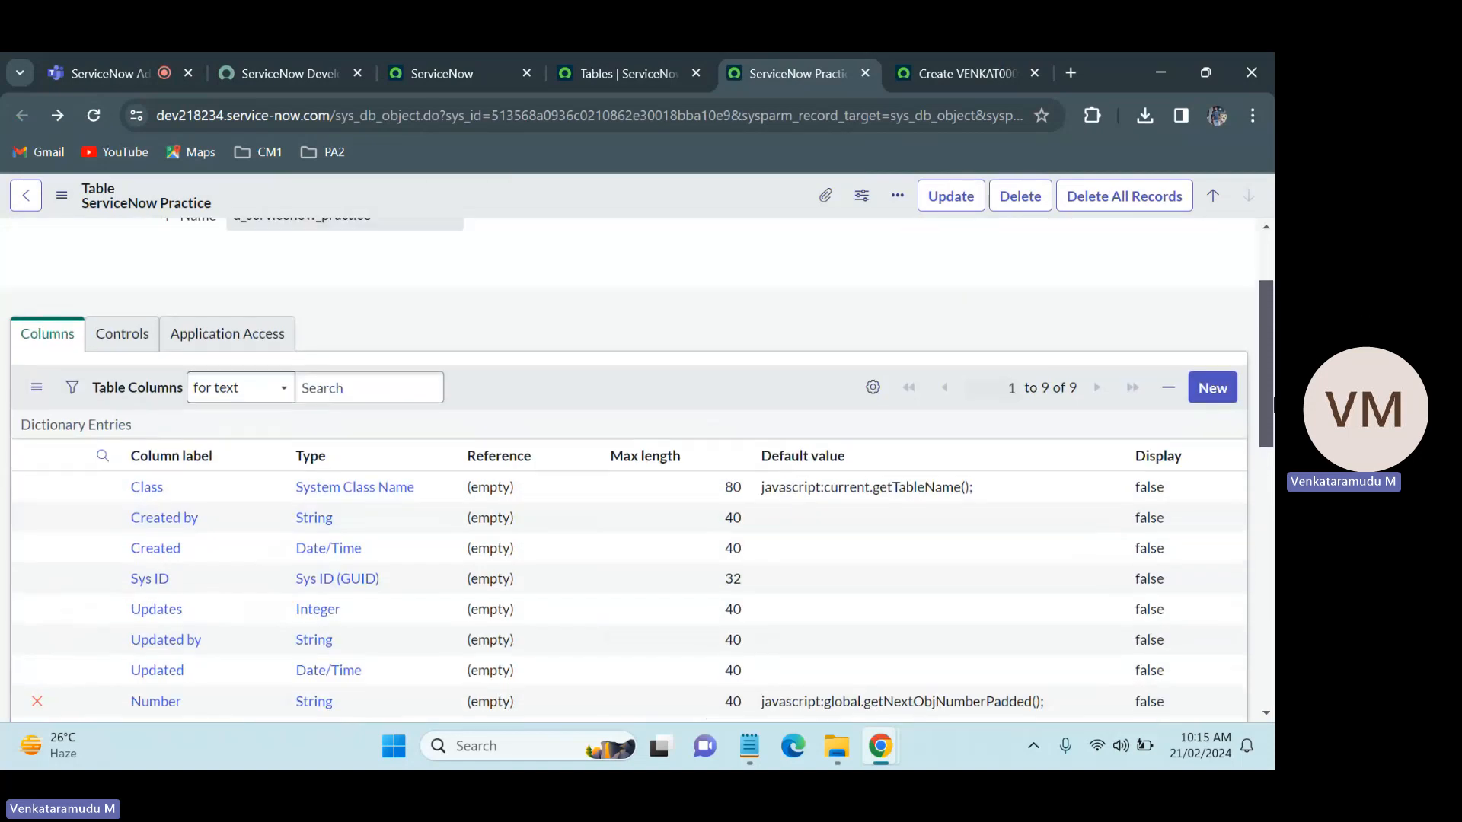
right_click(680, 211)
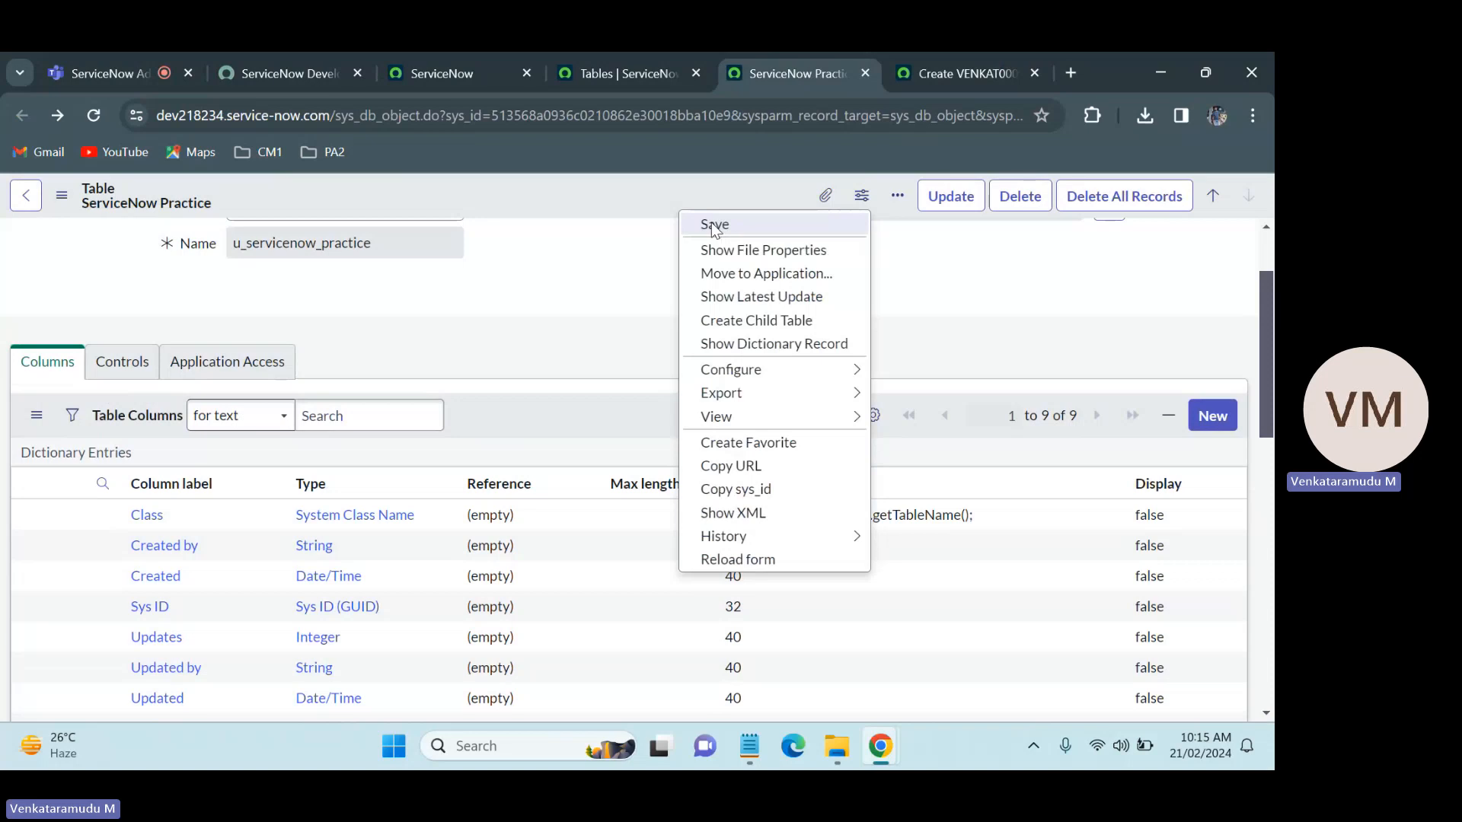
left_click(714, 226)
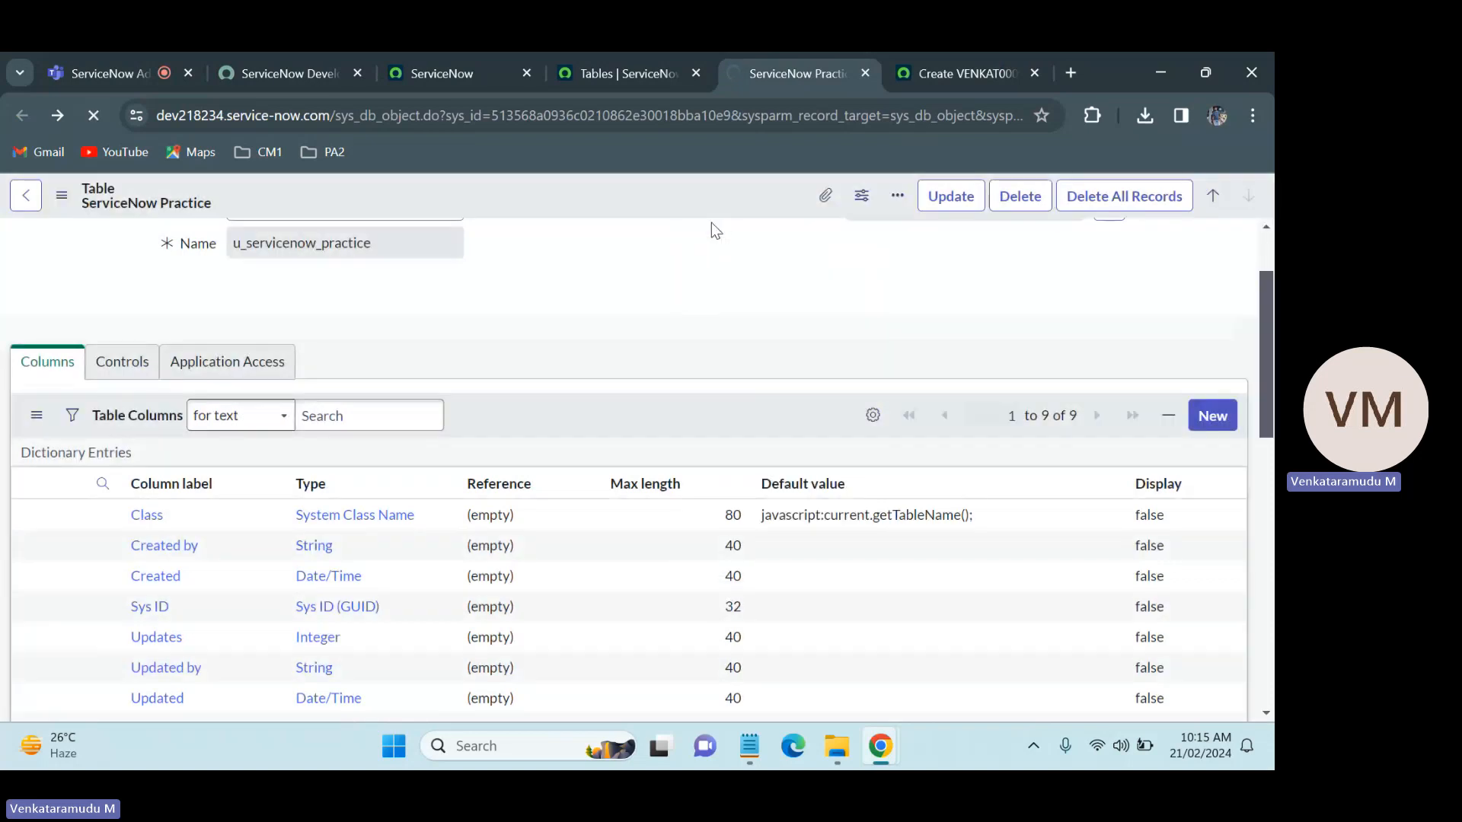
Step: Recheck the saved table record and reload the new ServiceNow Practice record form to look for the Description field
left_click(929, 57)
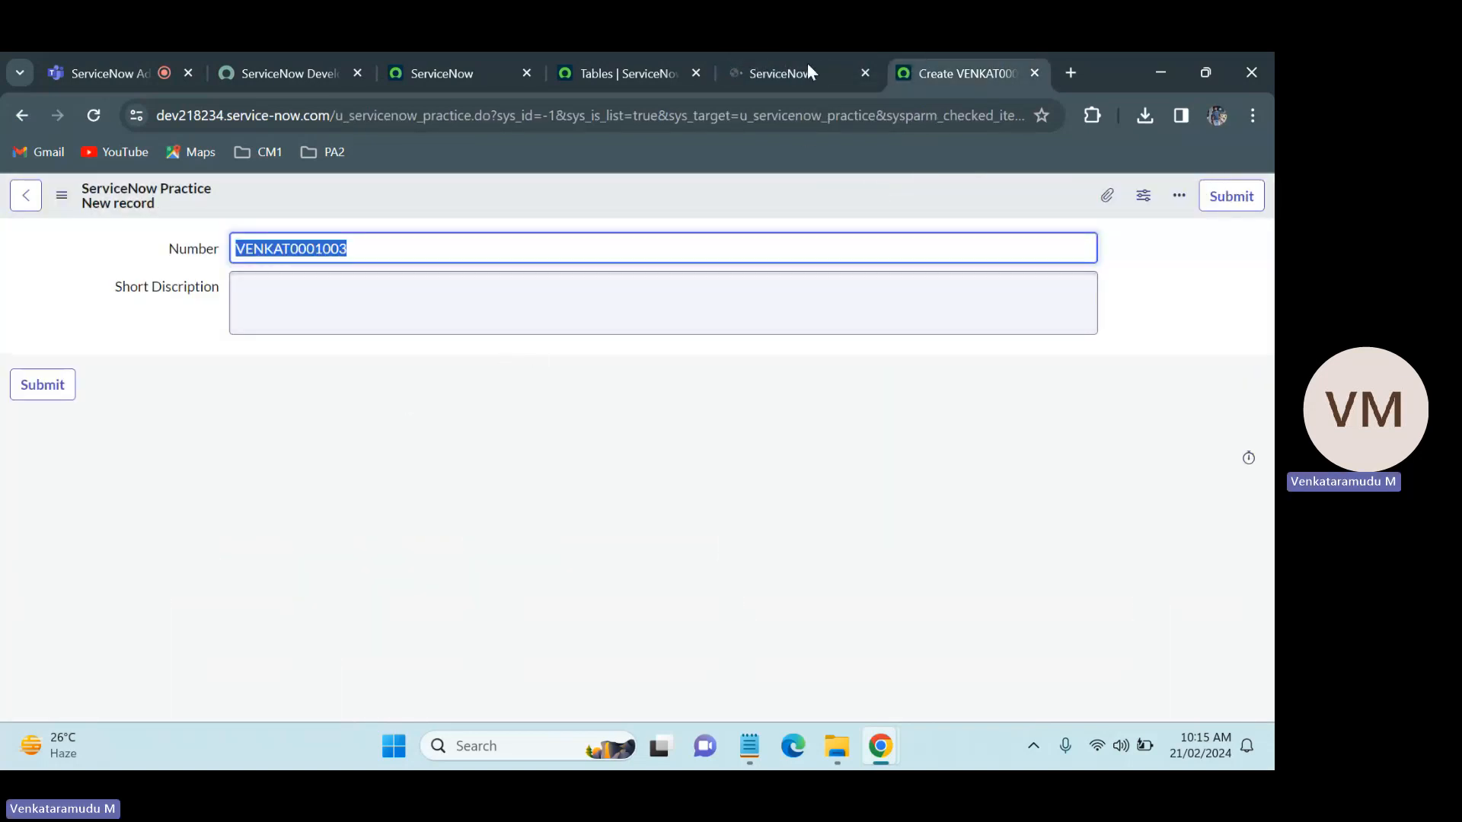
left_click(743, 61)
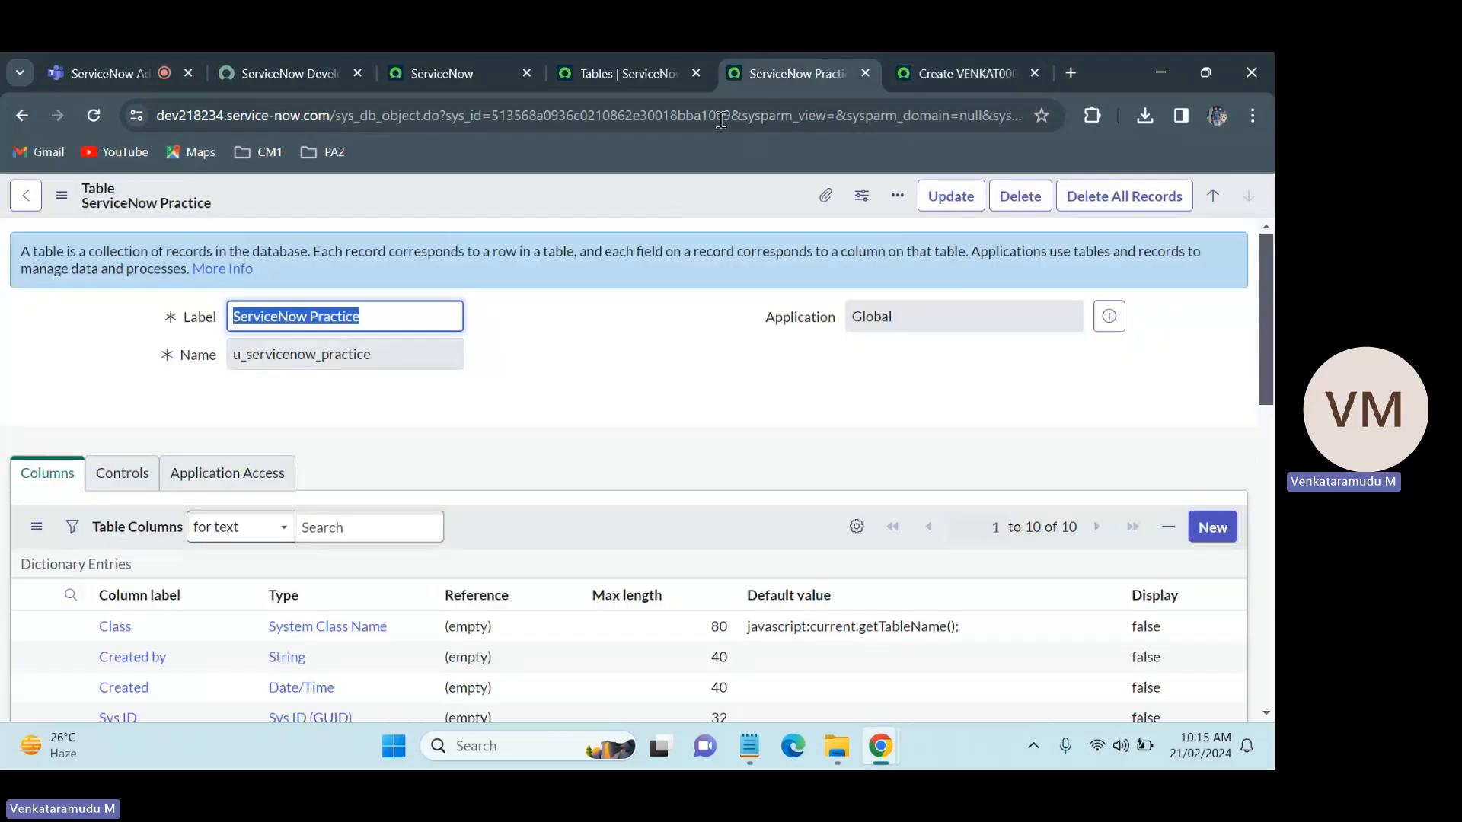
left_click(992, 55)
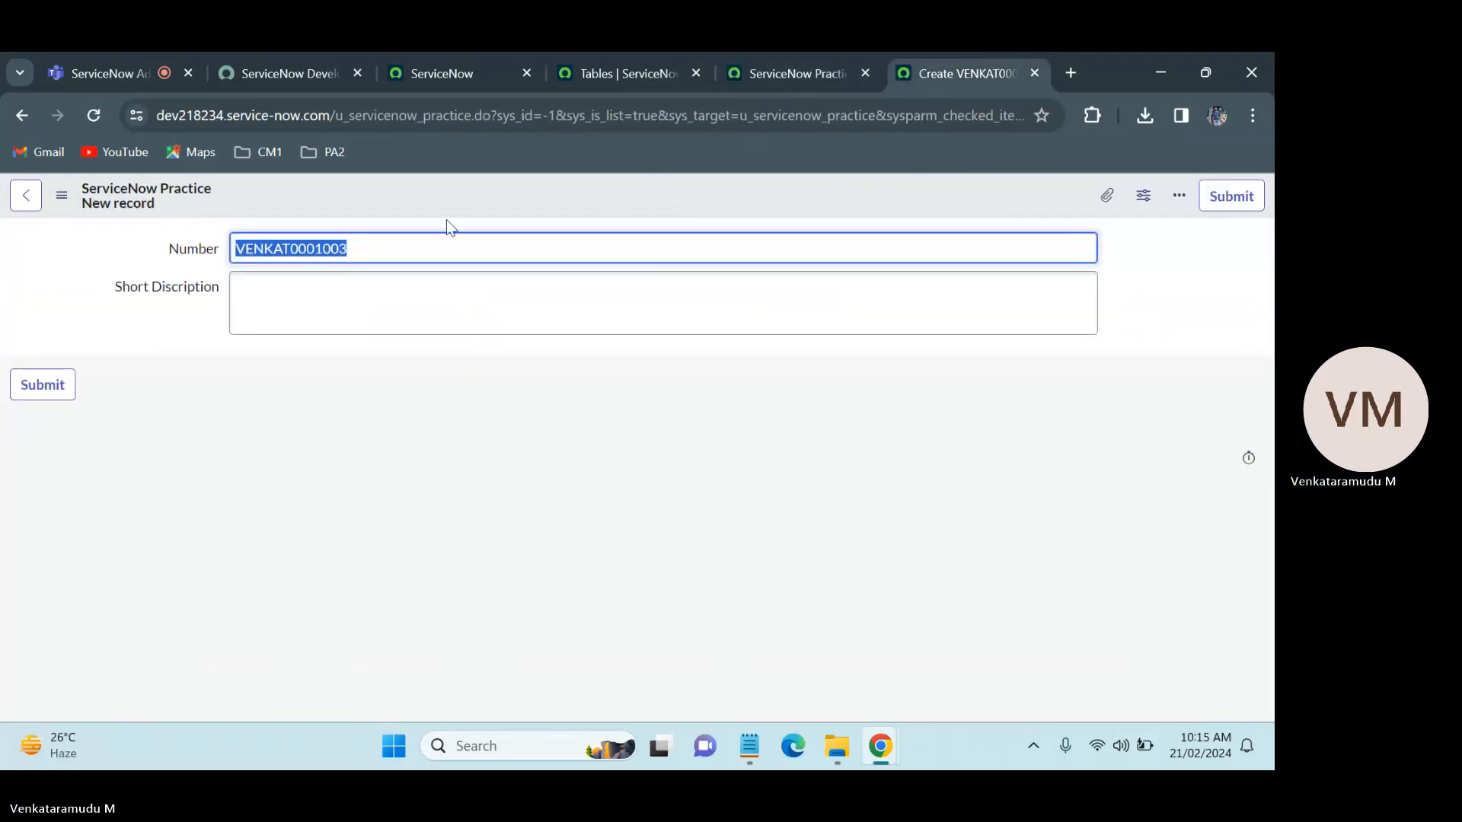
left_click(95, 115)
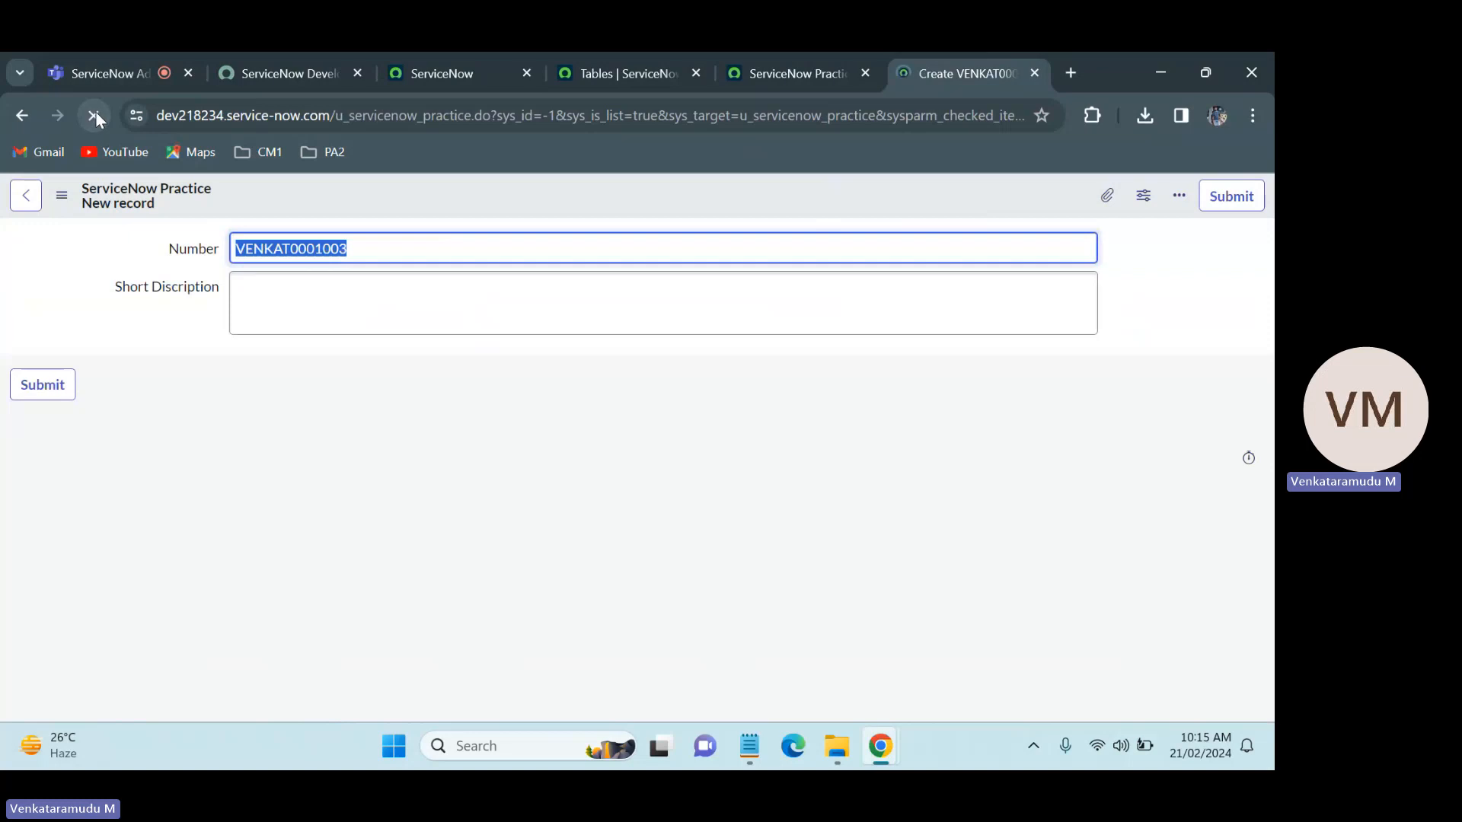
Step: Raise the screen brightness to its maximum
key("XF86MonBrightnessUp")
key("XF86MonBrightnessUp")
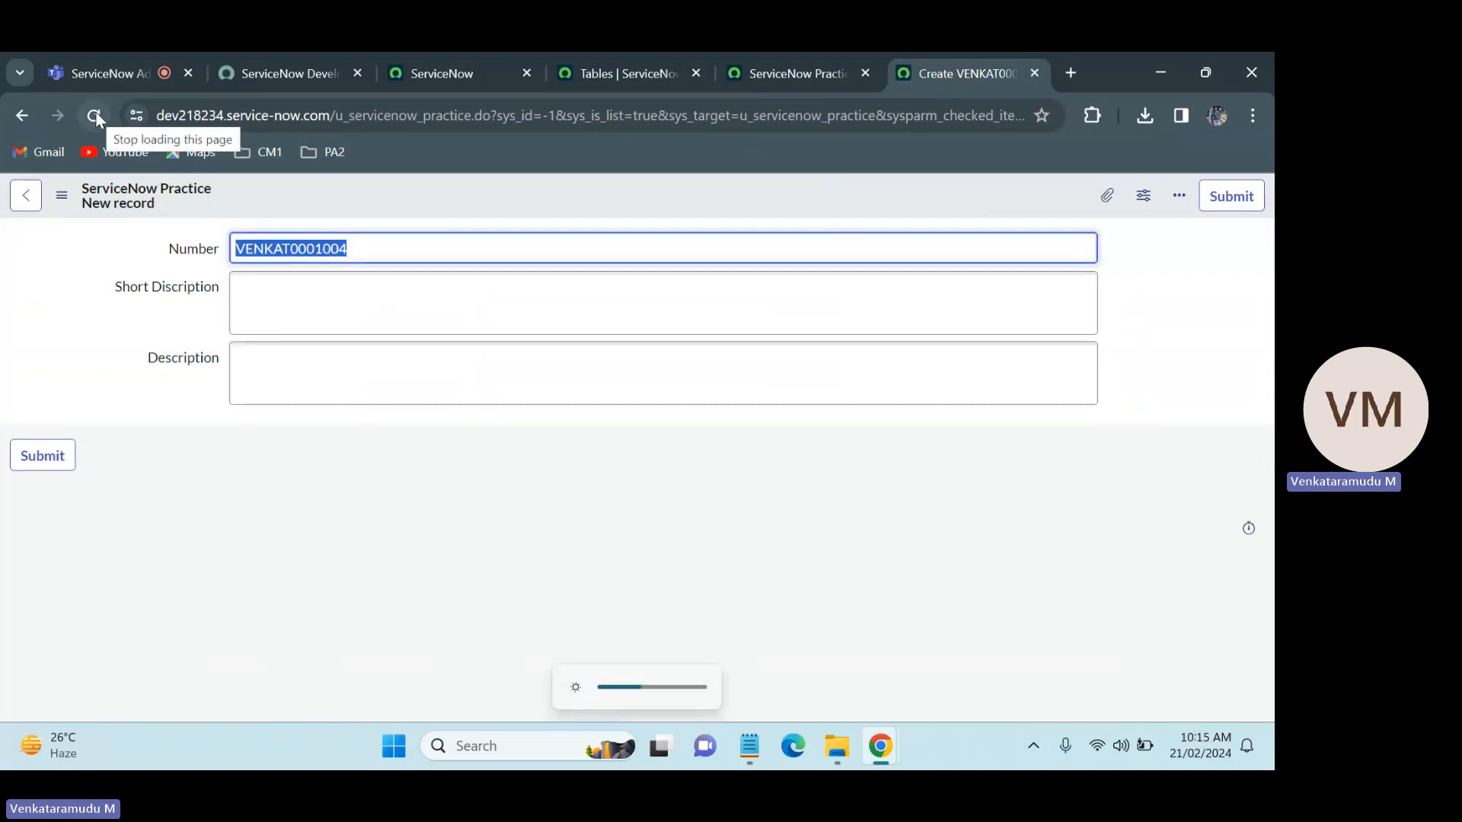
key("XF86MonBrightnessUp")
key("XF86MonBrightnessUp")
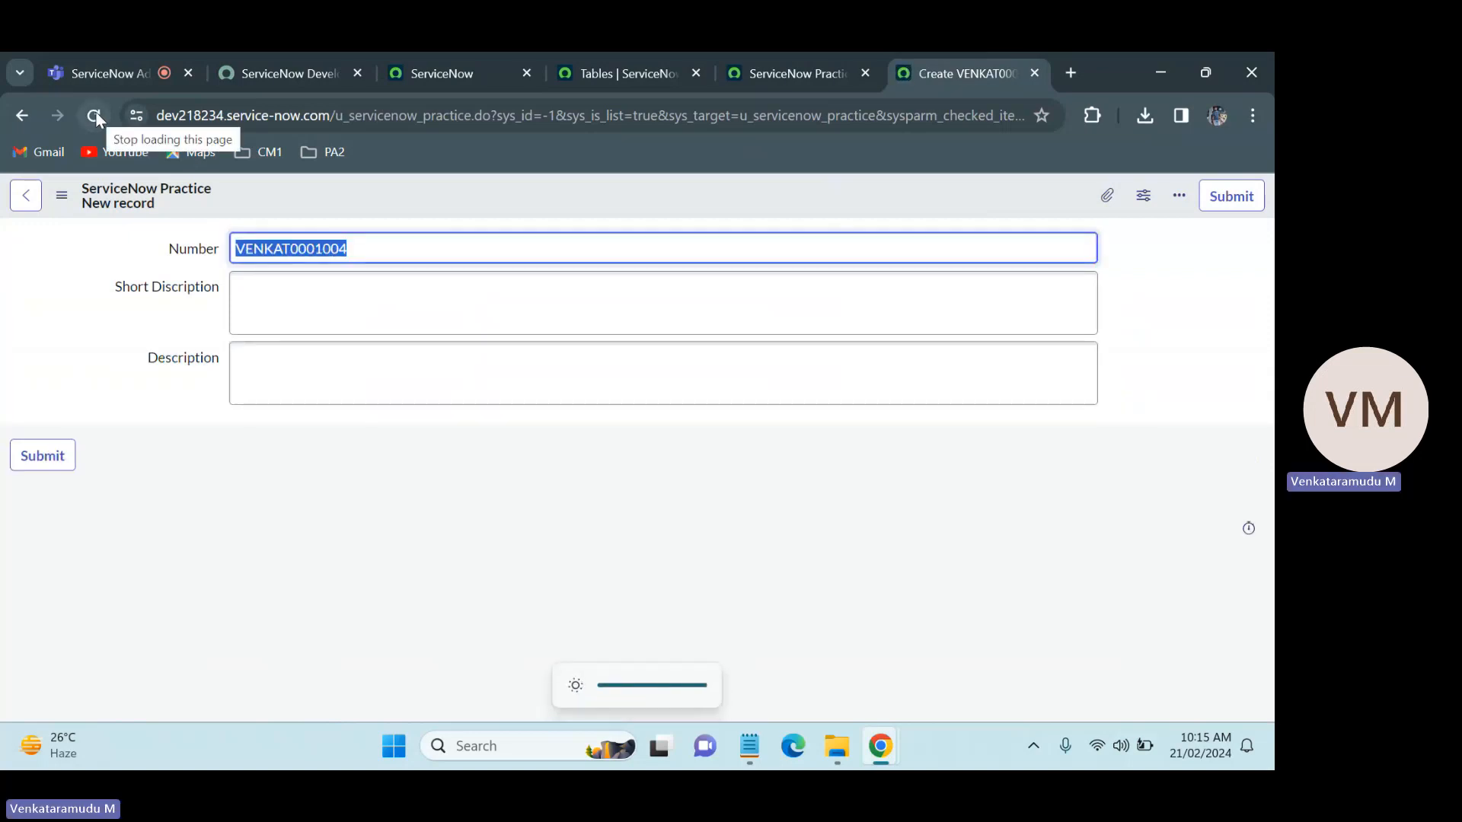
Step: Inspect the Description and Short Discription text fields on the new ServiceNow Practice record form
left_click(284, 369)
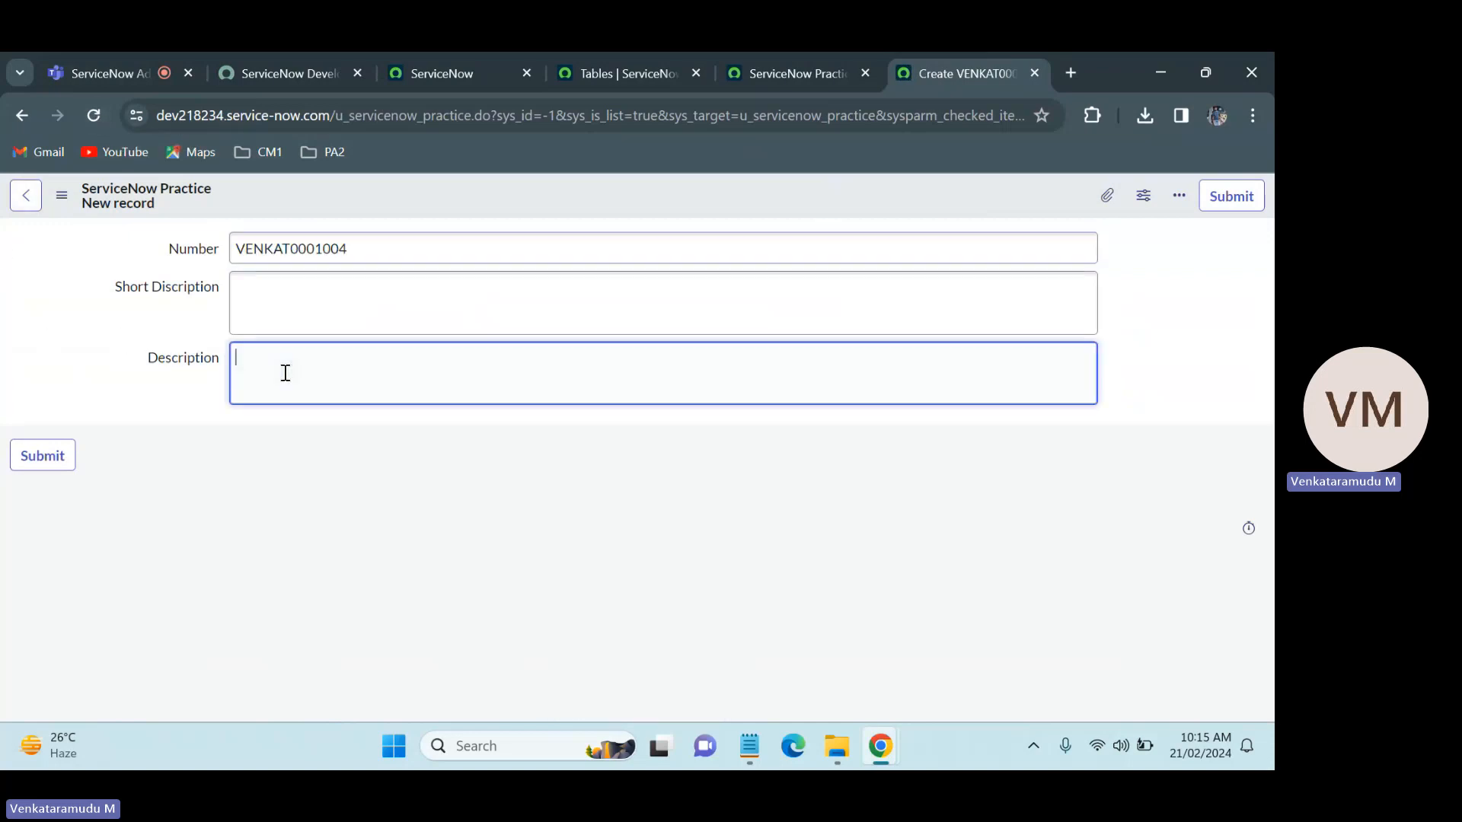
left_click(301, 300)
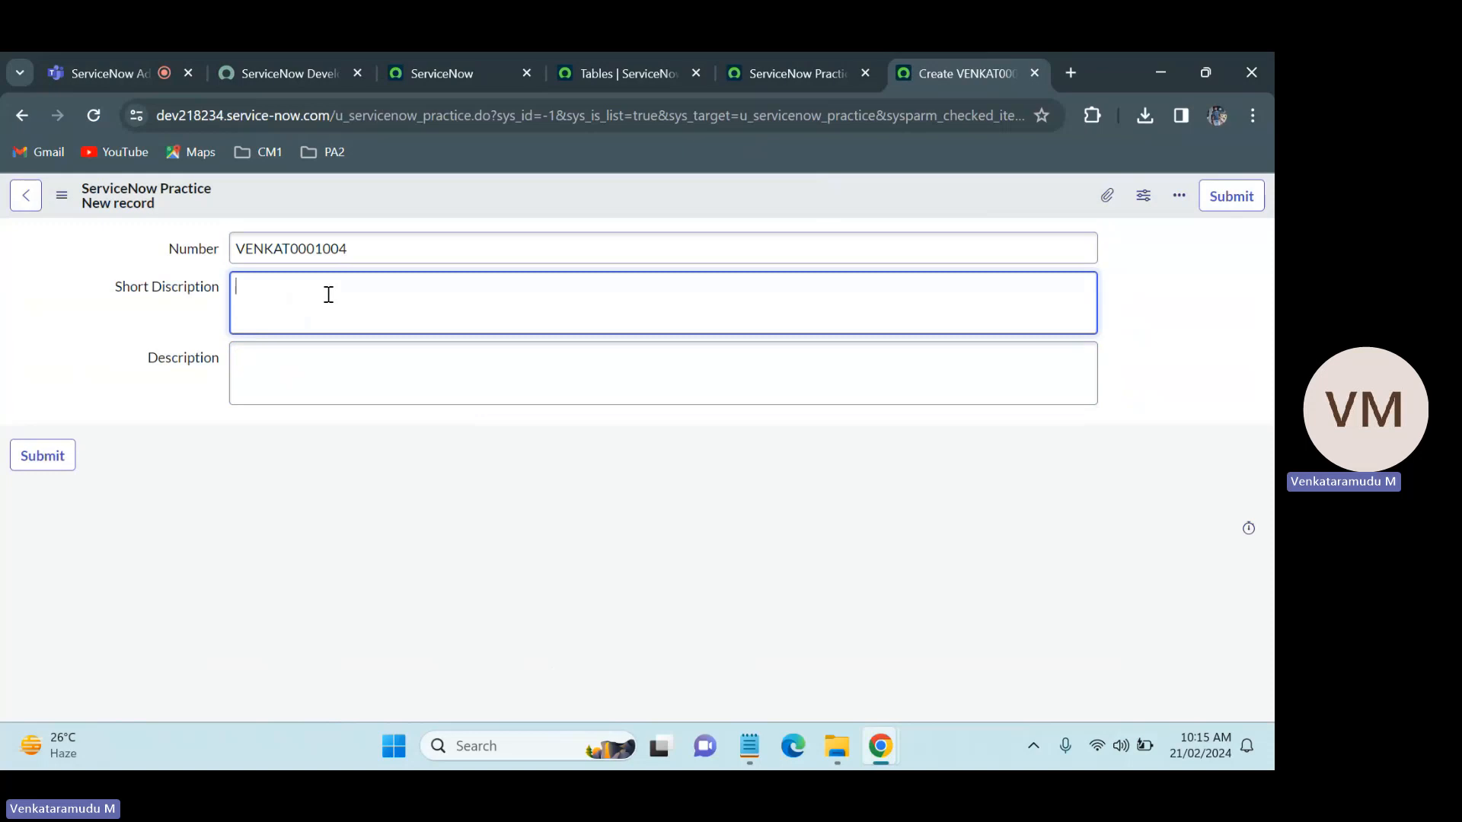
Step: Open a blank Incident record form in its own browser tab by entering incident.DO in the application navigator's filter
left_click(431, 70)
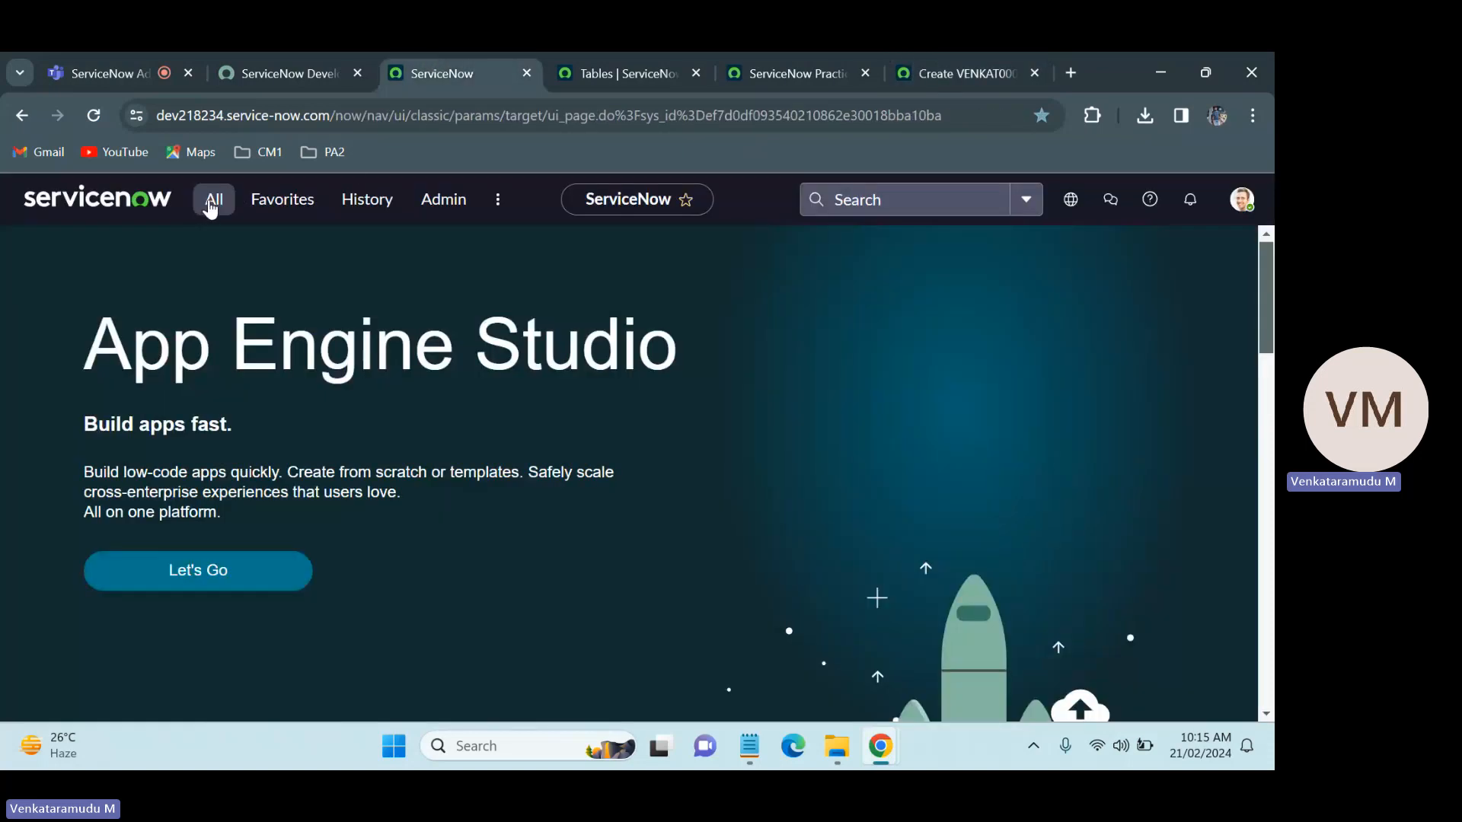
left_click(212, 205)
type("inc")
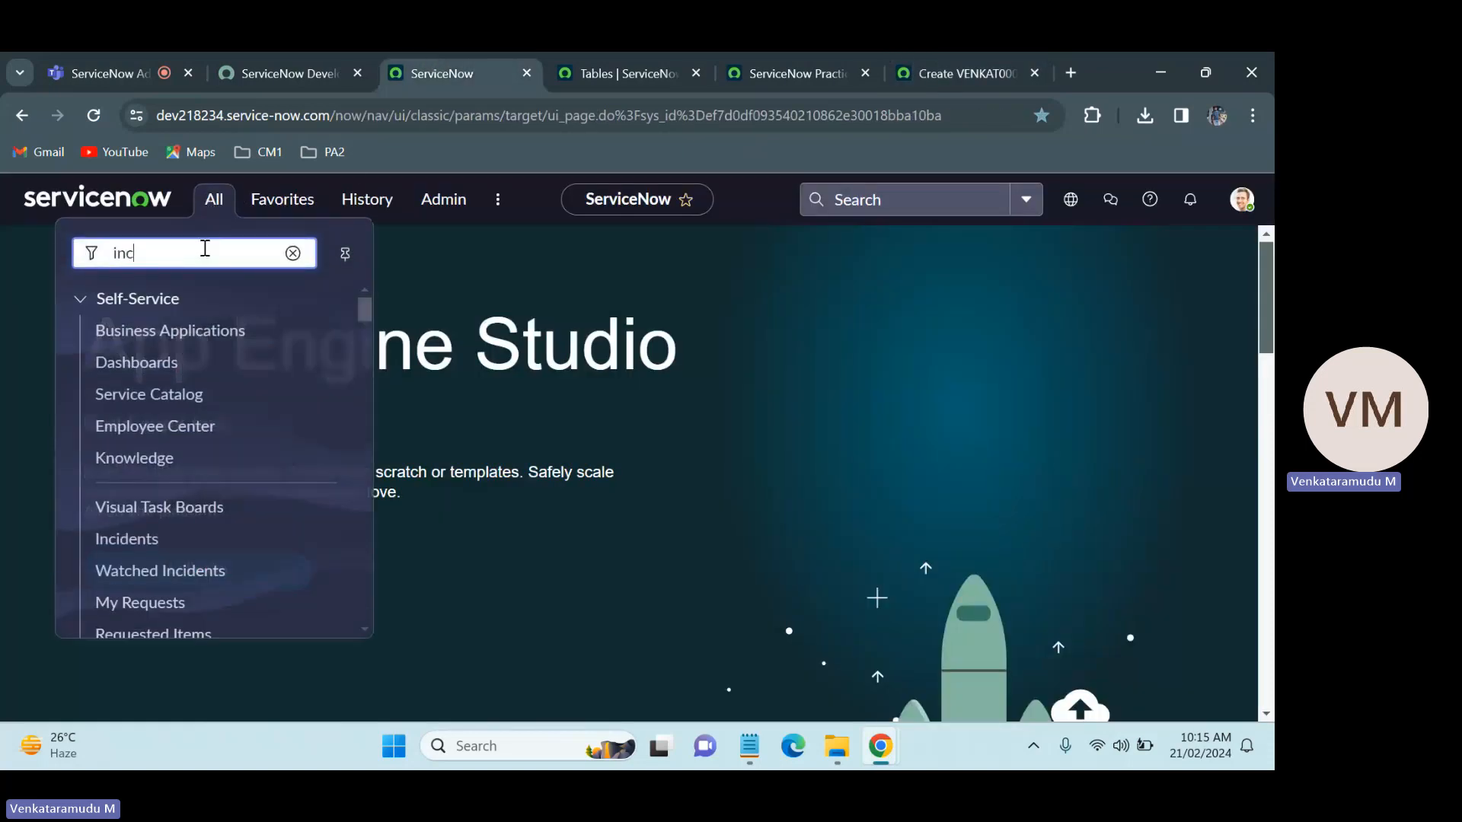
type("ident.")
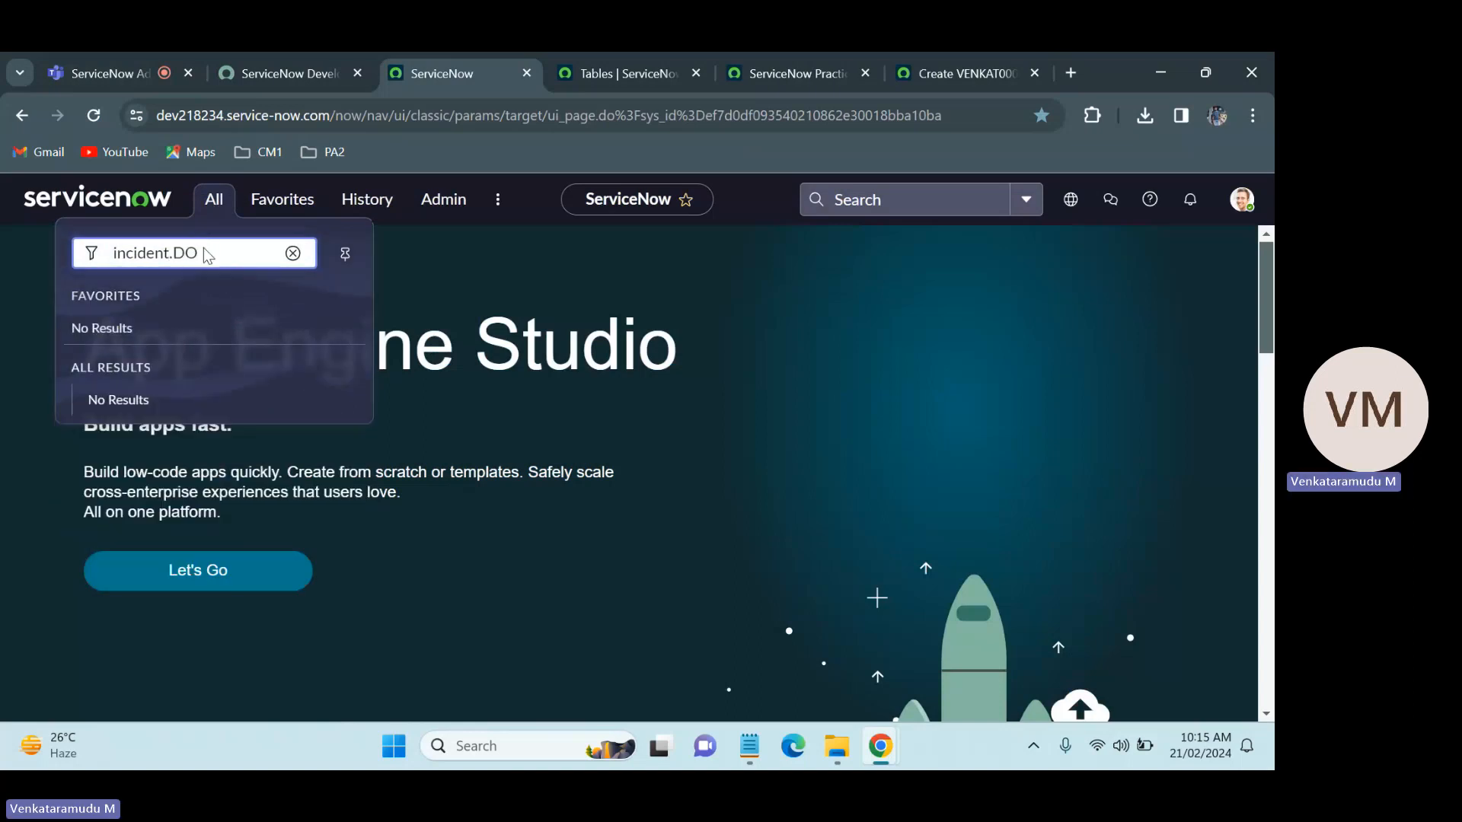
type("DO")
key("Return")
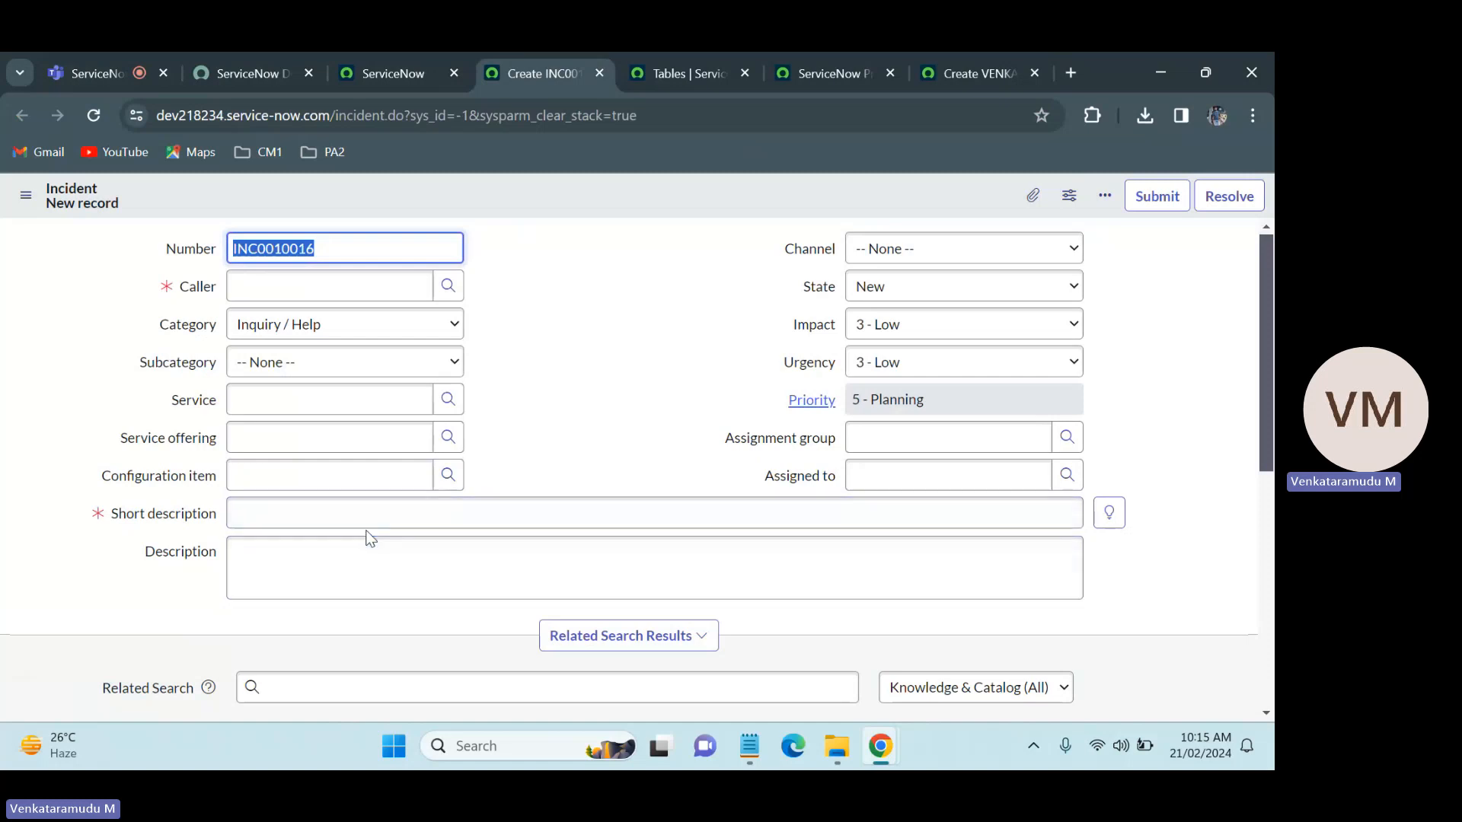
Step: Move the Incident form's browser tab to the end and compare its fields with the new ServiceNow Practice record form
left_click(969, 52)
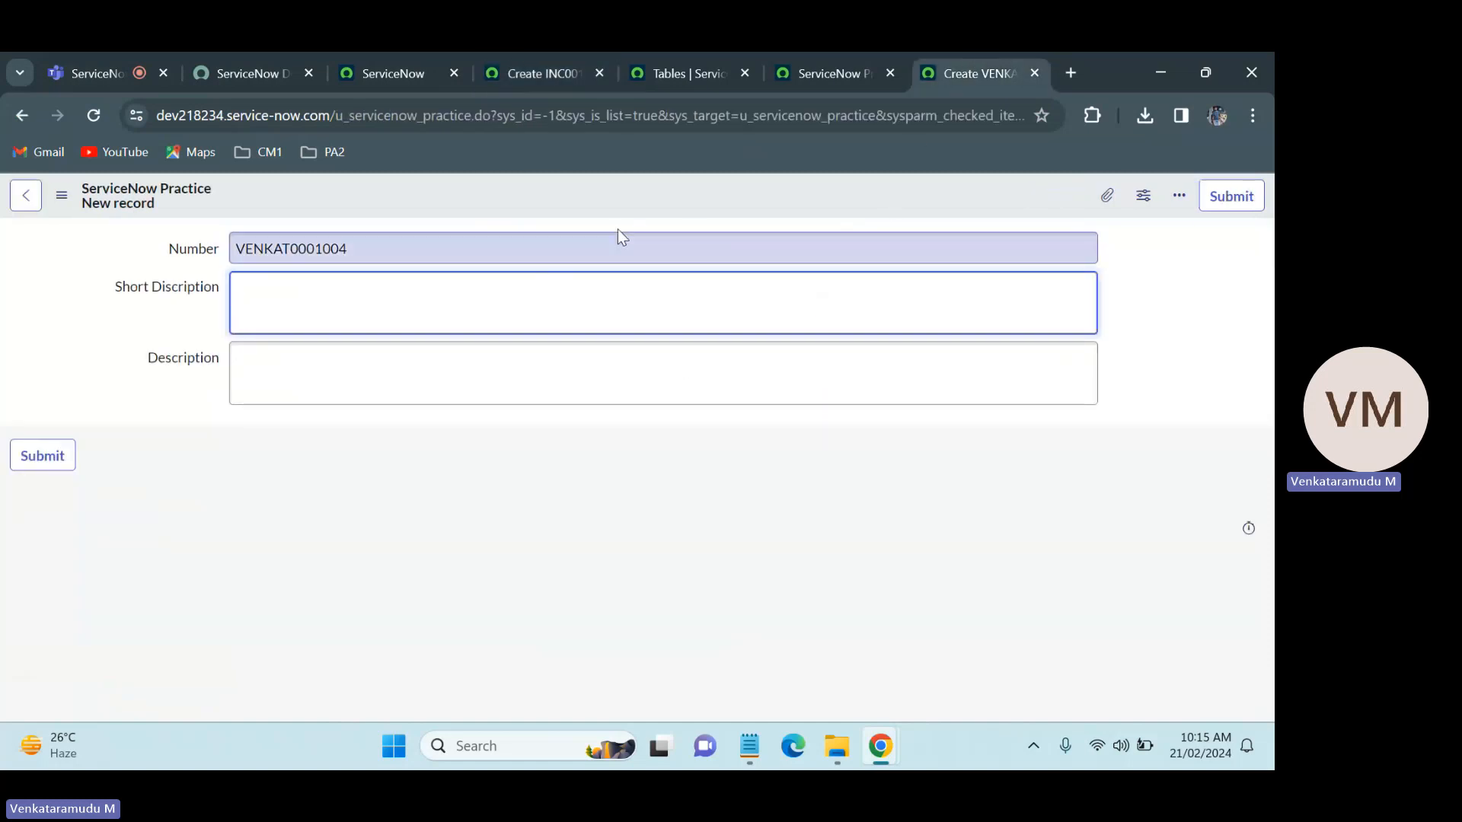
left_click(536, 52)
left_click_drag(536, 52, 893, 52)
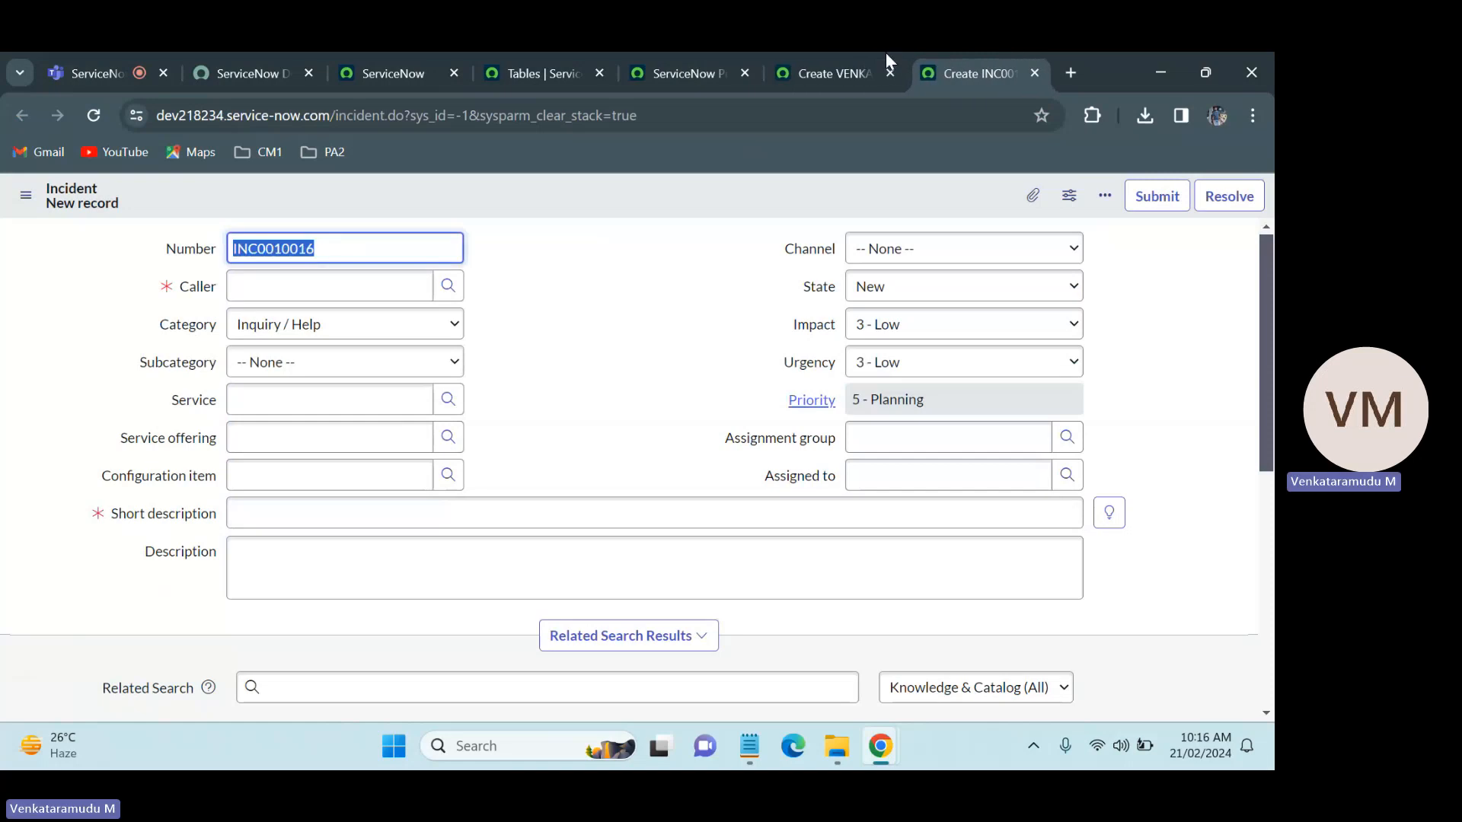
left_click(822, 52)
left_click(960, 52)
left_click(820, 52)
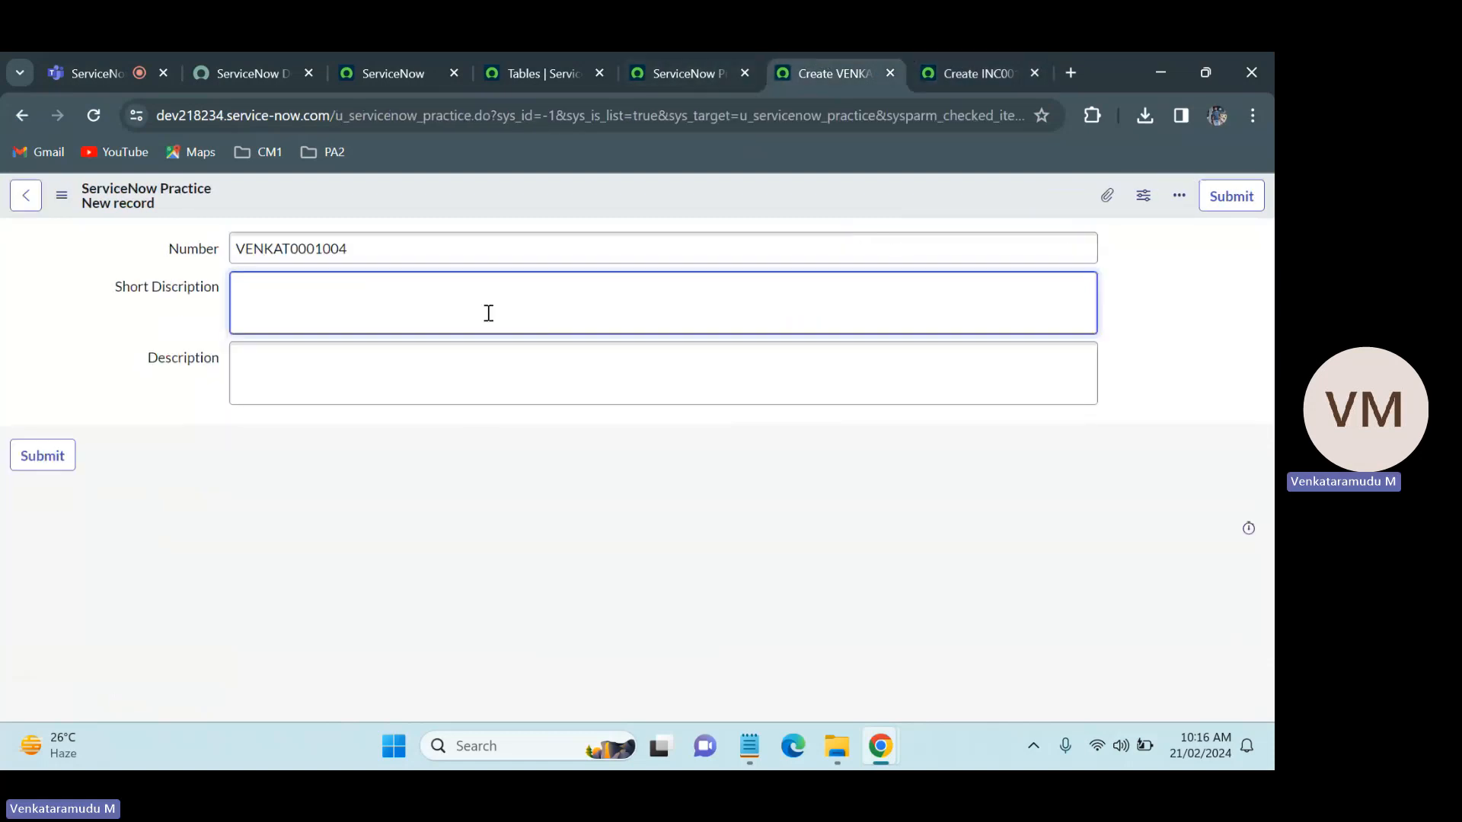
left_click(921, 51)
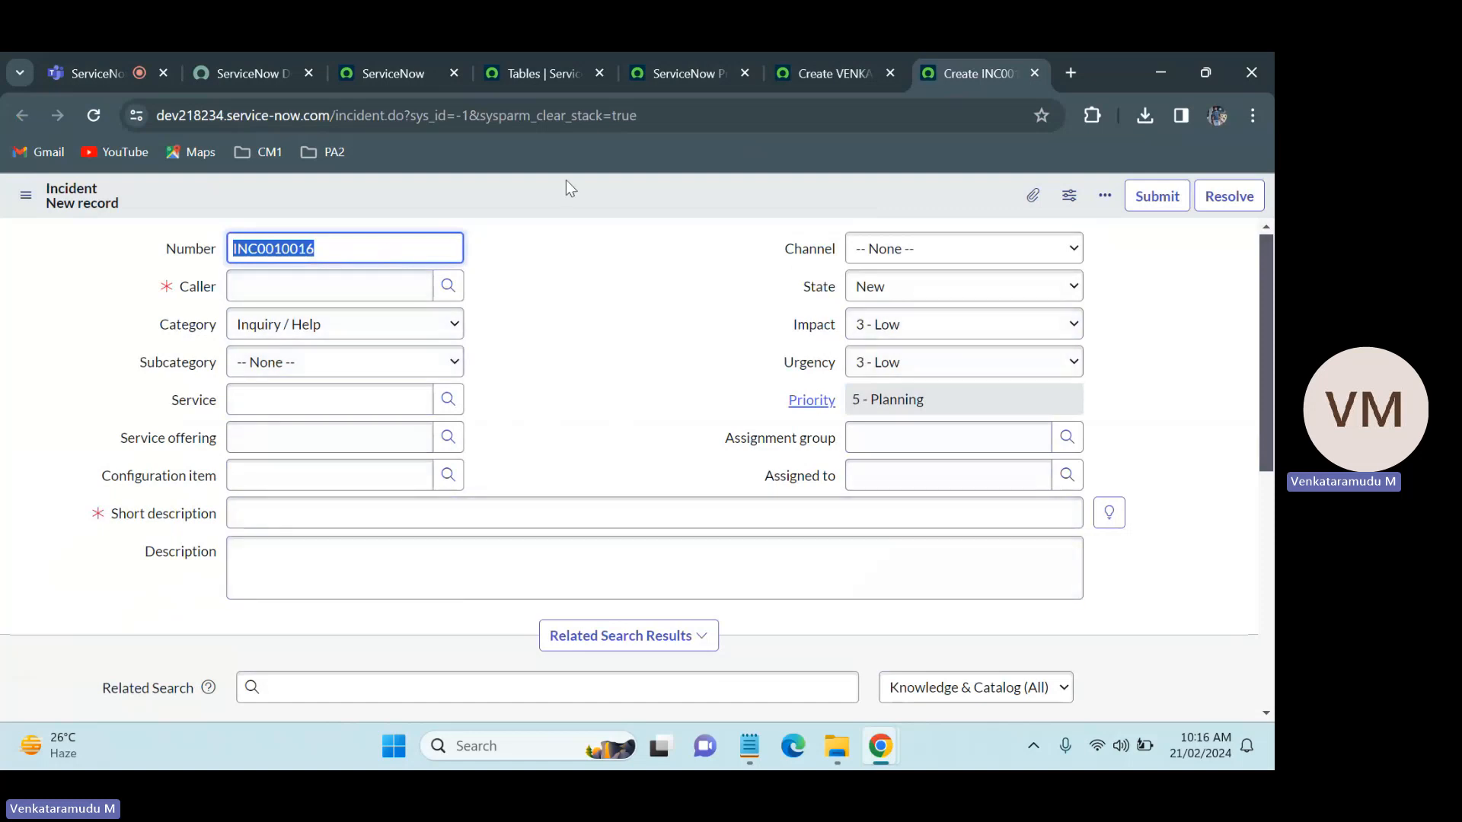
left_click(825, 54)
Step: Start a new row below Short Discription in the ServiceNow Practice table's column list
left_click(710, 54)
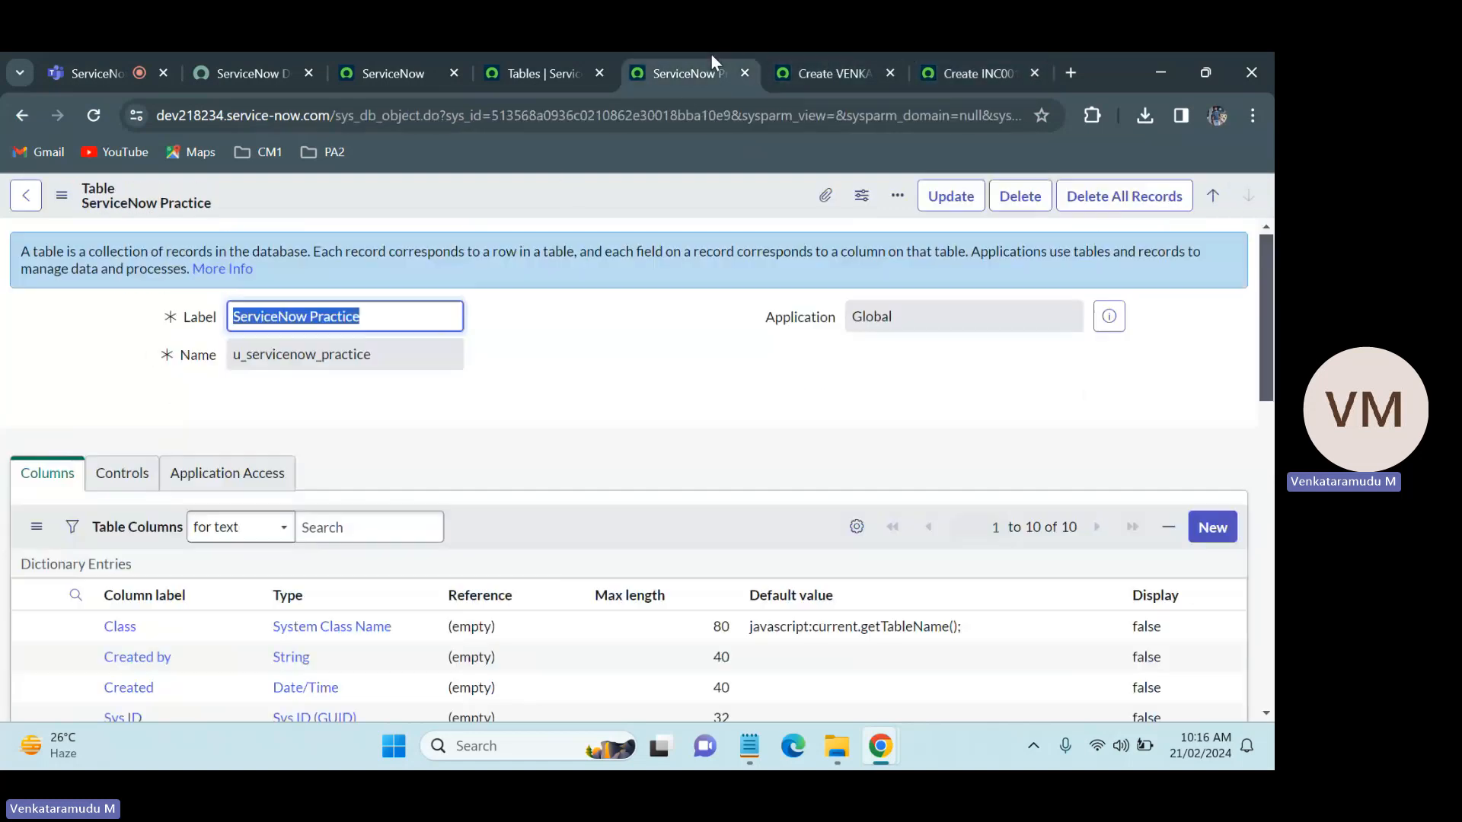
scroll(1271, 313, "down", 7)
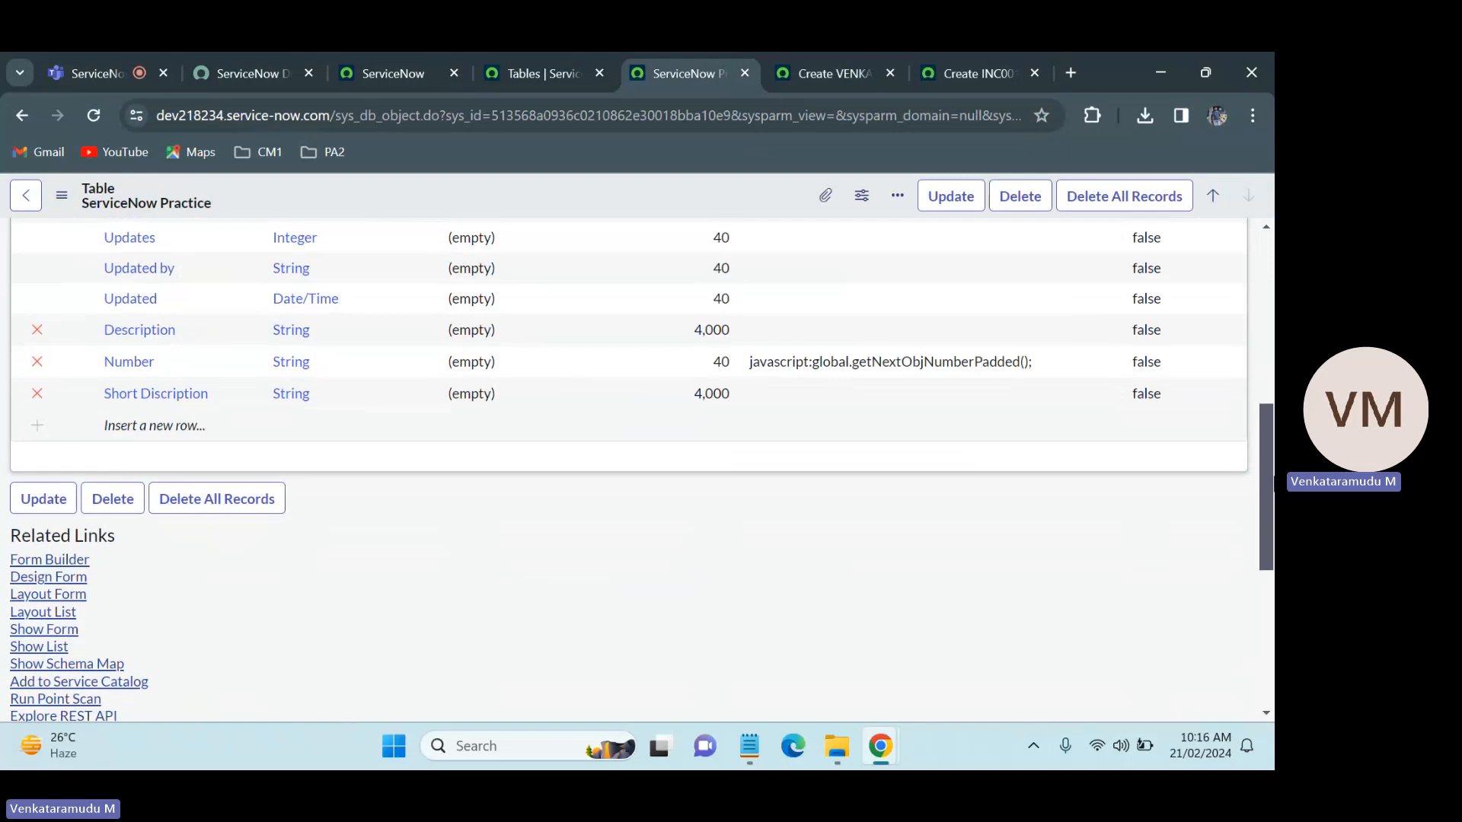
left_click(155, 421)
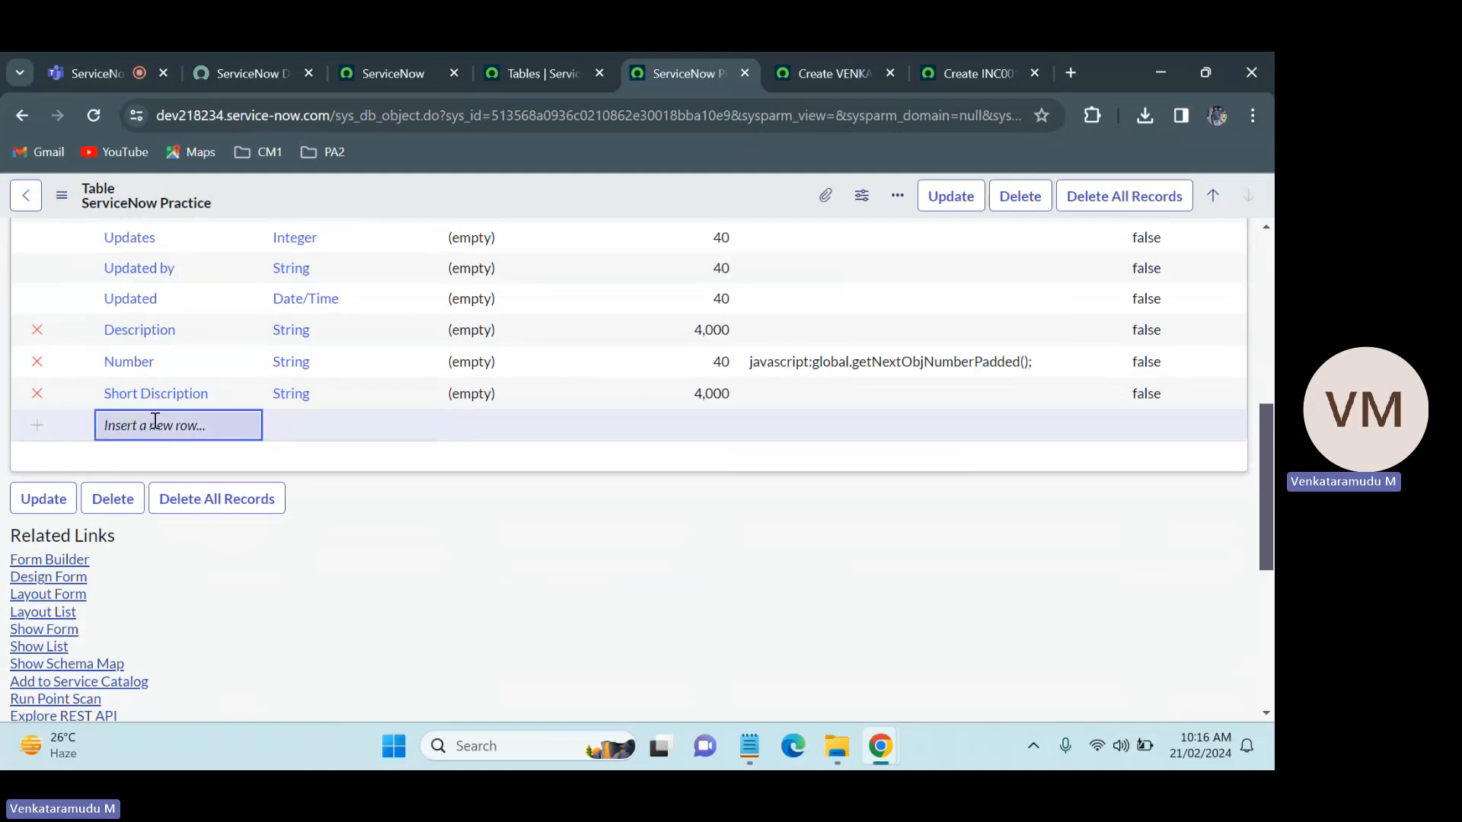
Step: Examine which fields the new Incident form has that the ServiceNow Practice record form lacks, starting from the Number field
left_click(1020, 53)
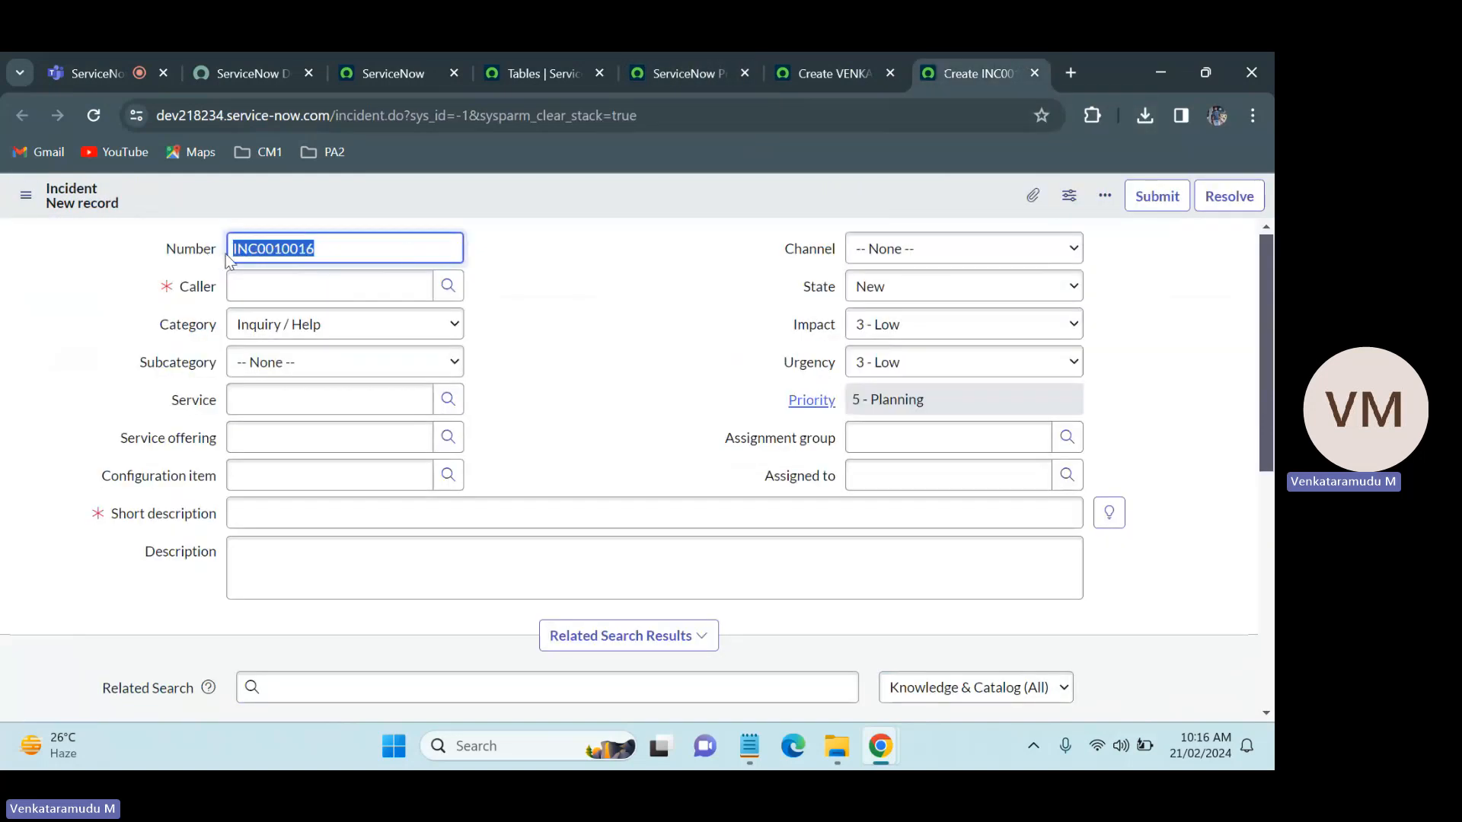
left_click(819, 55)
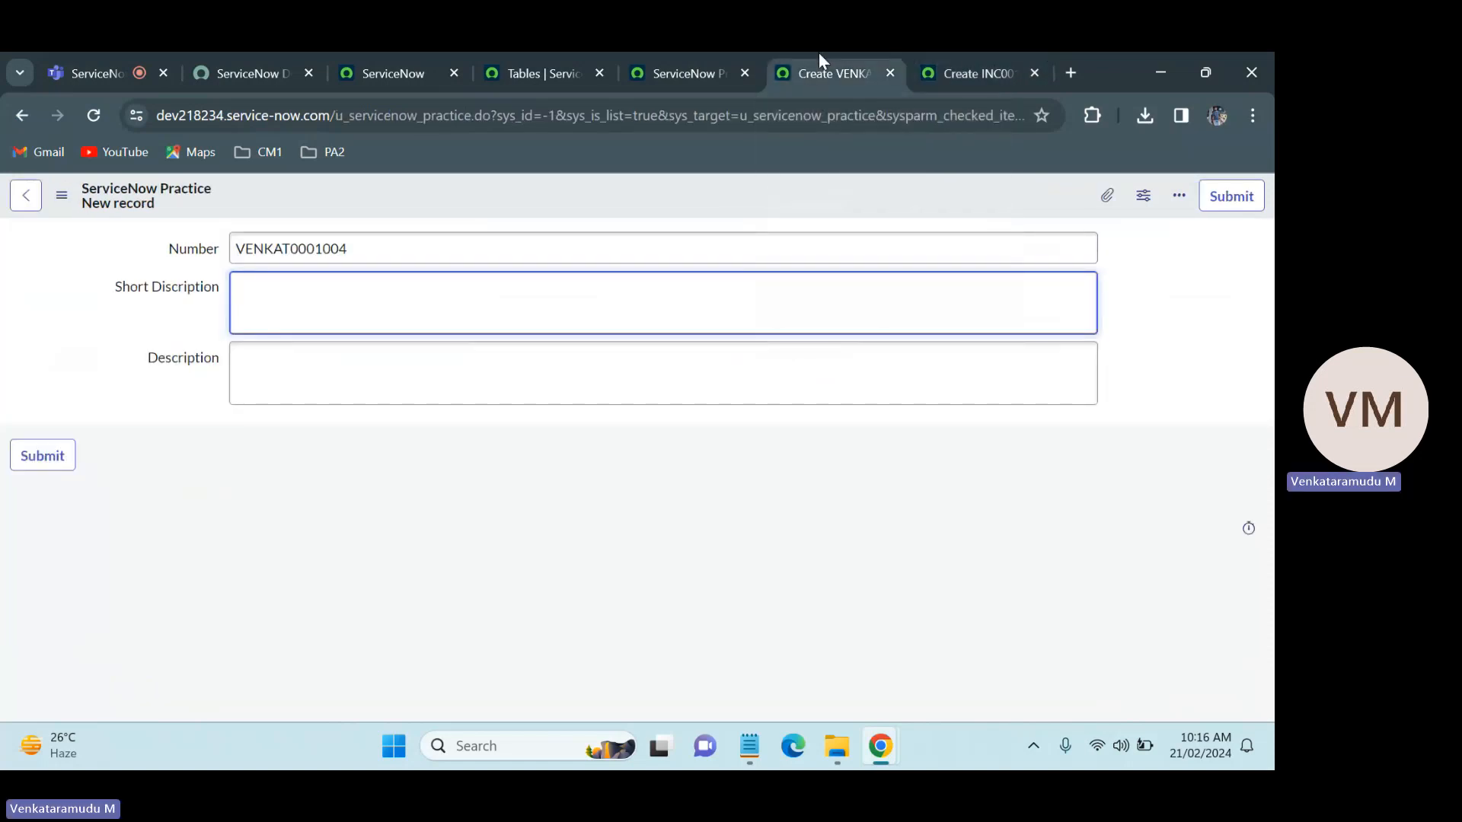
left_click(948, 54)
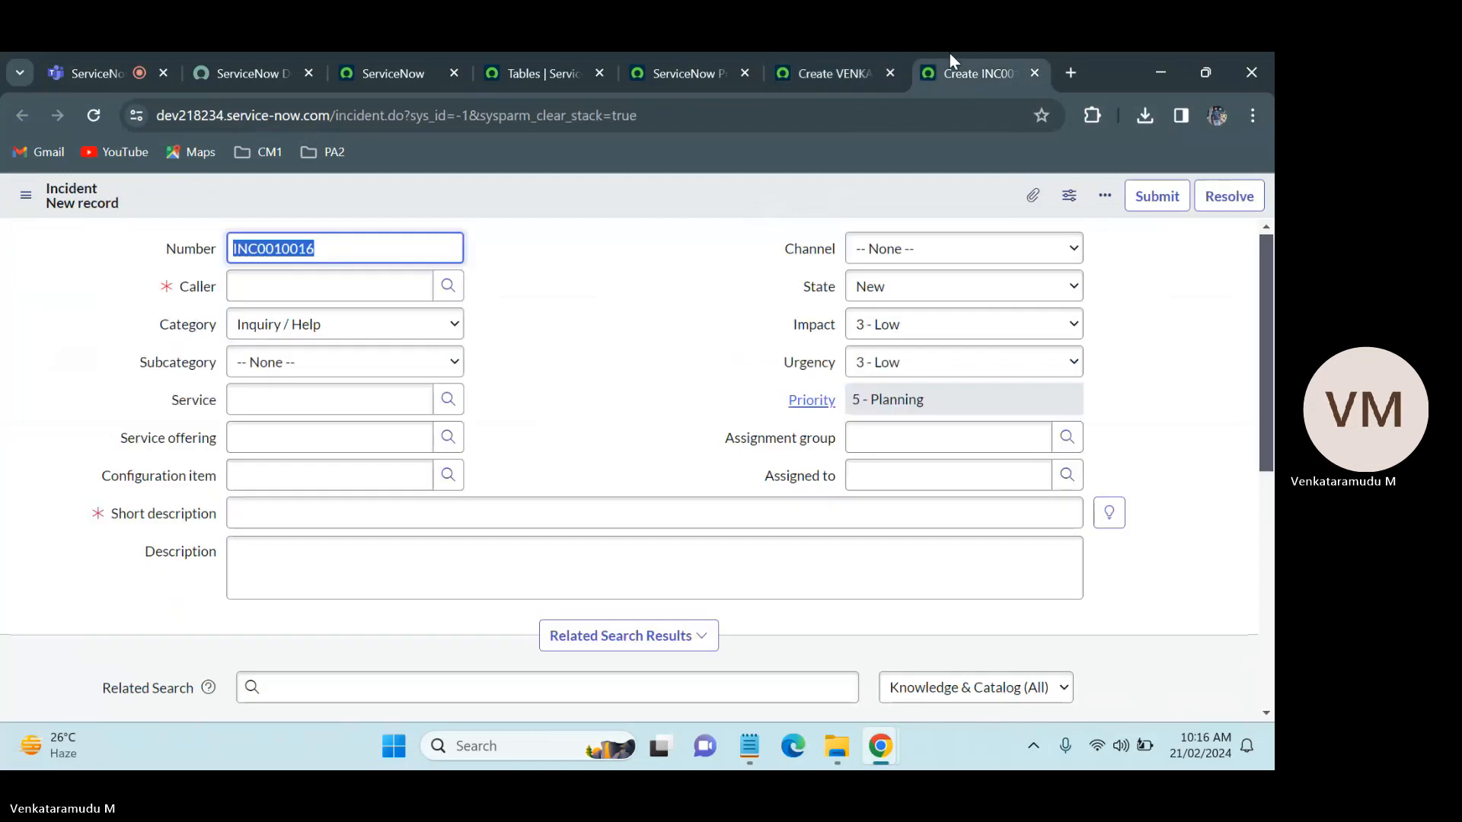
left_click(814, 53)
left_click(942, 53)
left_click(789, 59)
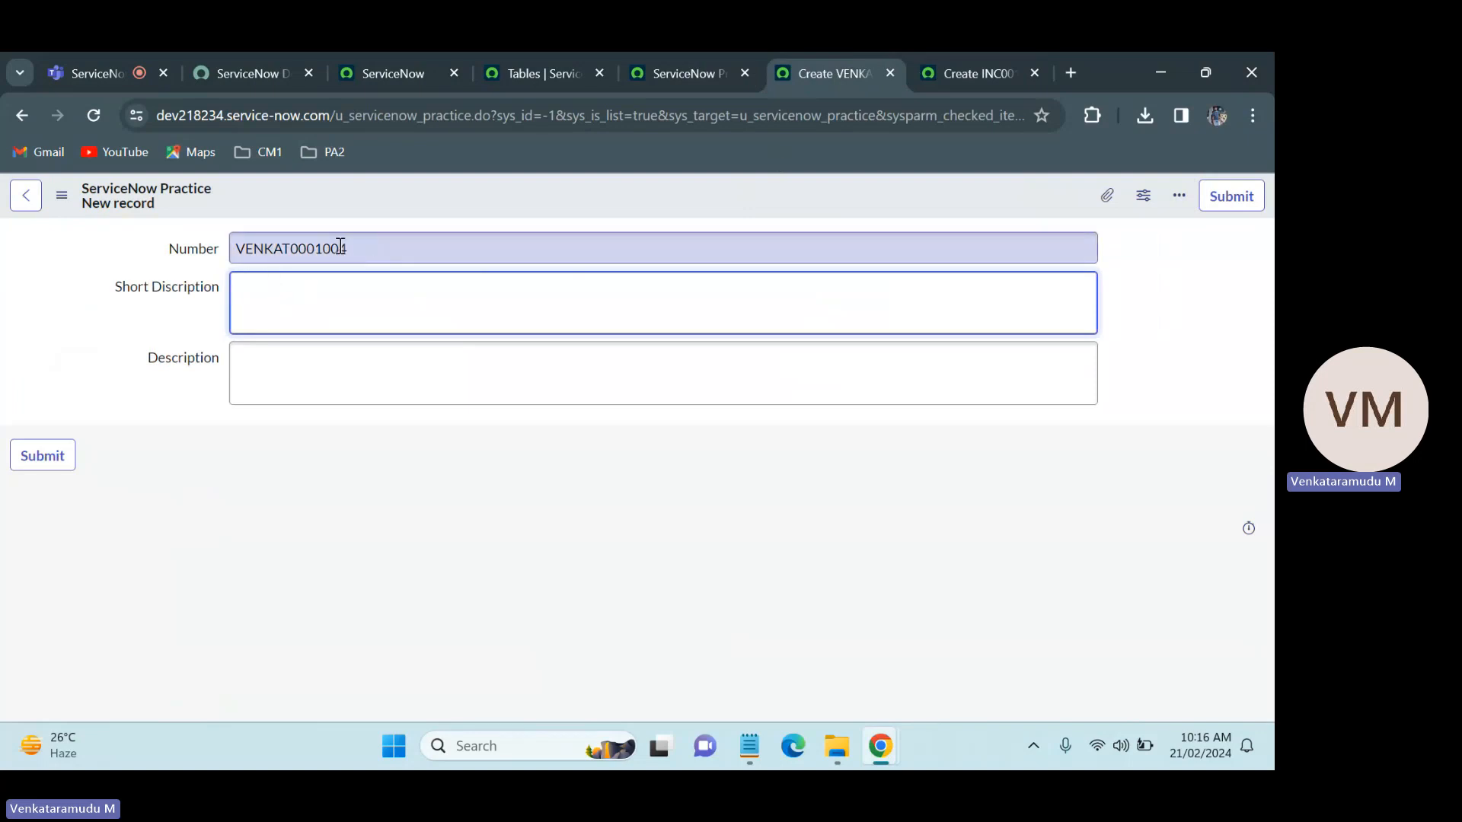
left_click(962, 52)
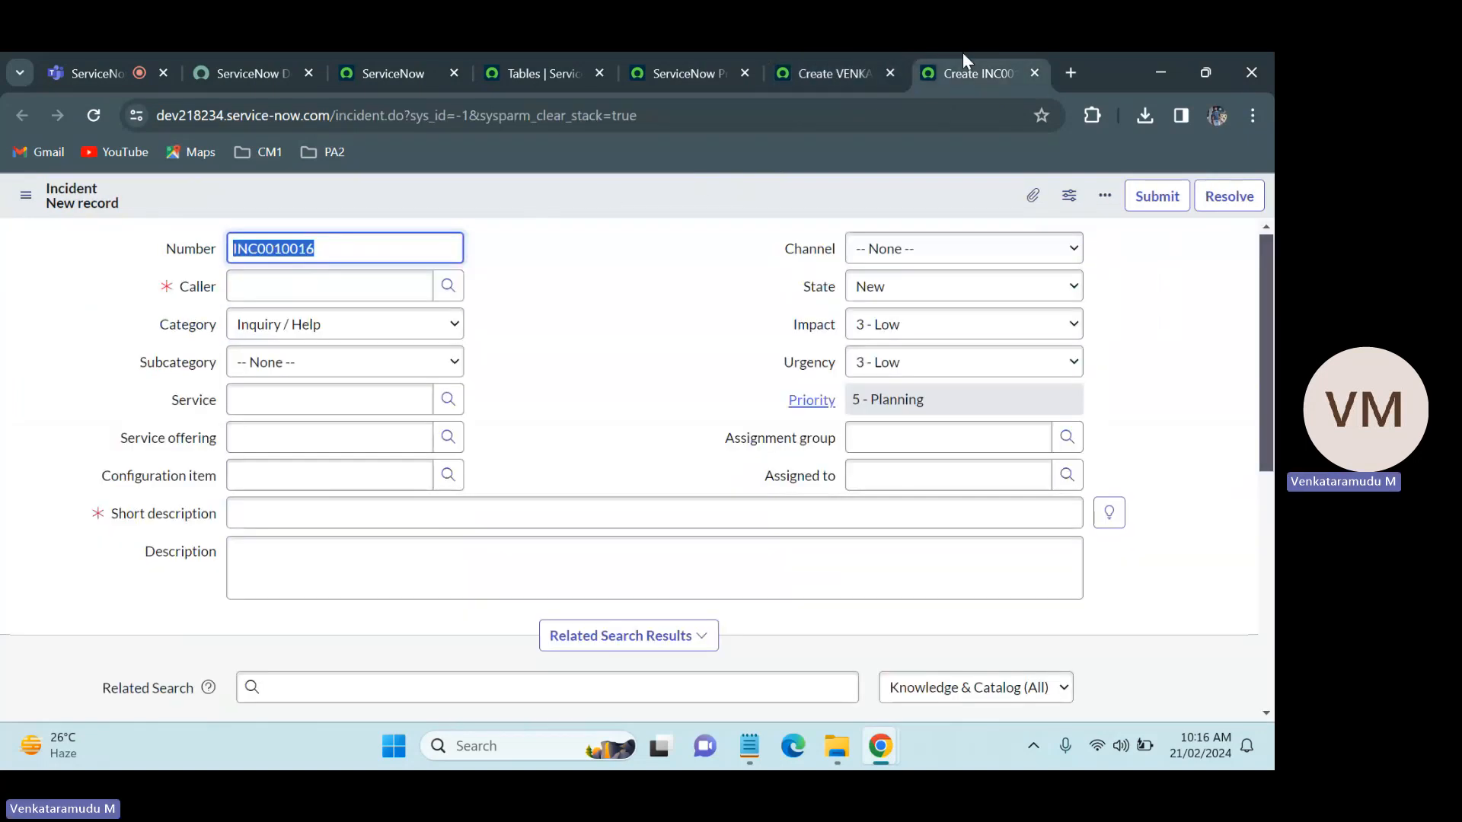
left_click(778, 52)
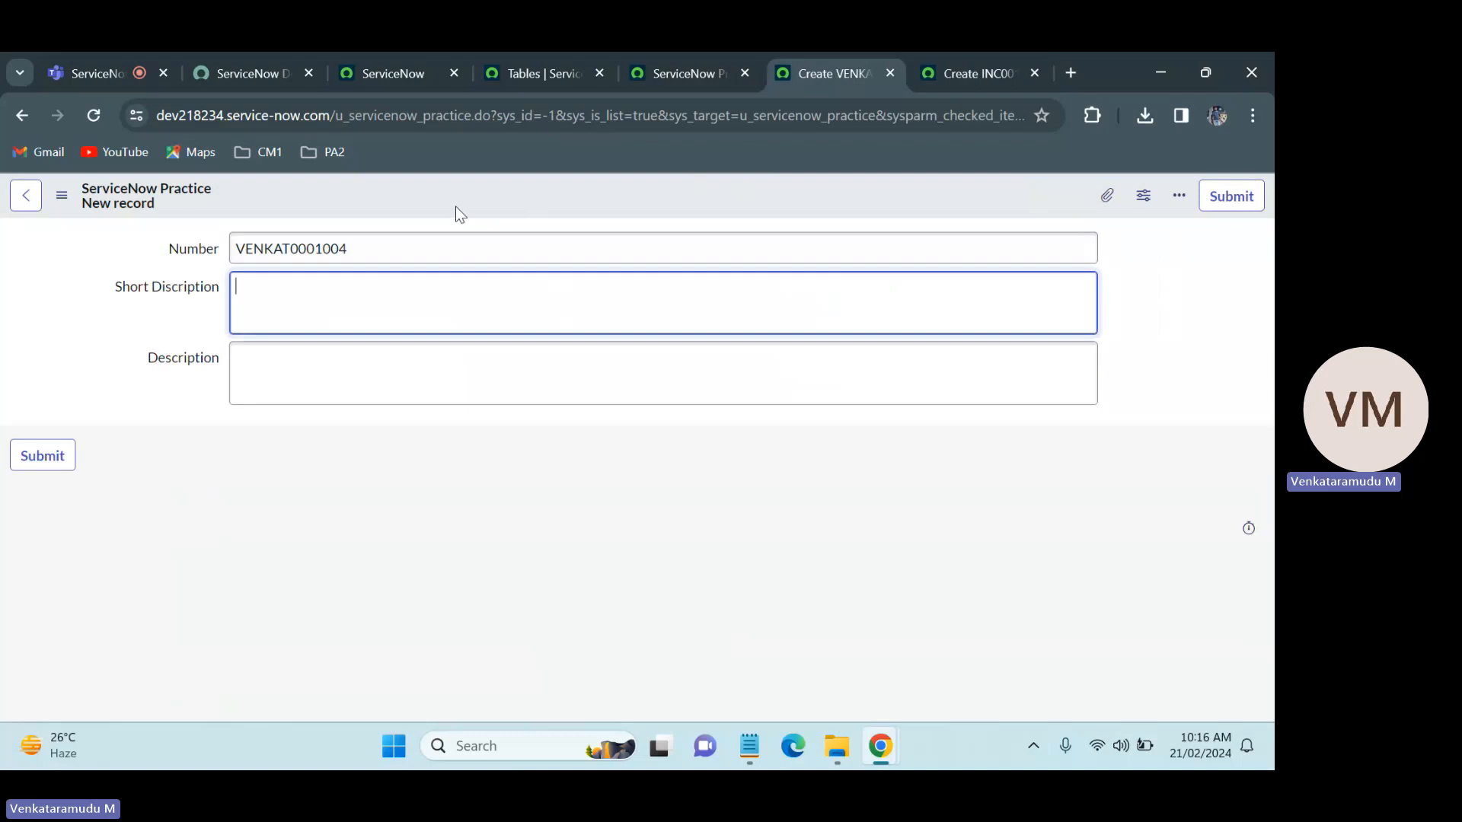
Step: Cancel the empty new row in the ServiceNow Practice table's column list and review the existing columns
left_click(631, 53)
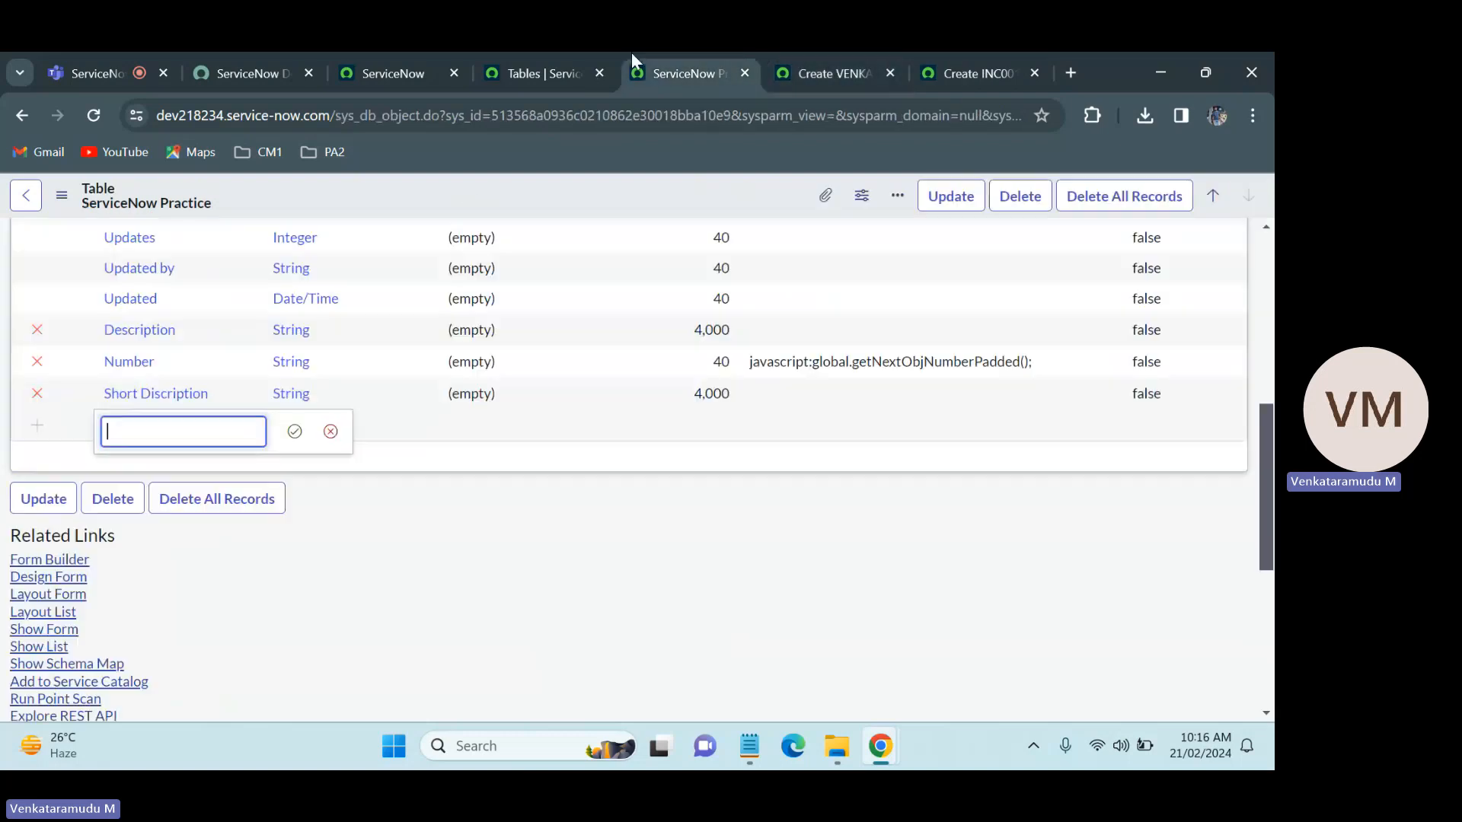
left_click(330, 431)
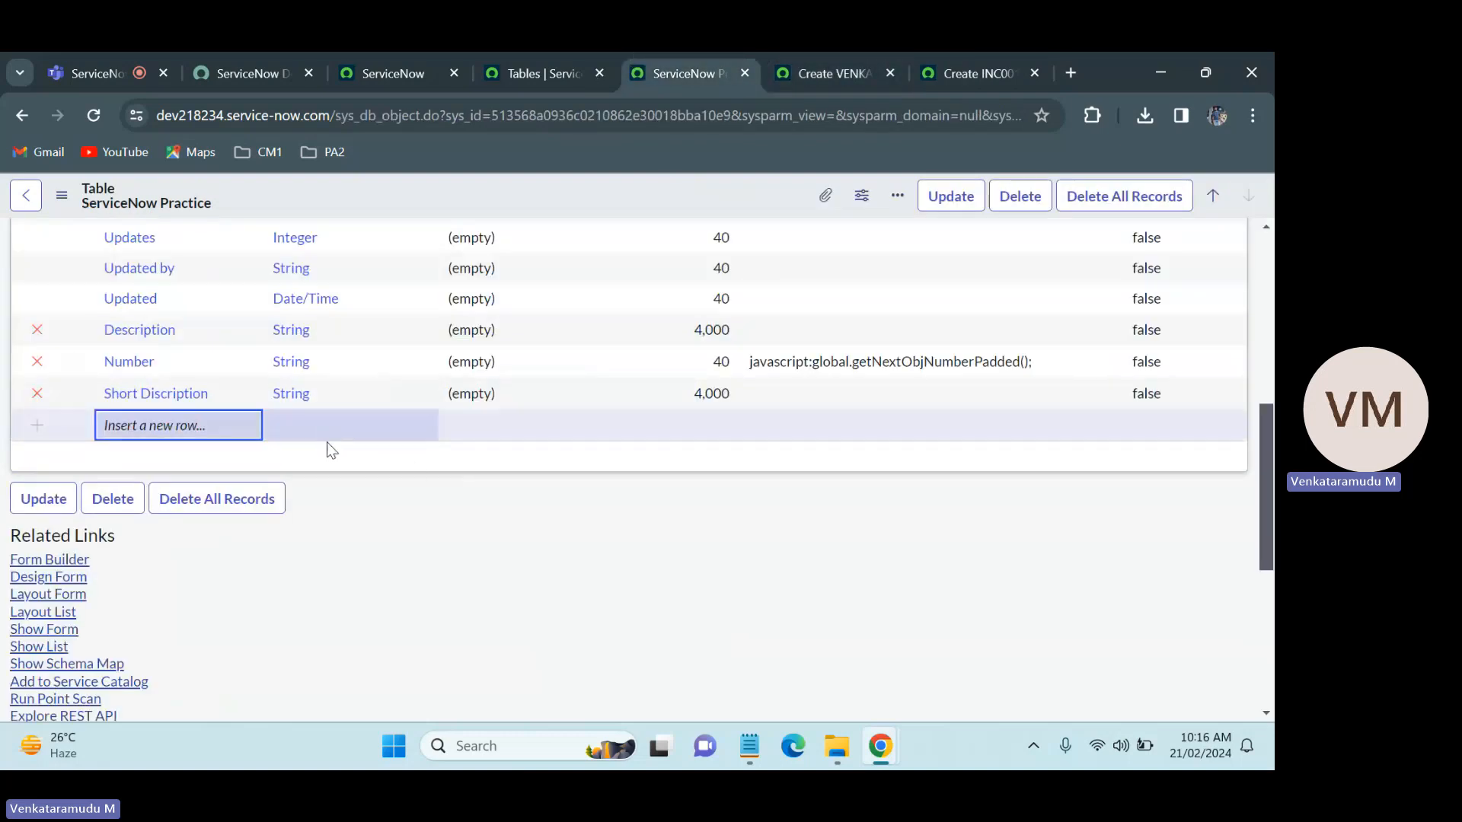
scroll(1226, 320, "up", 3)
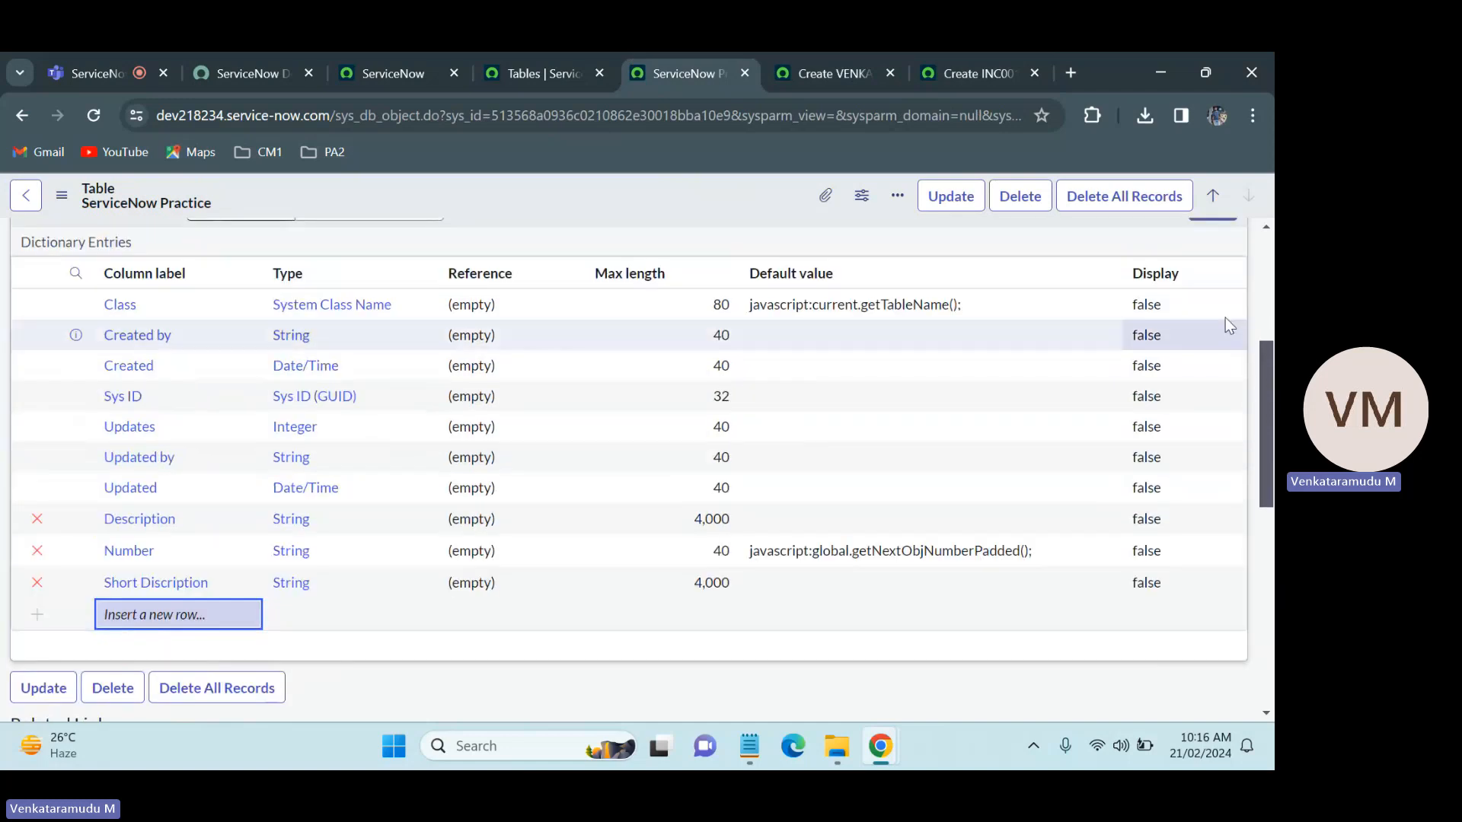
scroll(1214, 435, "up", 3)
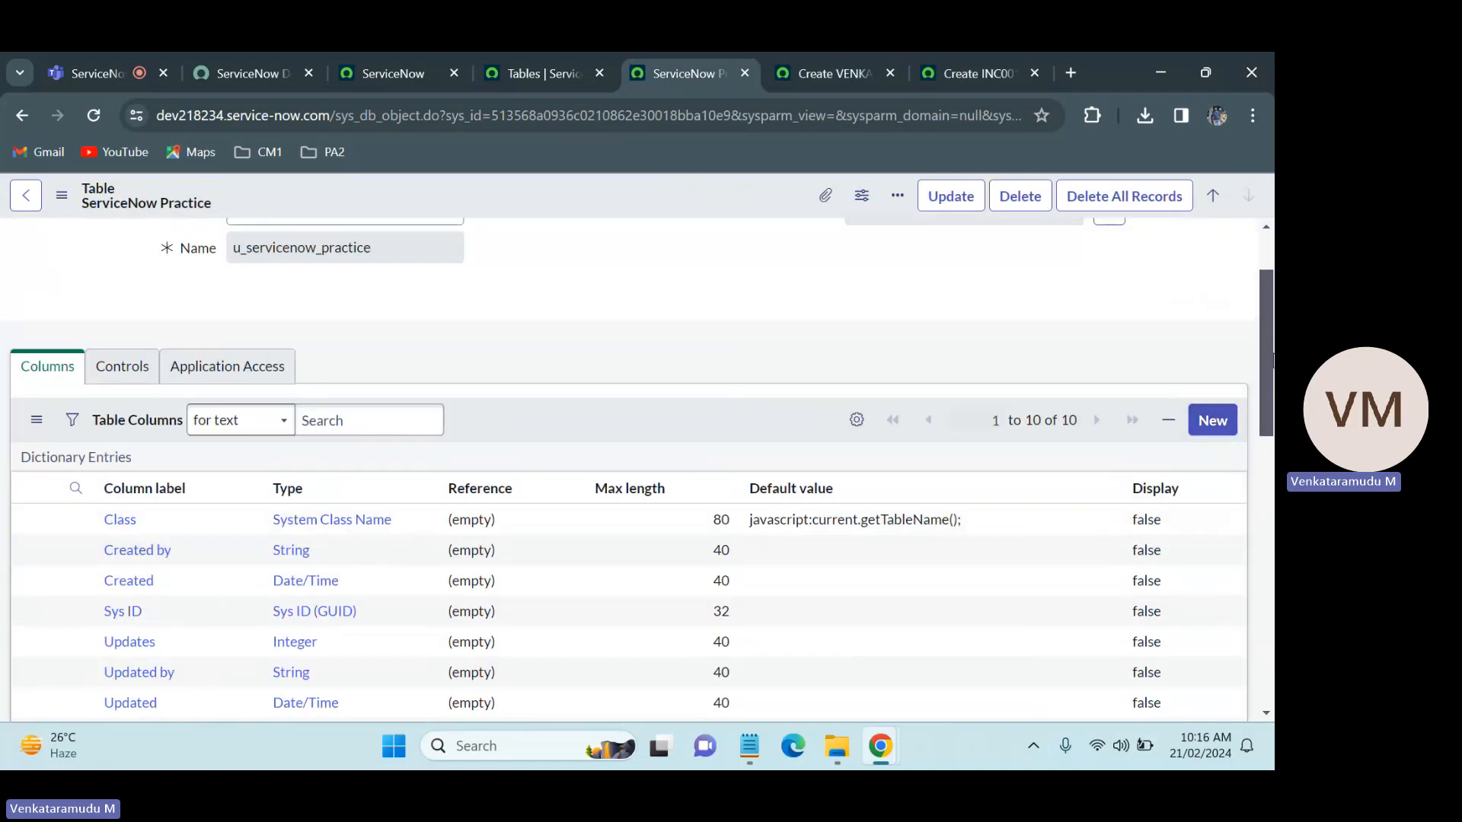
scroll(512, 567, "down", 4)
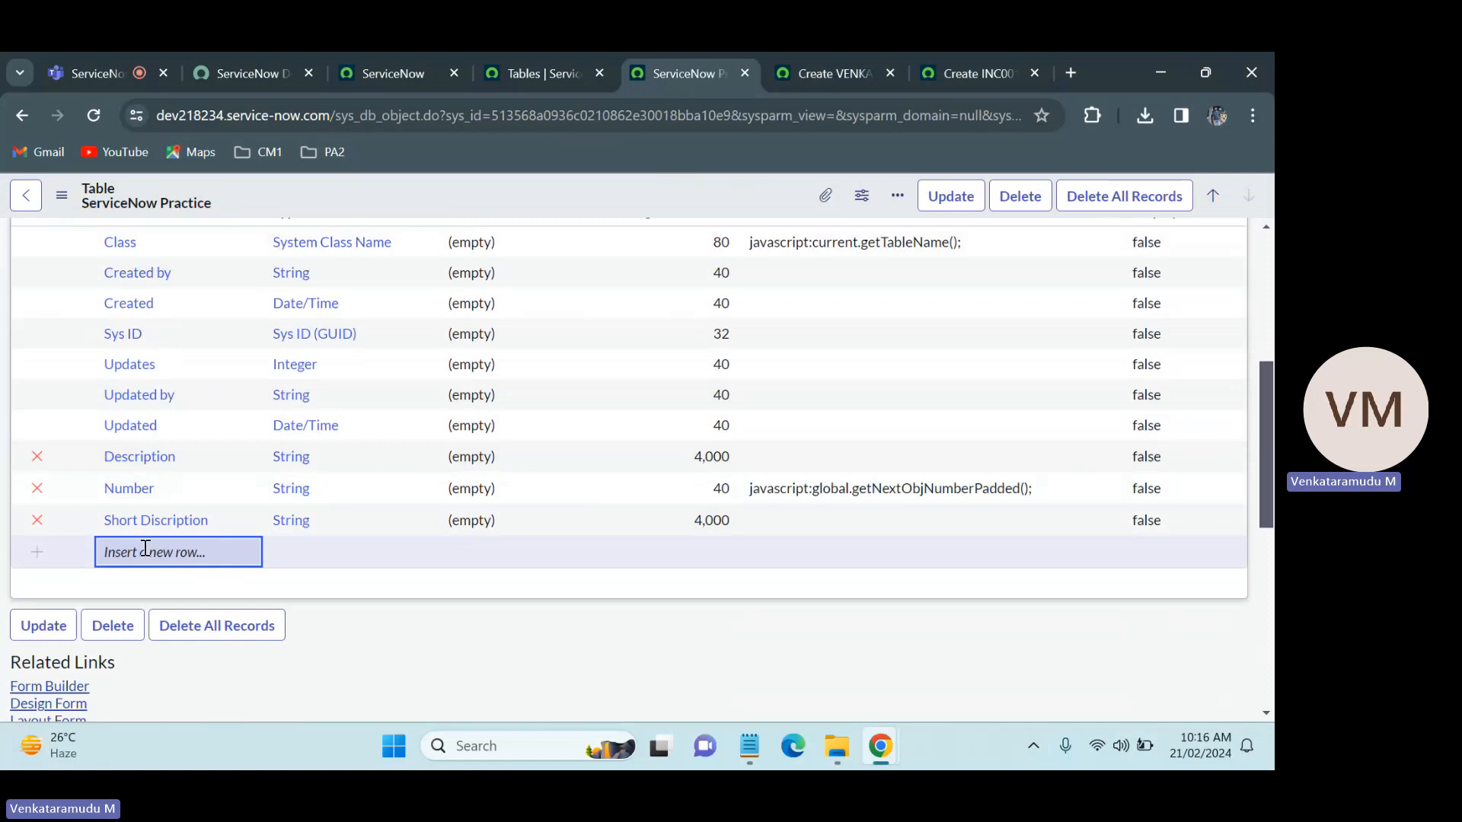
Step: Open the form layout configuration for the ServiceNow Practice new record form
left_click(850, 60)
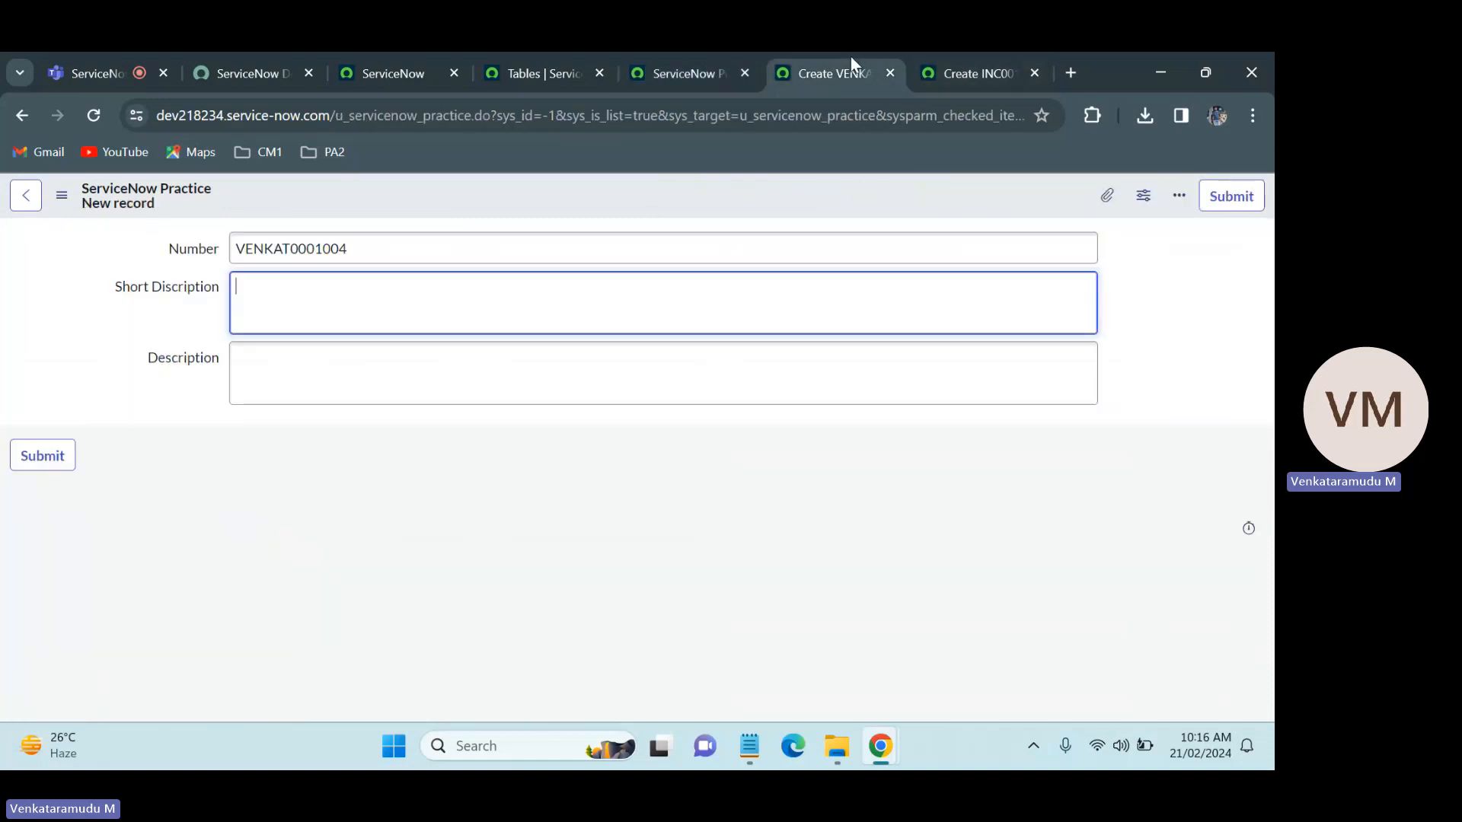
right_click(558, 187)
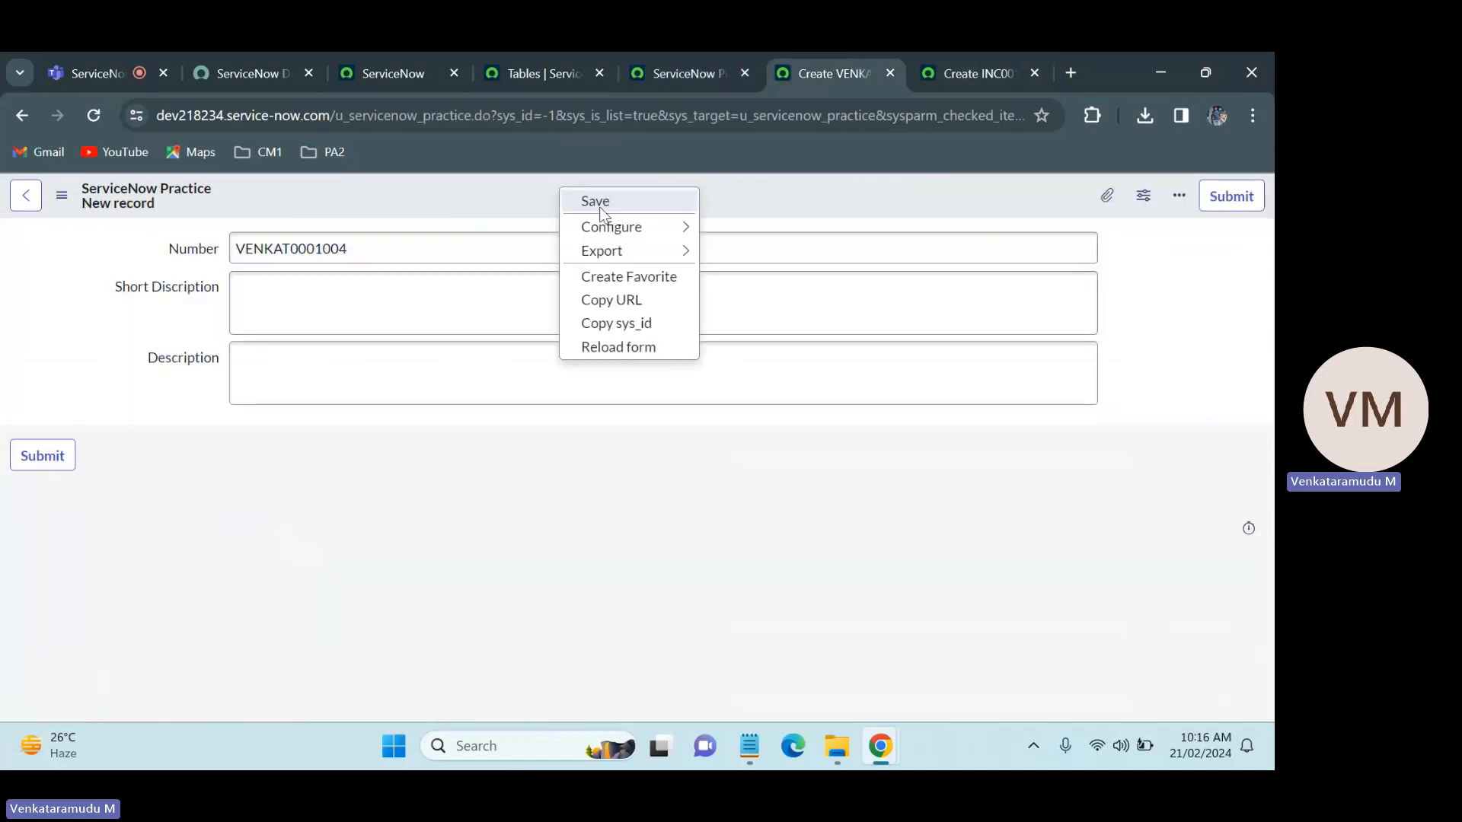
mouse_move(612, 227)
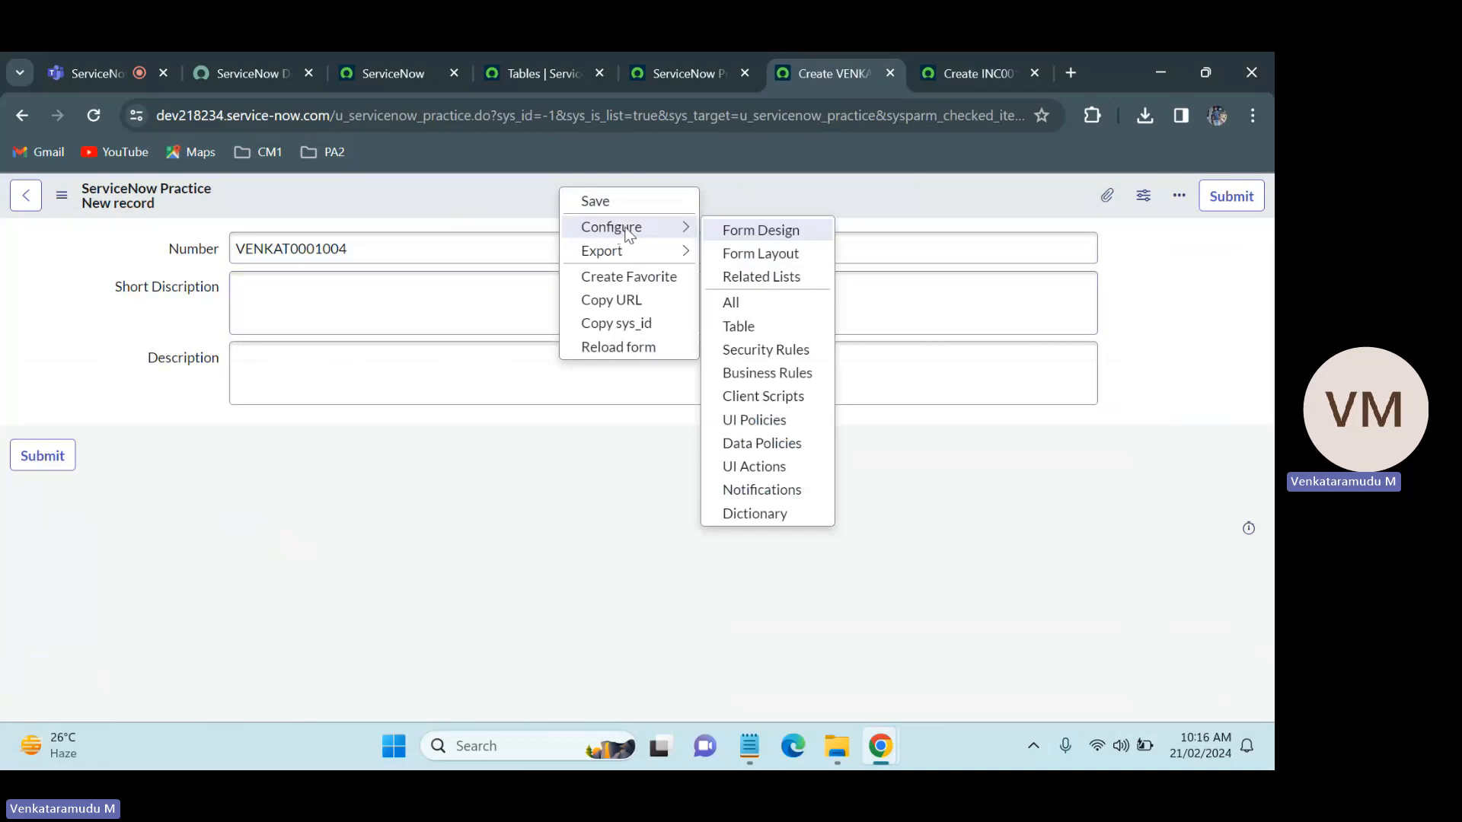
left_click(758, 253)
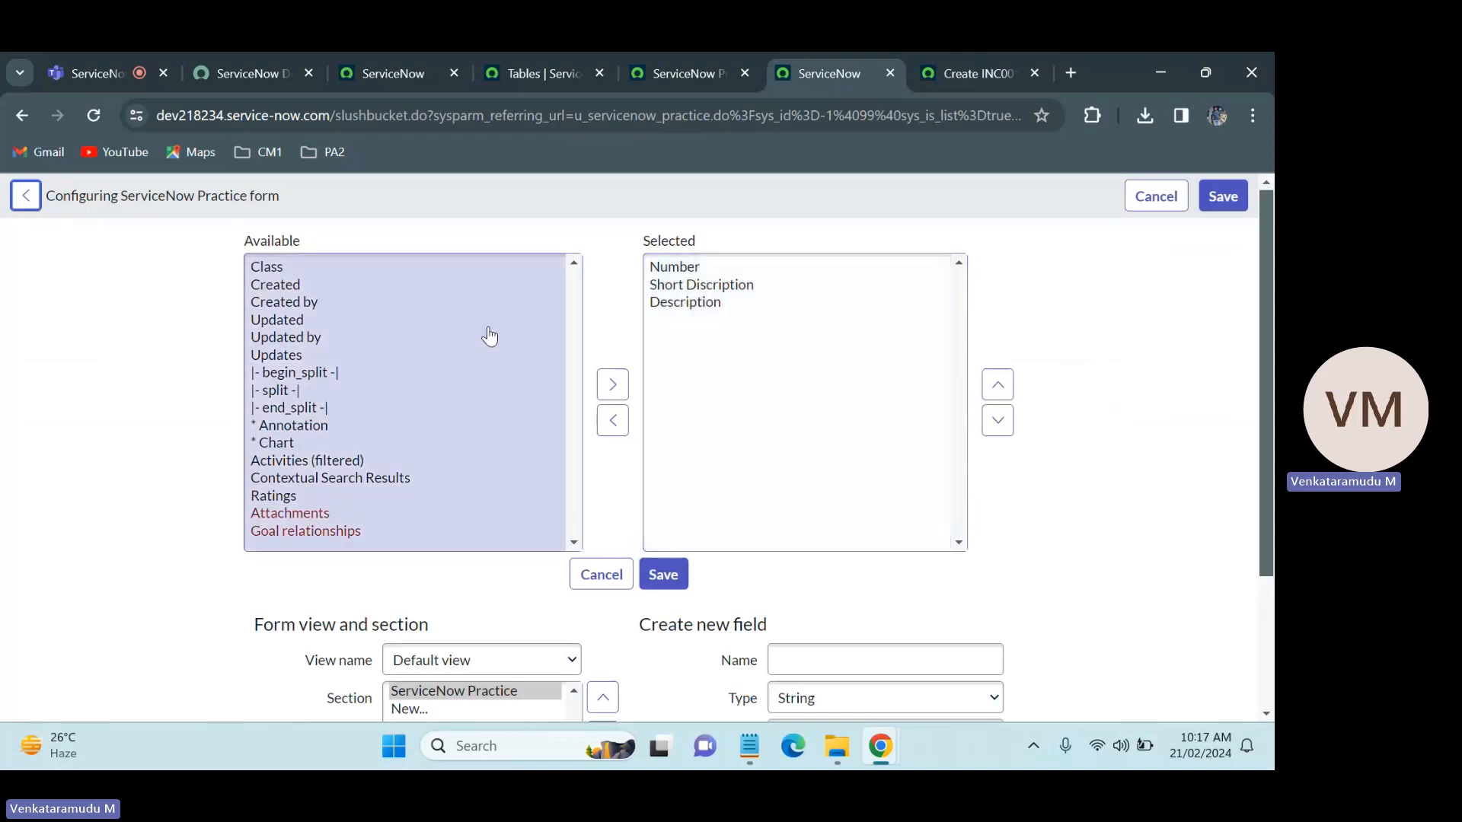
Step: Name the new field Caller in the ServiceNow Practice form layout and bring up its type choices
left_click(838, 660)
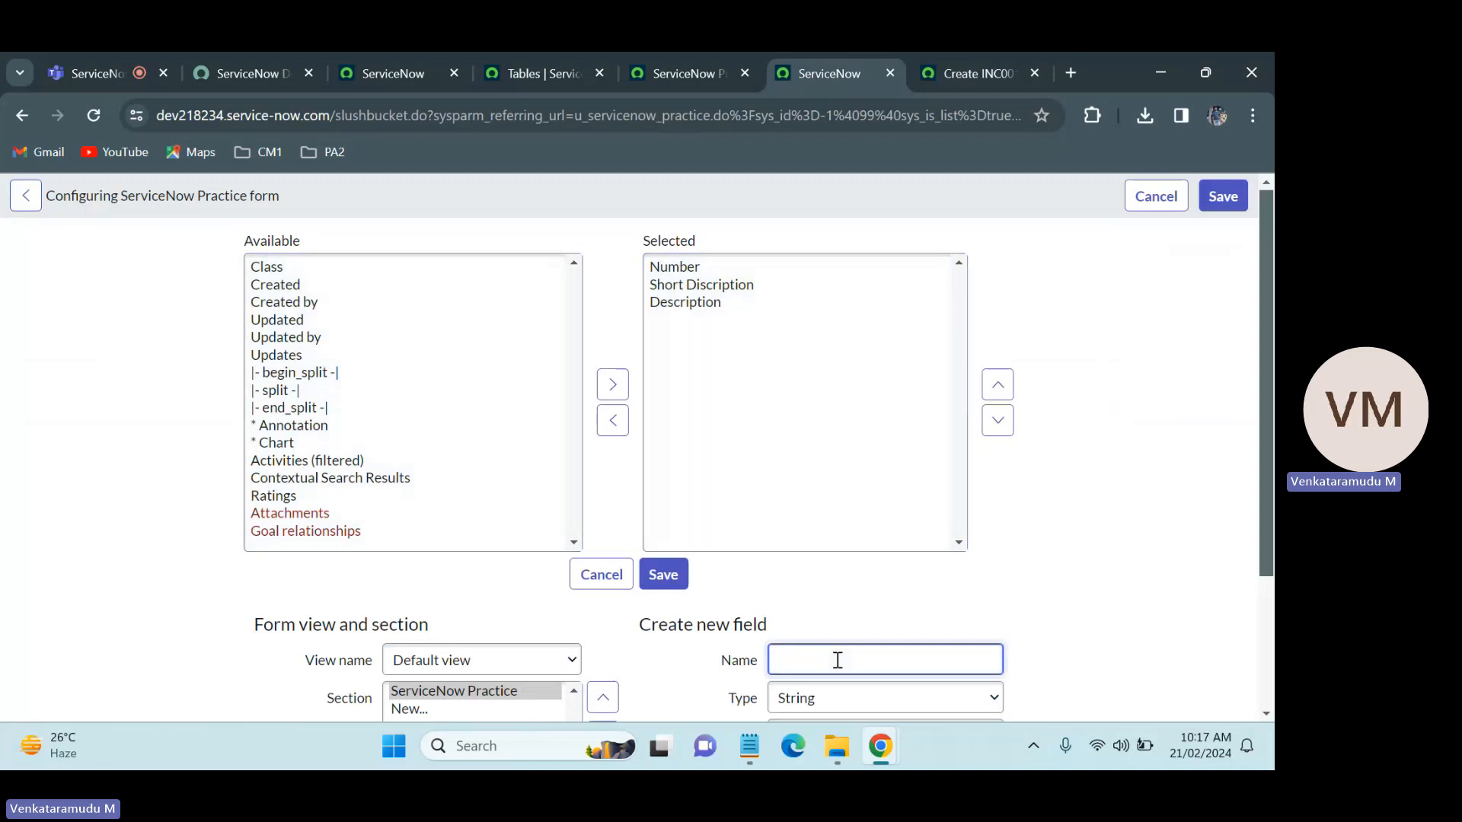
type("Caller")
scroll(1122, 551, "down", 1)
scroll(490, 614, "down", 2)
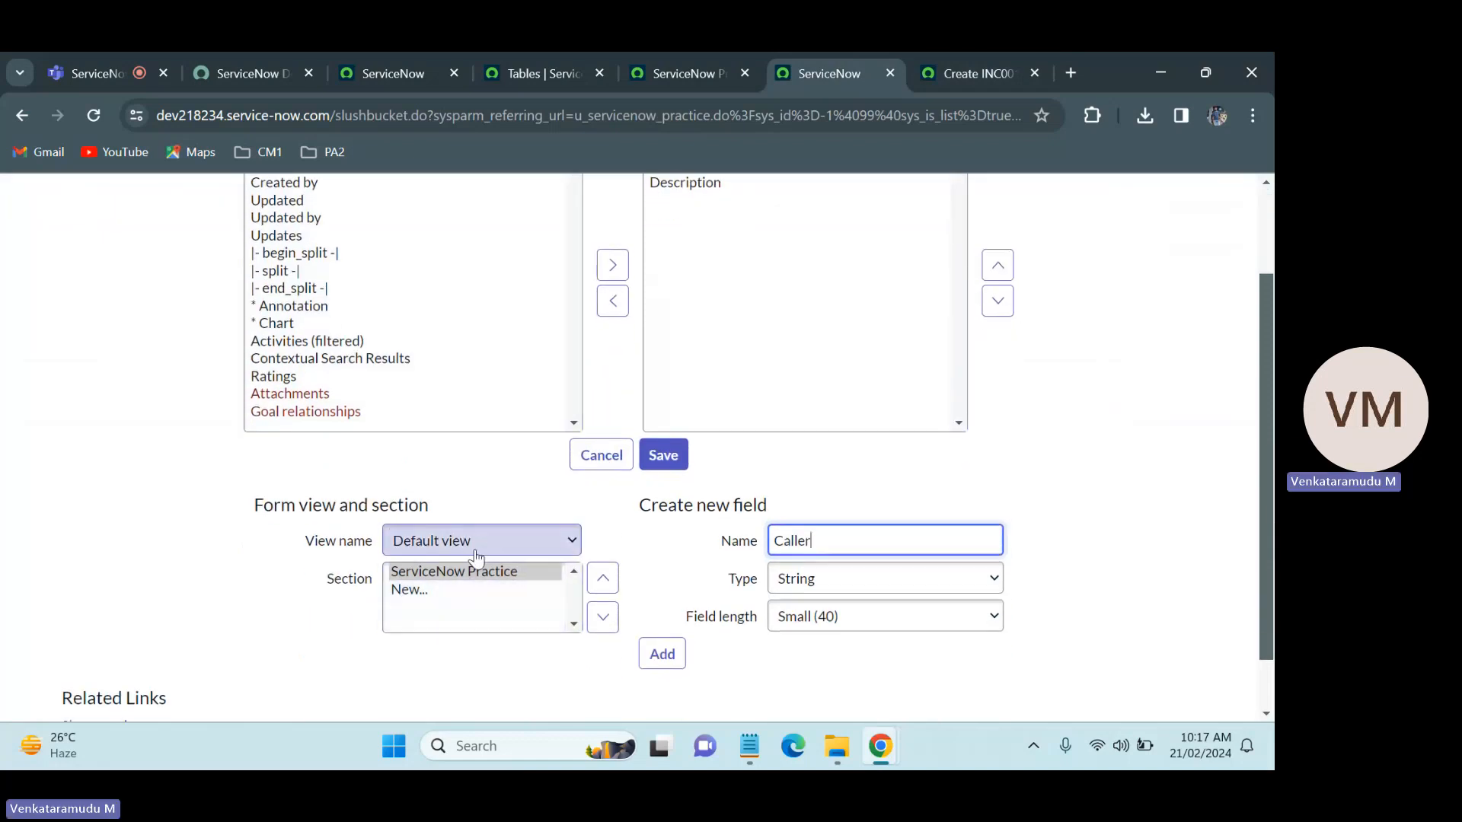
left_click(800, 576)
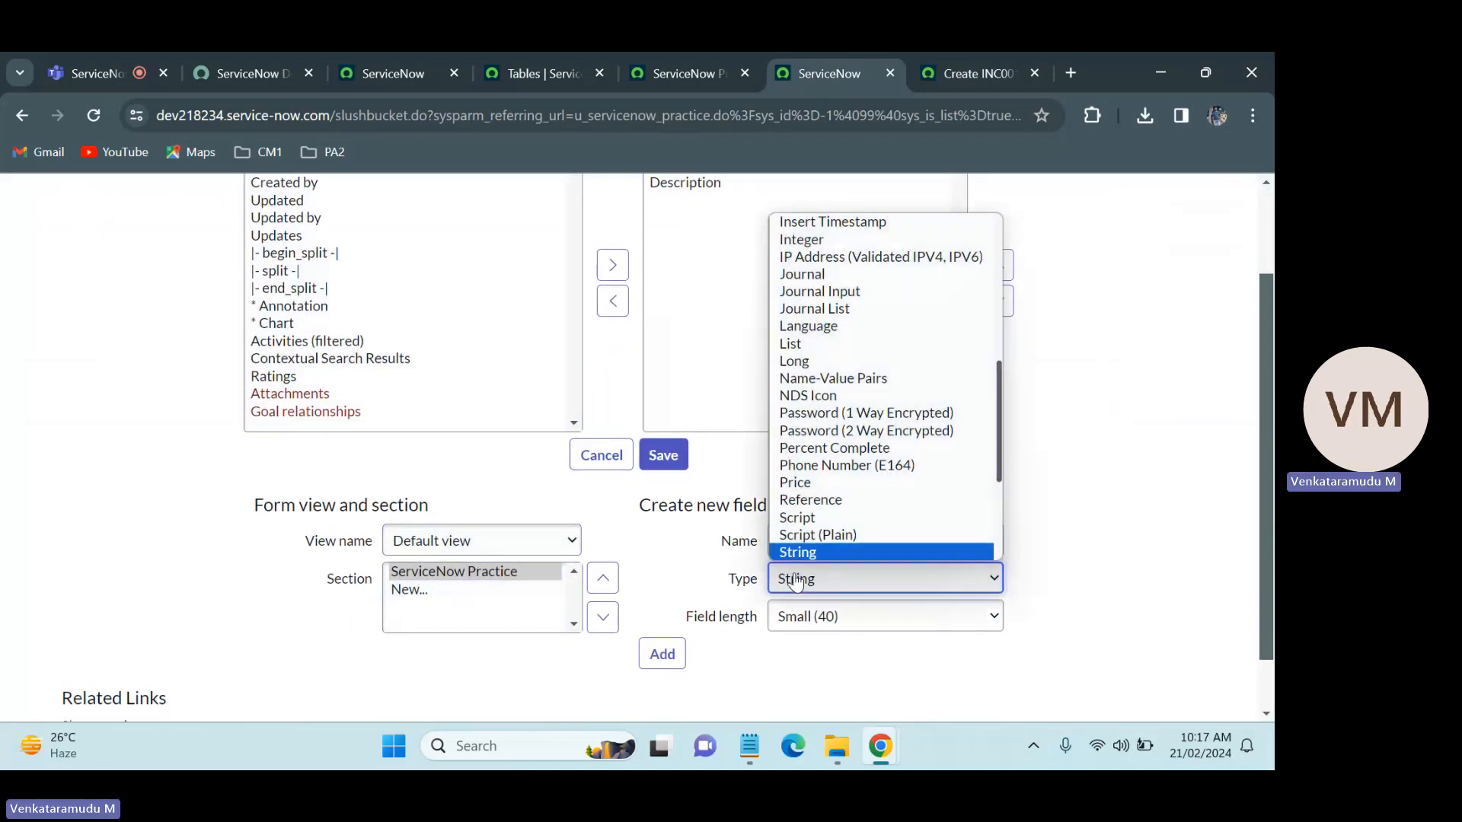
Step: Examine how the Caller field looks up users on the new Incident form, then return to the form layout configuration
left_click(967, 73)
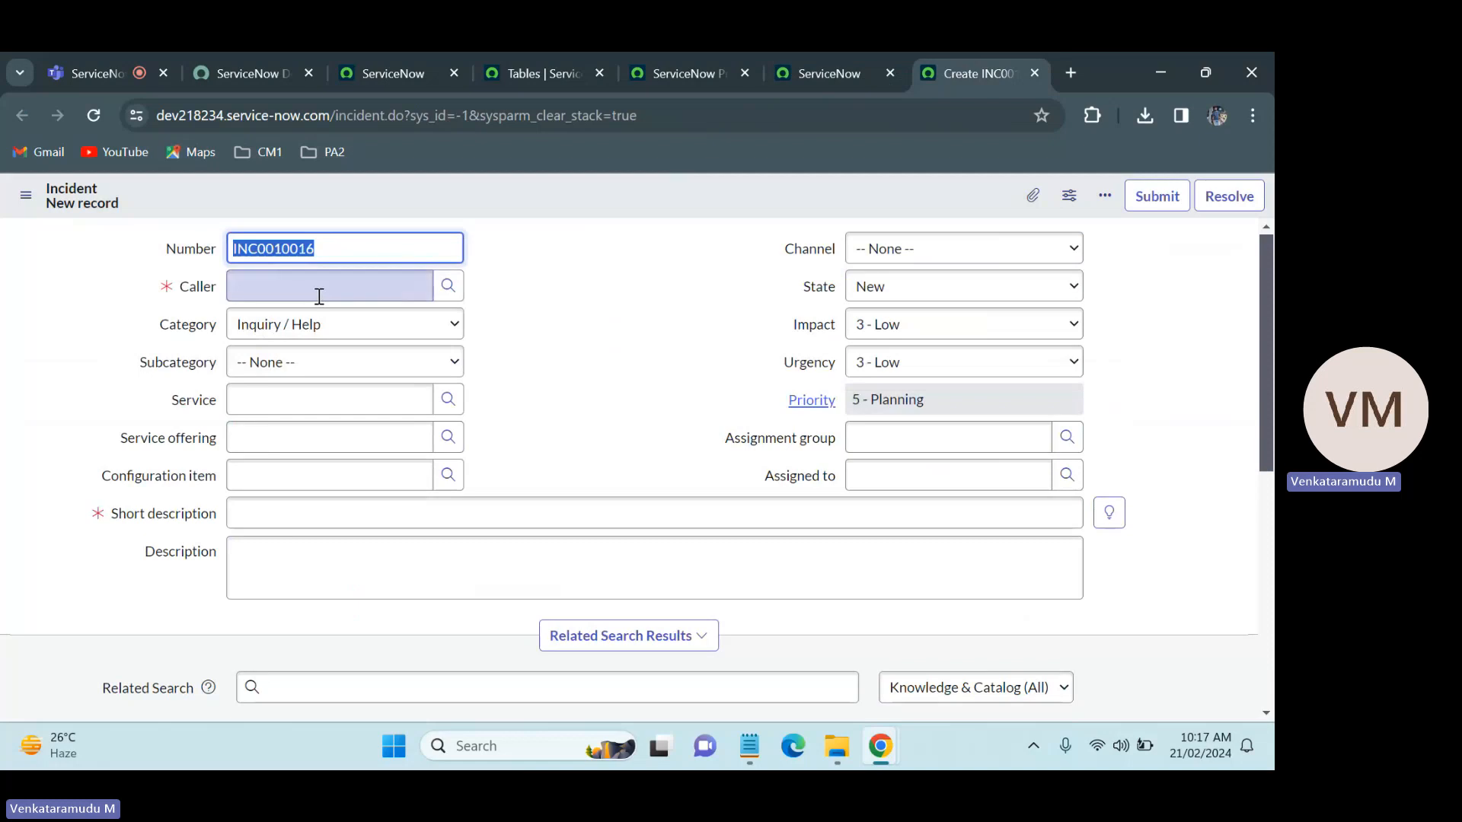
left_click(537, 255)
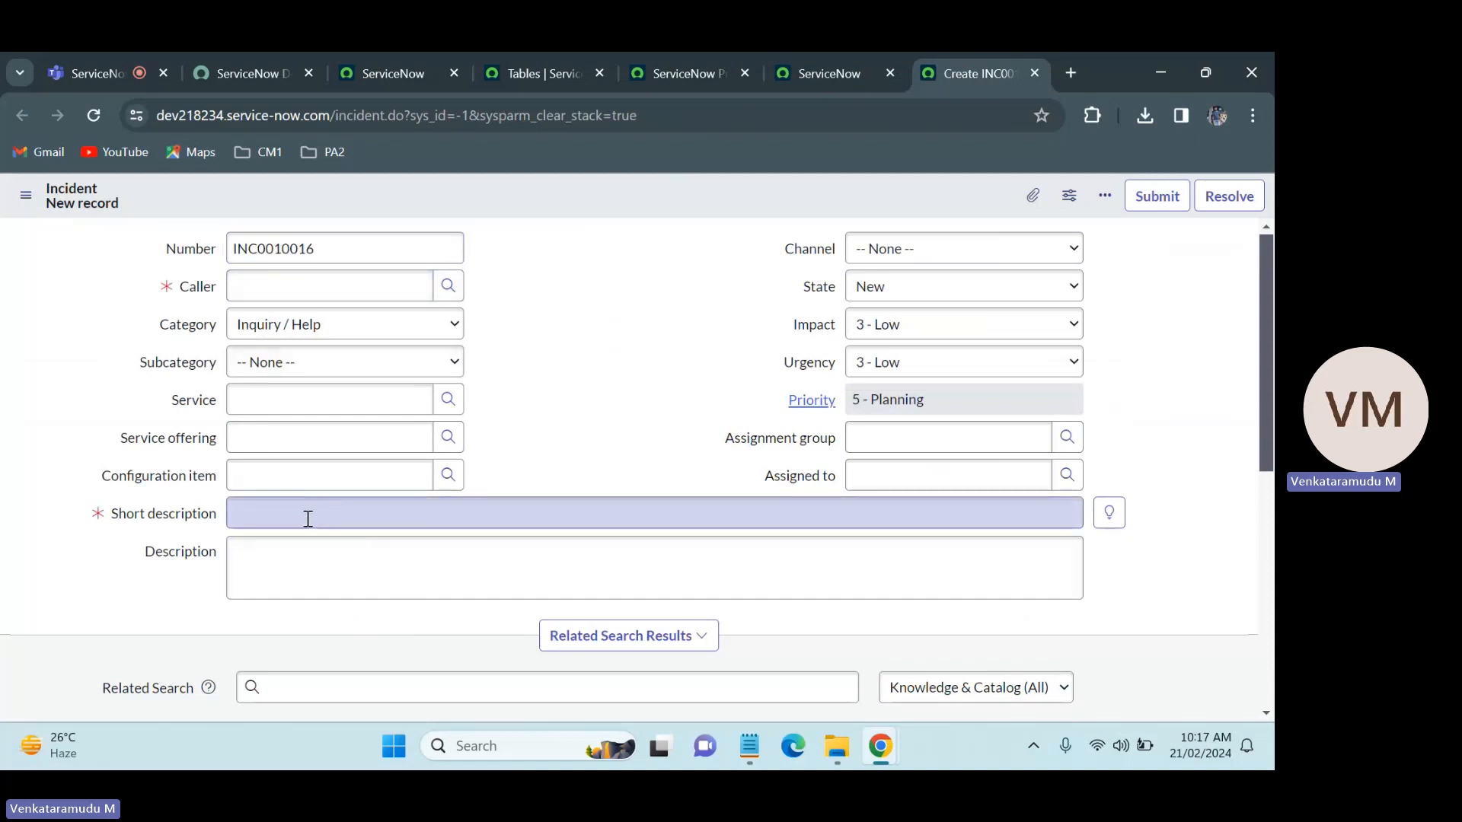
left_click(369, 285)
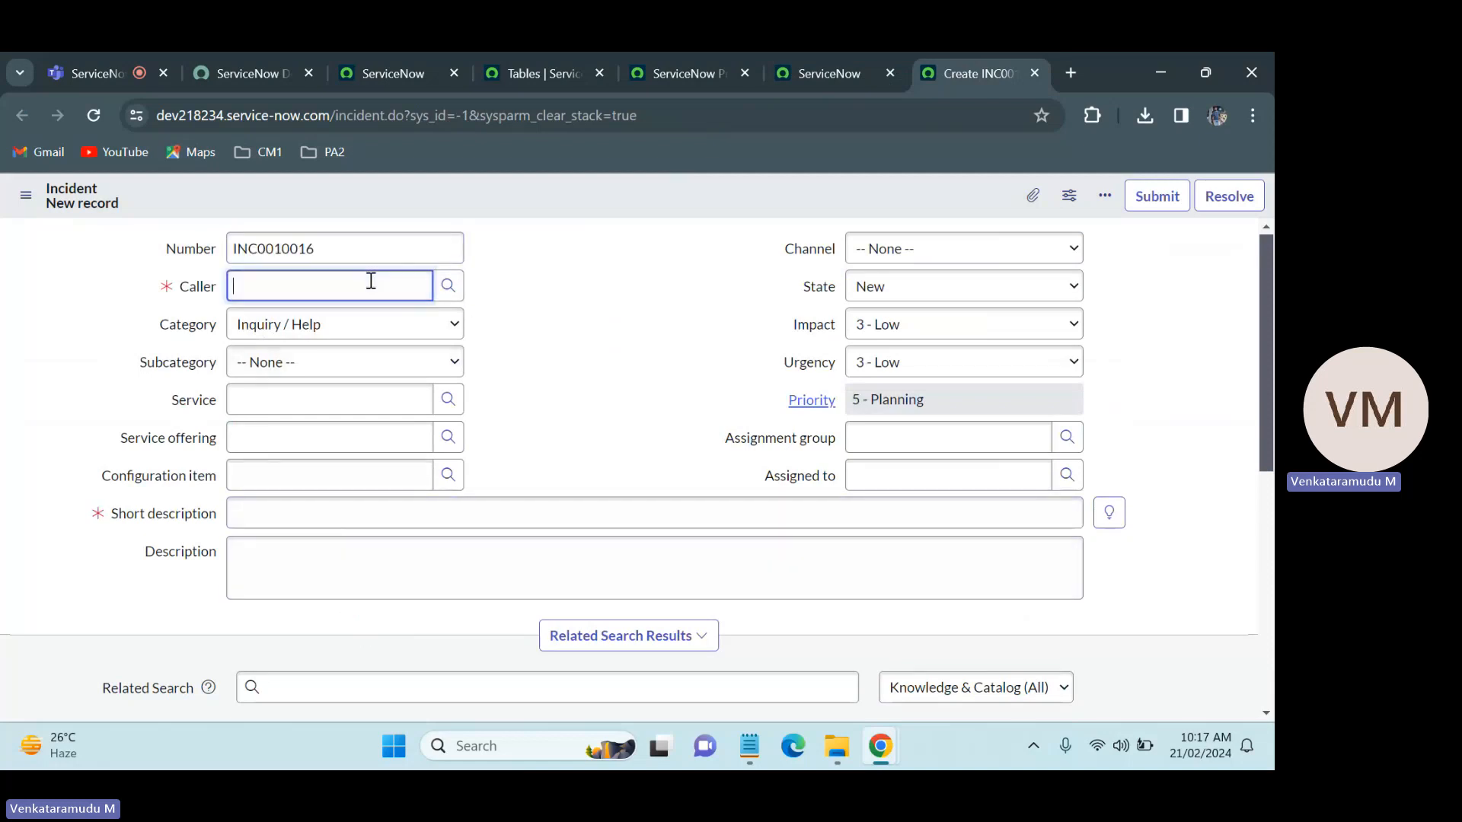
left_click(448, 285)
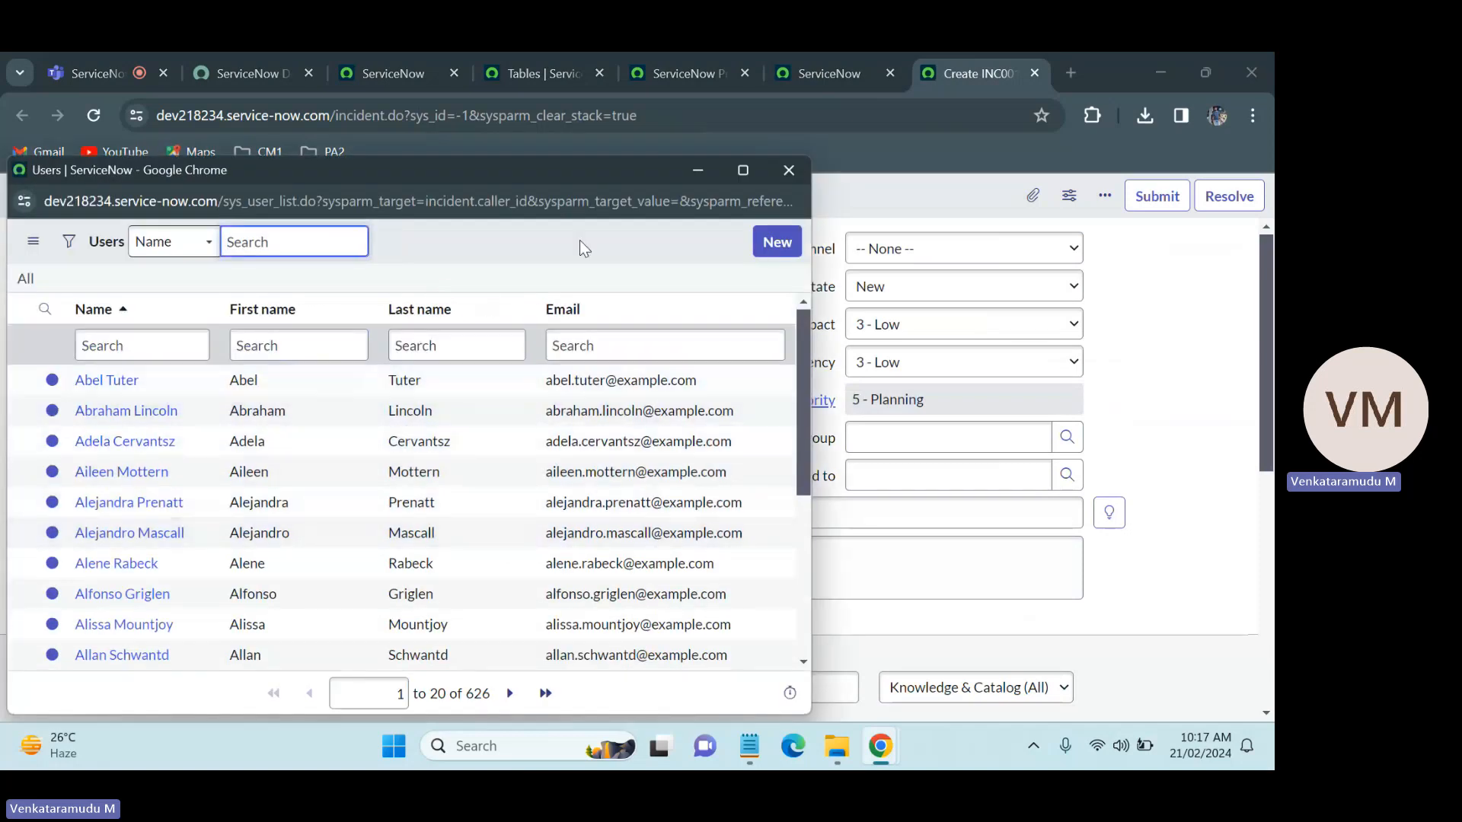
left_click(789, 168)
left_click(819, 55)
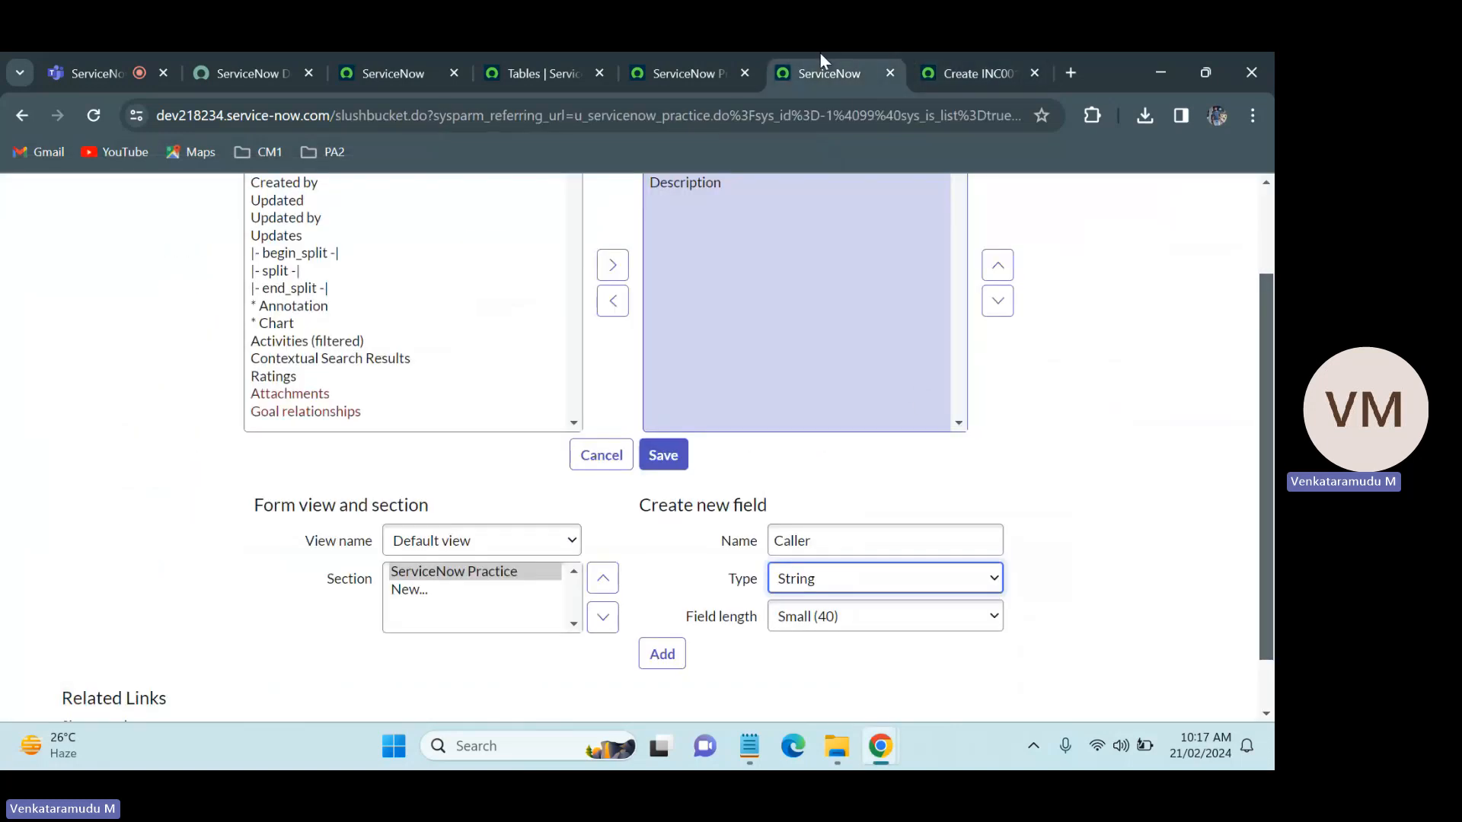
Step: Make the Caller field a Reference to the User [sys_user] table and add it to the form
left_click(910, 591)
key("r")
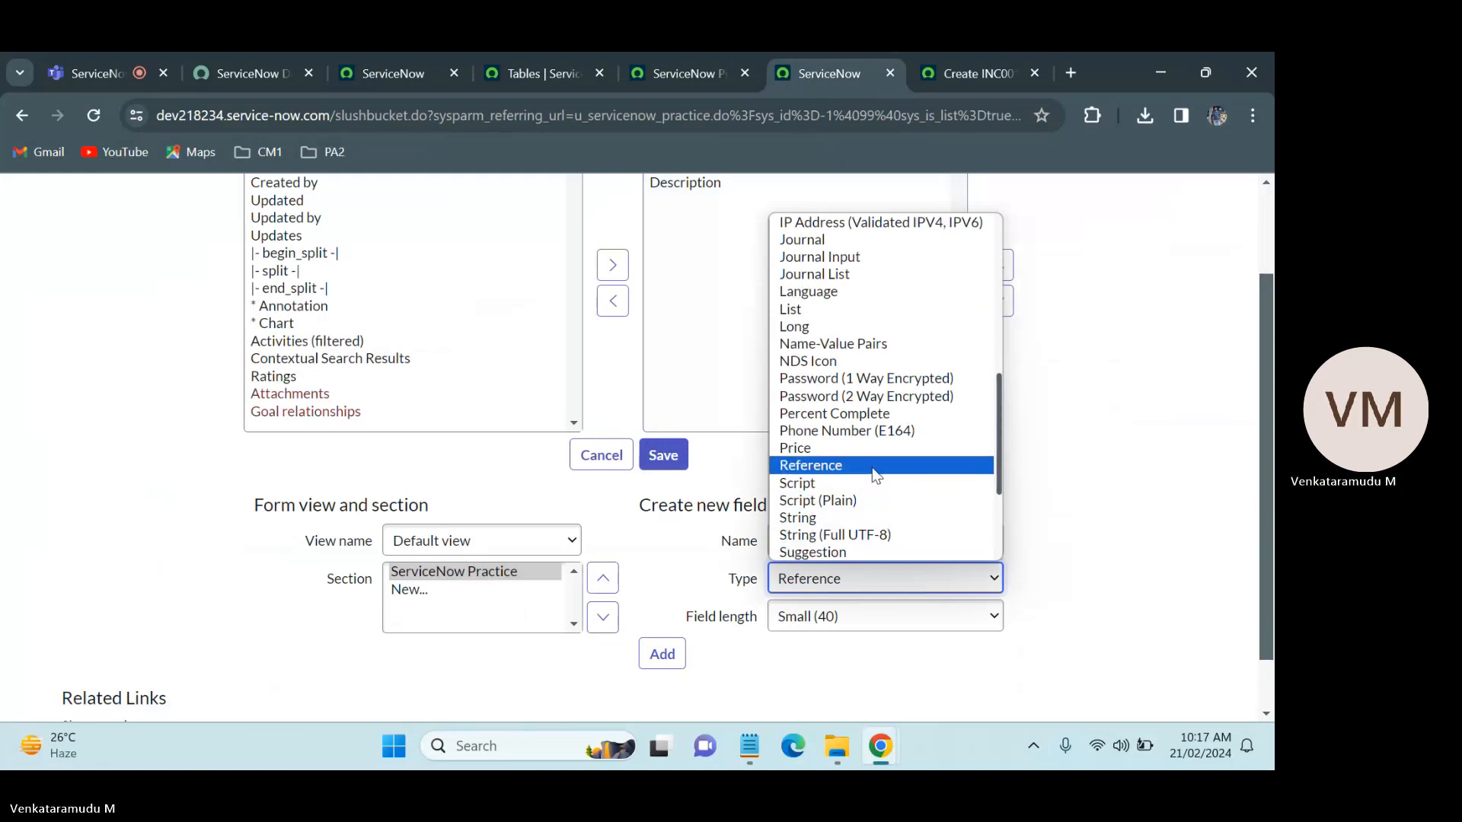
left_click(883, 478)
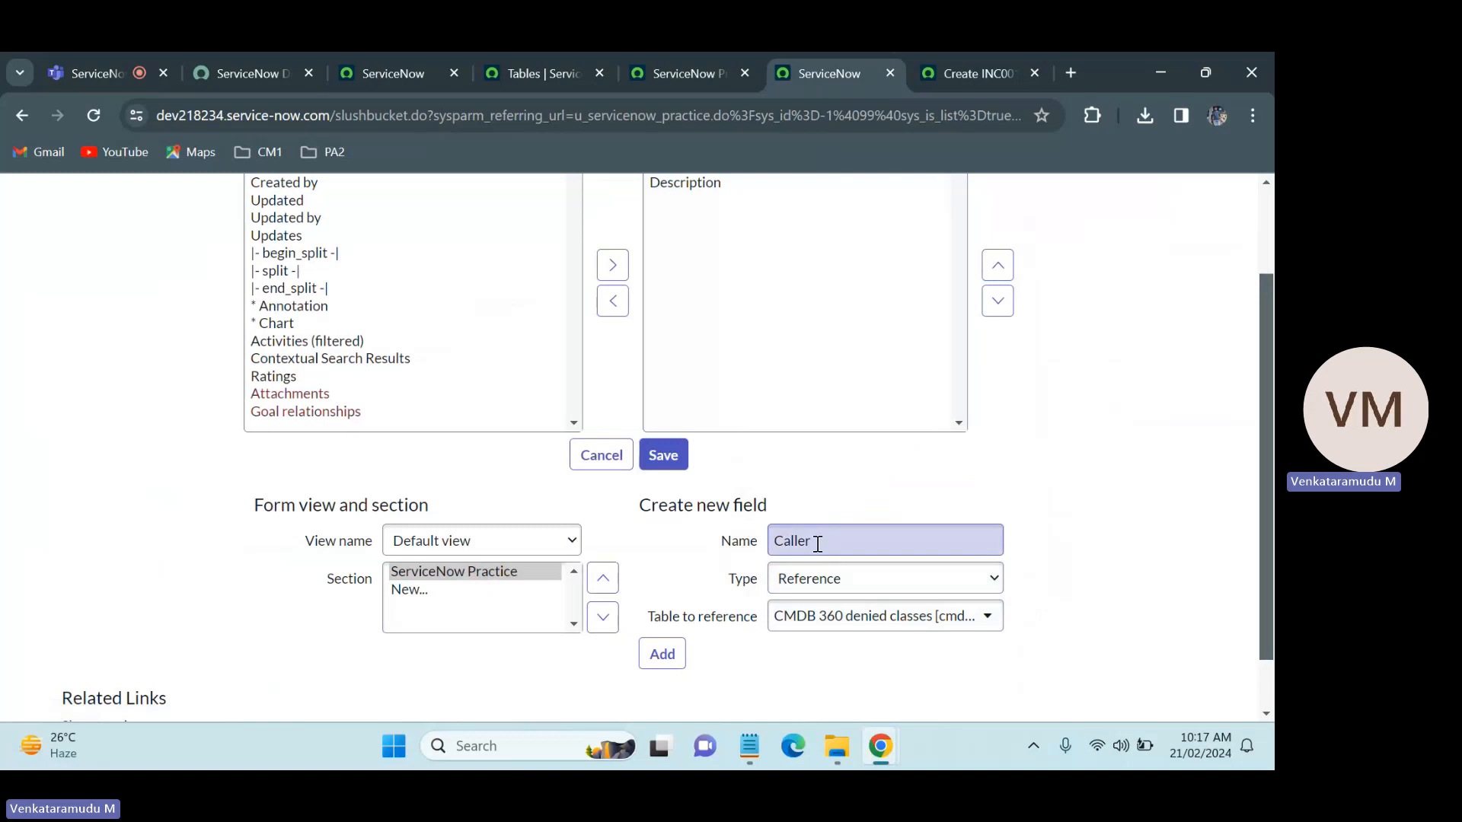
left_click(872, 620)
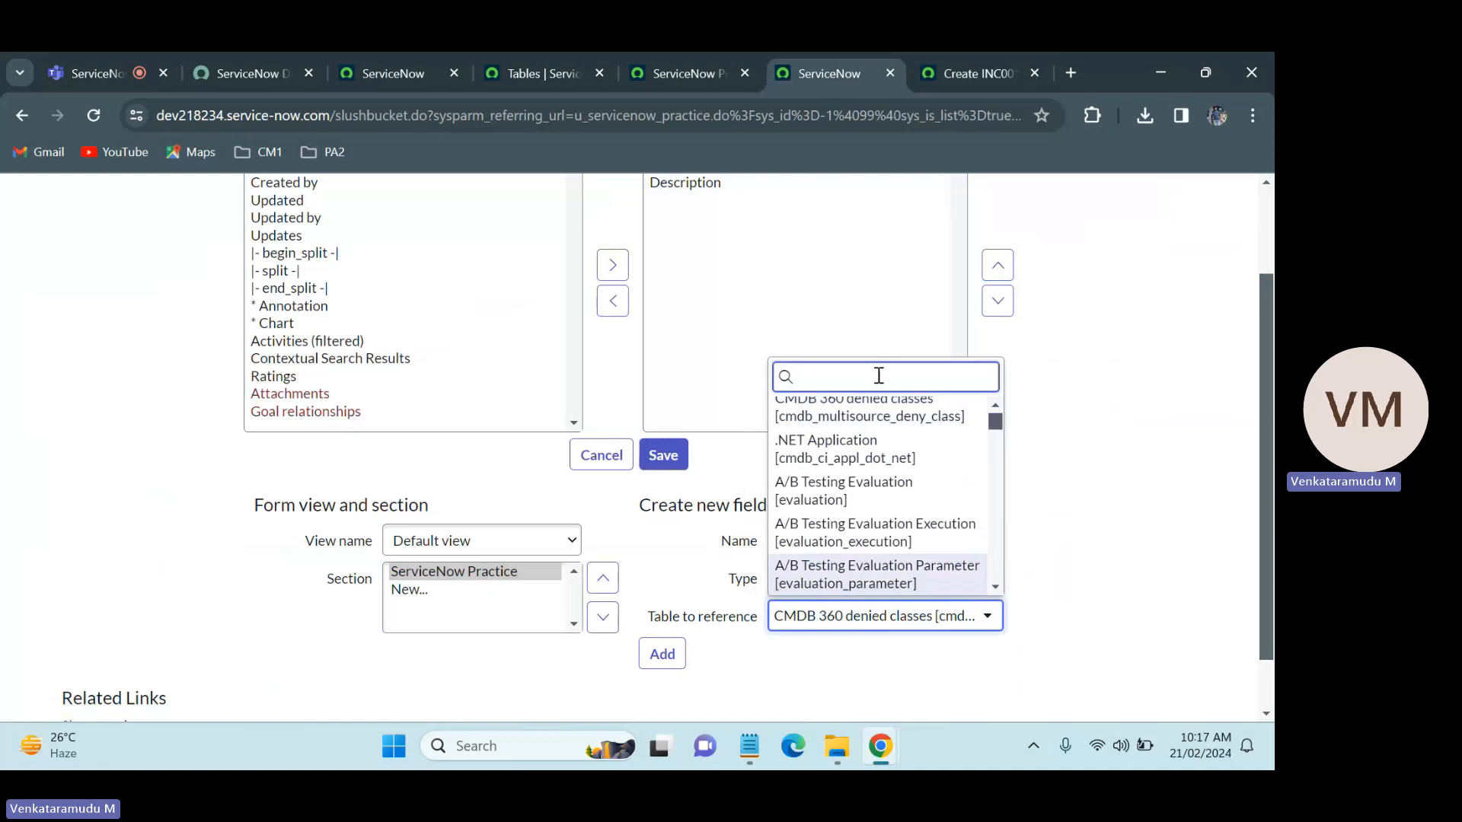
type("user")
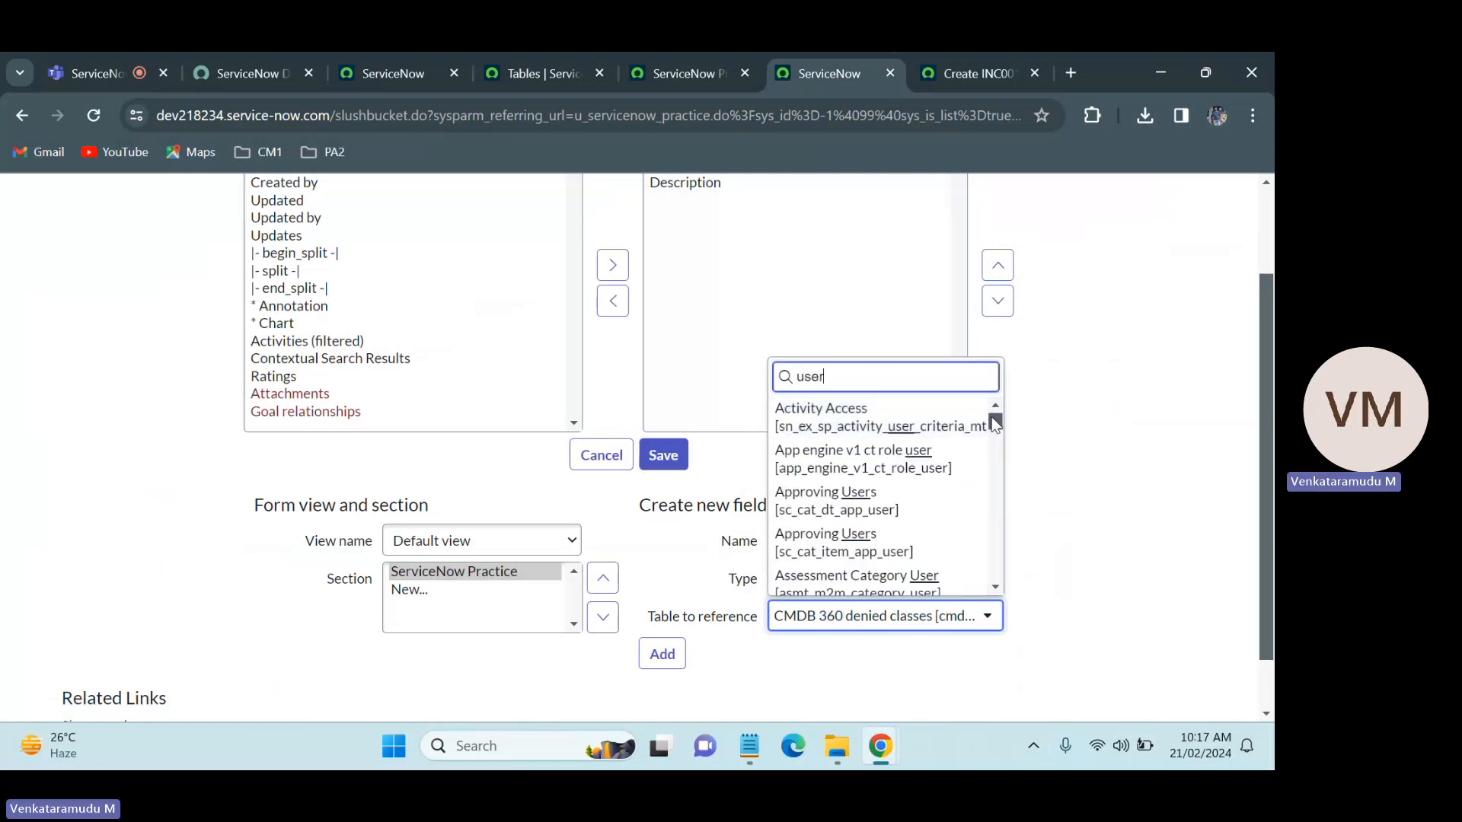
left_click_drag(994, 428, 1005, 536)
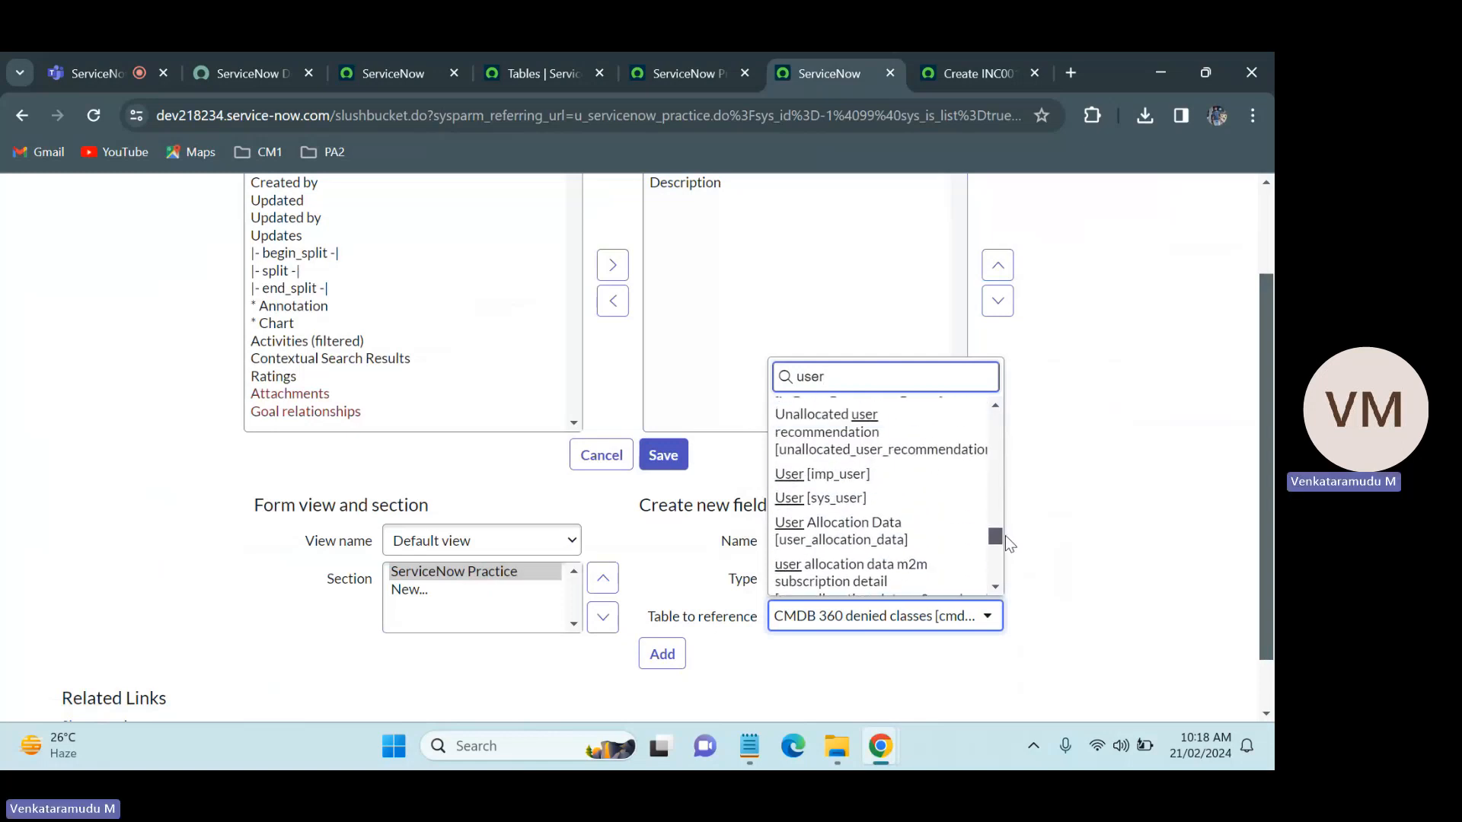
left_click(843, 498)
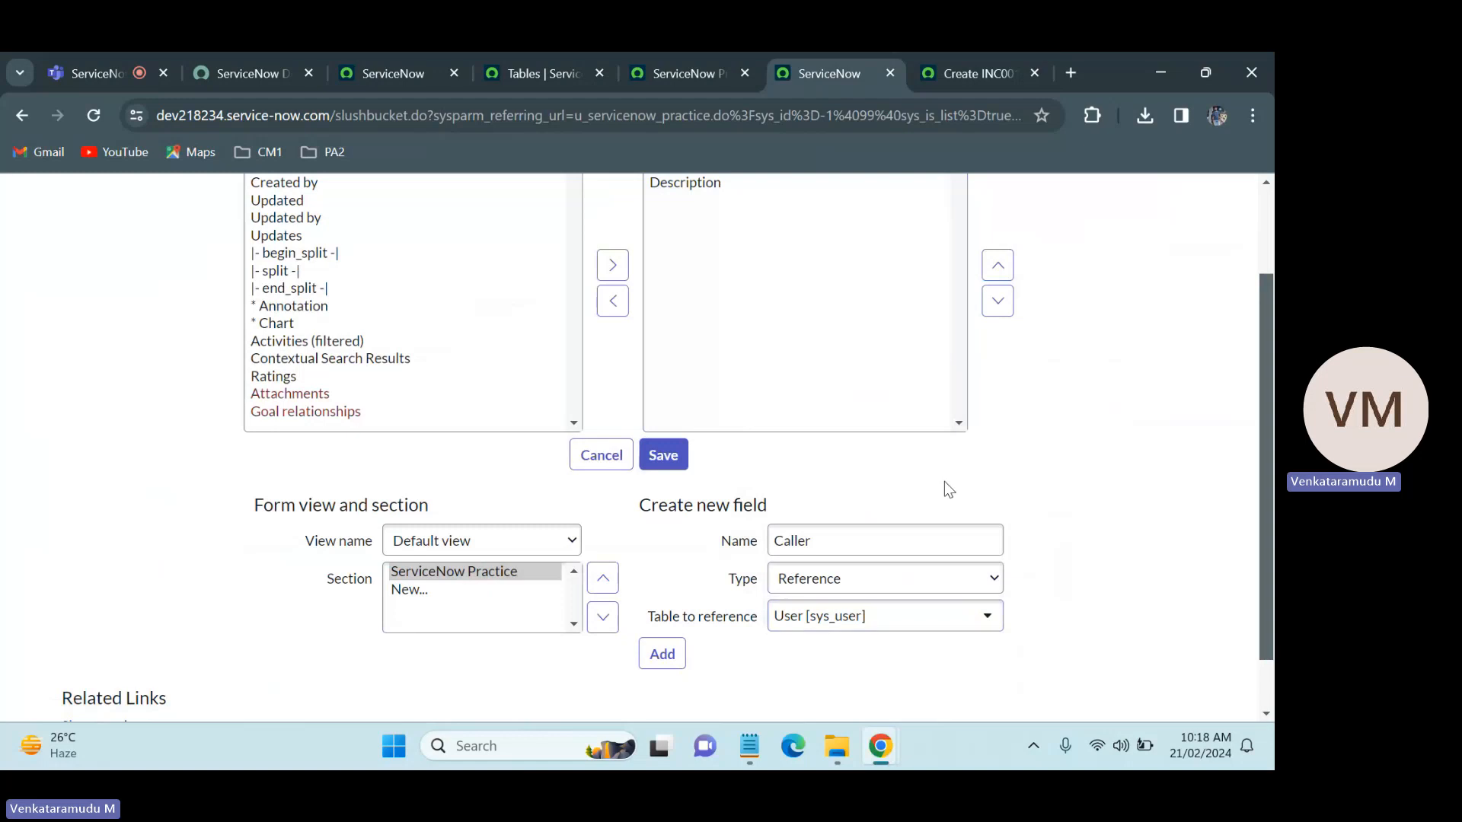
left_click(675, 661)
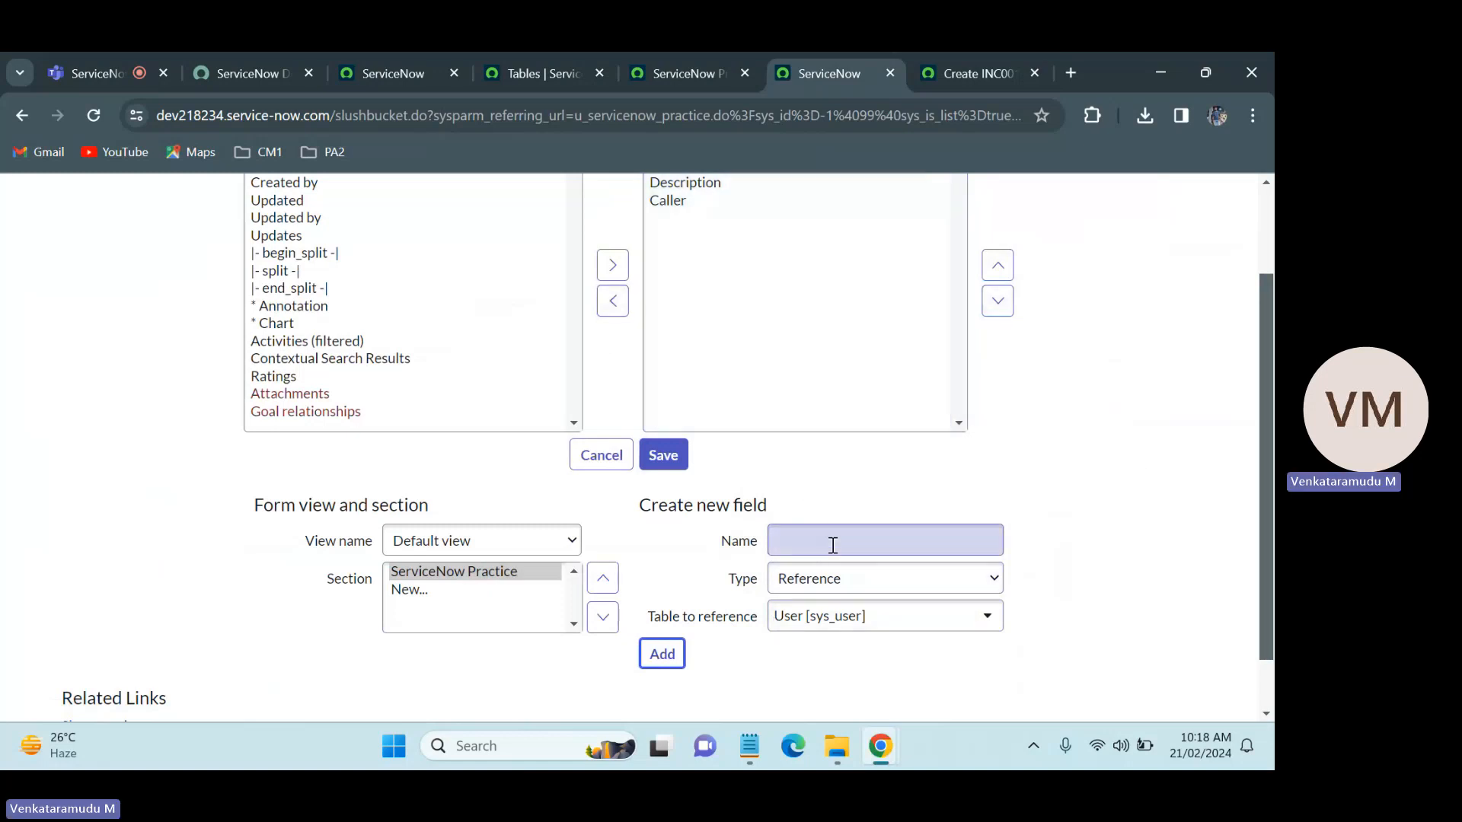
Step: Check the Incident form for the field that follows Caller and name the next new field Category
left_click(961, 53)
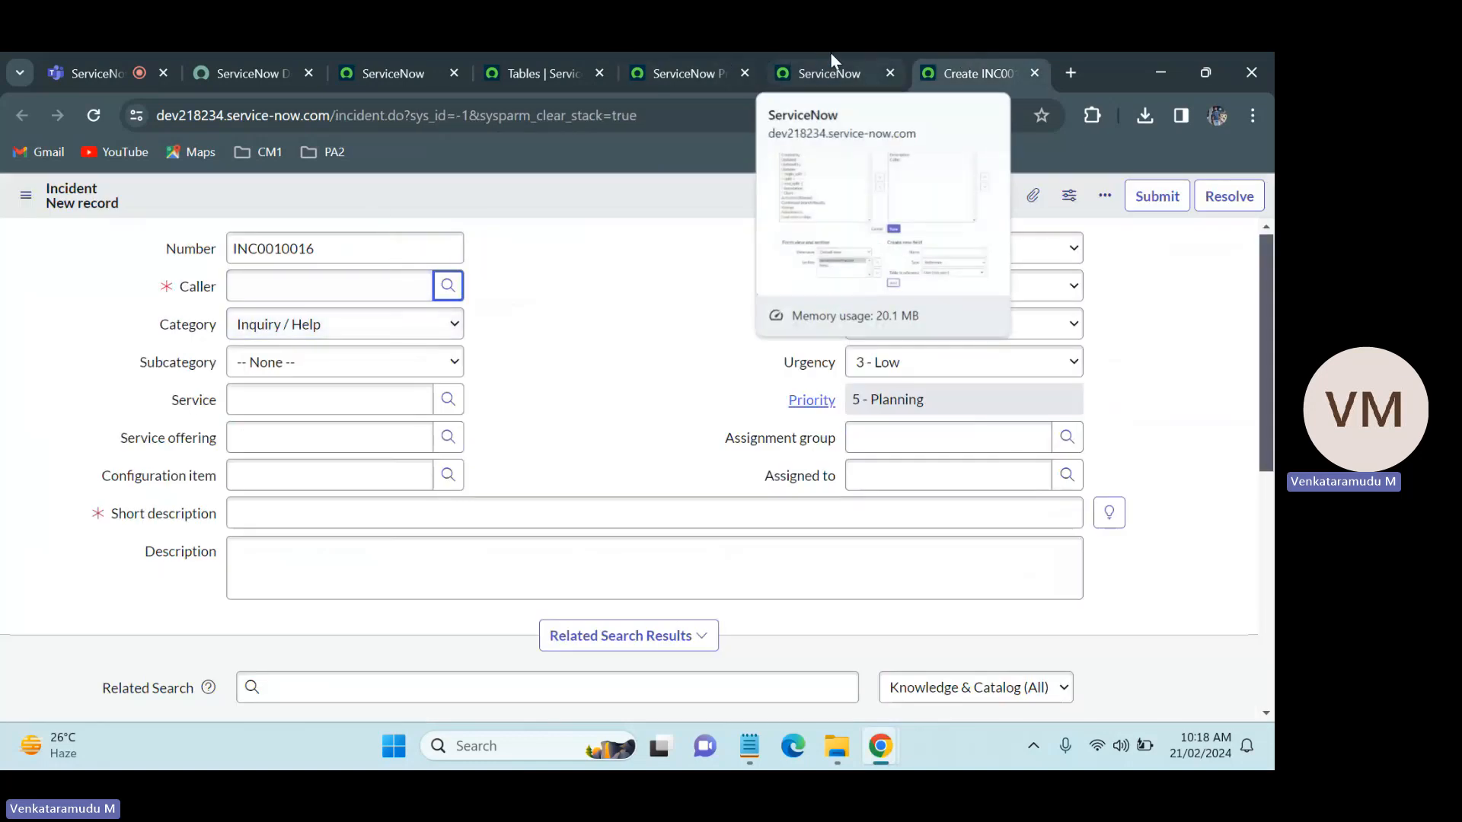
left_click(832, 73)
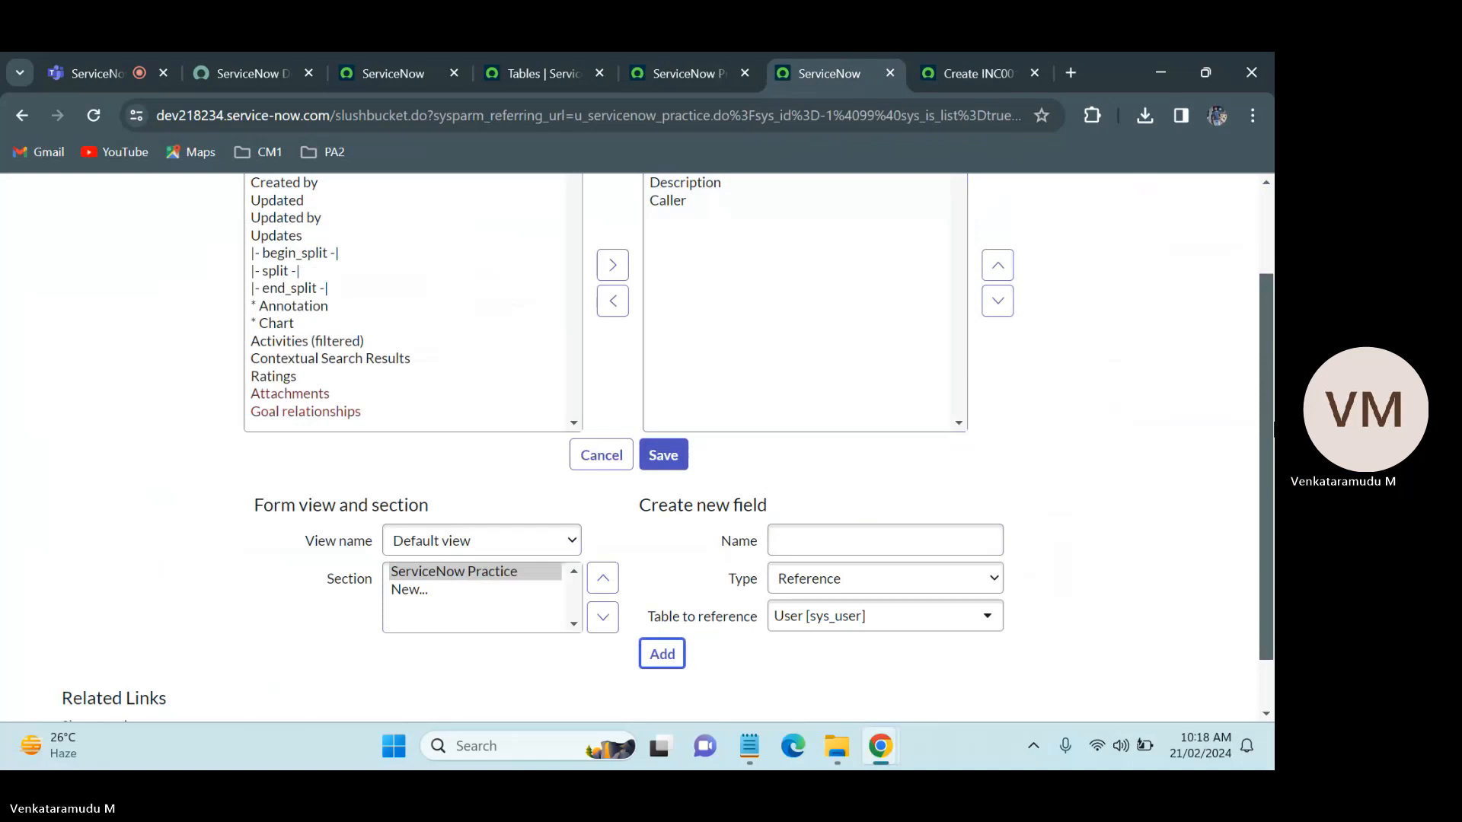
scroll(933, 694, "up", 1)
left_click(889, 628)
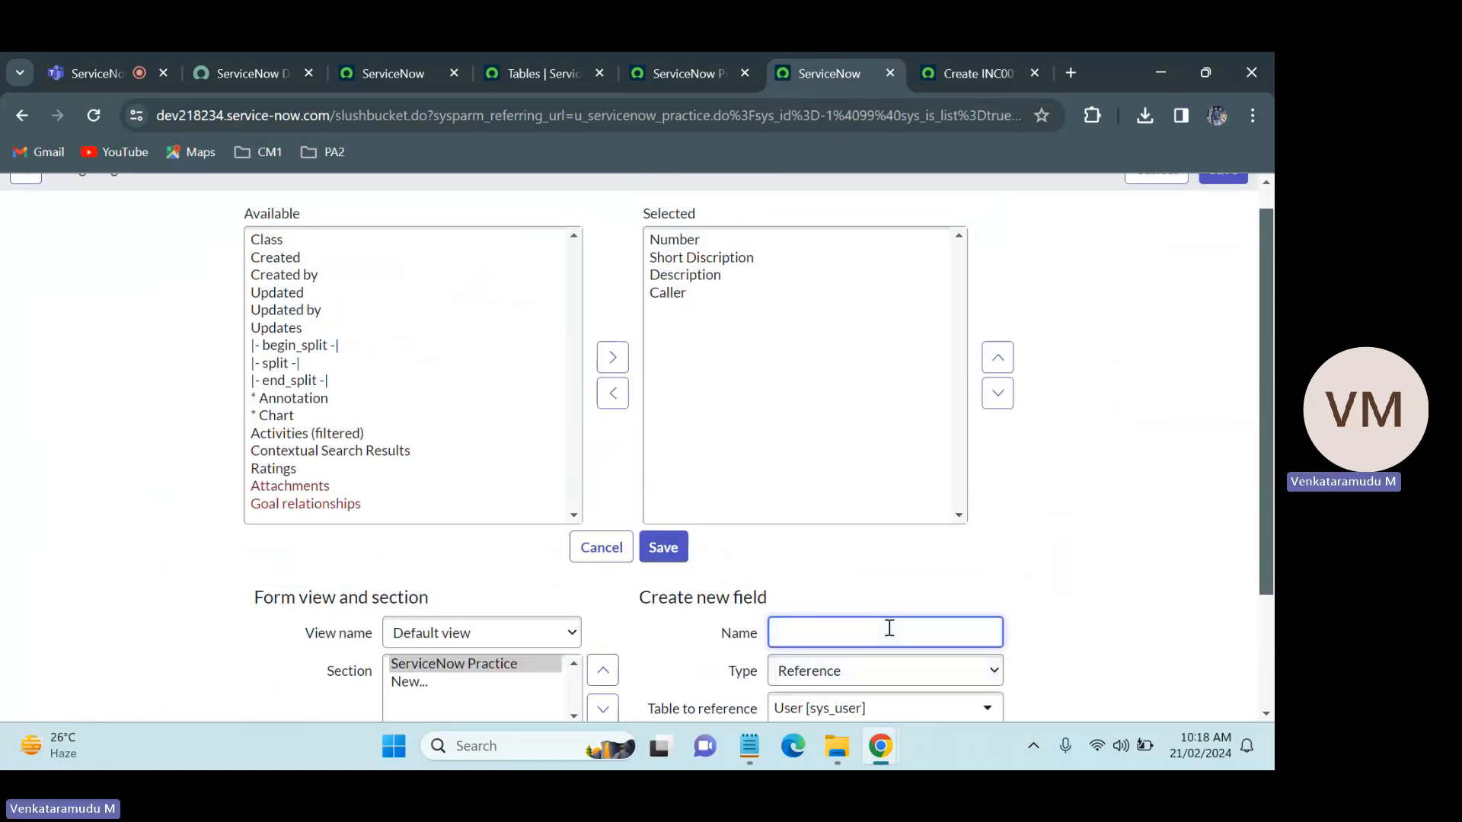
type("Cateog")
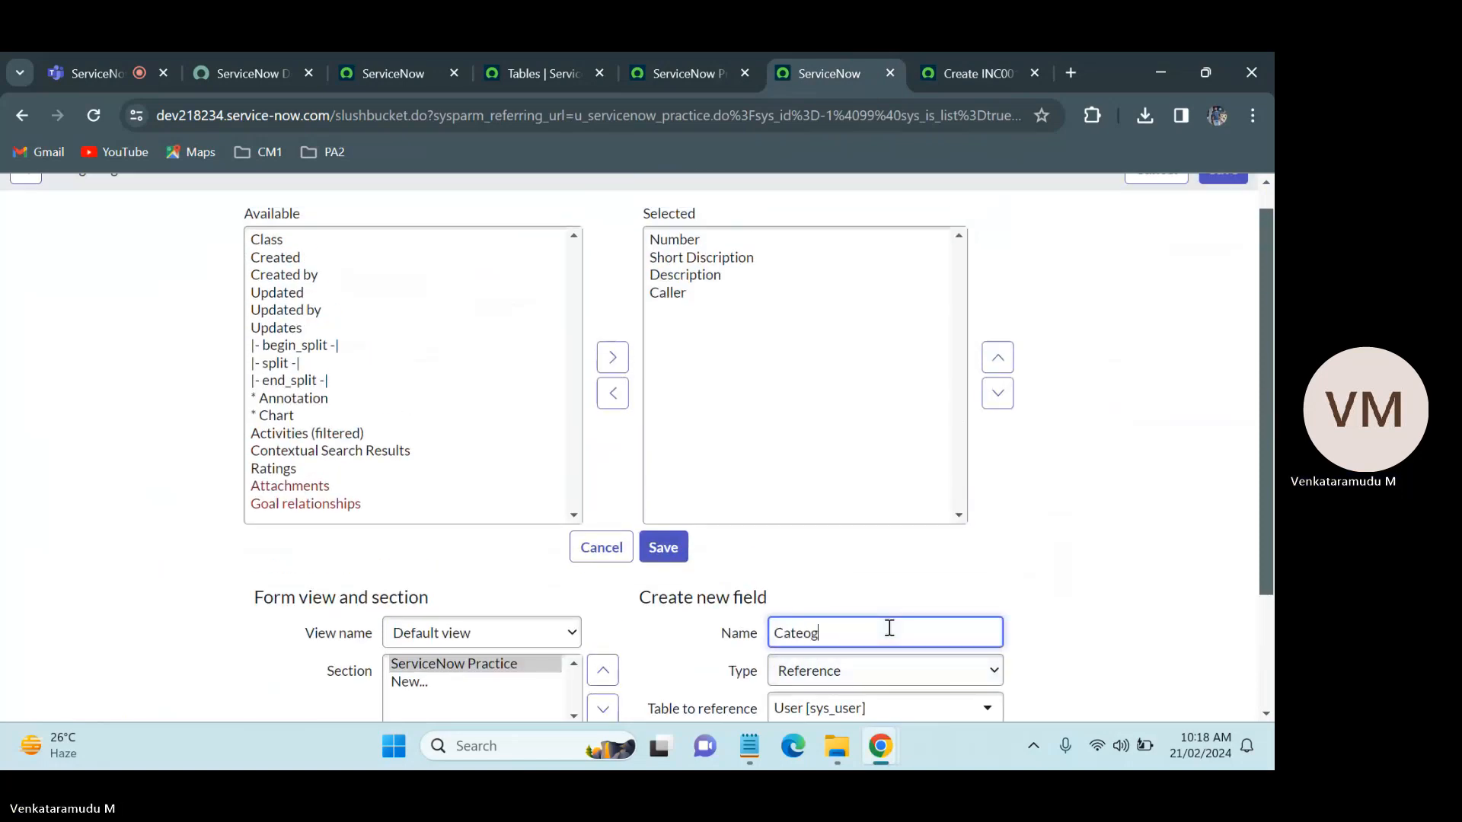
key("BackSpace")
key("BackSpace")
scroll(1270, 422, "down", 2)
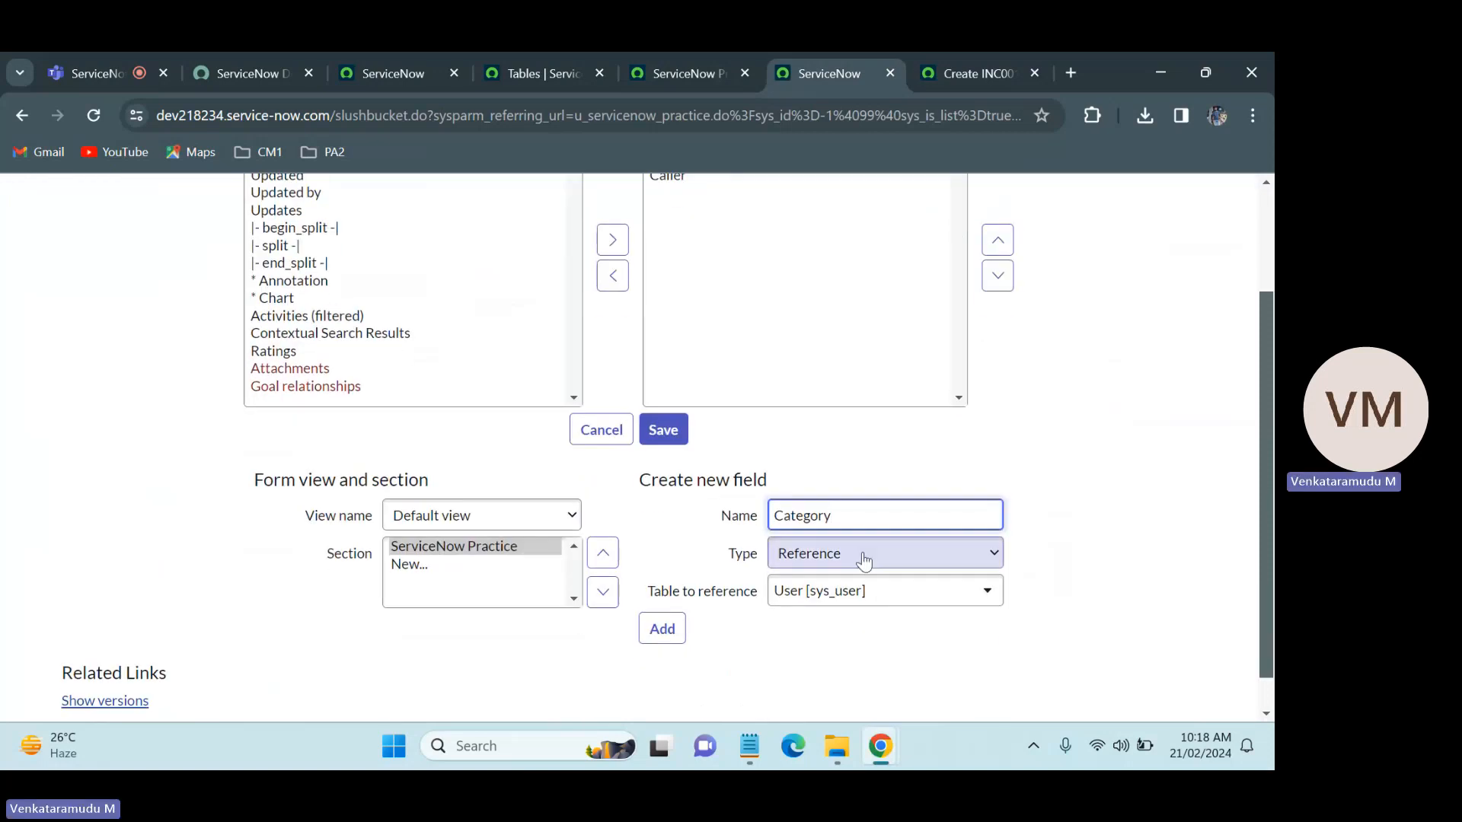
left_click_drag(840, 507, 776, 516)
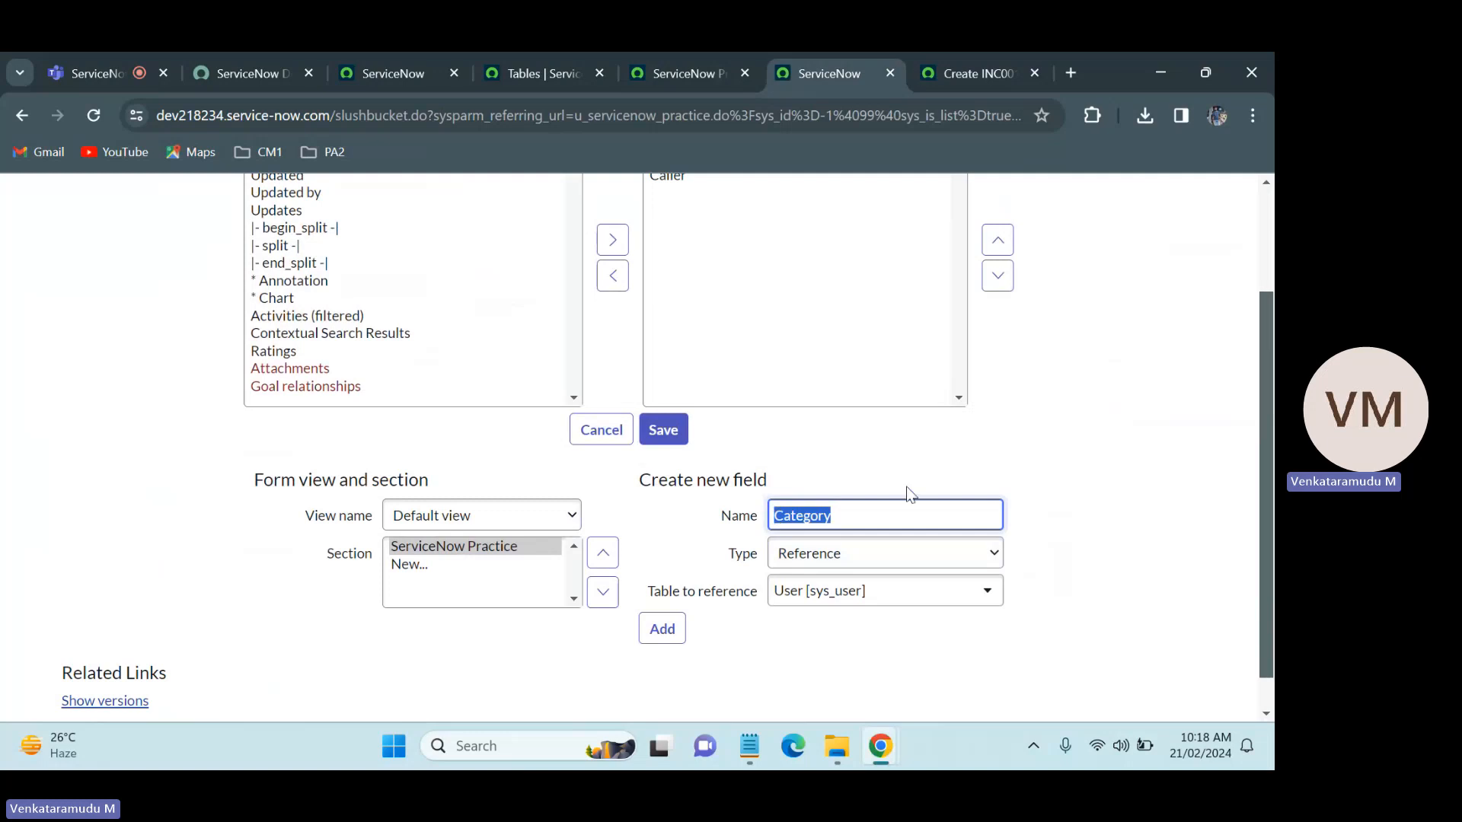
left_click_drag(943, 458, 944, 554)
left_click(944, 554)
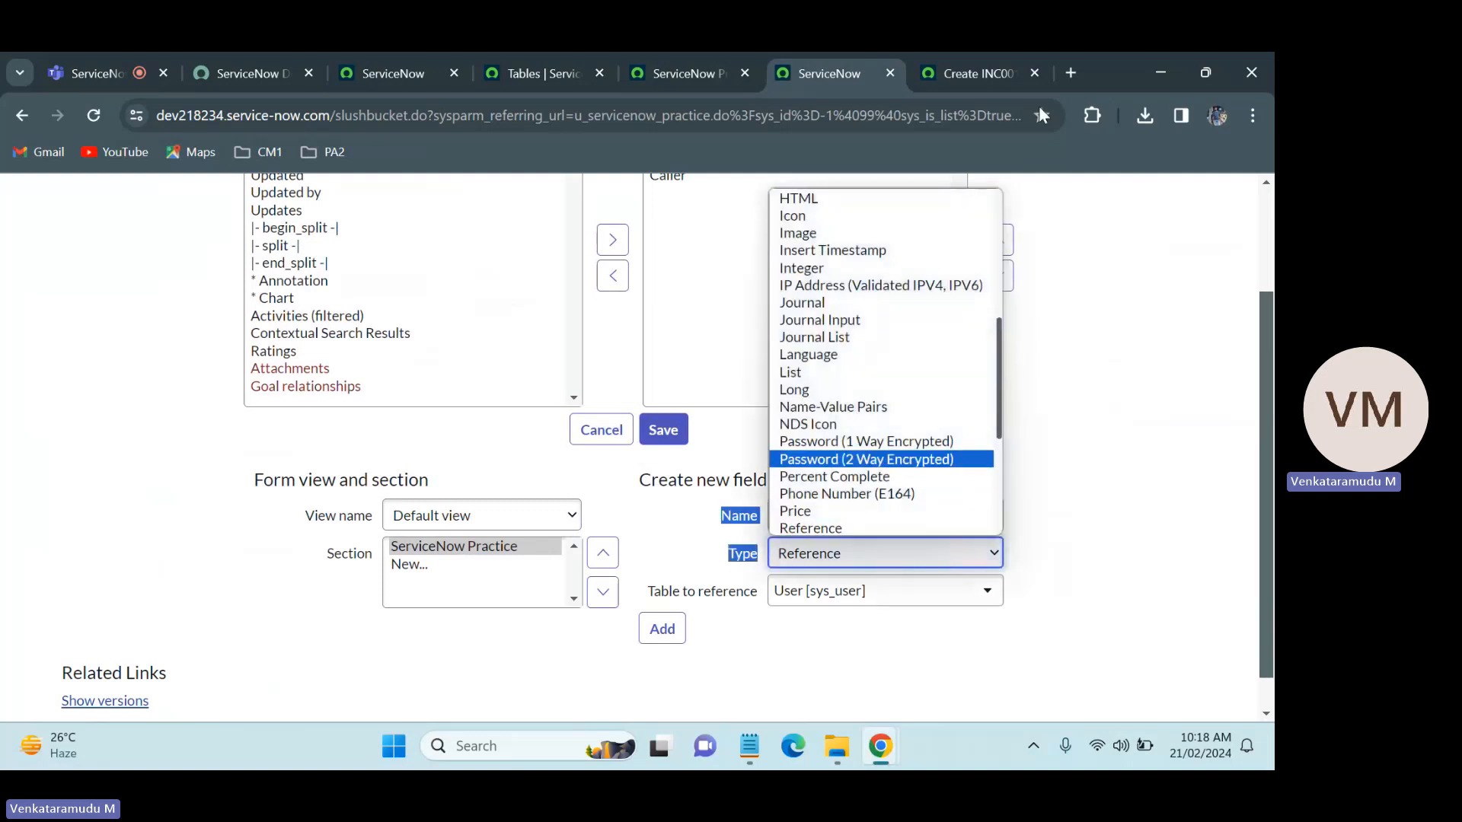
Step: Examine the Category field's options on the new Incident form, keeping Inquiry / Help selected, and return to the form layout
left_click(990, 70)
left_click(335, 325)
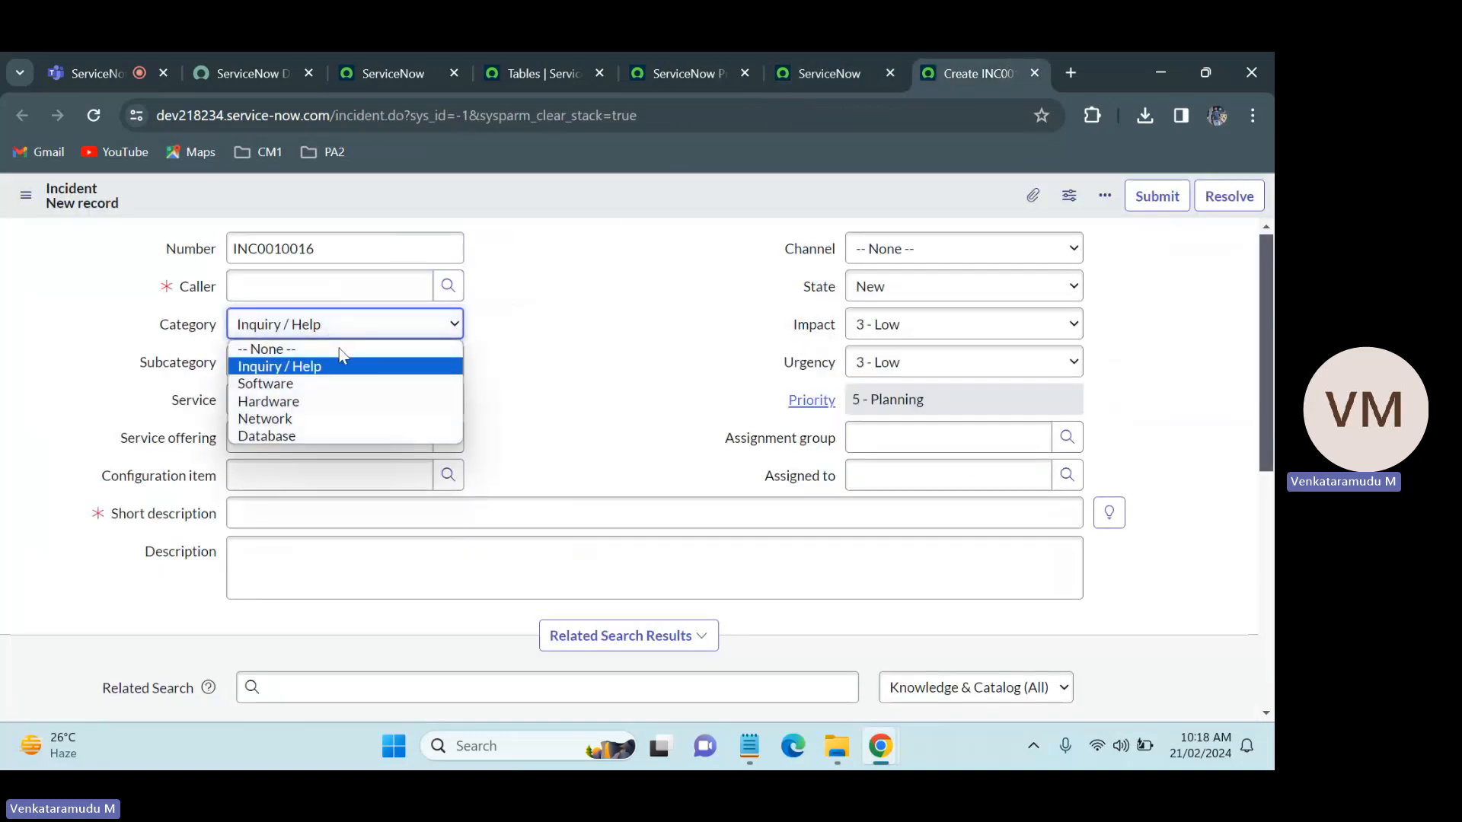
left_click(312, 366)
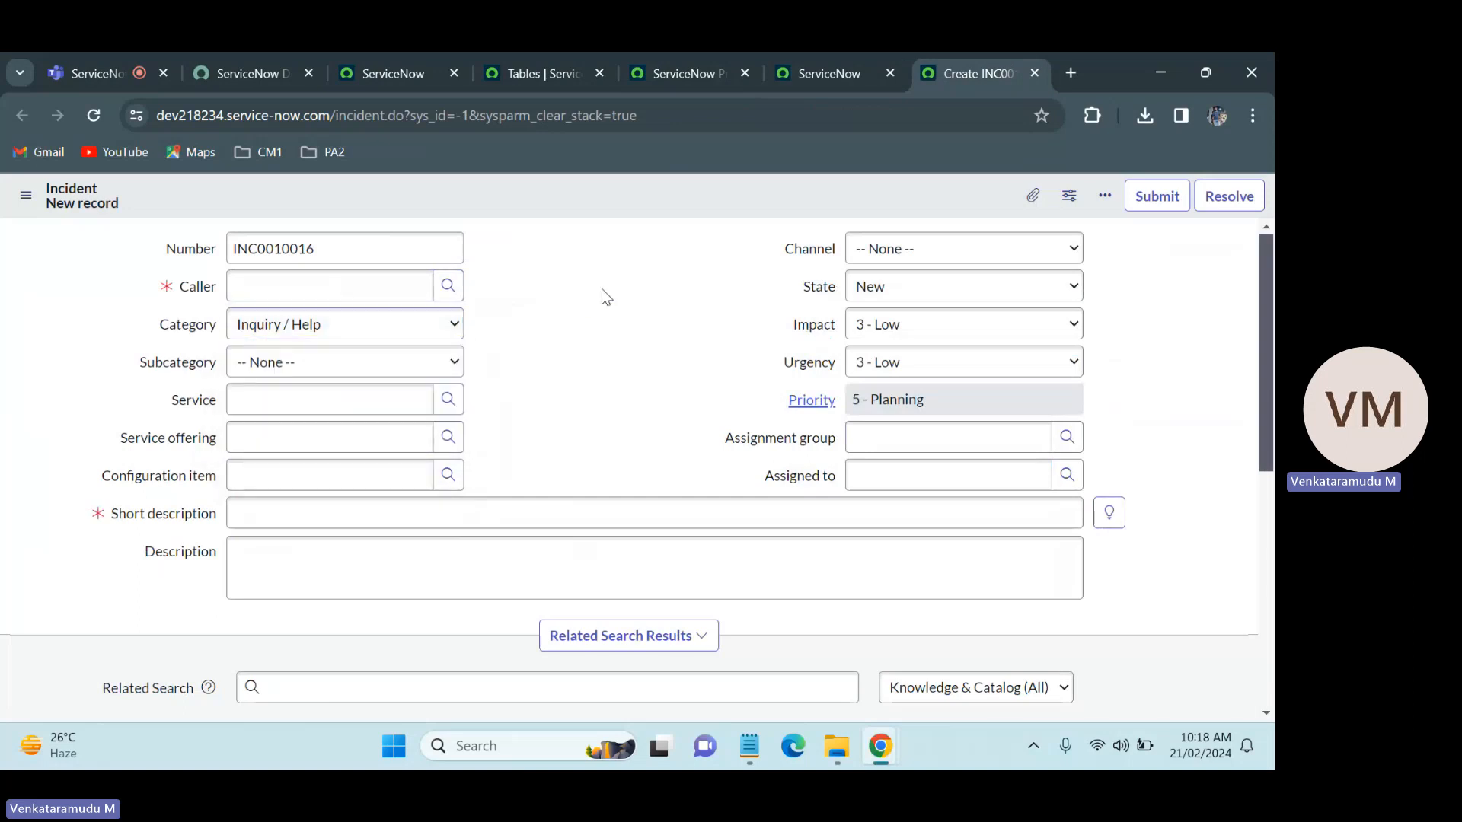
left_click(815, 54)
Step: Set the Category field's type to Choice and add it to the ServiceNow Practice form
left_click(875, 552)
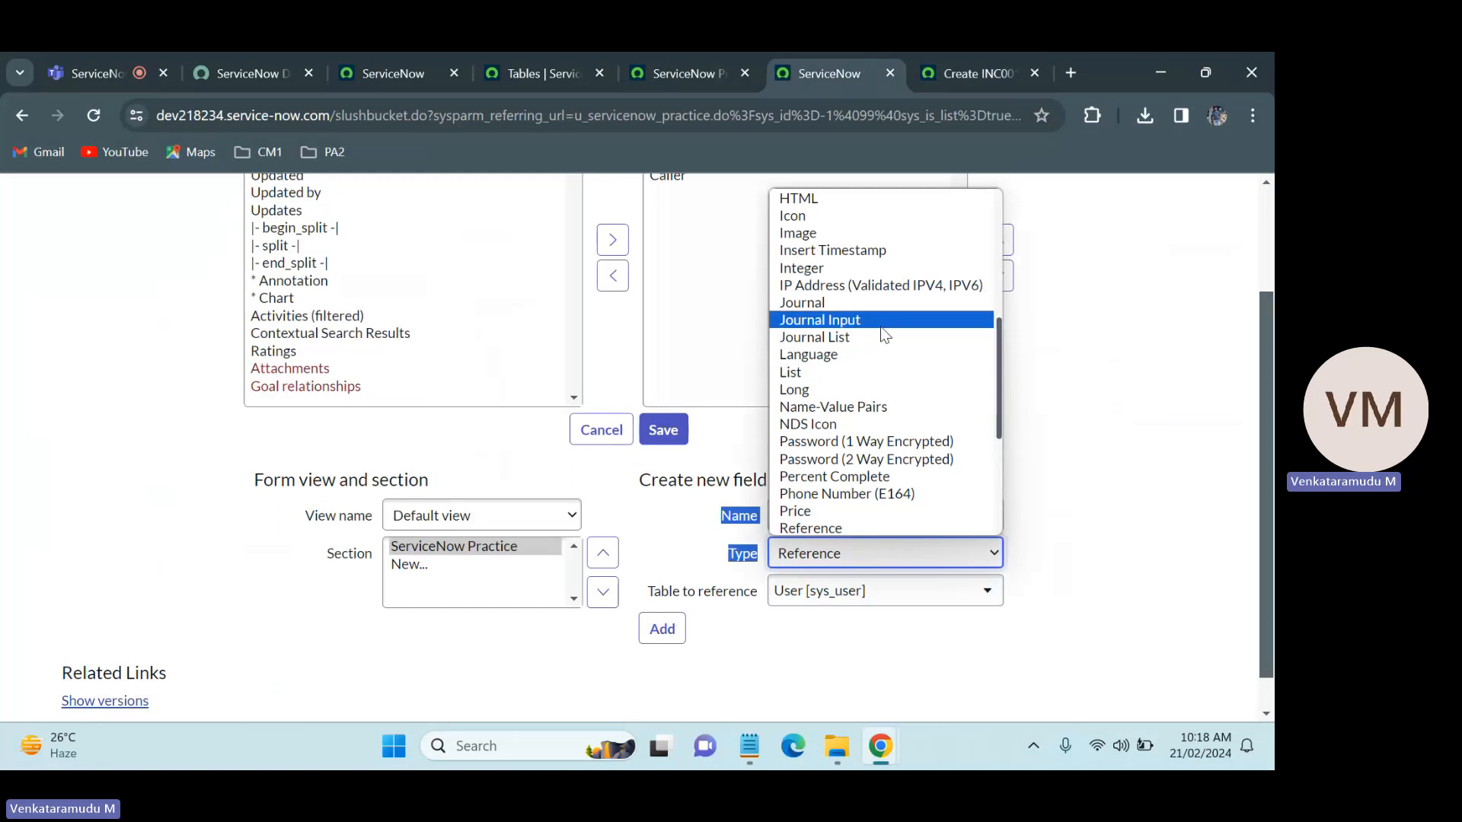
type("ch")
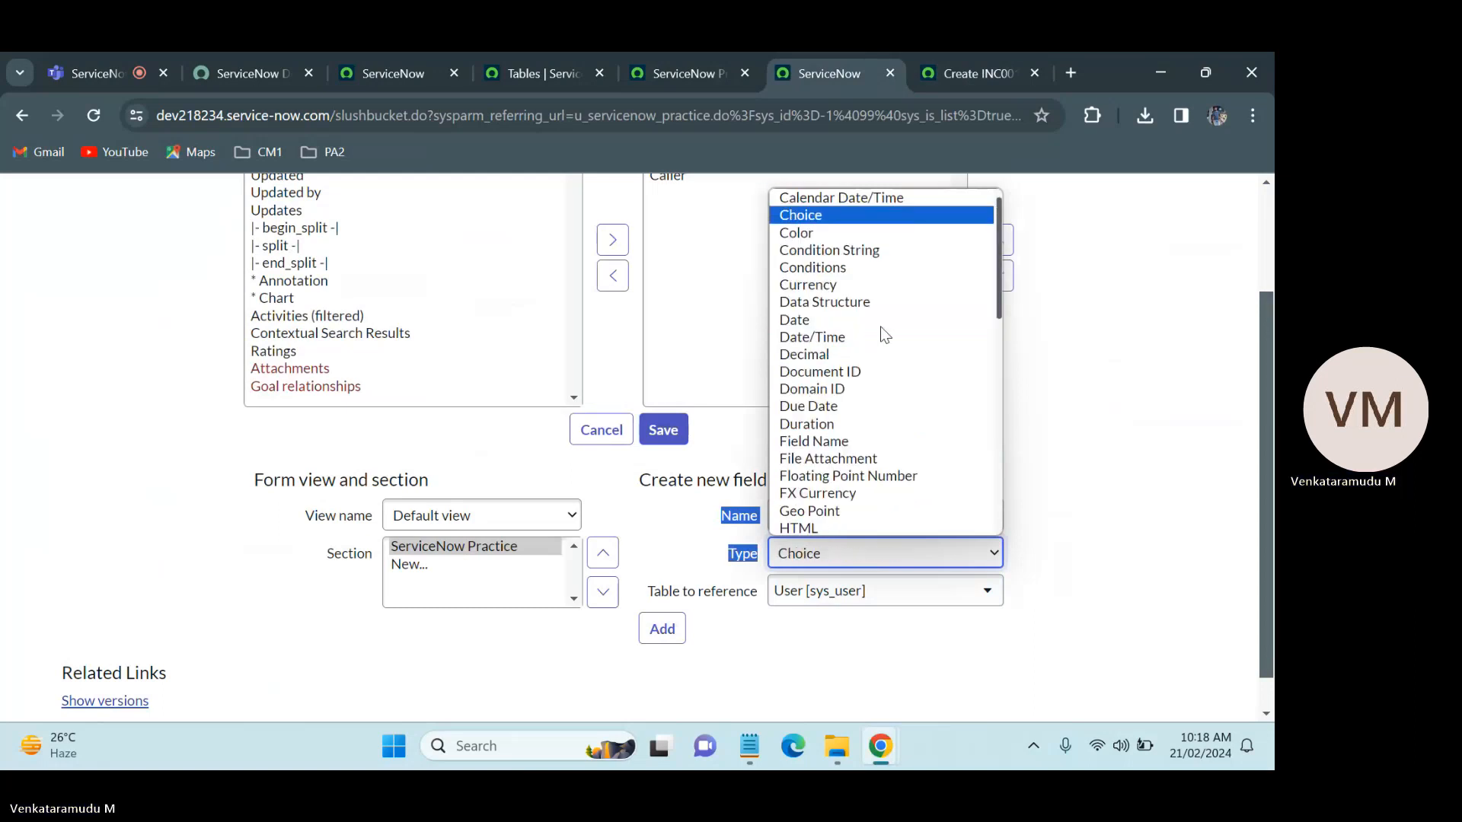
key("Return")
left_click(1020, 442)
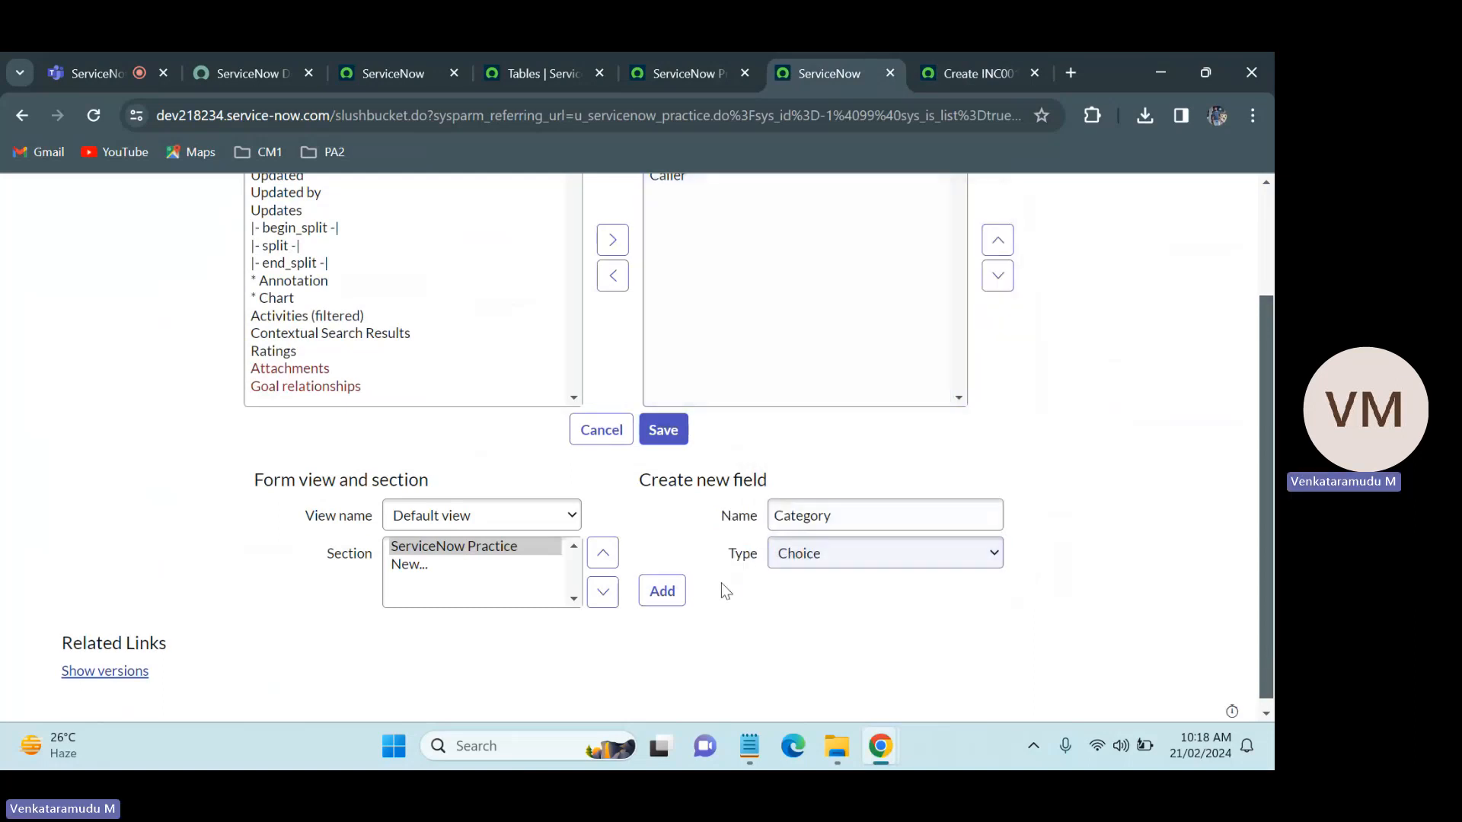
left_click(662, 590)
Step: Save the ServiceNow Practice form layout with the Caller and Category fields and return to the new record form
scroll(823, 319, "up", 2)
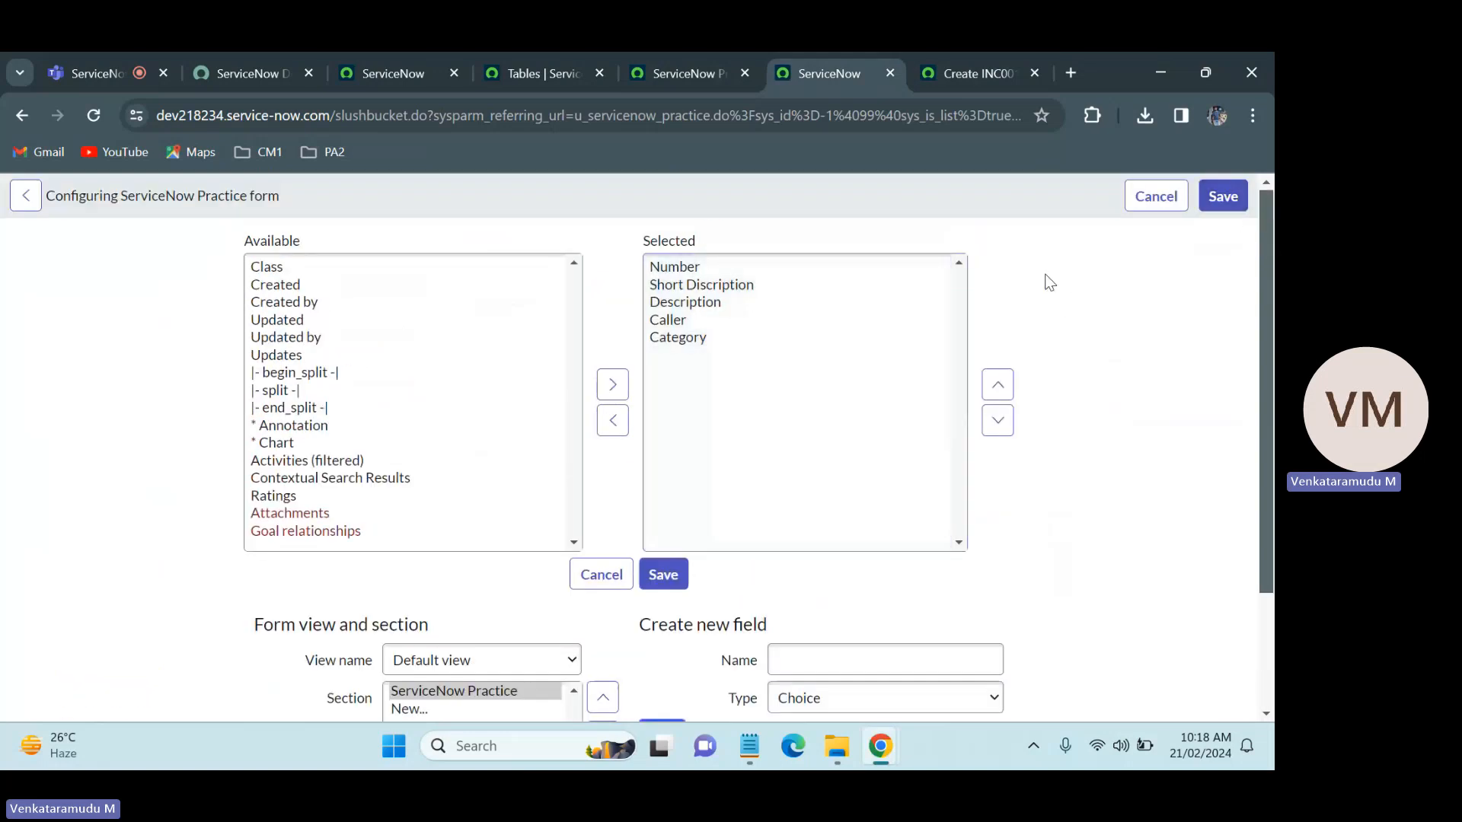
left_click(1220, 196)
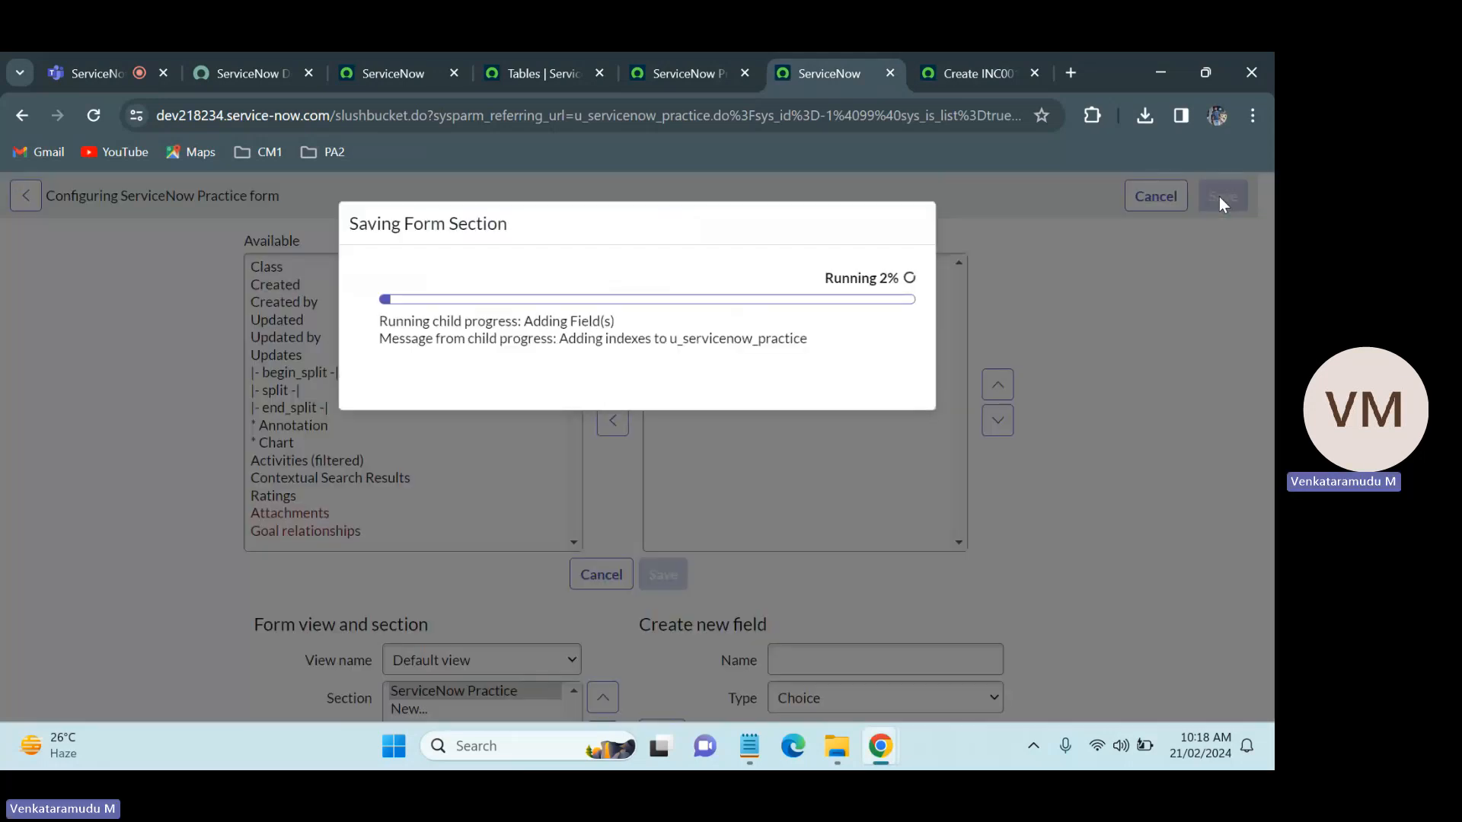
left_click(669, 52)
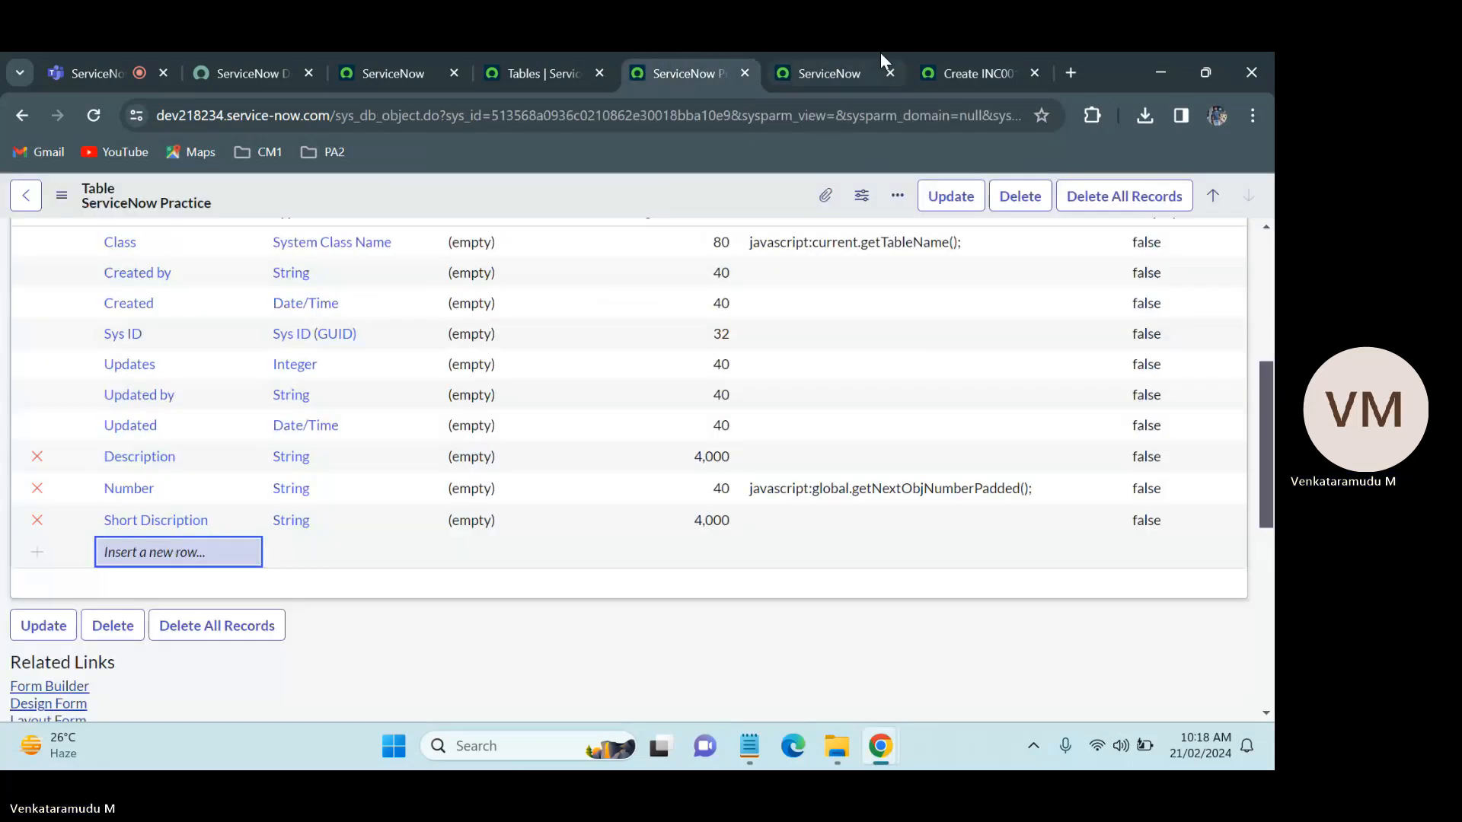
left_click(880, 53)
left_click(885, 379)
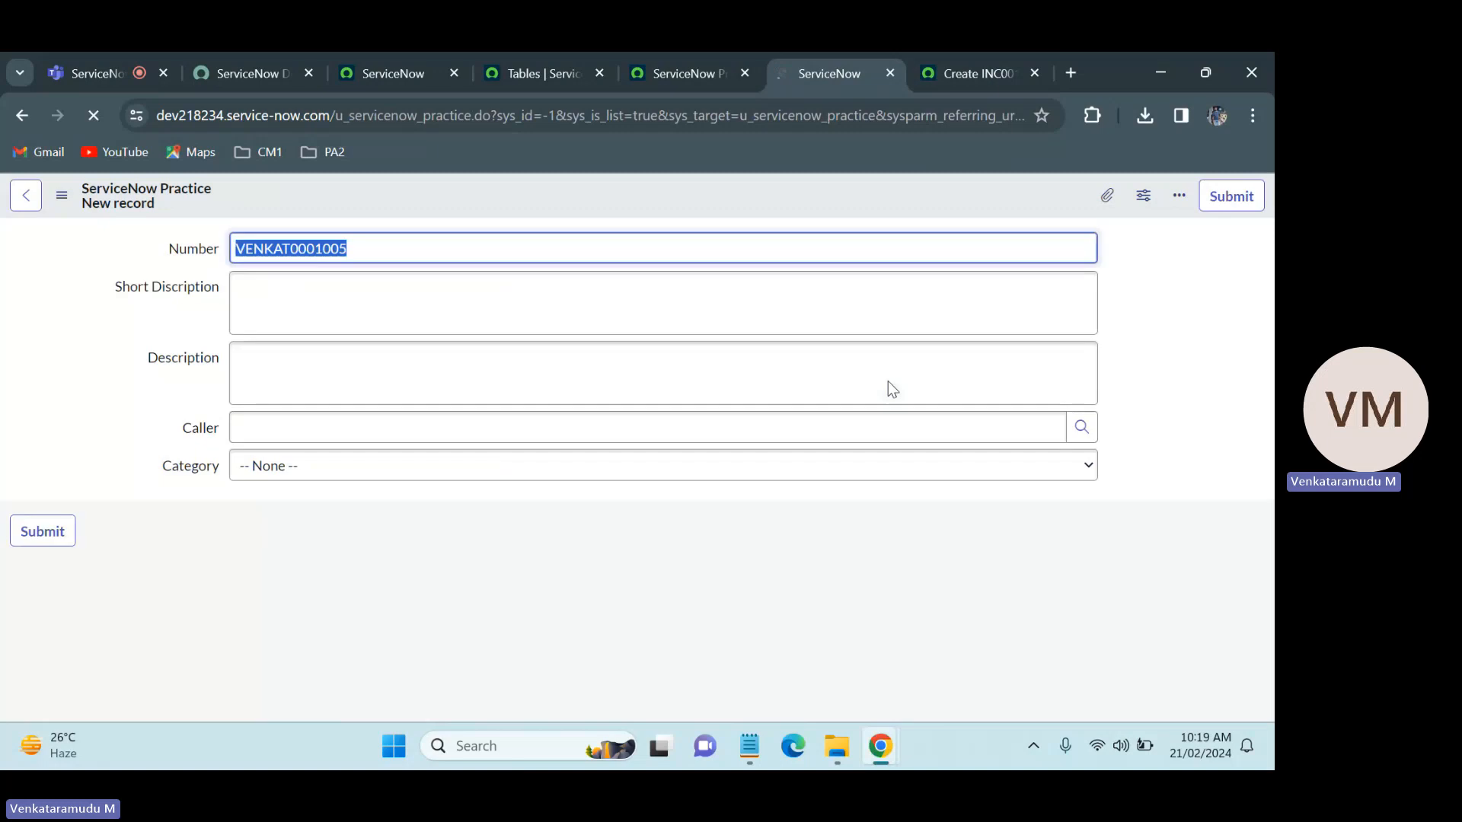
Step: Examine the Caller and Category fields on the new ServiceNow Practice record and compare them with the Incident form's fields
left_click(352, 427)
left_click(317, 470)
left_click(317, 470)
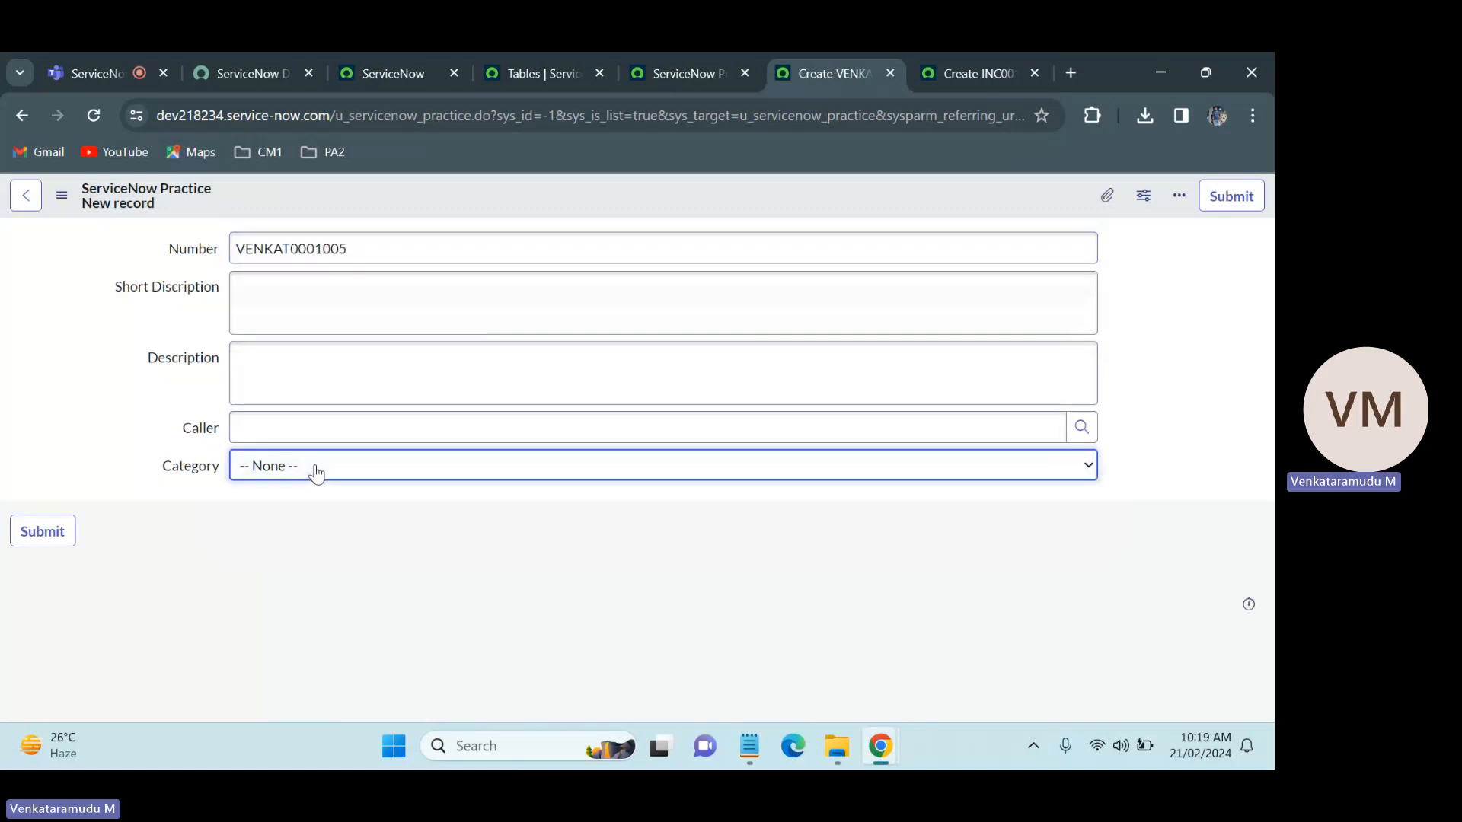
left_click(317, 369)
left_click(321, 319)
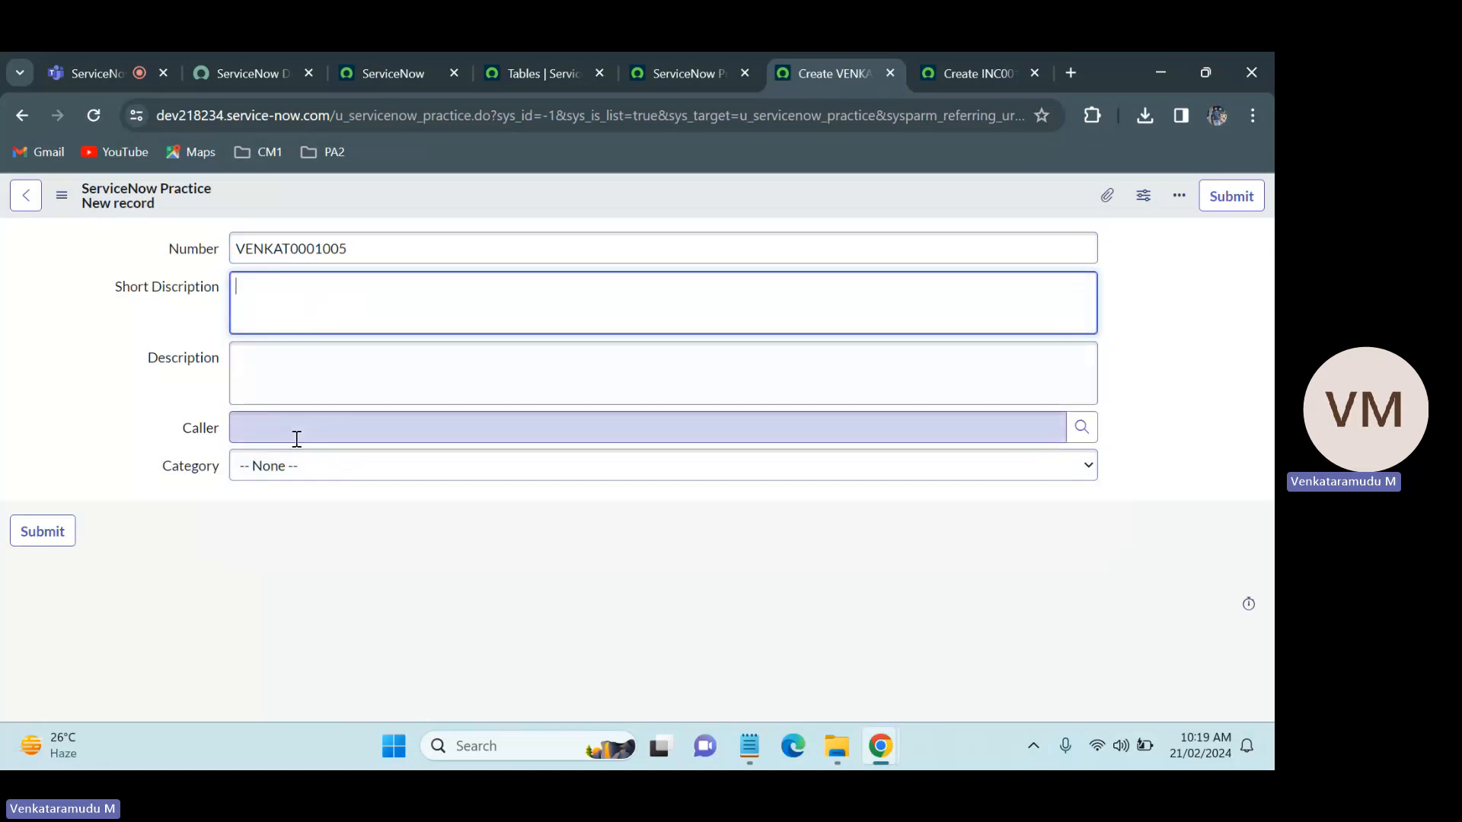
left_click(301, 470)
left_click(301, 470)
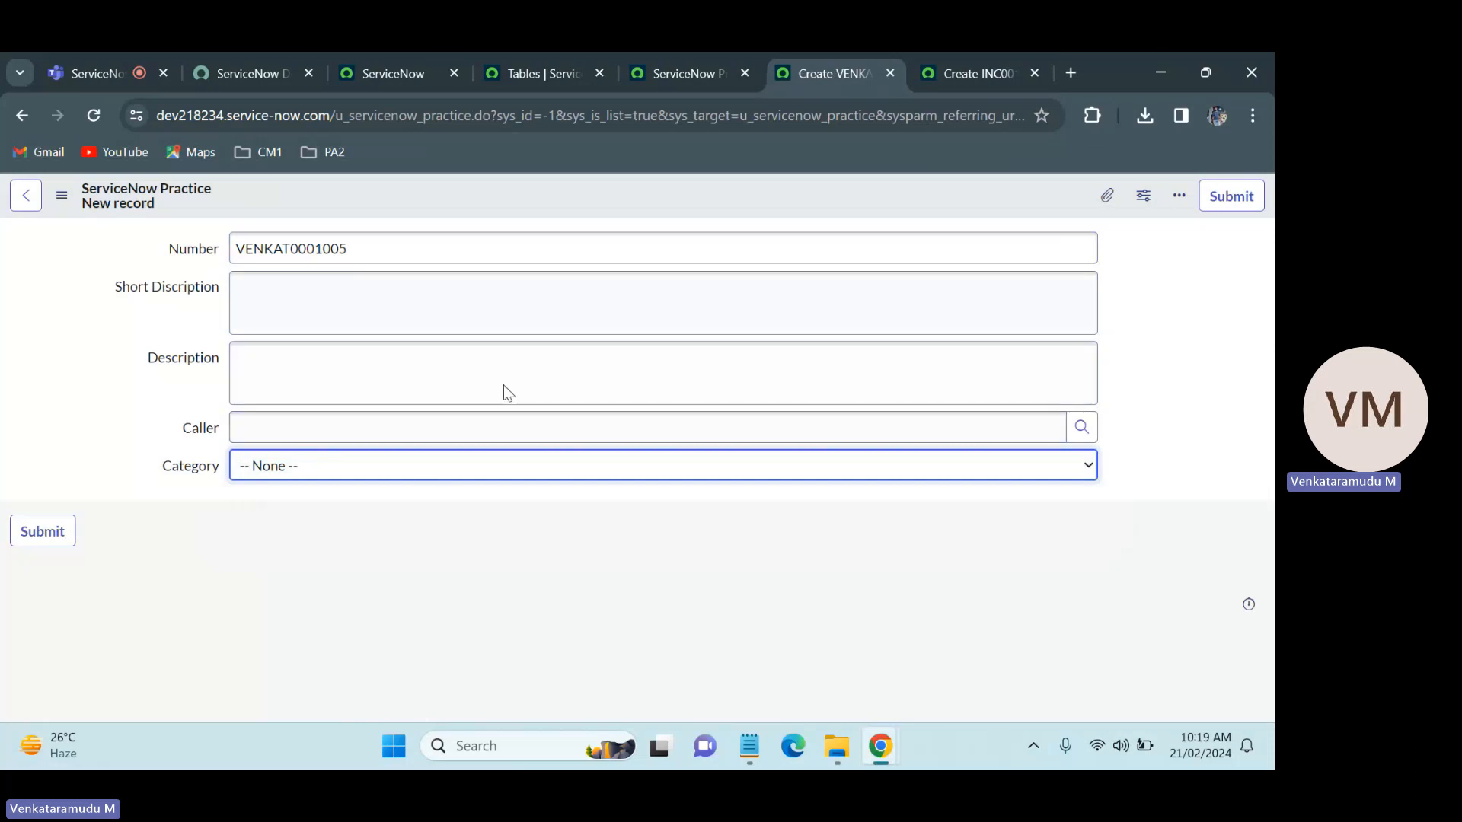
left_click(979, 56)
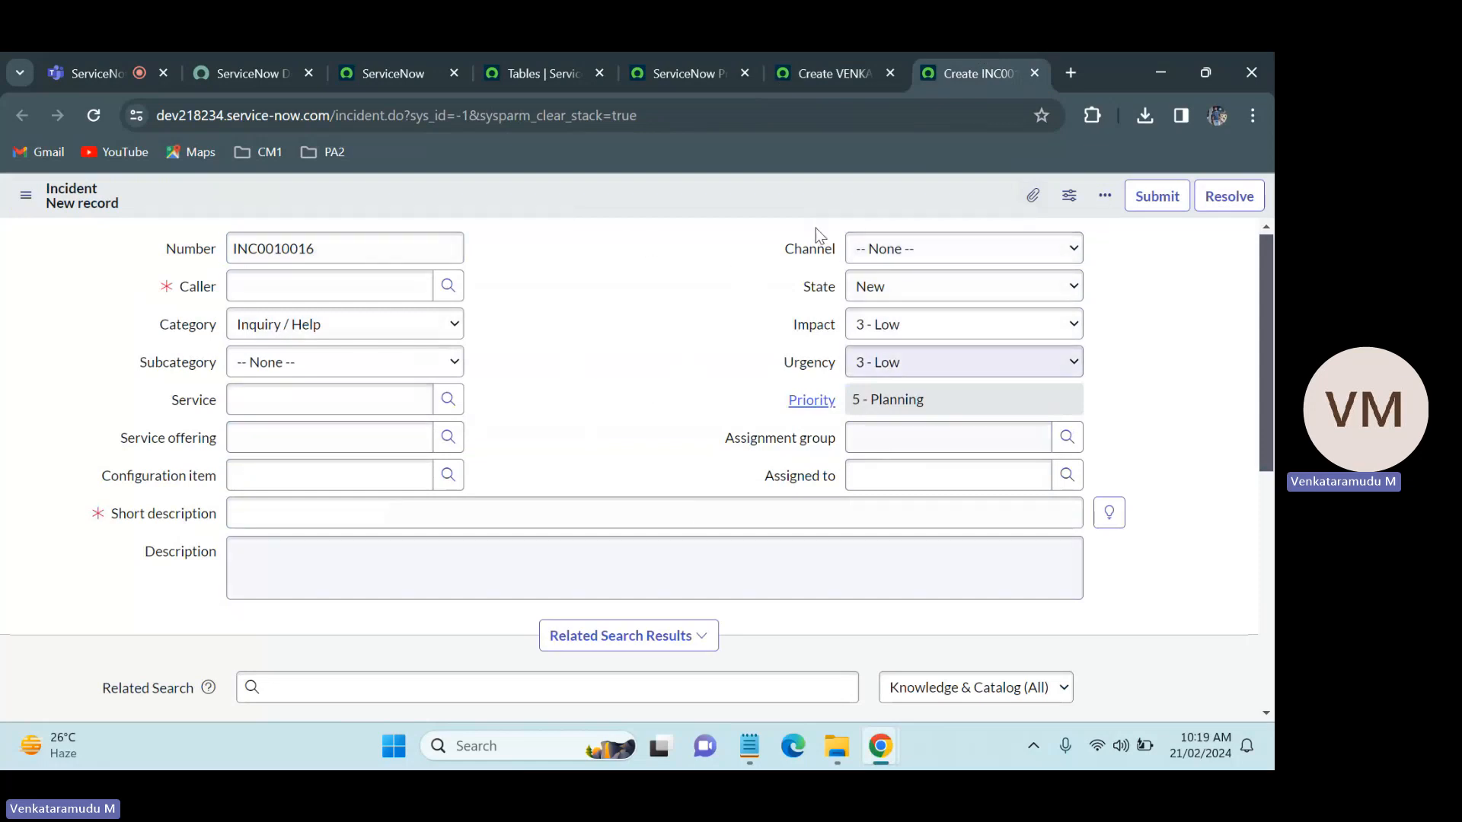
left_click(813, 52)
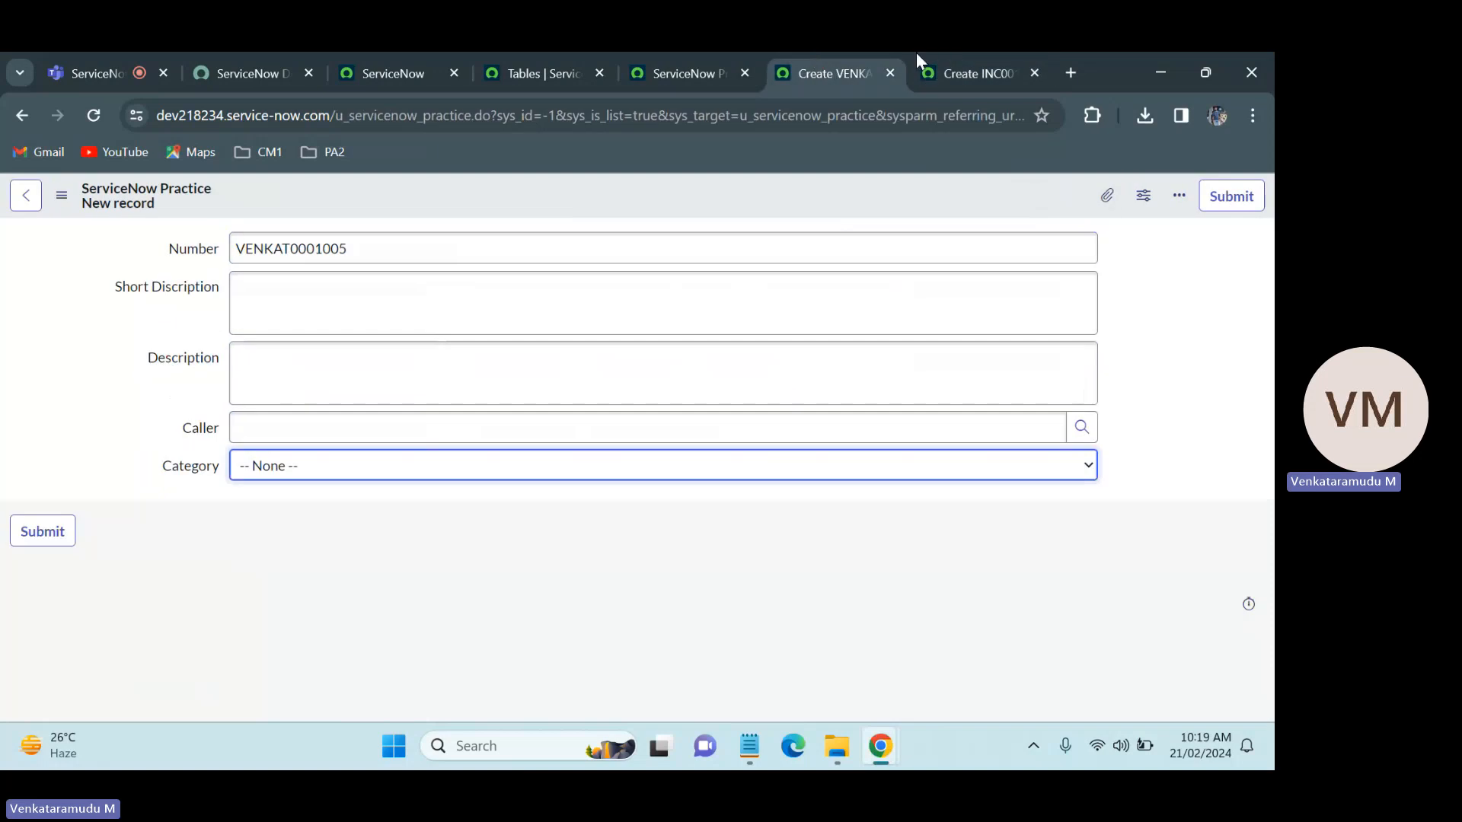
left_click(944, 52)
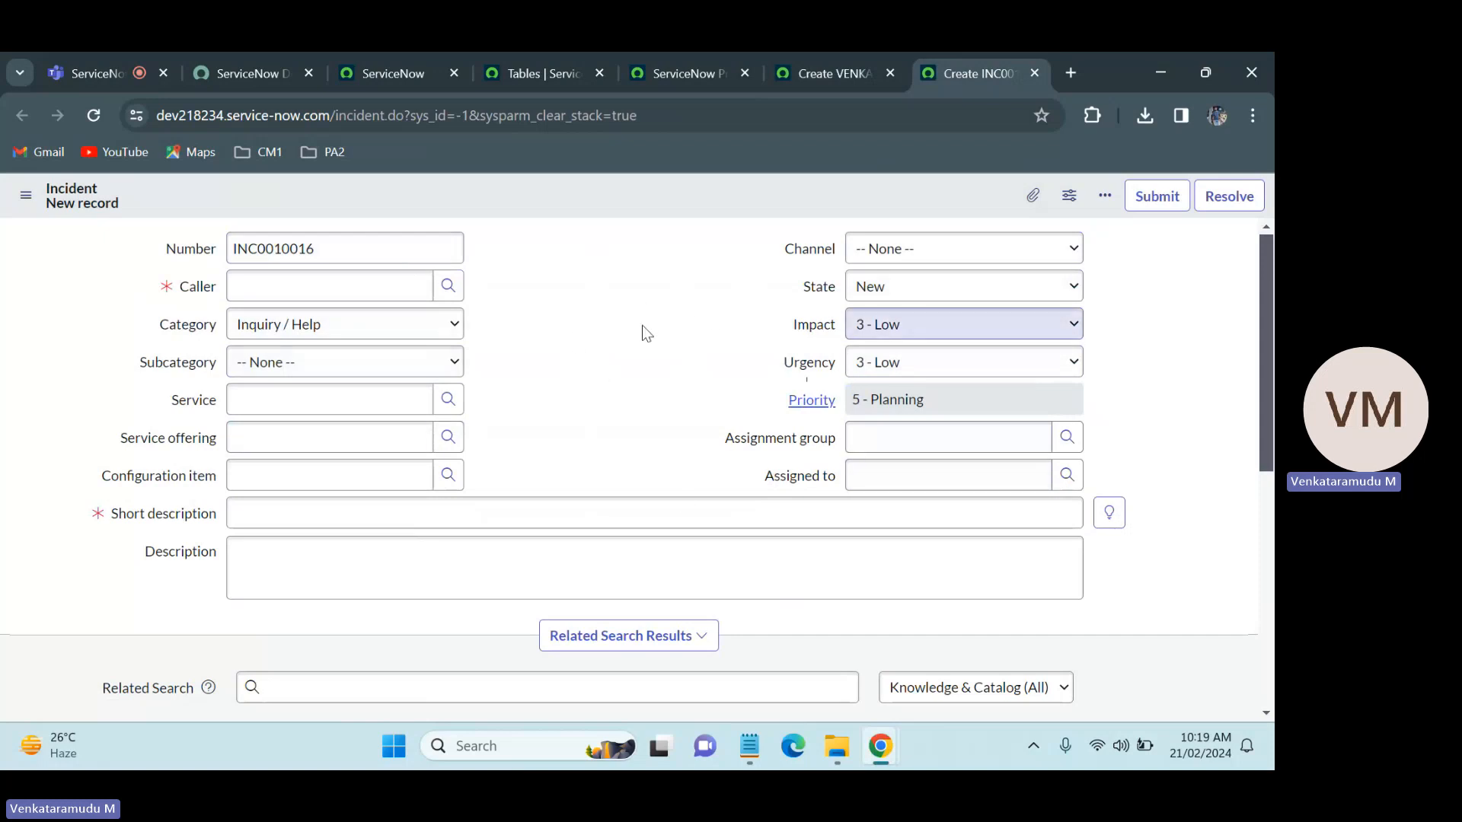
left_click(824, 54)
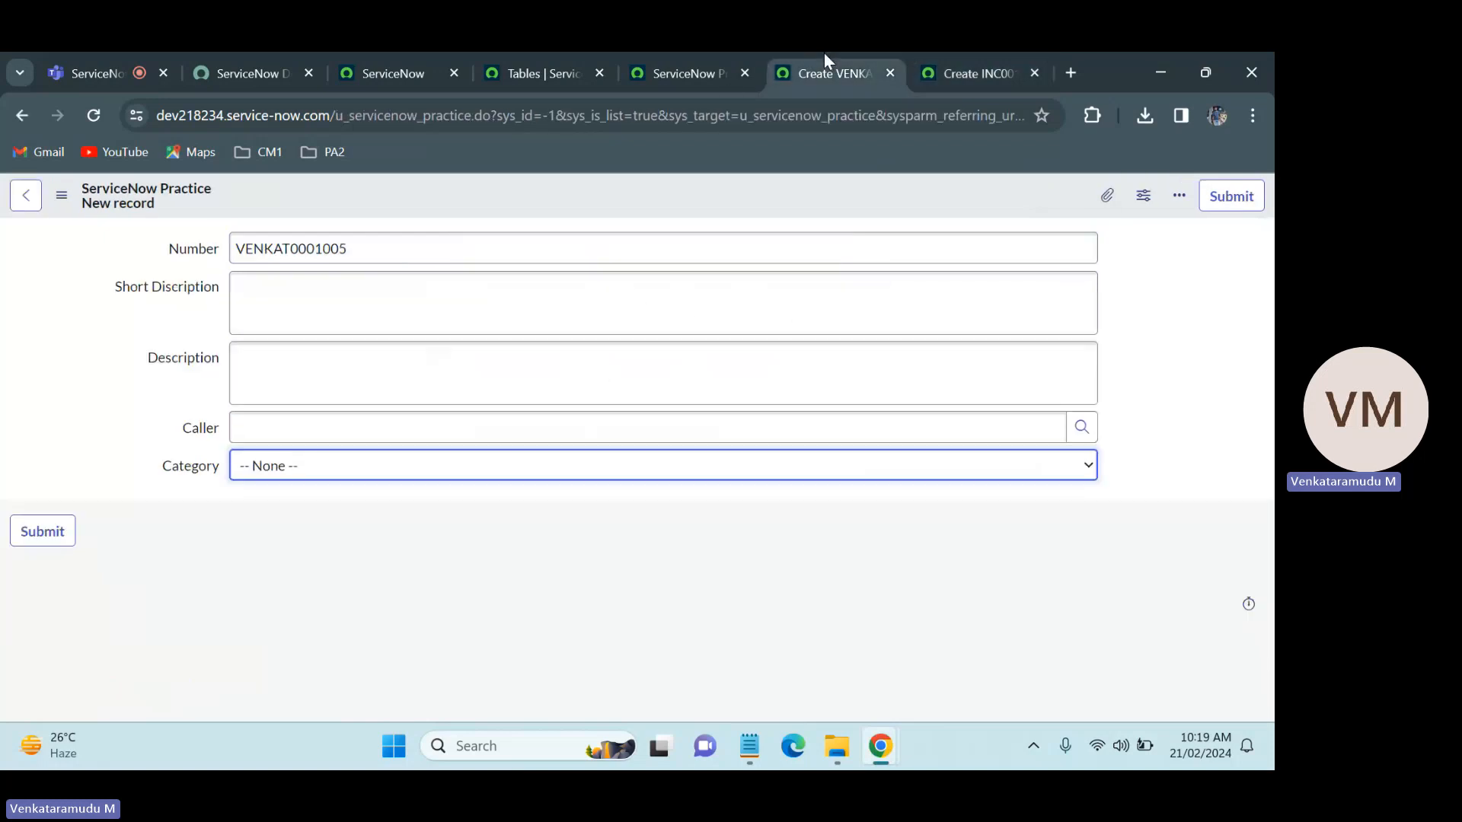
Step: Open the form layout configuration for the ServiceNow Practice form and look through its available and selected fields
right_click(578, 198)
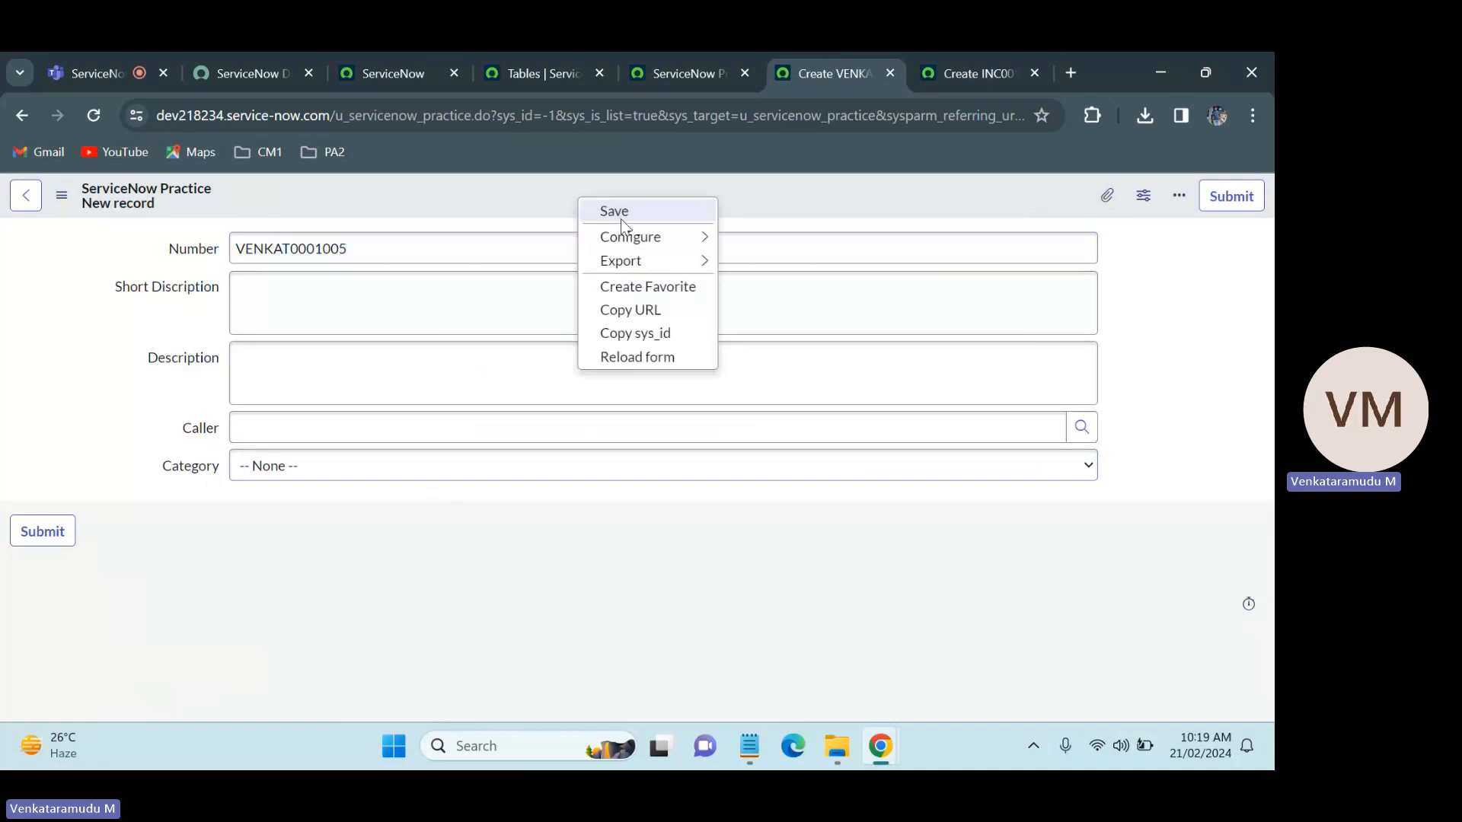
mouse_move(613, 237)
left_click(781, 263)
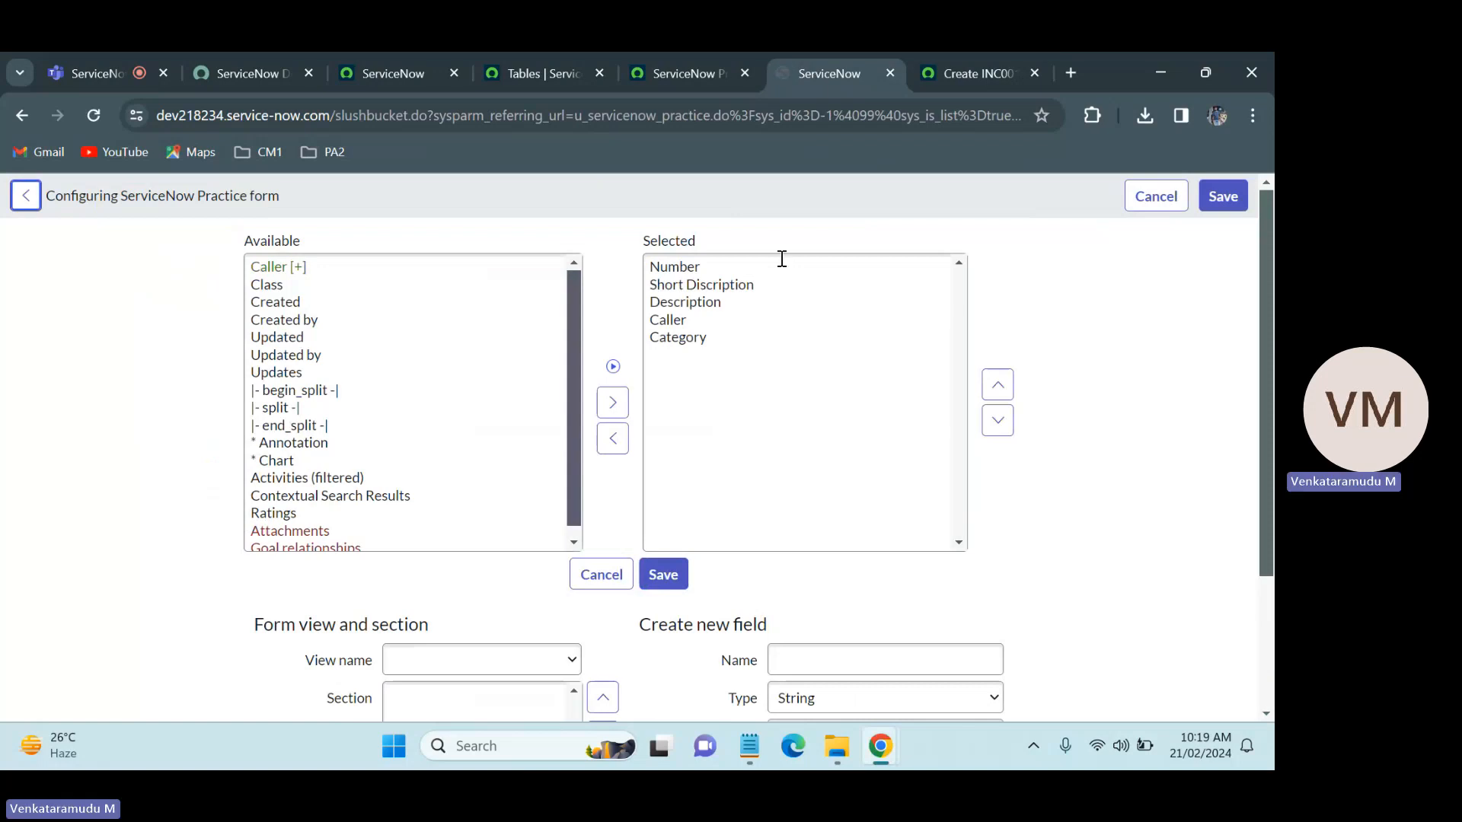
left_click(428, 374)
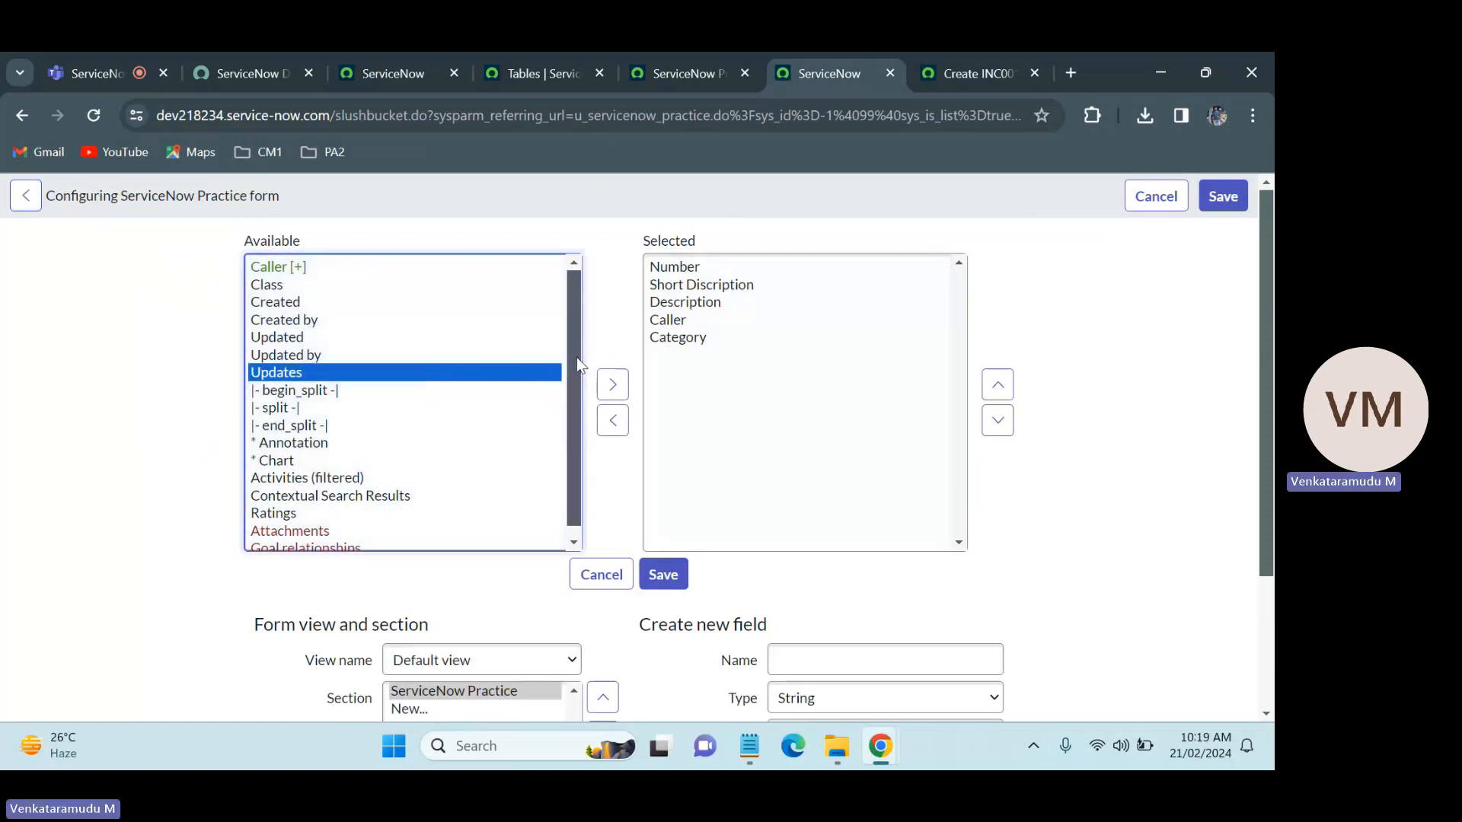
left_click_drag(572, 357, 587, 478)
left_click(731, 451)
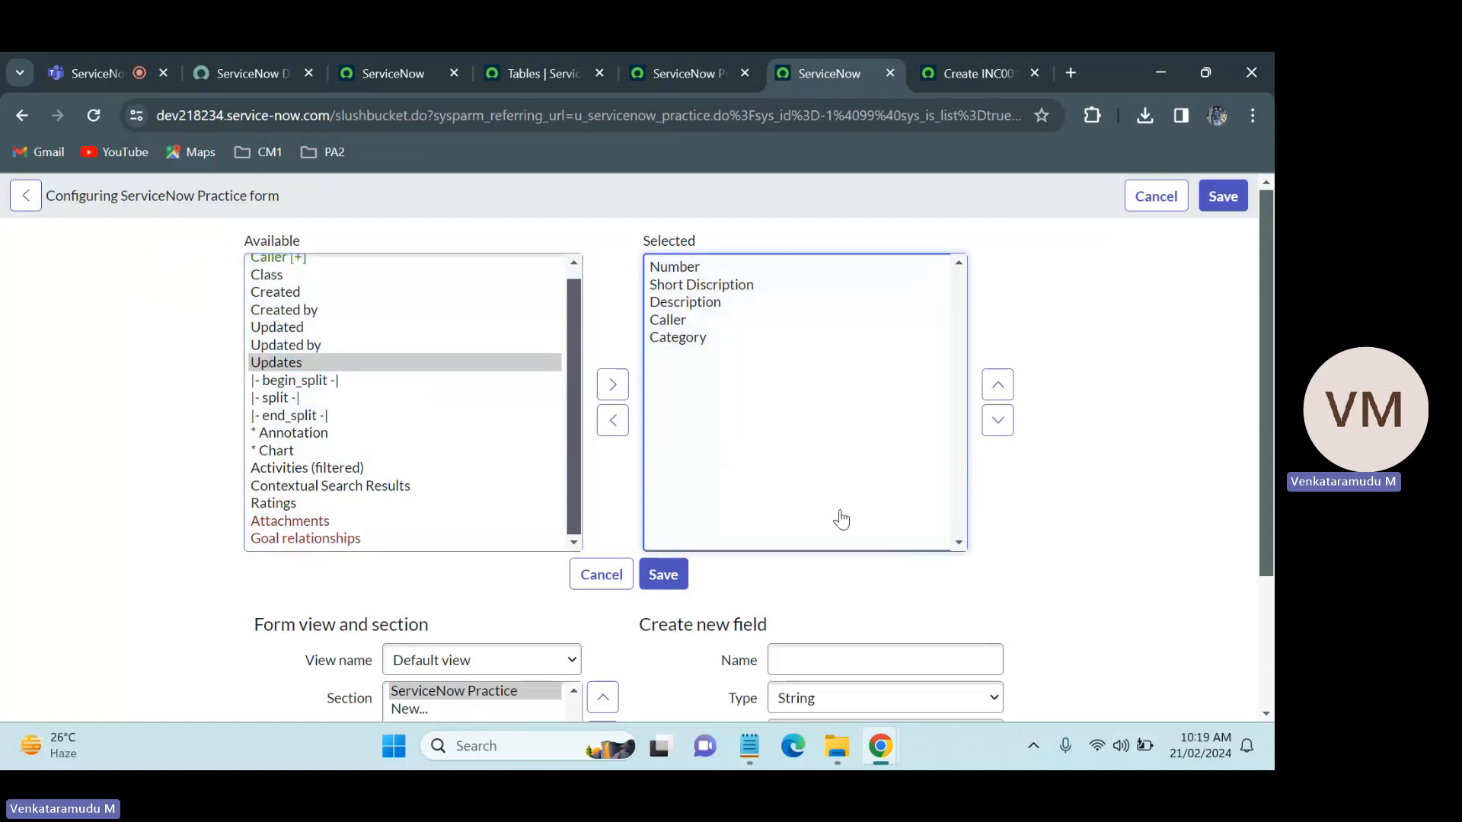
Step: Create a new field named Sub Category with type Choice and add it to the ServiceNow Practice form
left_click(831, 648)
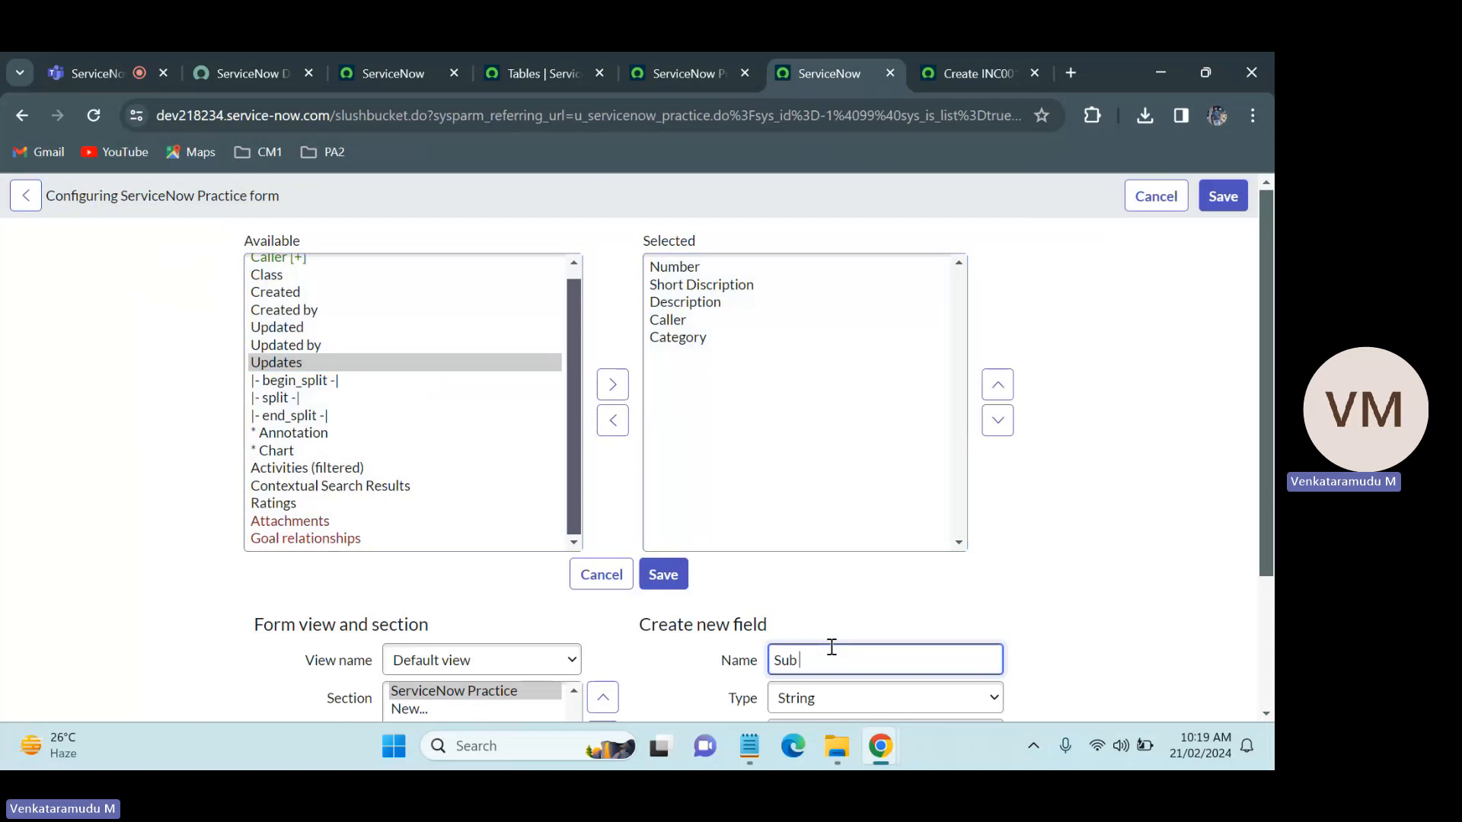
type("Sub Categ")
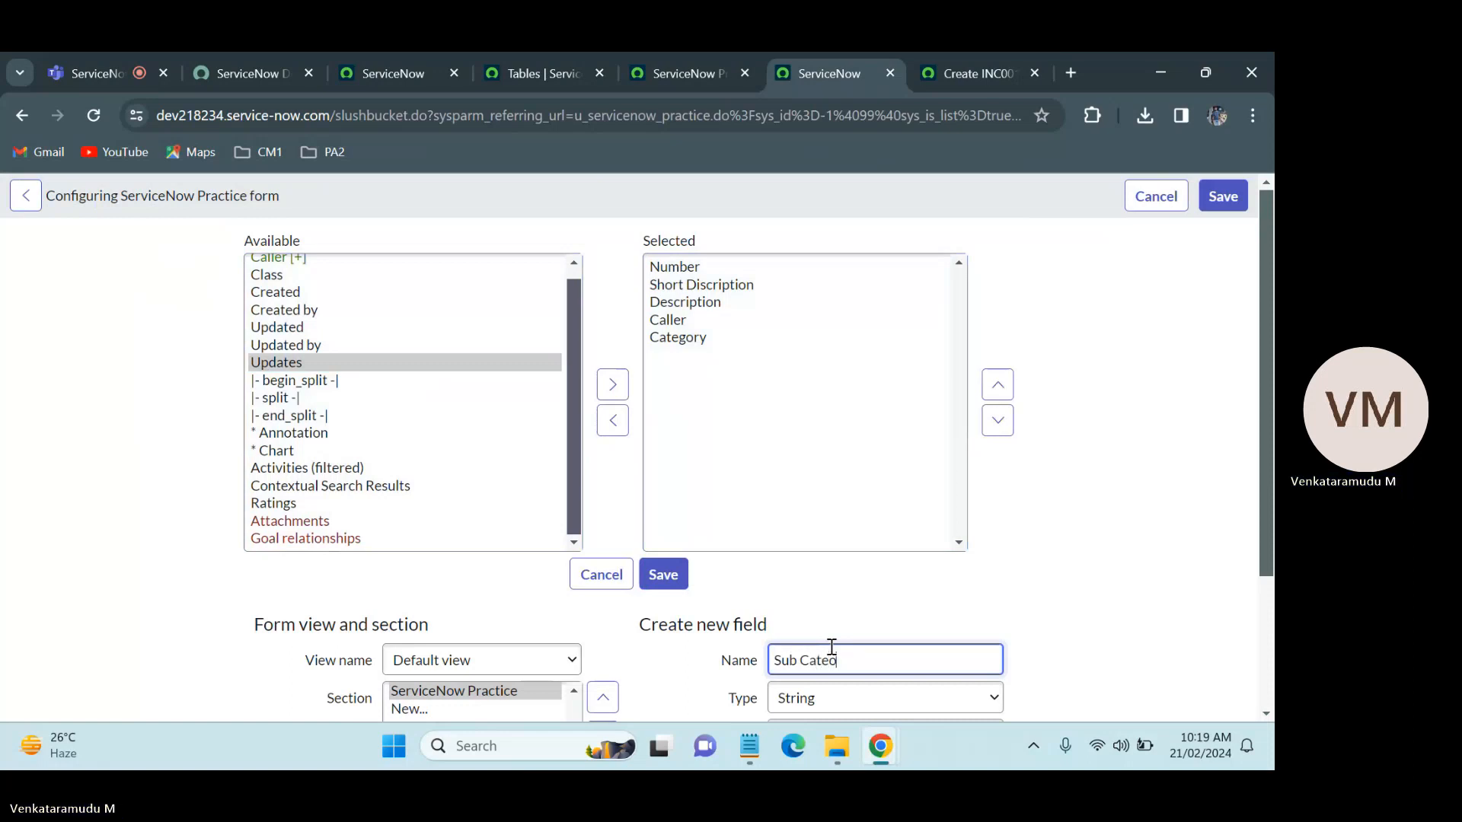
type("ory")
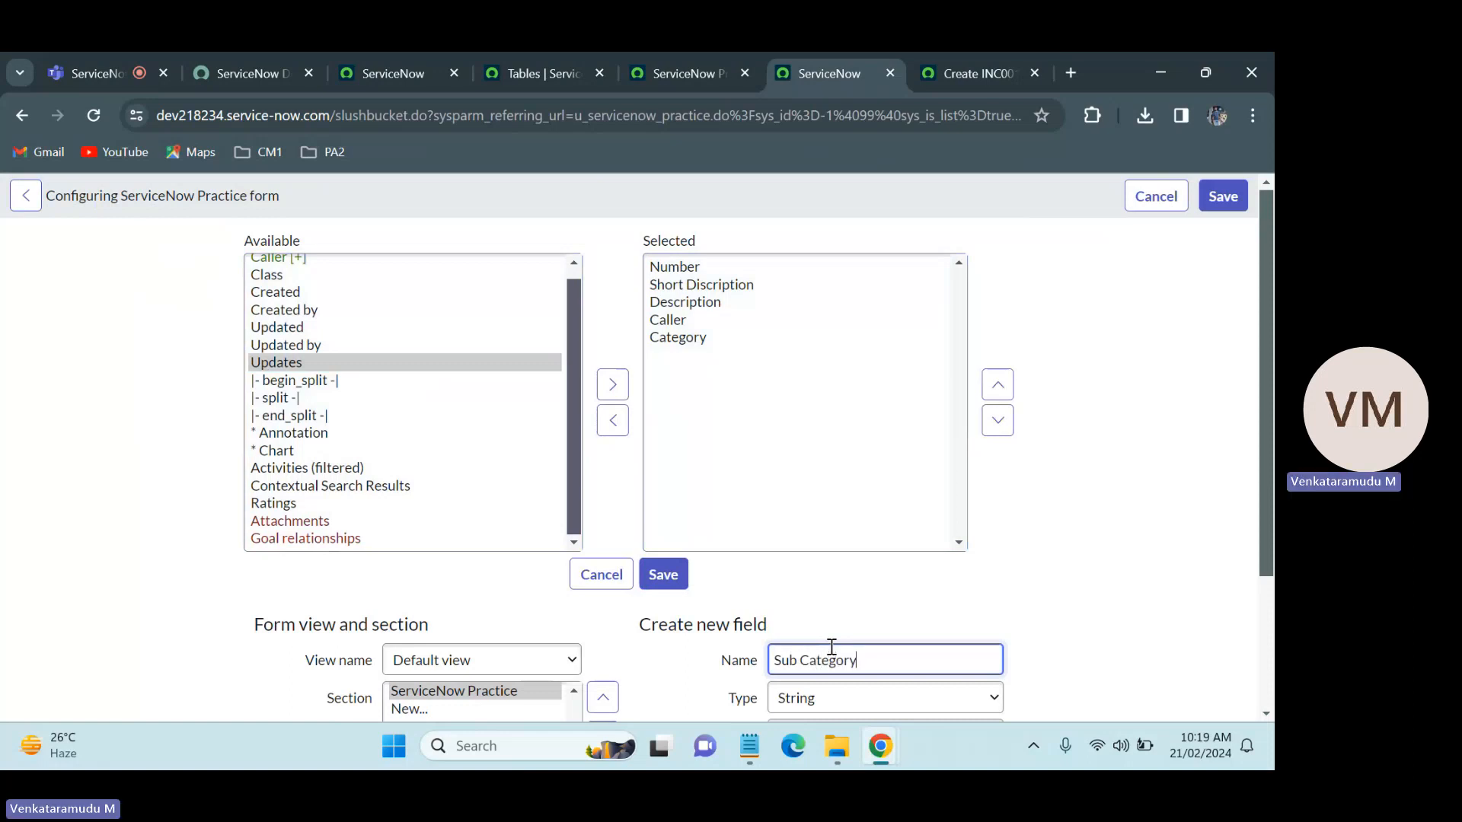
scroll(1269, 483, "down", 1)
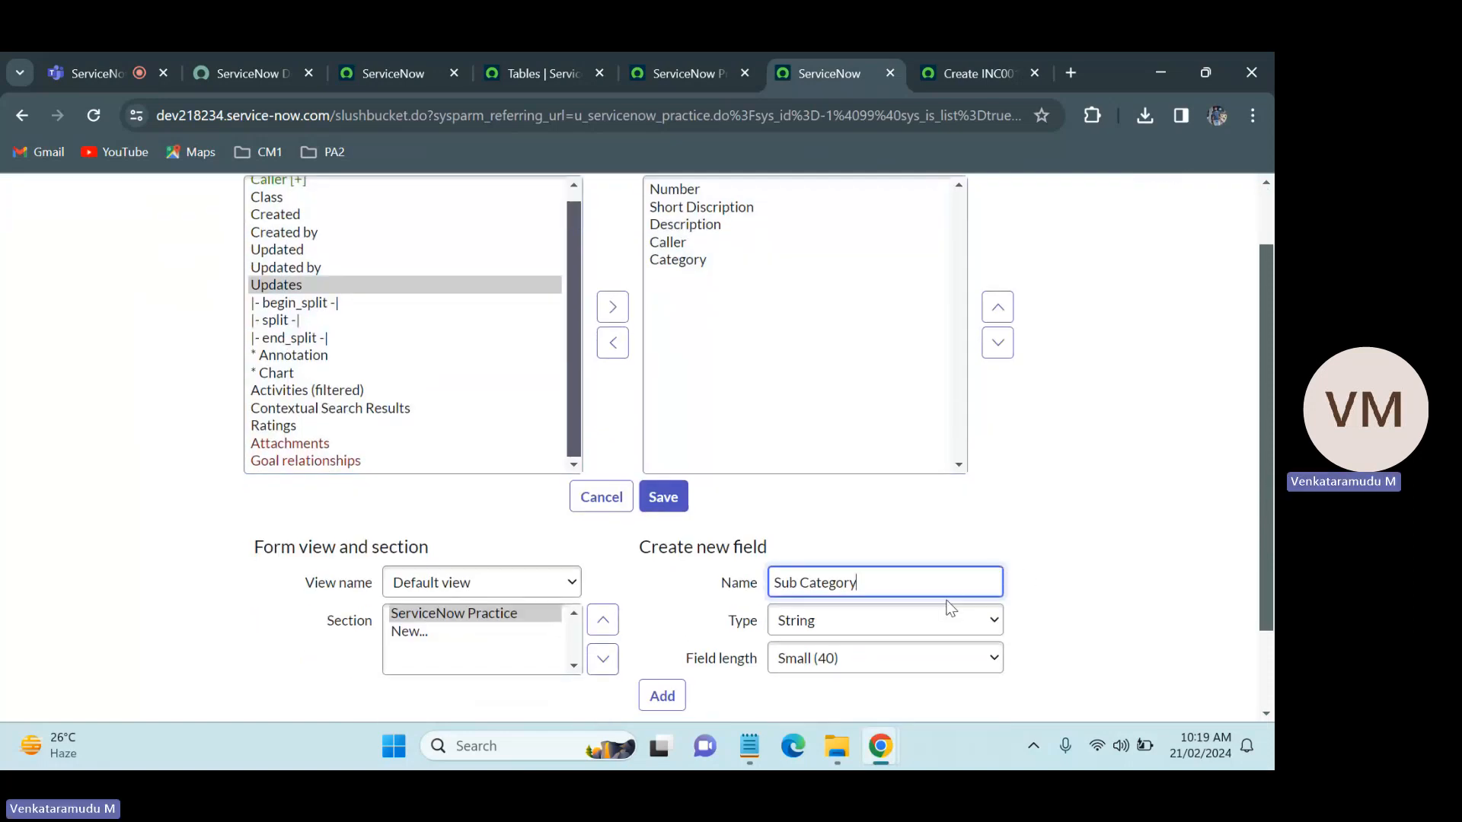
left_click(896, 623)
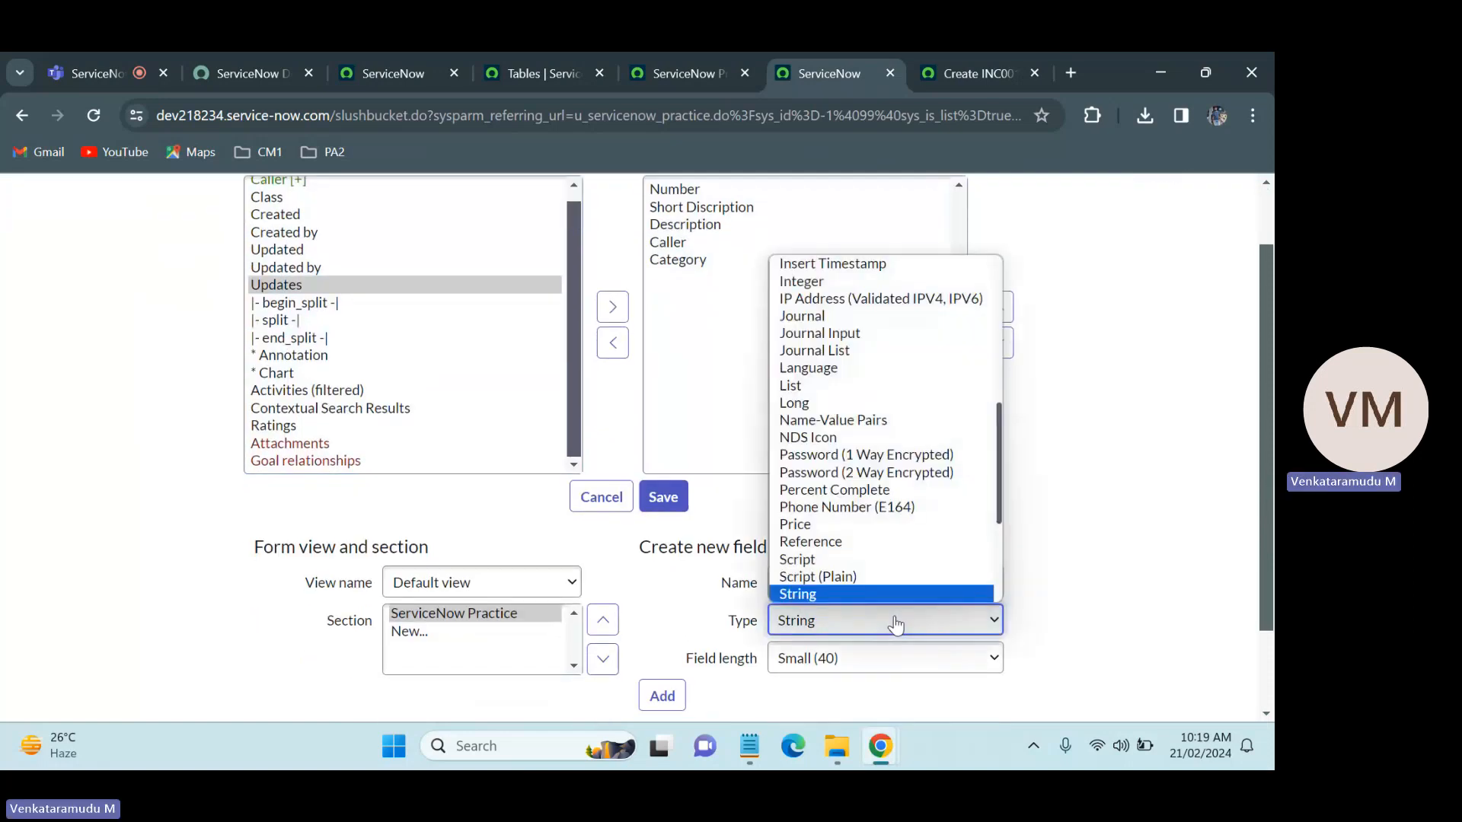
type("ch")
key("Return")
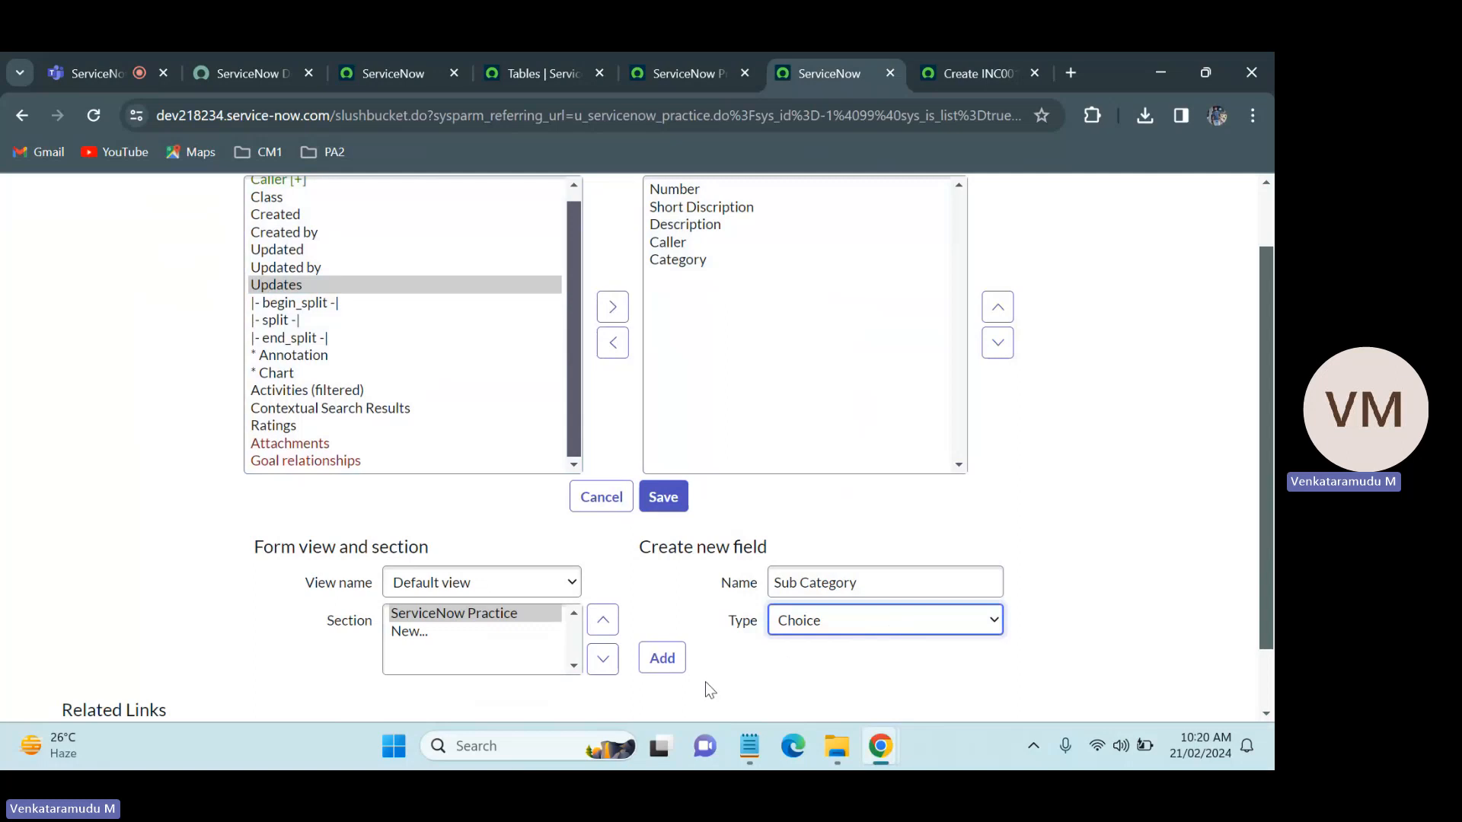
left_click(662, 657)
Step: Add a Choice field named State to the form layout after checking the State options on the Incident form
left_click(836, 594)
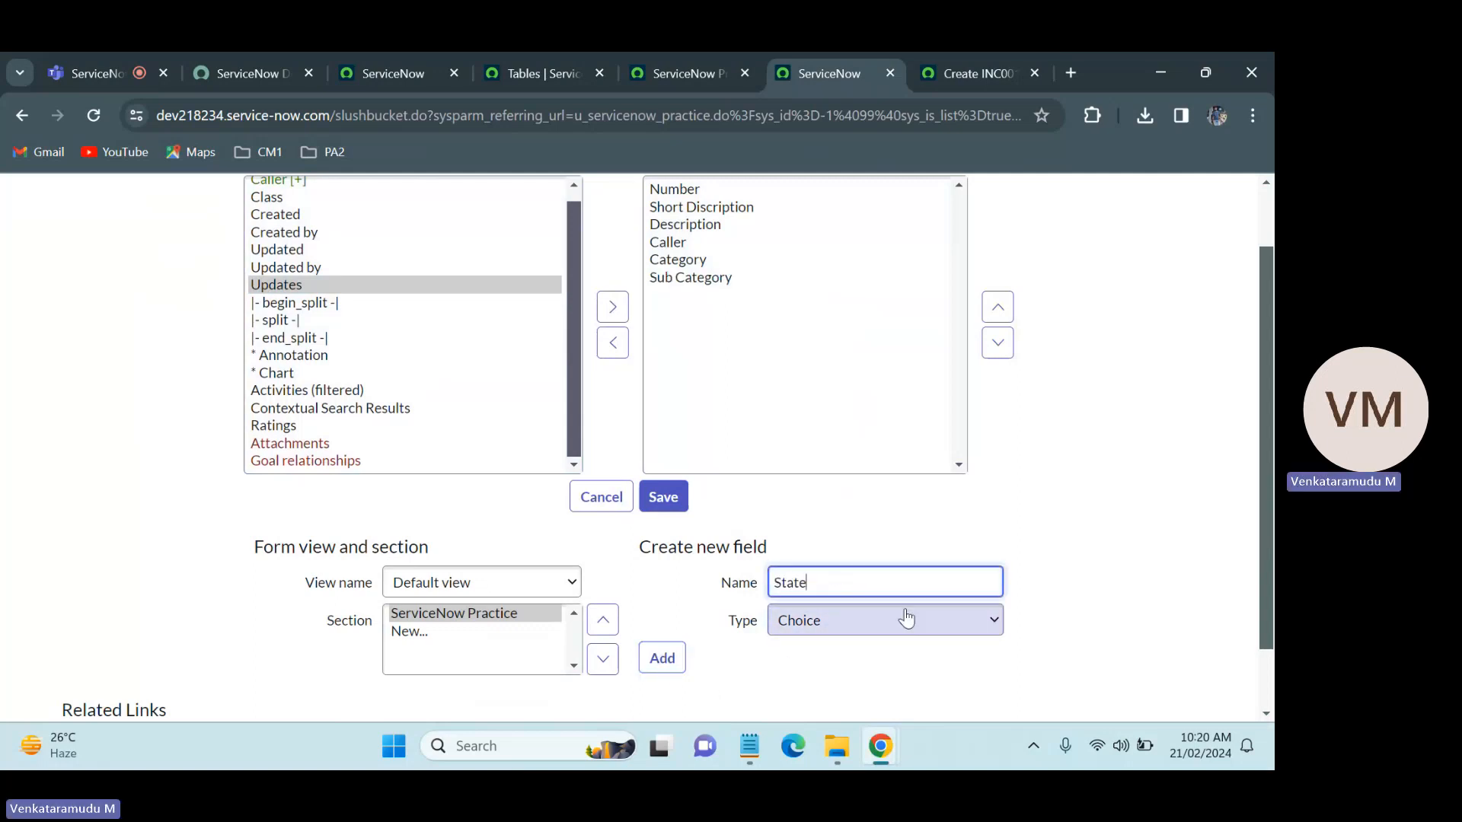
left_click(1025, 74)
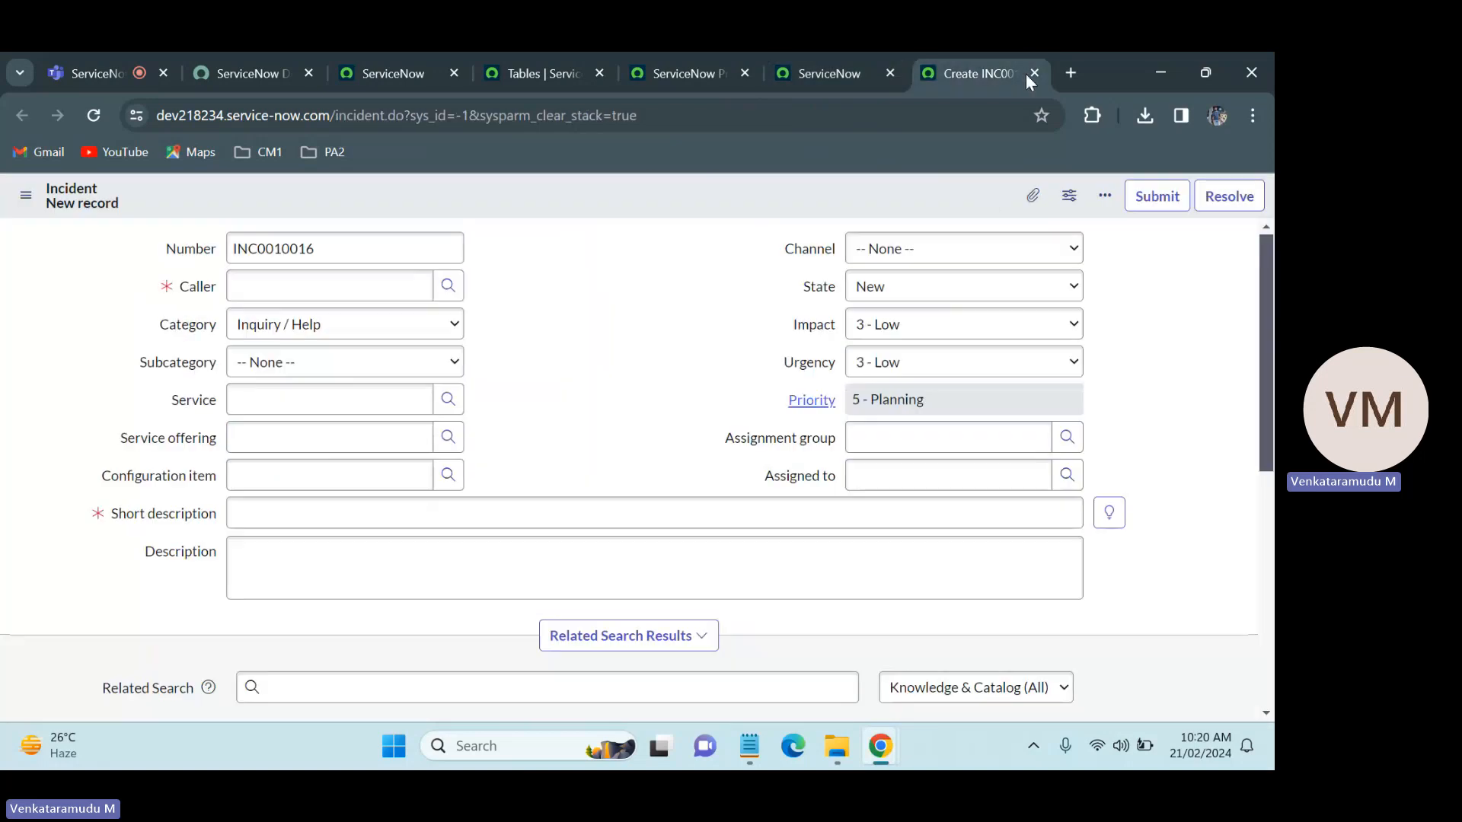
left_click(956, 254)
left_click(948, 270)
left_click(947, 286)
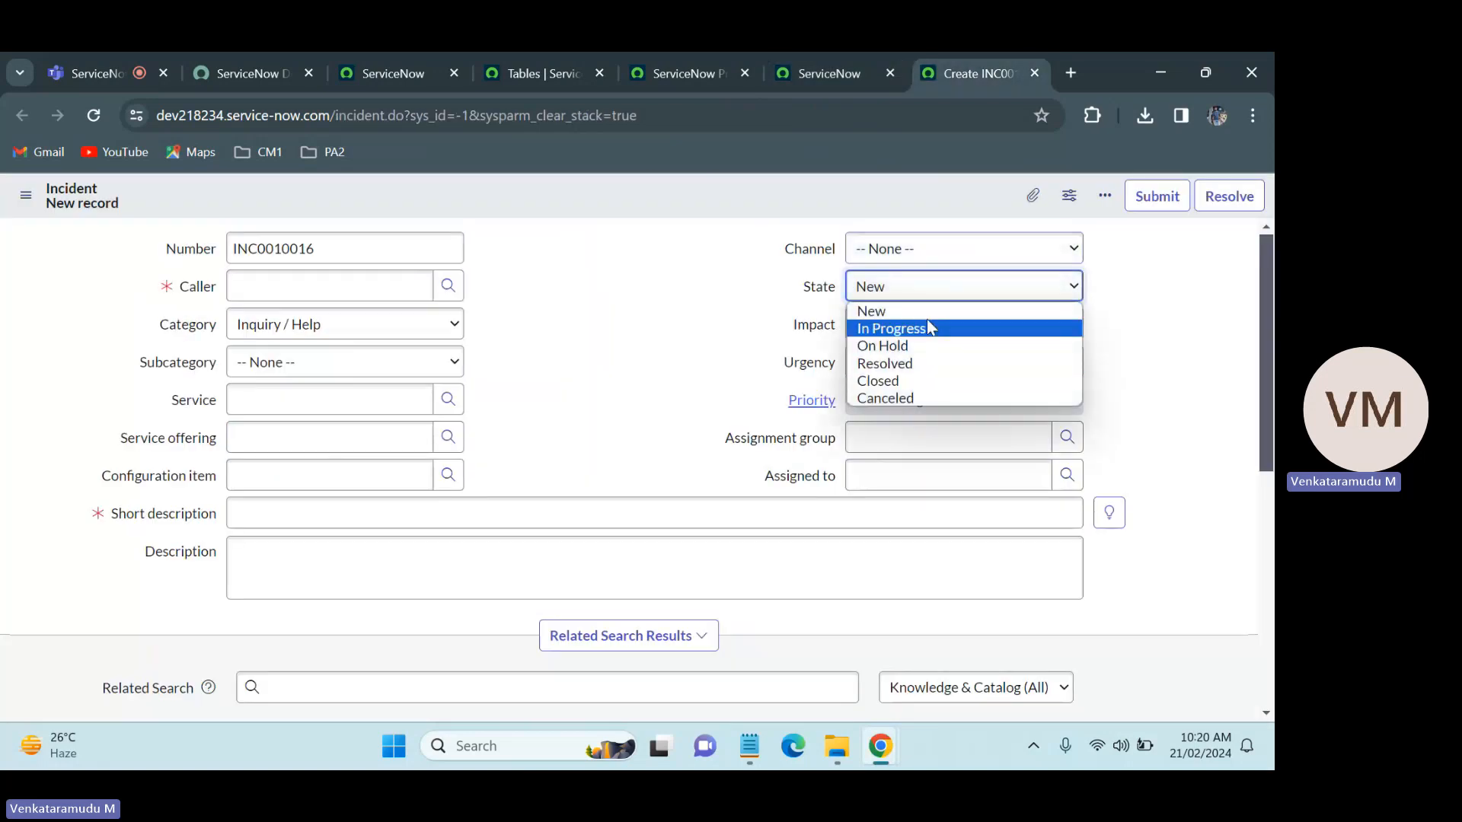
left_click(672, 286)
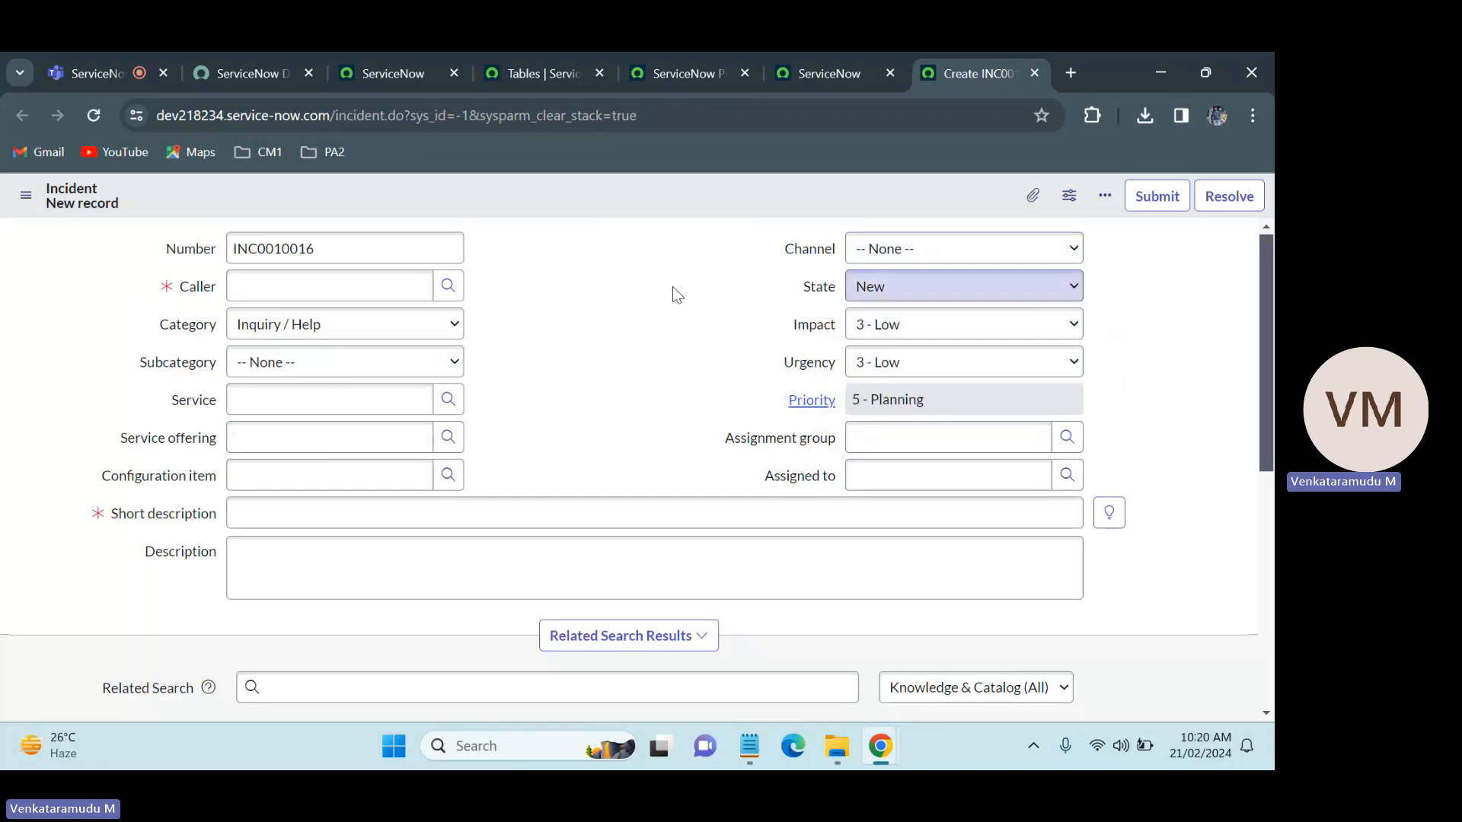
left_click(830, 53)
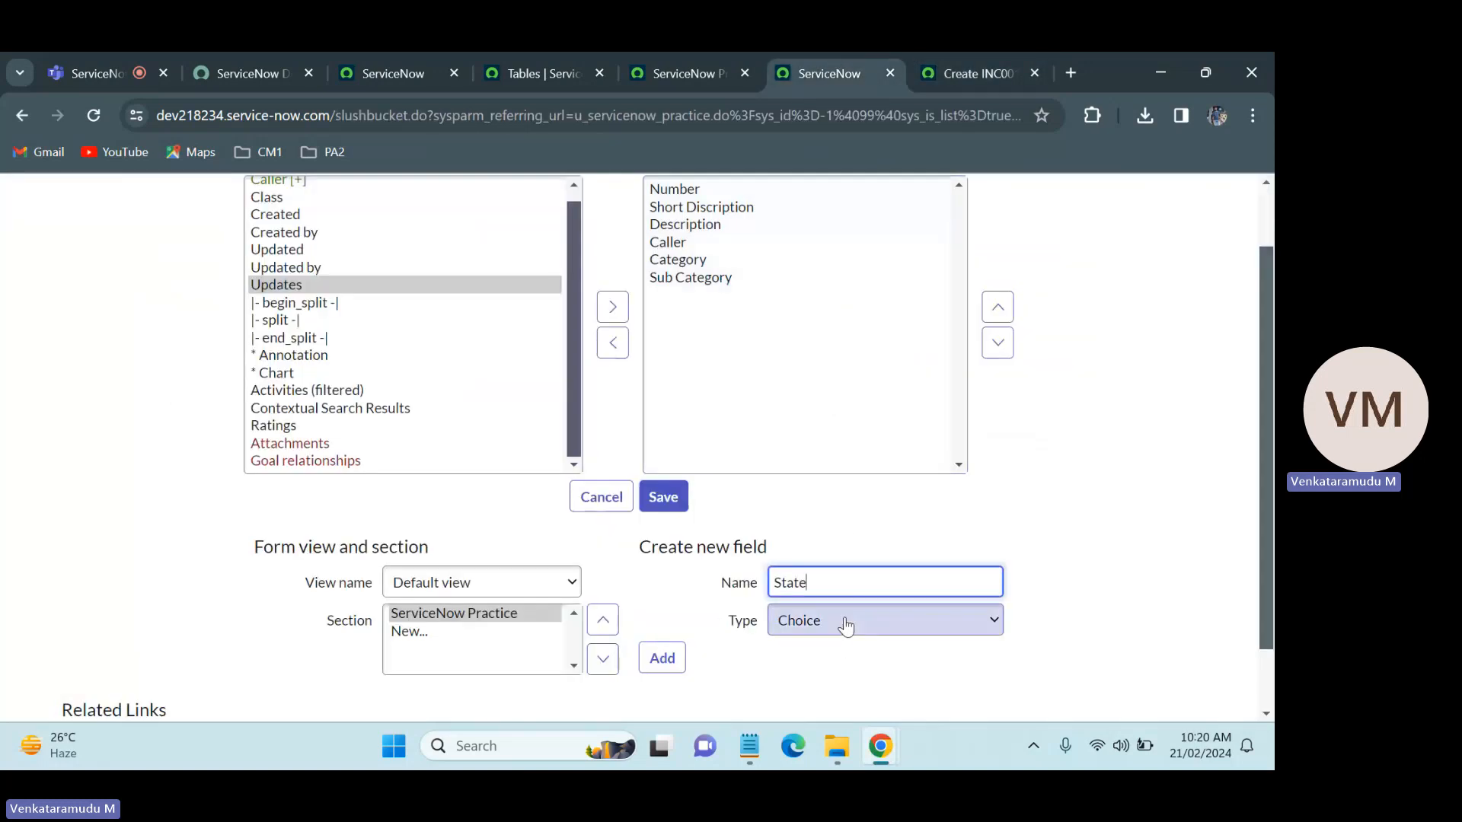
left_click(662, 657)
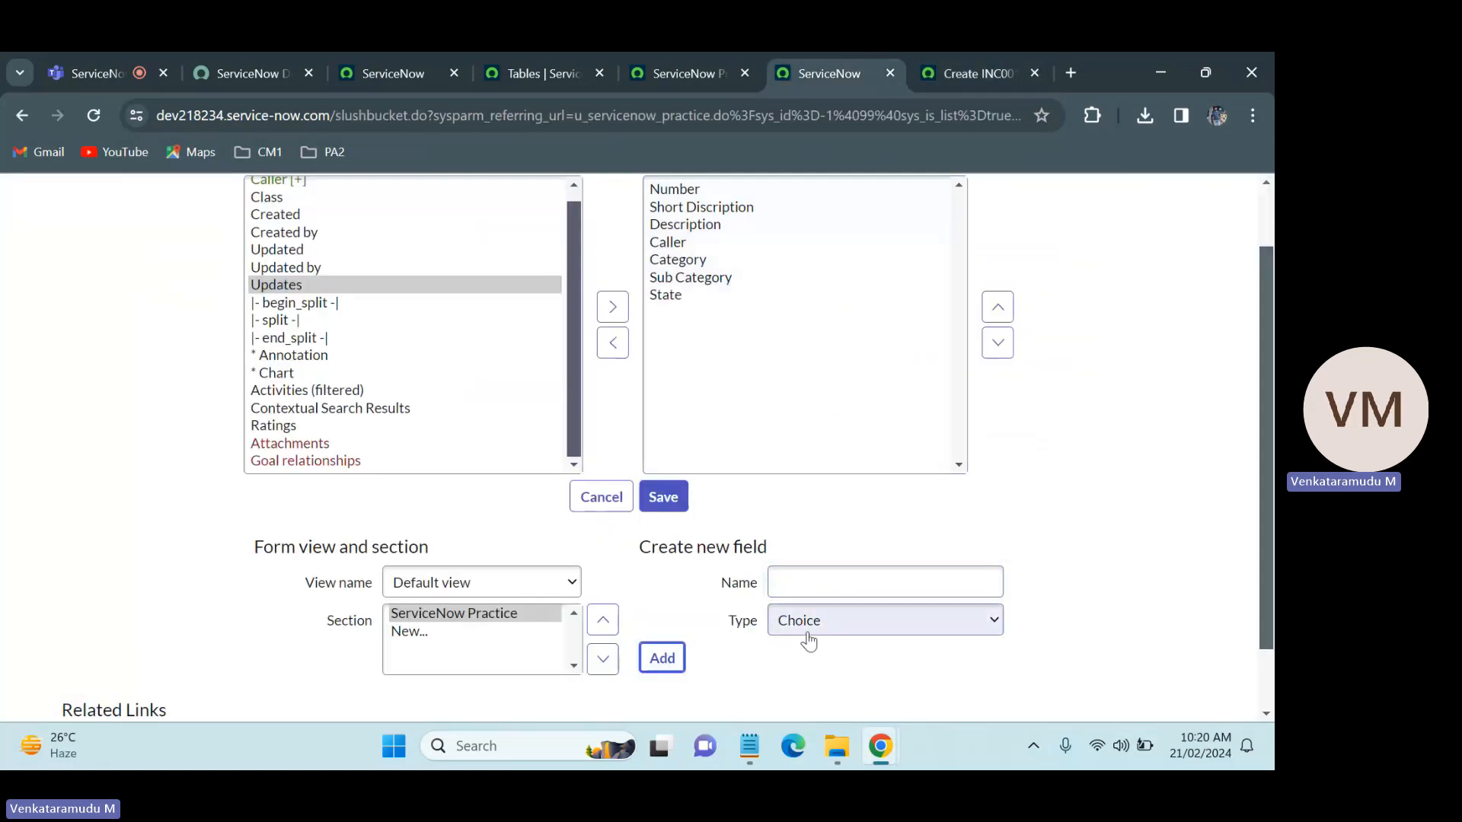
Step: Check the Incident form for the next field and add a Choice field named Channel to the form layout
left_click(997, 52)
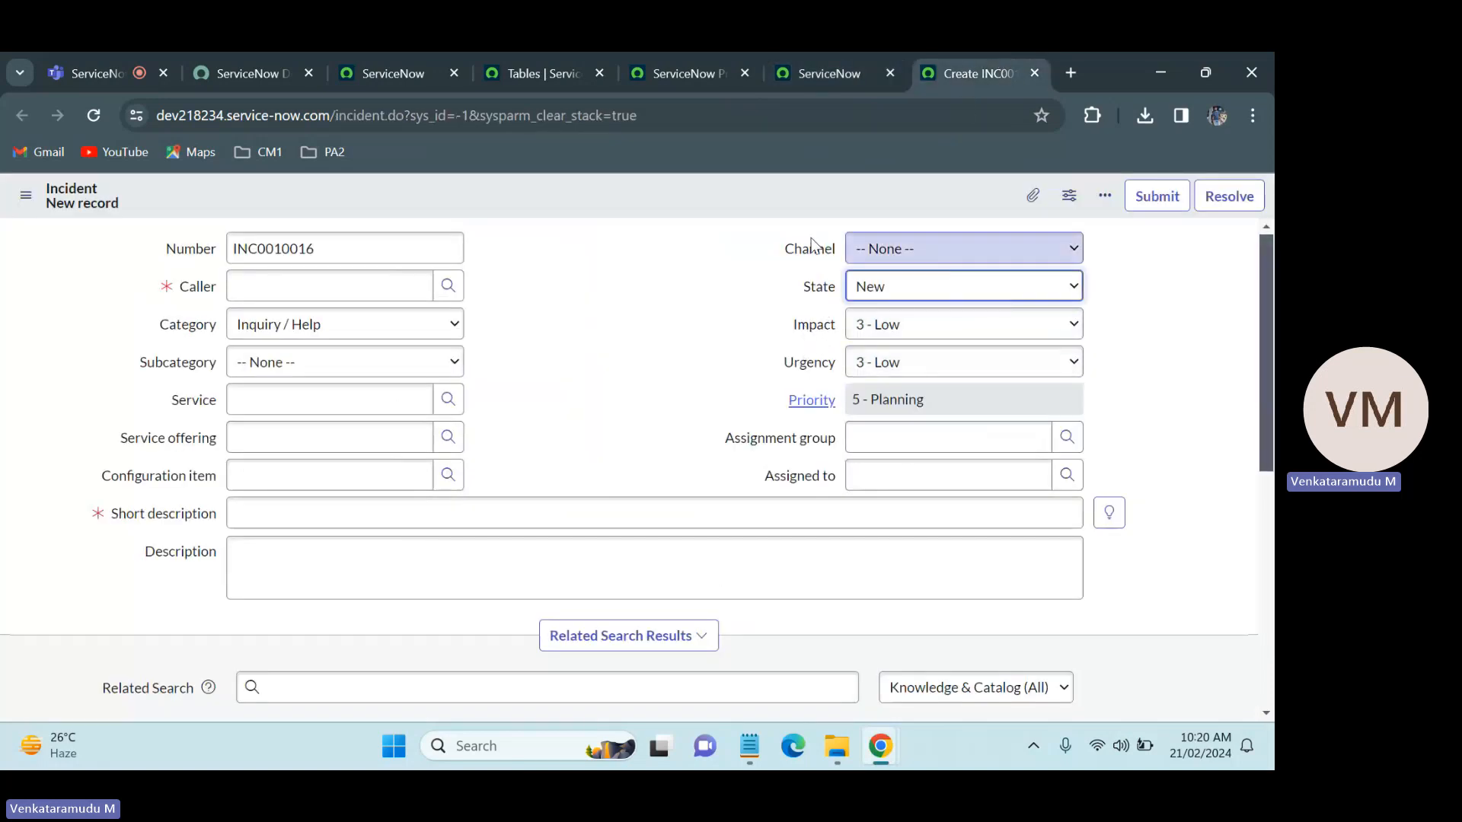
left_click(825, 54)
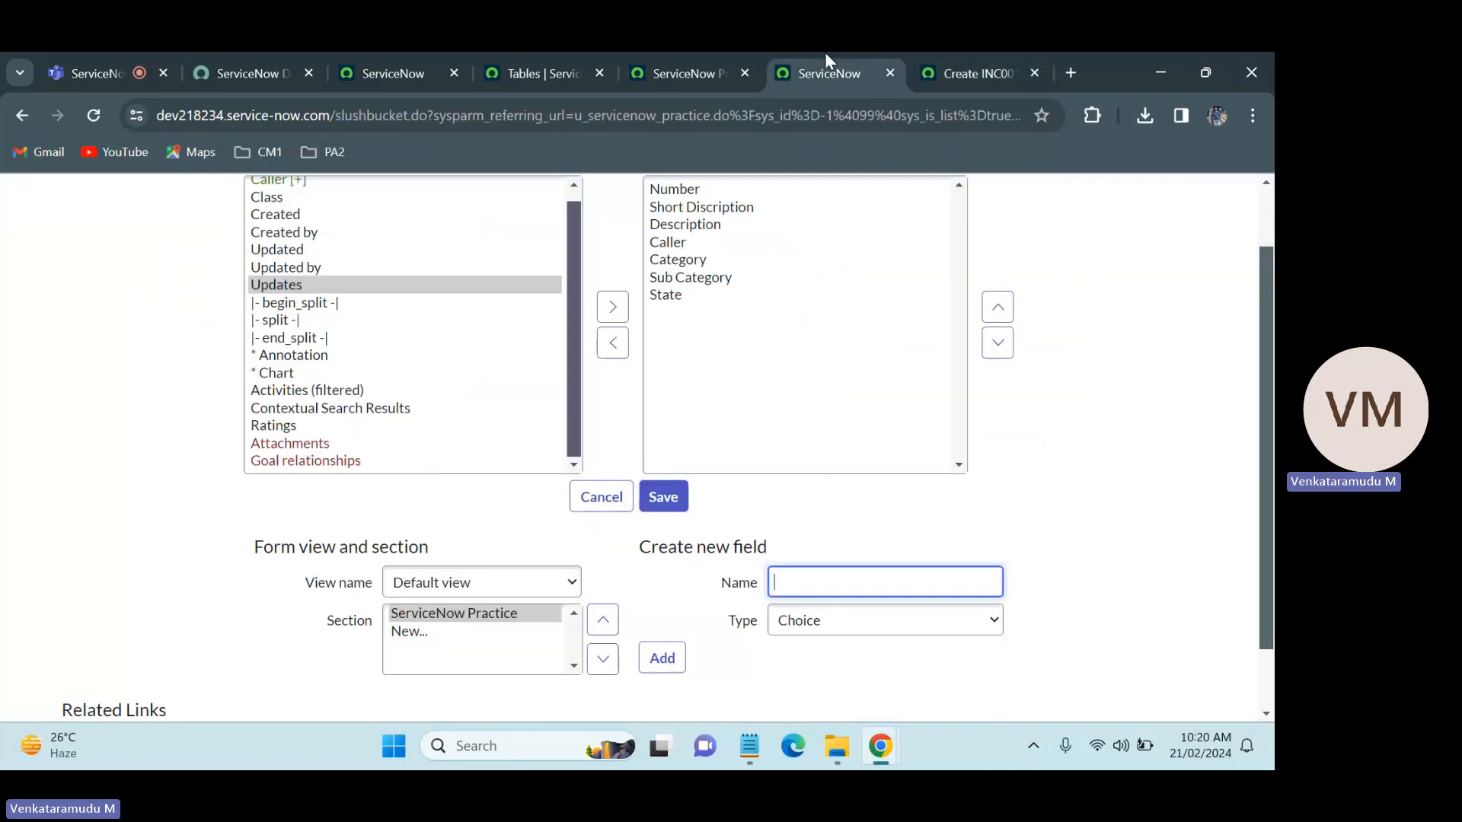
left_click(824, 579)
type("Channel")
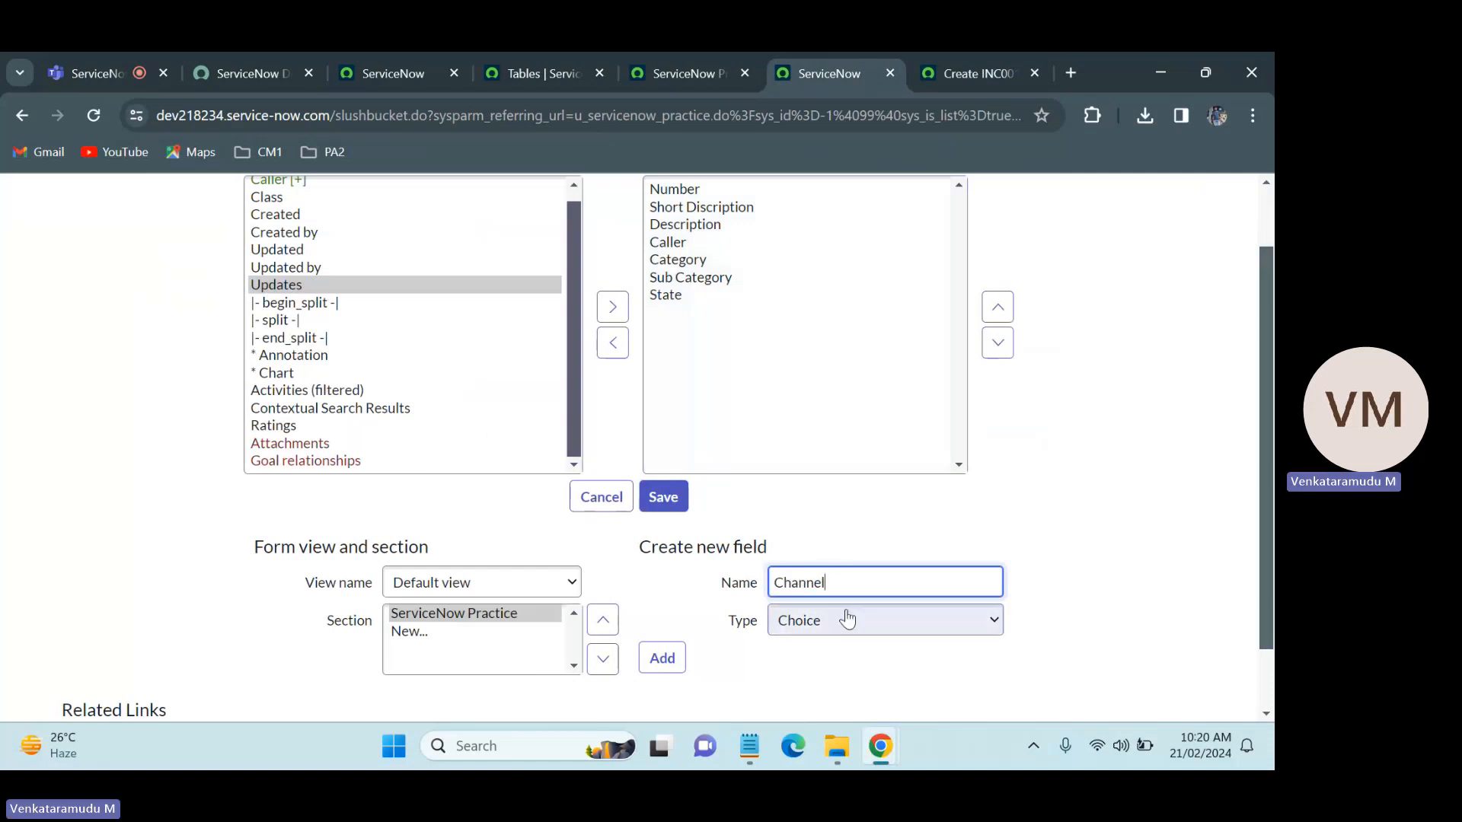
left_click(668, 663)
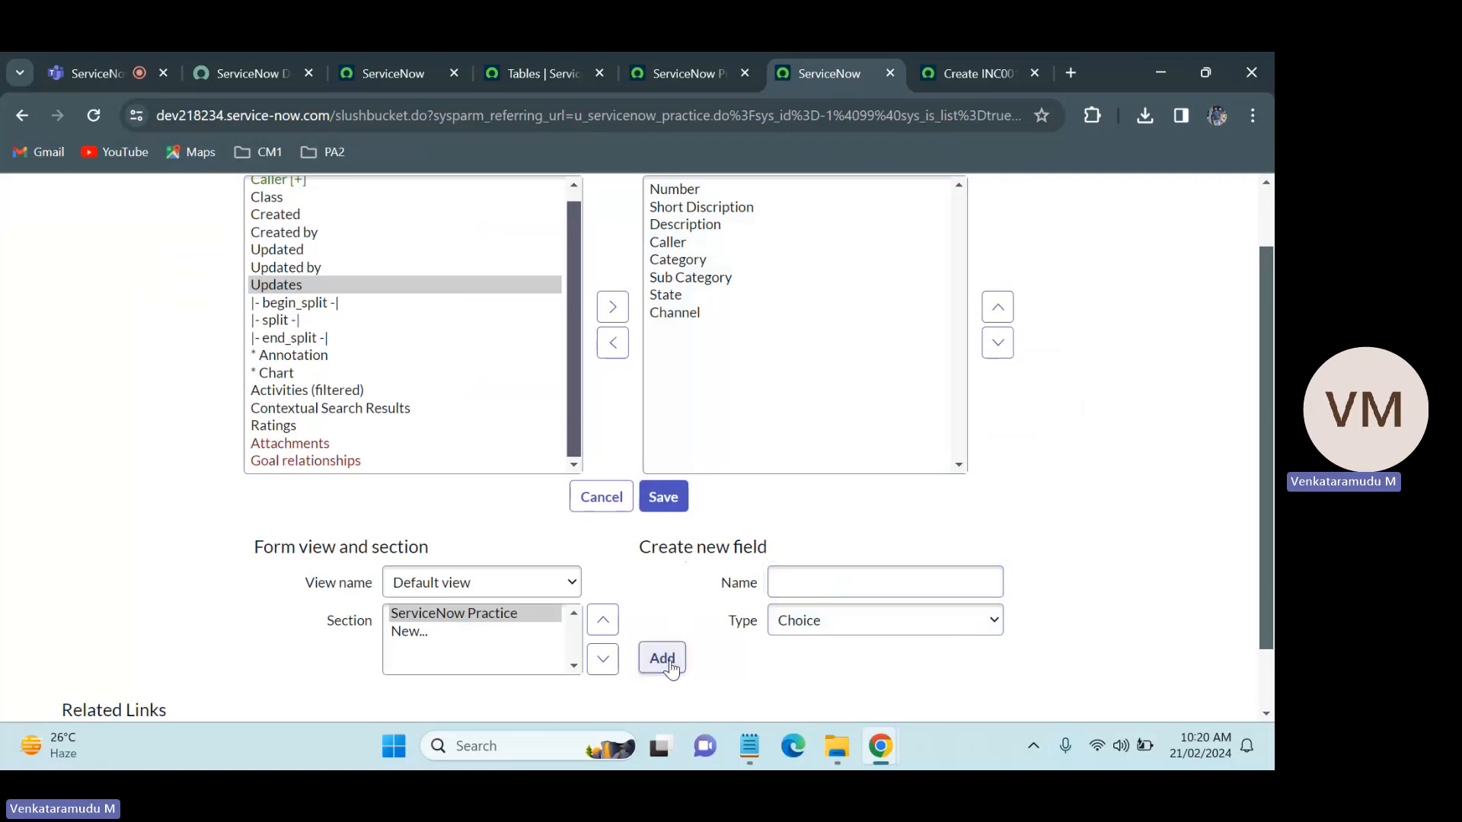
Step: Add two more Choice fields, Impact and Urgency, to the ServiceNow Practice form layout
left_click(854, 567)
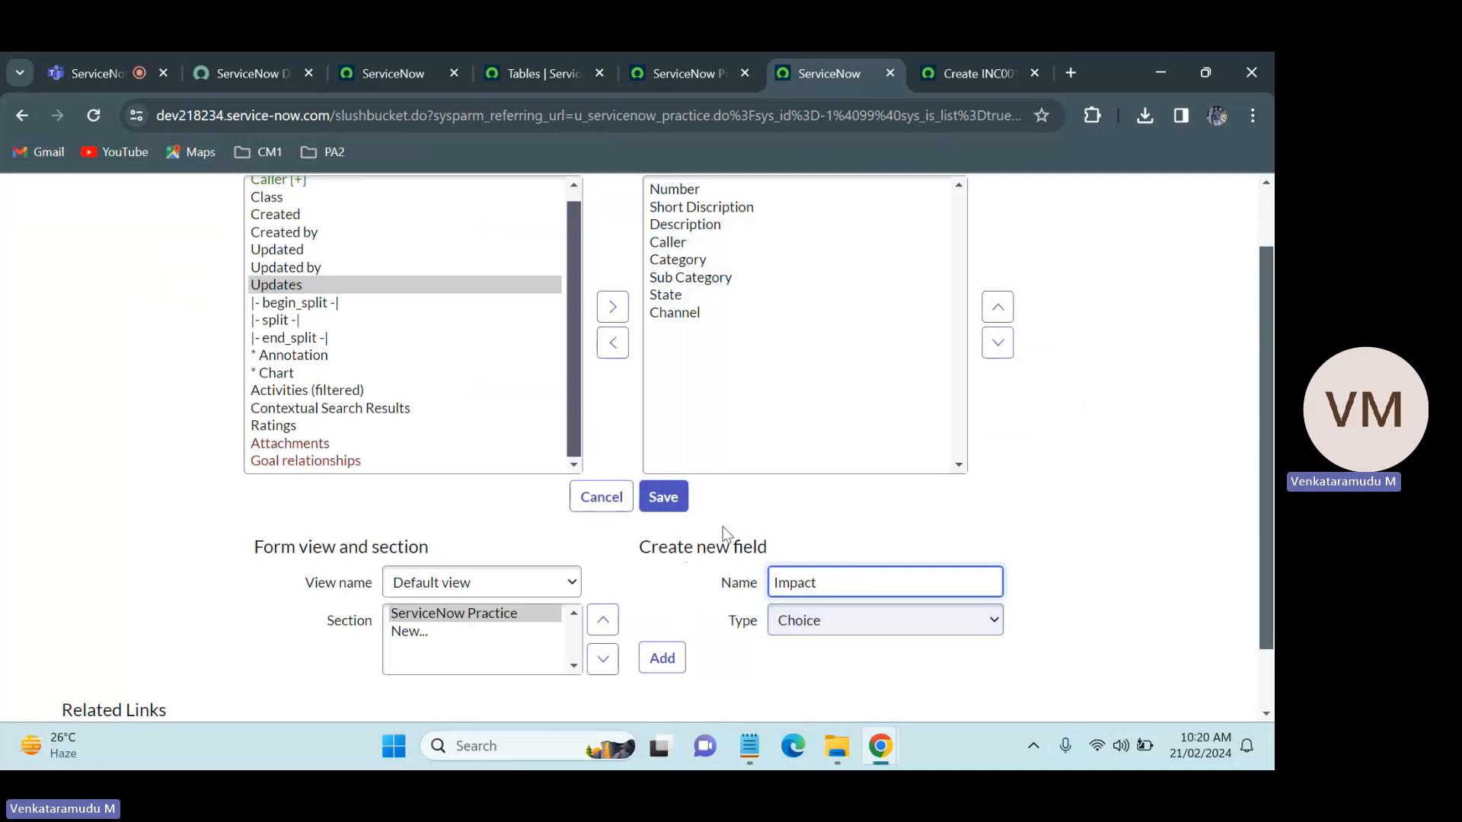
left_click(662, 658)
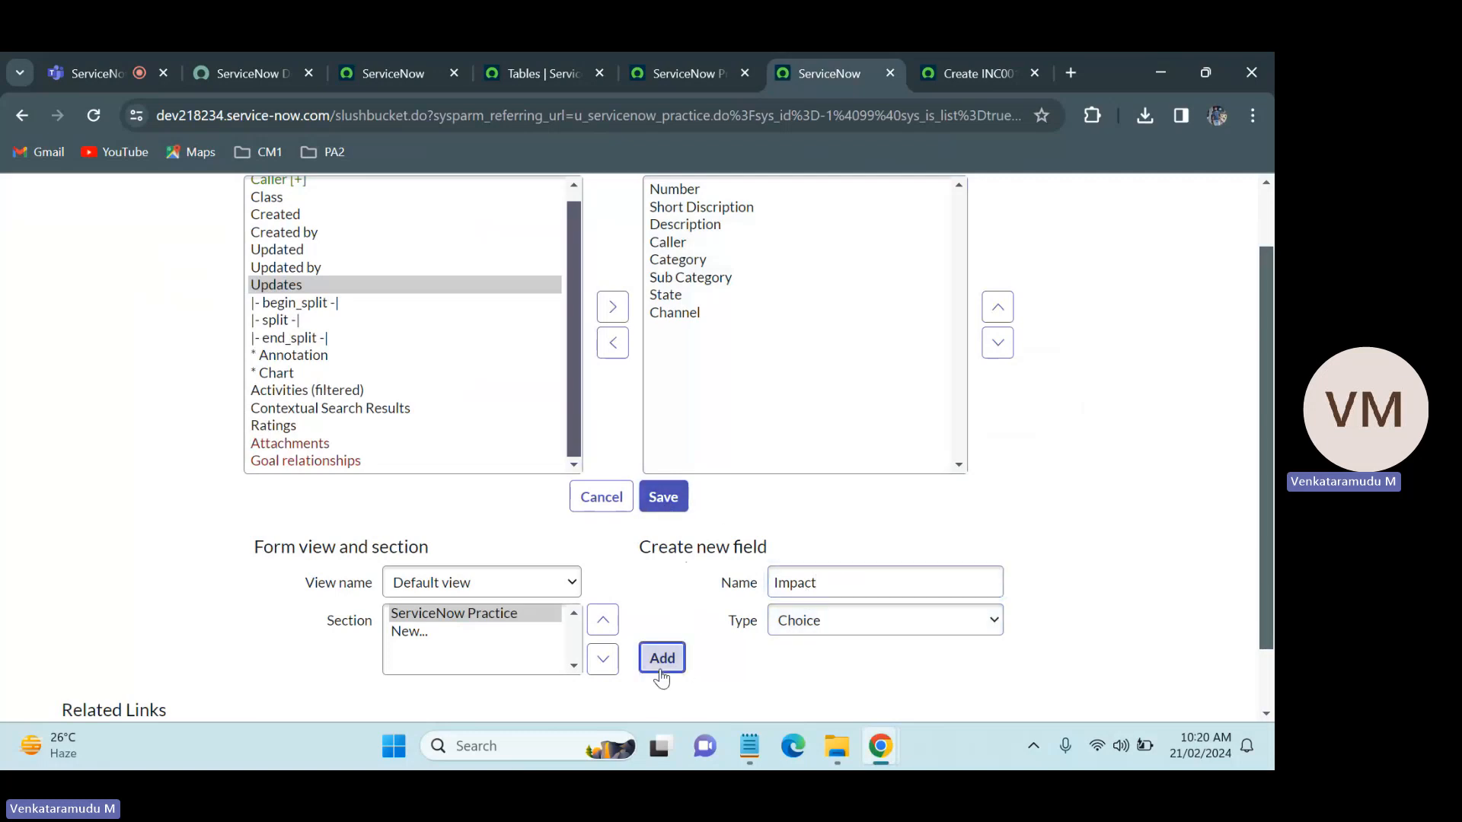
left_click(827, 593)
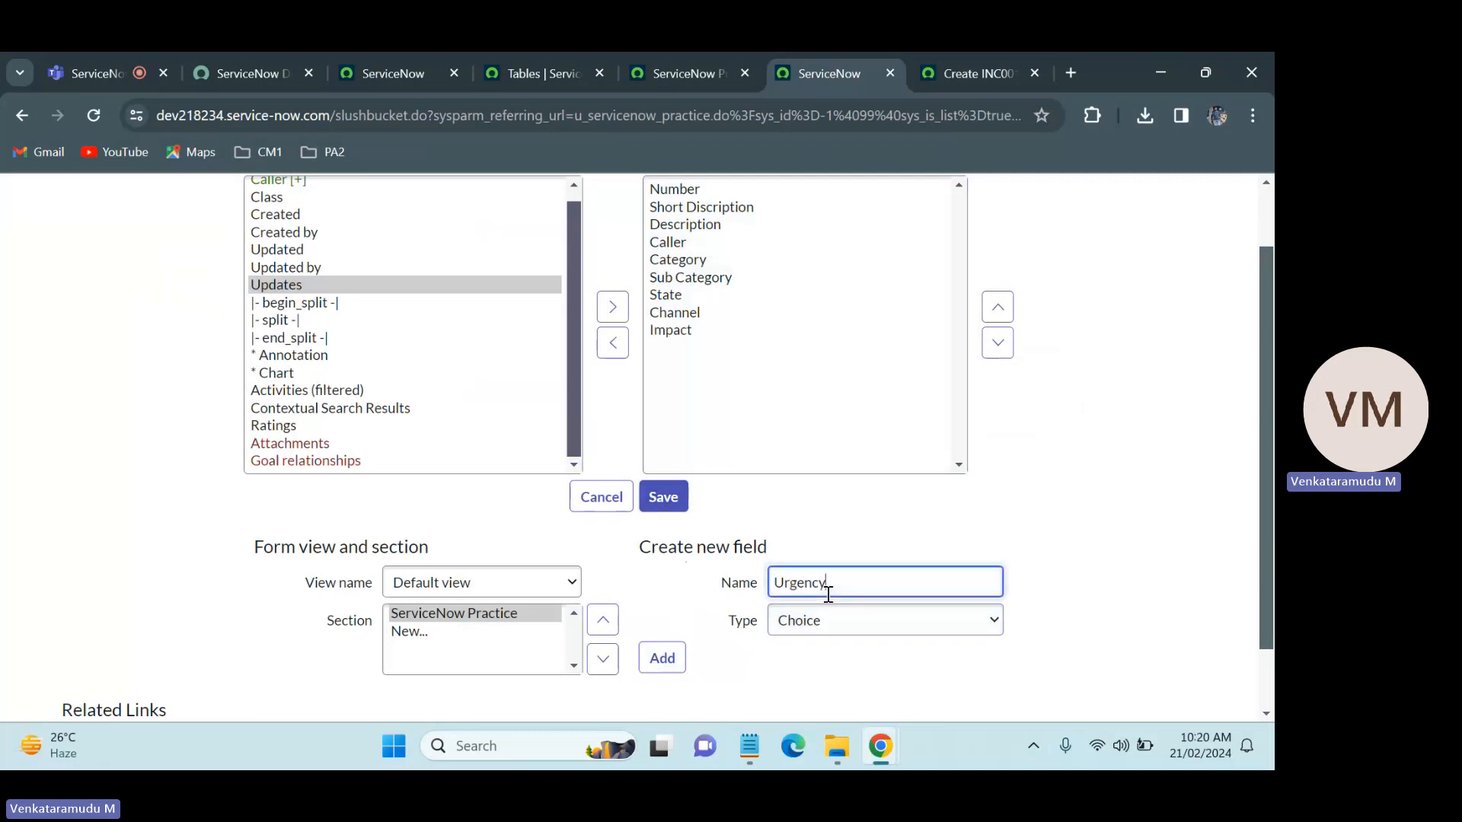
left_click(661, 658)
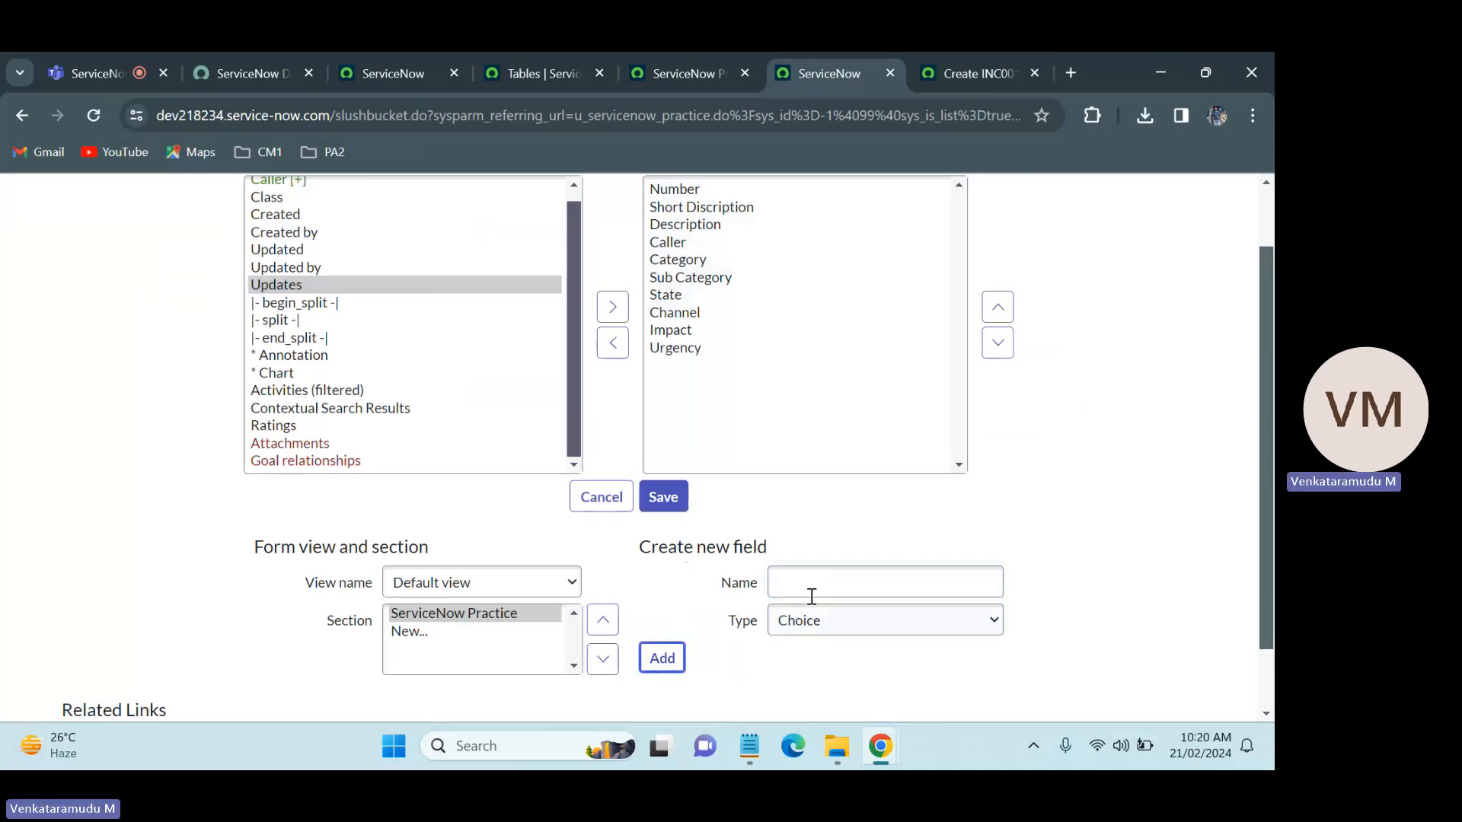
Step: Check the Incident form for the next field and add a Choice field named Priority to the ServiceNow Practice layout
left_click(966, 70)
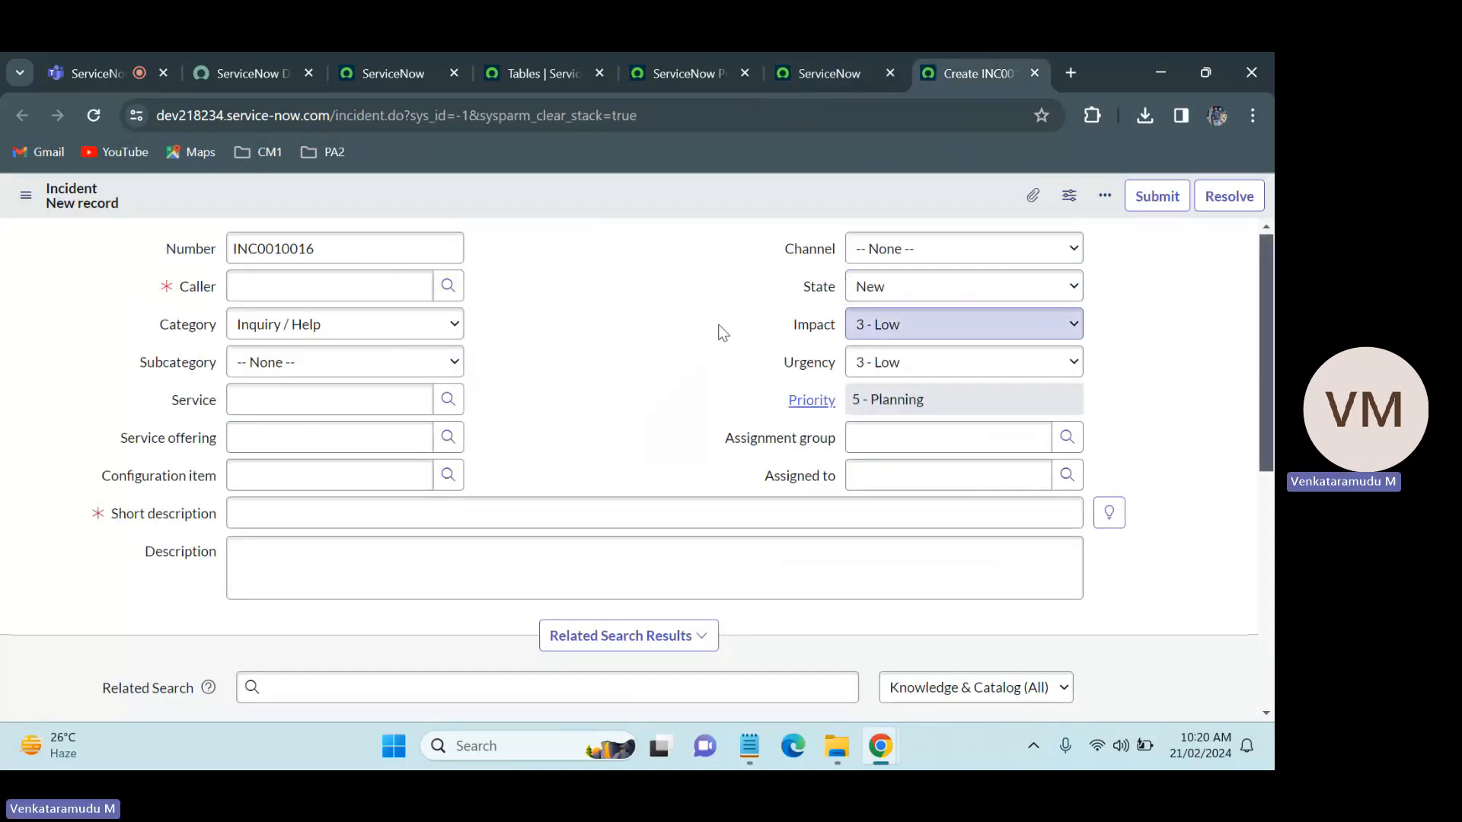
left_click(887, 248)
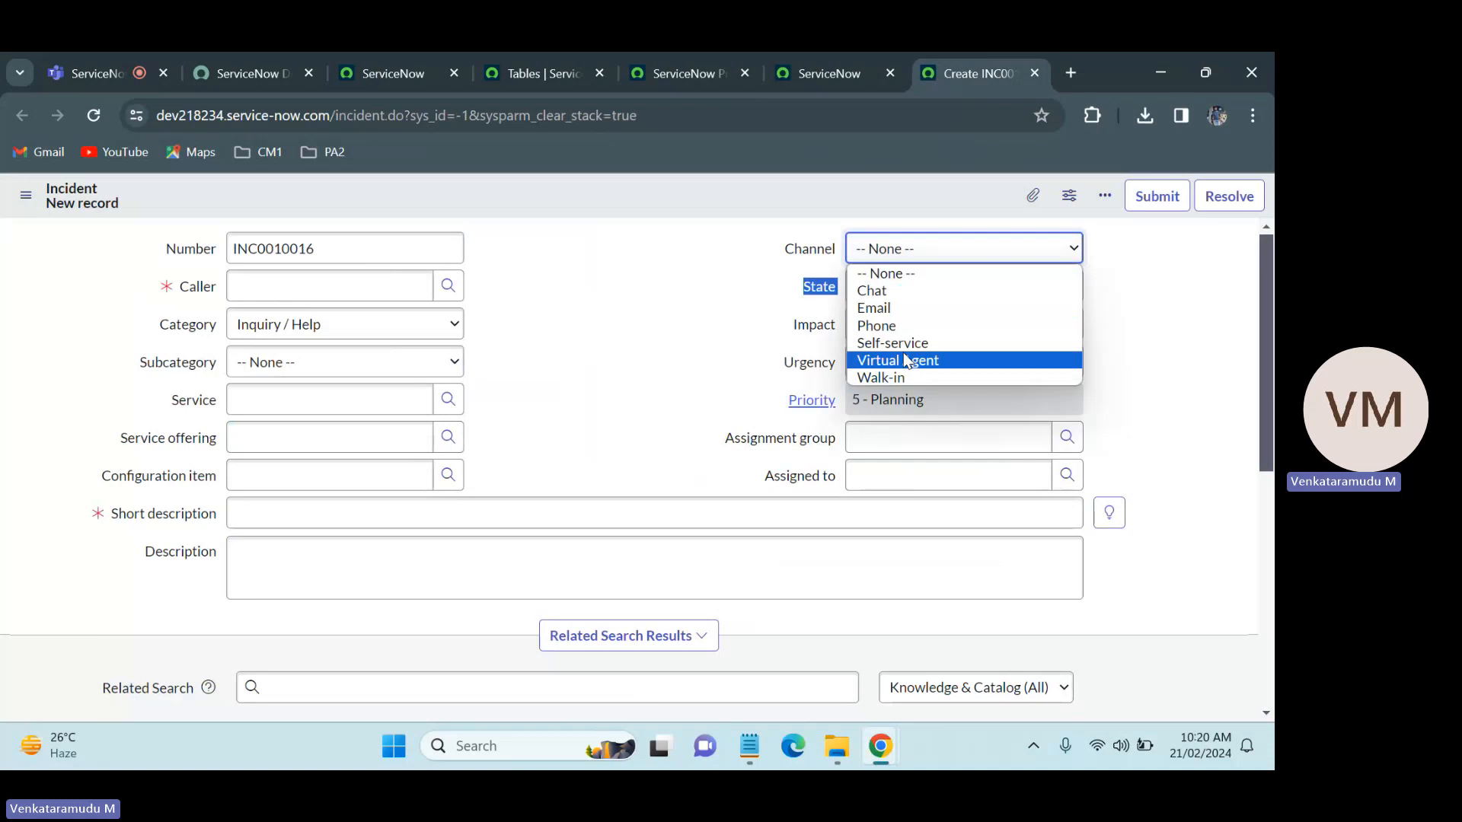
left_click(685, 315)
left_click(839, 55)
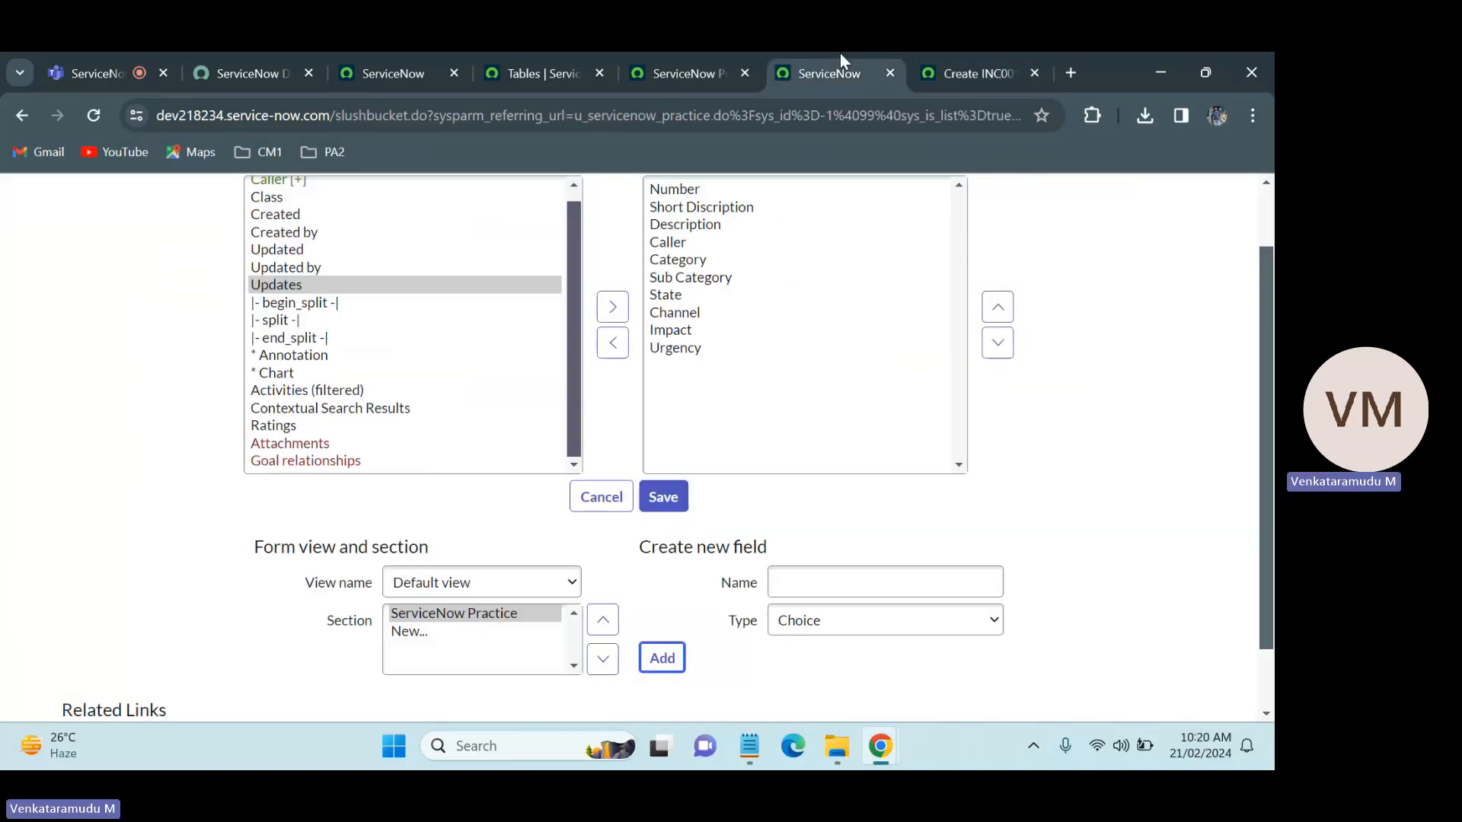
left_click(798, 571)
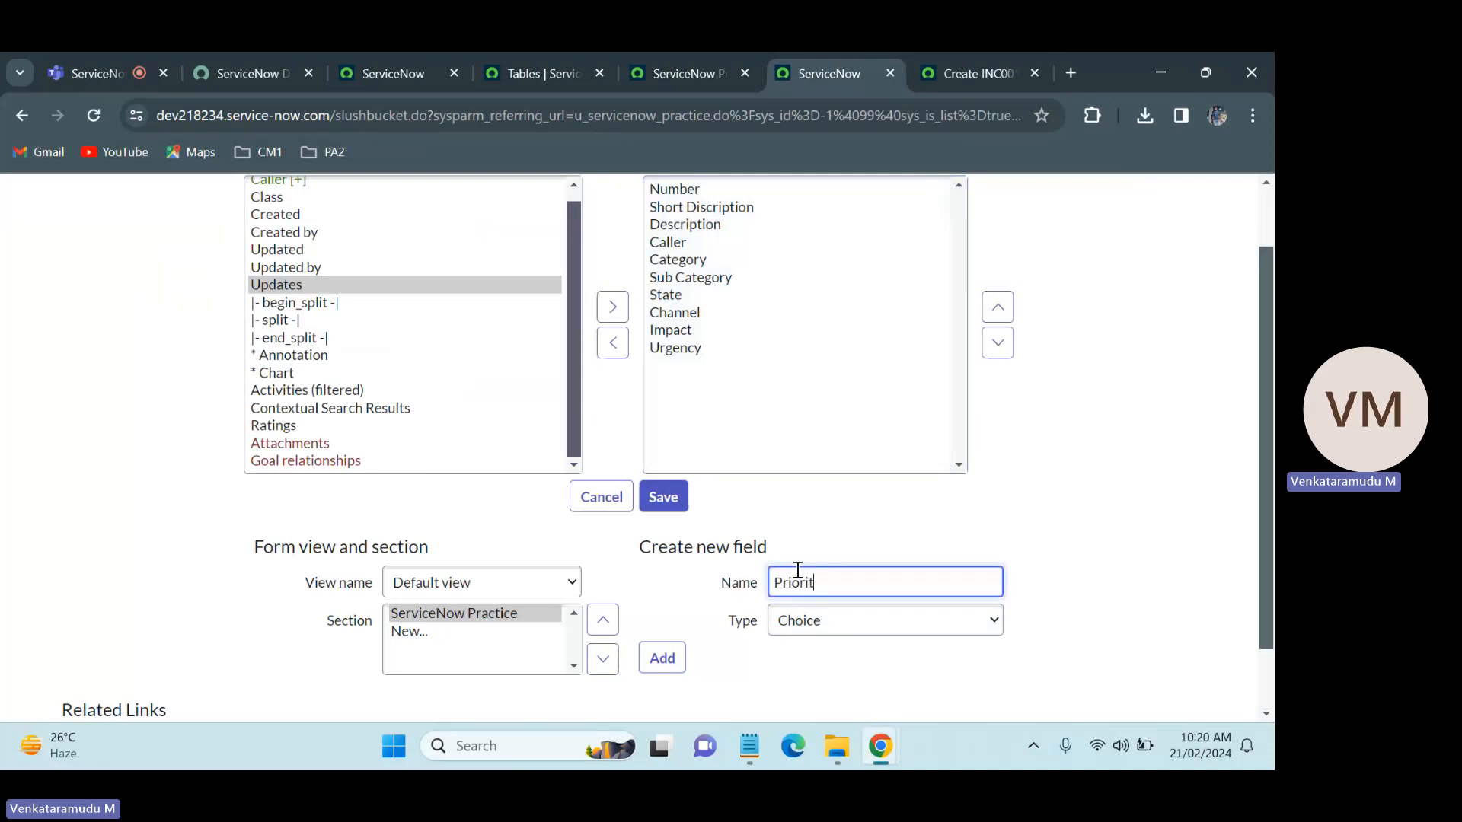
left_click(660, 657)
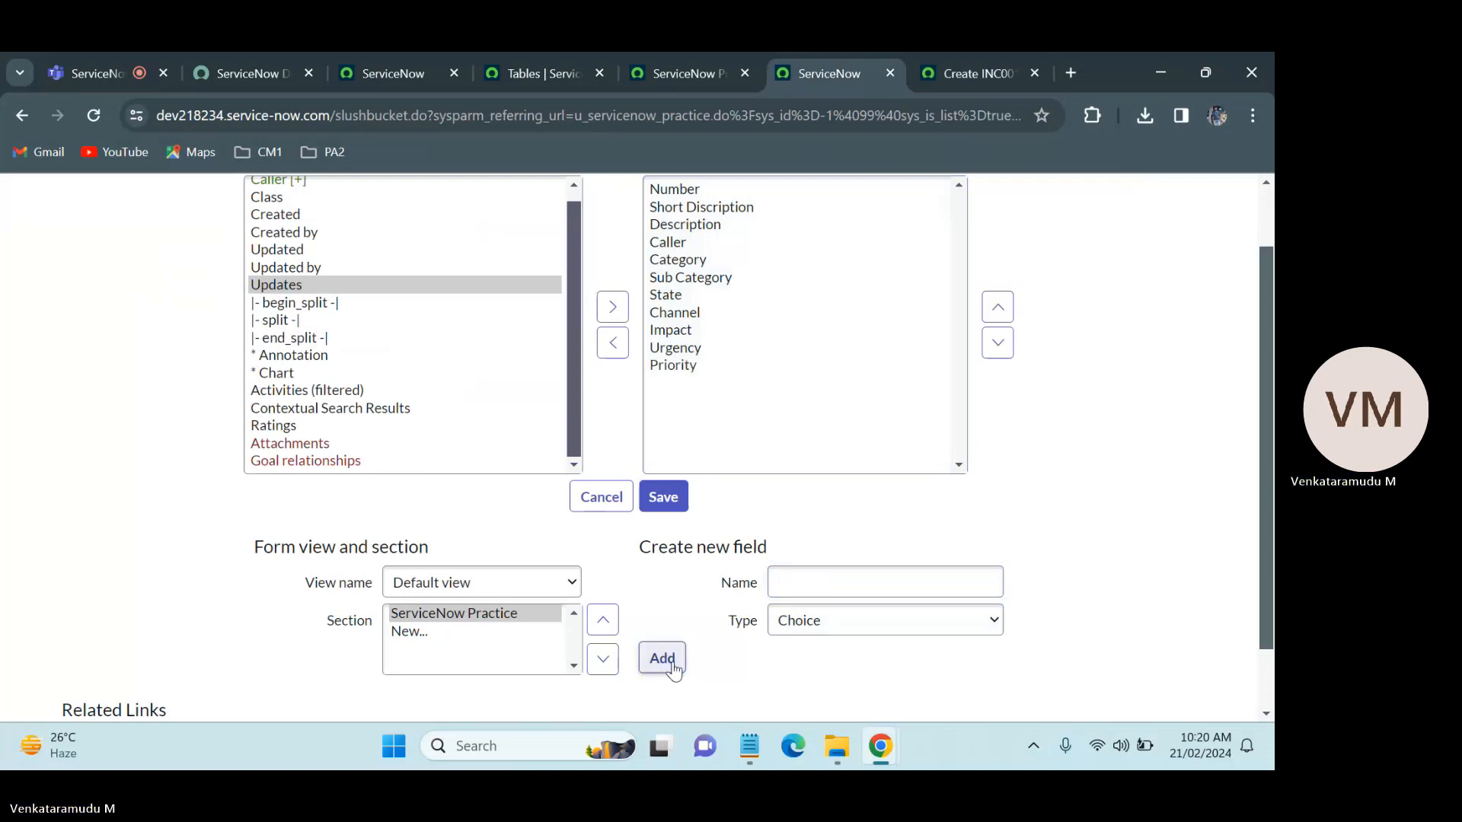
Step: Name the next new field Assignment Group and check which records its lookup uses on the Incident form
left_click(821, 583)
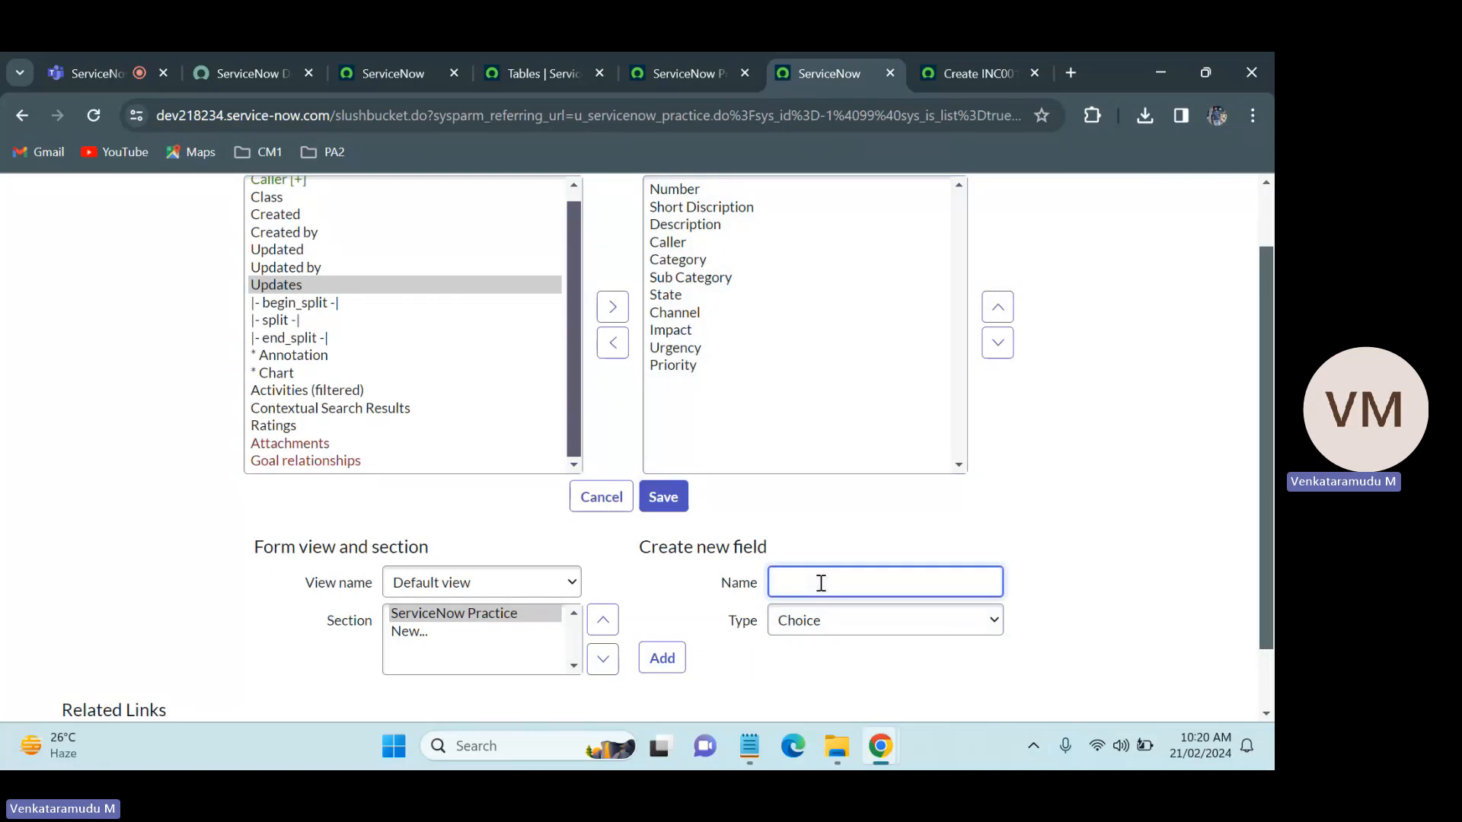
type("Assign")
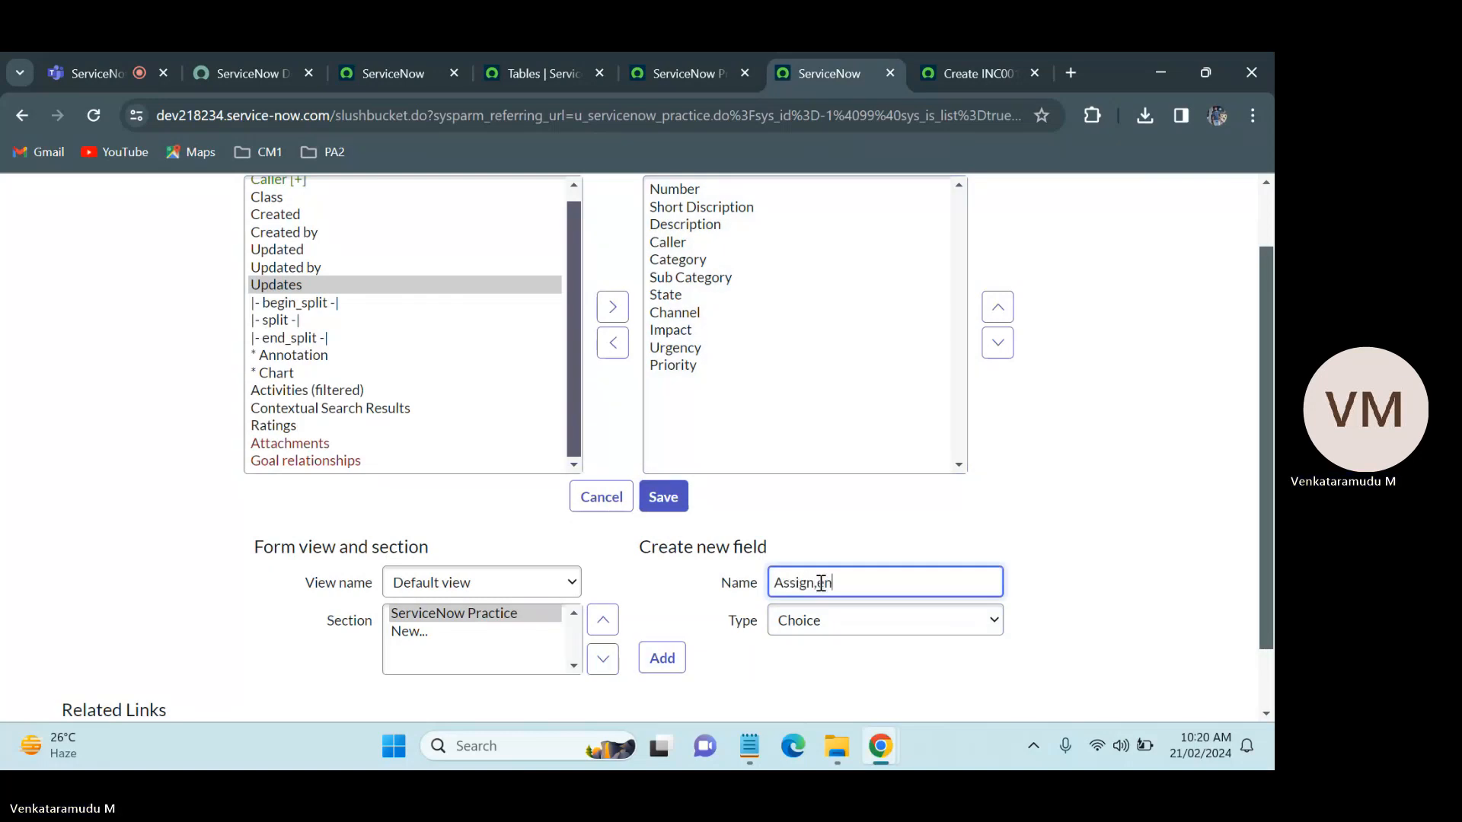
type("ment ")
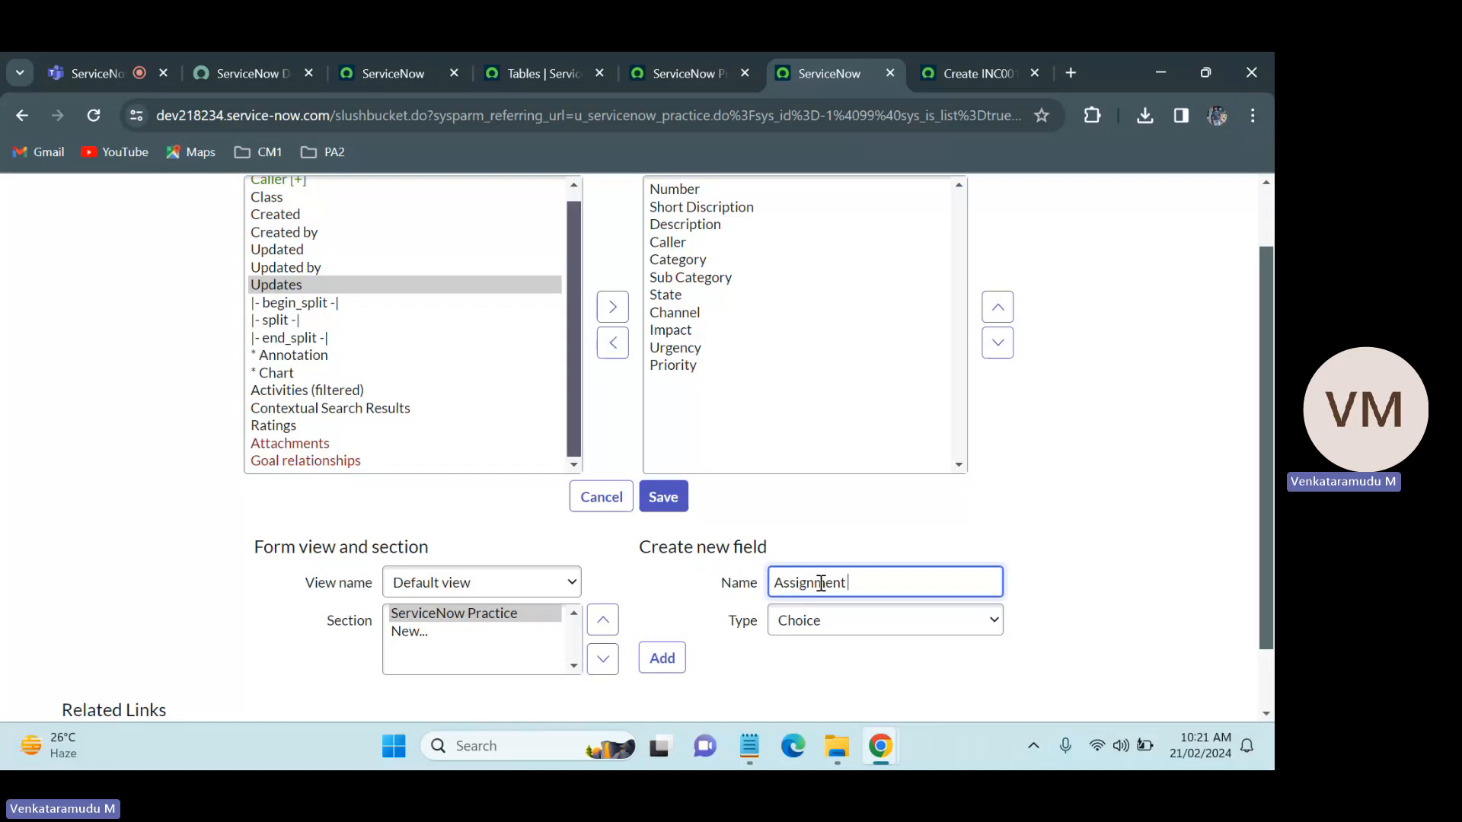
type("Group")
left_click(815, 639)
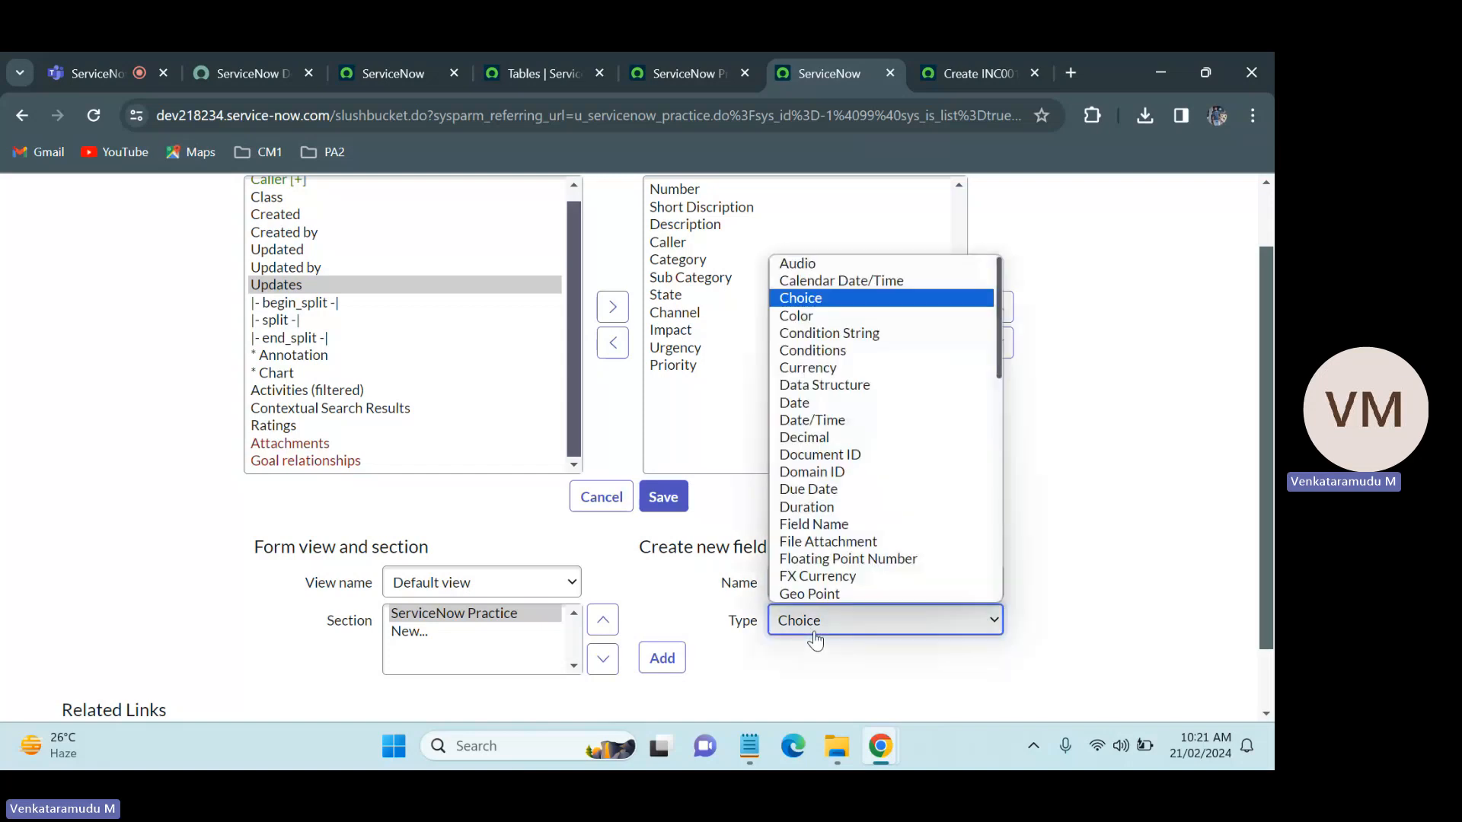
left_click(952, 61)
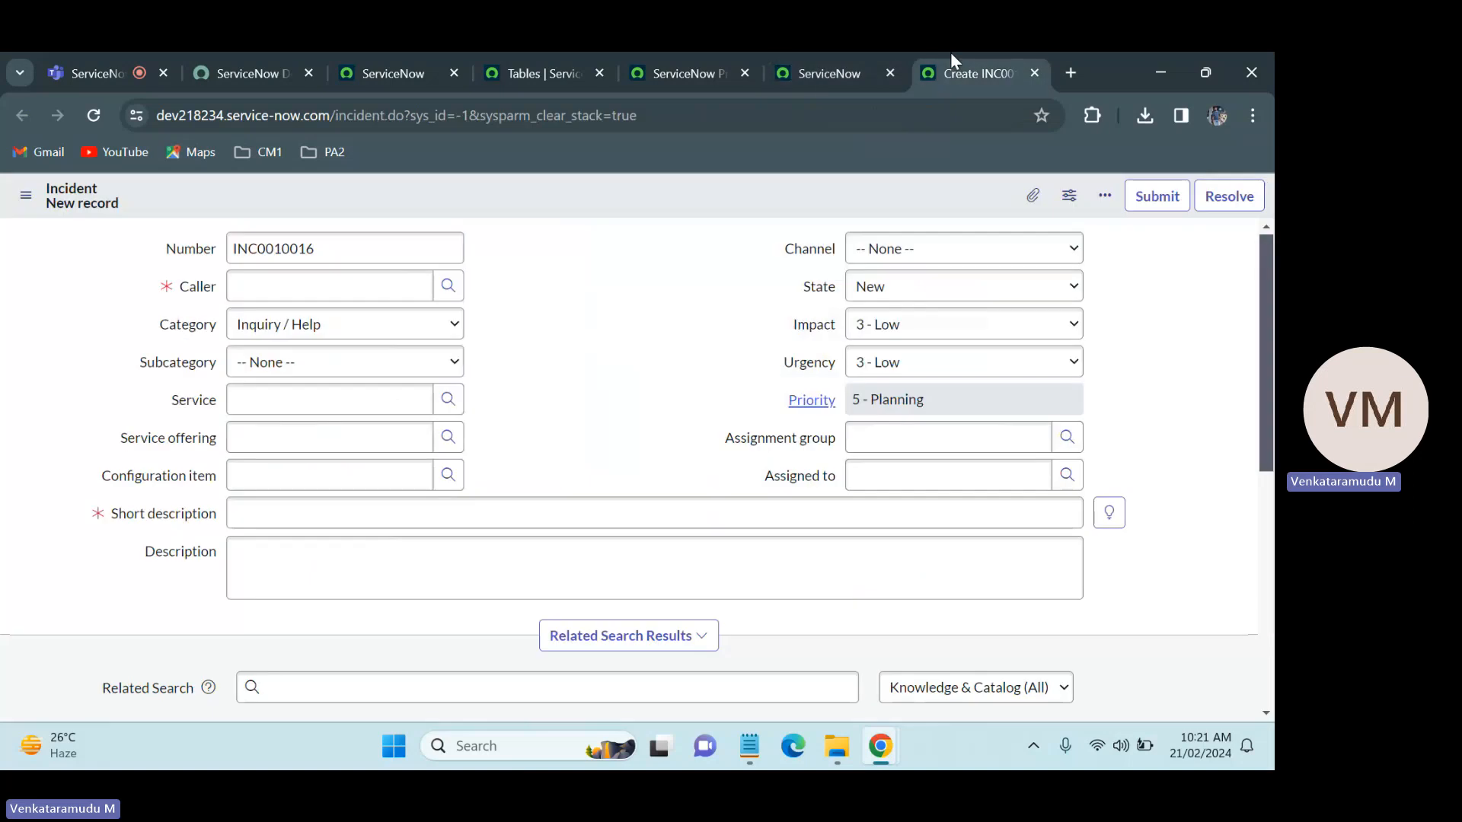
left_click(1067, 438)
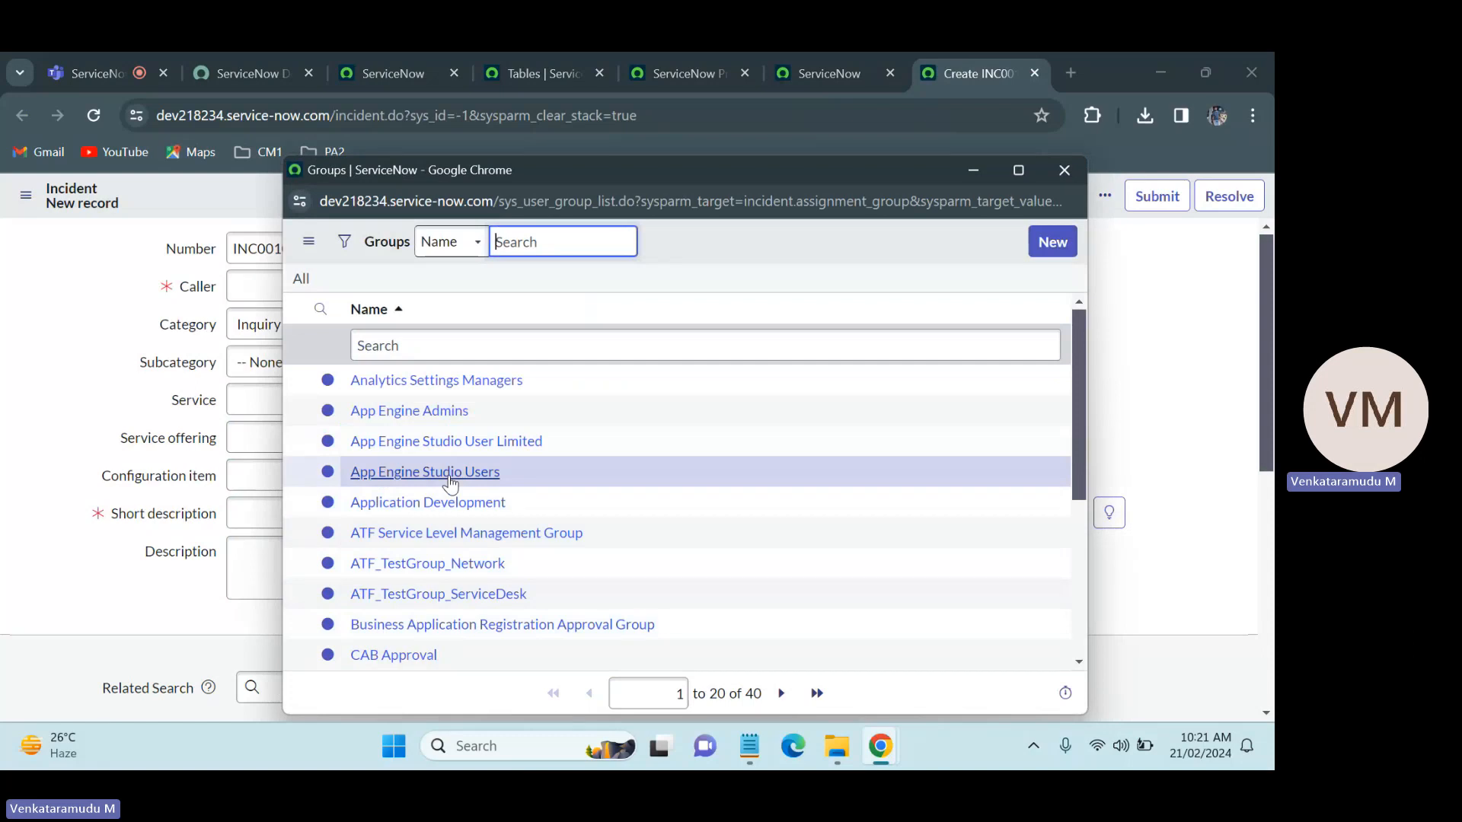
left_click(131, 462)
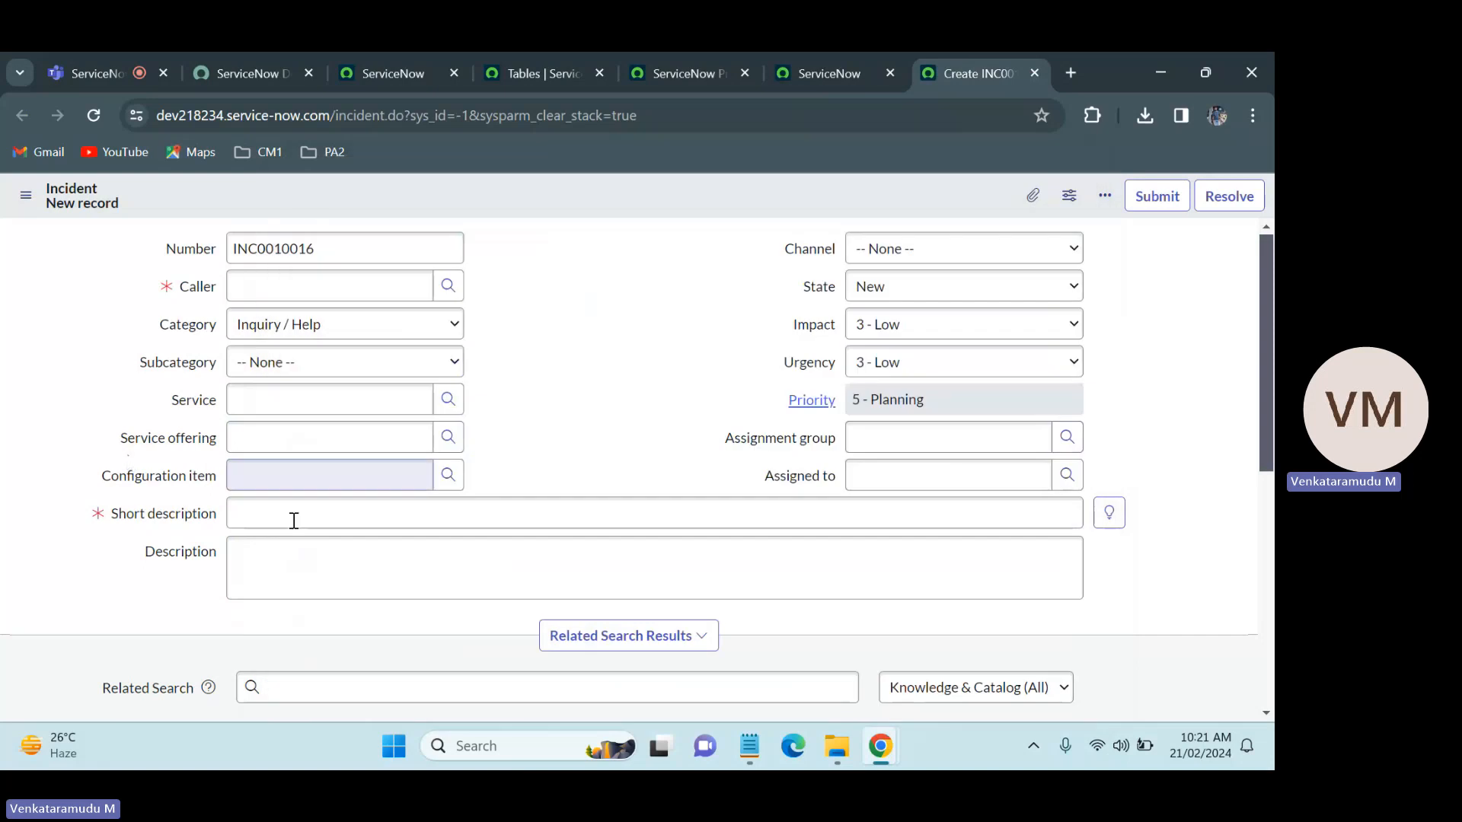
left_click(819, 449)
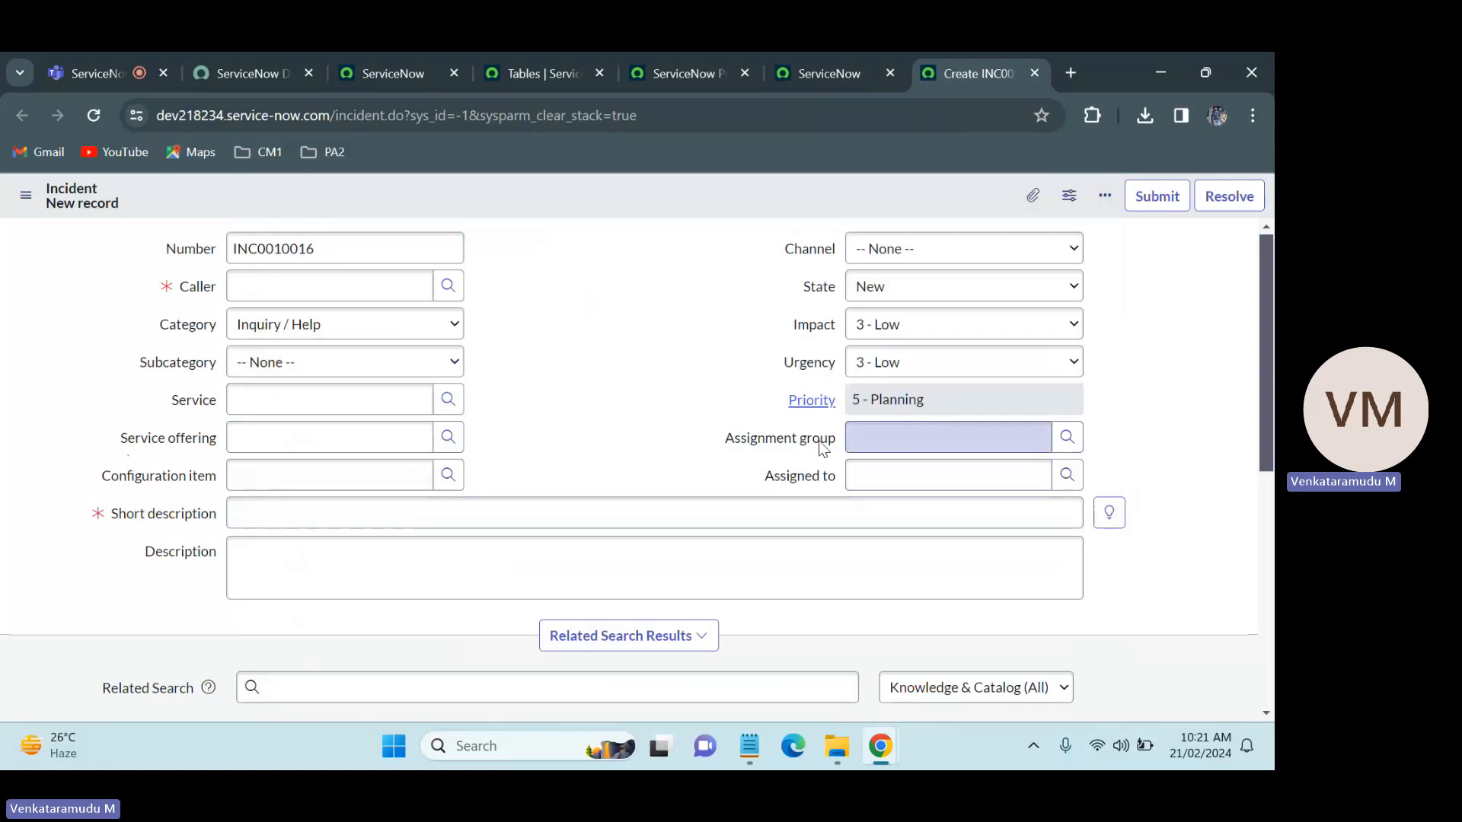
Step: Make Assignment Group a Reference field to the Group [sys_user_group] table and add it to the form layout
left_click(839, 53)
left_click(832, 641)
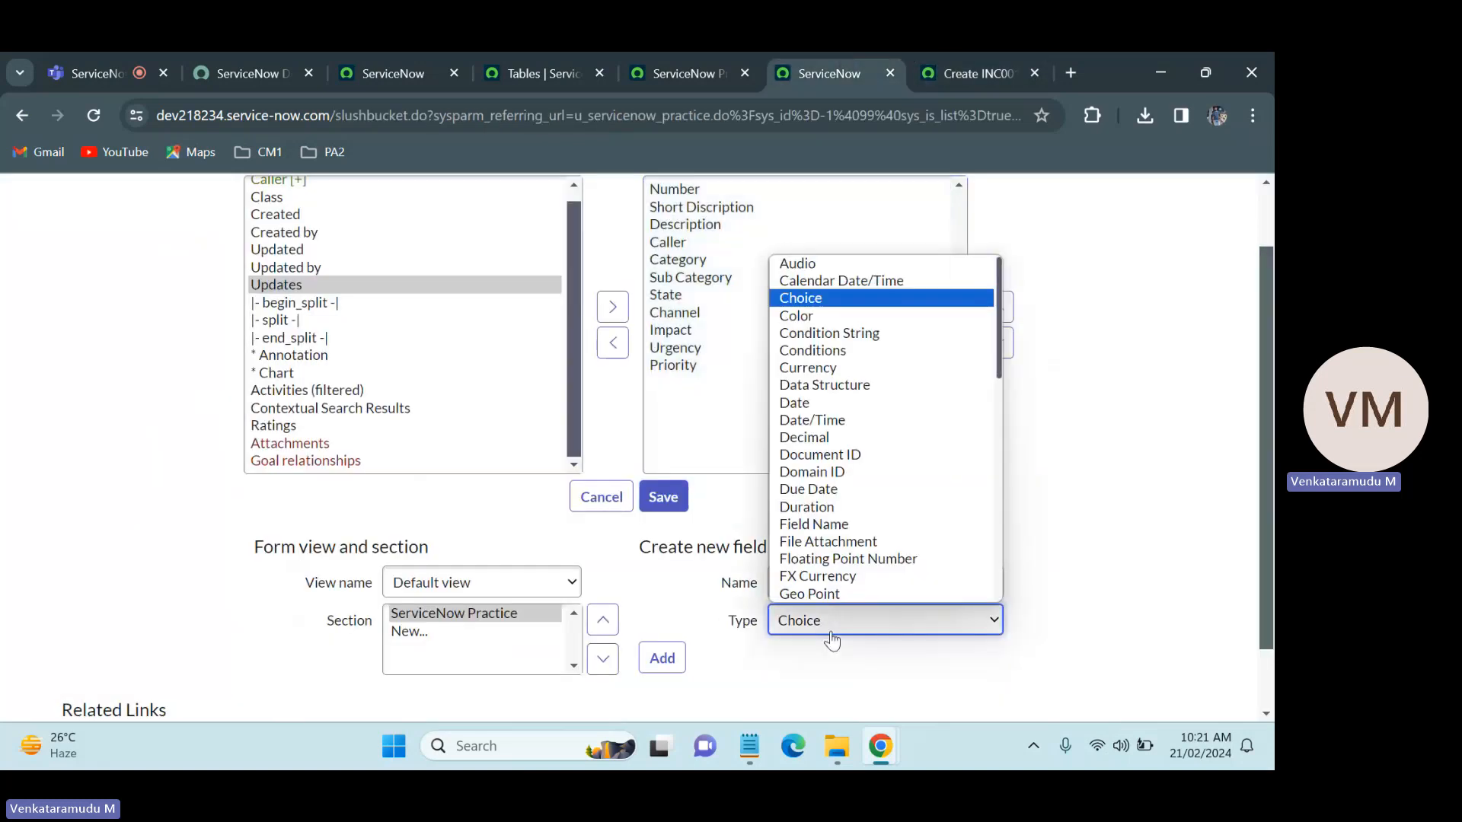
key("r")
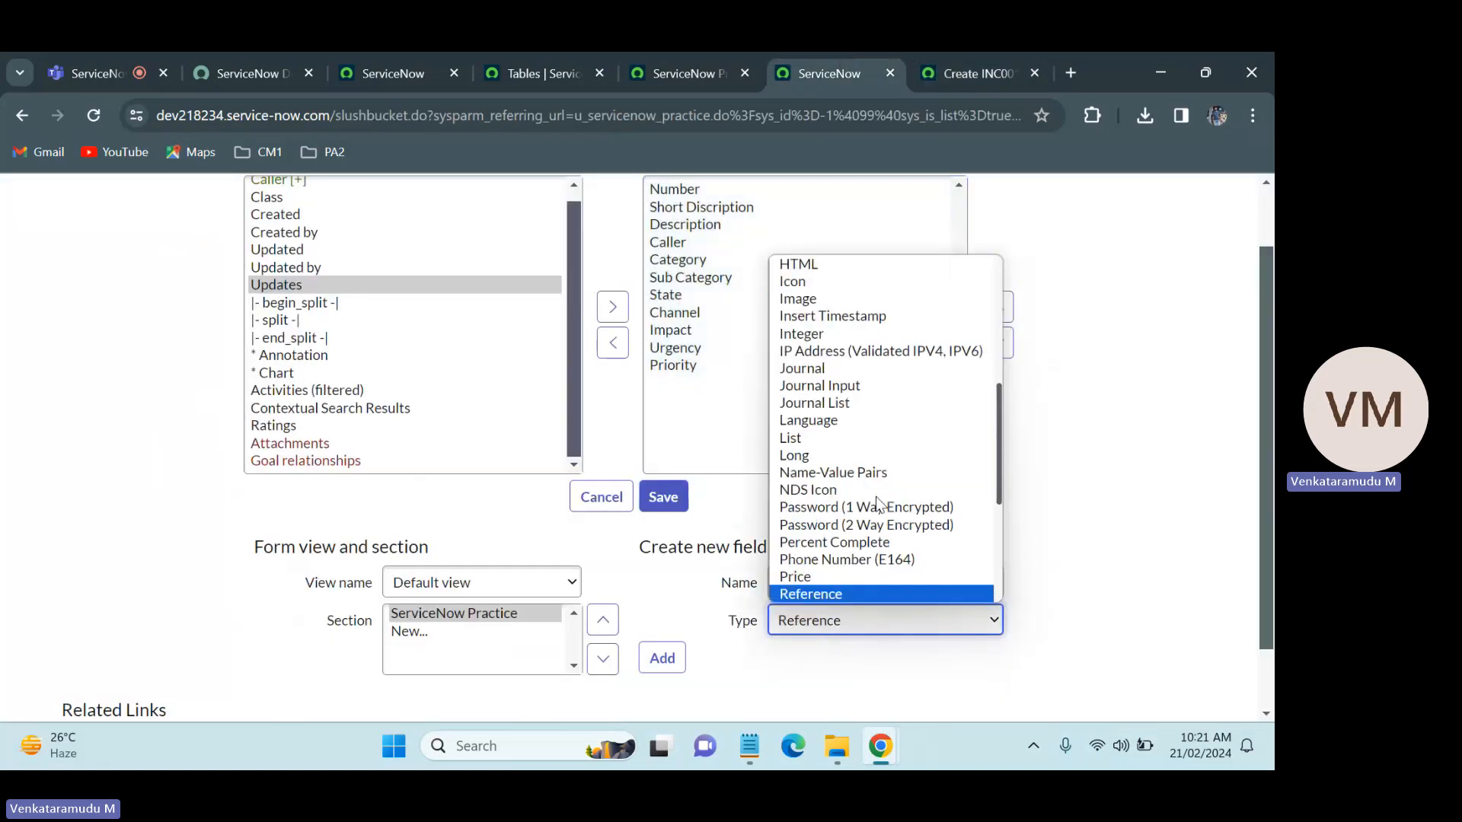
key("Return")
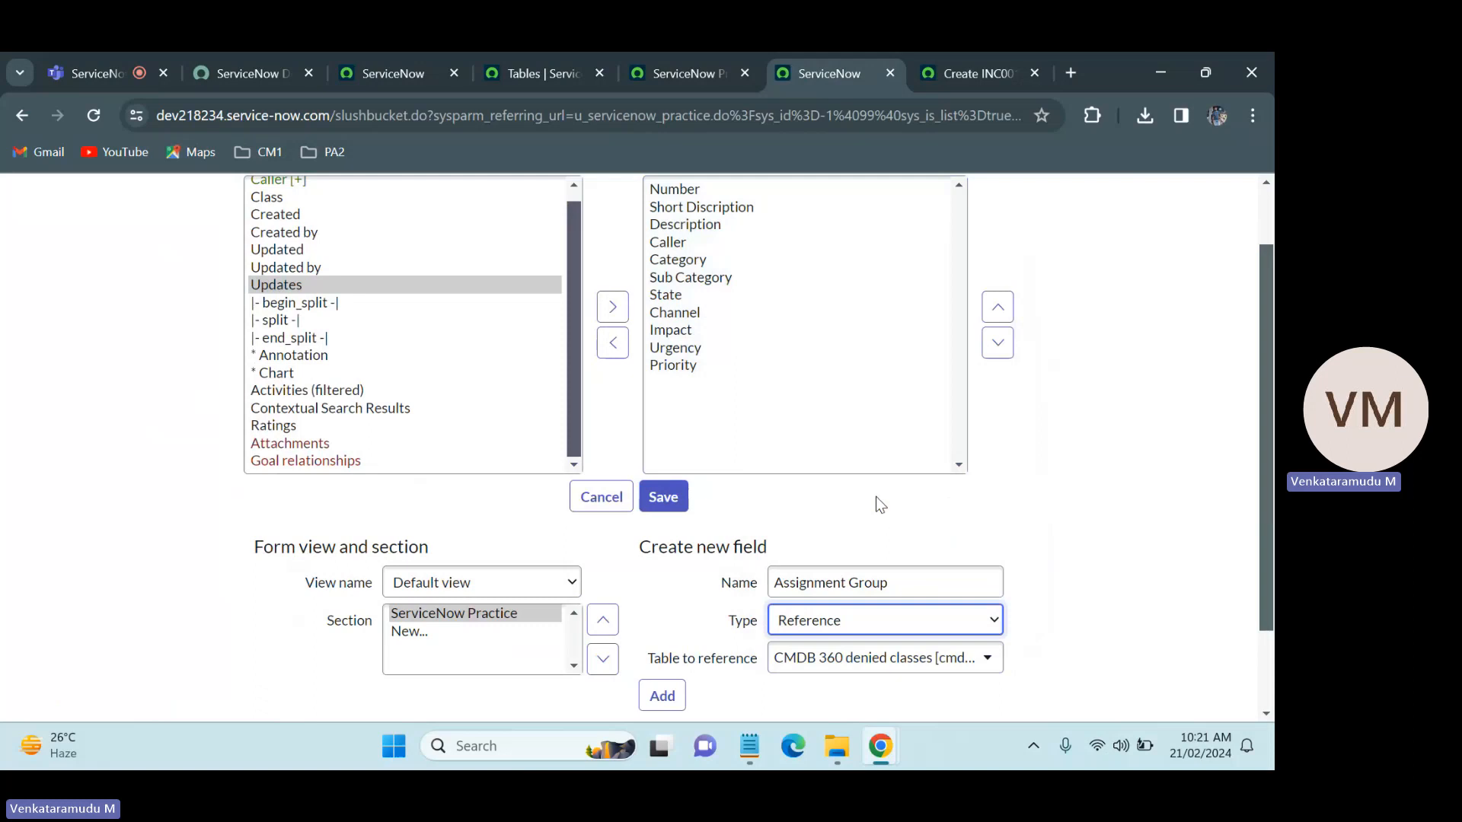
left_click(851, 659)
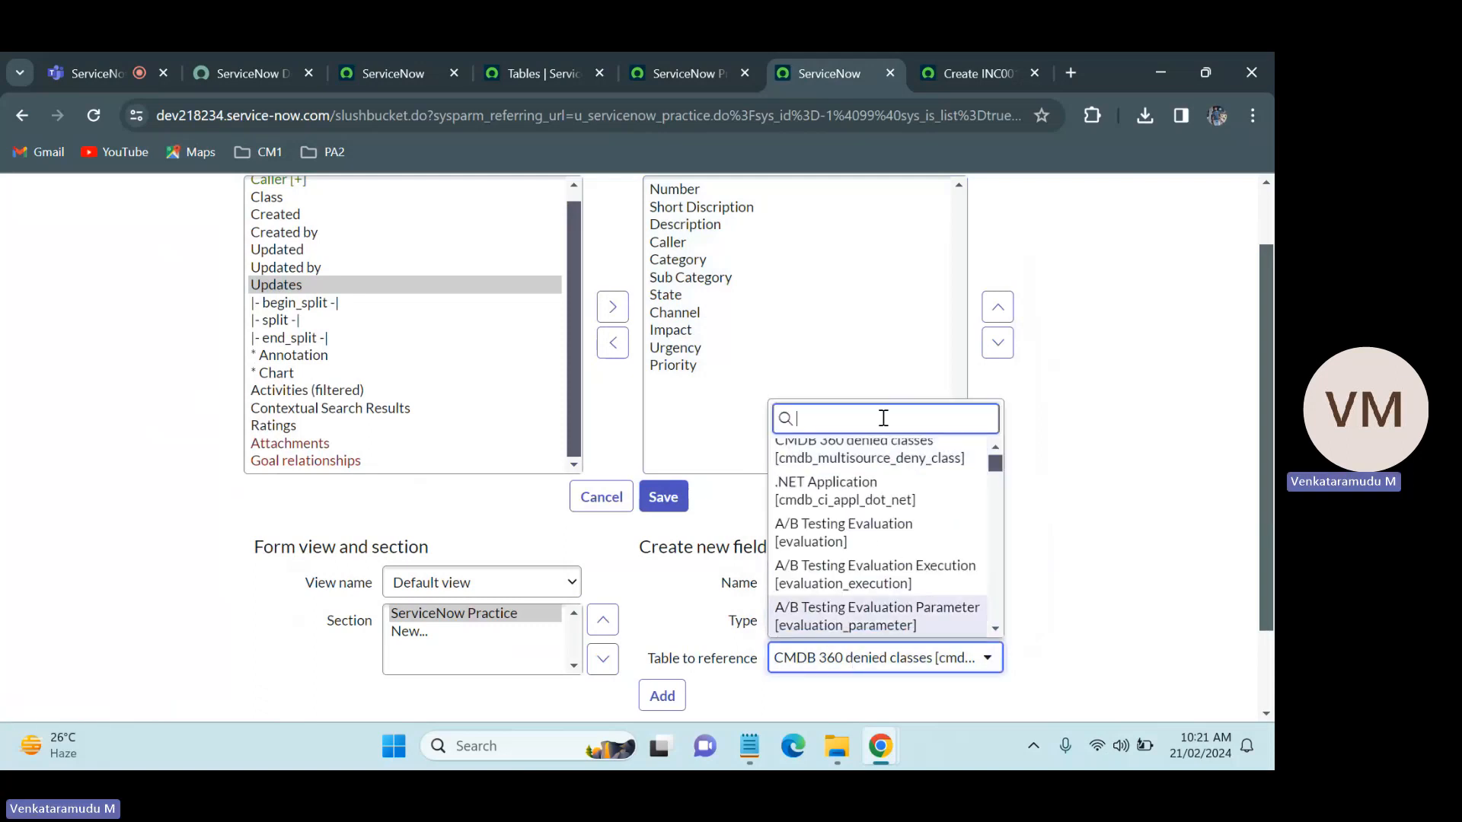
type("sys_")
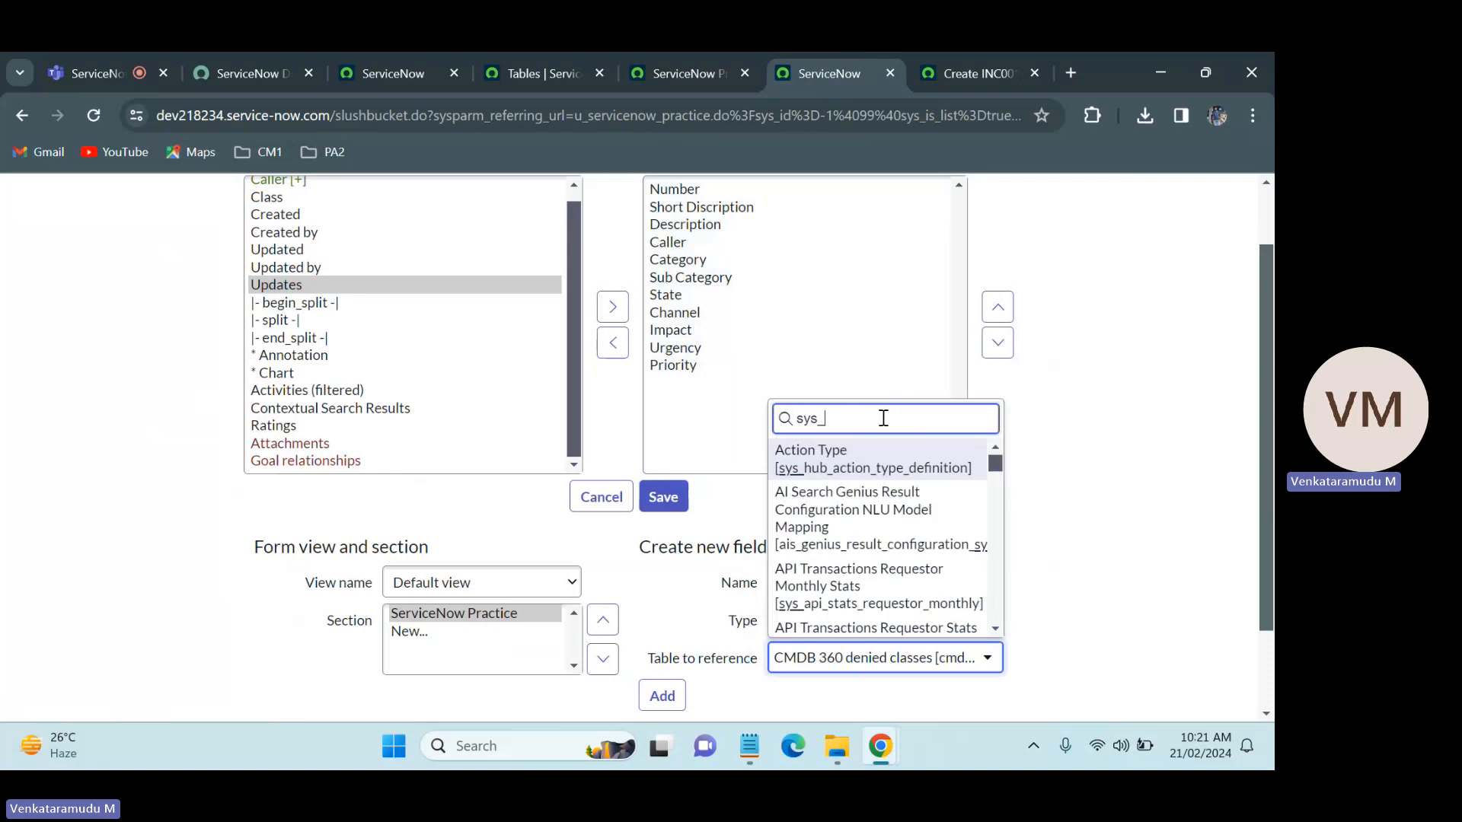
type("g")
key("BackSpace")
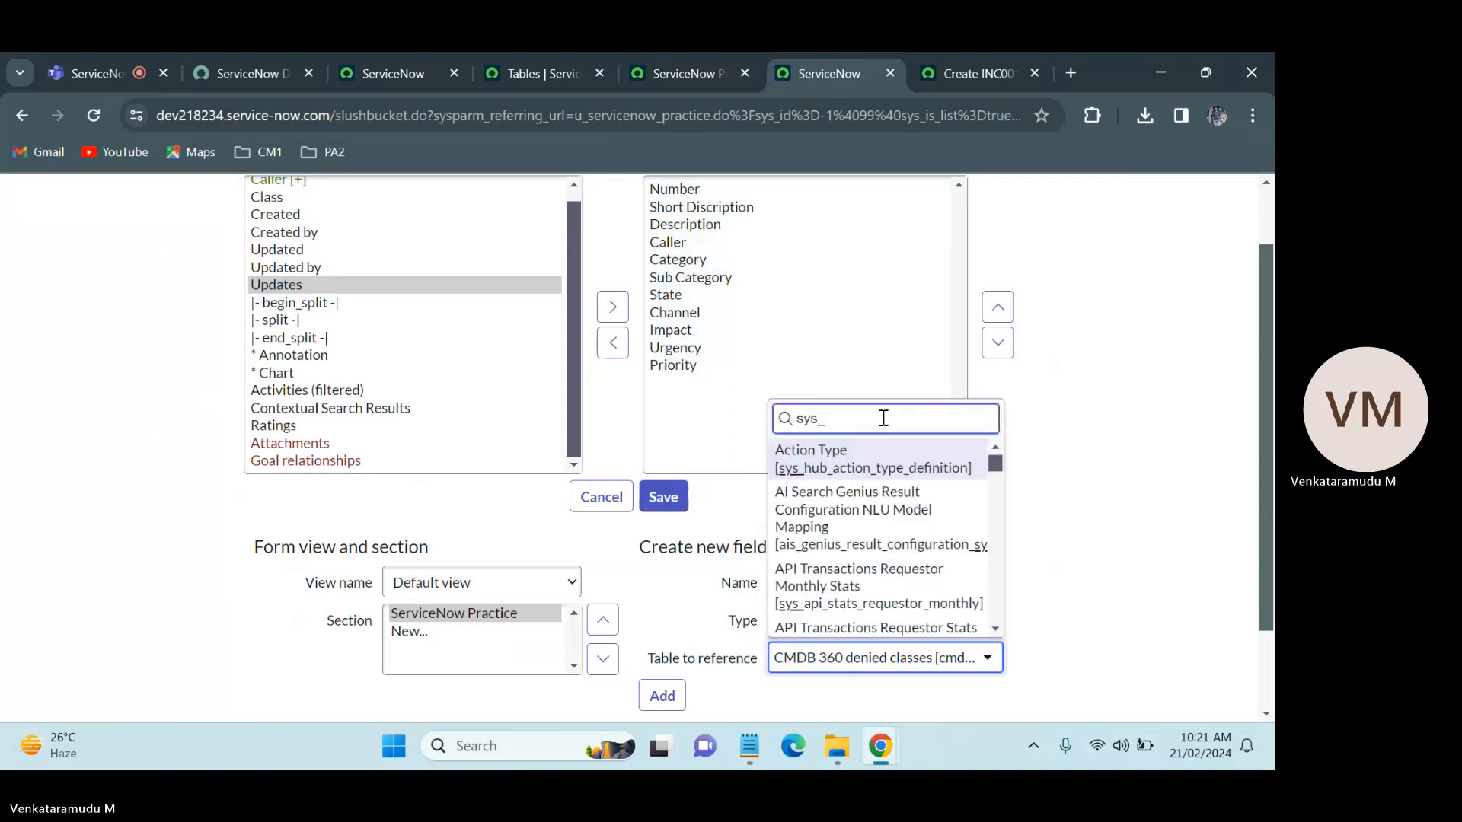
type("user")
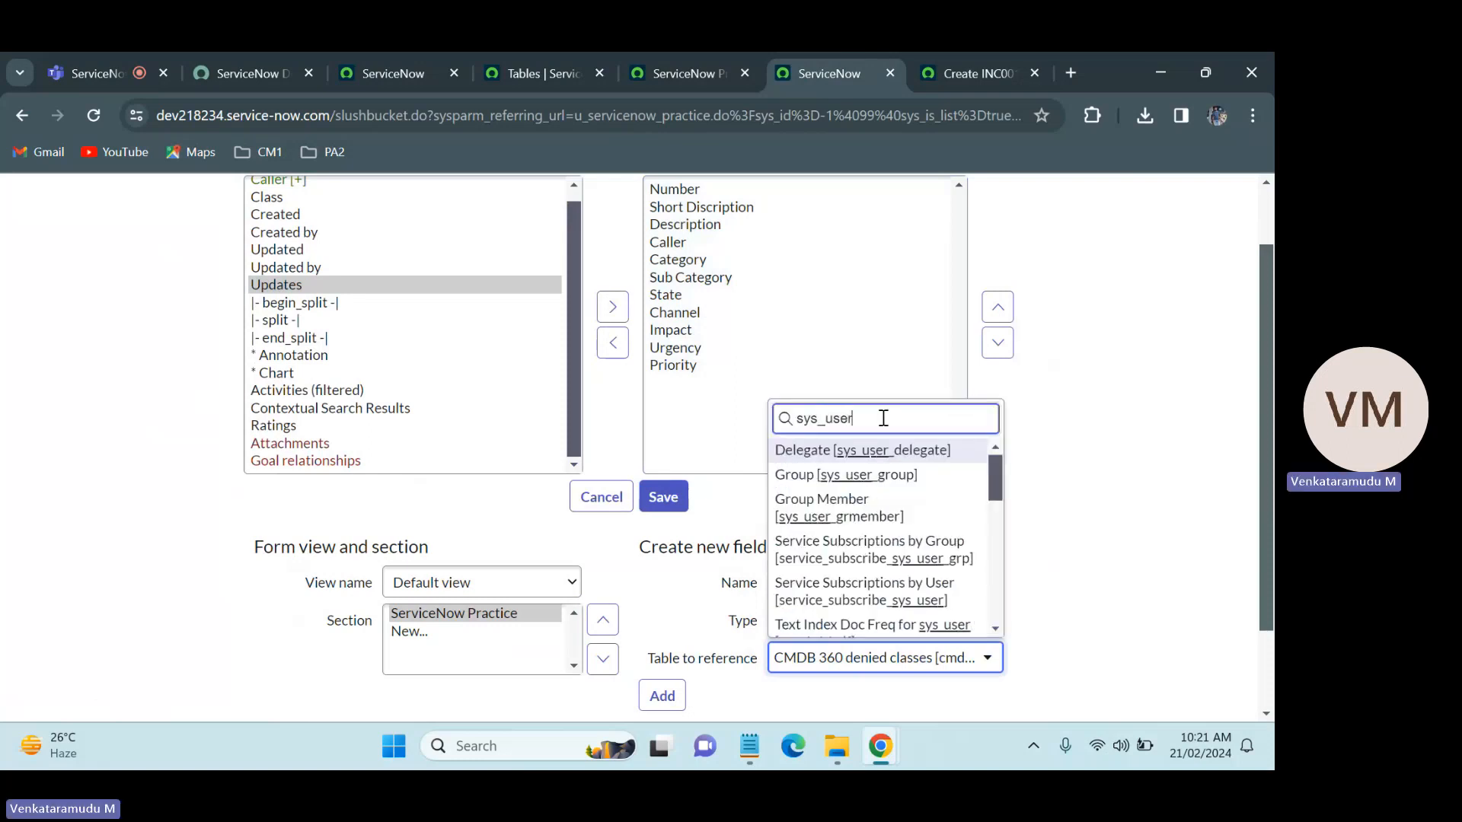
type("_gr")
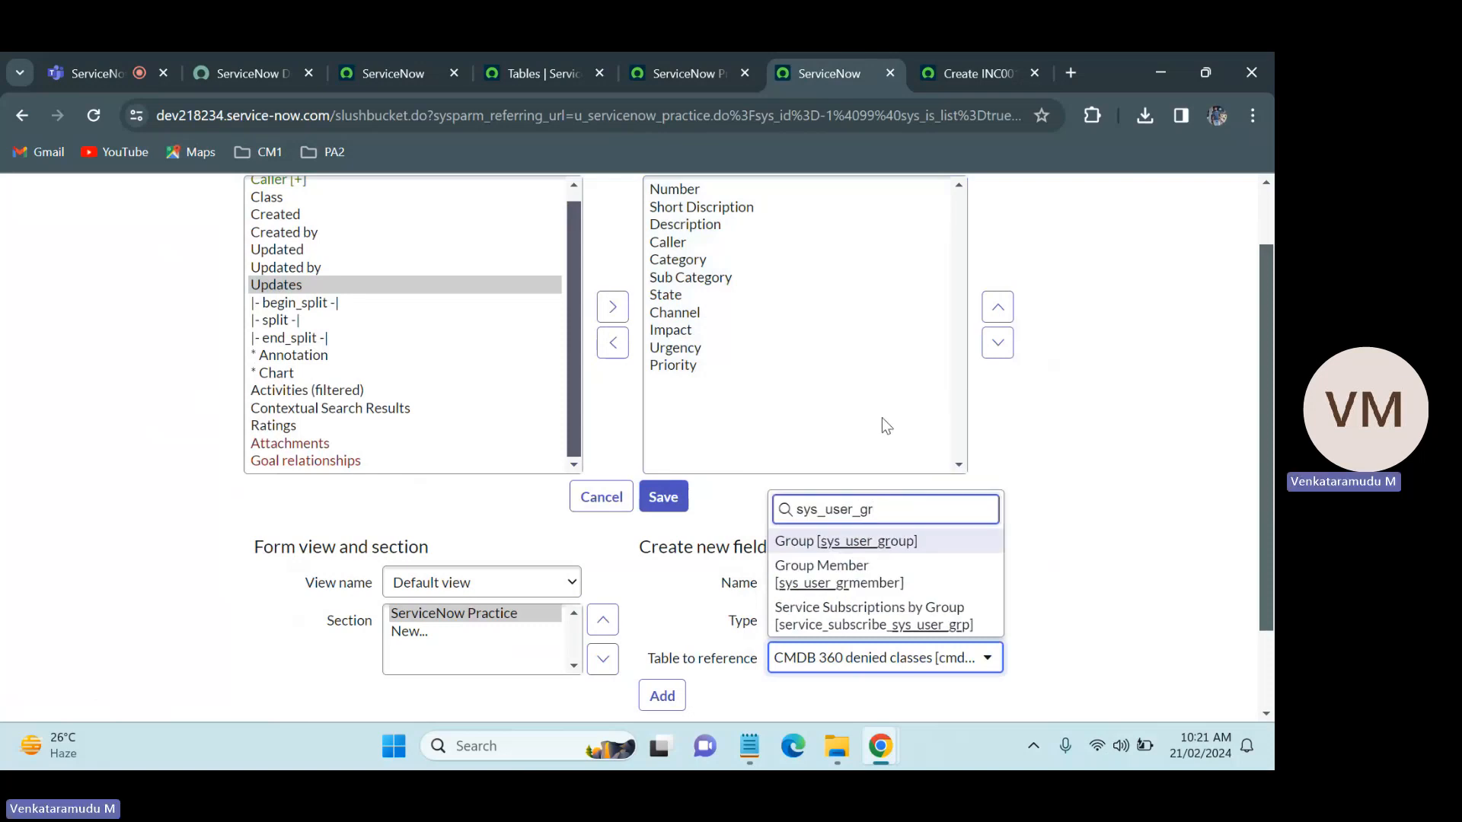
left_click(833, 548)
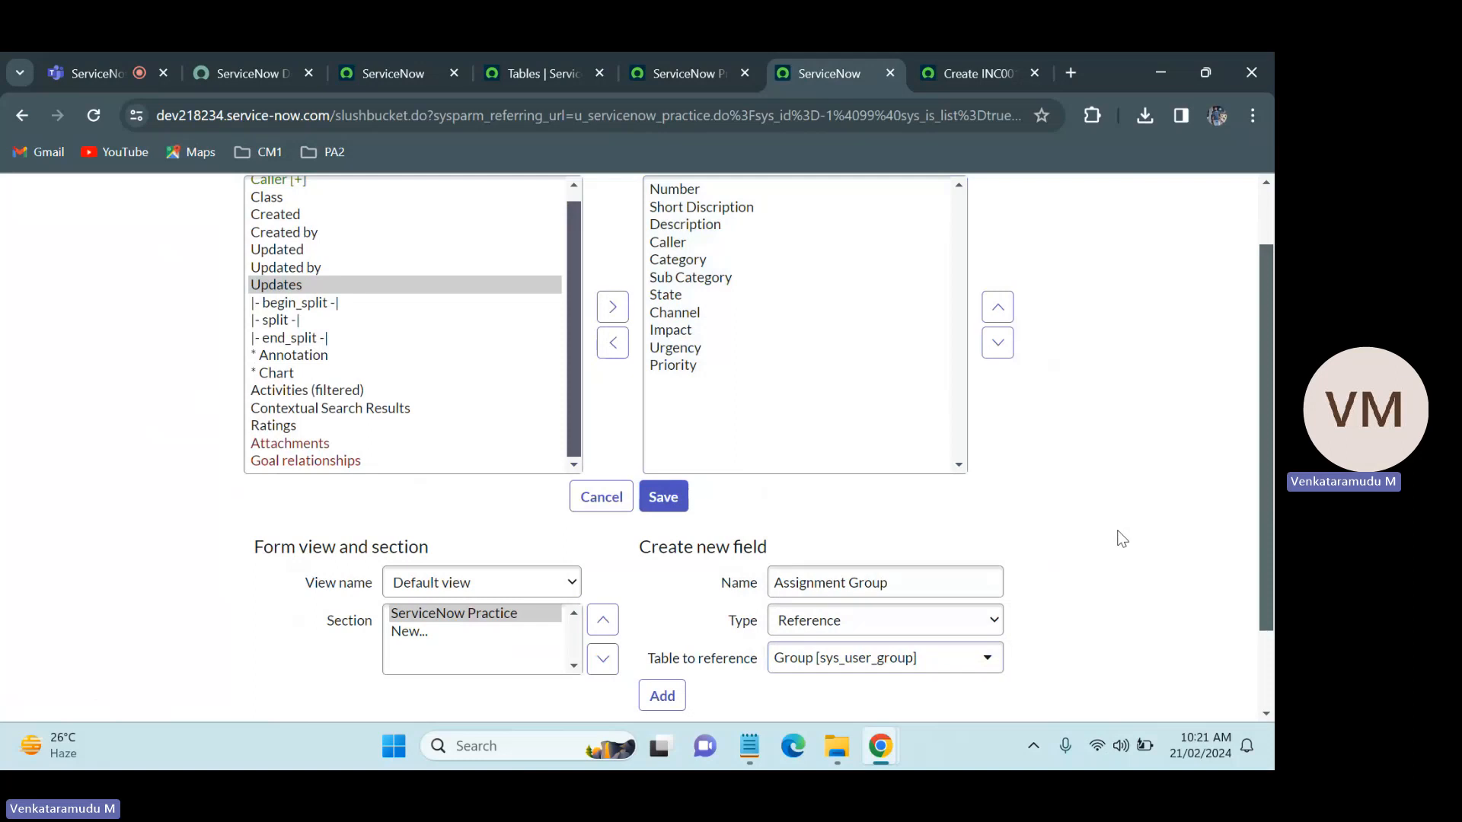
left_click(670, 711)
Step: Name another new field Assigned To and check which records its lookup uses on the Incident form
left_click(904, 571)
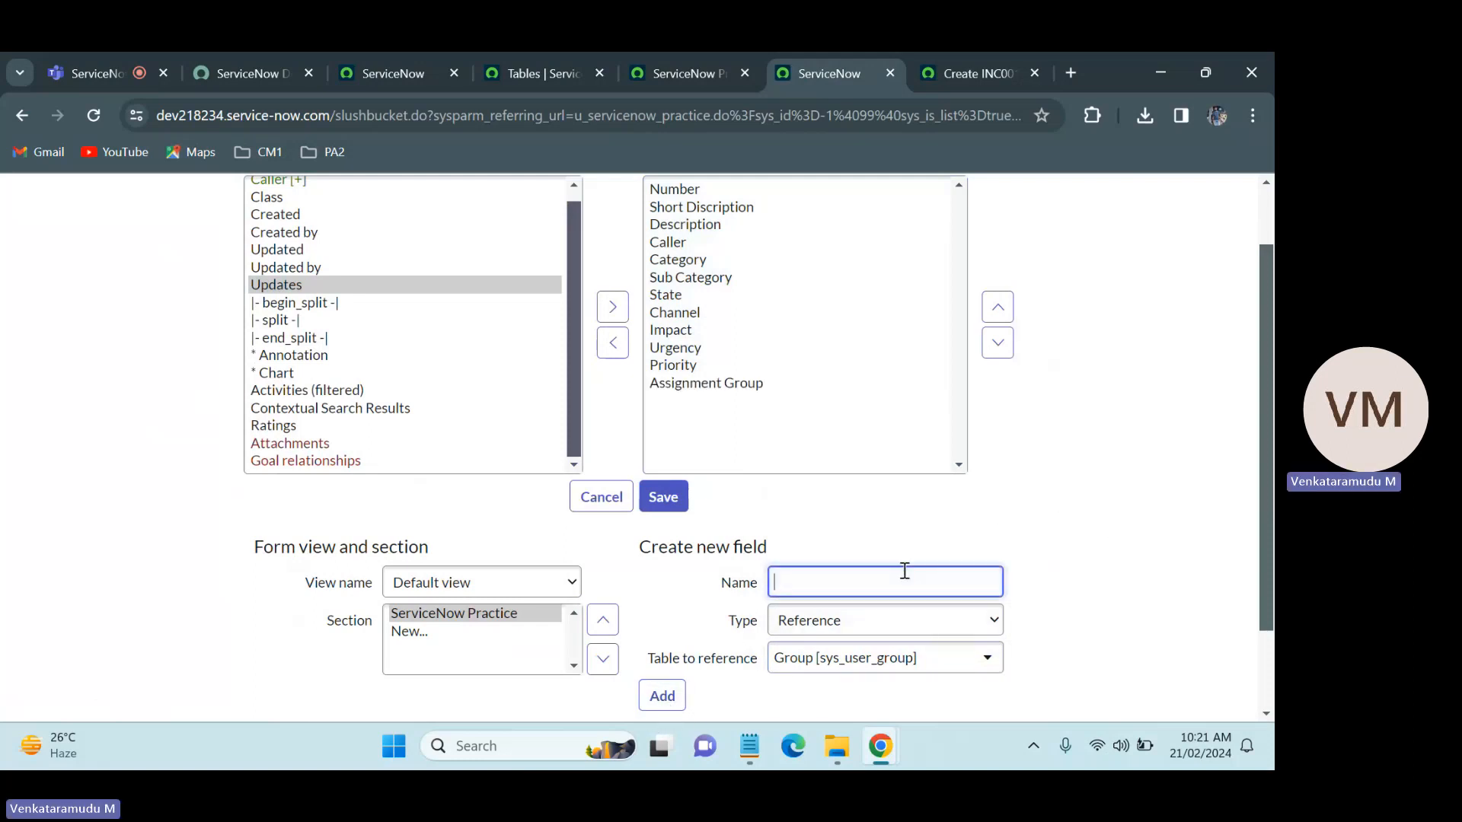
type("Assigned To")
left_click(967, 55)
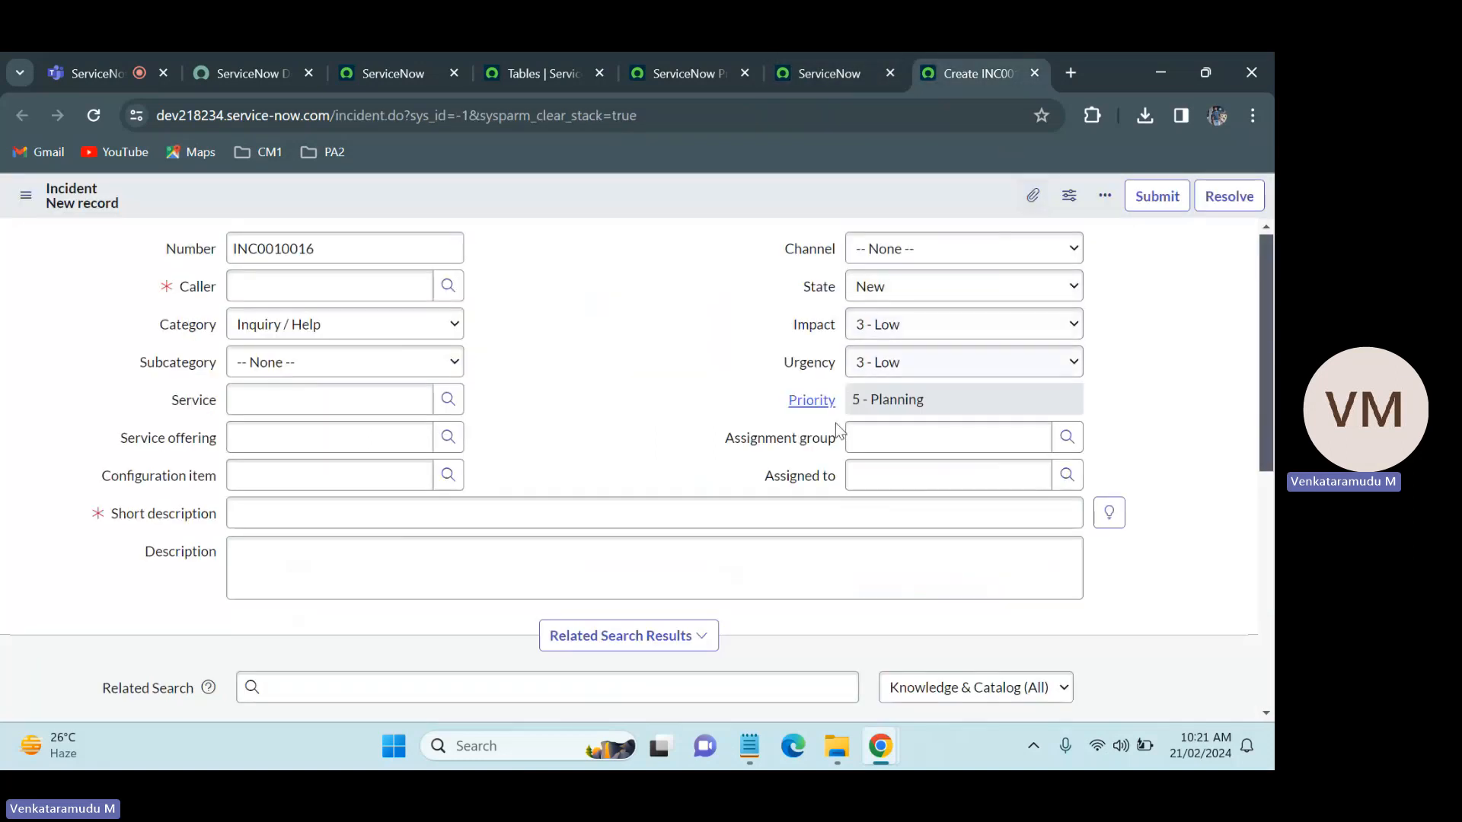
left_click(1064, 477)
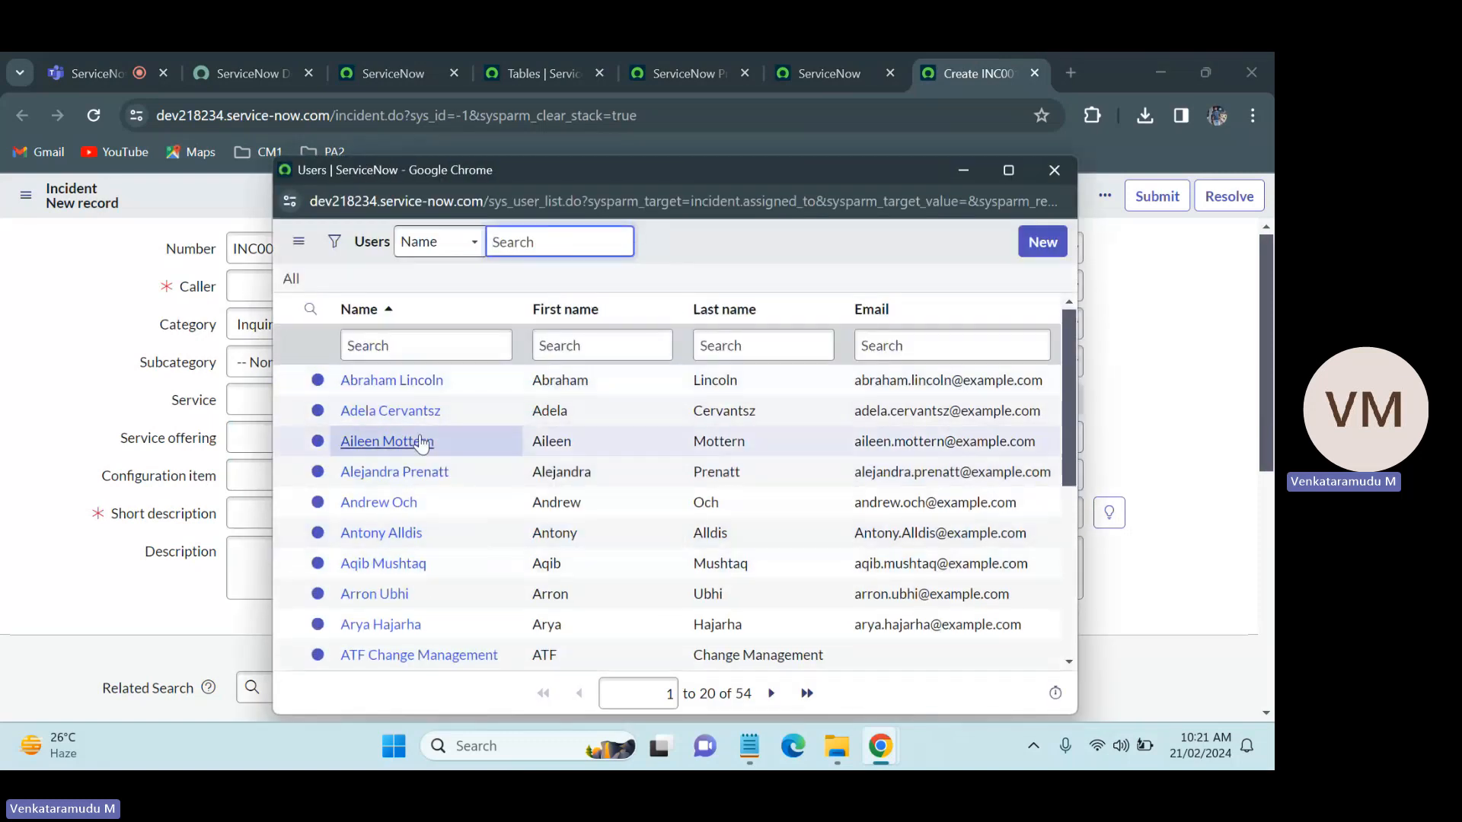
left_click(436, 420)
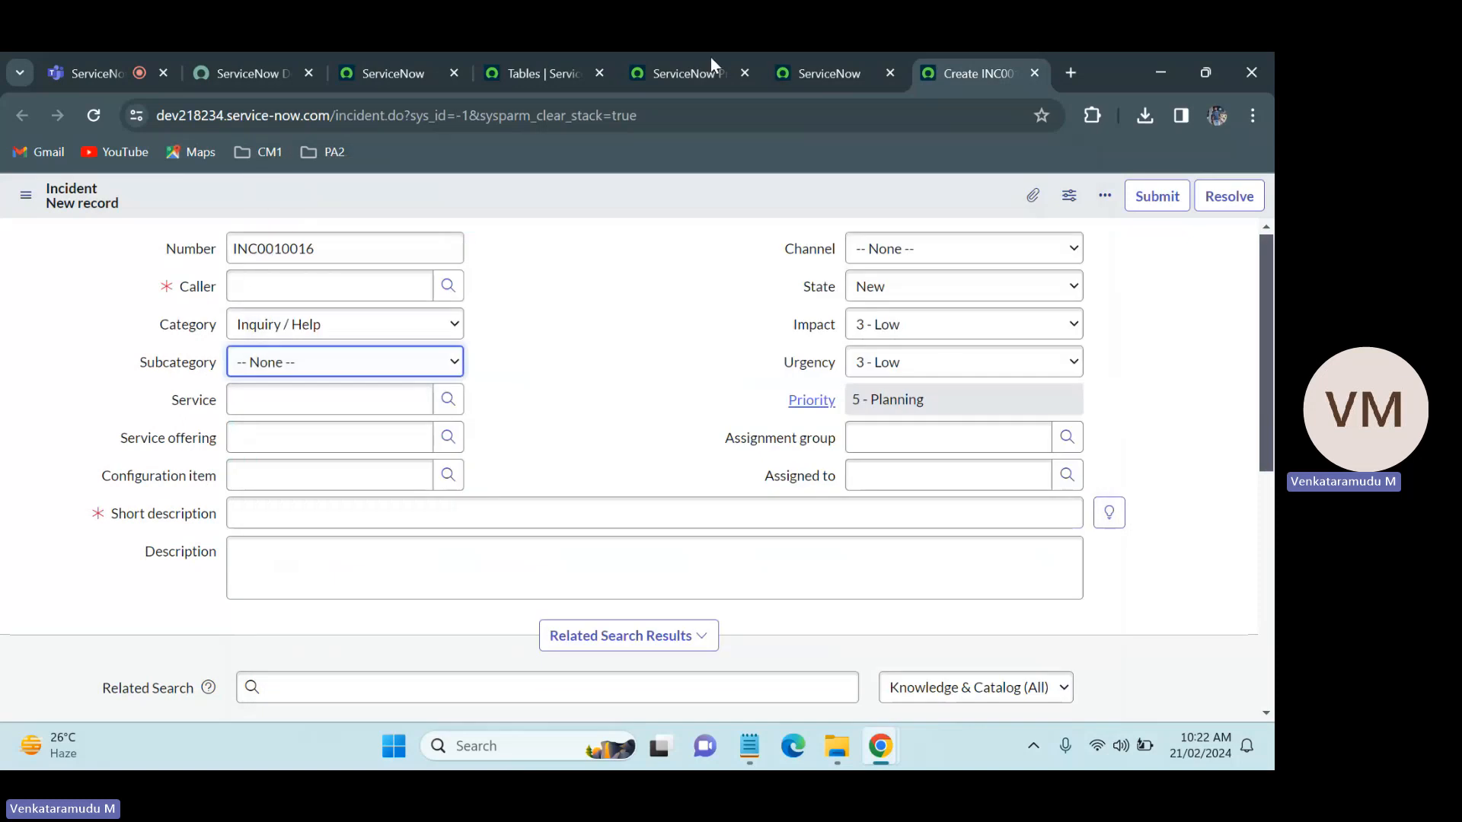
Step: Set the Assigned To field's reference table to User [sys_user] and add the field to the form layout
left_click(818, 53)
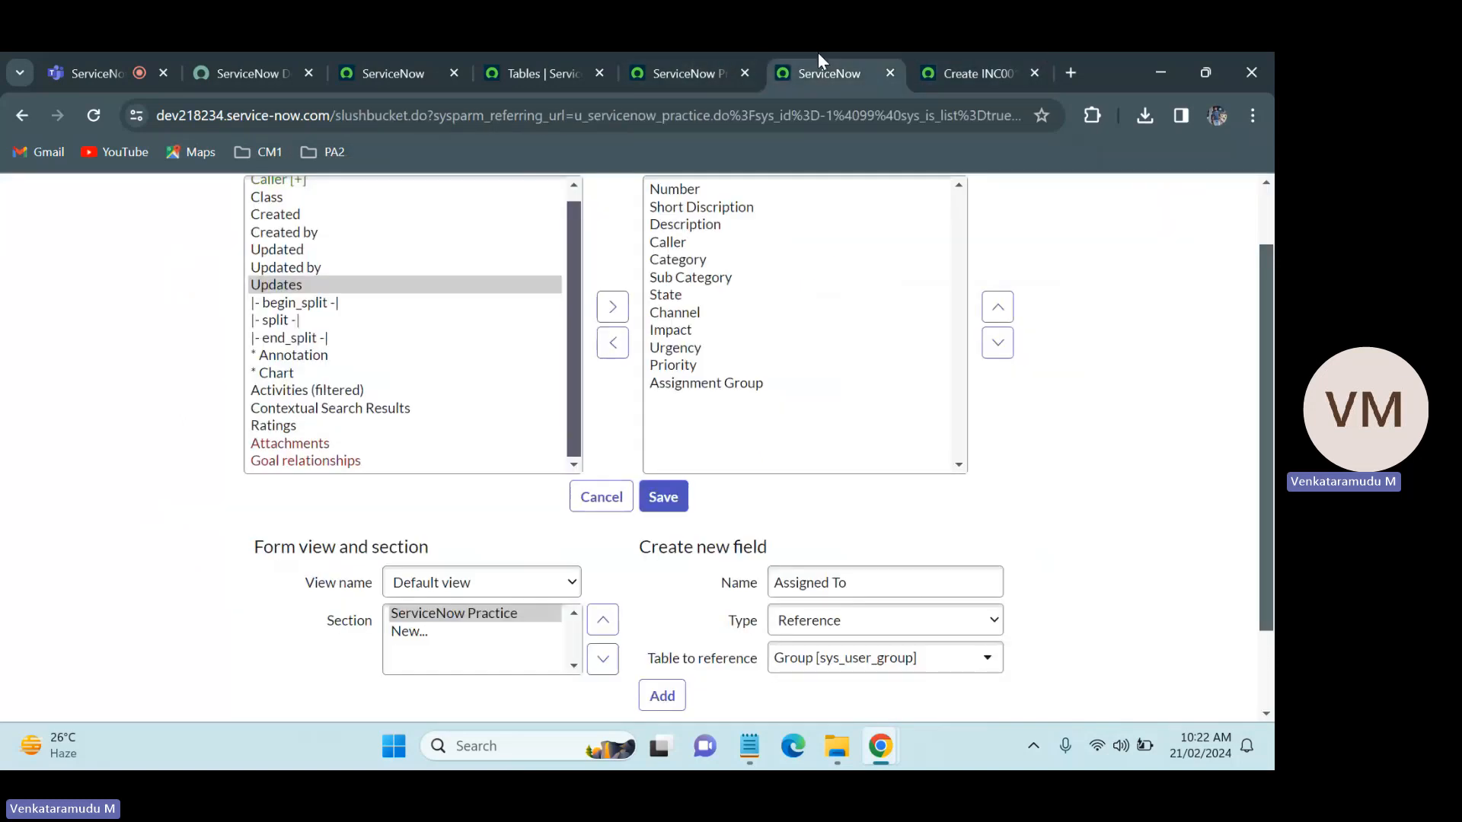
left_click(889, 667)
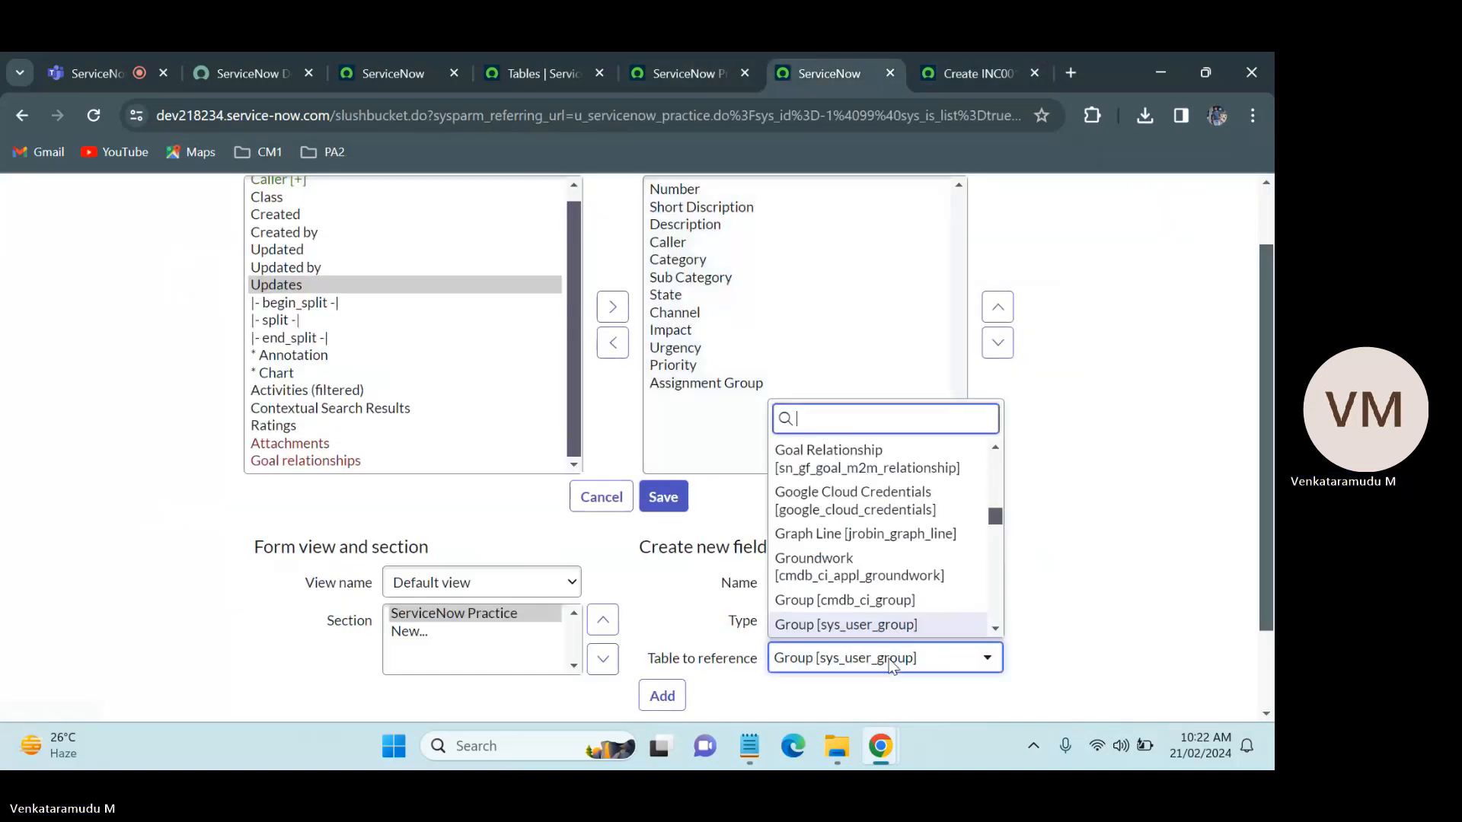
type("sys_user")
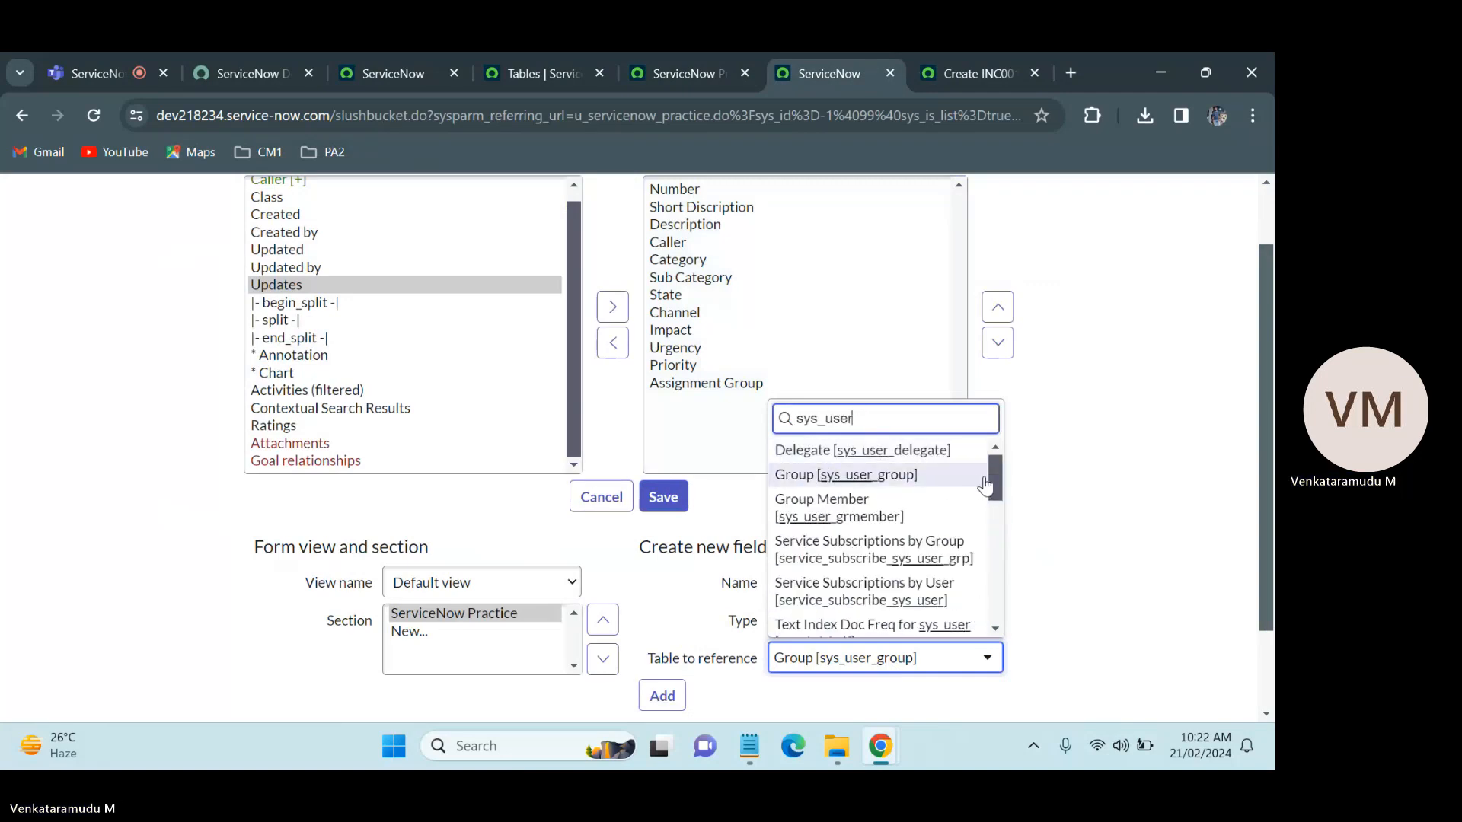
left_click_drag(993, 478, 1006, 613)
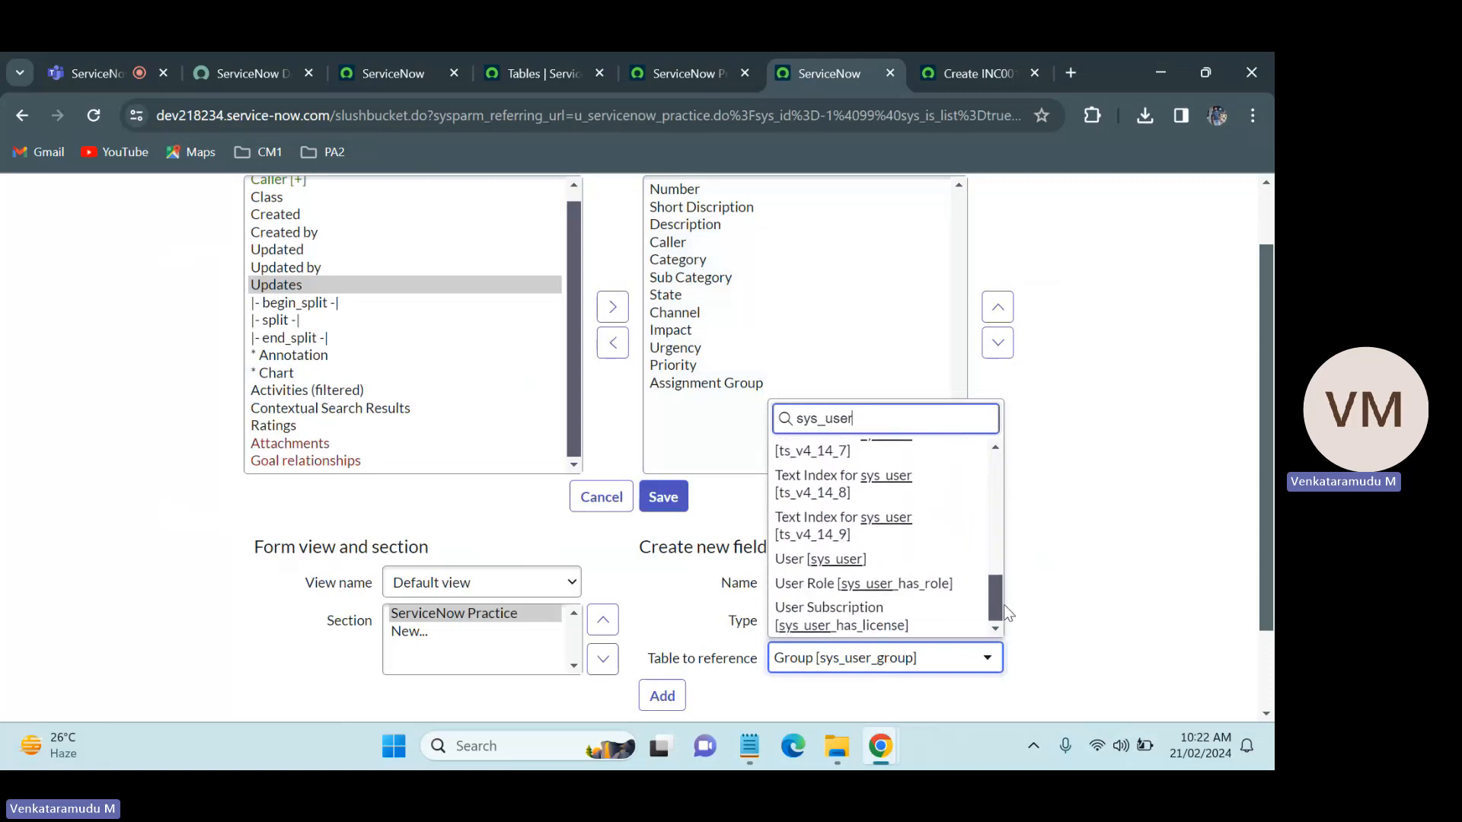
left_click(815, 560)
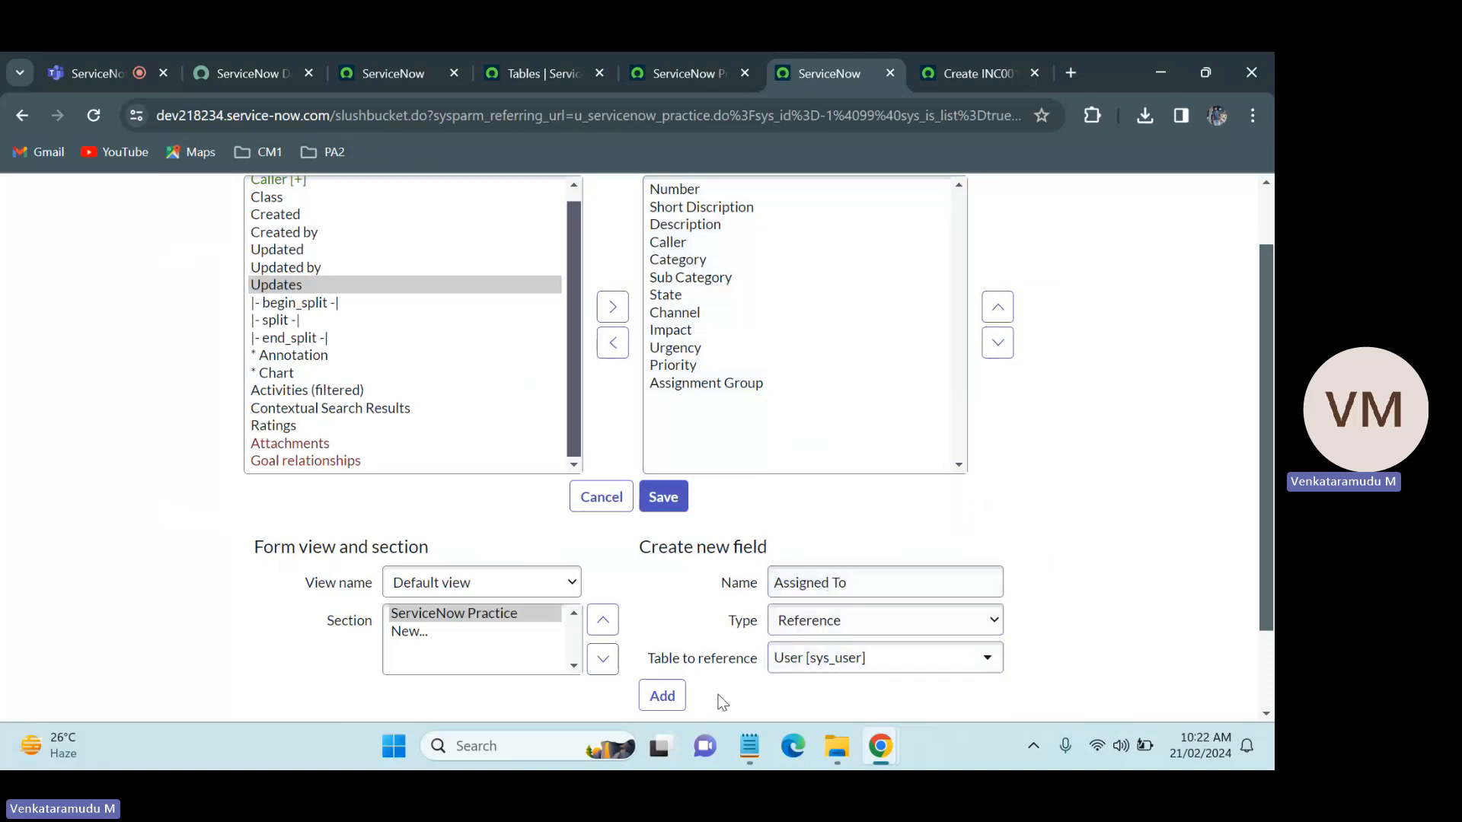
left_click(662, 695)
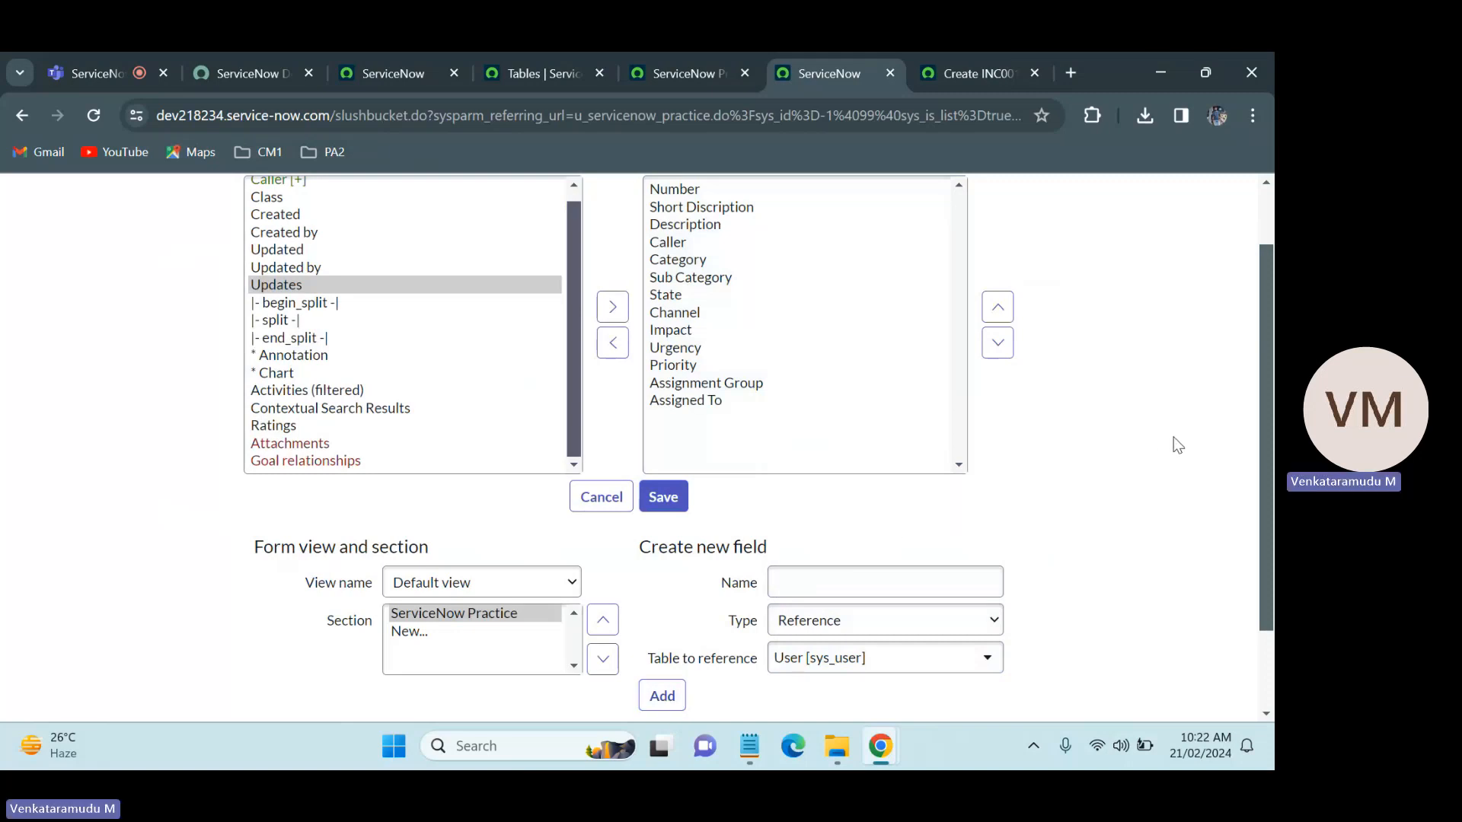
Step: Save the ServiceNow Practice form layout and return to the new record form
left_click(670, 499)
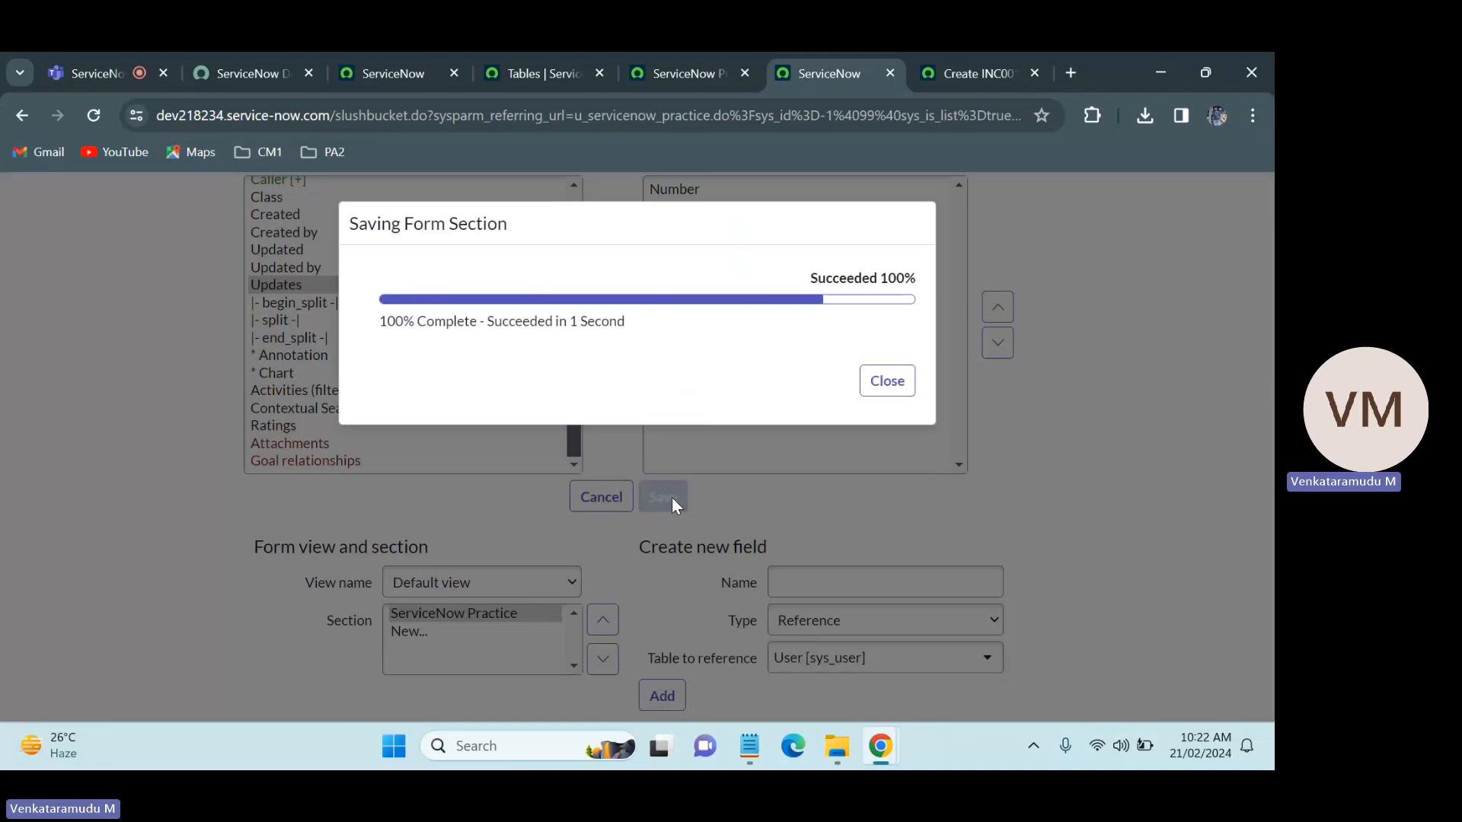
left_click(887, 382)
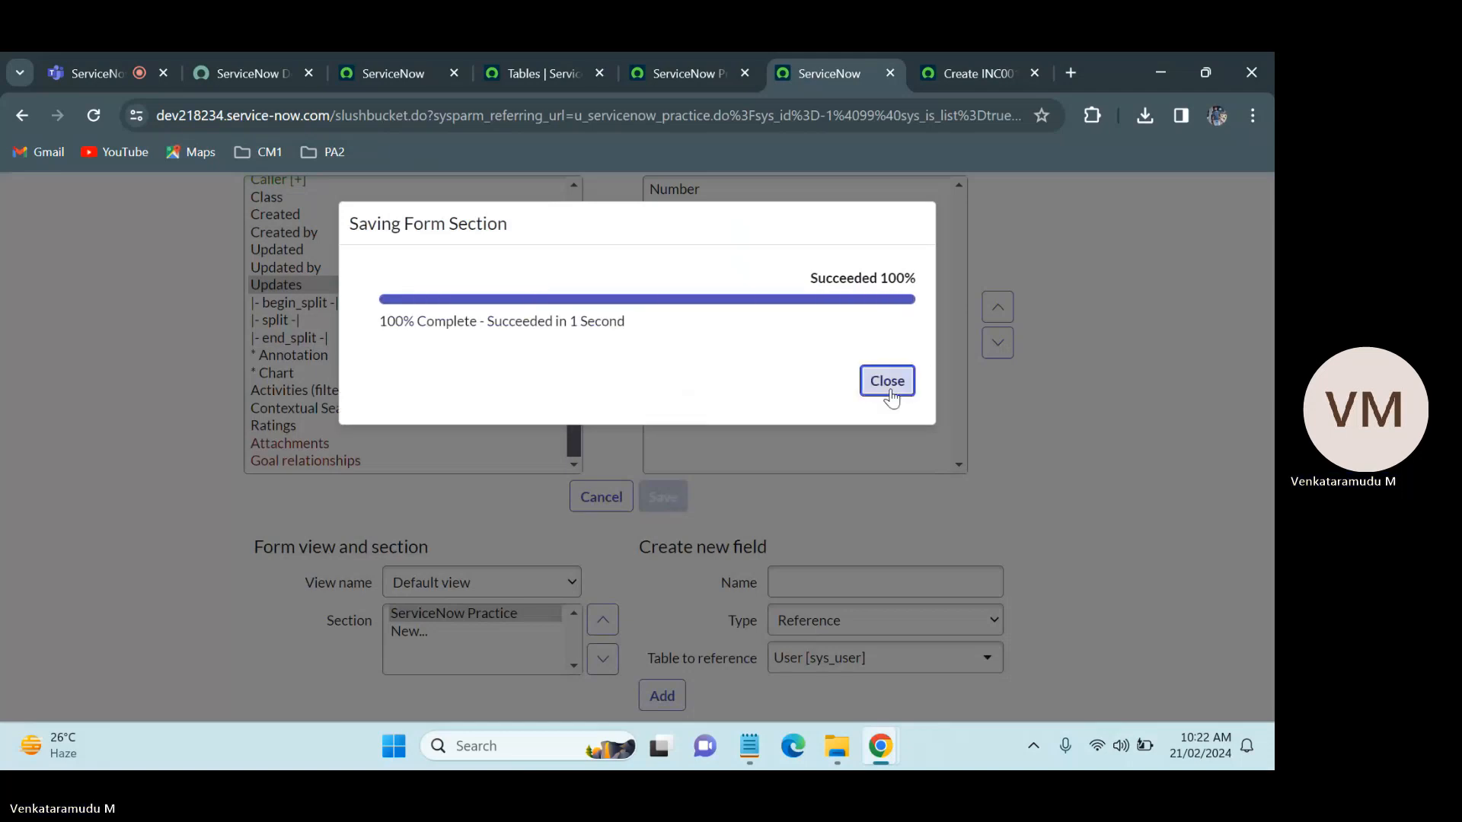
left_click(889, 389)
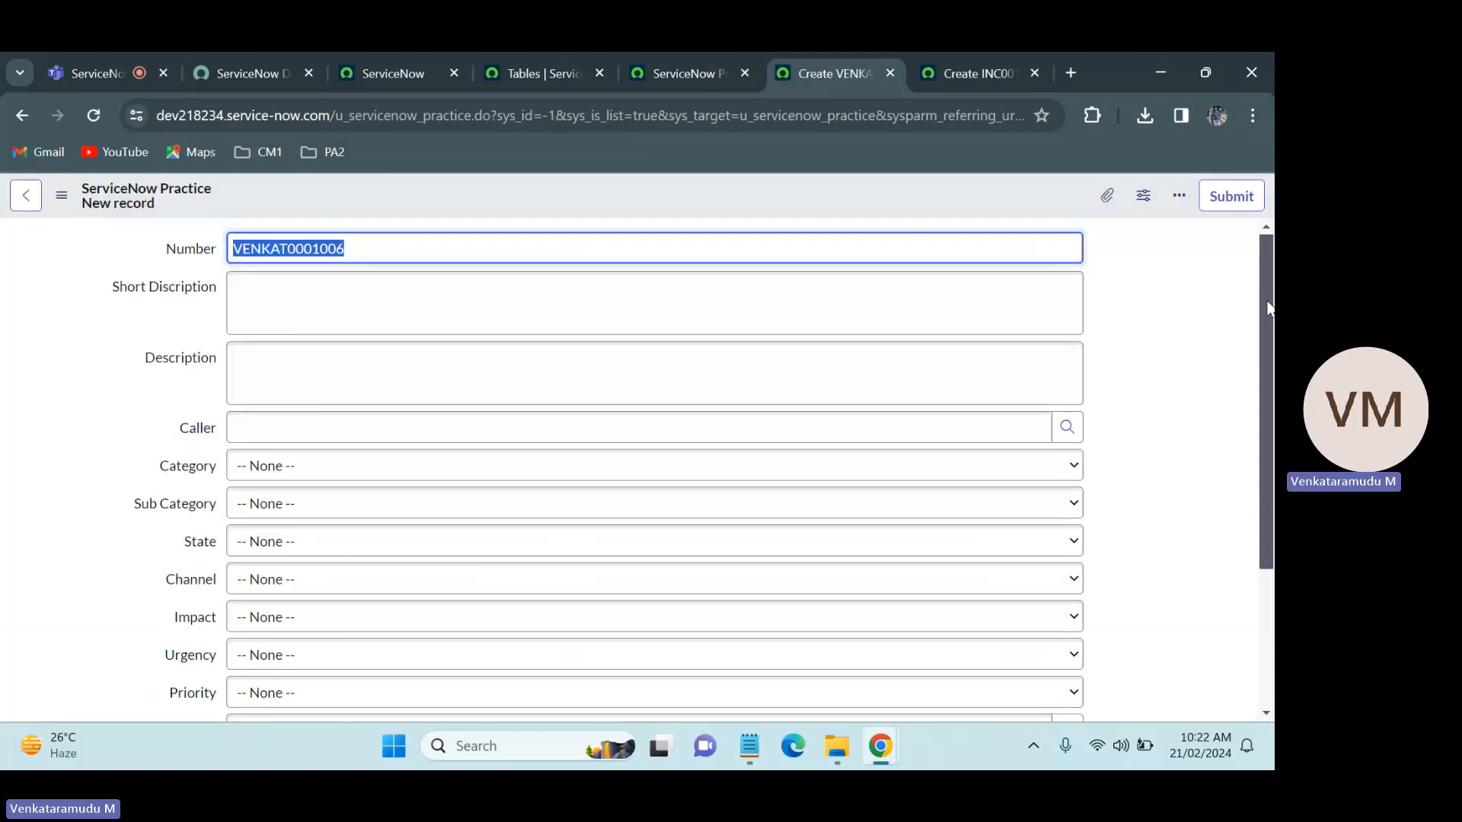
Step: Review all fields on the ServiceNow Practice form and compare their arrangement with the Incident form's two-column layout
scroll(567, 593, "down", 3)
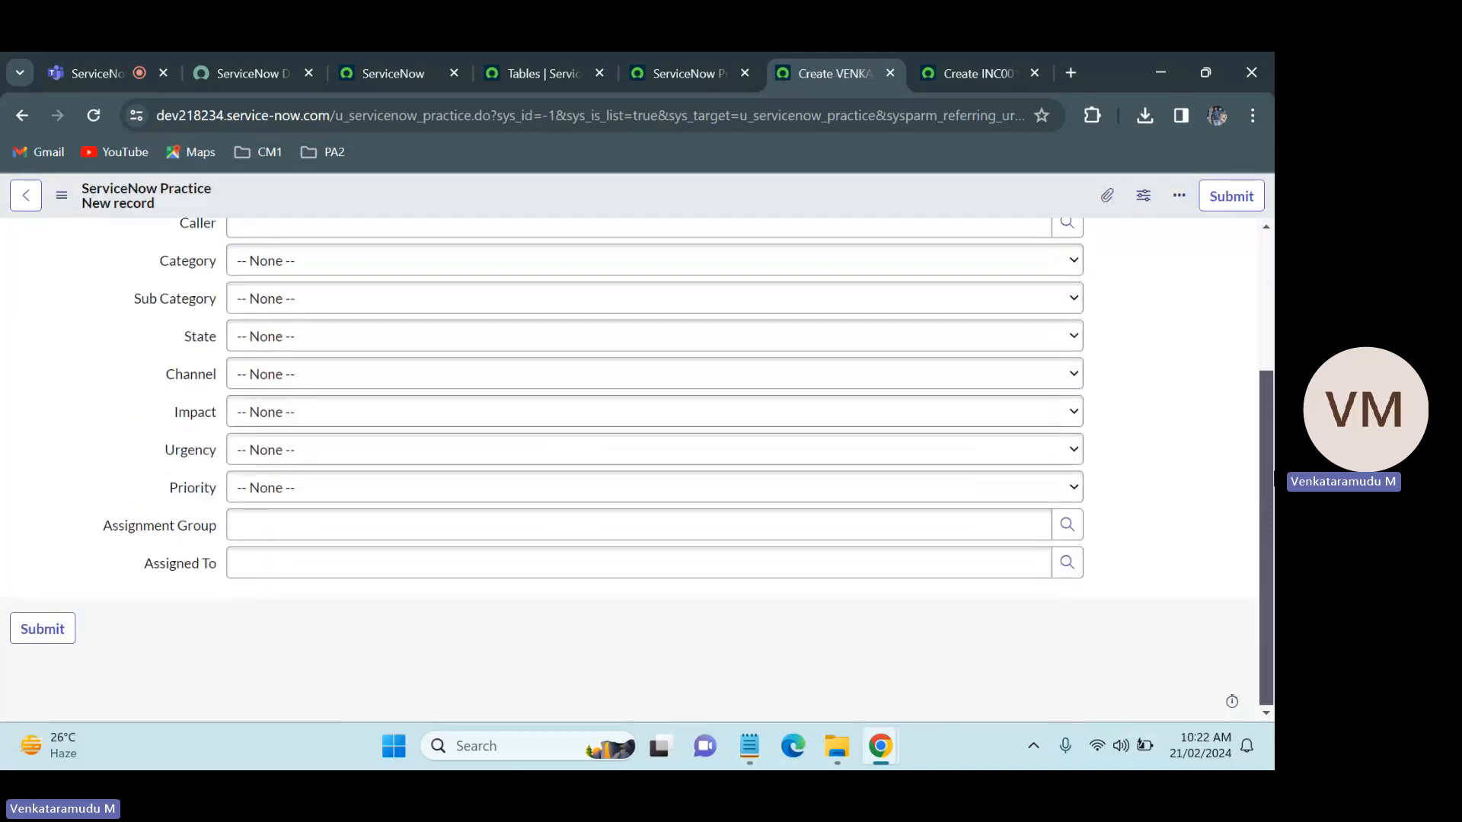
scroll(487, 464, "up", 3)
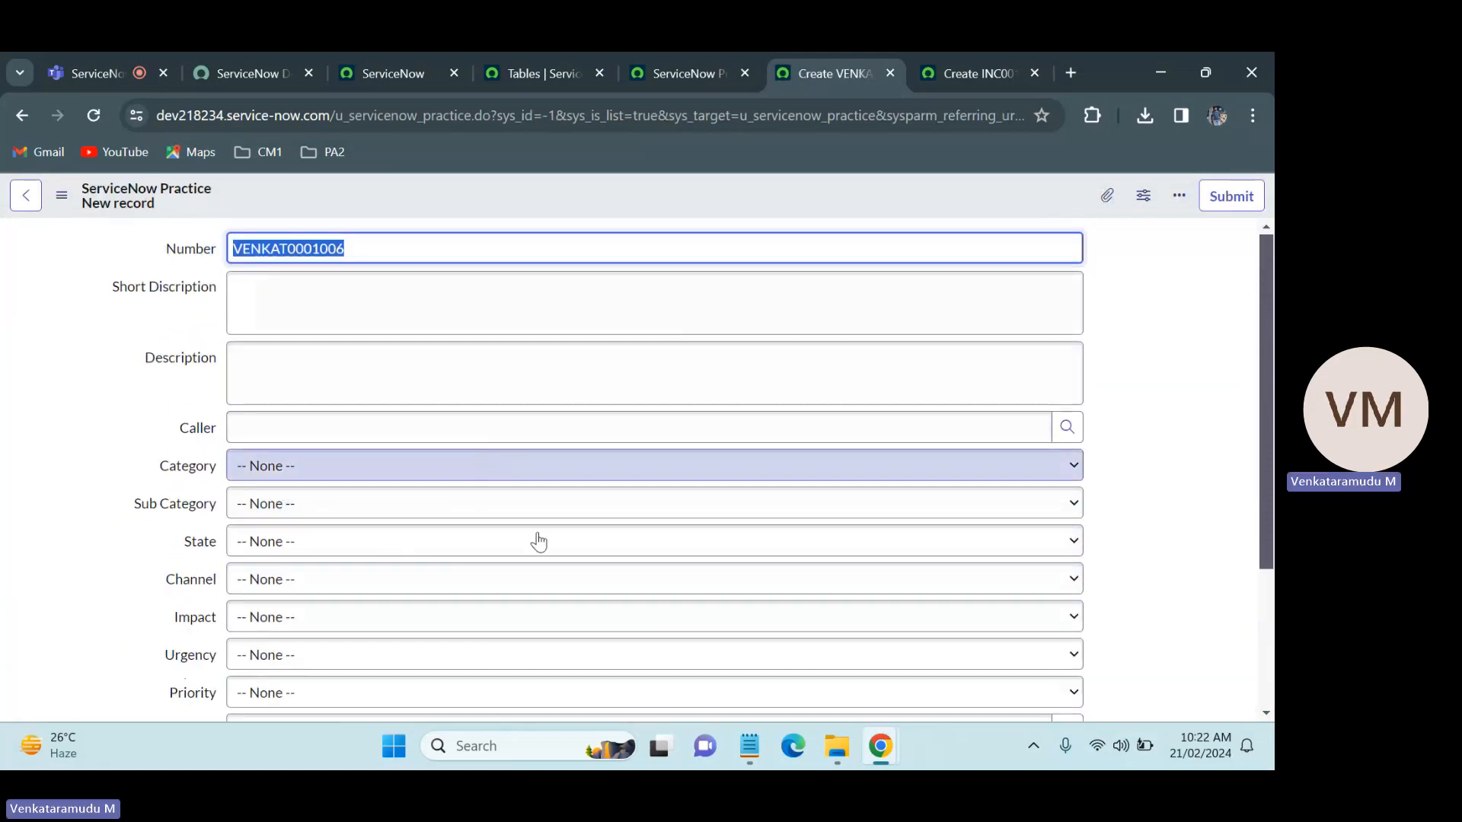
mouse_move(1268, 384)
left_mouse_down()
mouse_move(1267, 520)
mouse_move(1271, 405)
left_mouse_up()
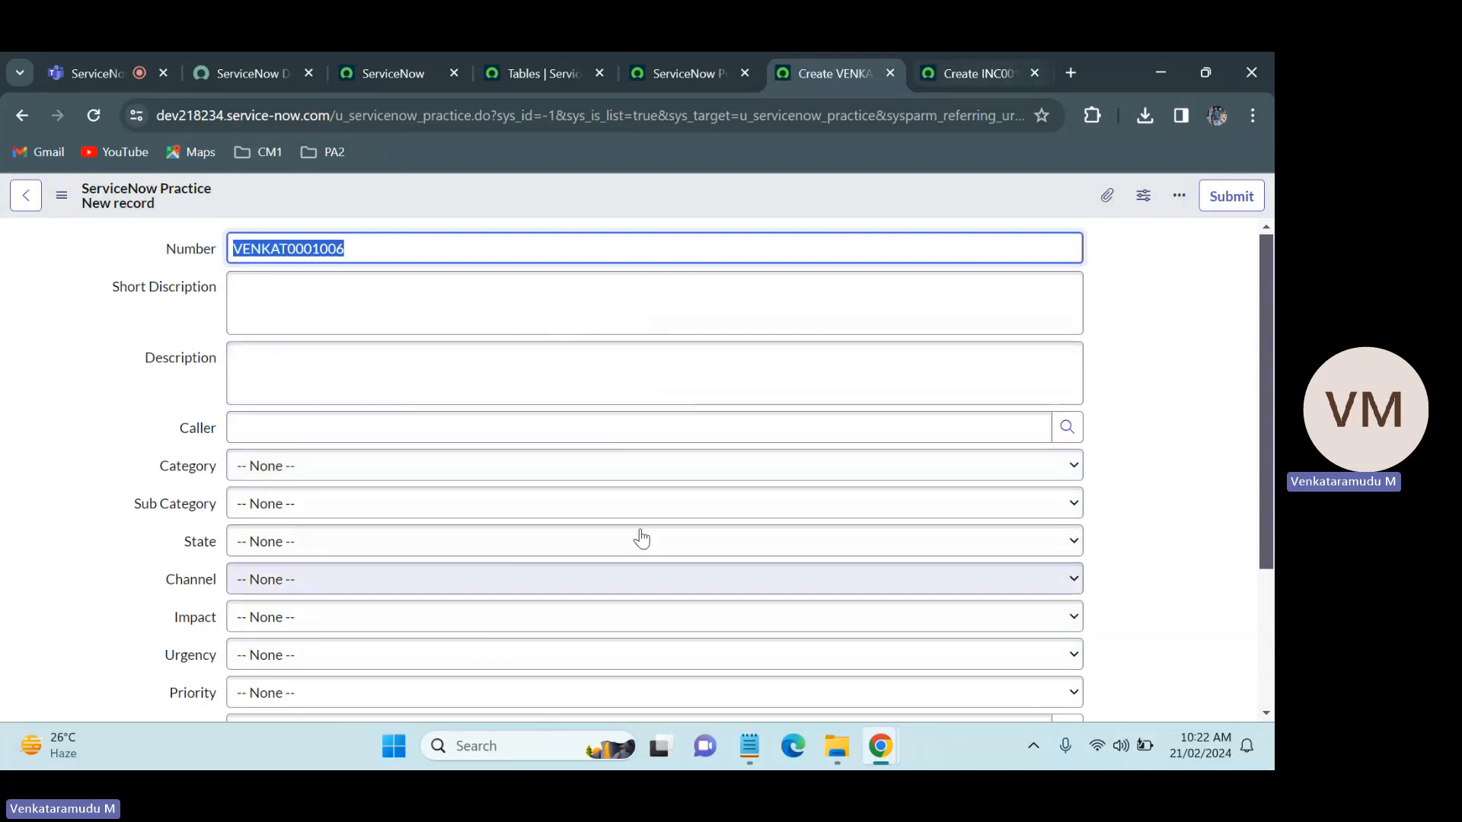
left_click(982, 58)
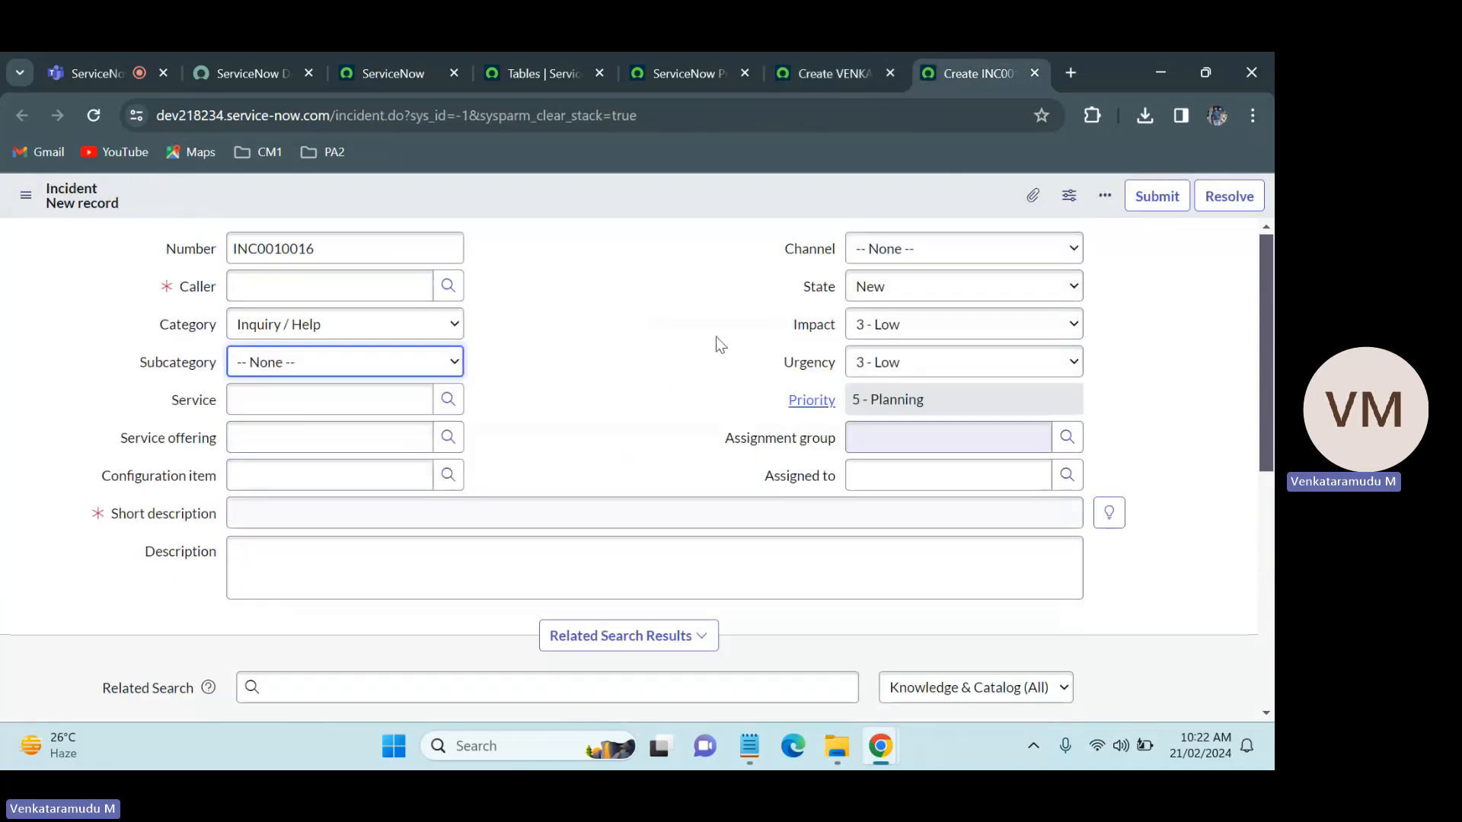
left_click(599, 303)
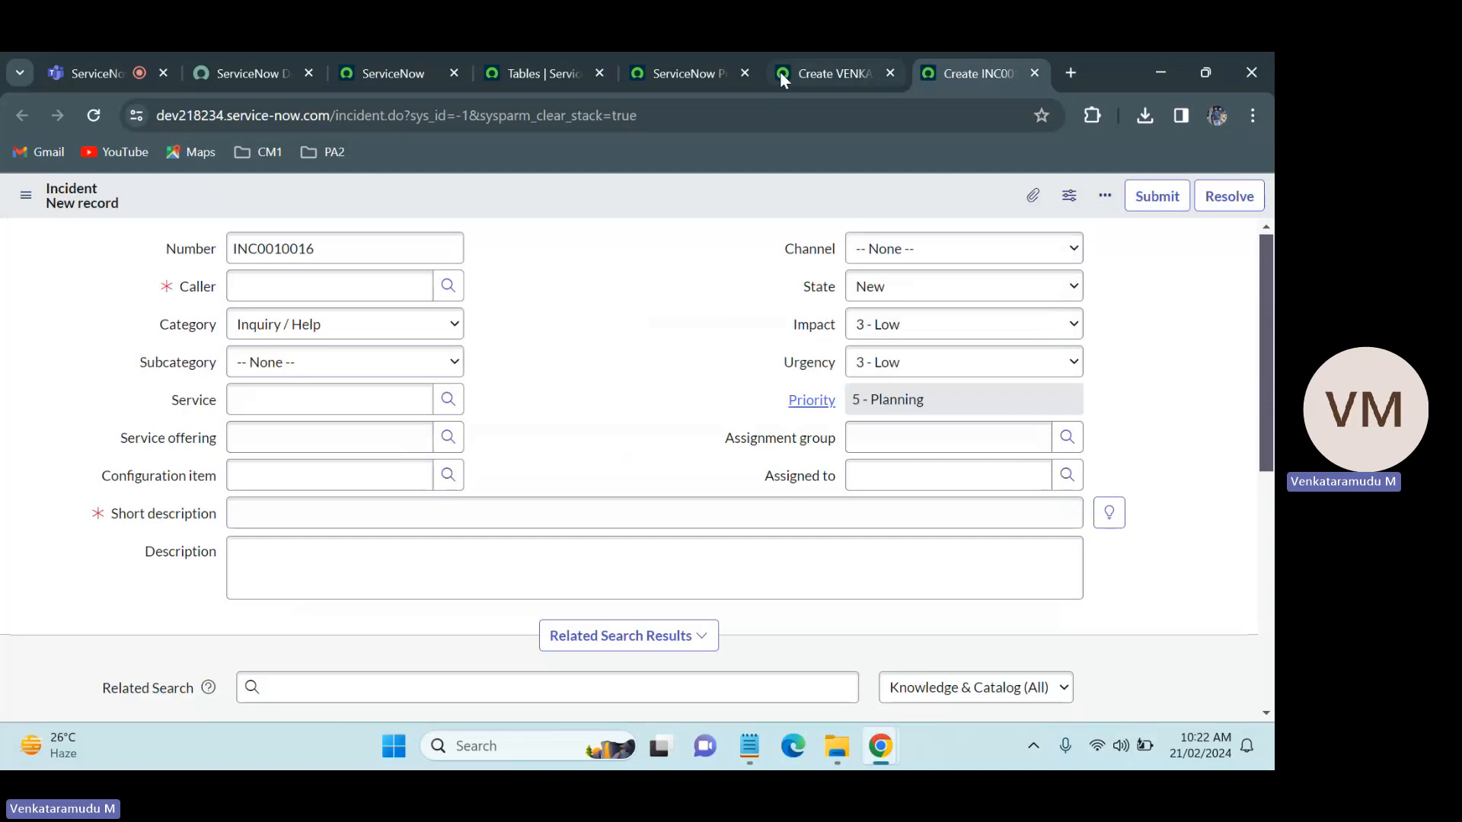
left_click(836, 61)
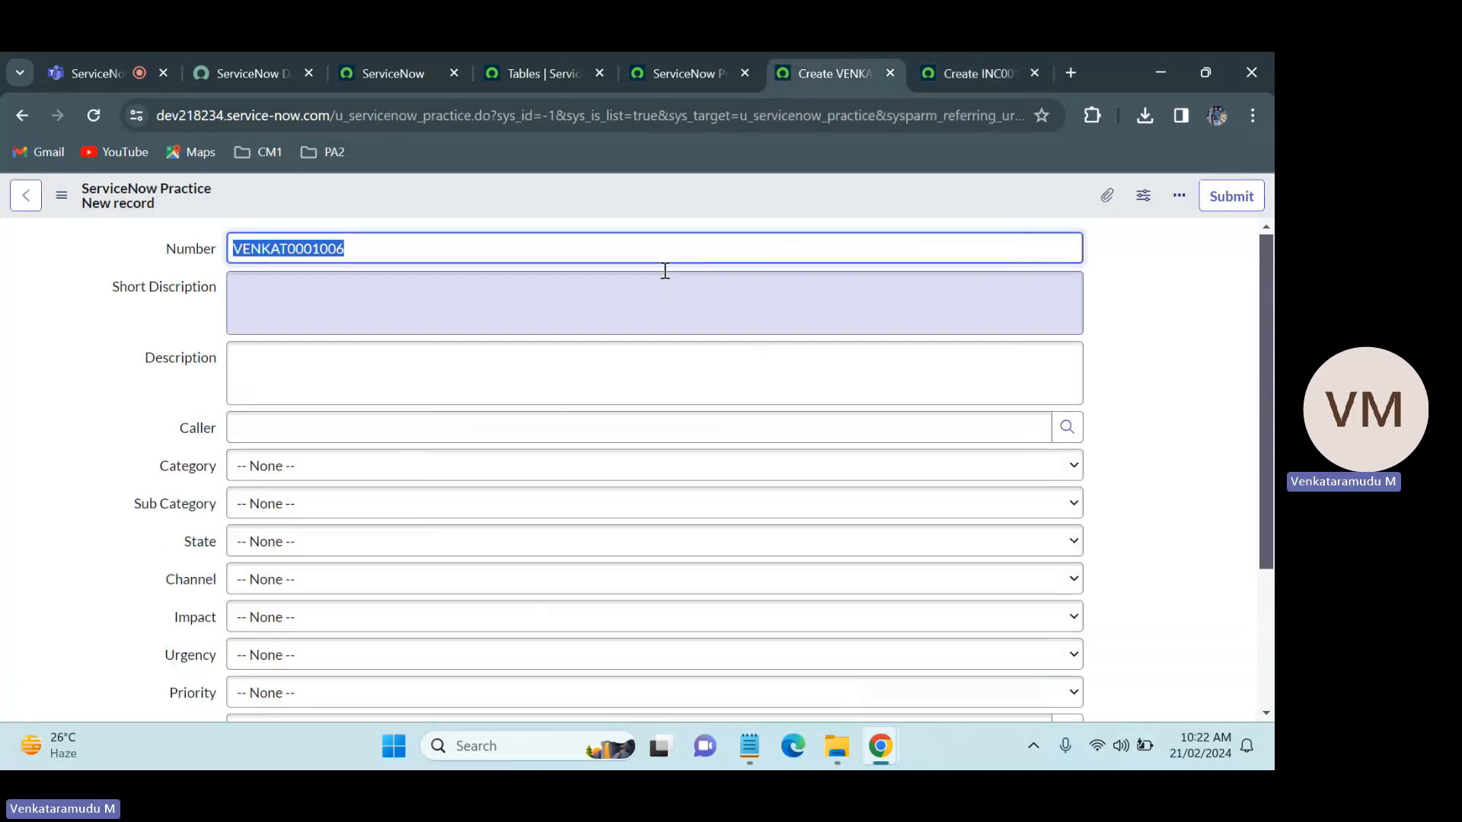
Step: Open the ServiceNow Practice form layout, add a begin_split marker and place it first, above Number
right_click(600, 202)
mouse_move(647, 242)
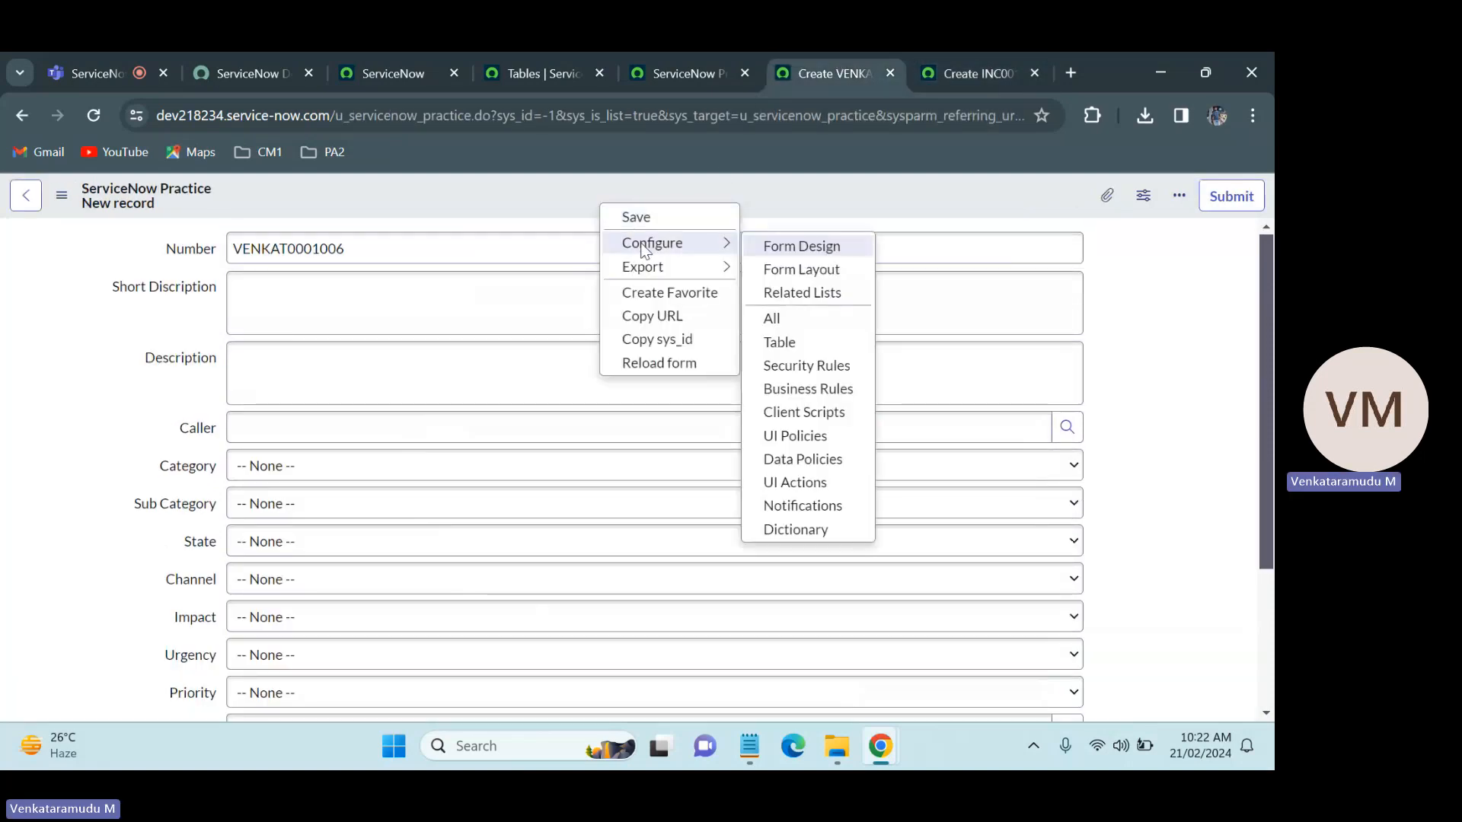
left_click(802, 271)
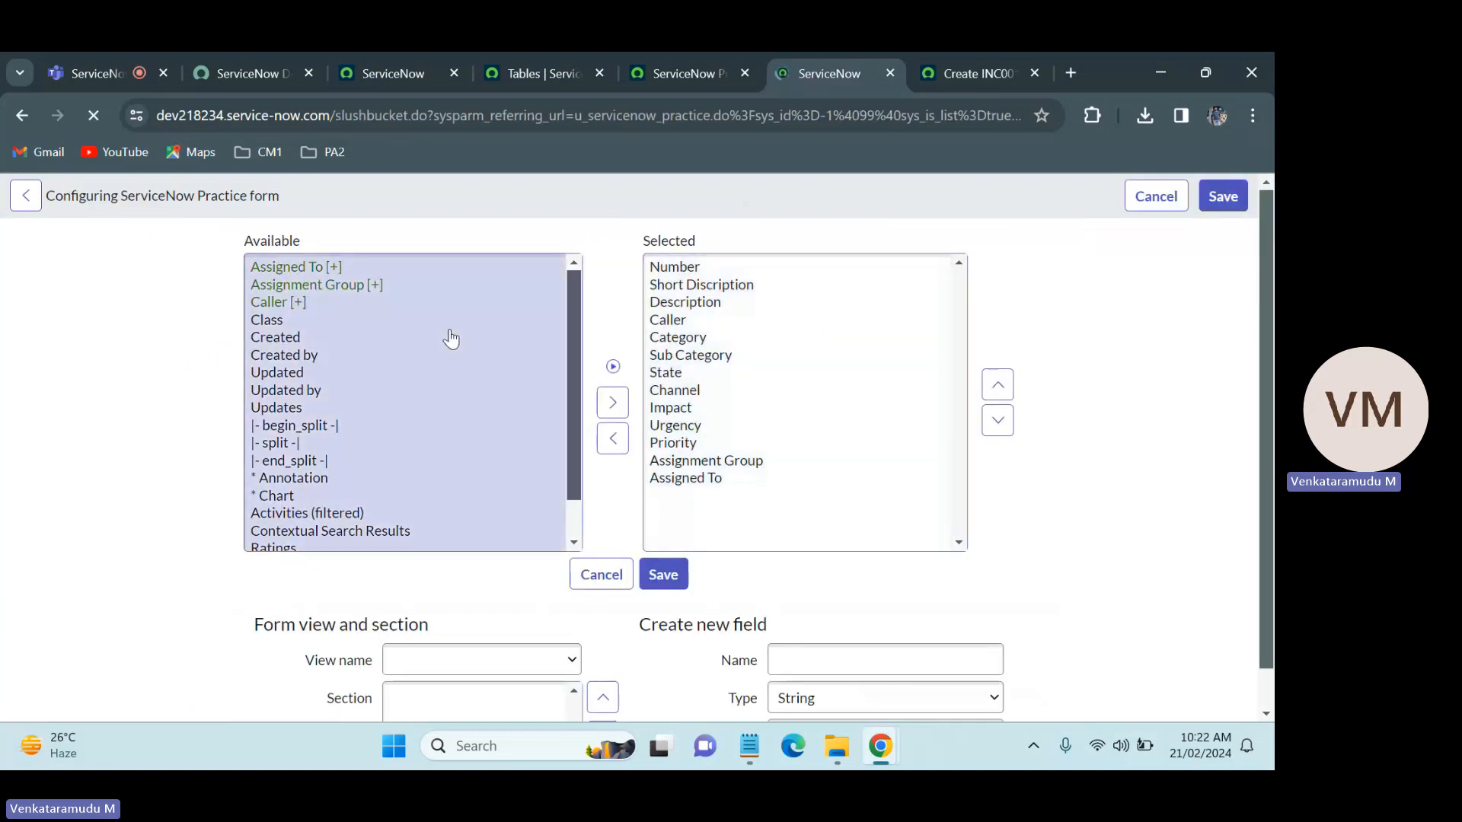
left_click(326, 428)
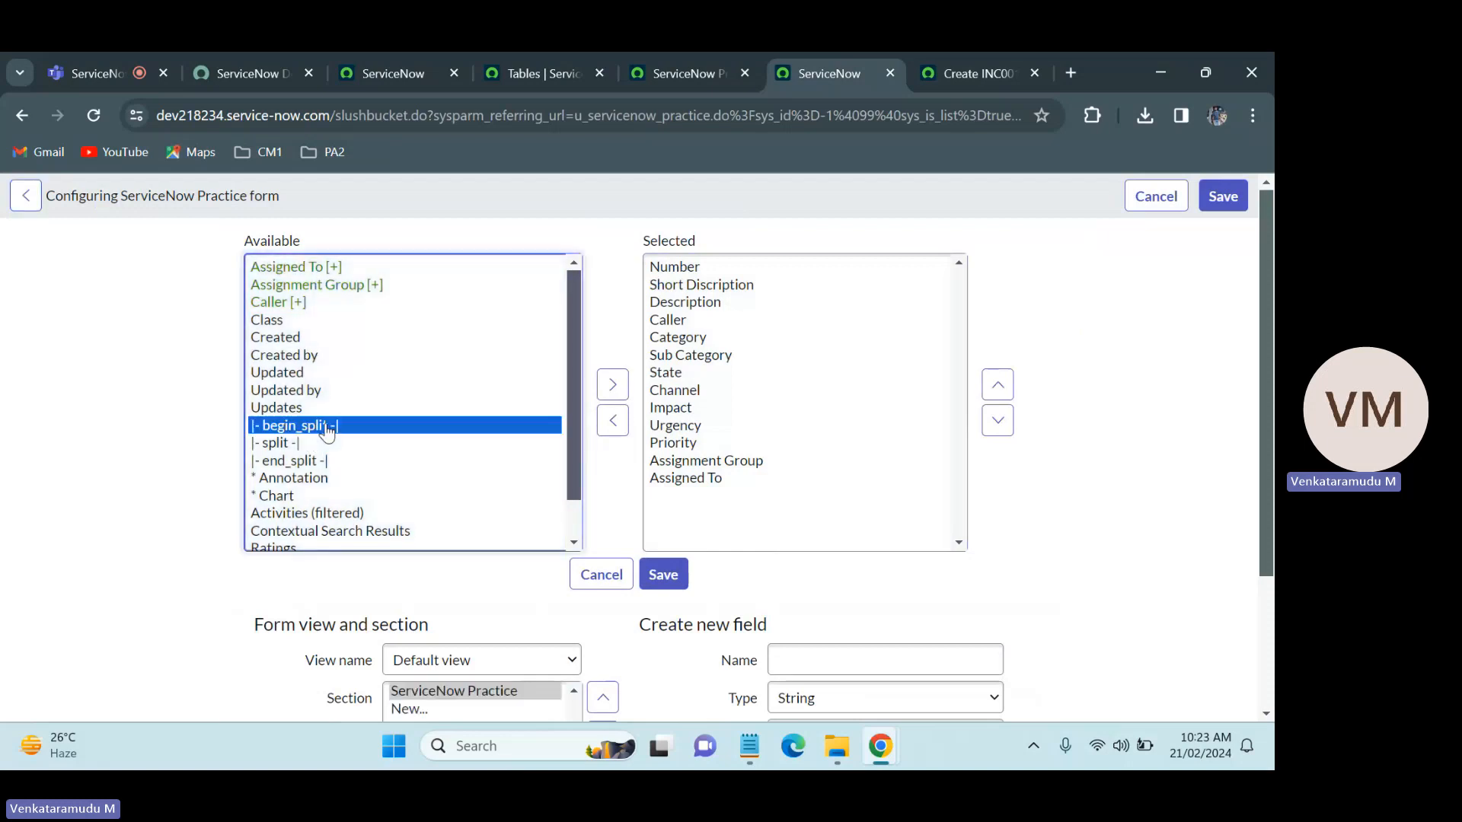
left_click(611, 385)
left_click(997, 386)
left_click(997, 386)
left_click(997, 386)
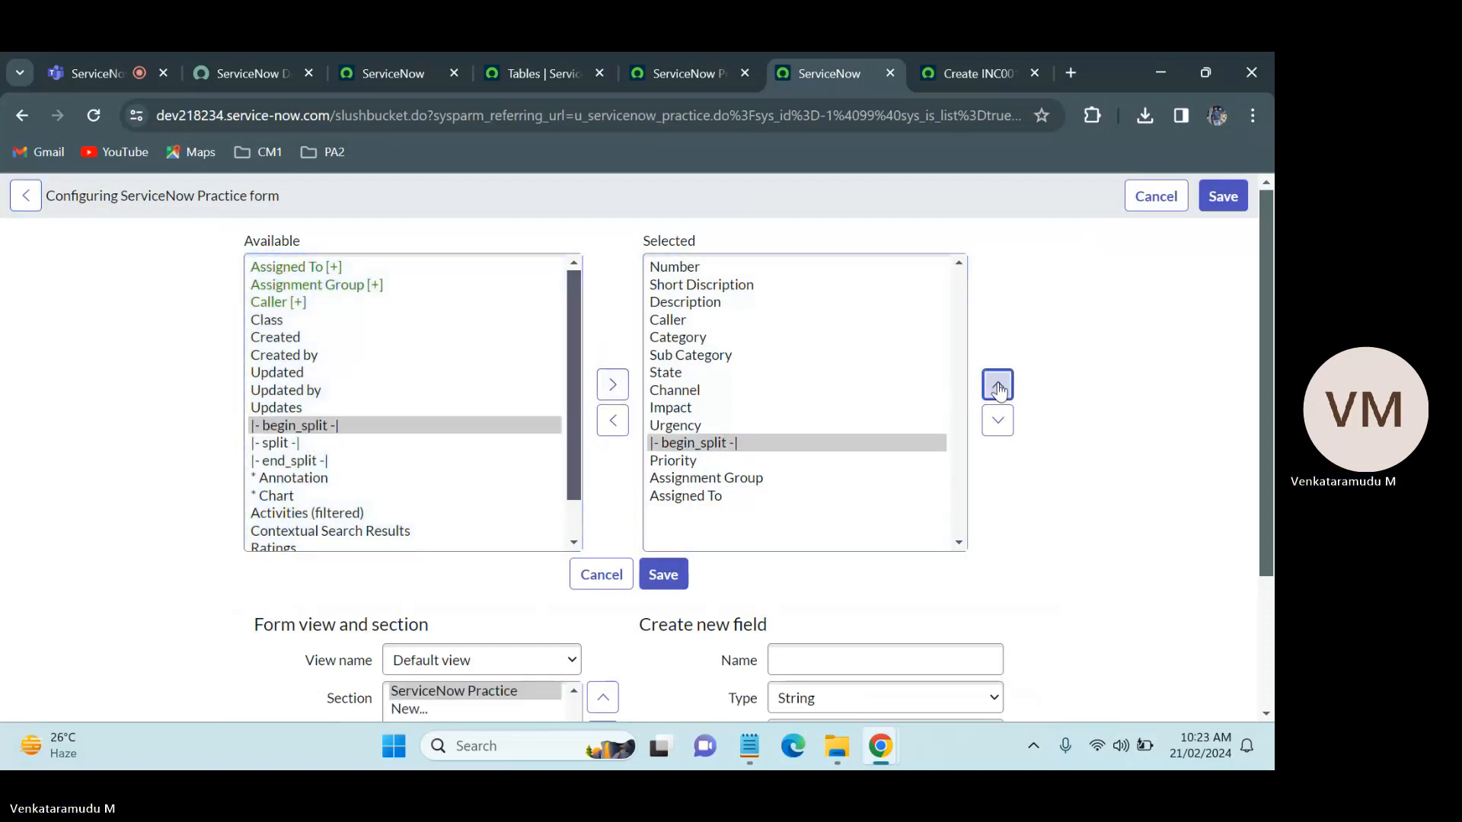
left_click(997, 386)
left_click(997, 386)
left_click(997, 386)
left_click(997, 386)
left_click(997, 386)
left_click(998, 386)
left_click(997, 386)
left_click(997, 386)
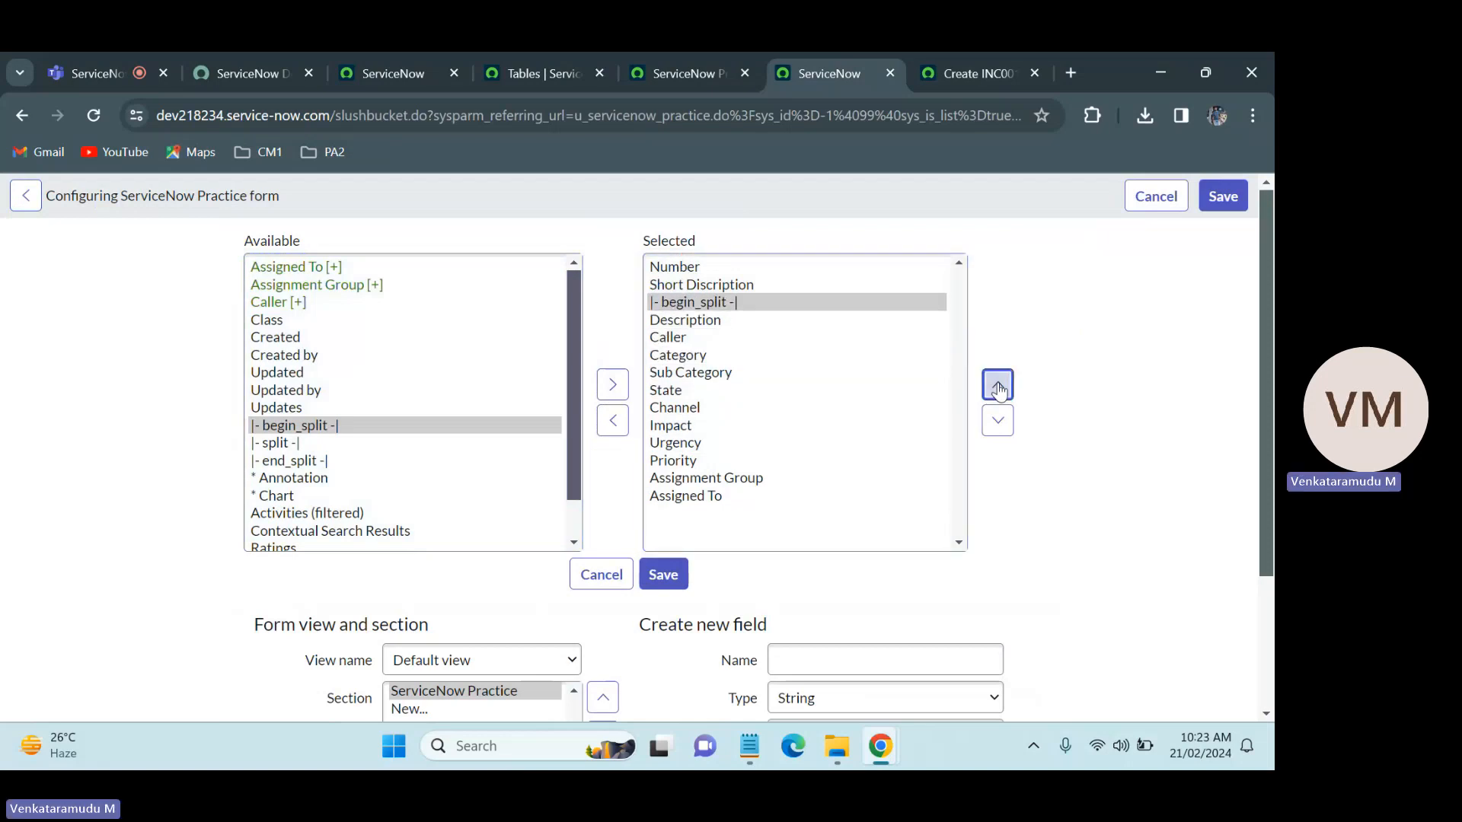
left_click(997, 386)
left_click(997, 386)
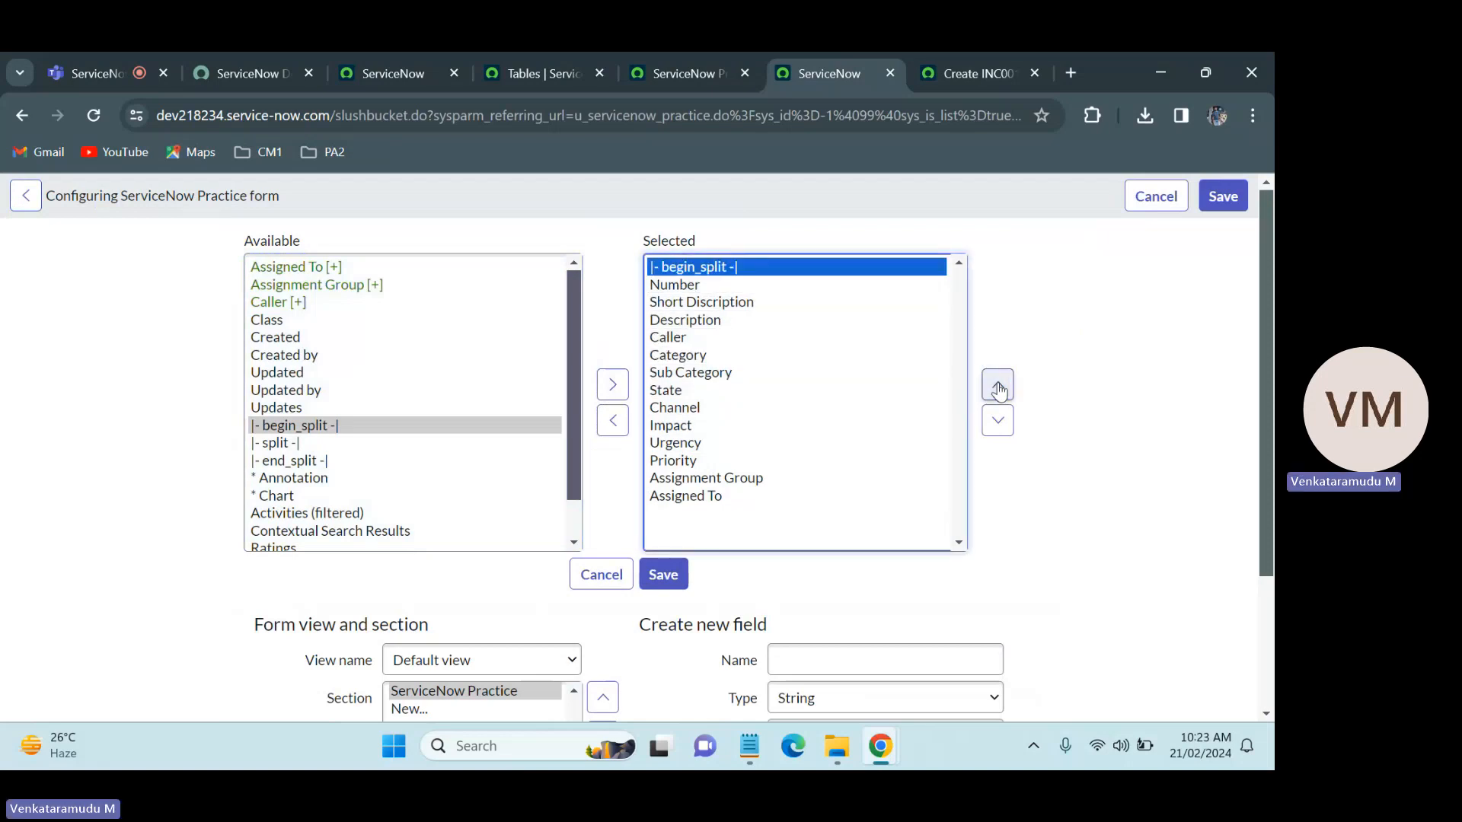
Step: Move Short Discription and Description to the end of the selected fields, with Description last
left_click(709, 304)
key("shift+Down")
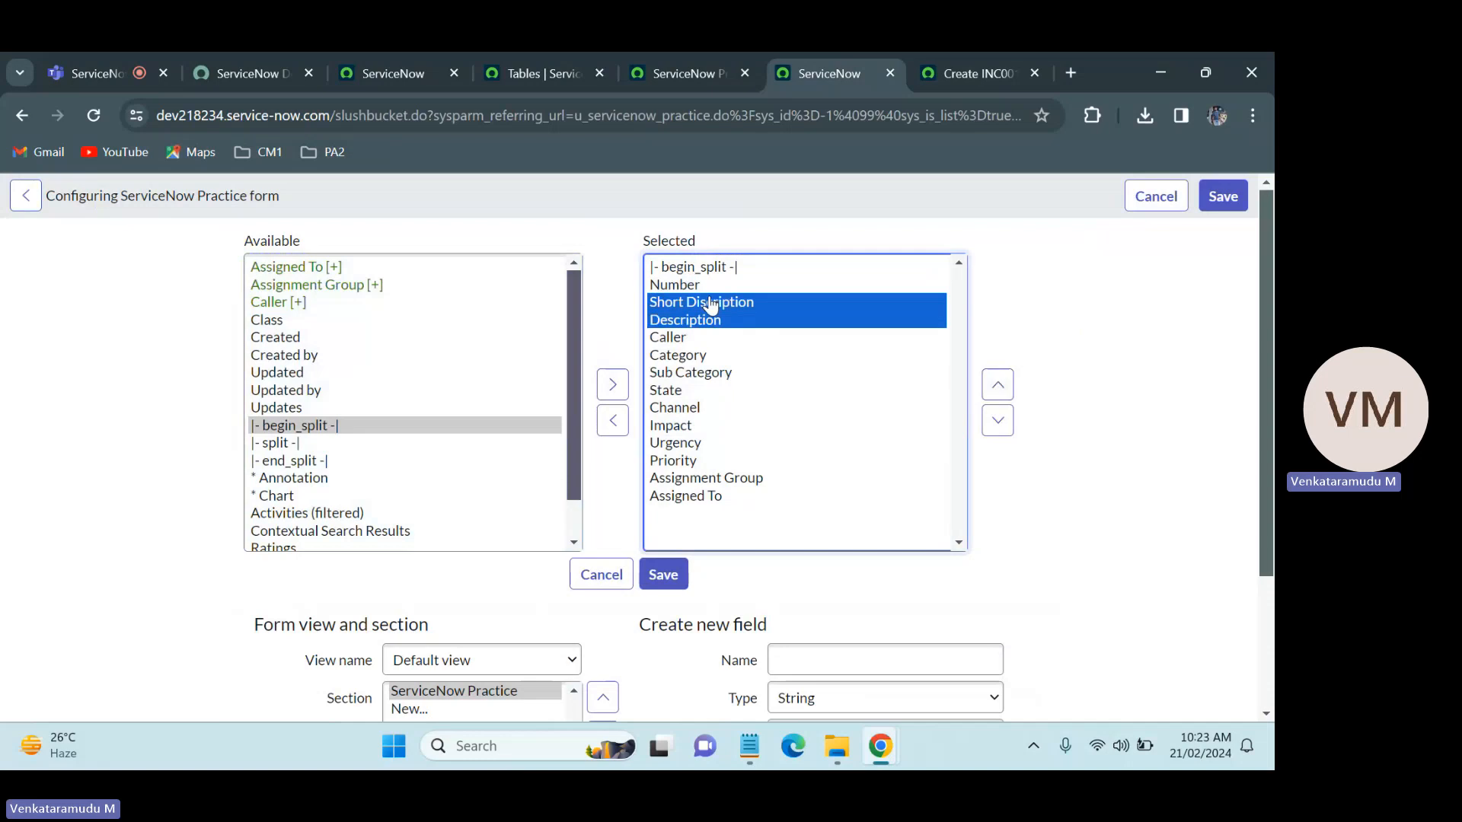
left_click(997, 420)
left_click(997, 421)
left_click(997, 421)
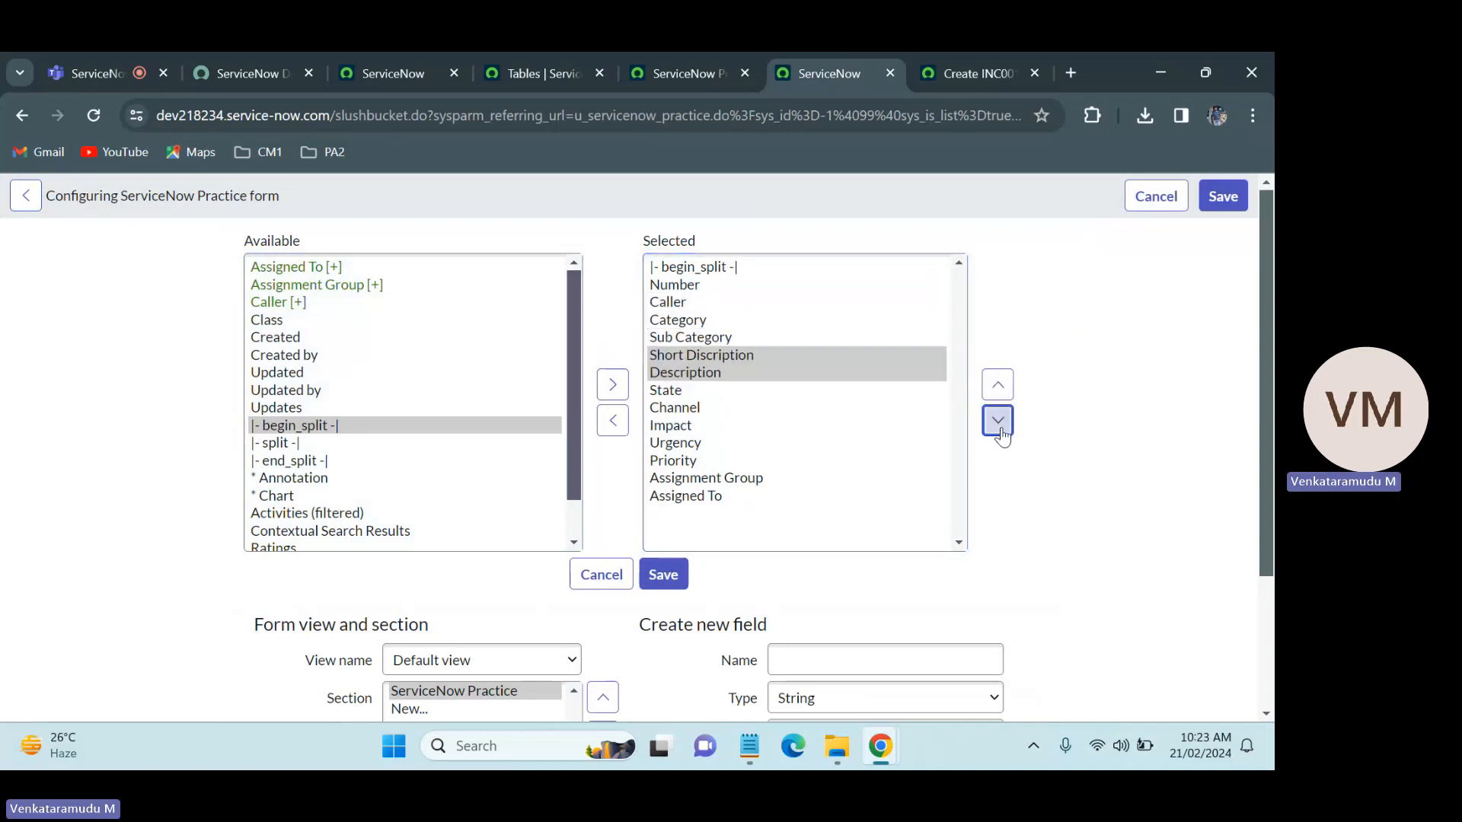
left_click(998, 421)
left_click(998, 420)
left_click(997, 420)
left_click(998, 420)
left_click(997, 420)
left_click(997, 420)
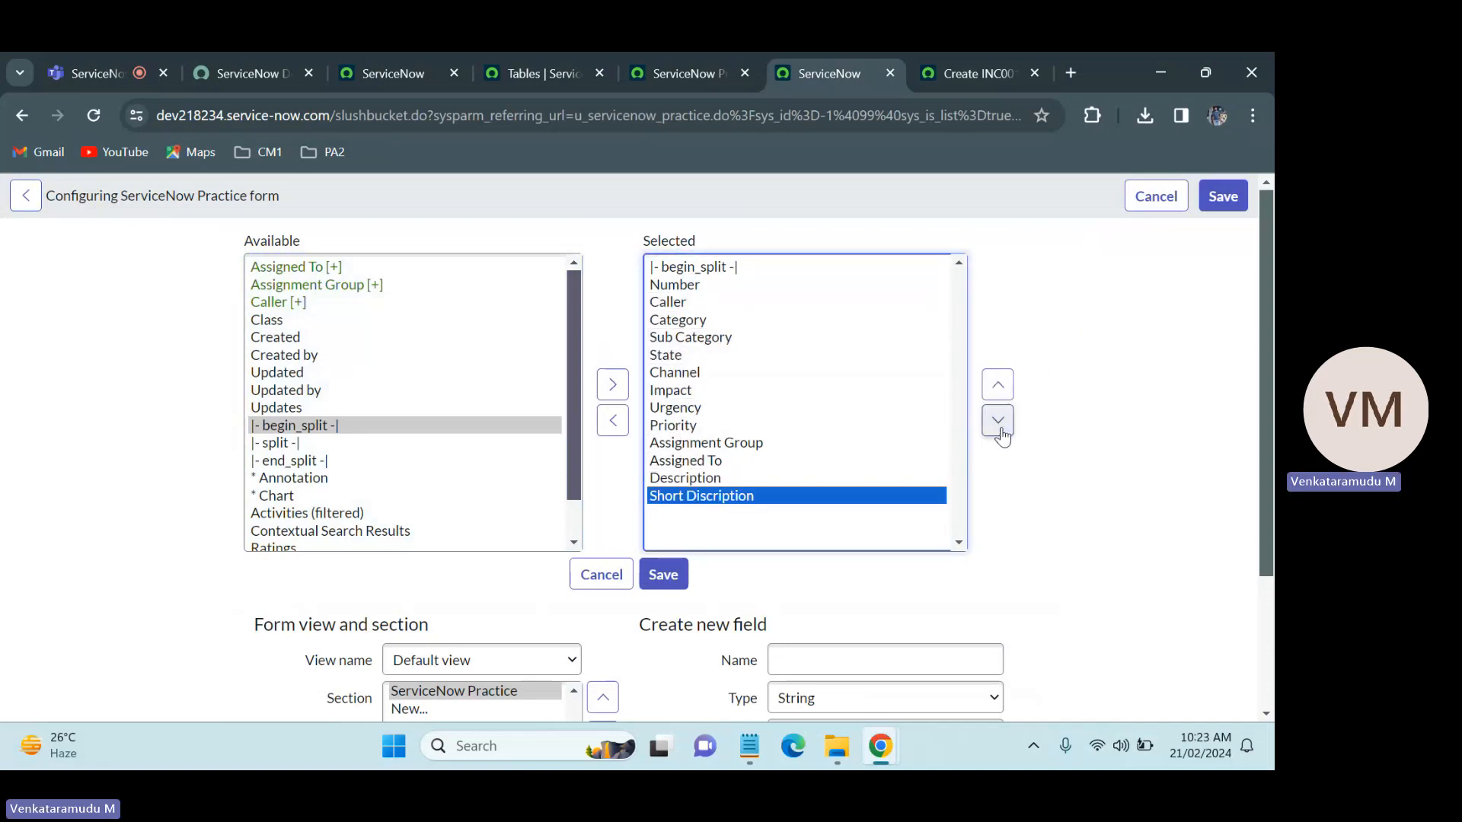
left_click(714, 478)
left_click(998, 420)
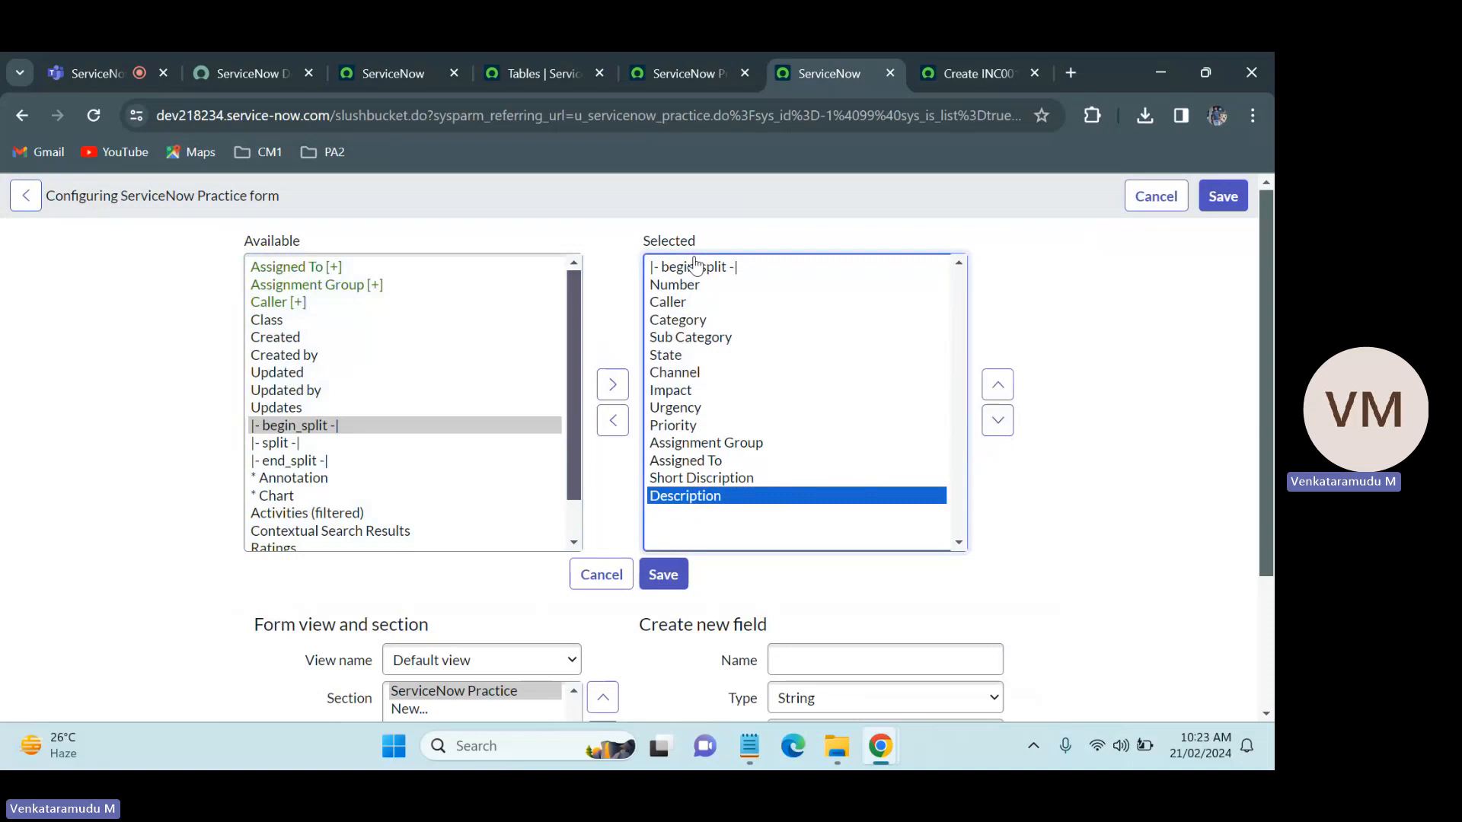
Step: Add a split marker to the selected fields and position it between Channel and Impact
left_click(280, 444)
left_click(614, 392)
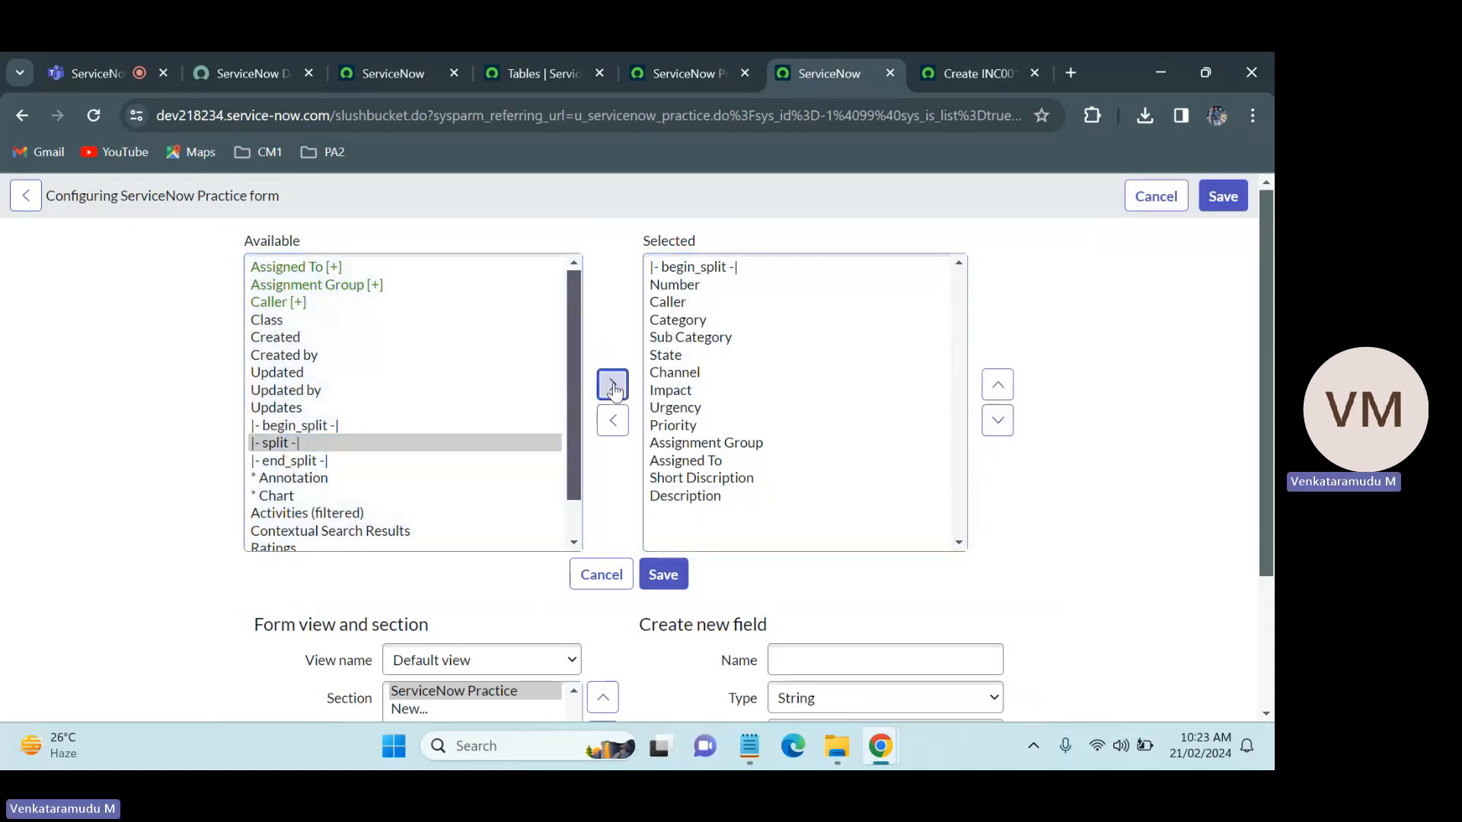
left_click(997, 384)
left_click(997, 385)
left_click(997, 385)
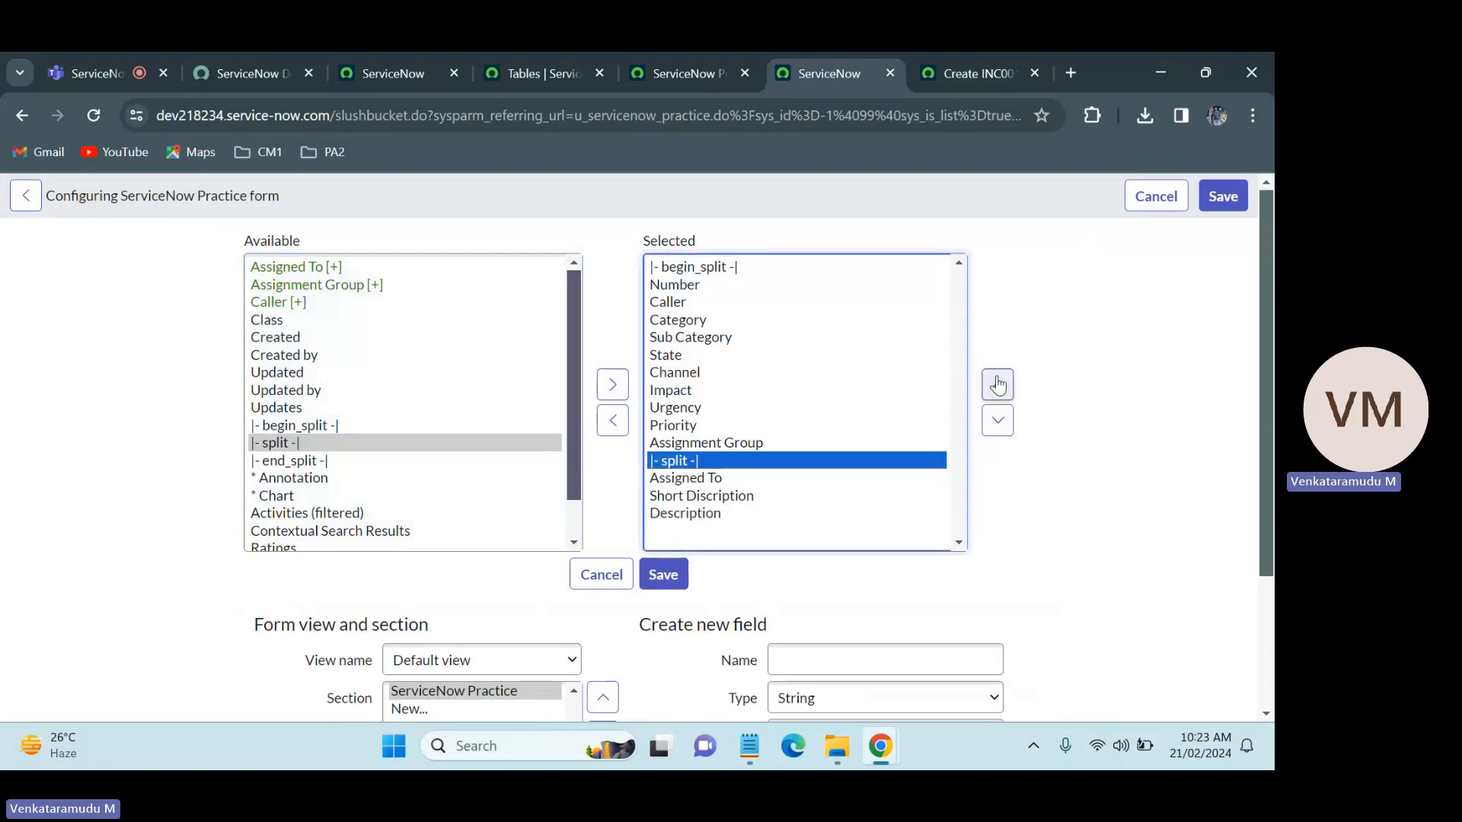
left_click(998, 385)
left_click(997, 385)
left_click(997, 385)
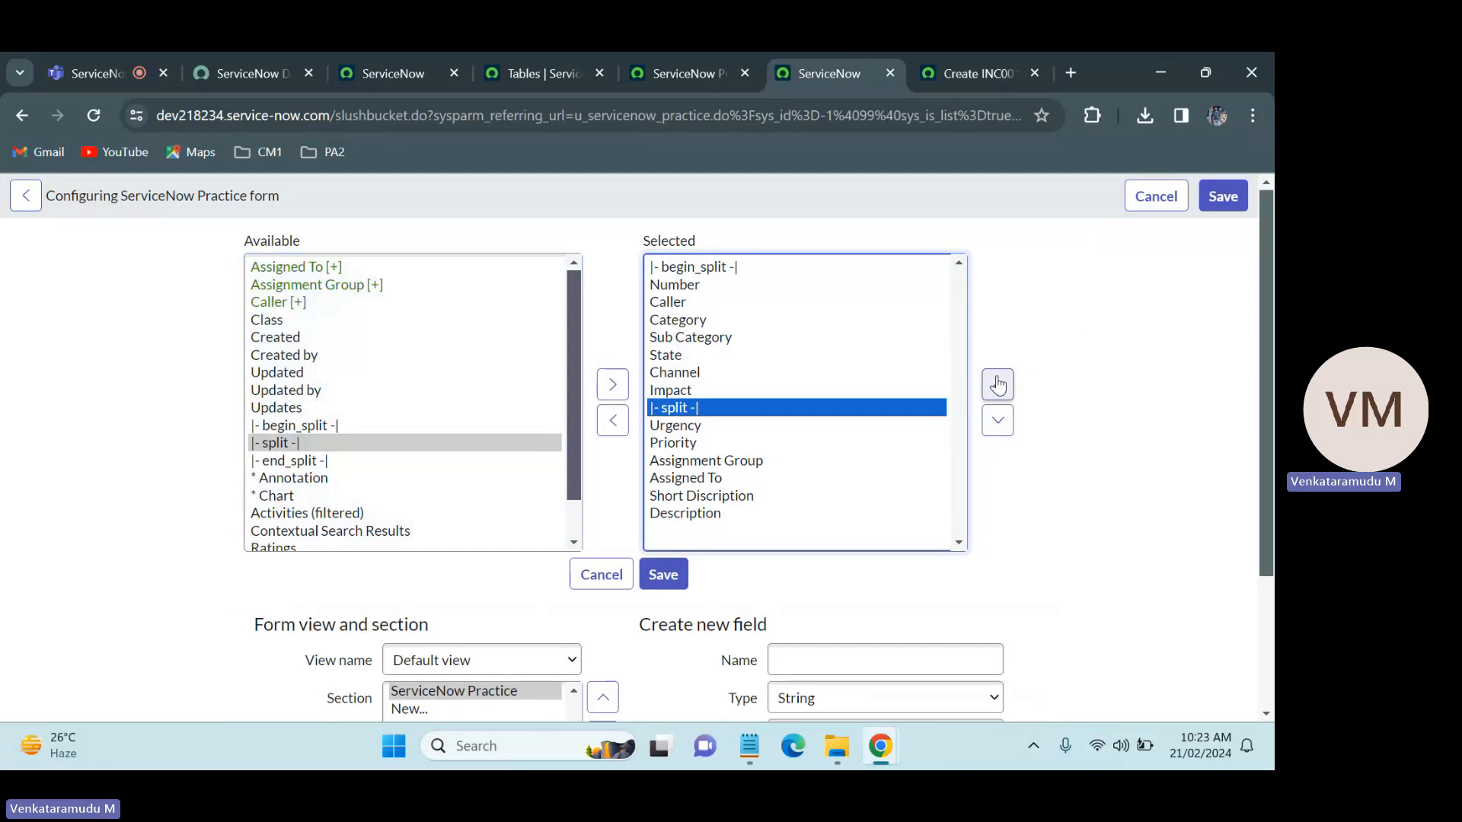
left_click(997, 385)
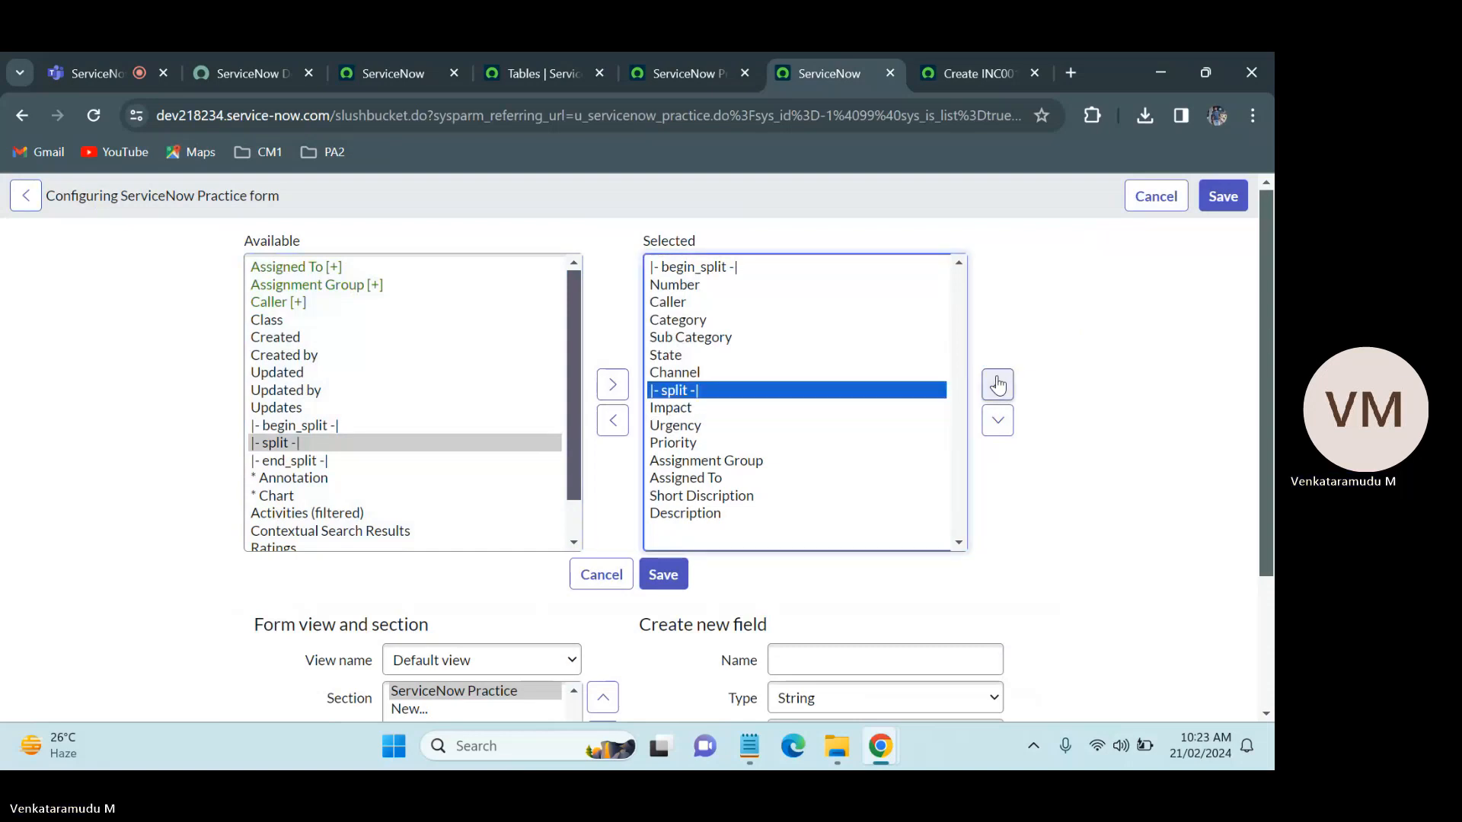
left_click(997, 385)
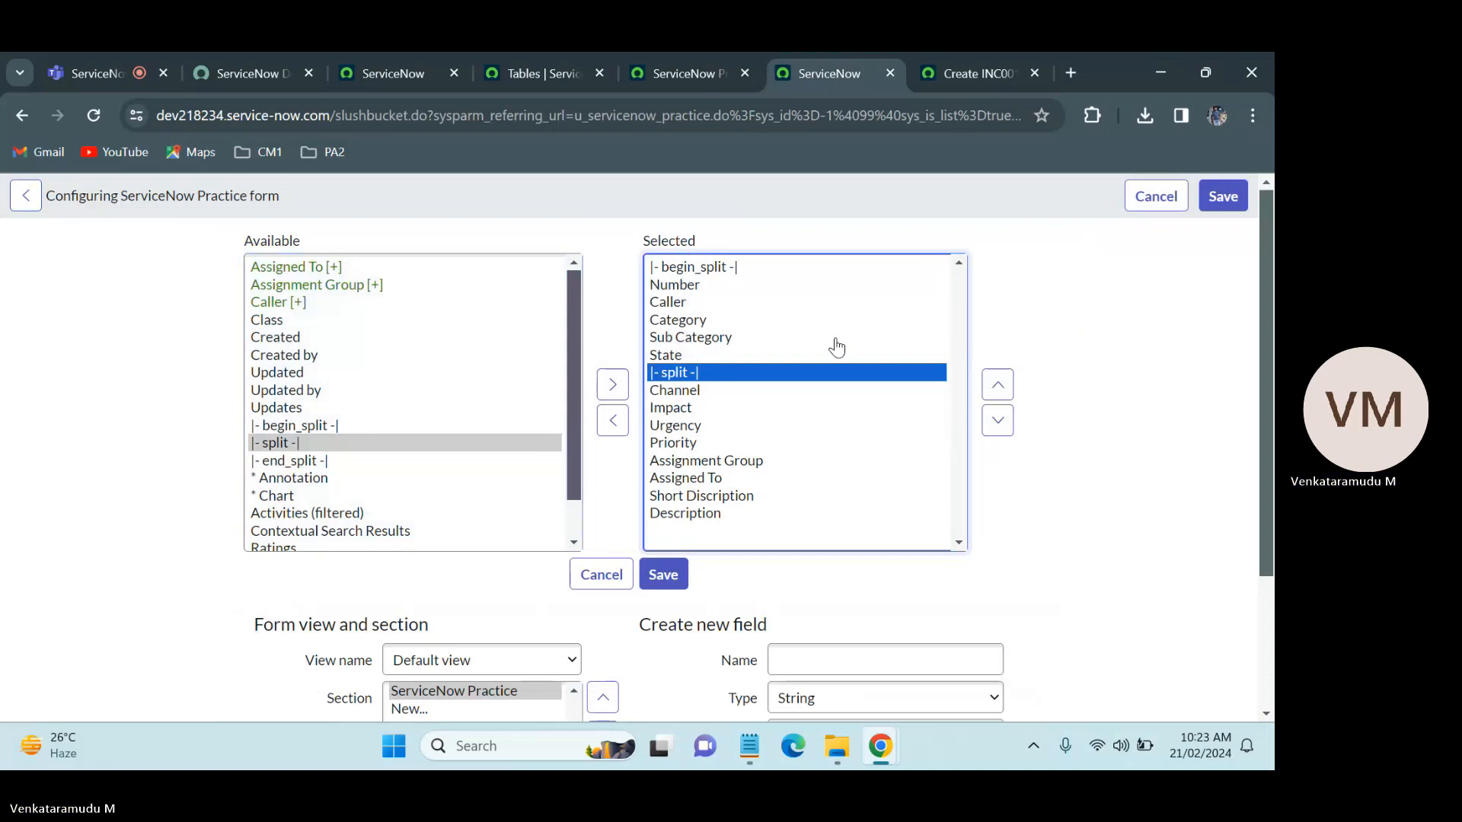
left_click(674, 391)
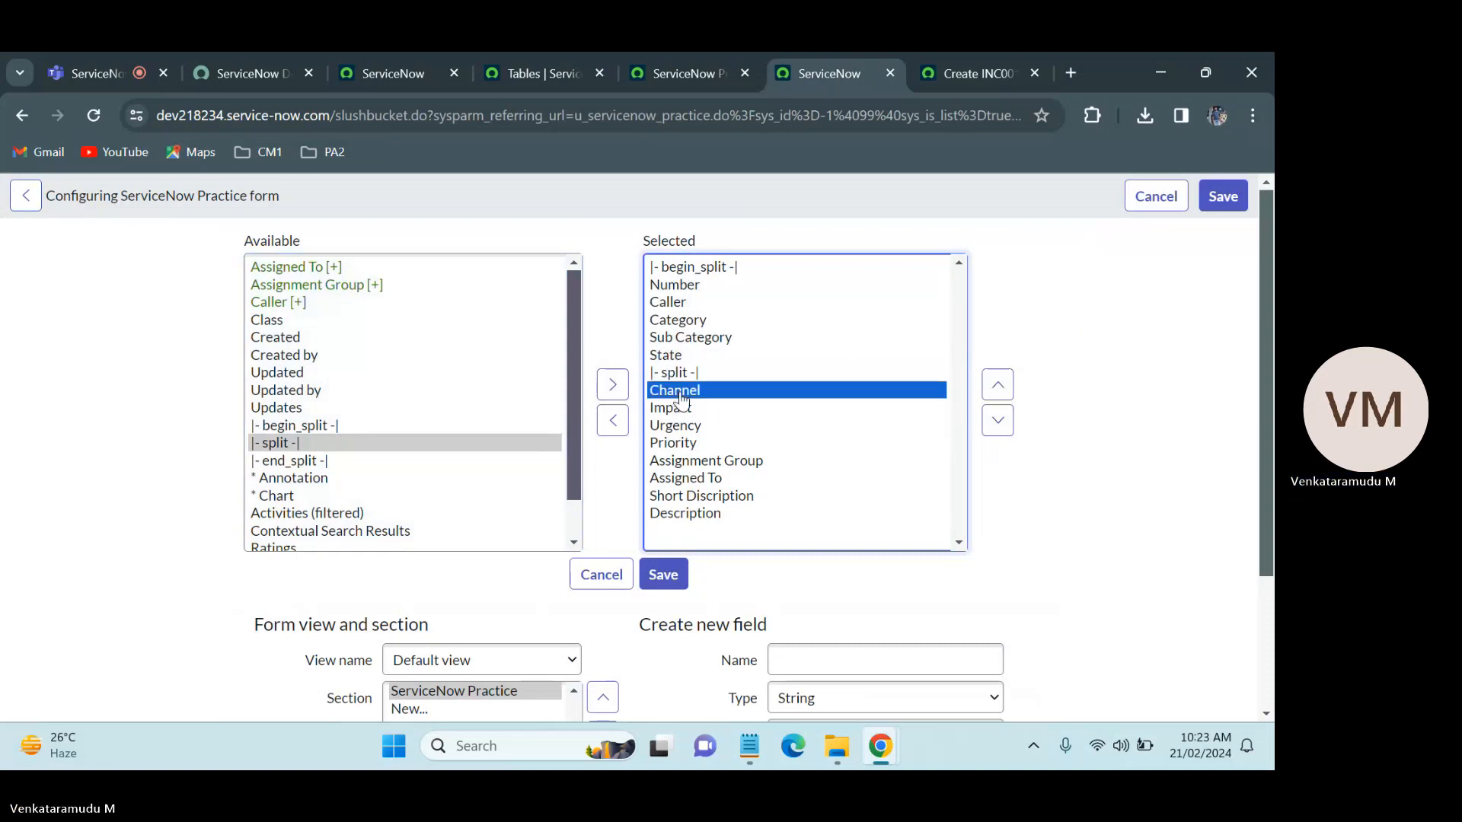
left_click(993, 386)
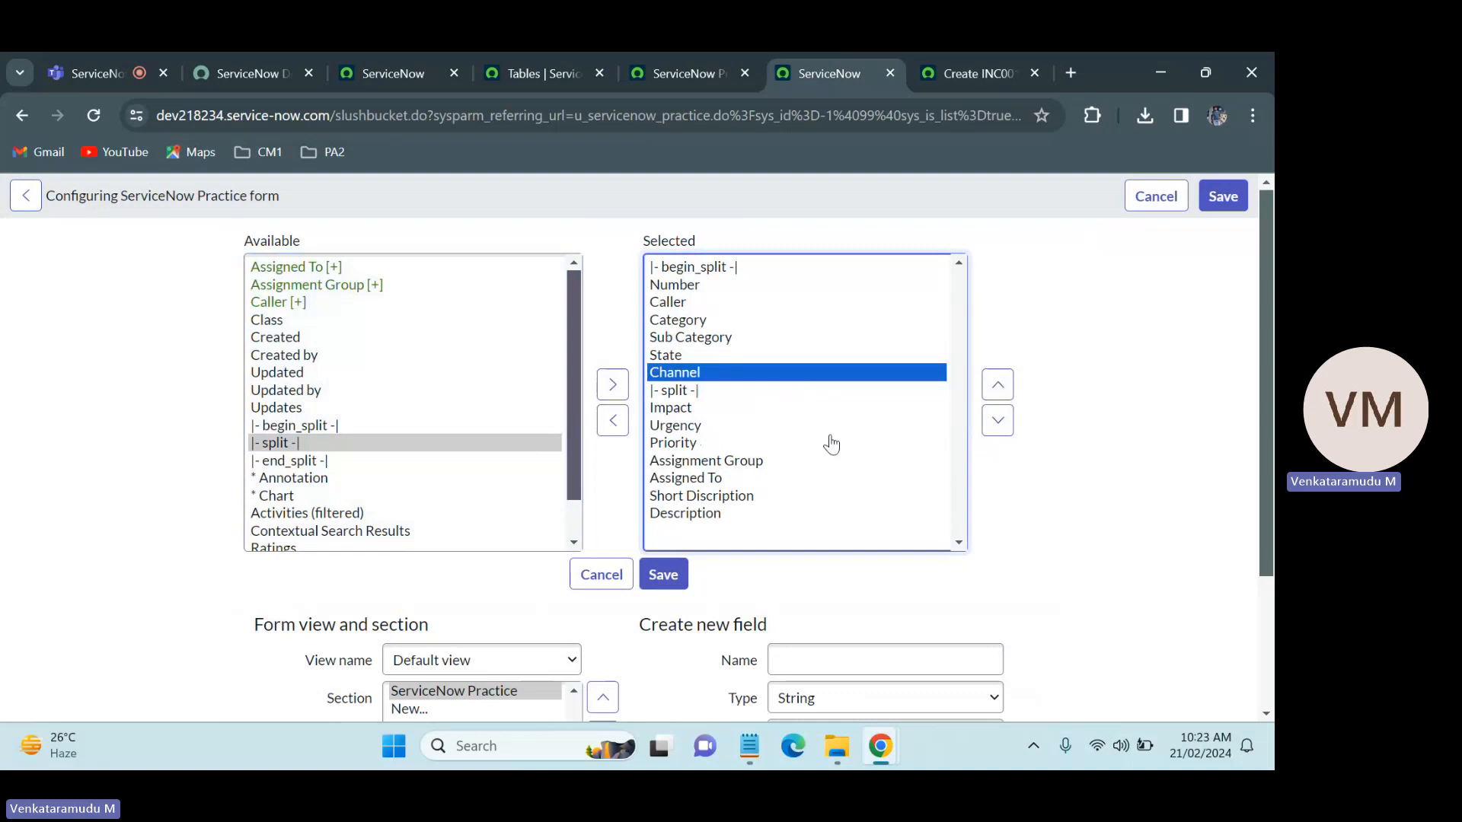
Step: Add an end_split marker between Assigned To and Short Discription, and save the form layout
left_click(314, 461)
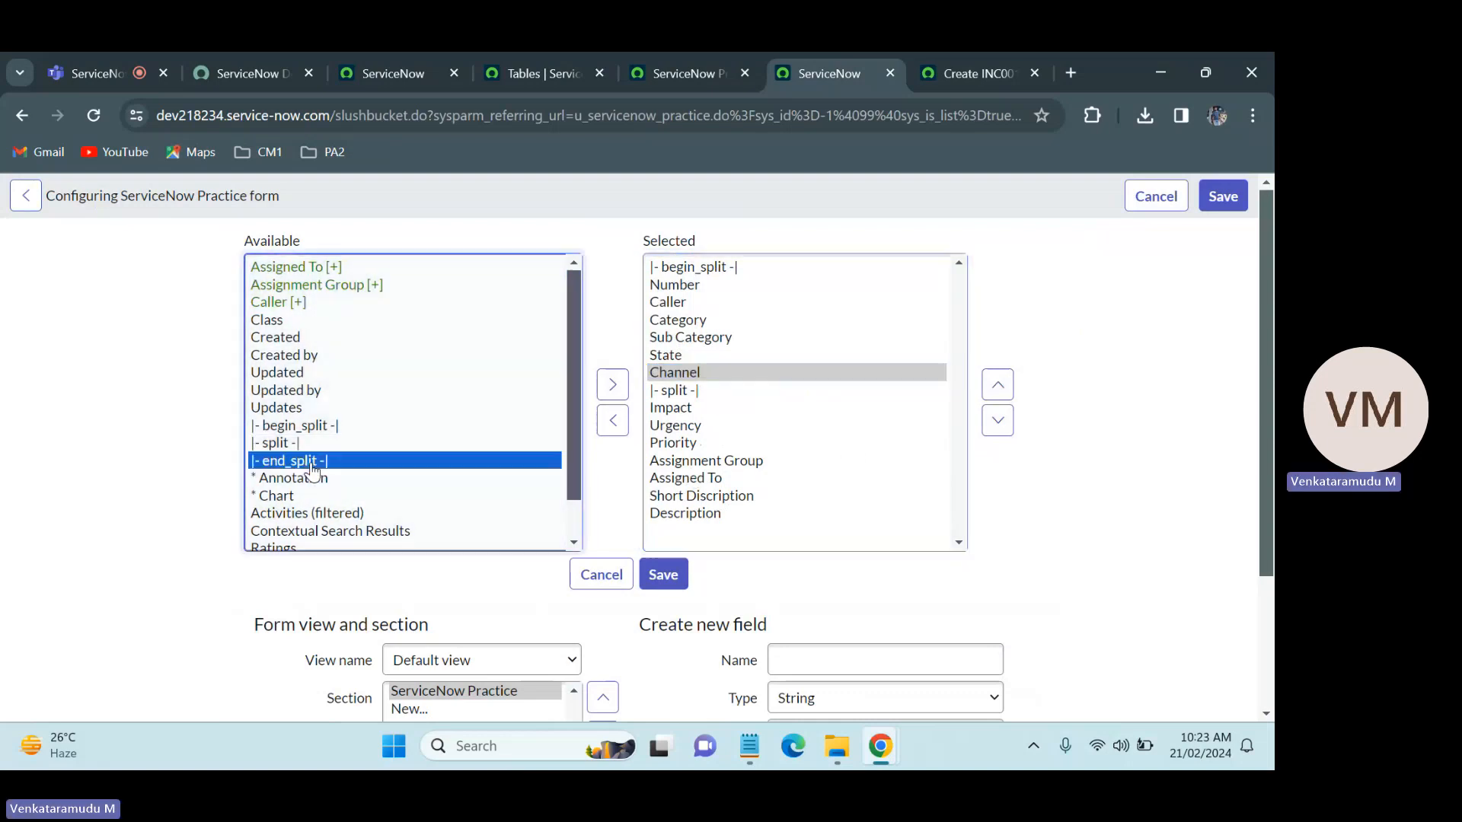
left_click(612, 384)
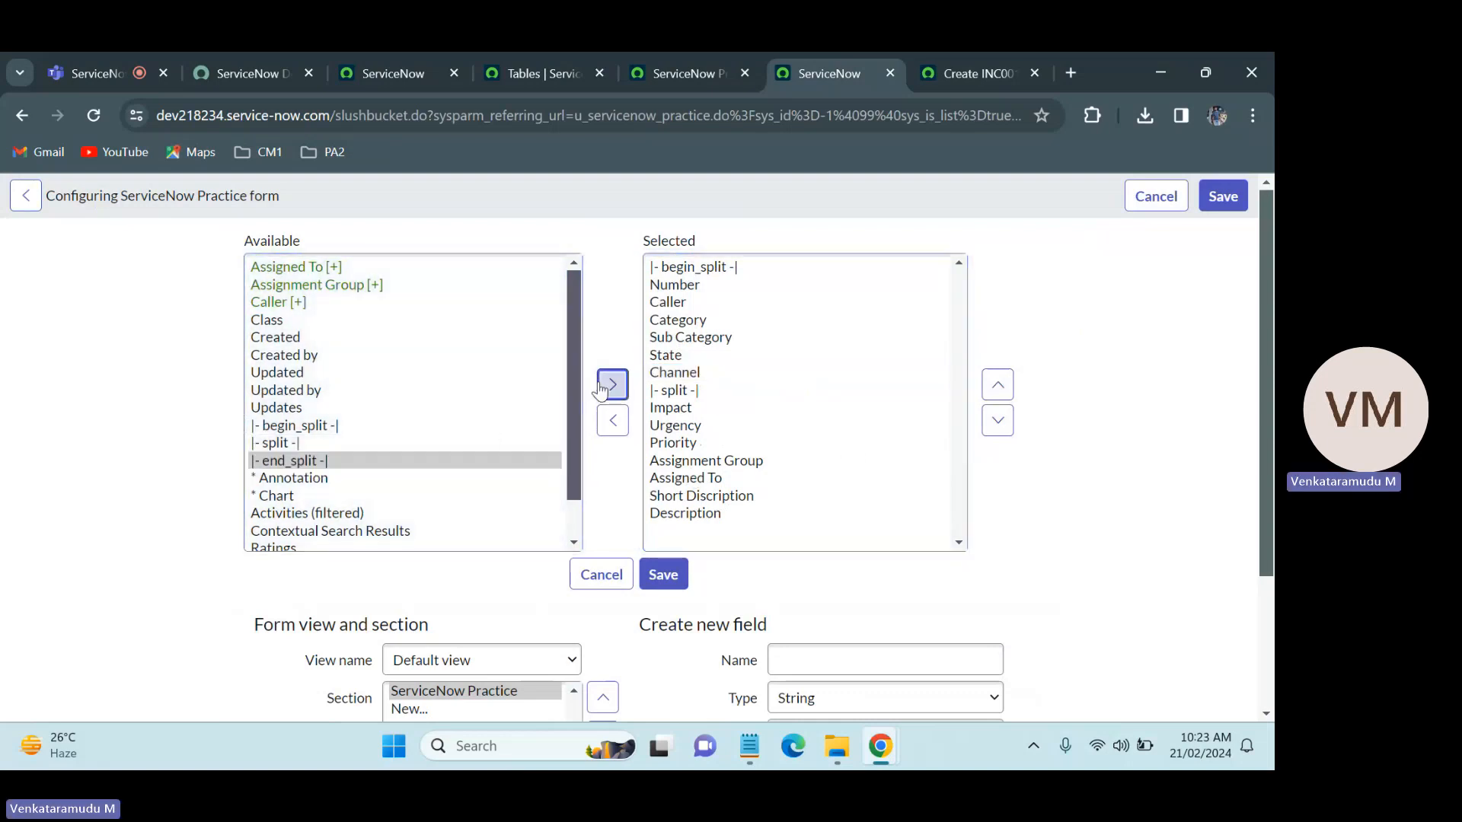
left_click(997, 384)
left_click(997, 384)
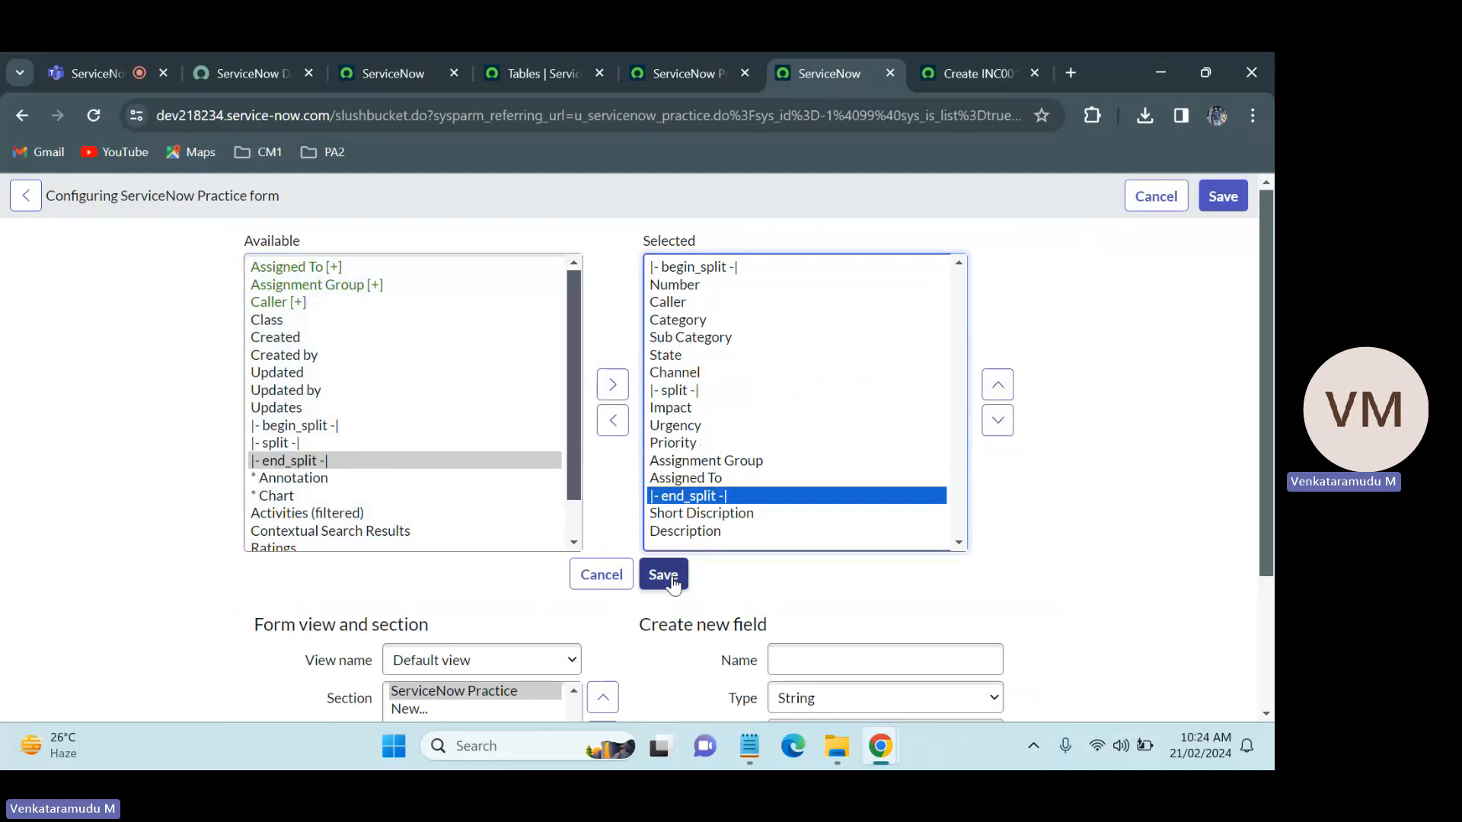
left_click(673, 583)
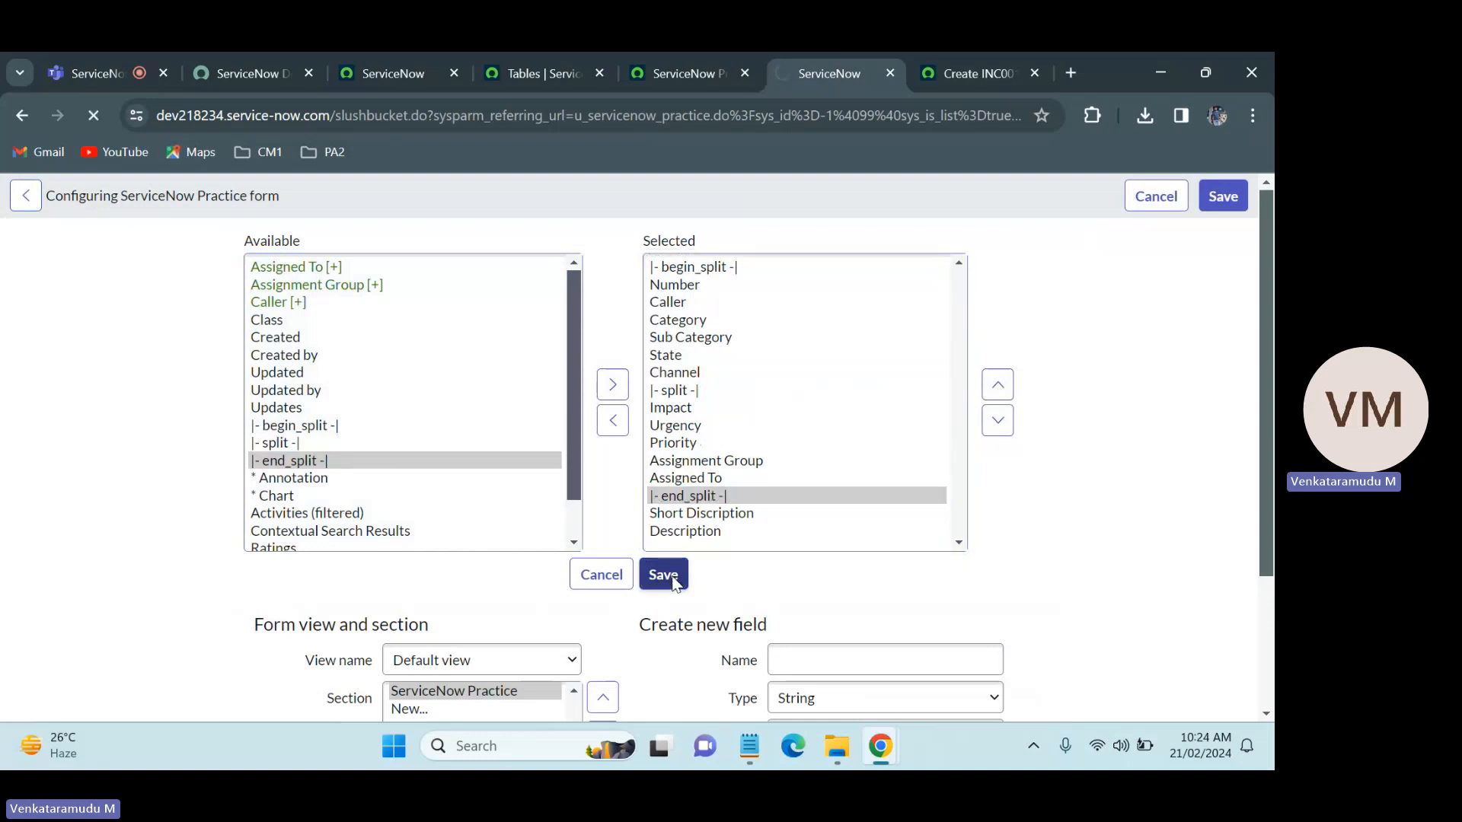
Step: Compare the two-column ServiceNow Practice form with the Incident form's field arrangement
left_click(953, 53)
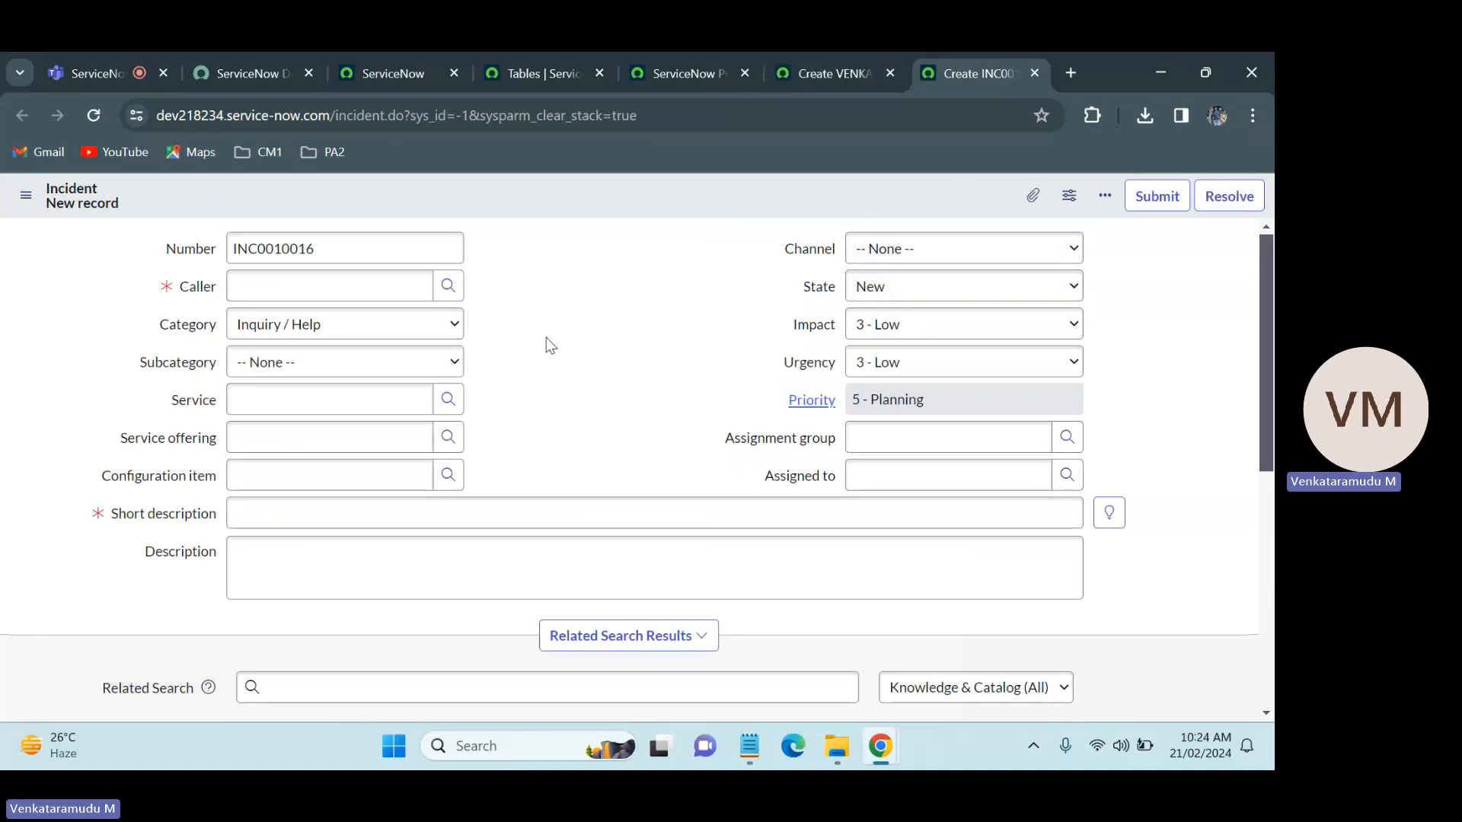
left_click(818, 52)
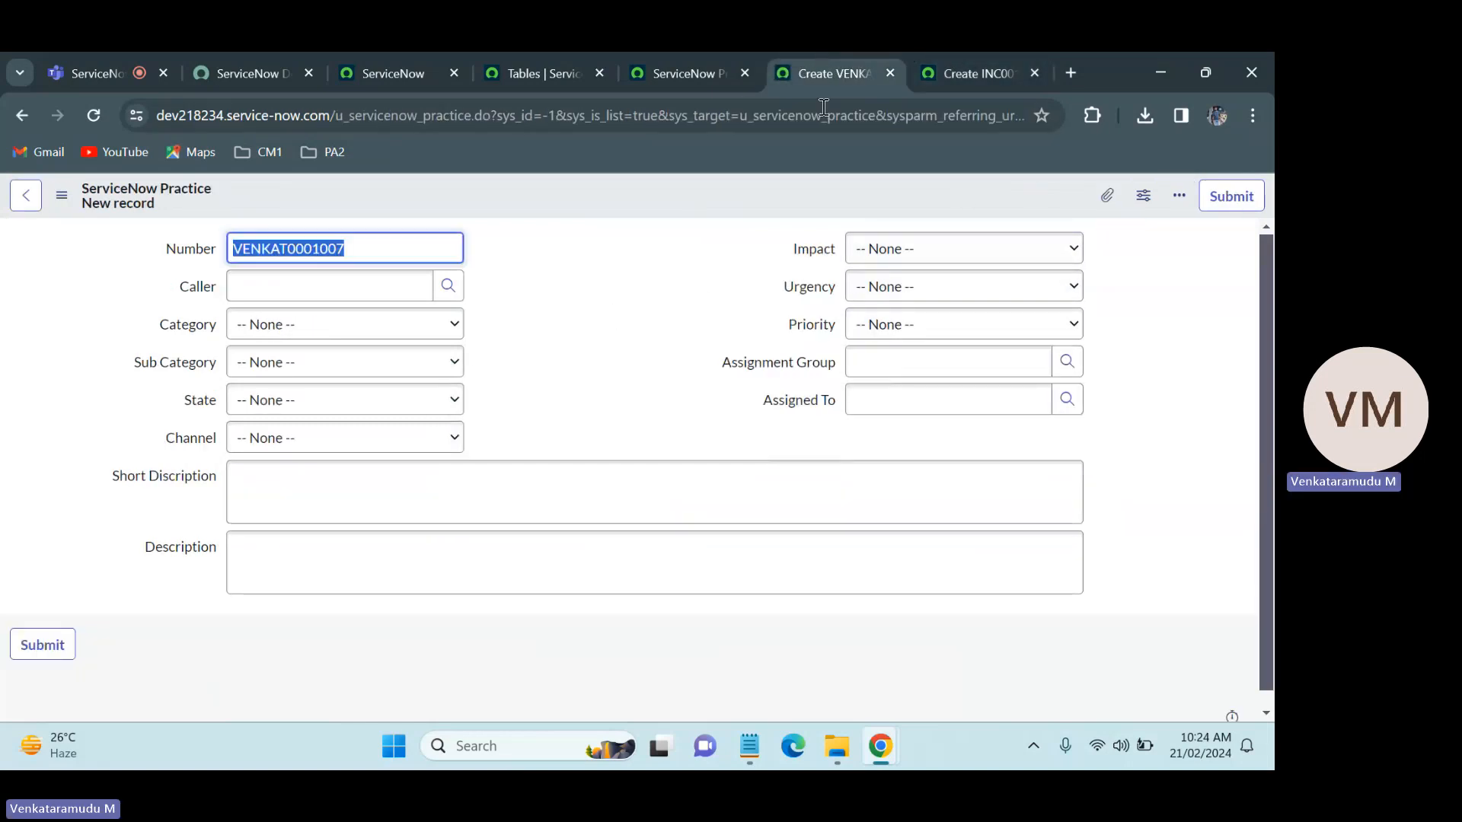
left_click(955, 59)
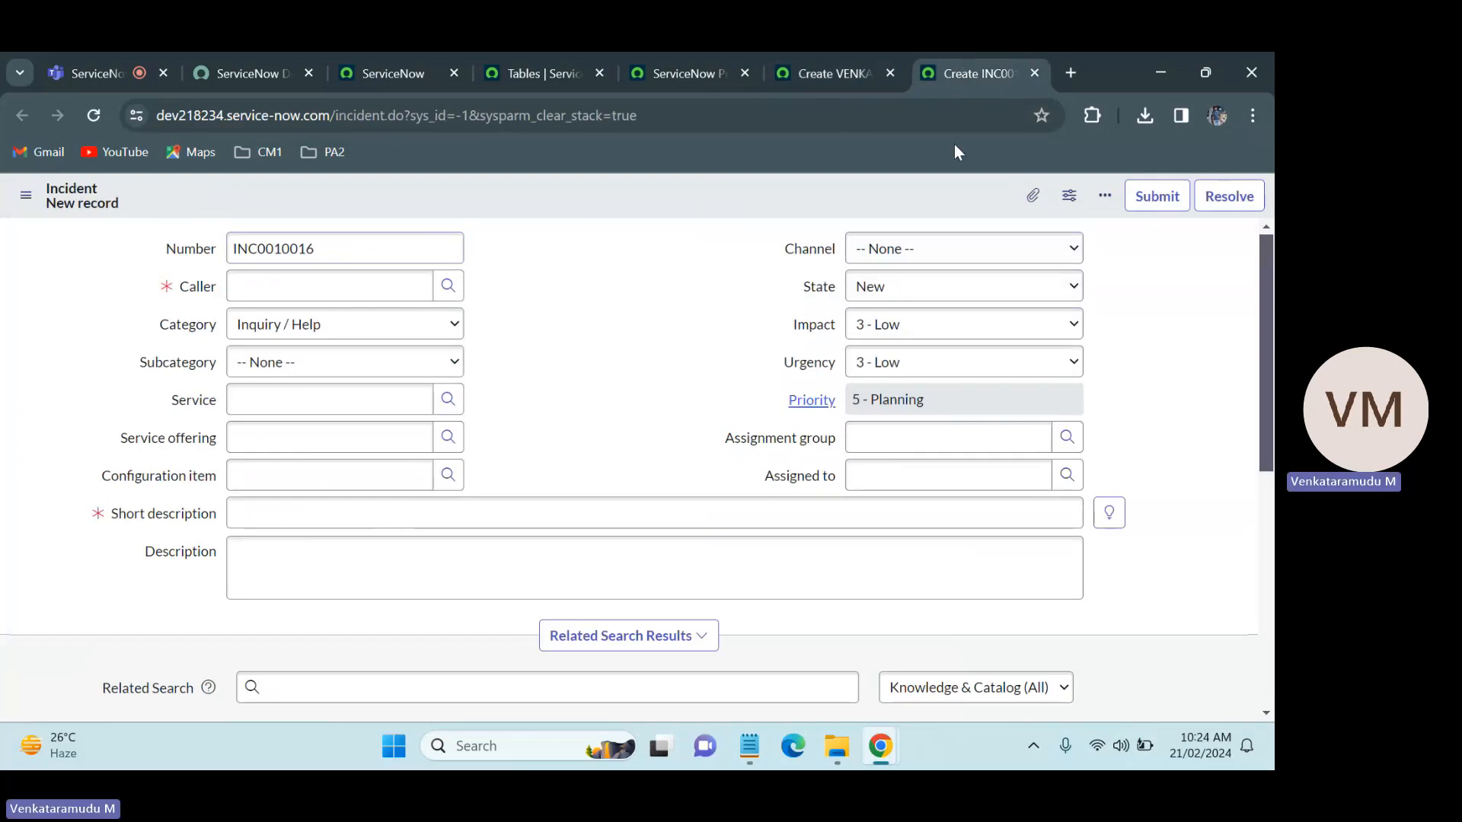
left_click(852, 59)
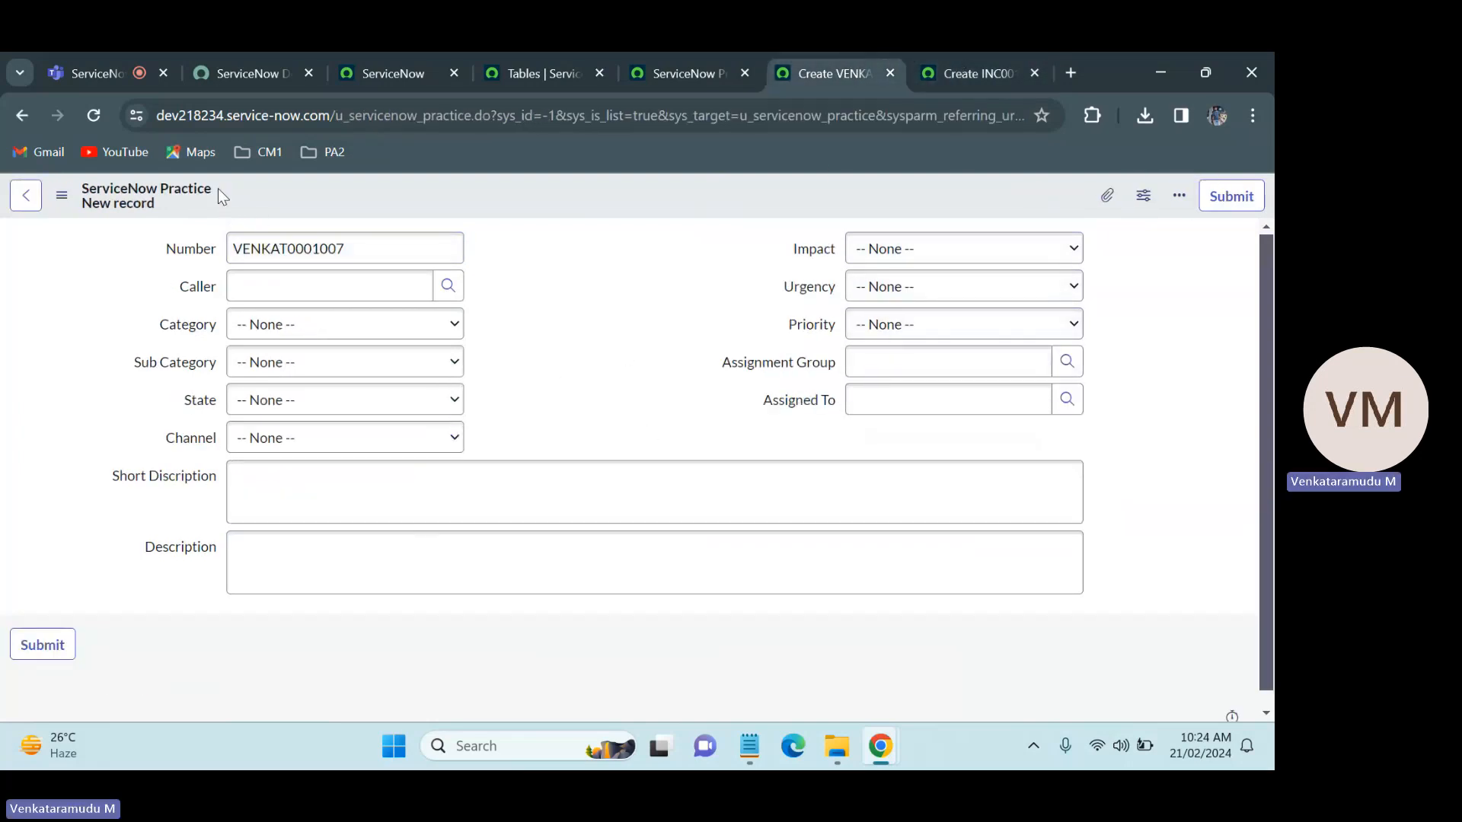
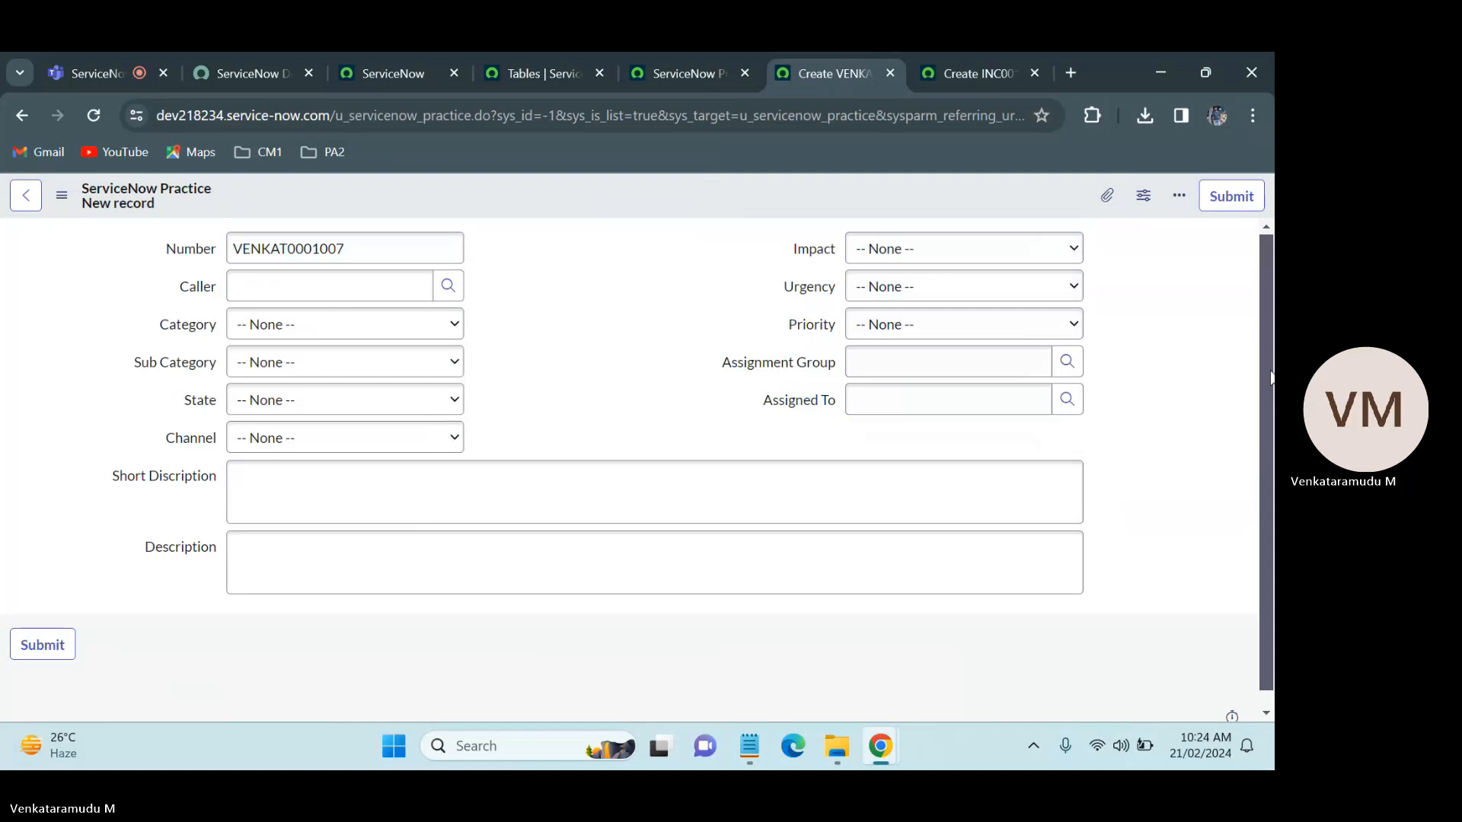
Step: Browse the Notes, Related Records and Resolution Information sections at the end of the Incident form
scroll(858, 495, "down", 1)
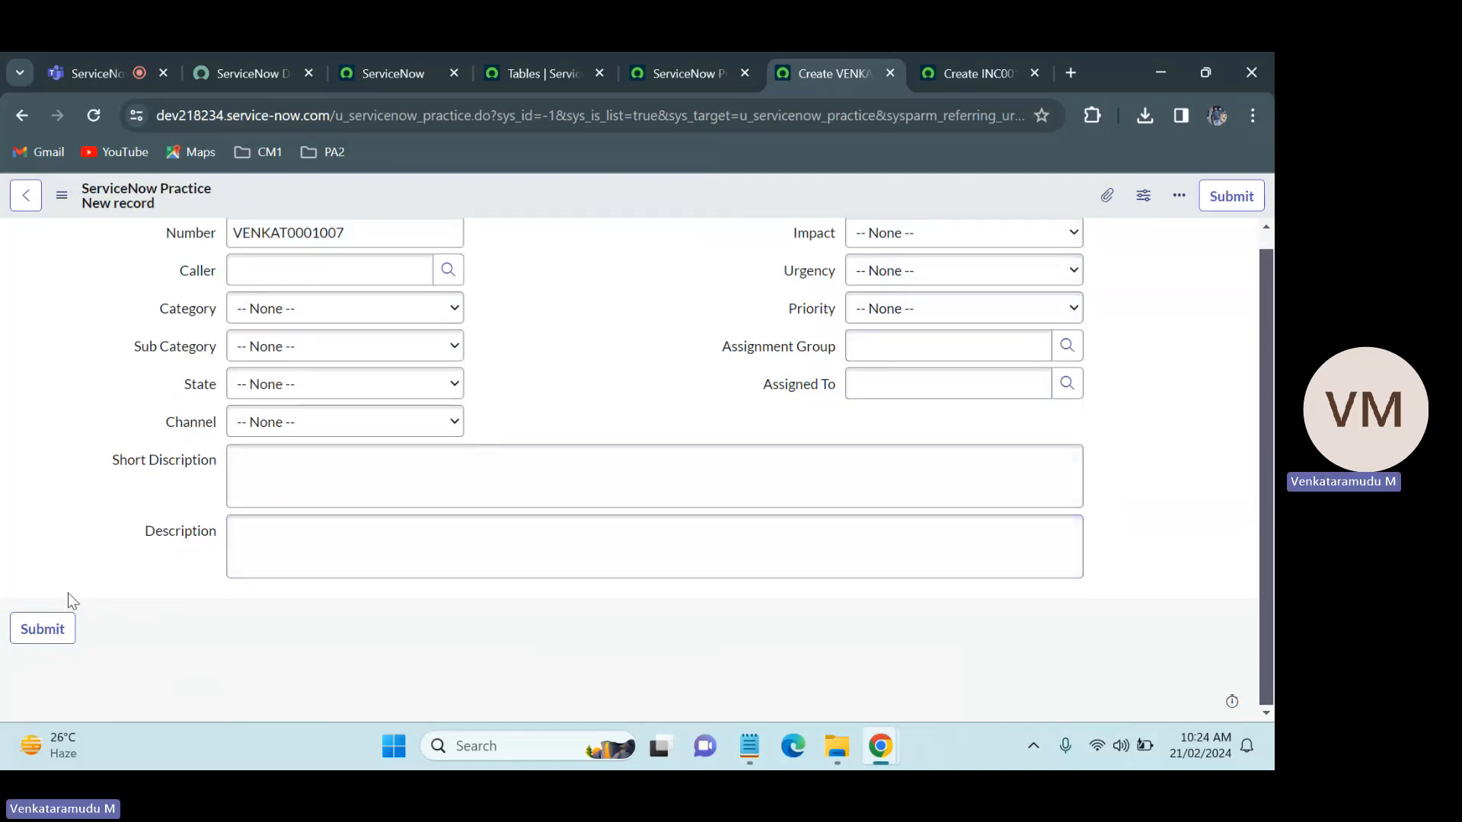
left_click(1013, 53)
left_click_drag(1271, 301, 1272, 424)
left_click(99, 605)
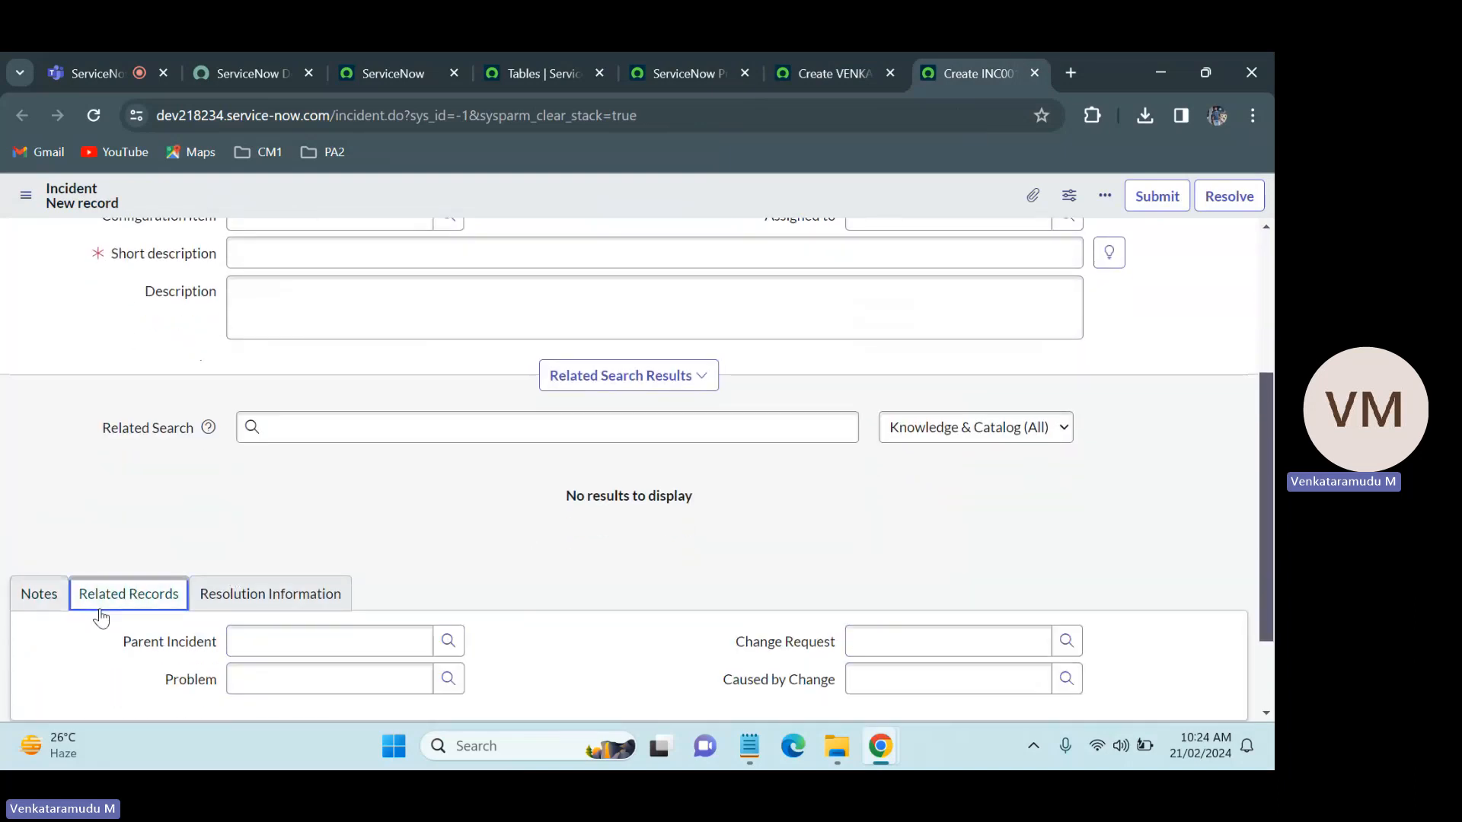
left_click(270, 600)
left_click(38, 594)
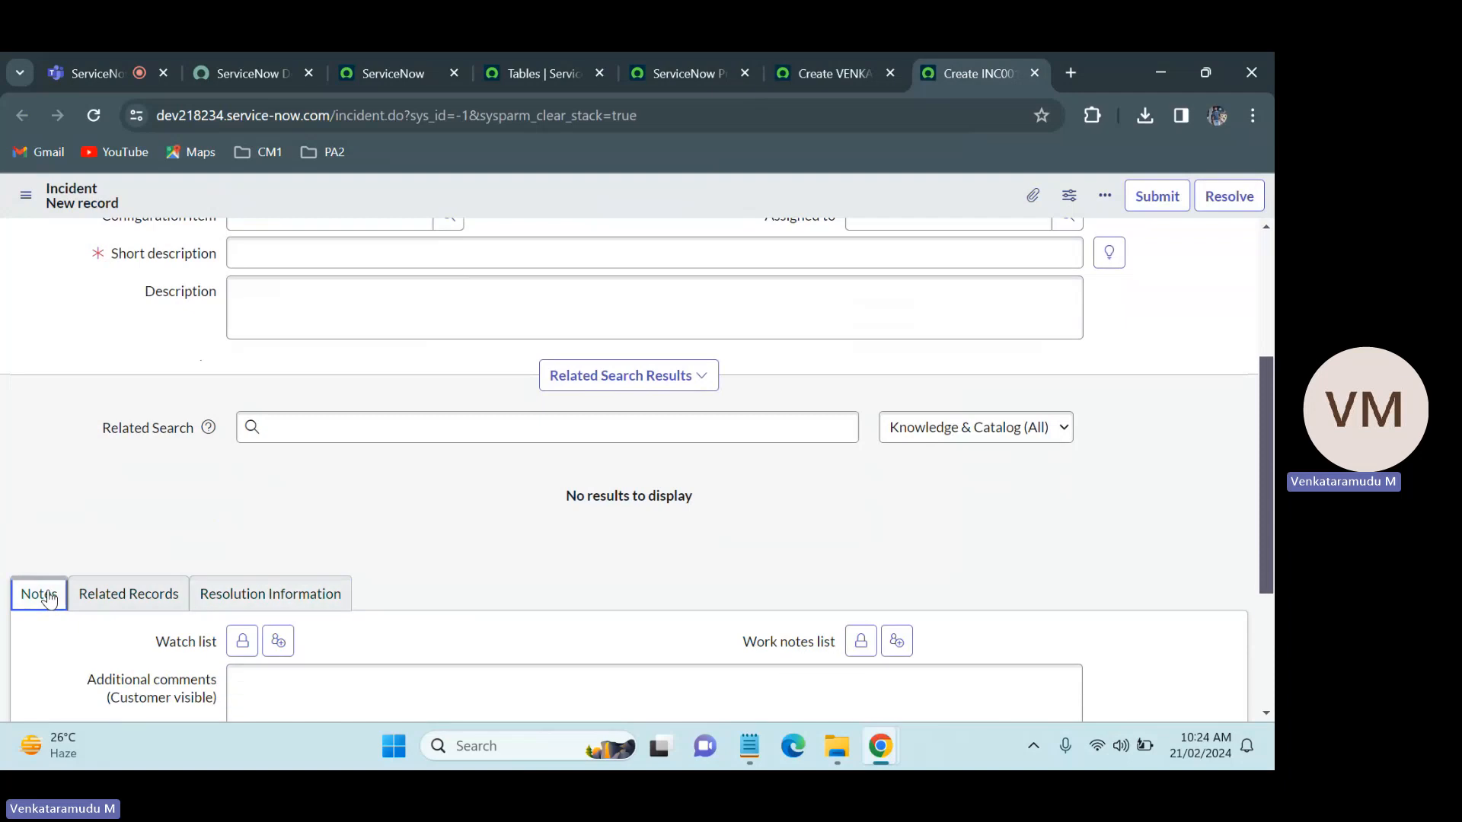
left_click(126, 593)
left_click(271, 594)
left_click(39, 595)
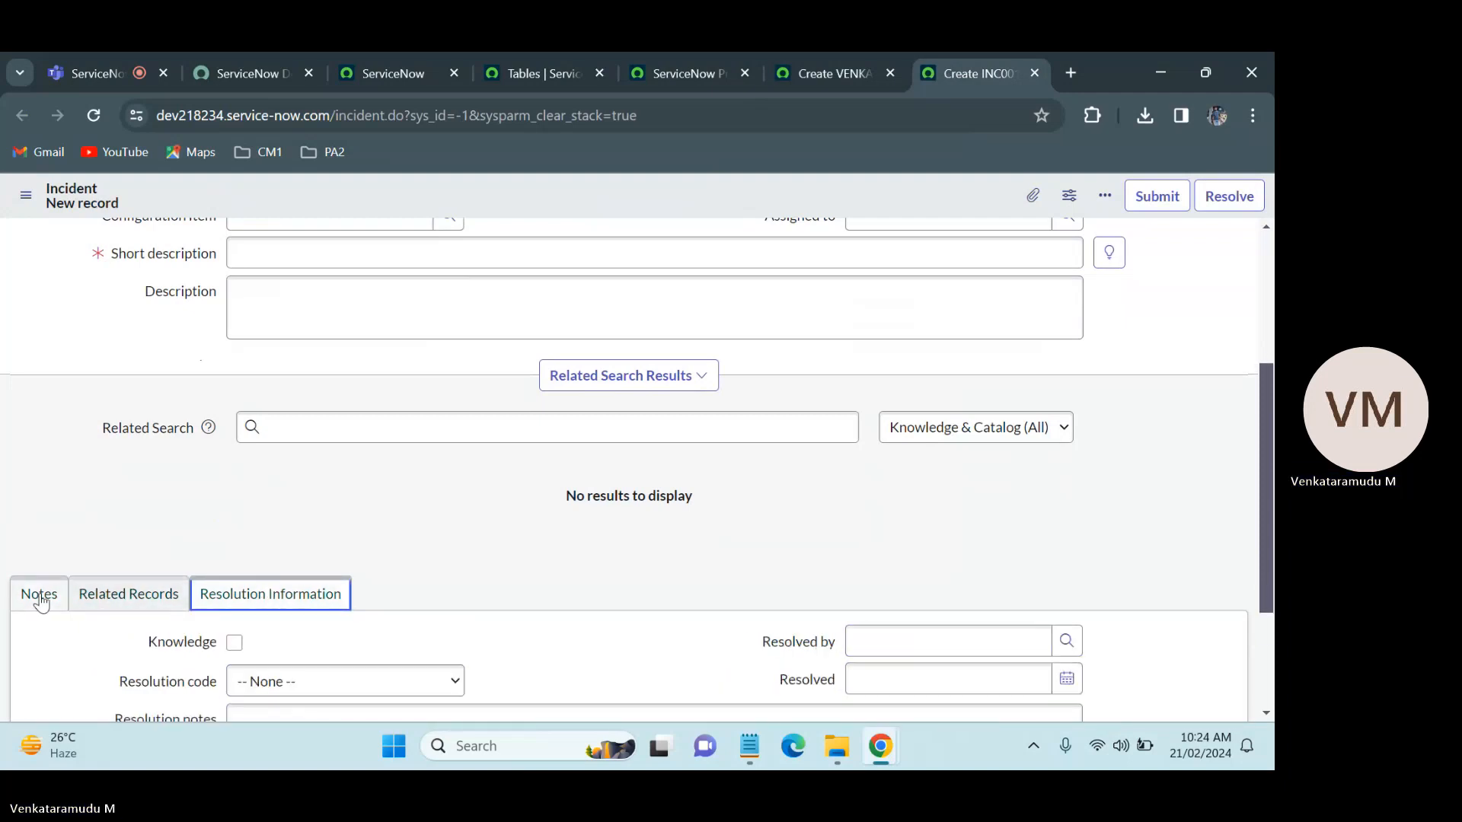
Step: Examine the fields inside each of the Incident form's Notes, Related Records and Resolution Information sections
scroll(228, 514, "down", 3)
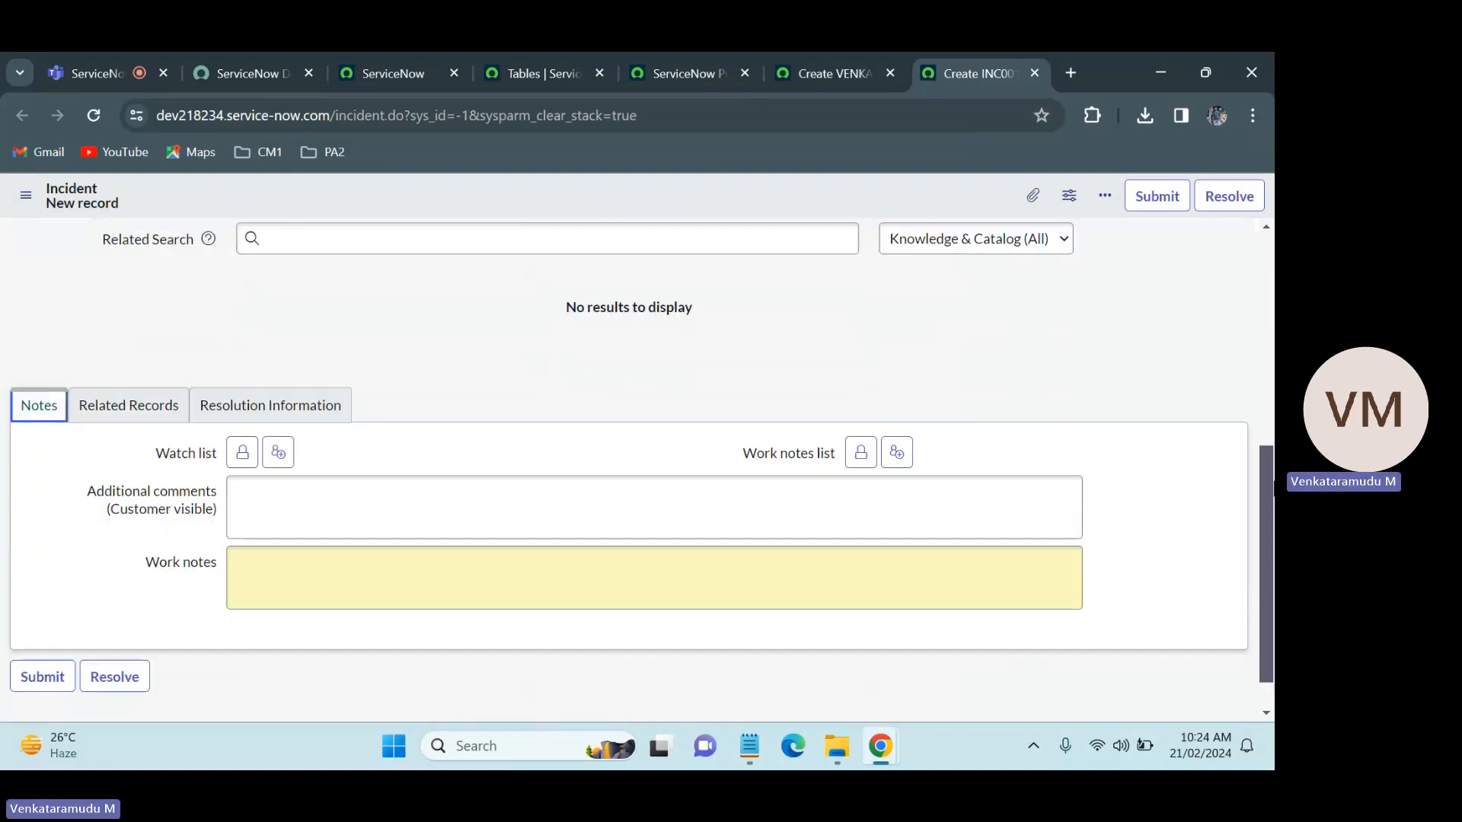
left_click(228, 514)
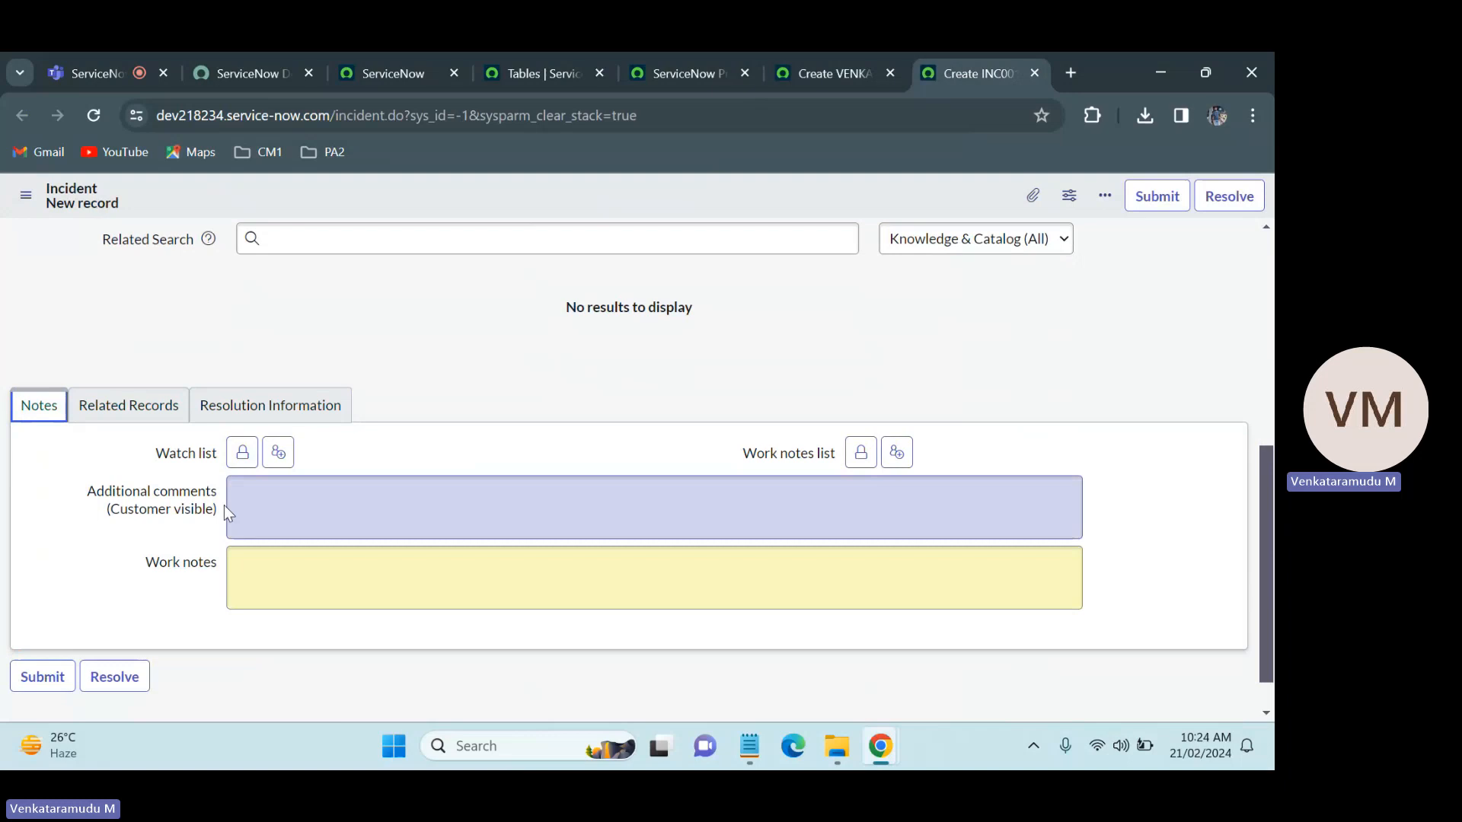
left_click(128, 405)
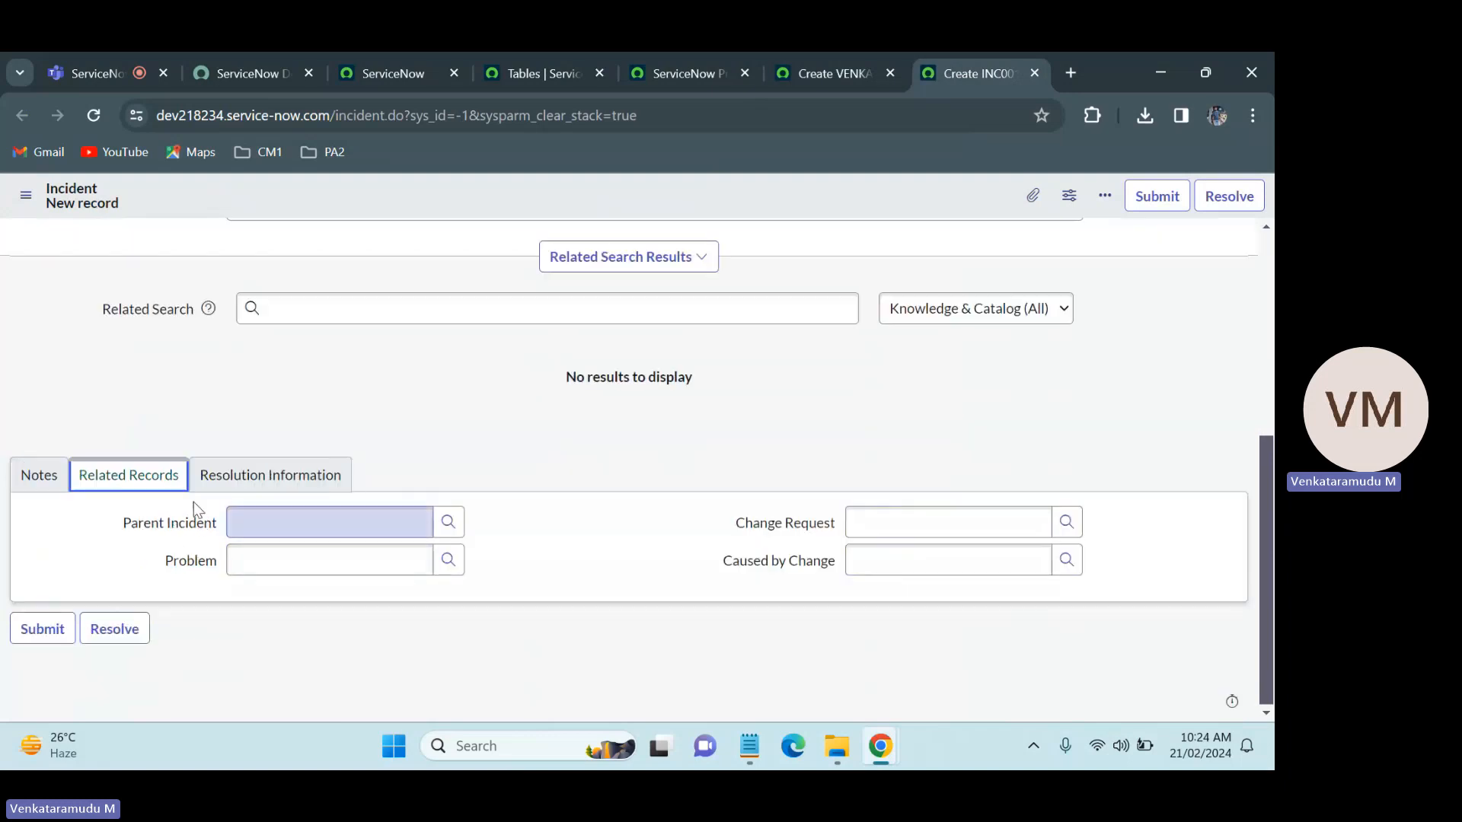
left_click(257, 478)
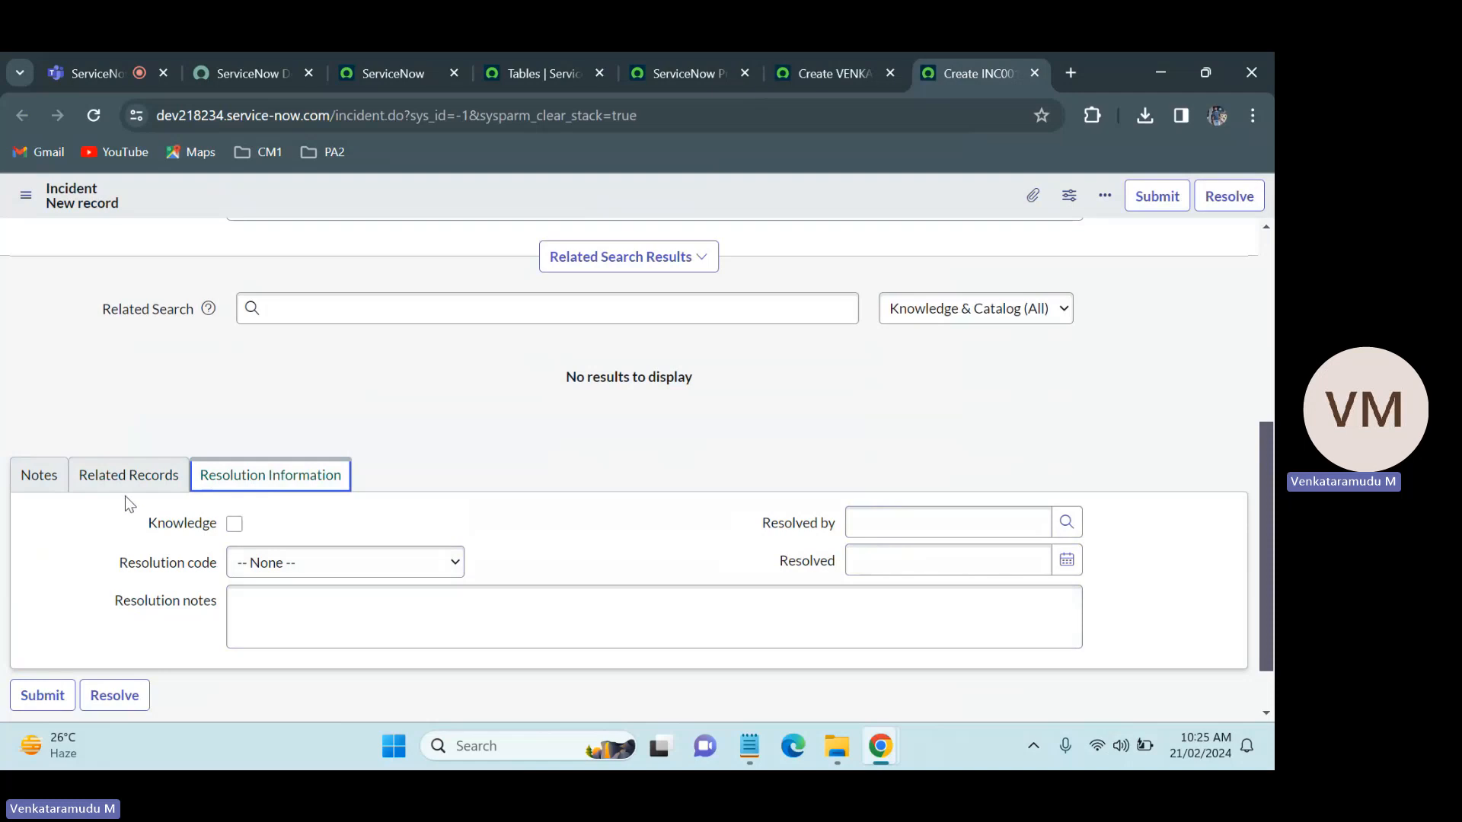
left_click(41, 480)
left_click(149, 476)
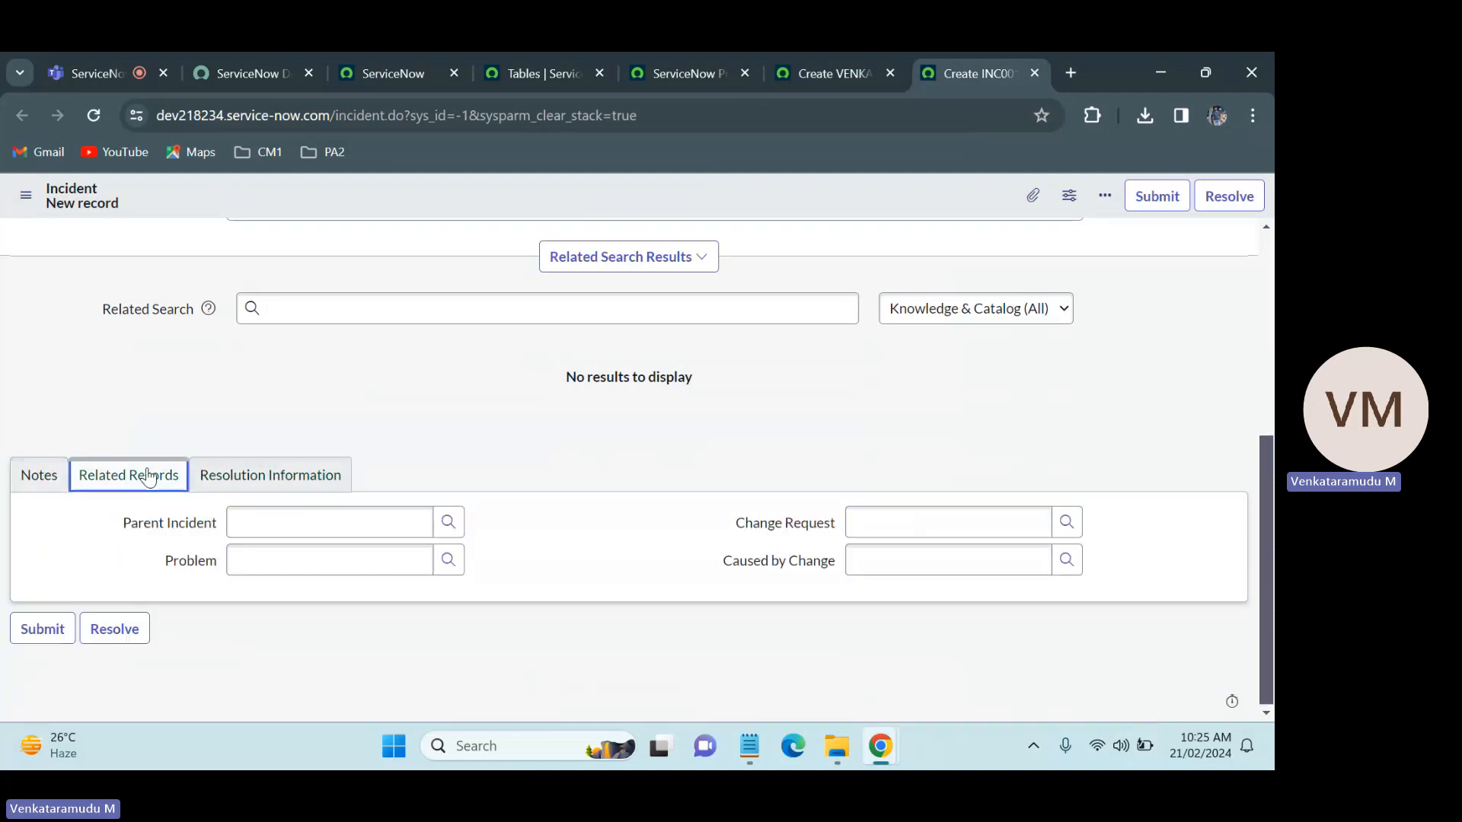
left_click(244, 477)
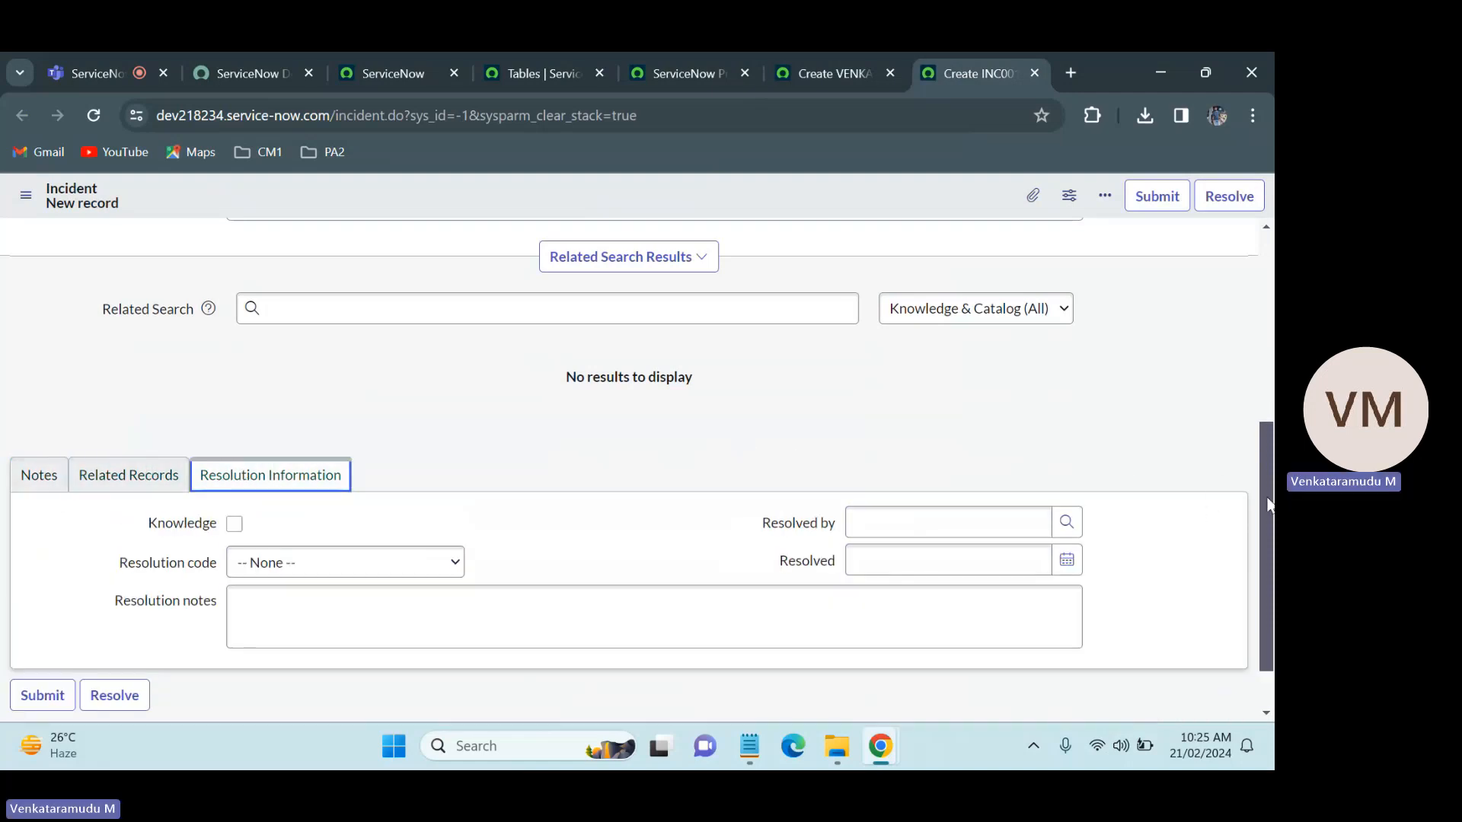
left_click_drag(1269, 503, 1269, 316)
Step: Return to the ServiceNow Practice record and open its form layout configuration
left_click(845, 69)
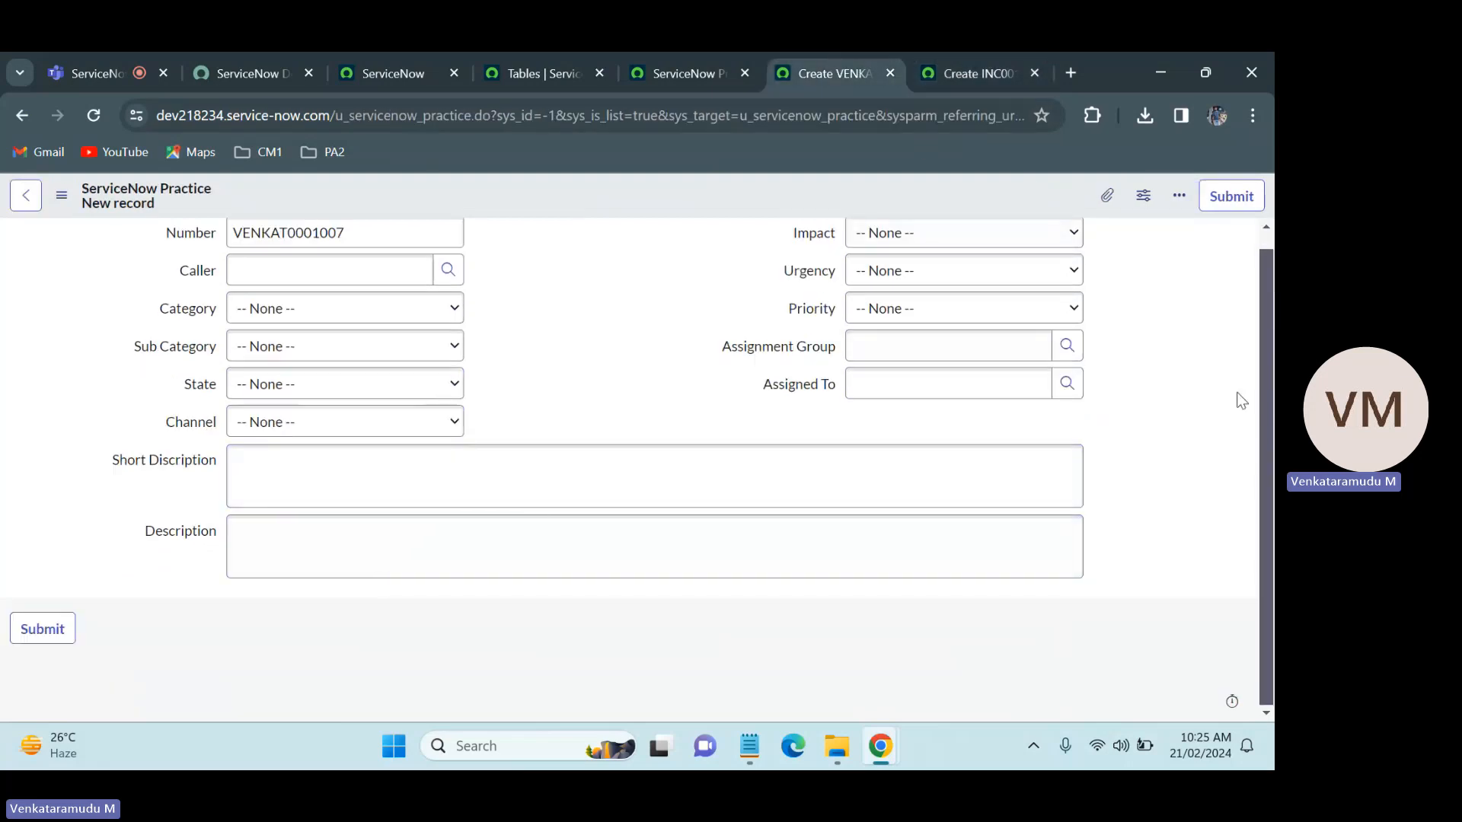
left_click_drag(1273, 388, 1272, 244)
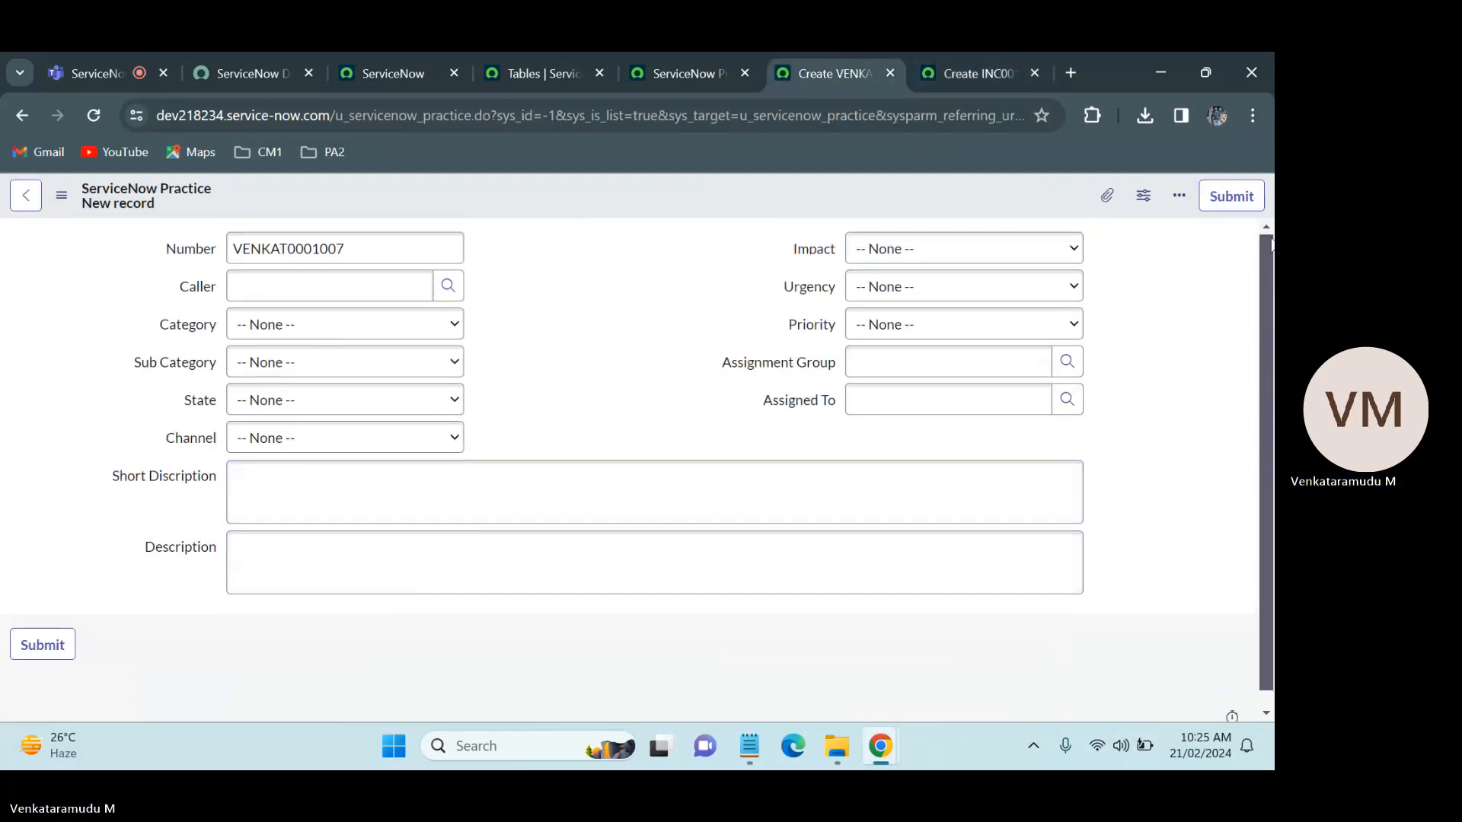
right_click(655, 191)
mouse_move(698, 229)
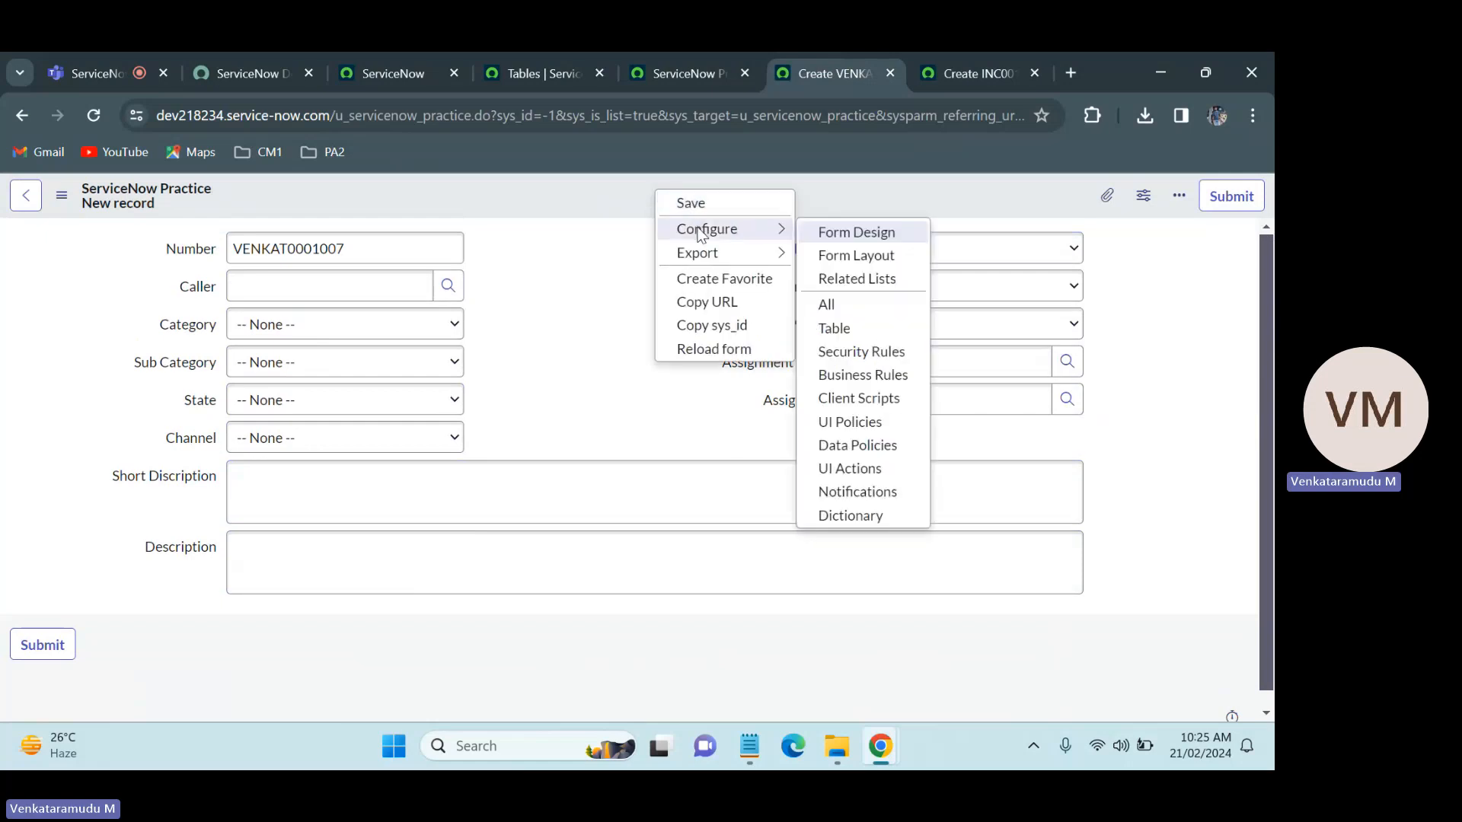
left_click(858, 259)
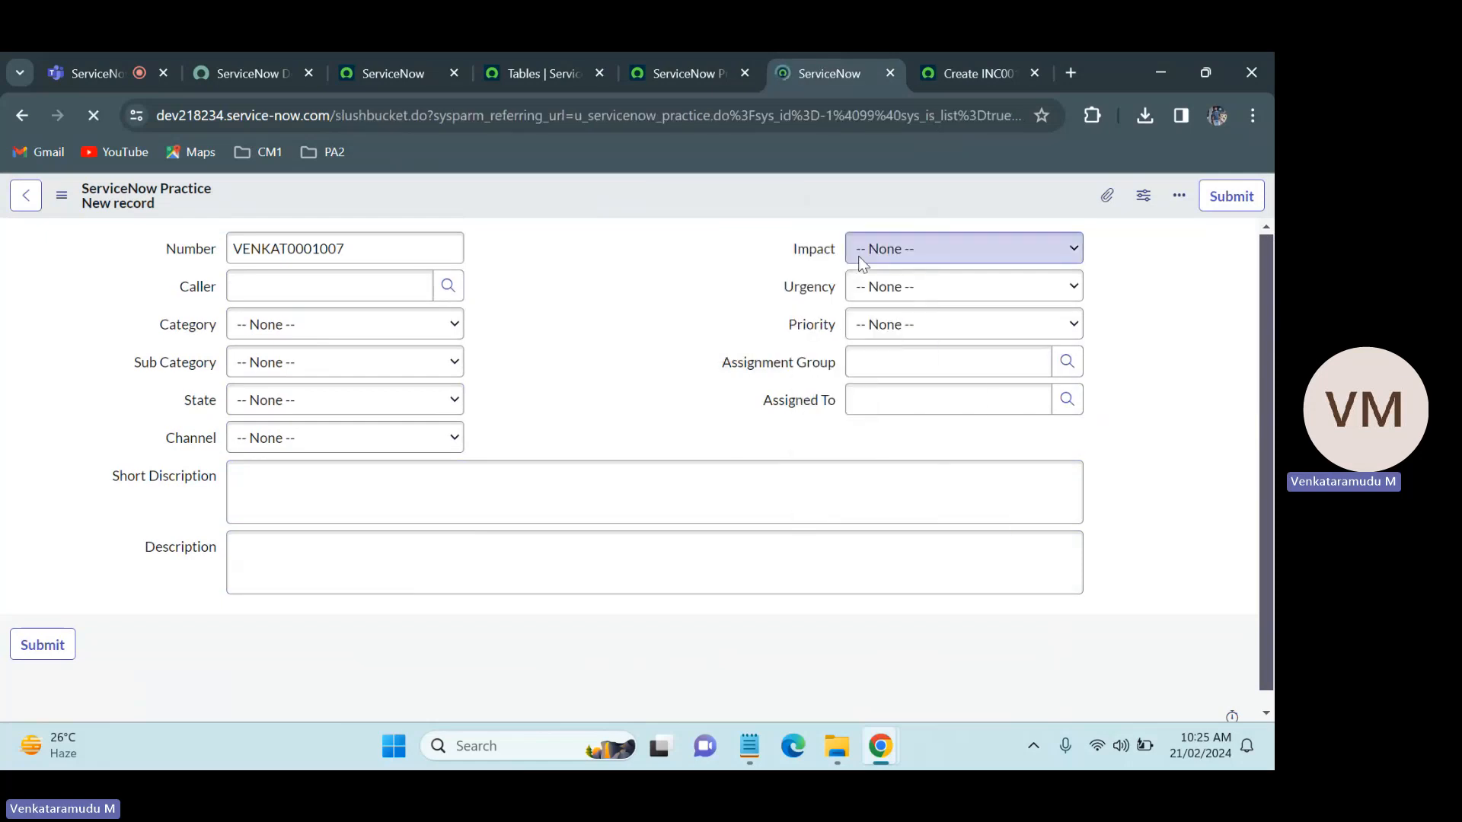
Step: Create a new form section with the caption Notes in the Default view
left_click_drag(1271, 352, 1273, 441)
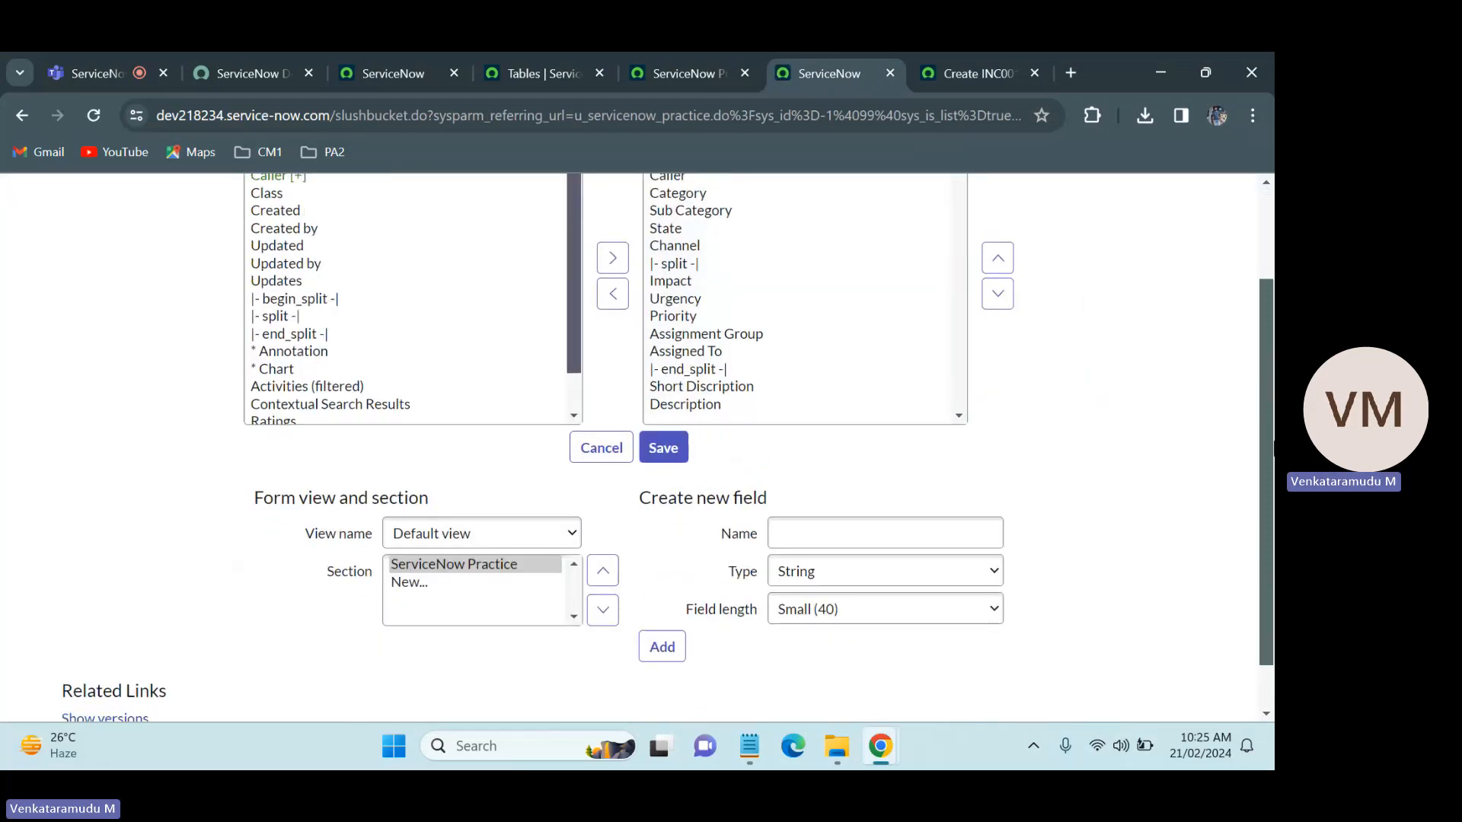
left_click(415, 583)
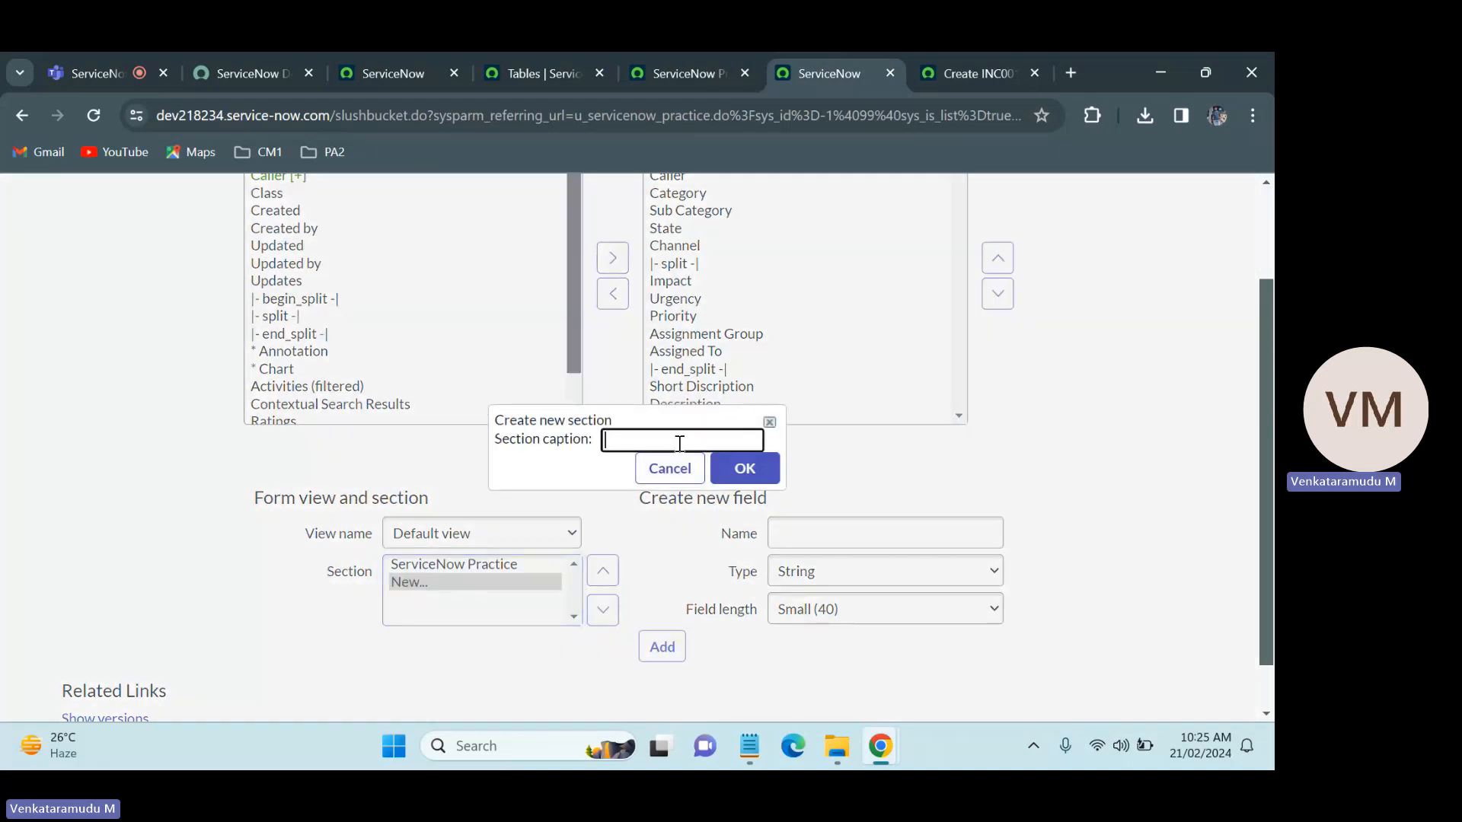
type("Nt")
type("otes")
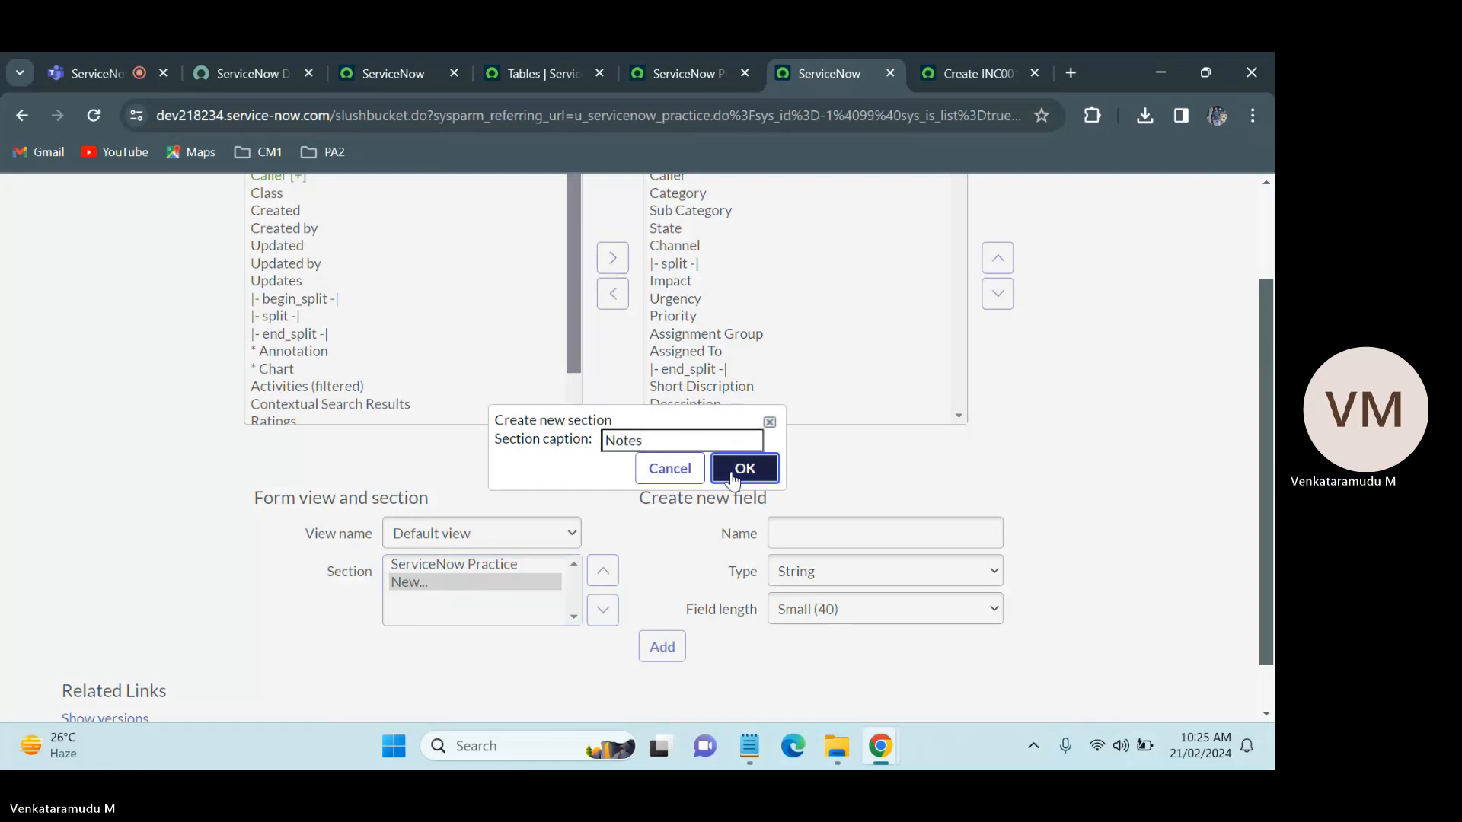
left_click(742, 468)
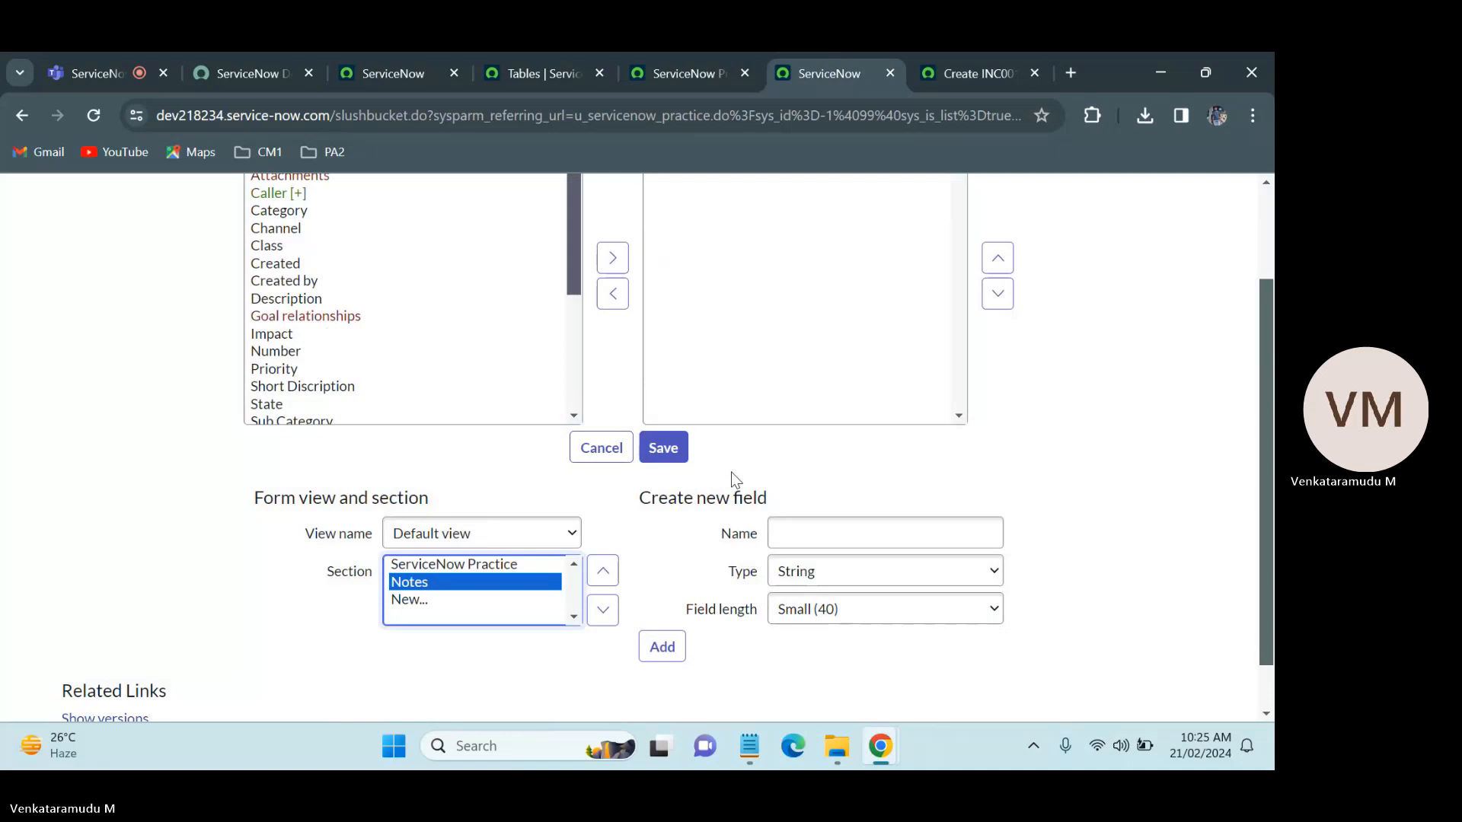
Step: Enter Work Notes as the name of a new field for the Notes section and browse the available field types
scroll(455, 450, "up", 2)
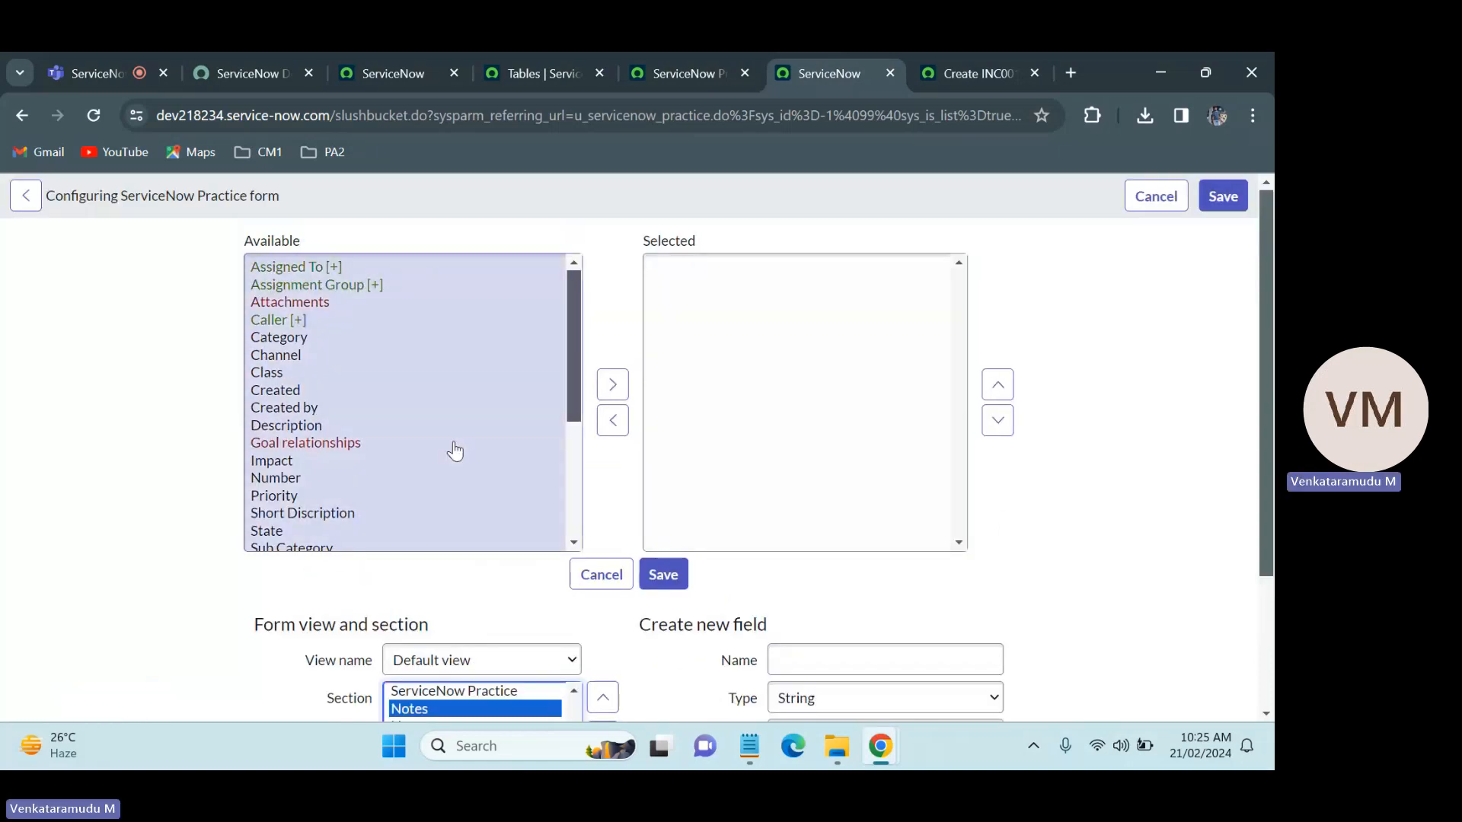
left_click_drag(571, 355, 558, 297)
left_click(838, 669)
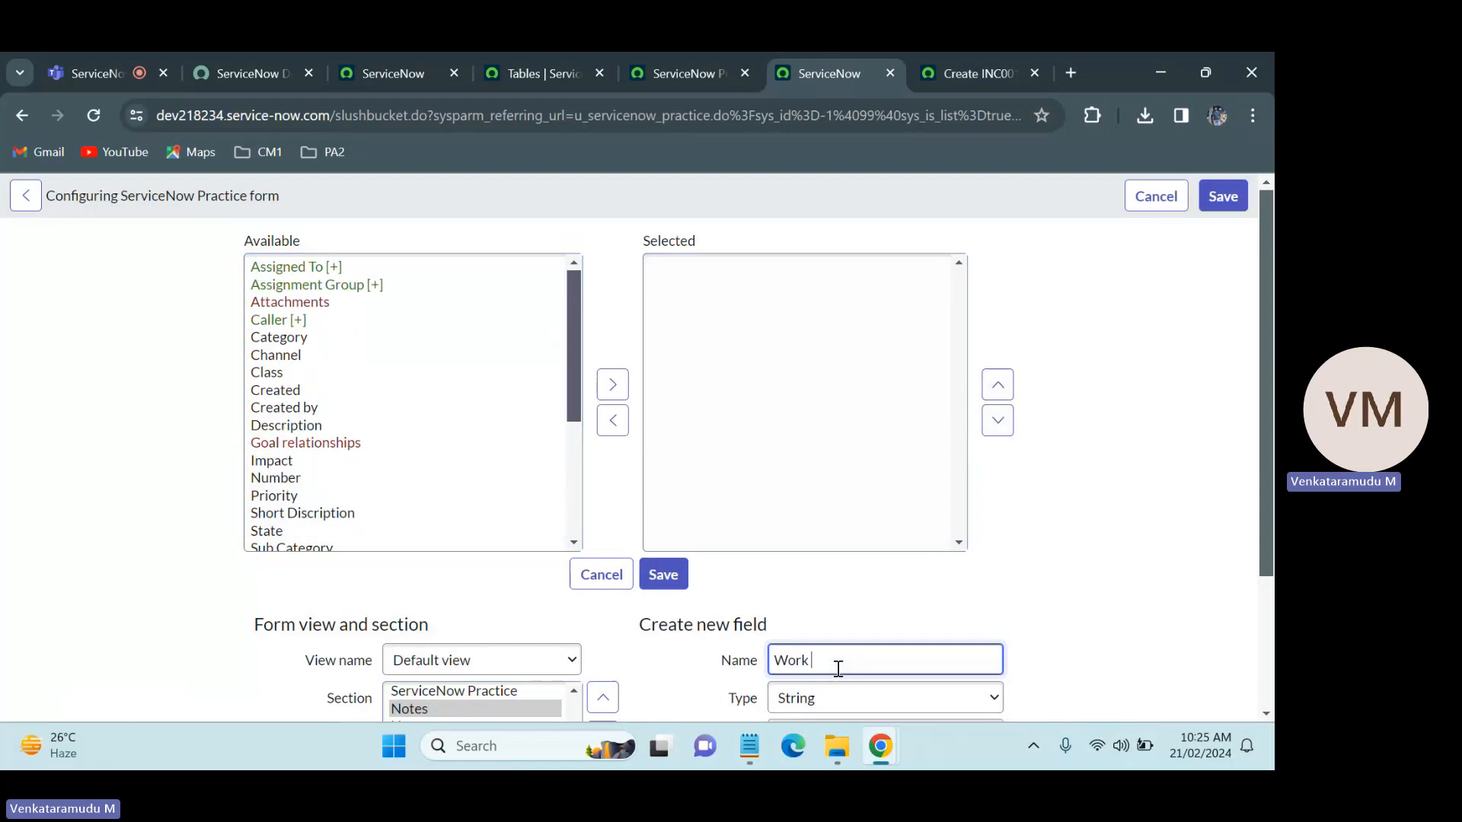
type("NO")
type("otes")
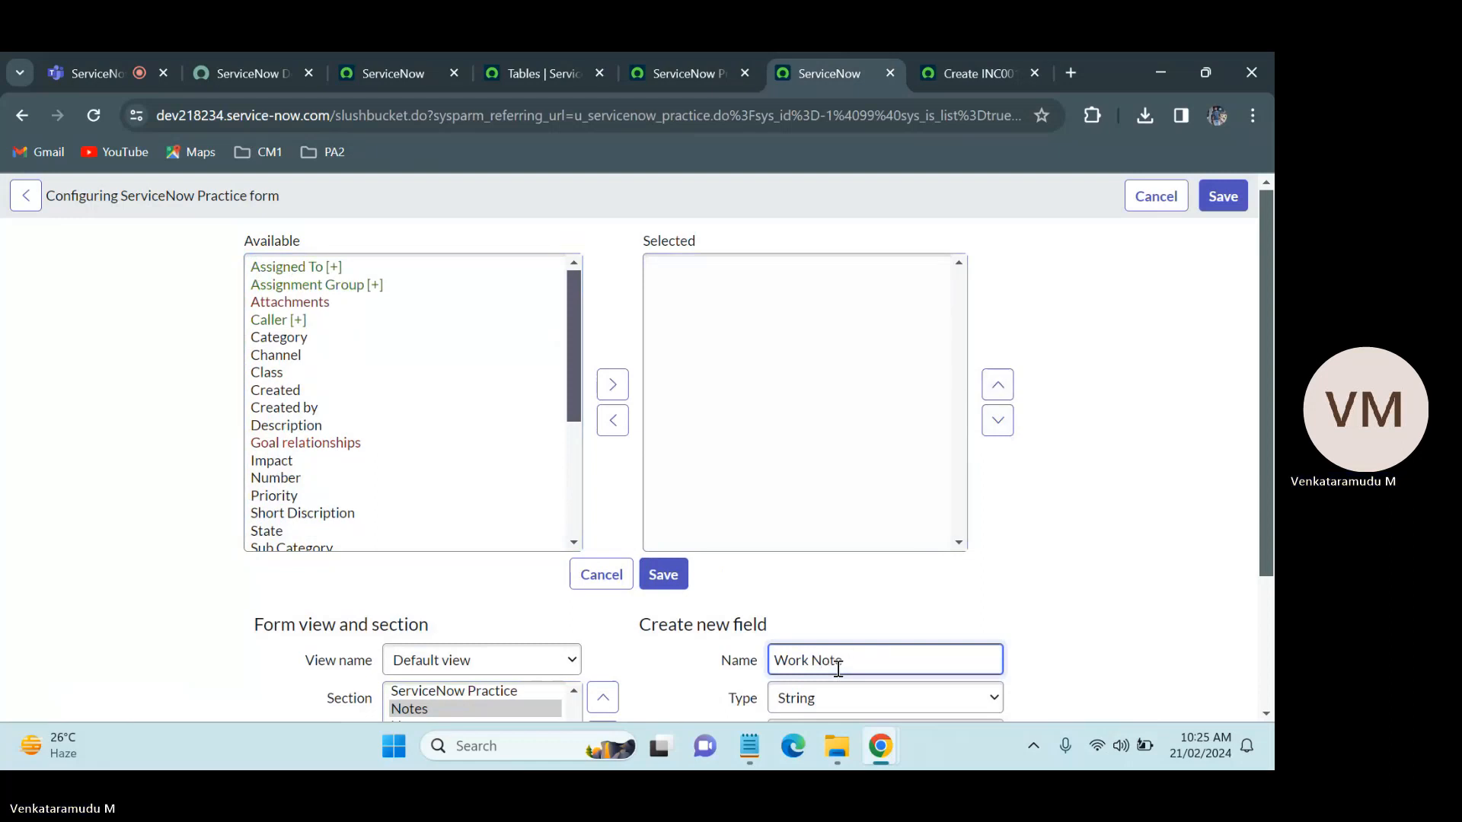
key("BackSpace")
key("BackSpace")
key("BackSpace")
key("BackSpace")
key("BackSpace")
key("BackSpace")
key("BackSpace")
key("BackSpace")
key("BackSpace")
key("BackSpace")
type("Worki NOtes")
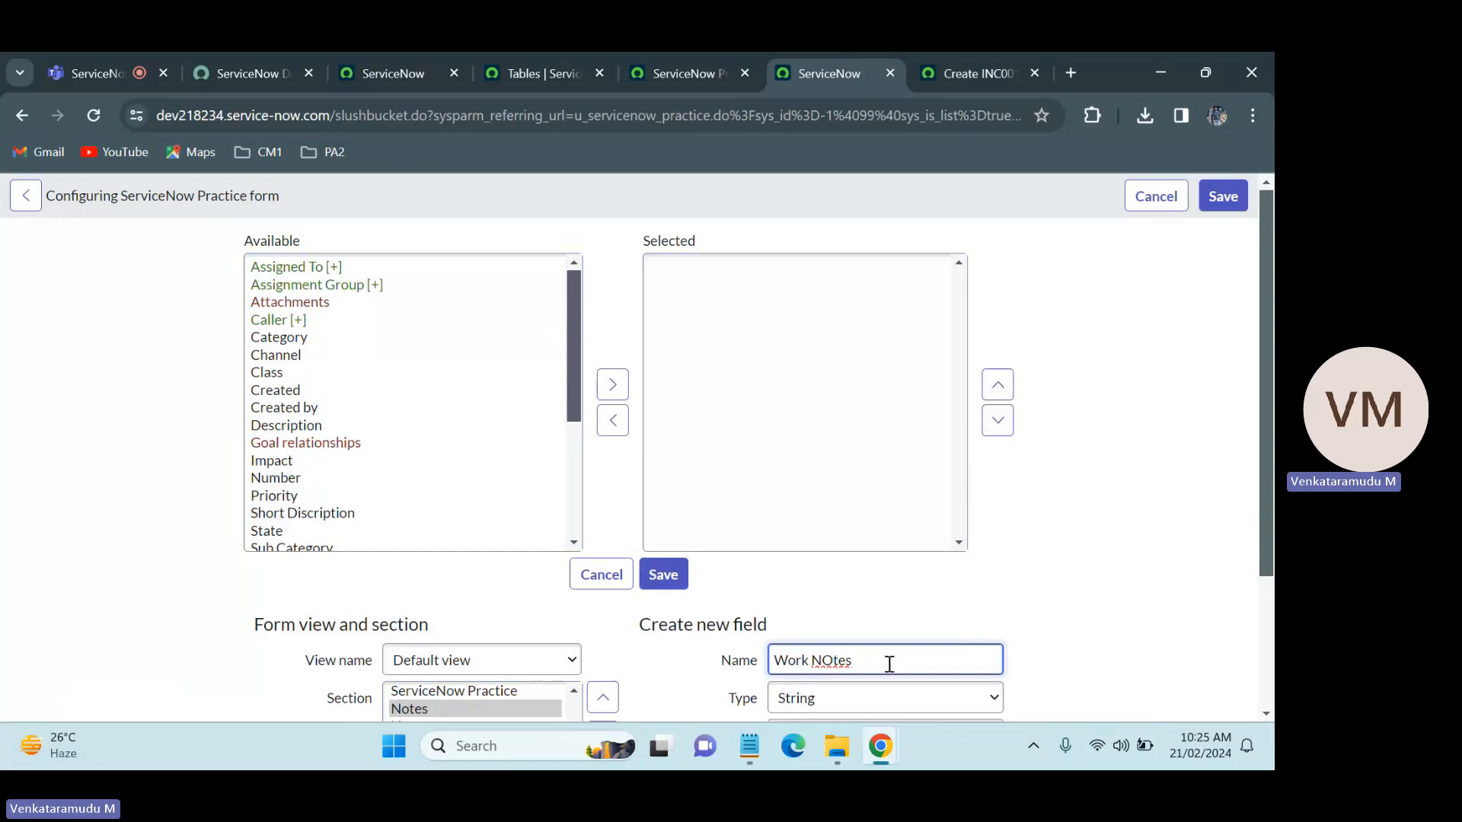
key("BackSpace")
key("BackSpace")
key("BackSpace")
key("BackSpace")
type("otes")
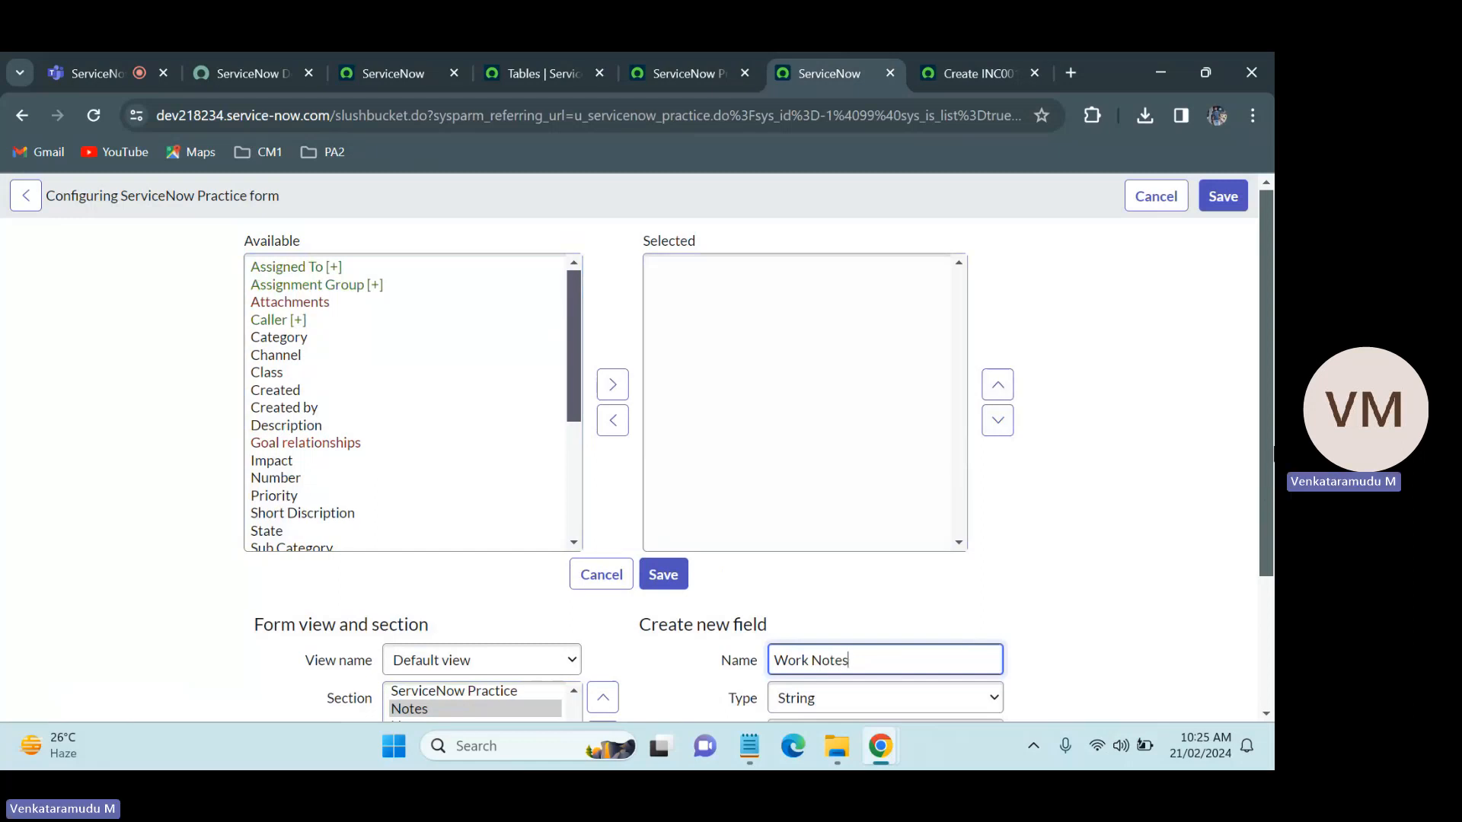
scroll(952, 600, "down", 1)
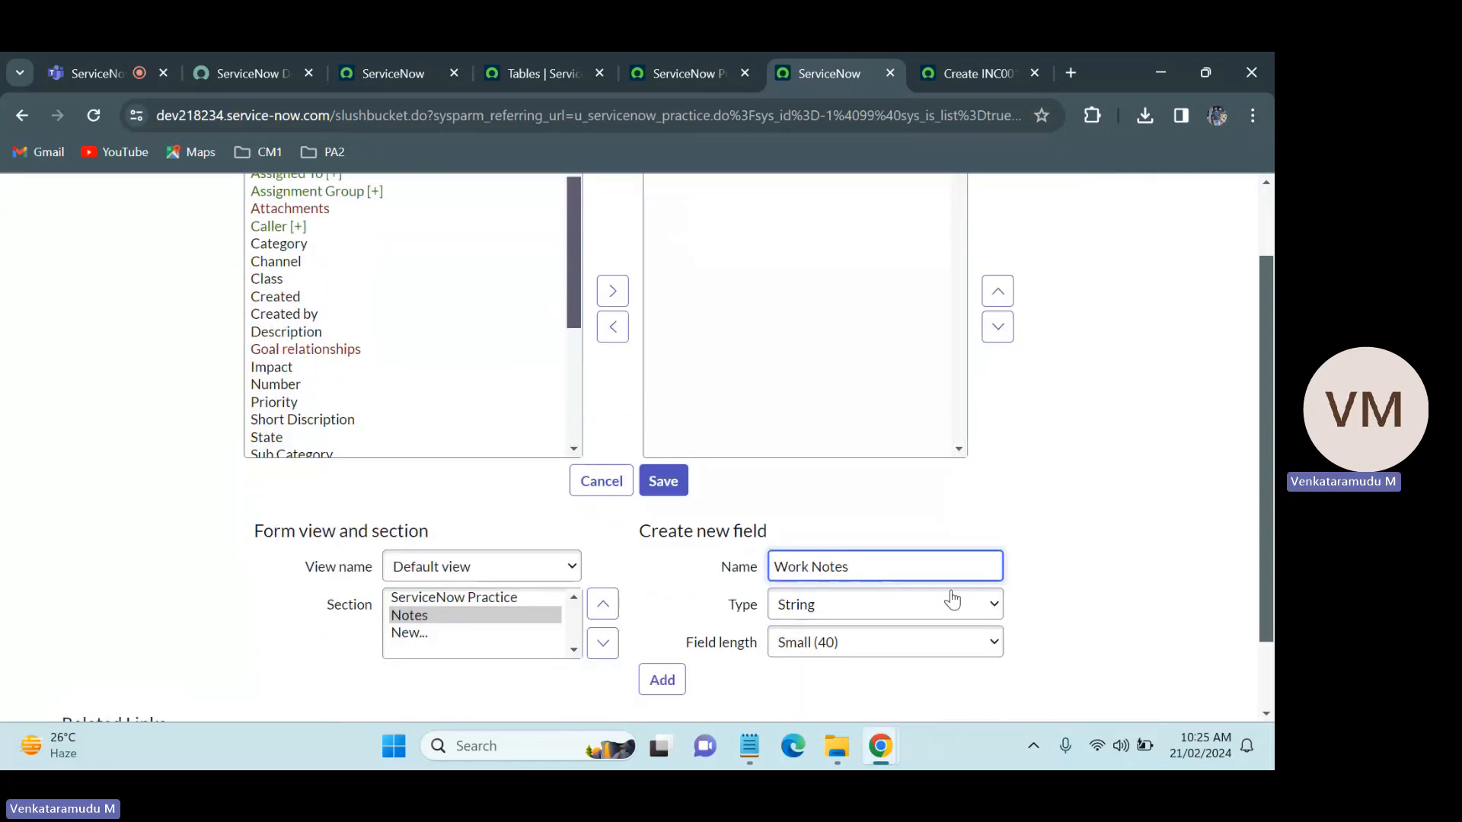
left_click(944, 603)
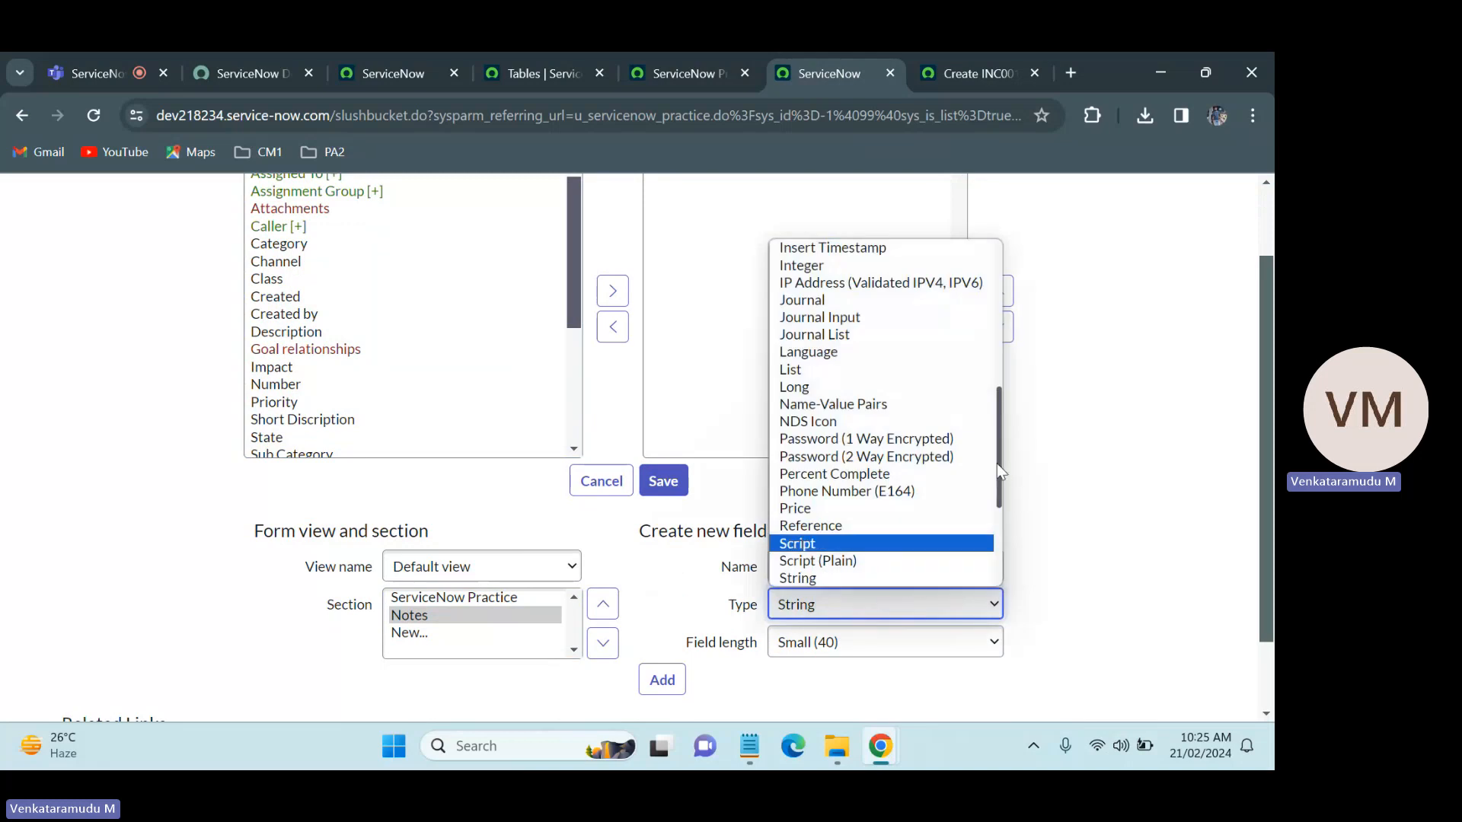
left_click_drag(997, 463, 1002, 432)
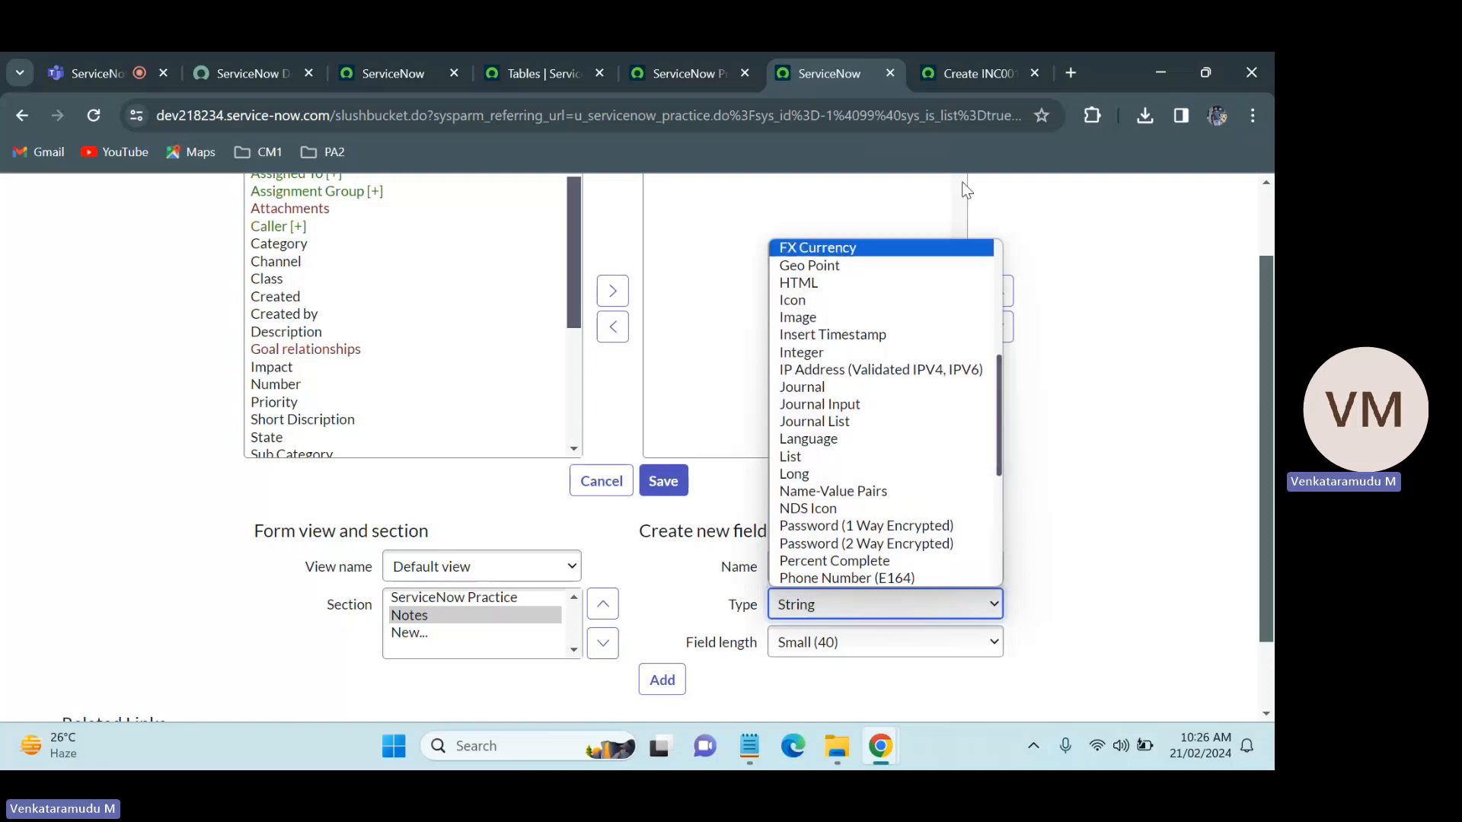
Step: Check the dictionary information of the Work notes field in the Incident form's Notes section to find its type
left_click(957, 73)
scroll(609, 472, "down", 3)
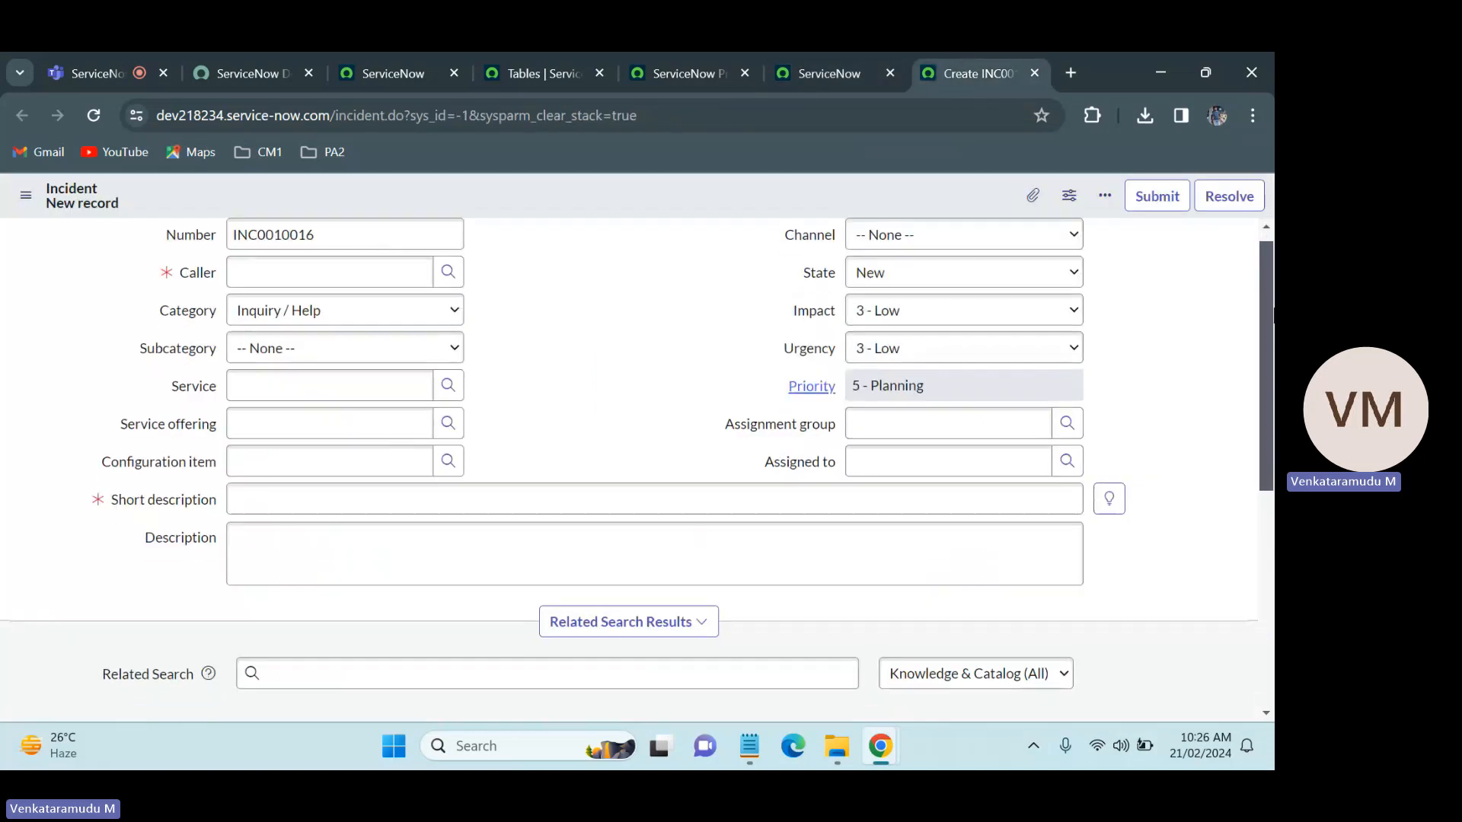
left_click(38, 550)
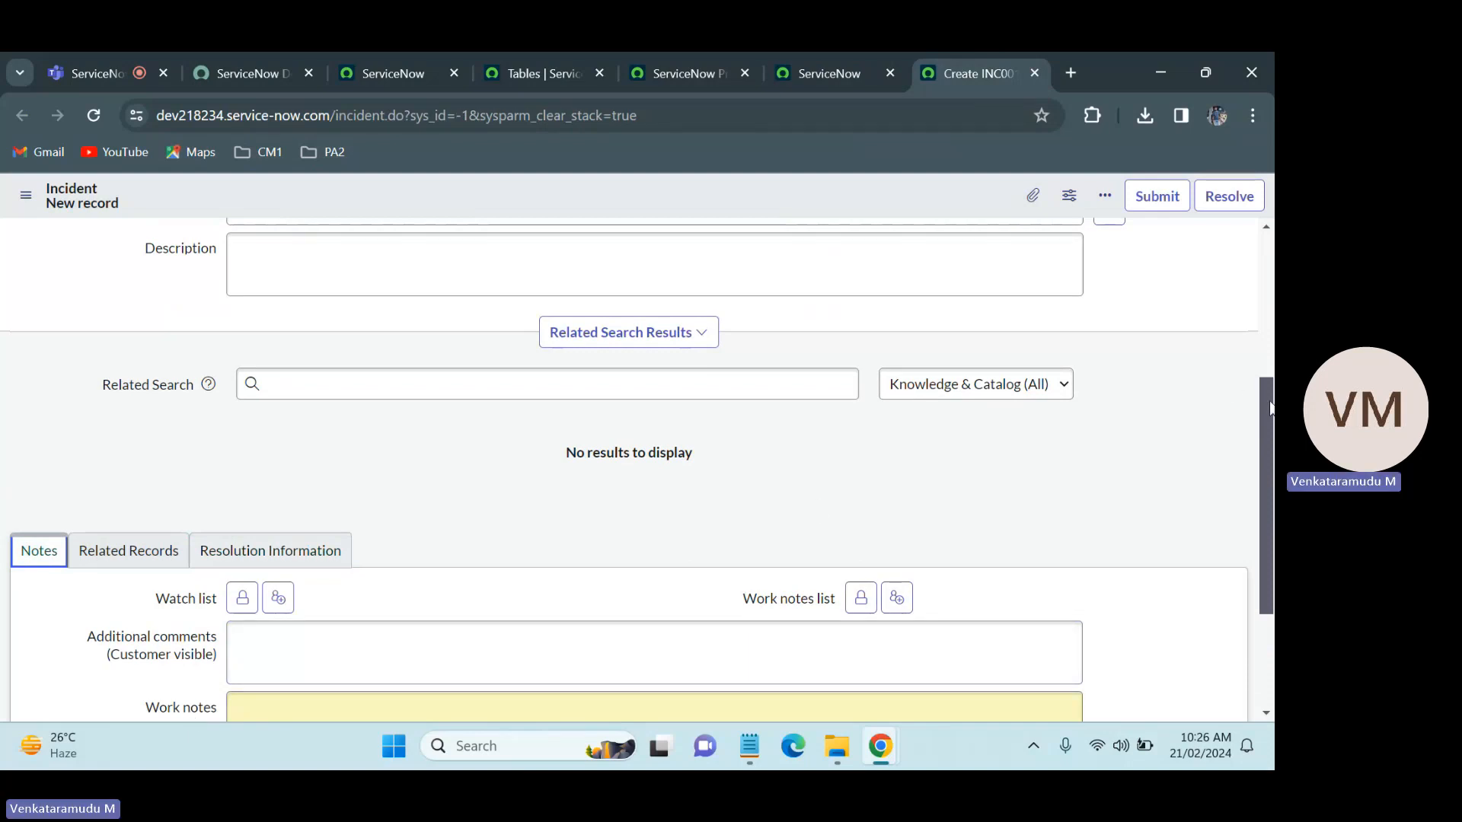
scroll(1269, 408, "down", 2)
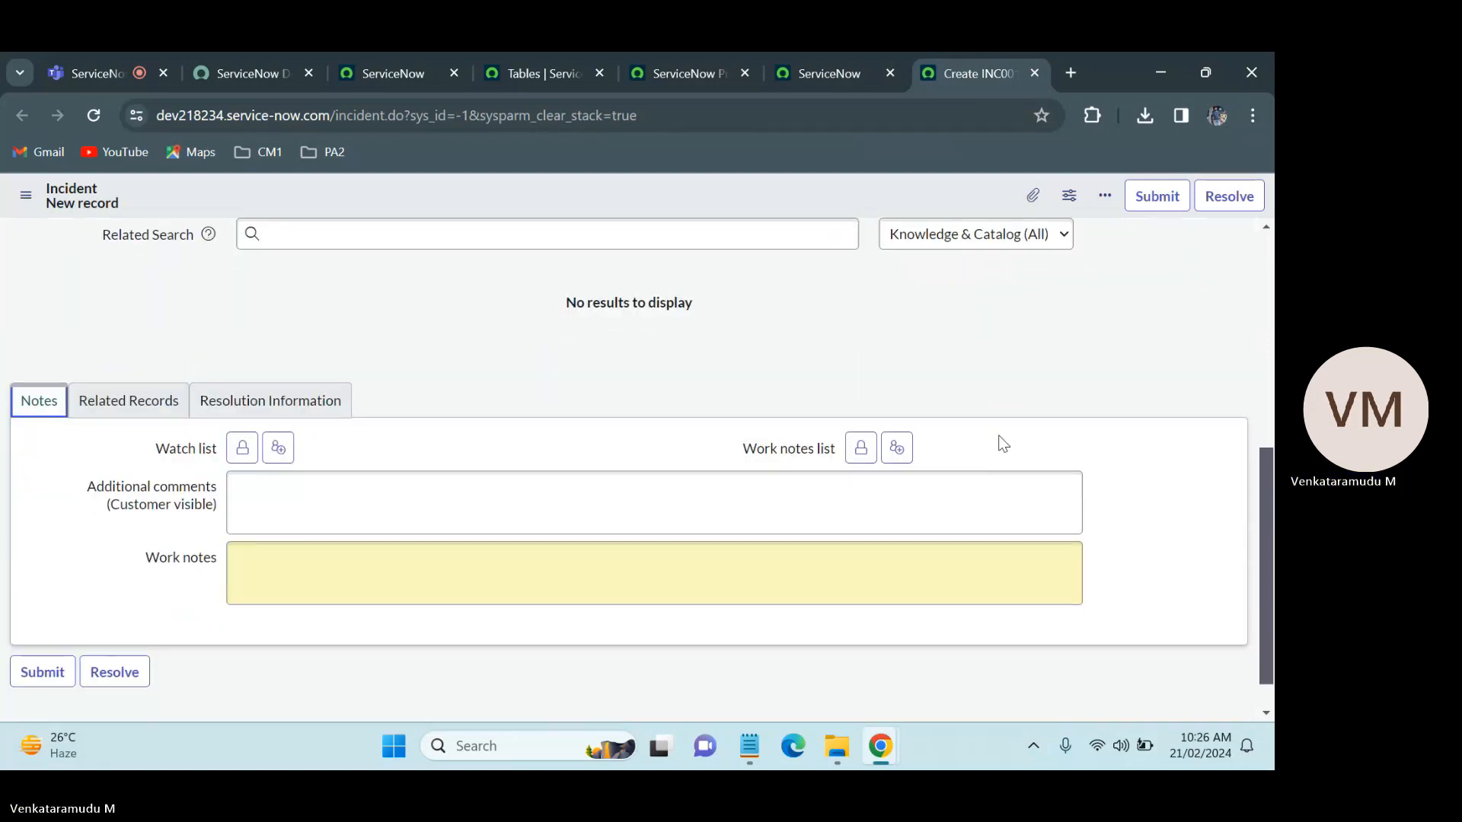
right_click(191, 559)
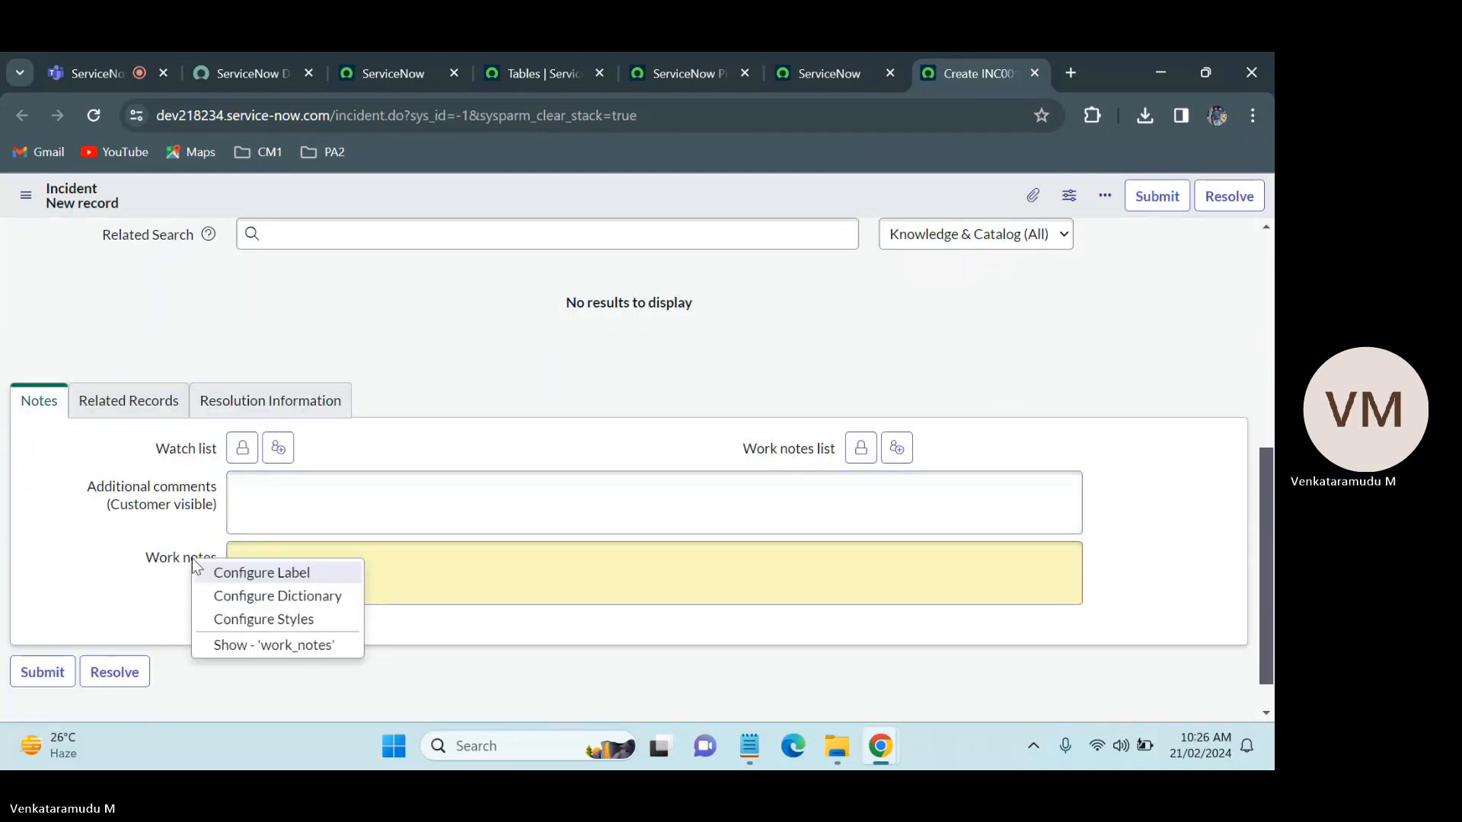
left_click(281, 647)
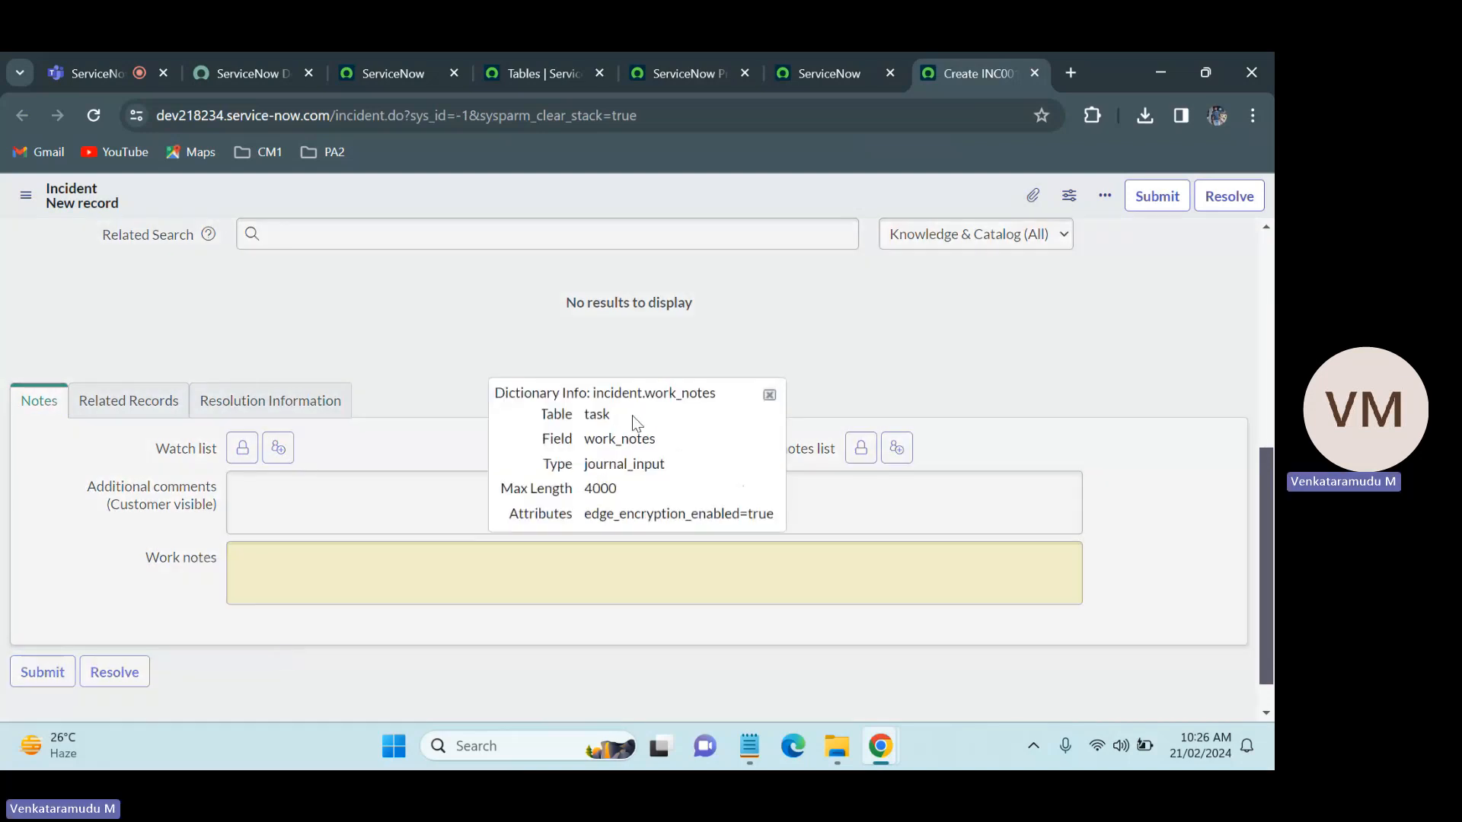
left_click_drag(668, 465, 587, 477)
left_click(453, 428)
left_click(771, 393)
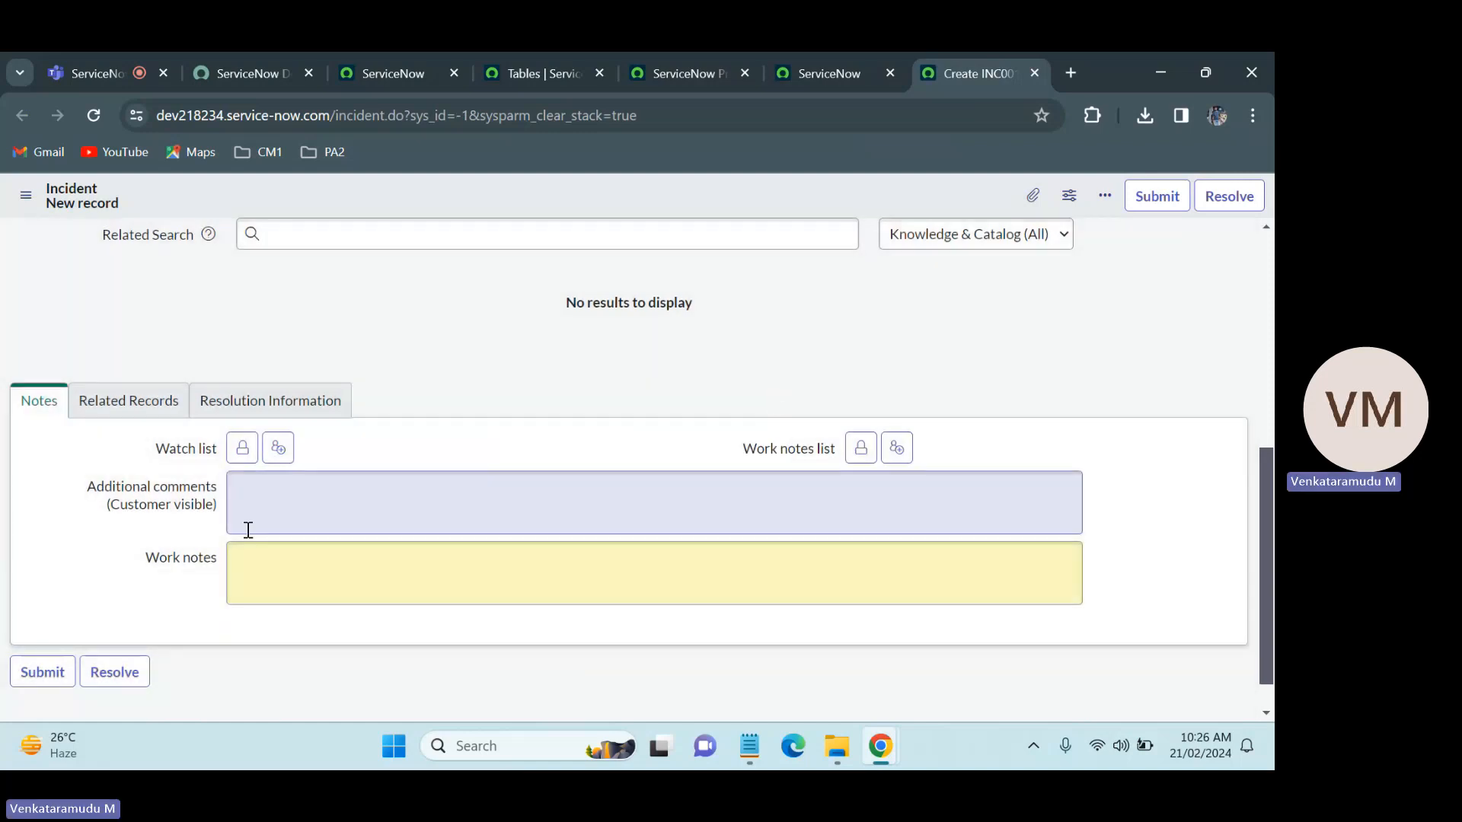
Step: Check the dictionary information of the Additional comments field in the Incident form's Notes section to find its type
right_click(156, 494)
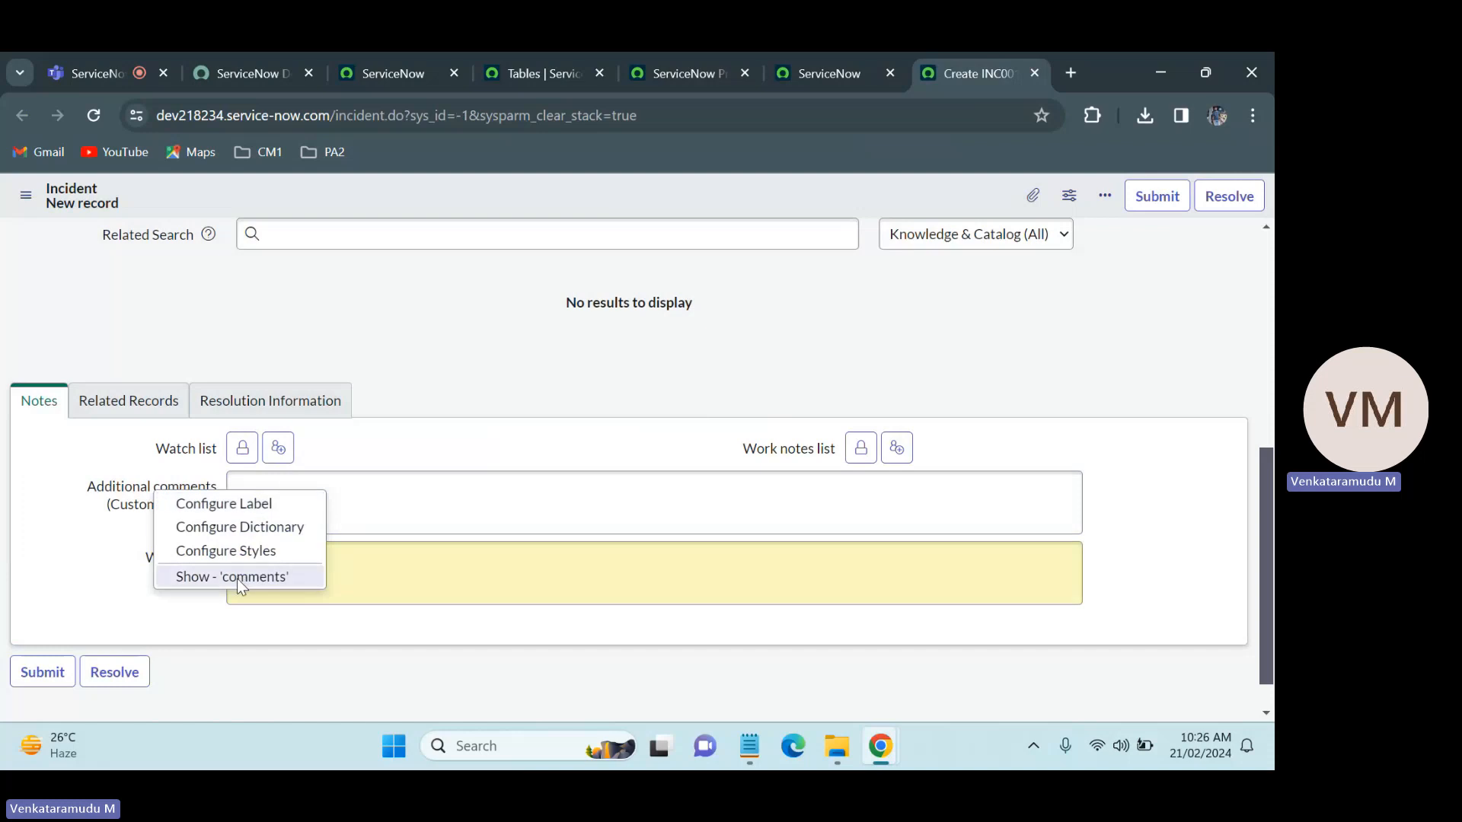
left_click(141, 488)
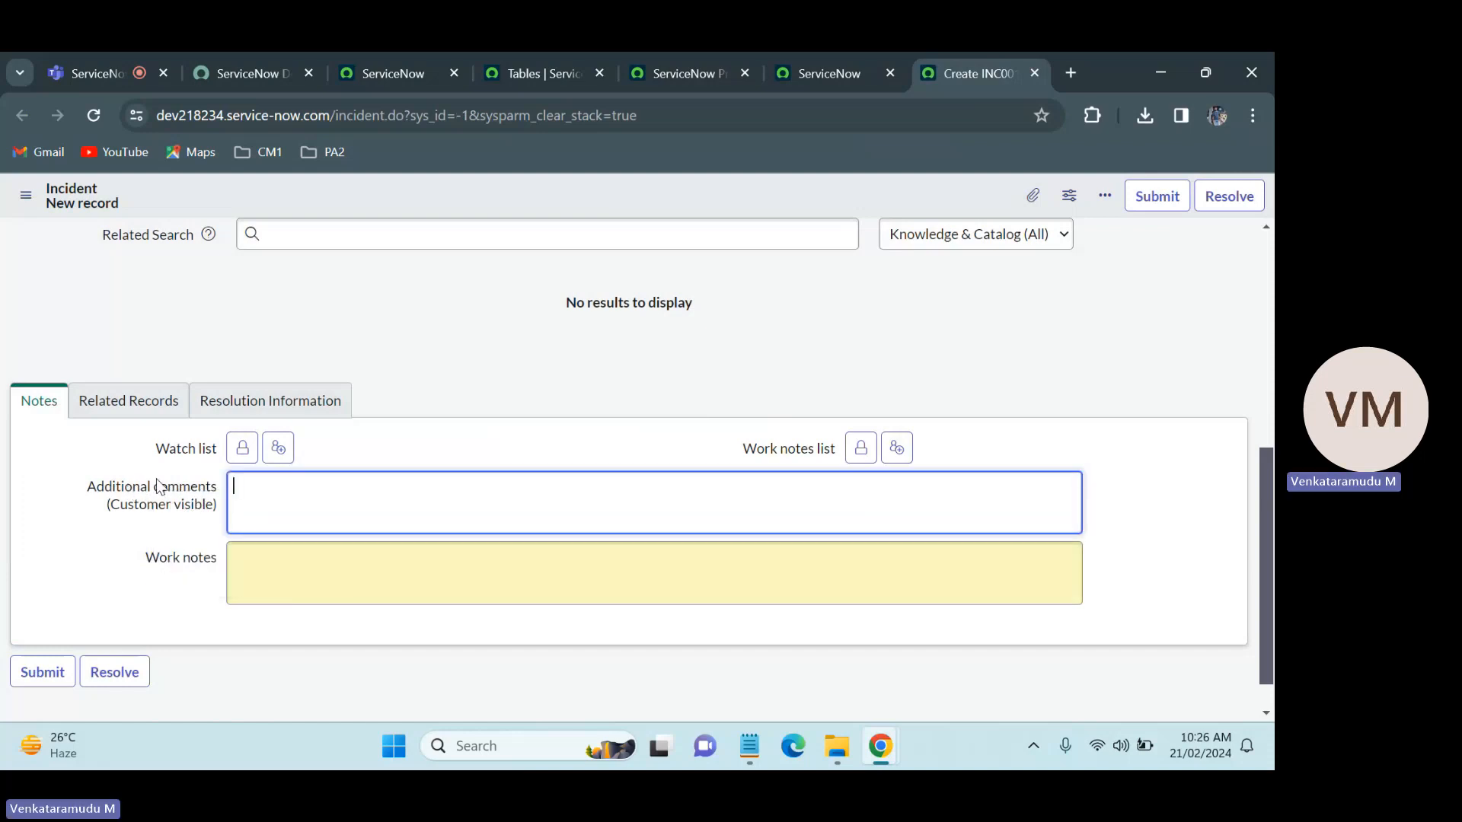
right_click(150, 491)
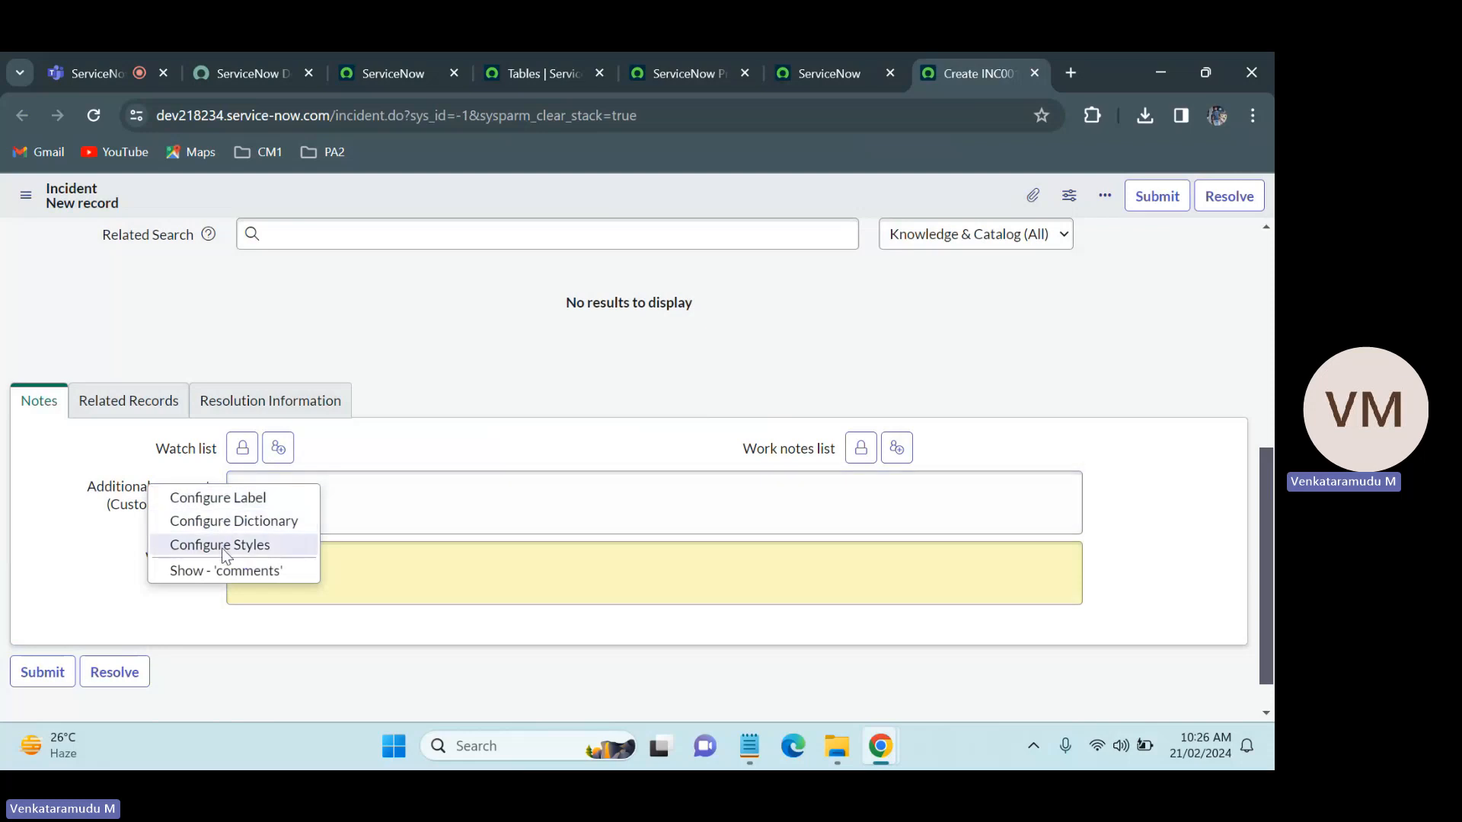
left_click(225, 569)
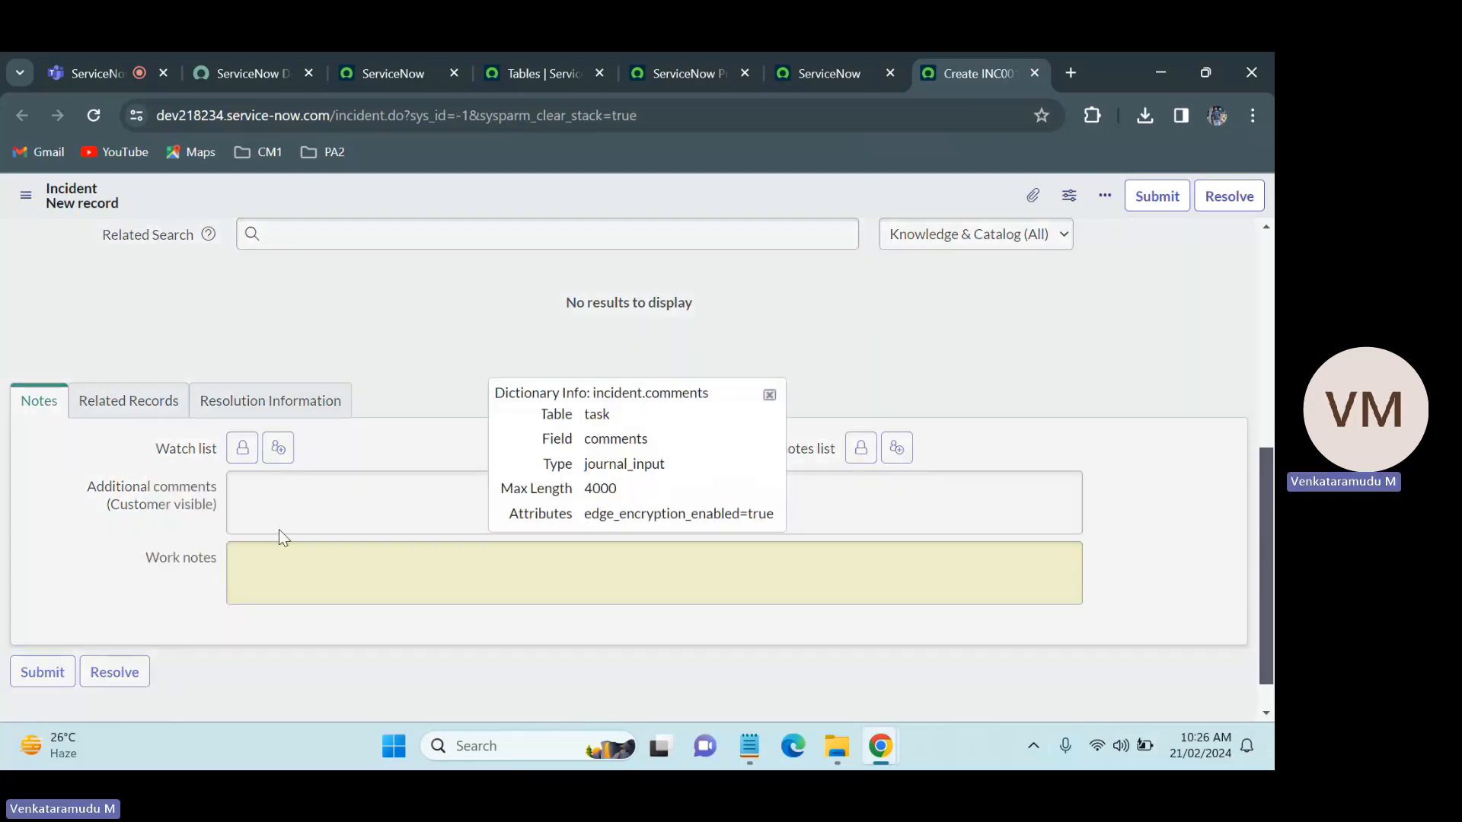
left_click_drag(674, 463, 580, 466)
left_click(713, 306)
left_click(769, 394)
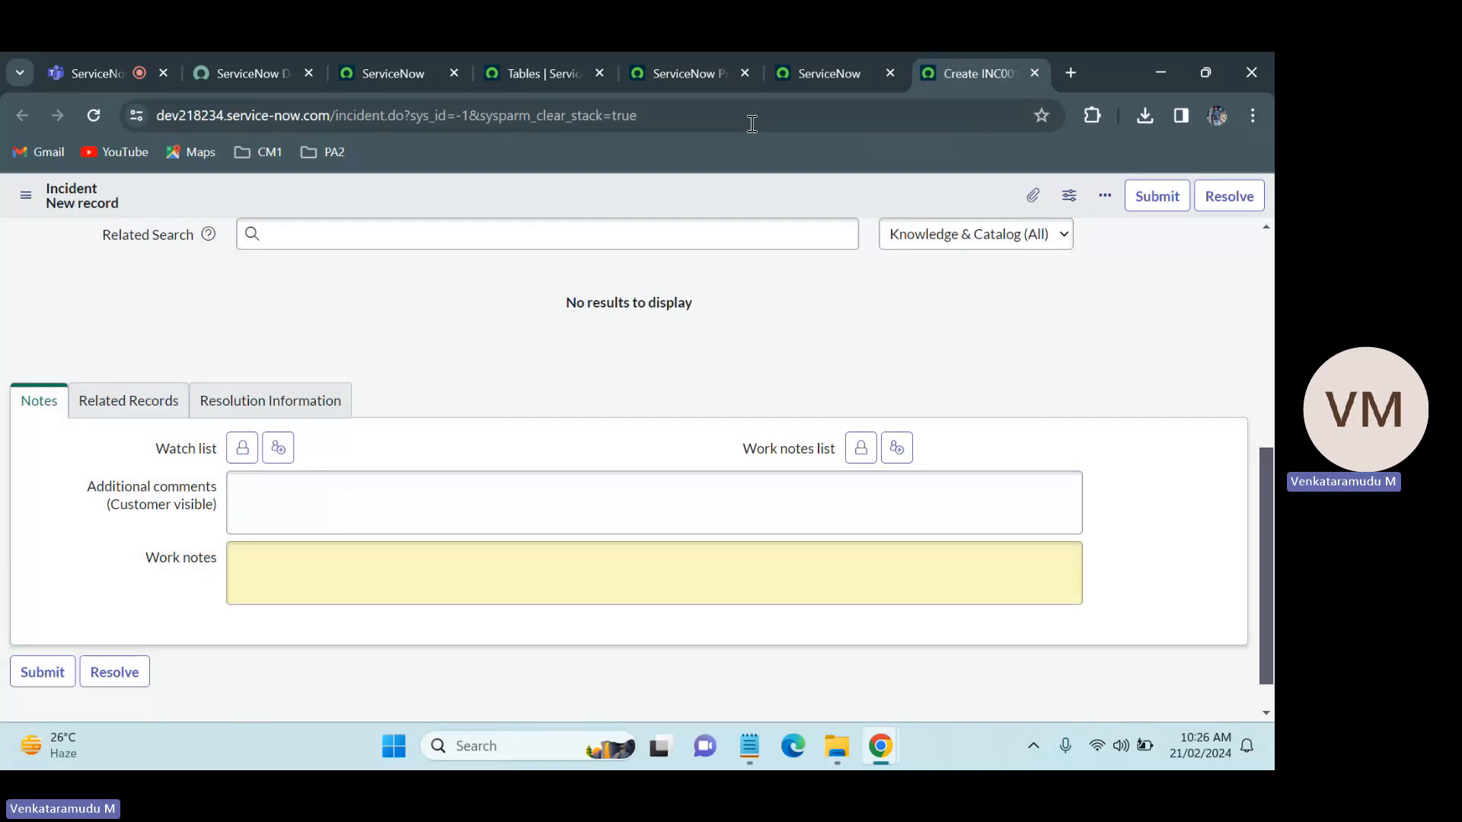
Step: Return to the ServiceNow Practice form configuration and add the Work Notes field to the Notes section as type Journal Input
left_click(816, 54)
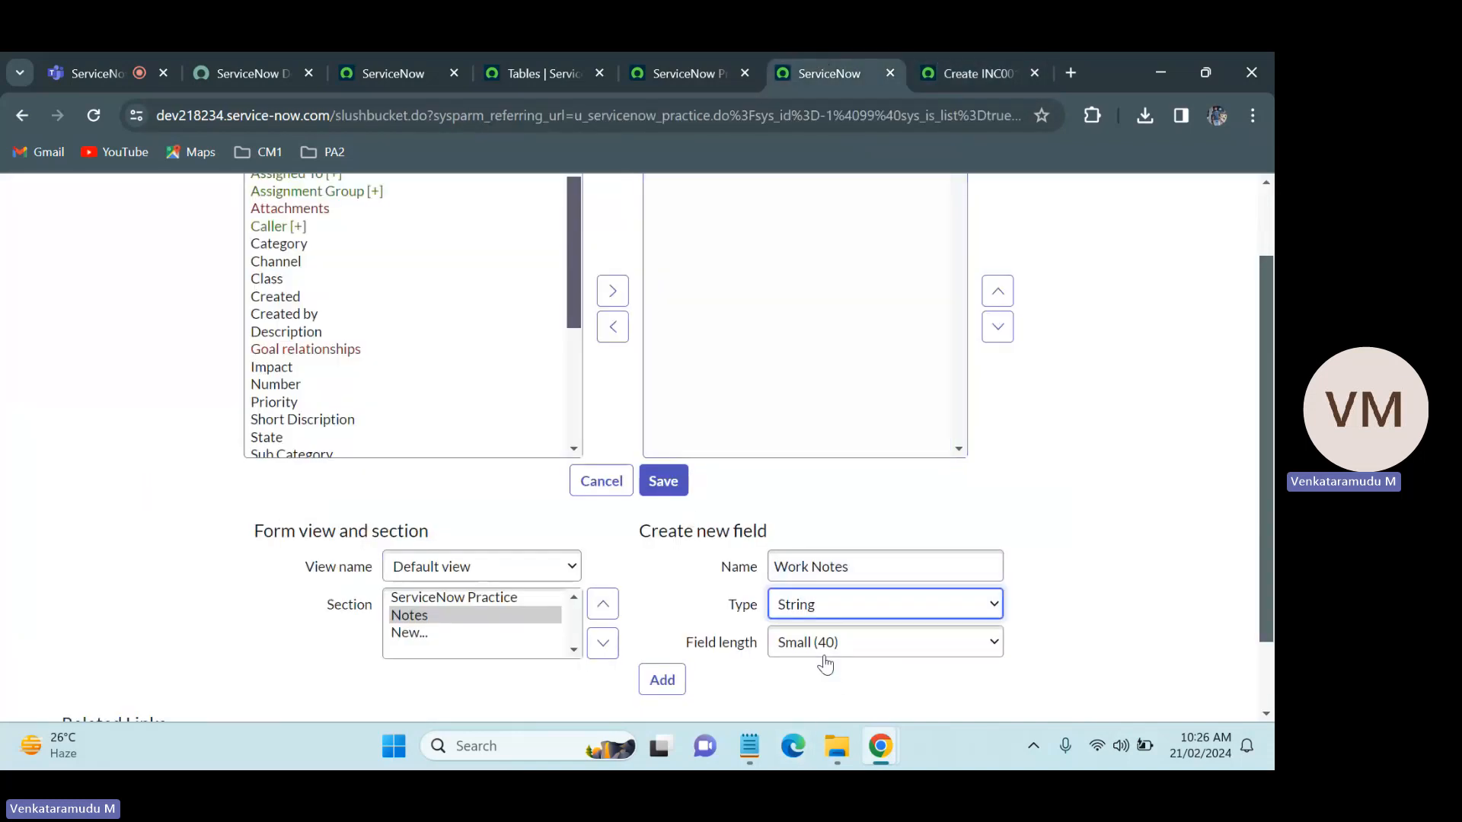
left_click(835, 607)
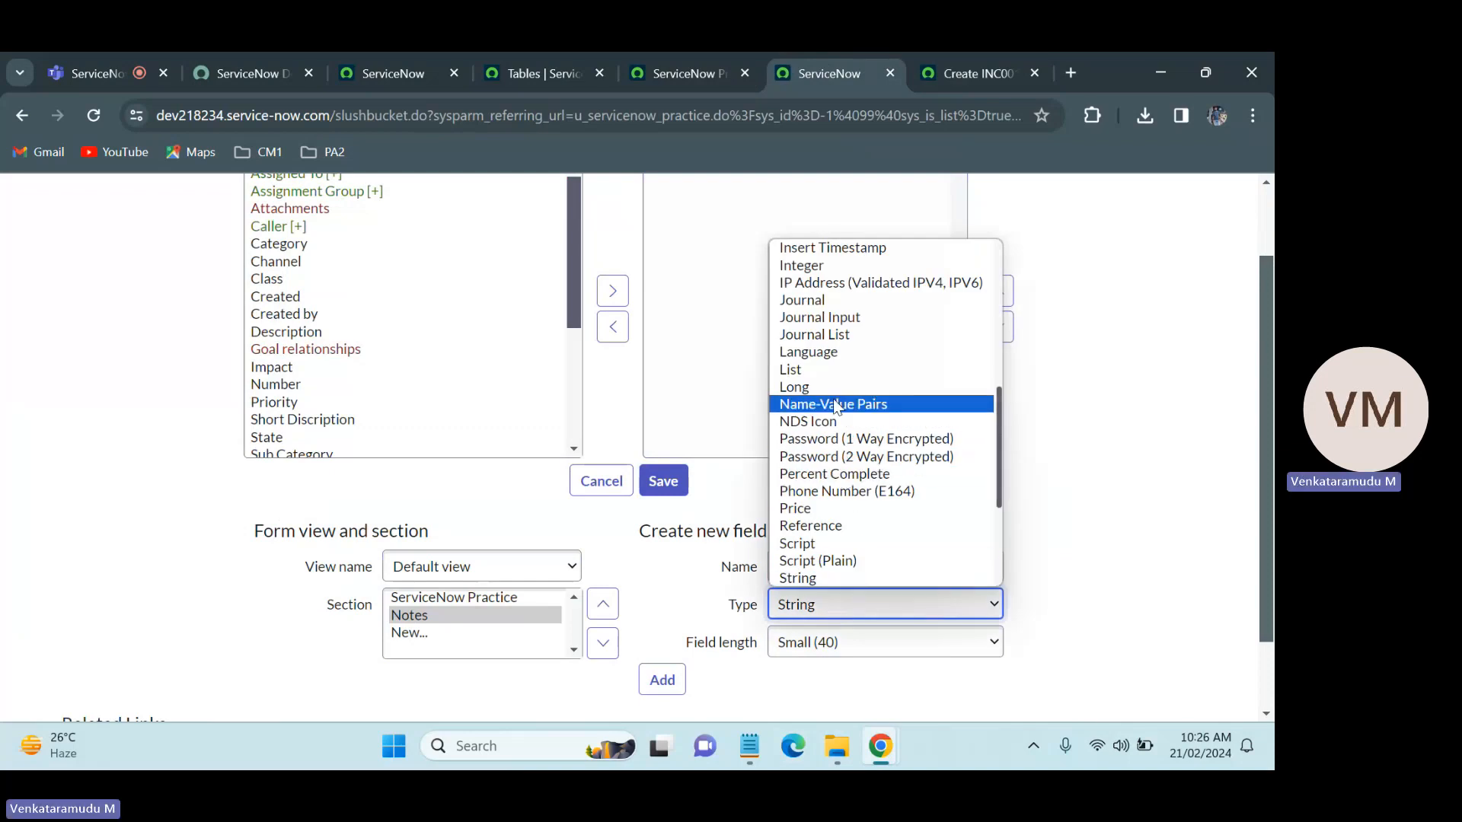
left_click(820, 317)
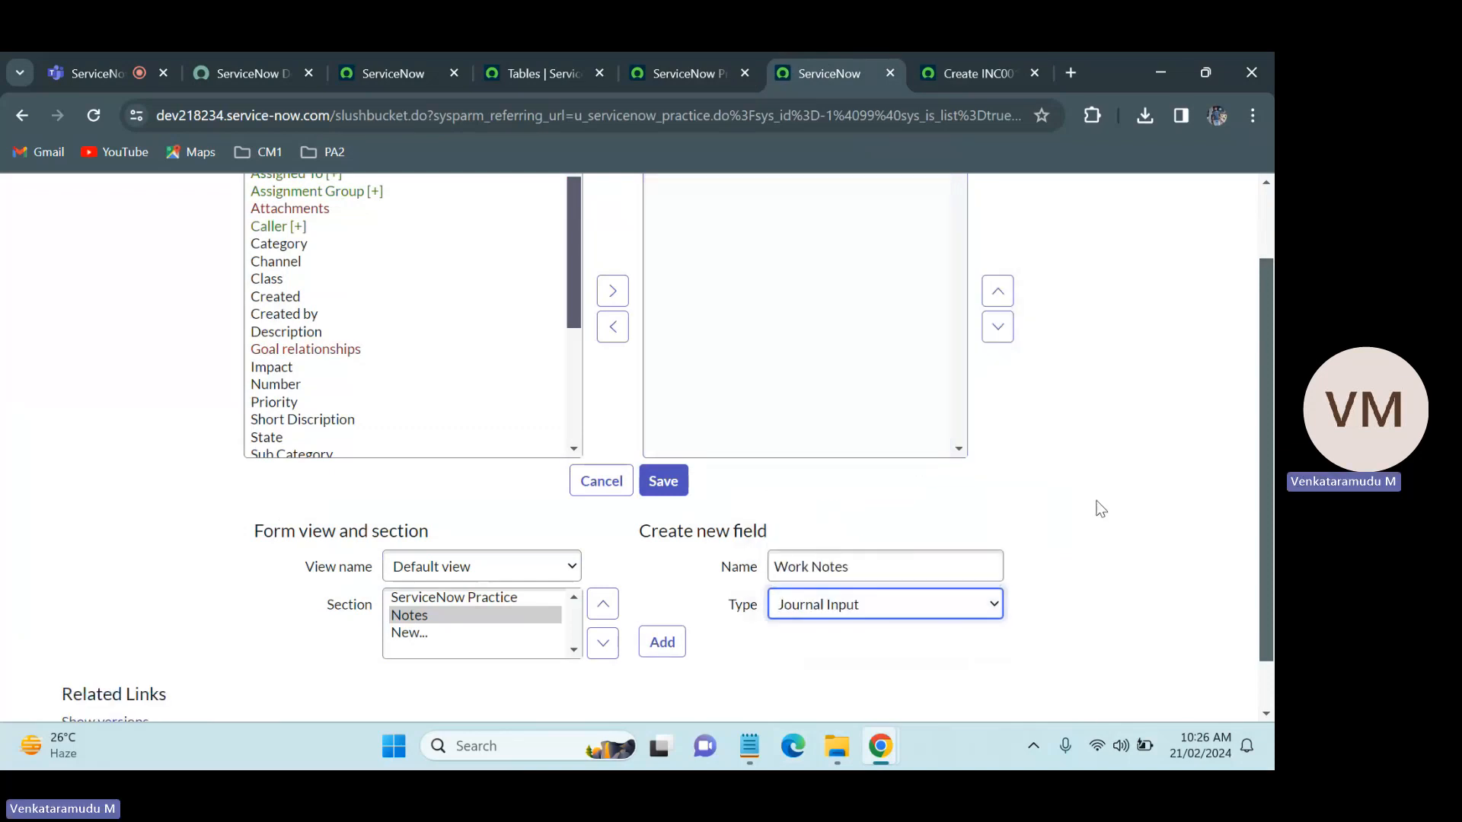
scroll(742, 662, "down", 1)
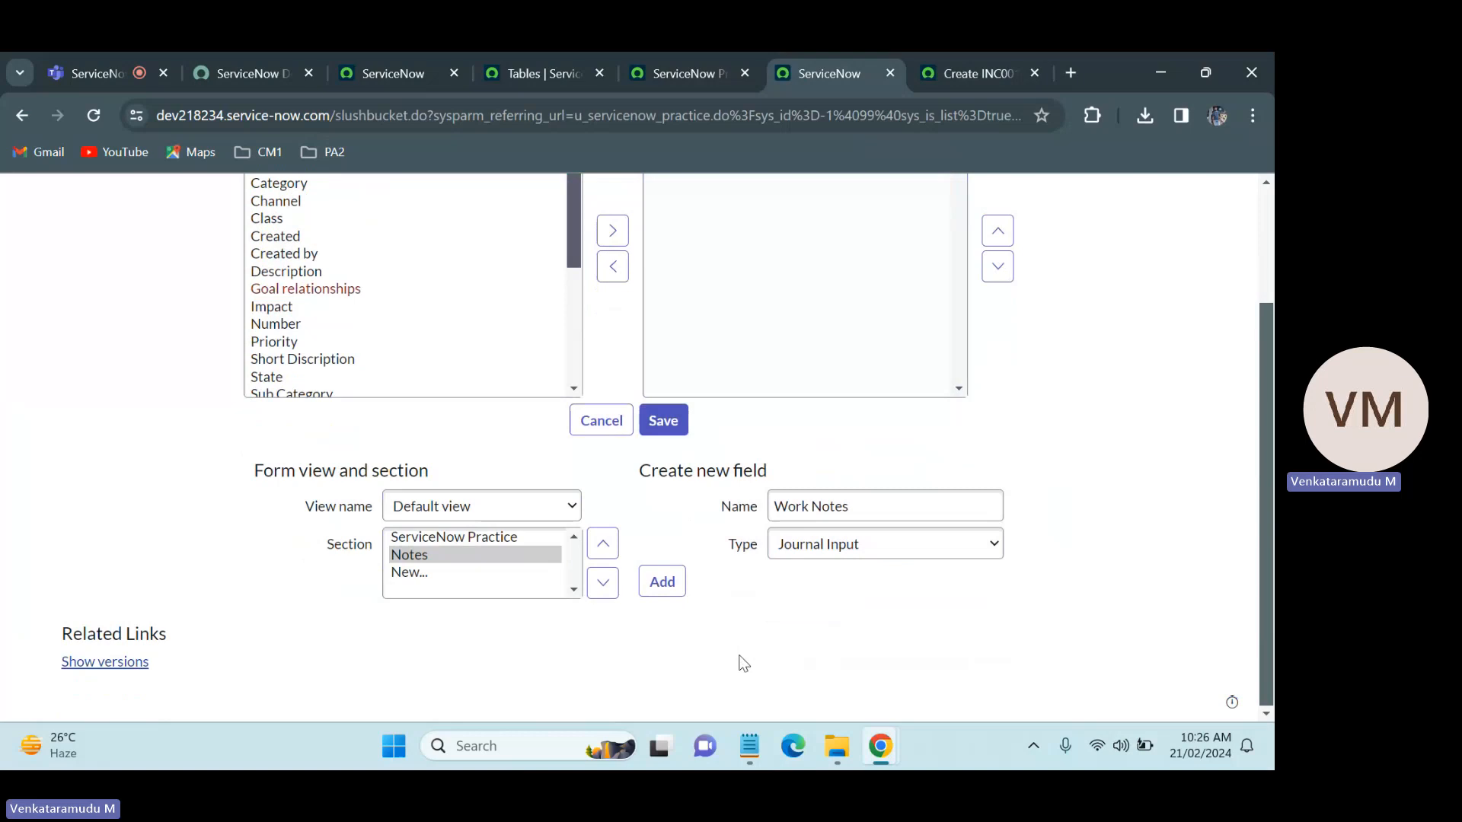
left_click(661, 581)
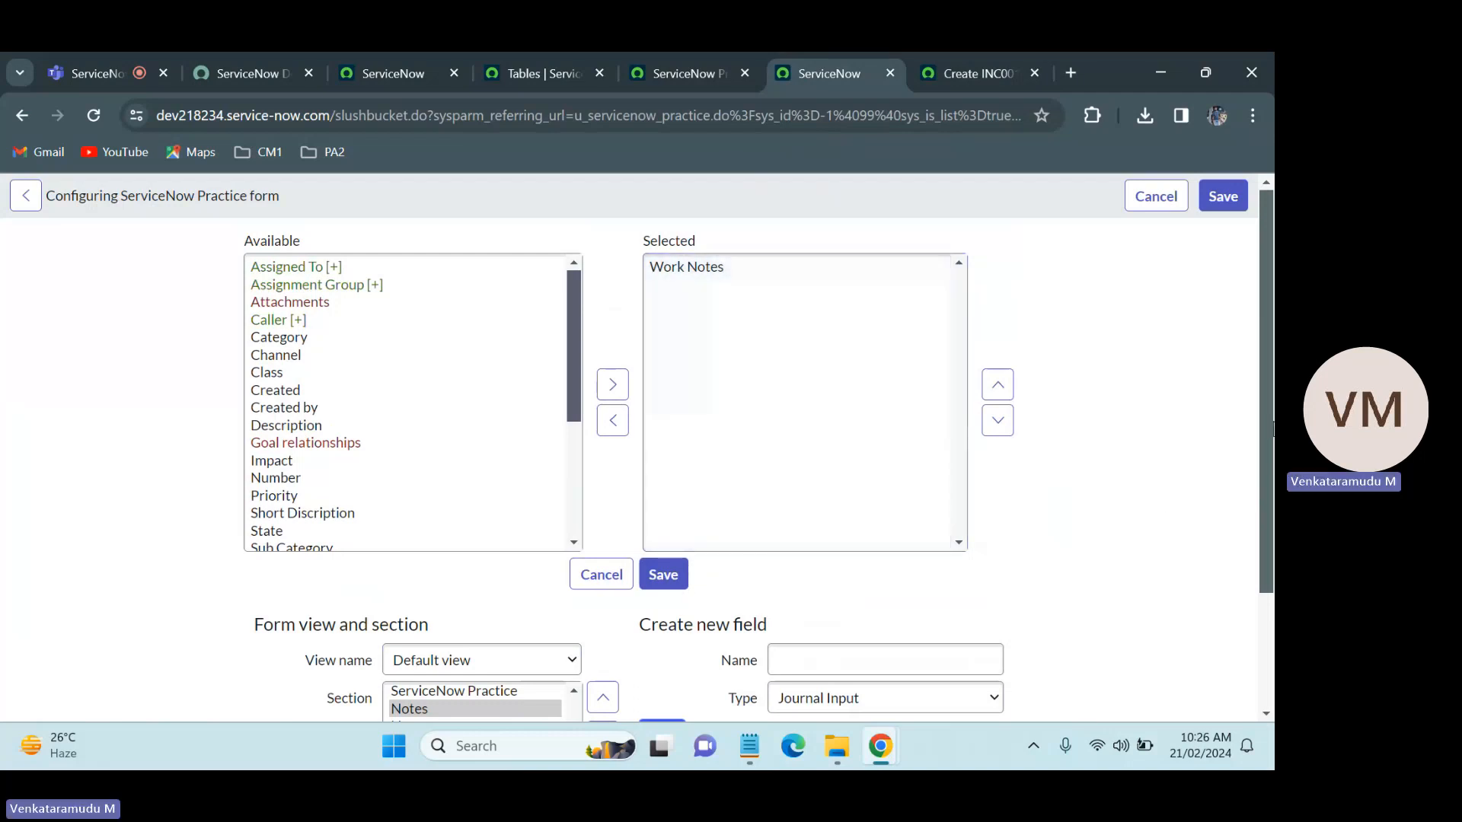
Step: Start another new form section and save the changes made to the Notes section
scroll(1271, 429, "down", 2)
left_click(423, 620)
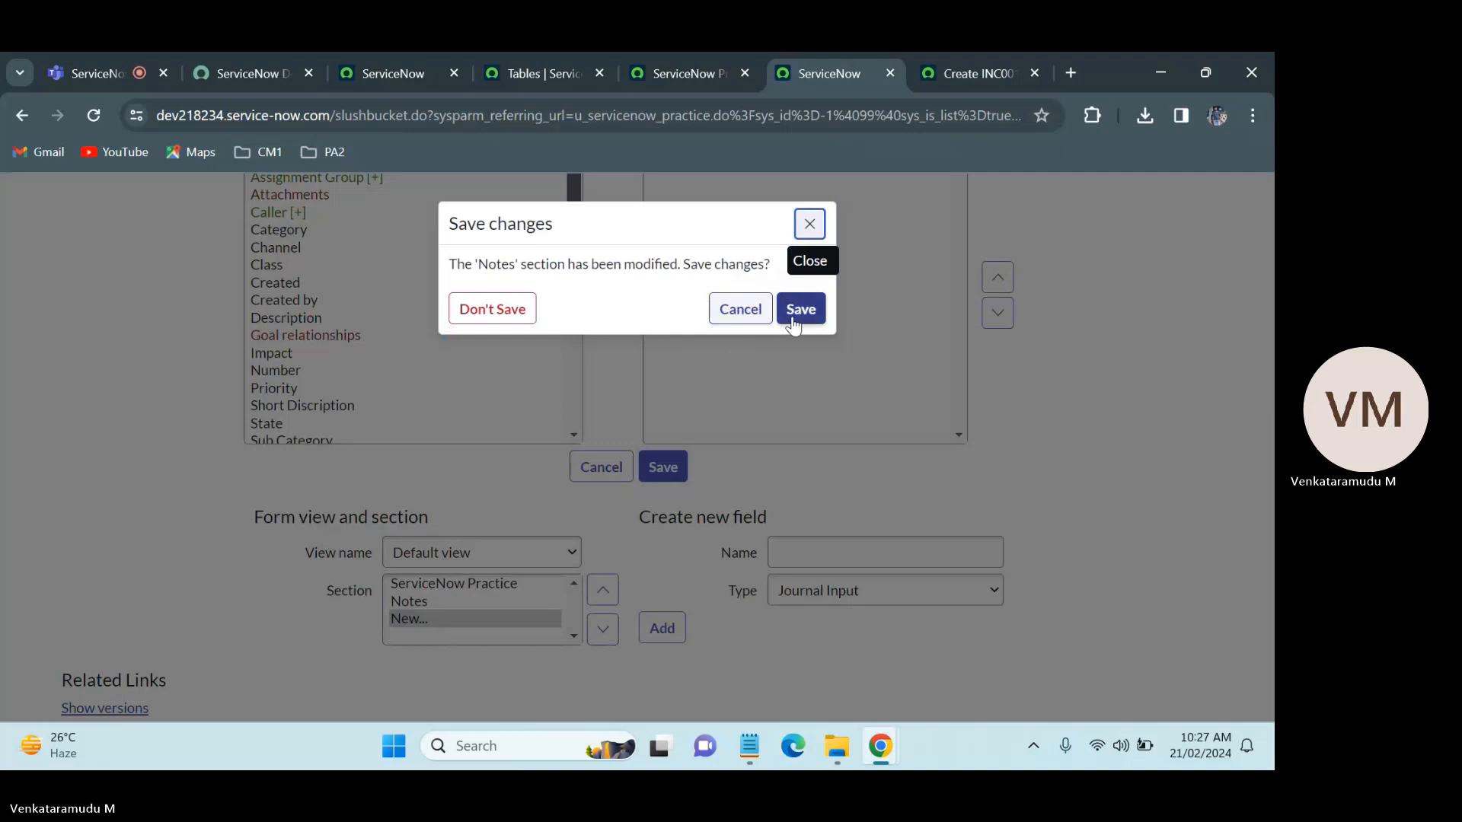
left_click(795, 316)
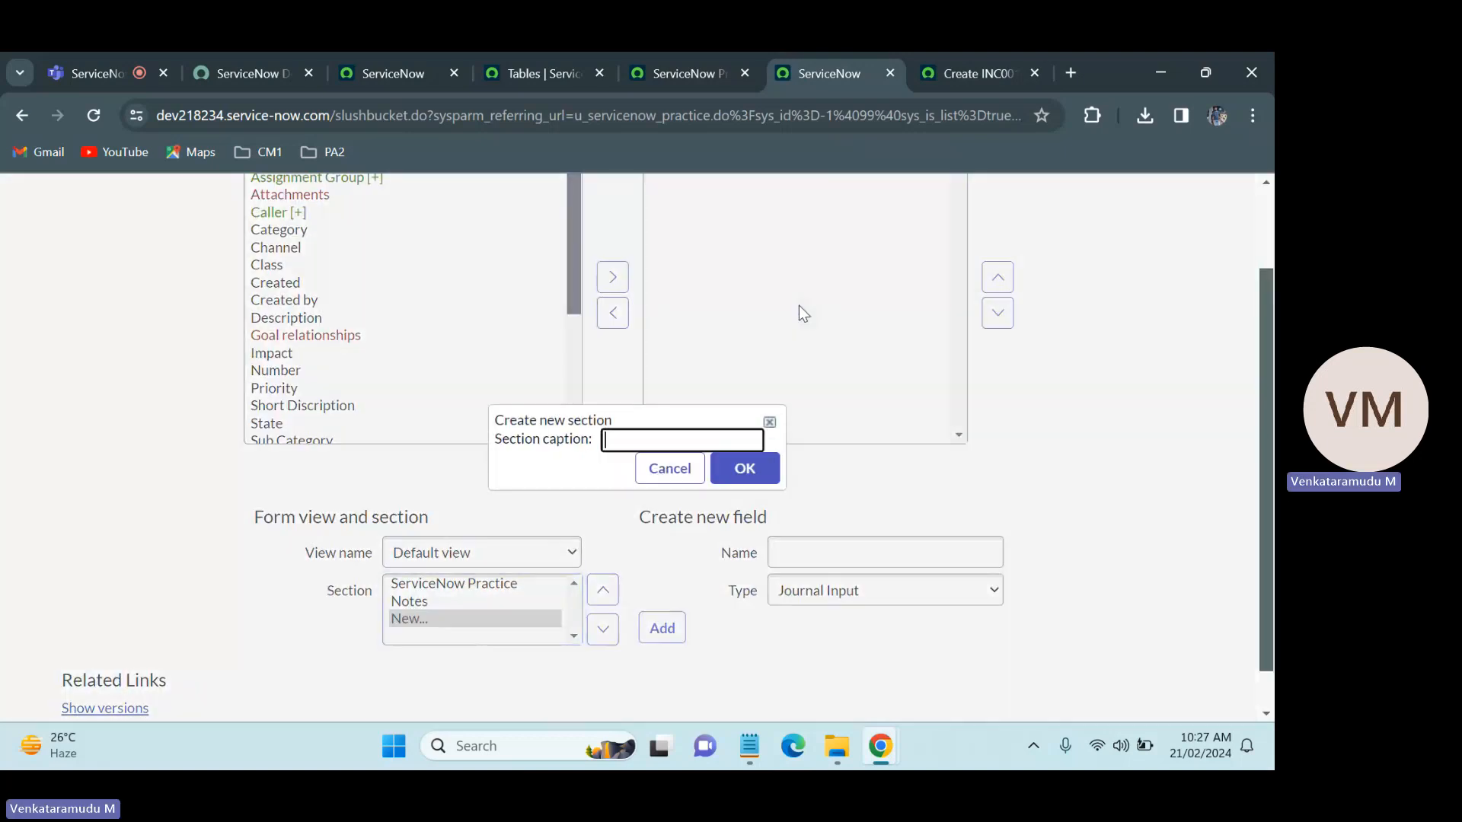
Step: Check the Incident form's second section and create a matching section with the caption Related Records in the Default view
left_click(662, 440)
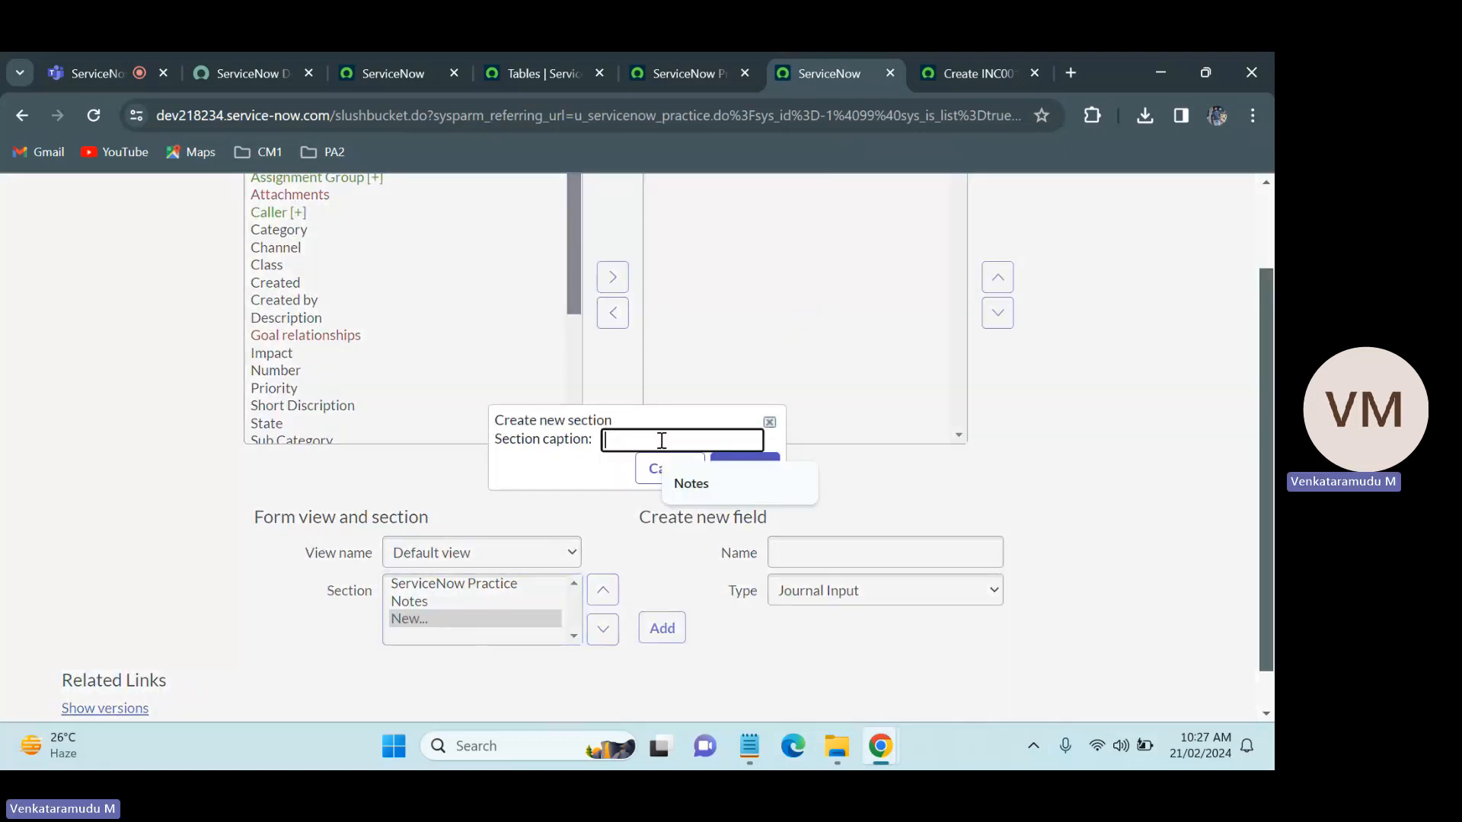
left_click(966, 70)
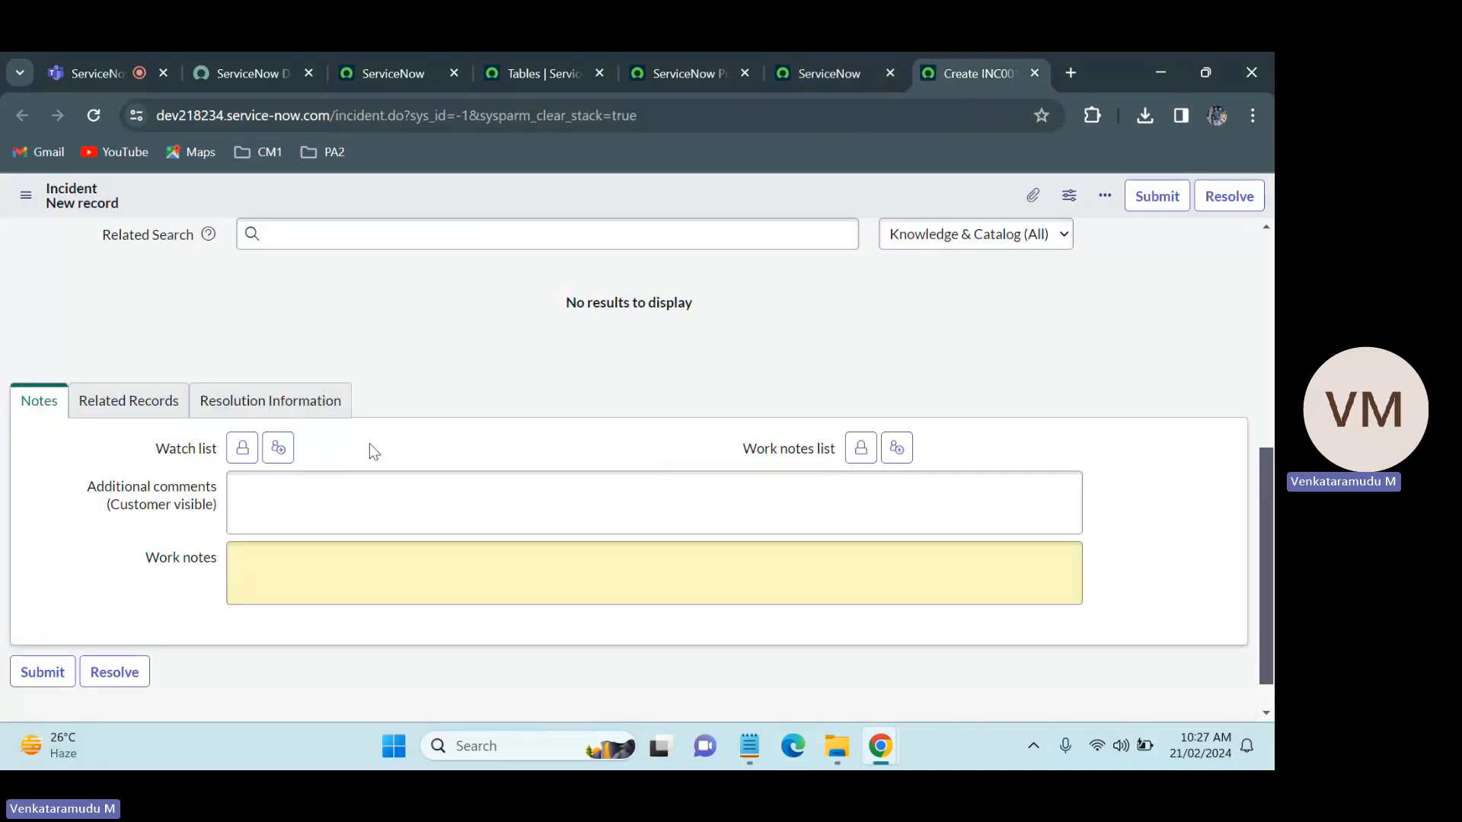
left_click(125, 402)
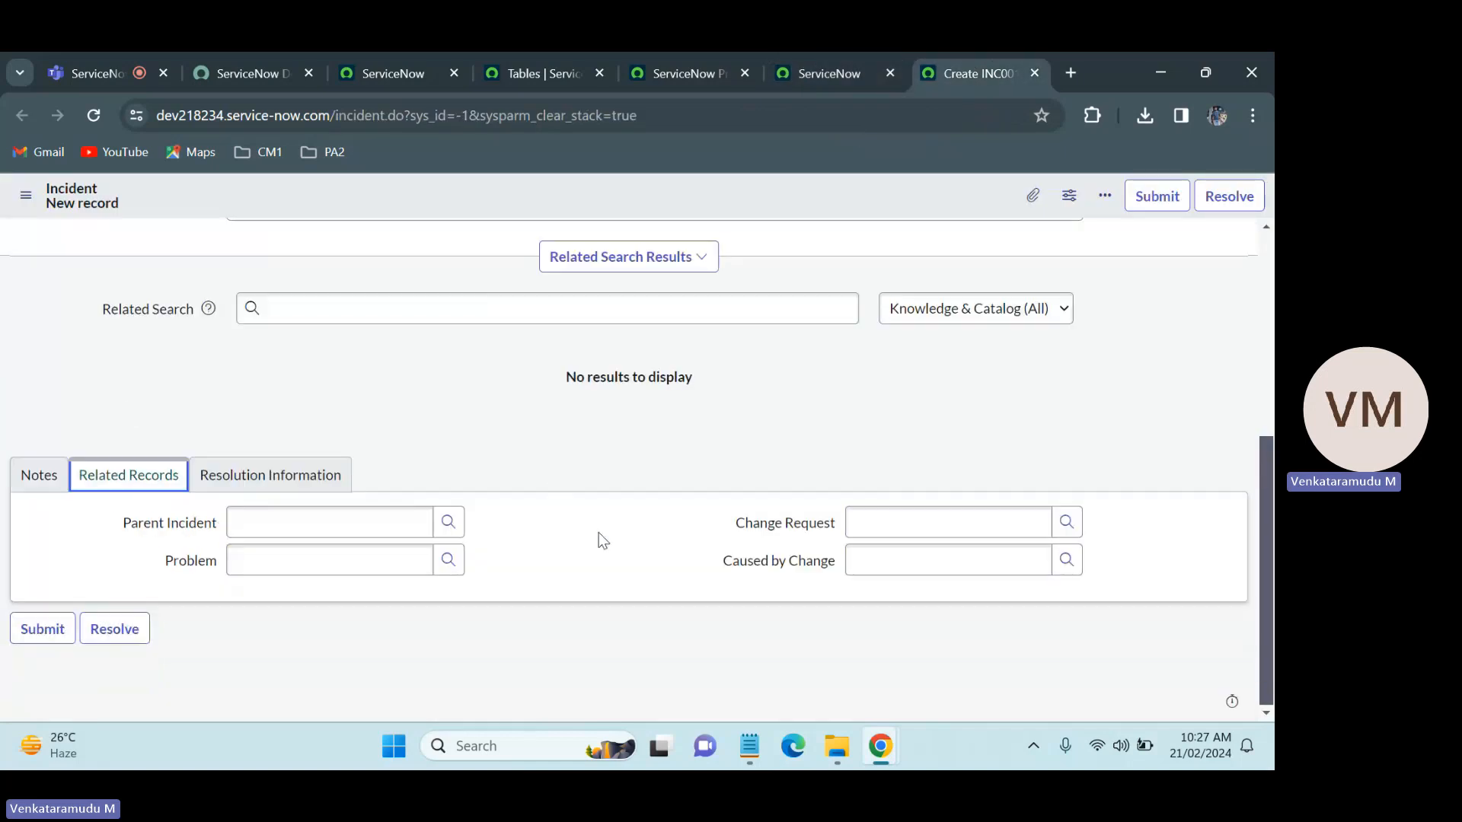
left_click(801, 55)
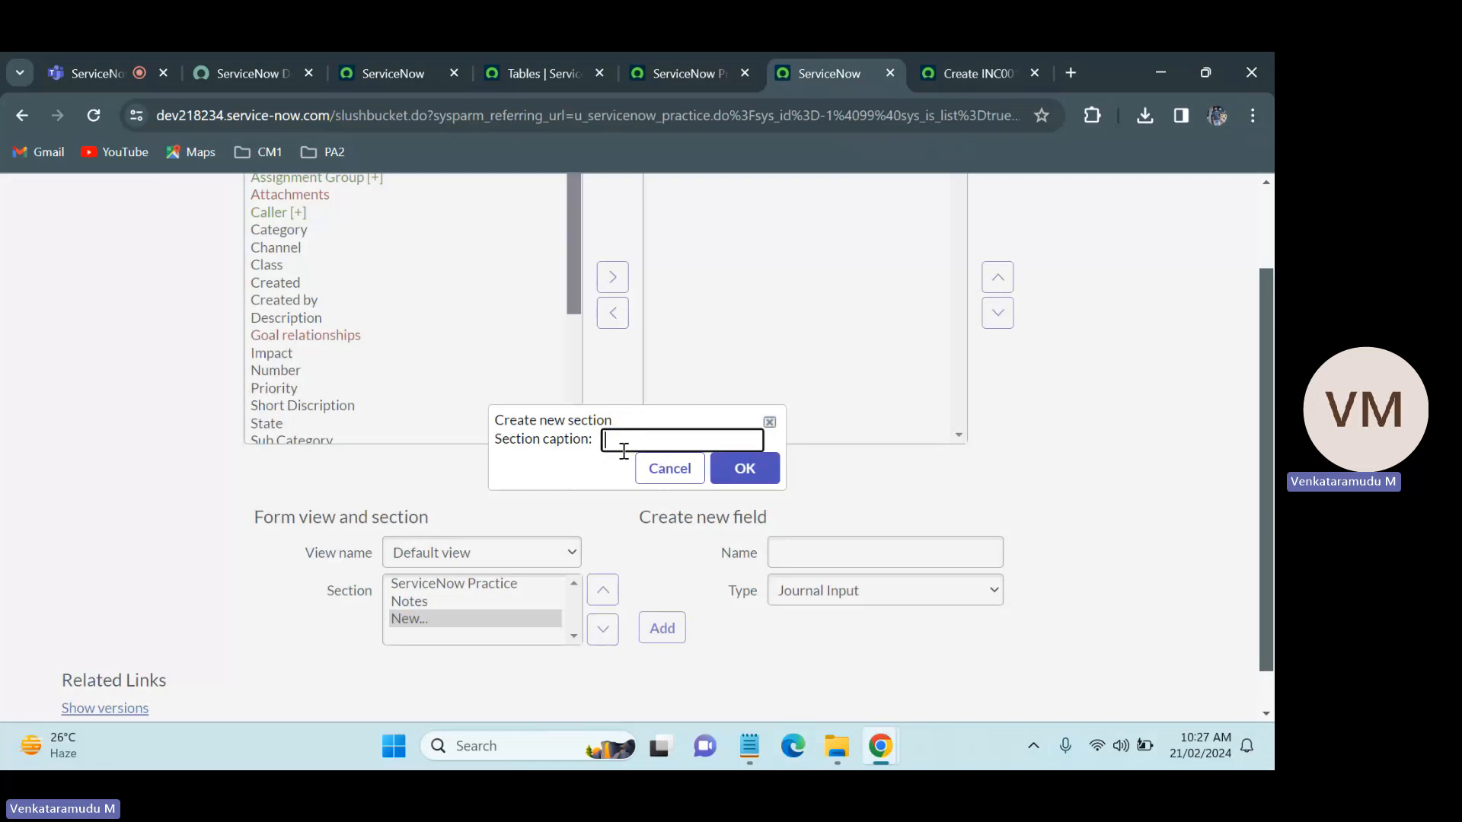
type("Reco")
key("BackSpace")
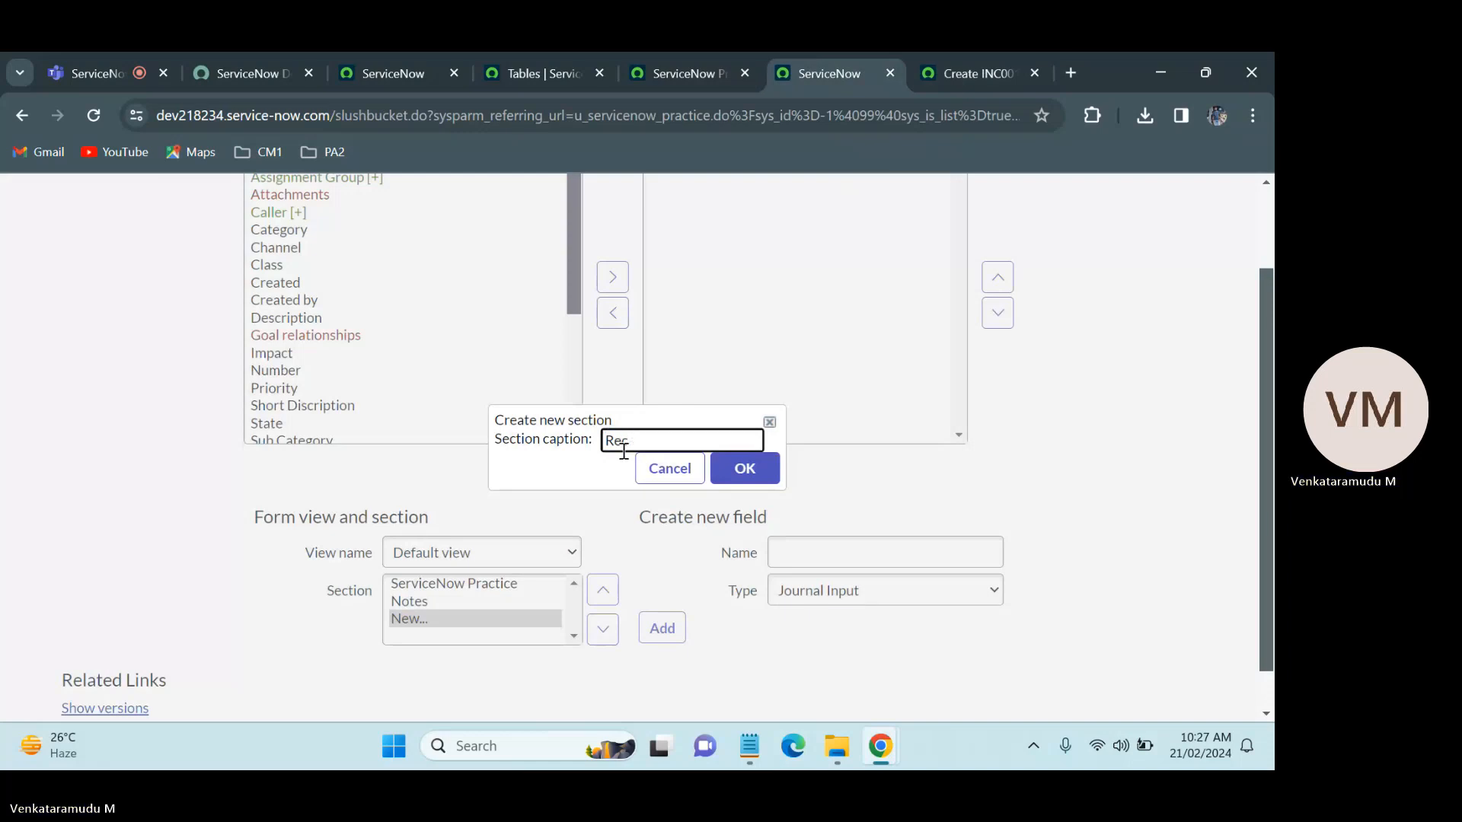
type("ated Recor")
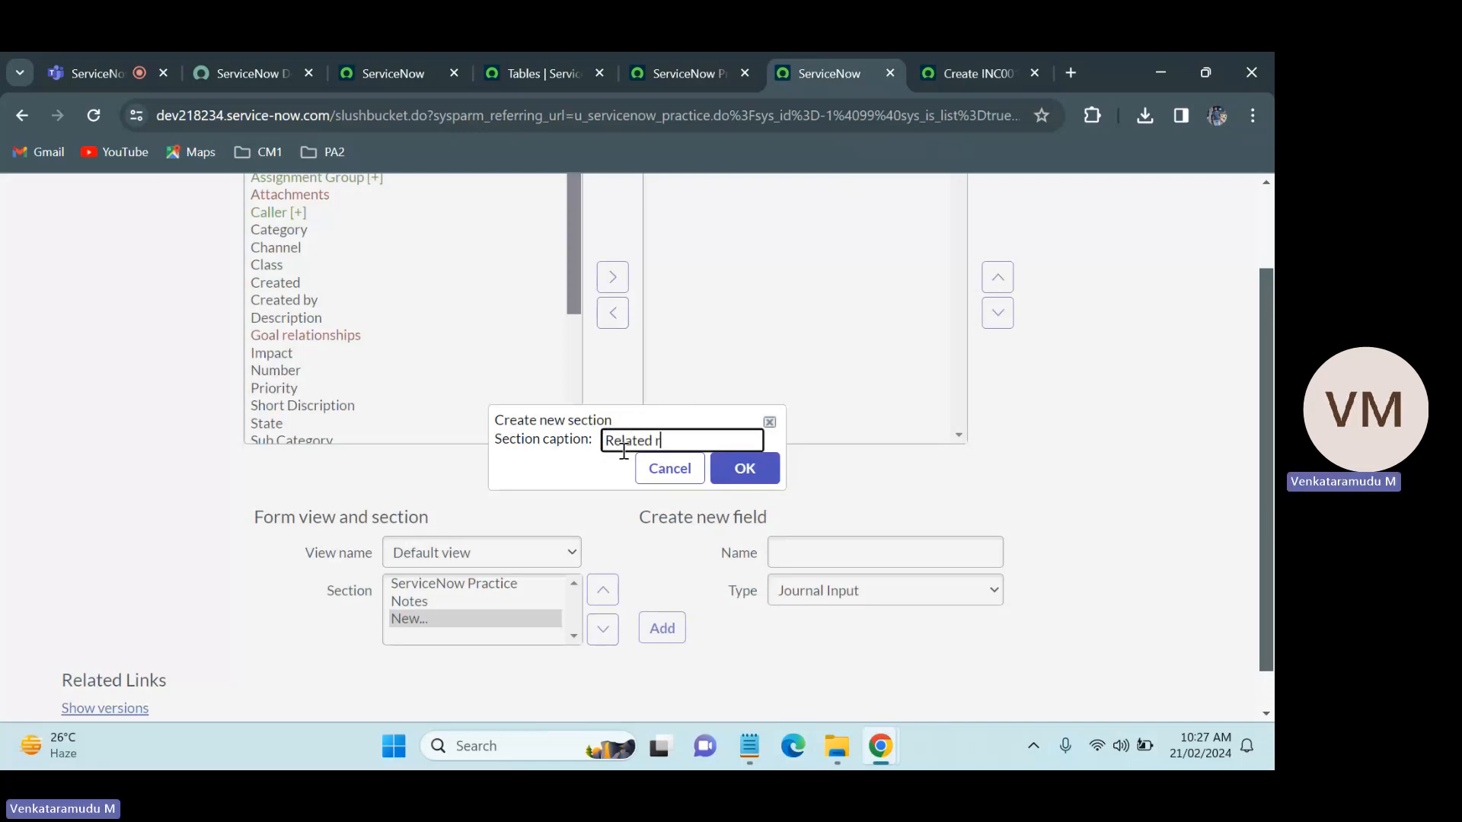
key("BackSpace")
type("Records")
left_click(744, 467)
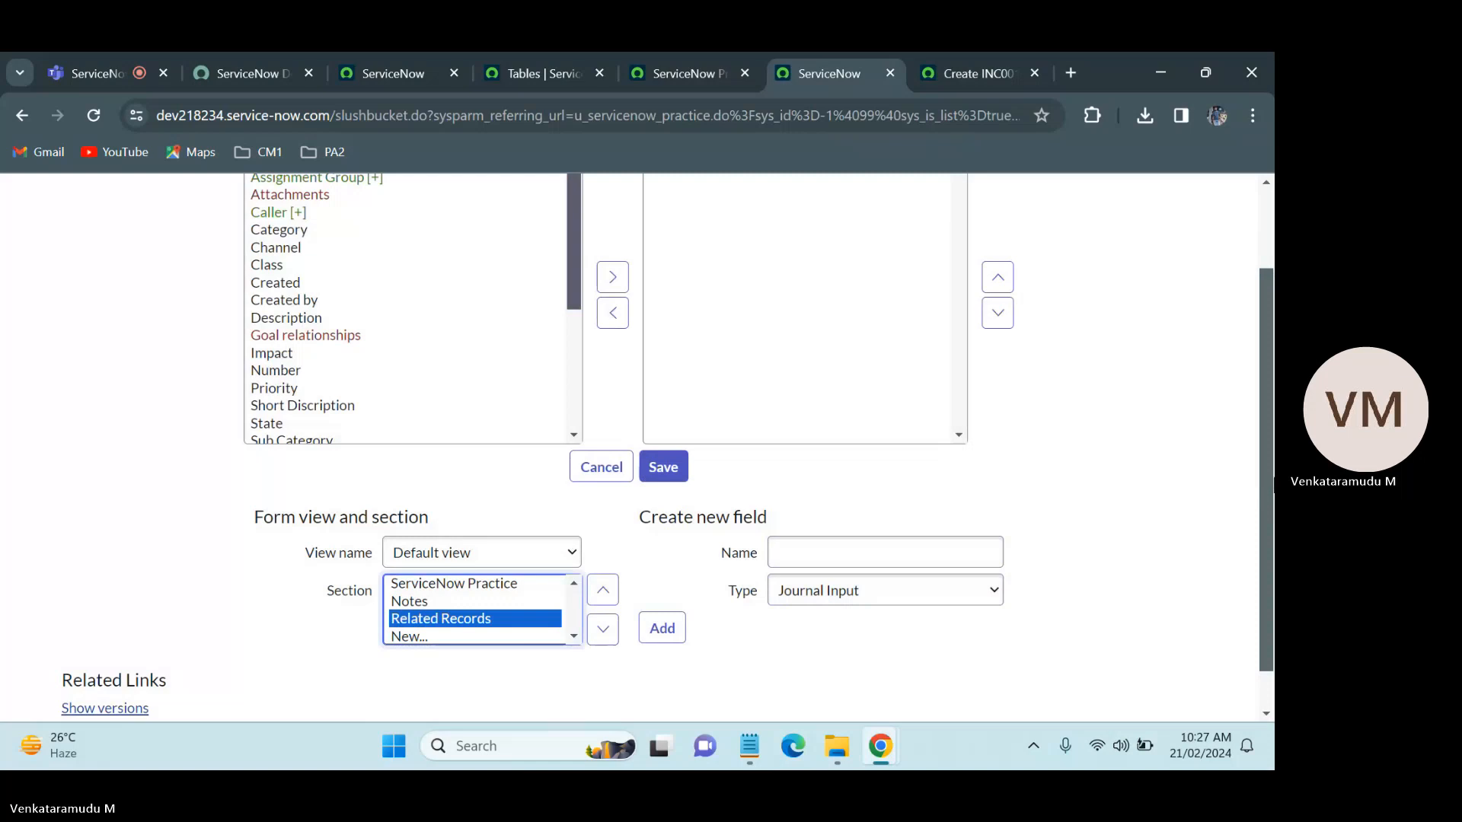
Step: Review the Related Records fields on the Incident form and return to the ServiceNow Practice form configuration
scroll(636, 448, "down", 1)
scroll(636, 448, "up", 2)
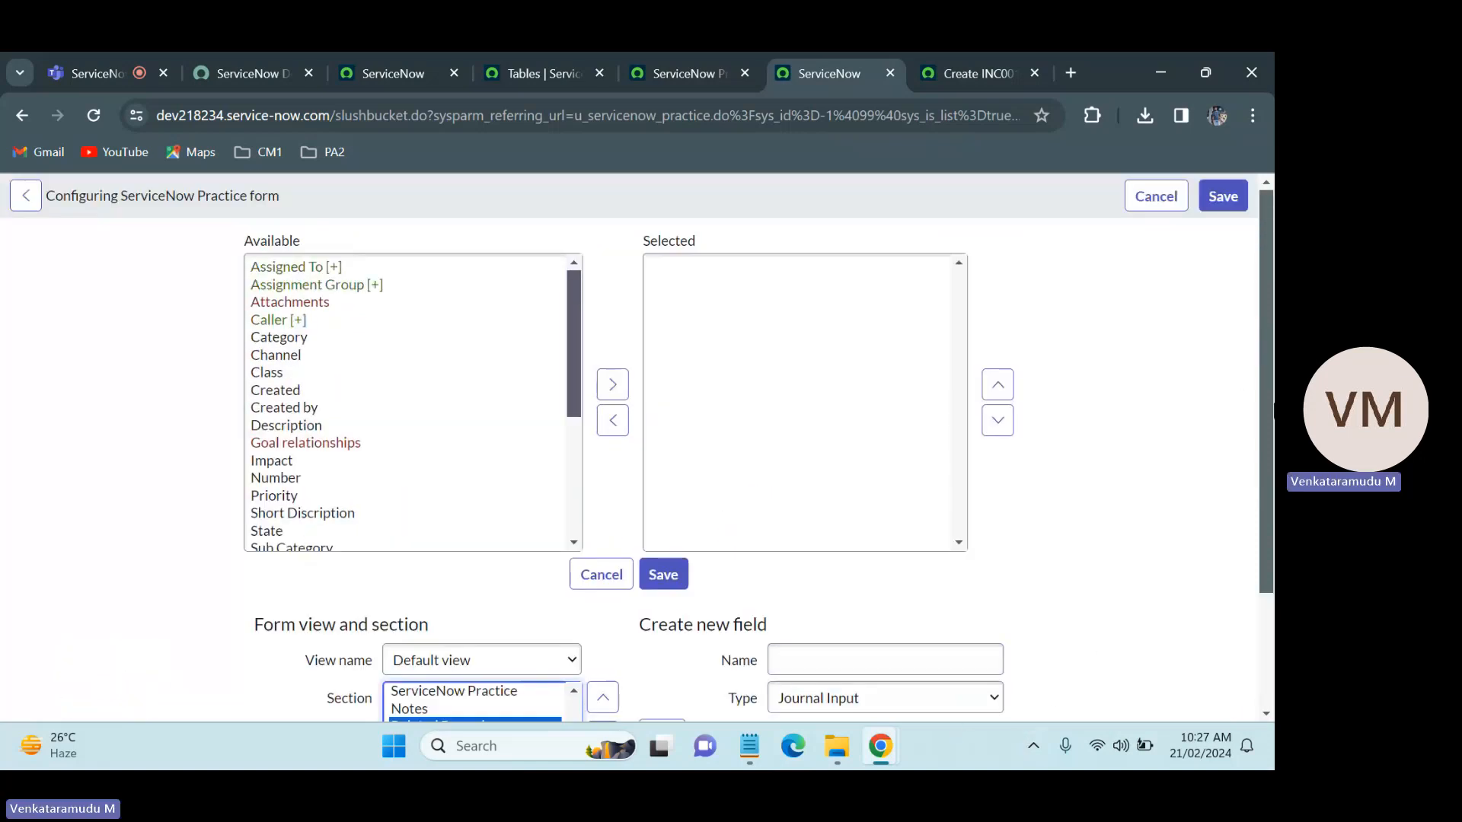
scroll(883, 659, "down", 2)
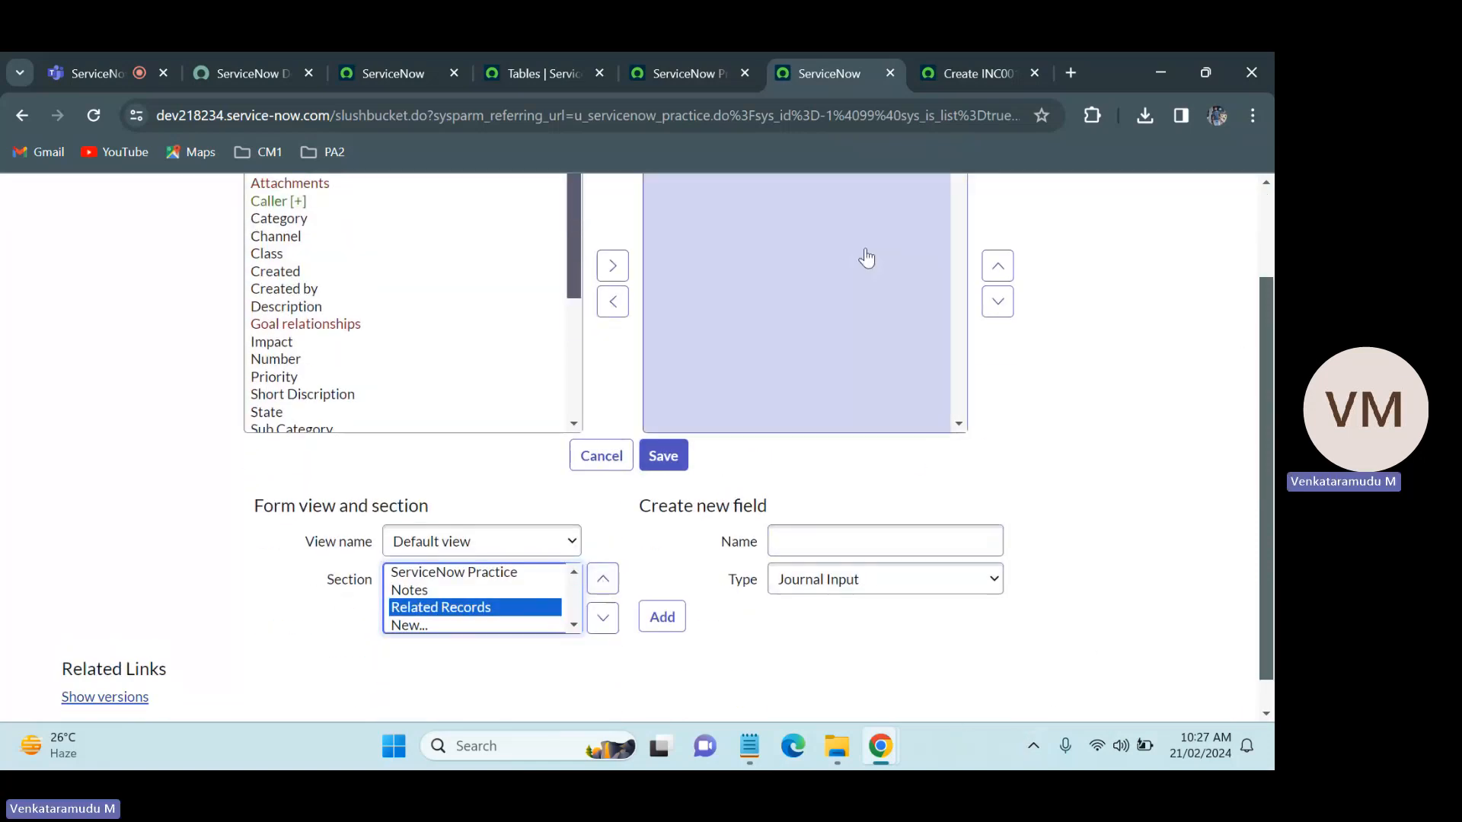
left_click(989, 70)
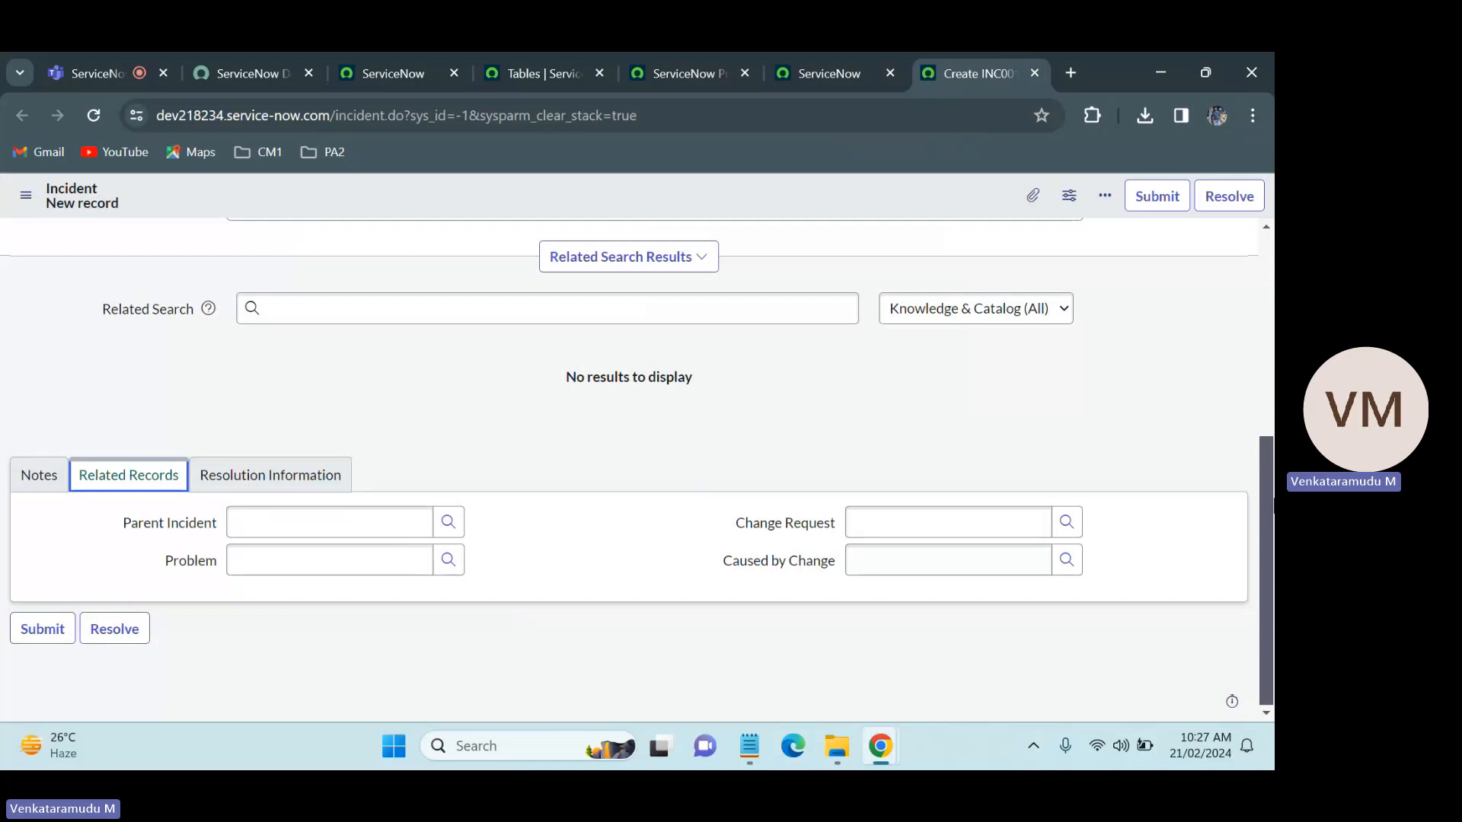
left_click_drag(1272, 495, 1272, 282)
left_click(807, 71)
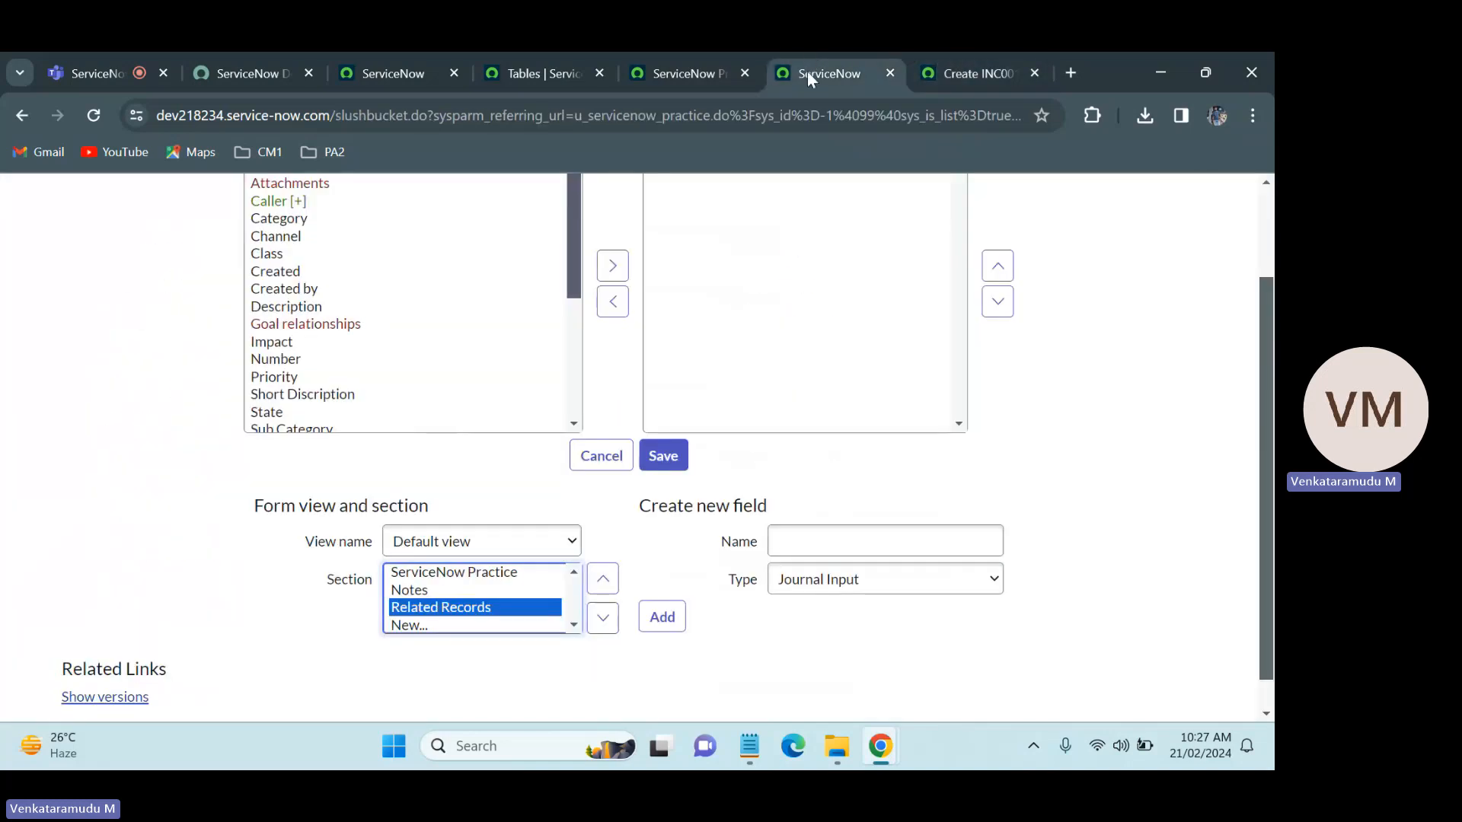
left_click_drag(1272, 449, 1273, 522)
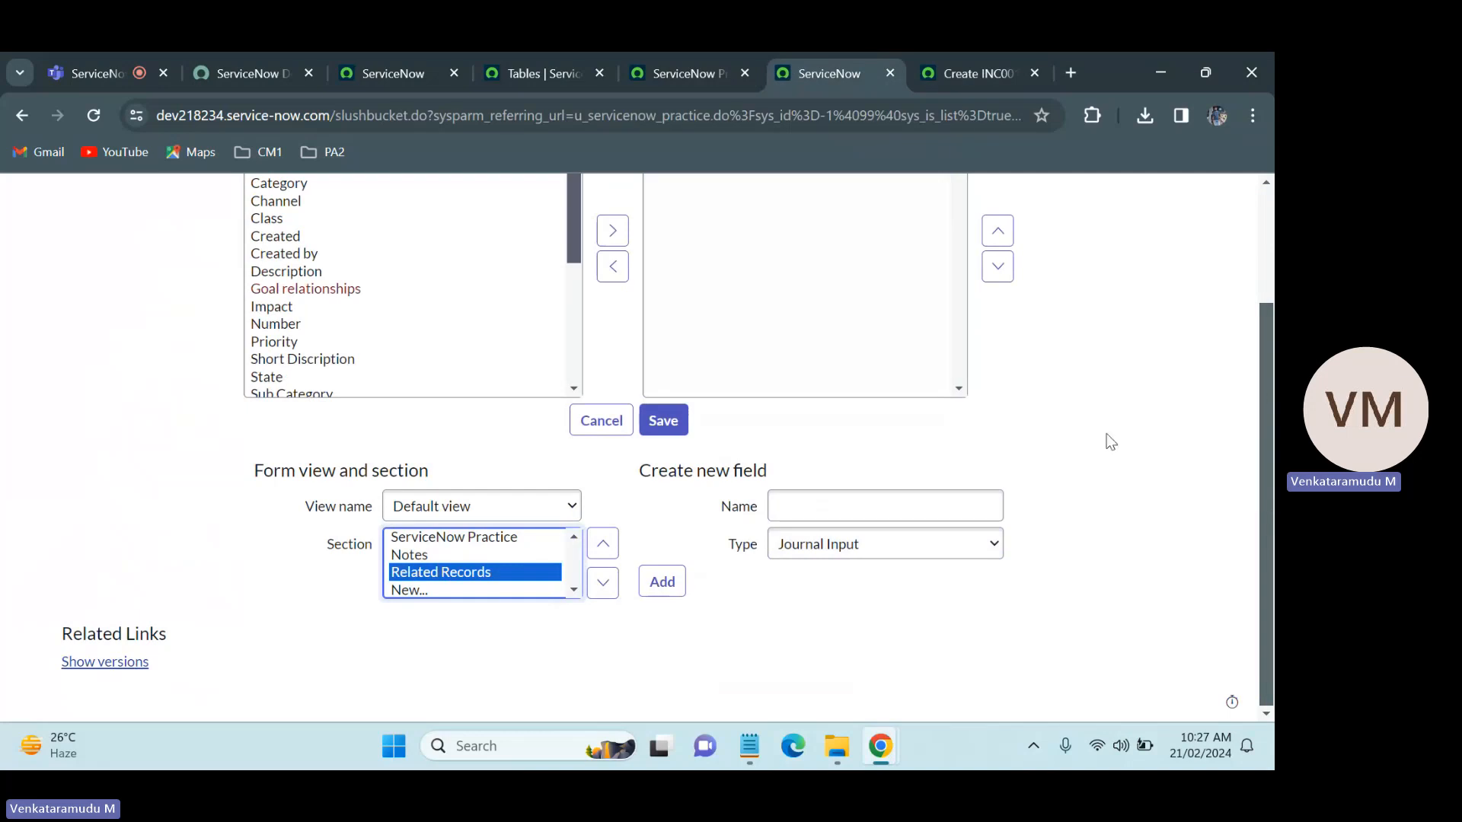
Step: Examine the Parent Incident lookup list in the Incident form's Related Records section, close it, and view the Resolution Information fields
left_click(970, 59)
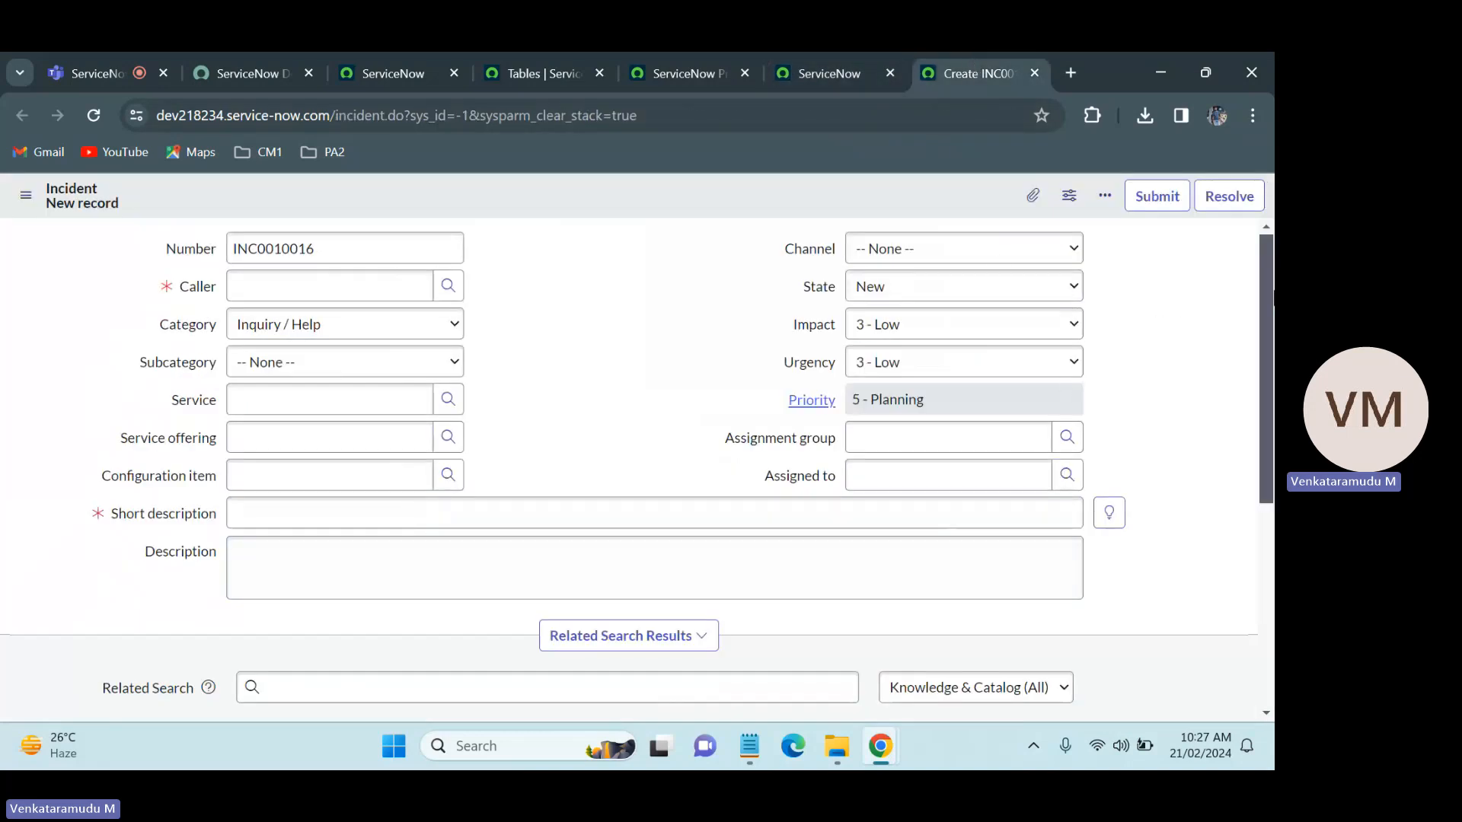
scroll(913, 412, "down", 3)
scroll(1271, 464, "down", 2)
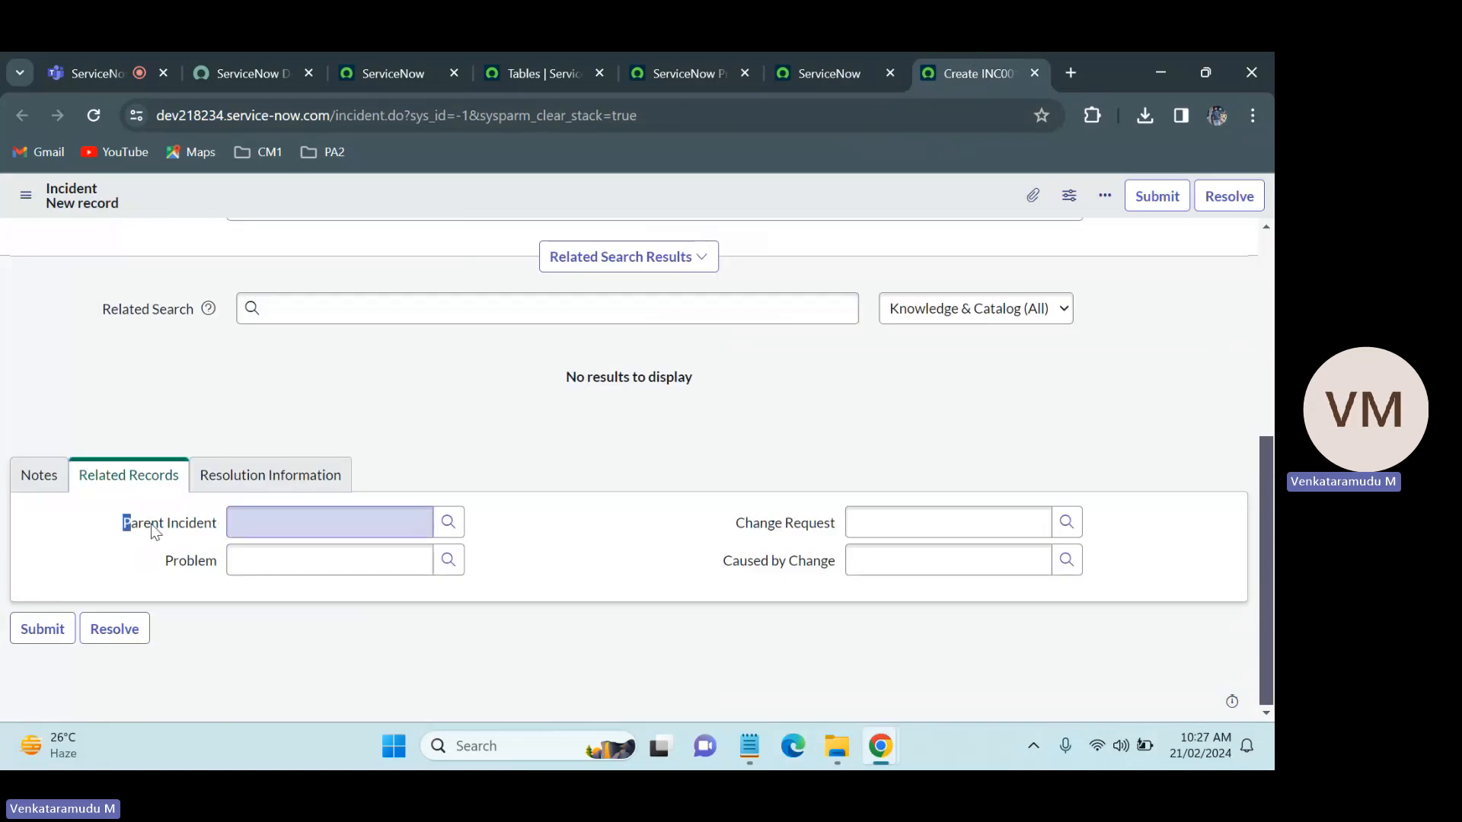
left_click_drag(129, 522, 415, 532)
left_click(415, 533)
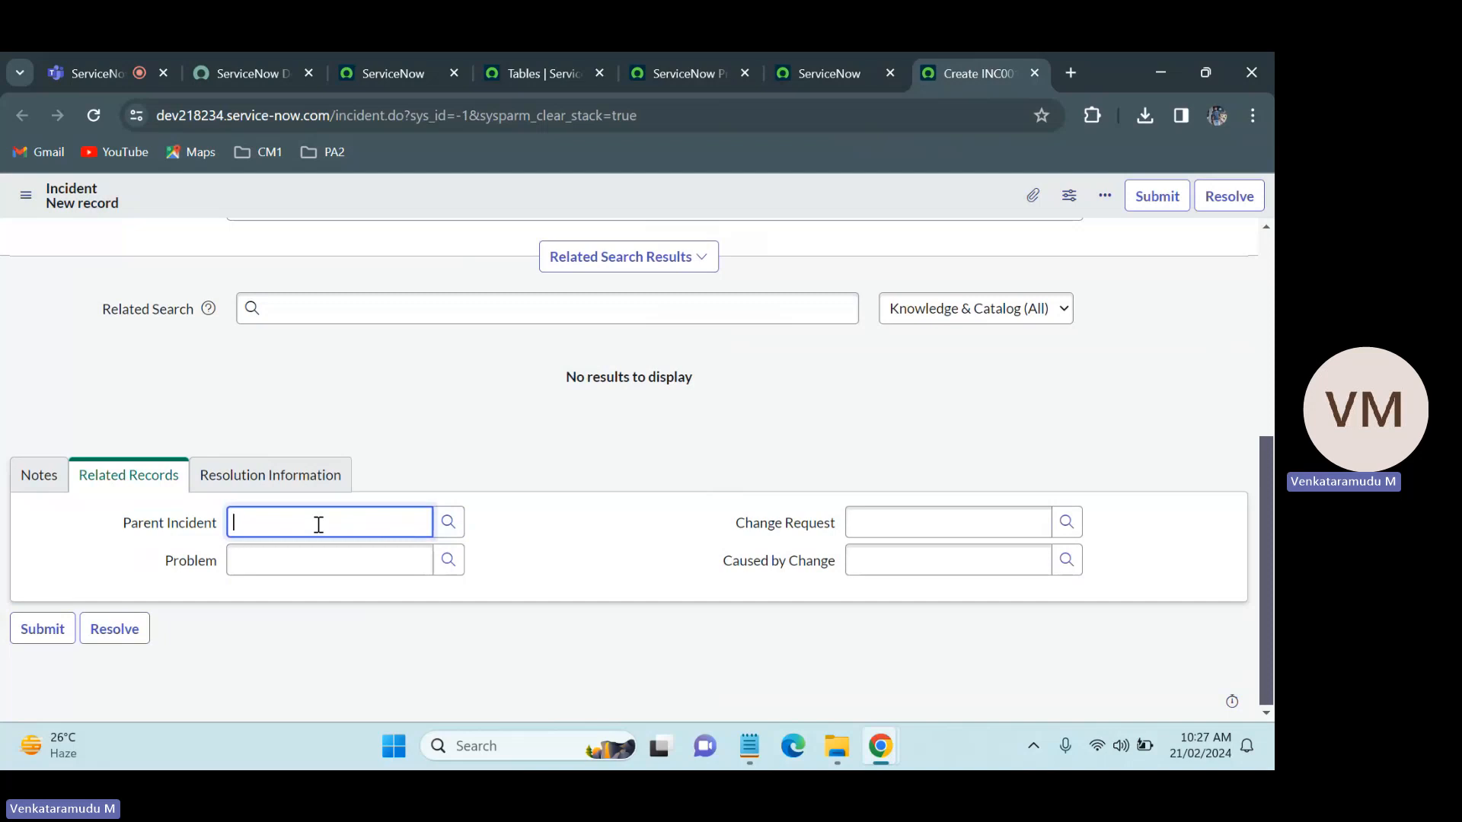
left_click(452, 522)
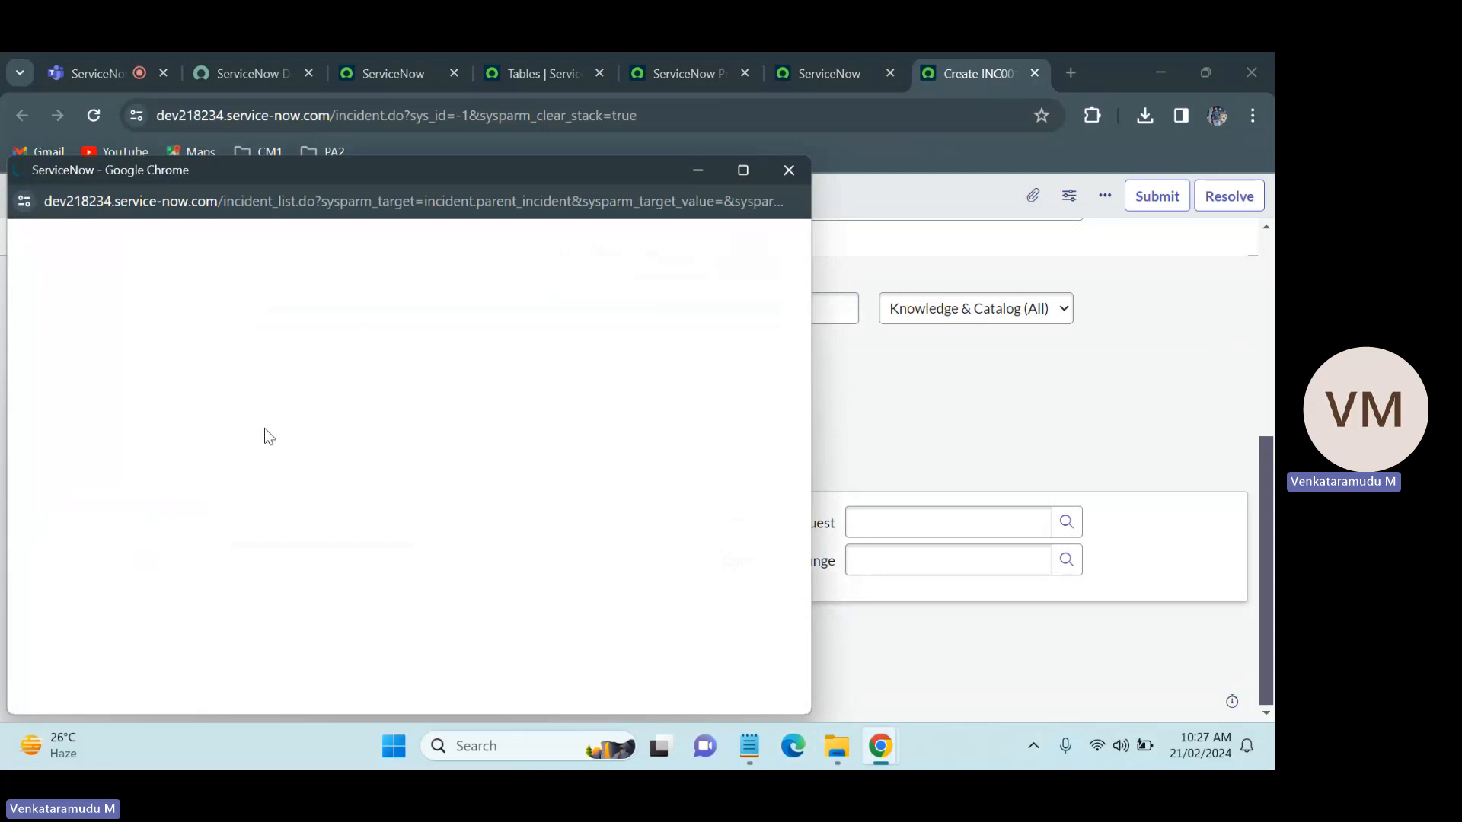
double_click(245, 198)
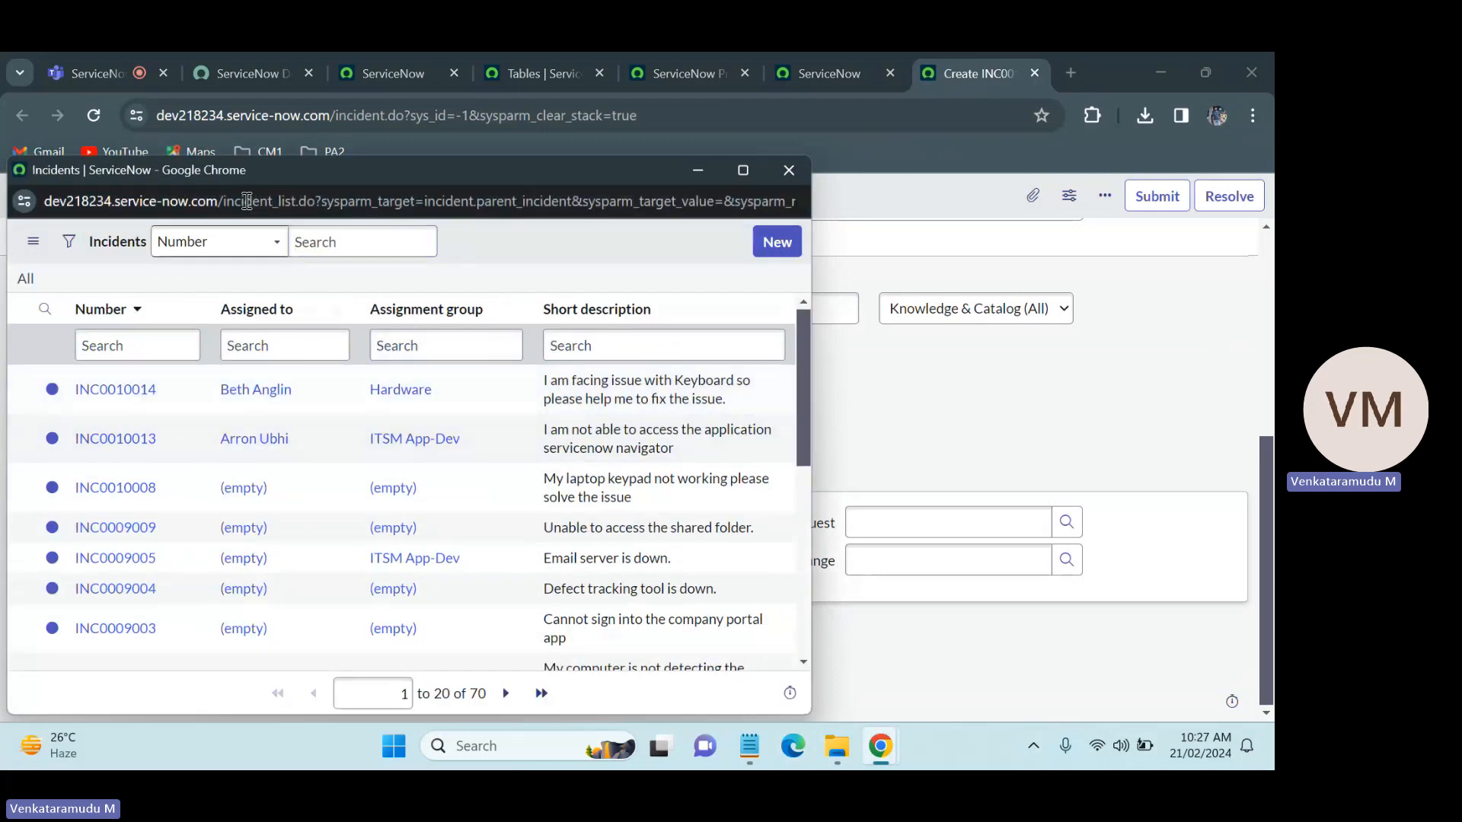
left_click(788, 169)
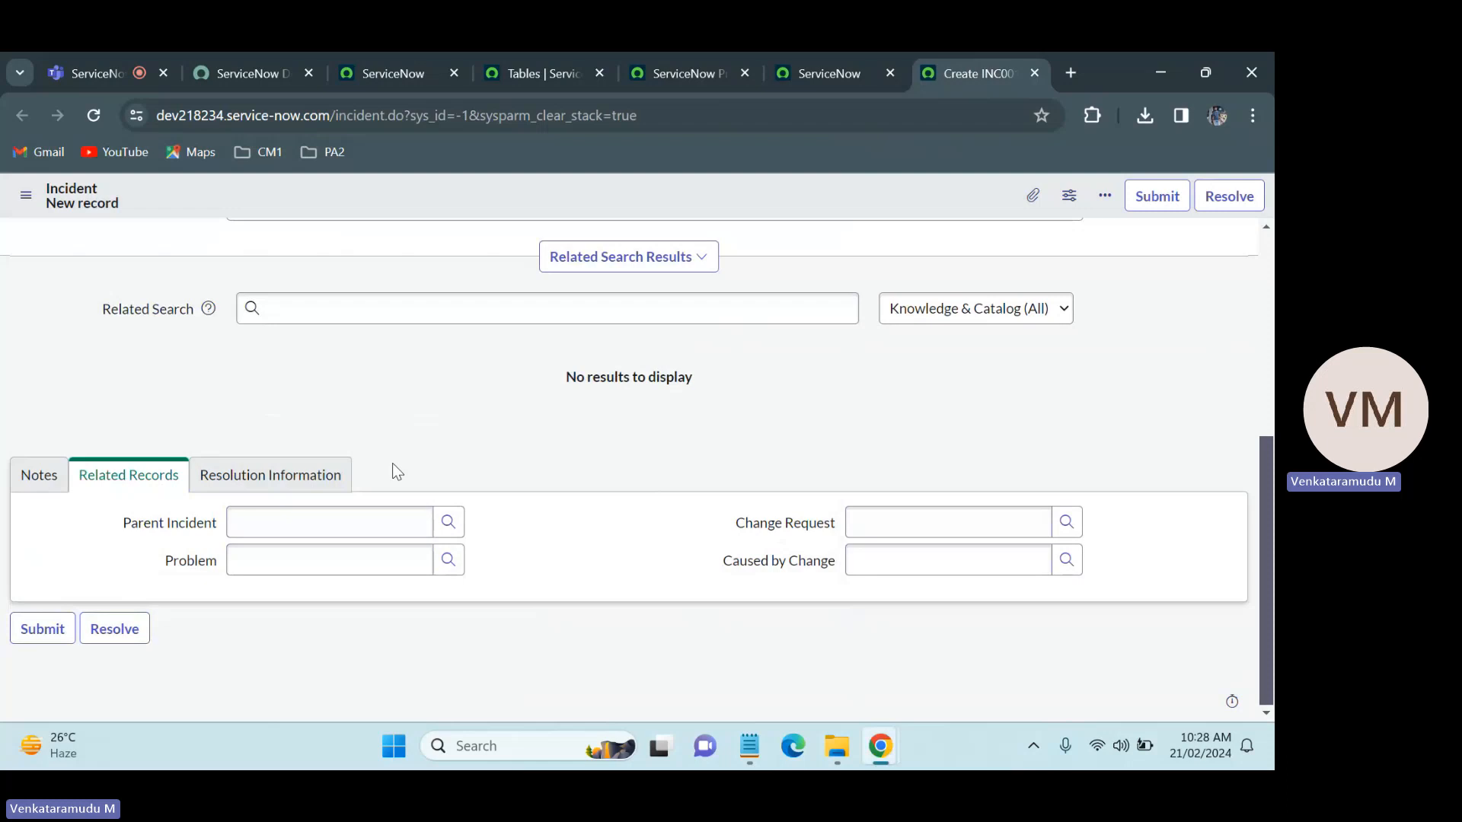
left_click(295, 473)
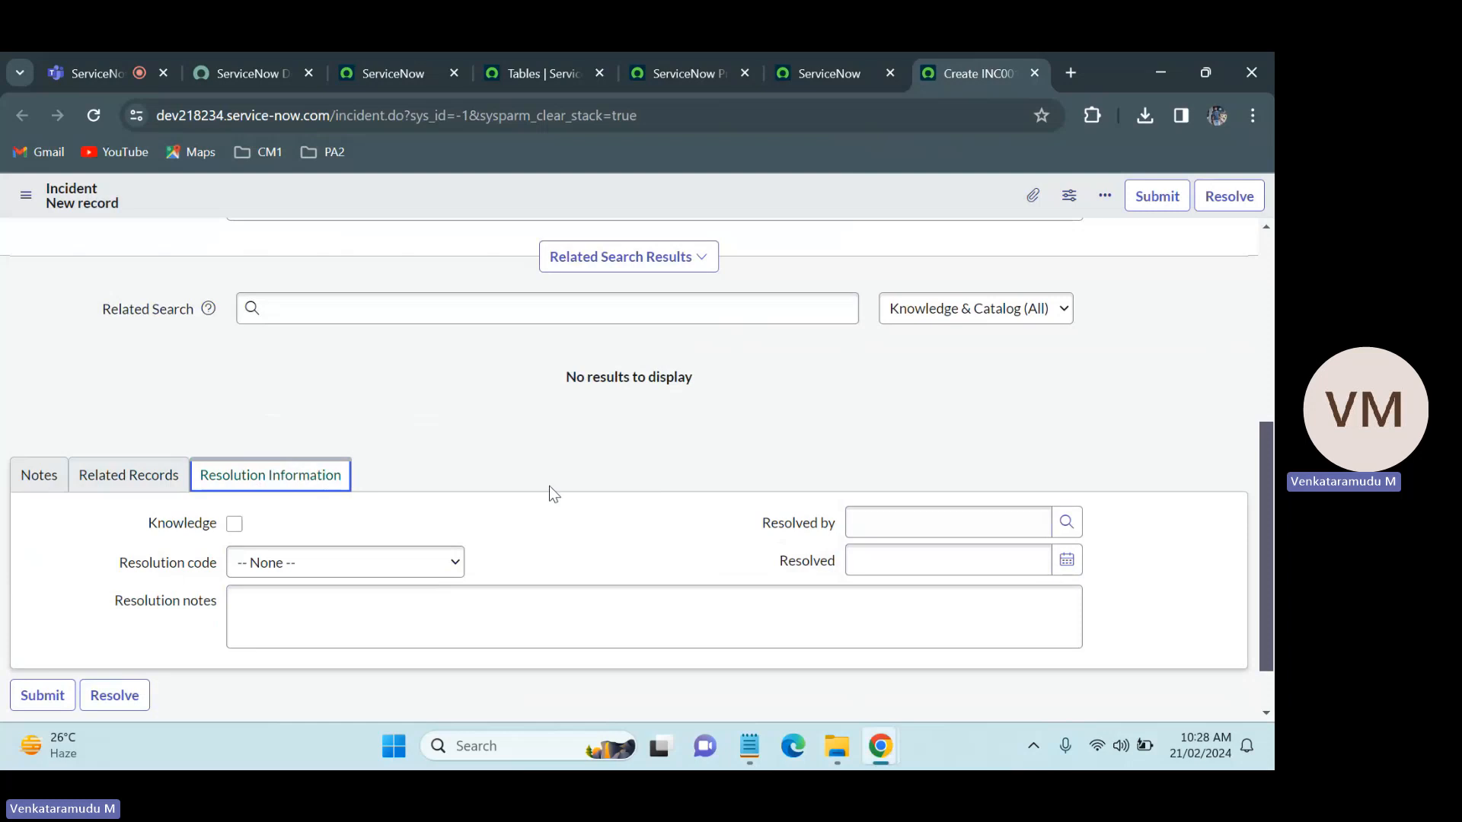
Step: Compare the empty Related Records section in the ServiceNow Practice form configuration with the Related Records section on the Incident form
left_click(845, 55)
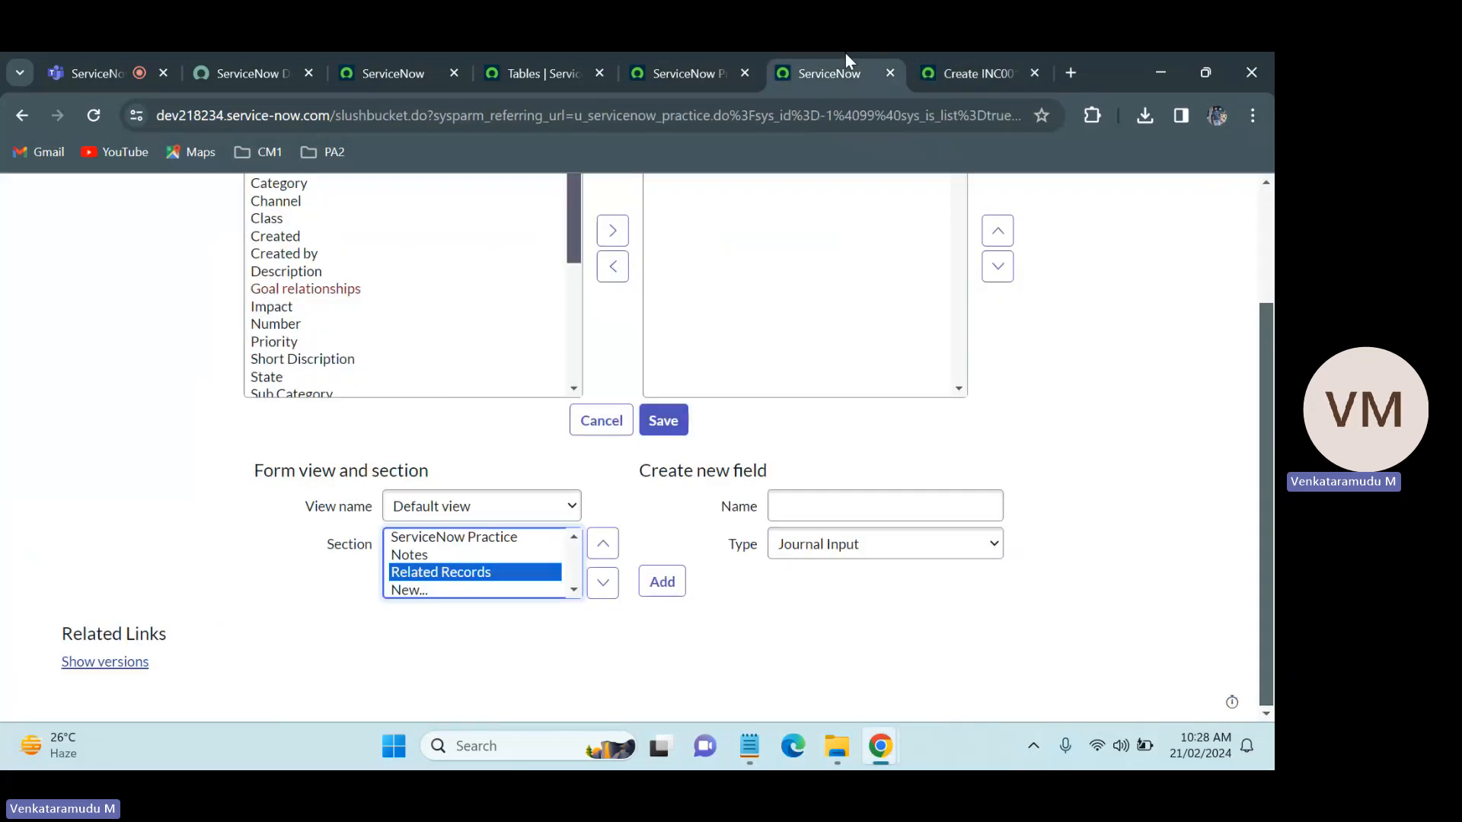
left_click(1097, 419)
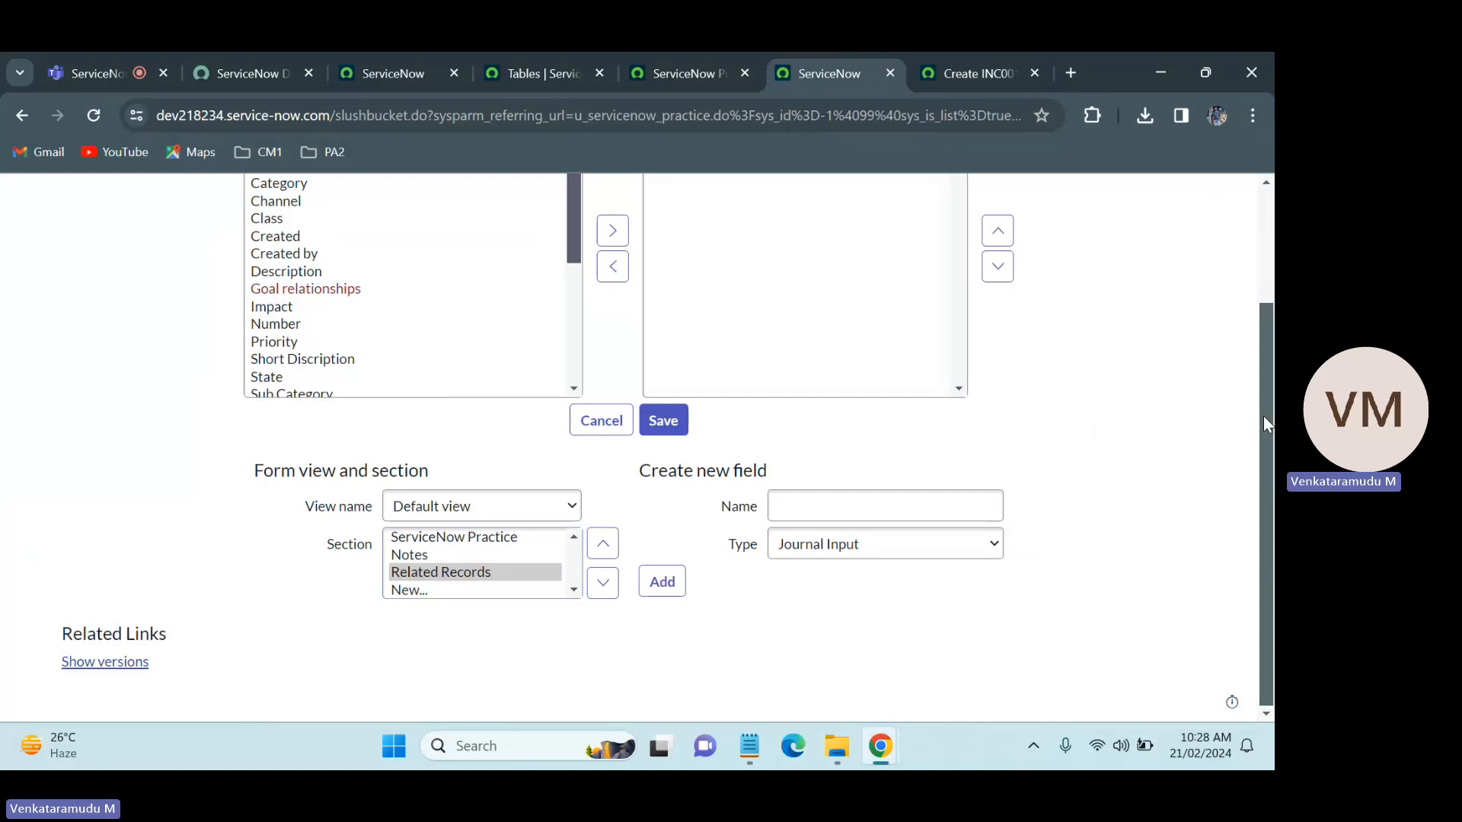
scroll(1263, 416, "up", 1)
left_click(906, 549)
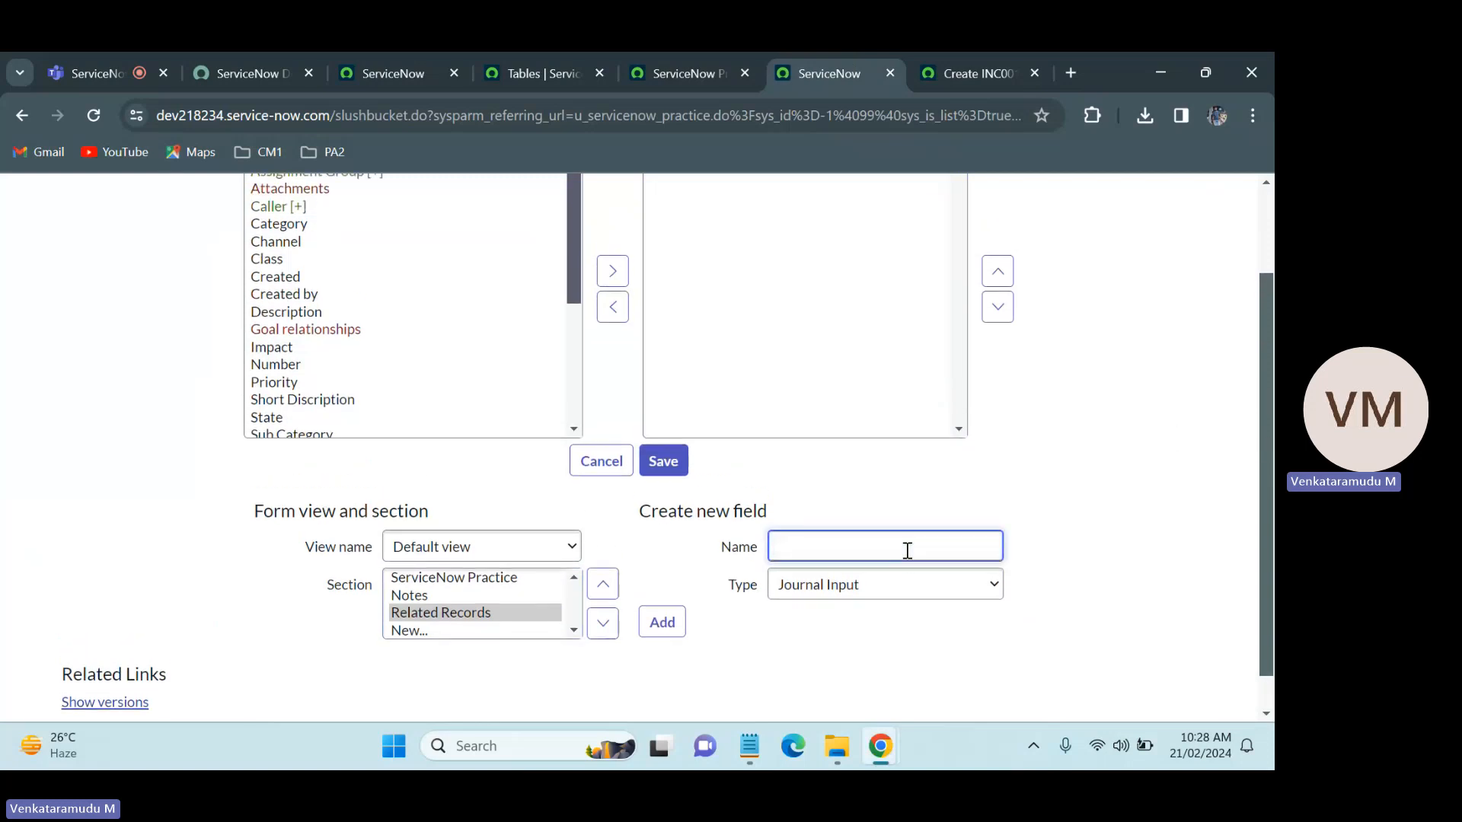
scroll(1272, 437, "up", 3)
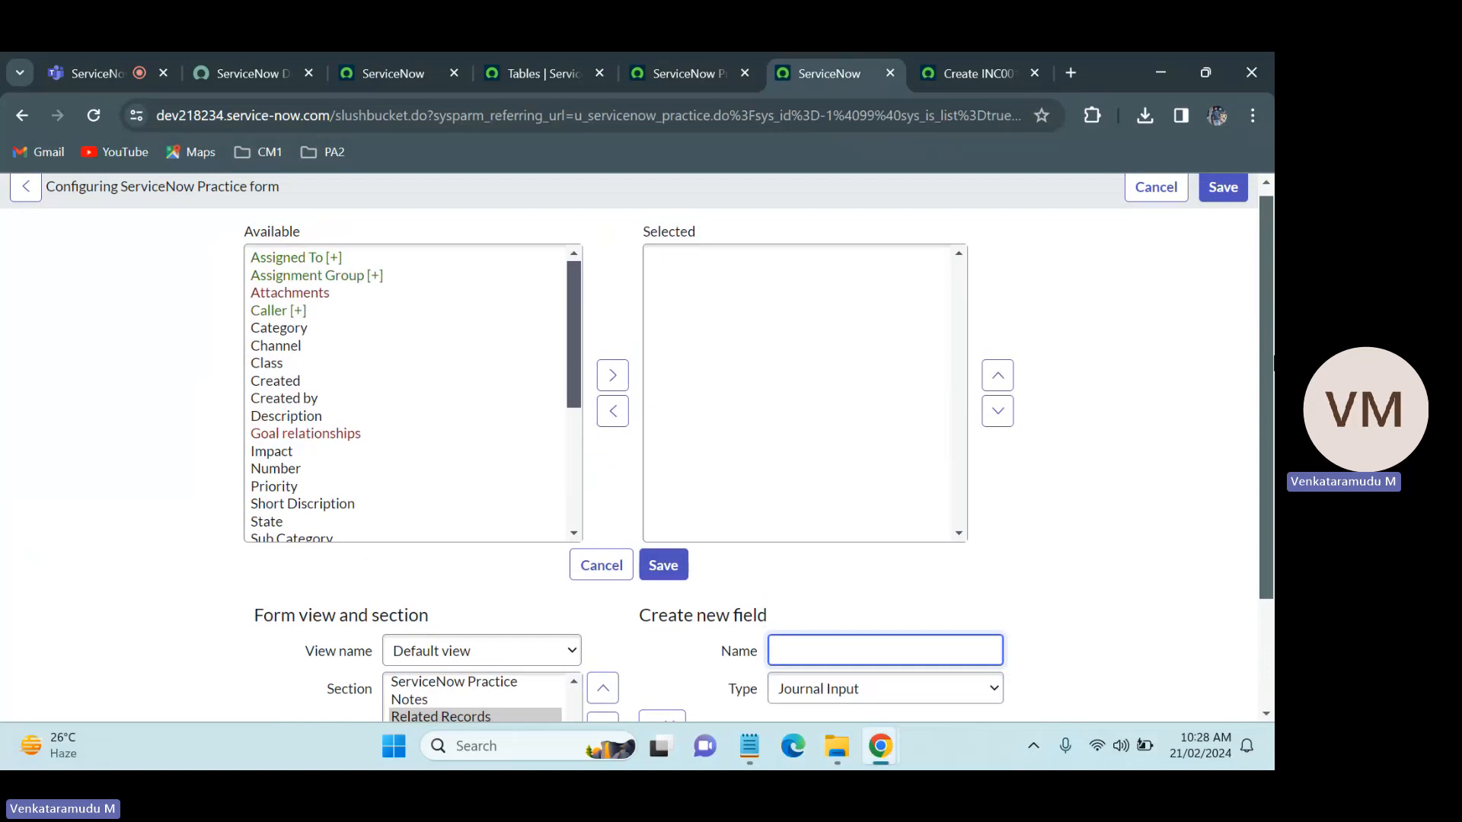
scroll(1272, 358, "down", 3)
scroll(1271, 298, "up", 4)
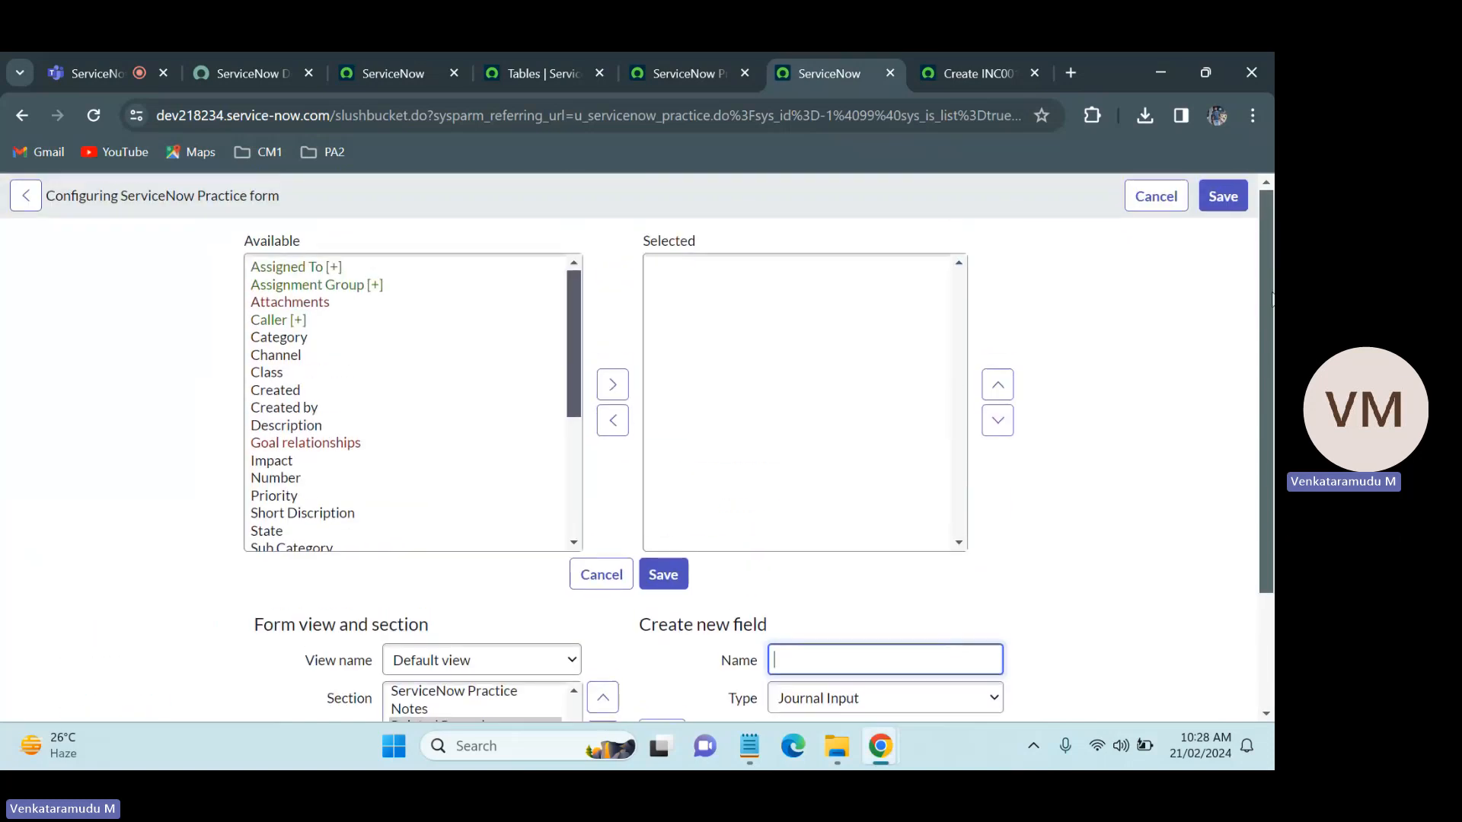
left_click(979, 55)
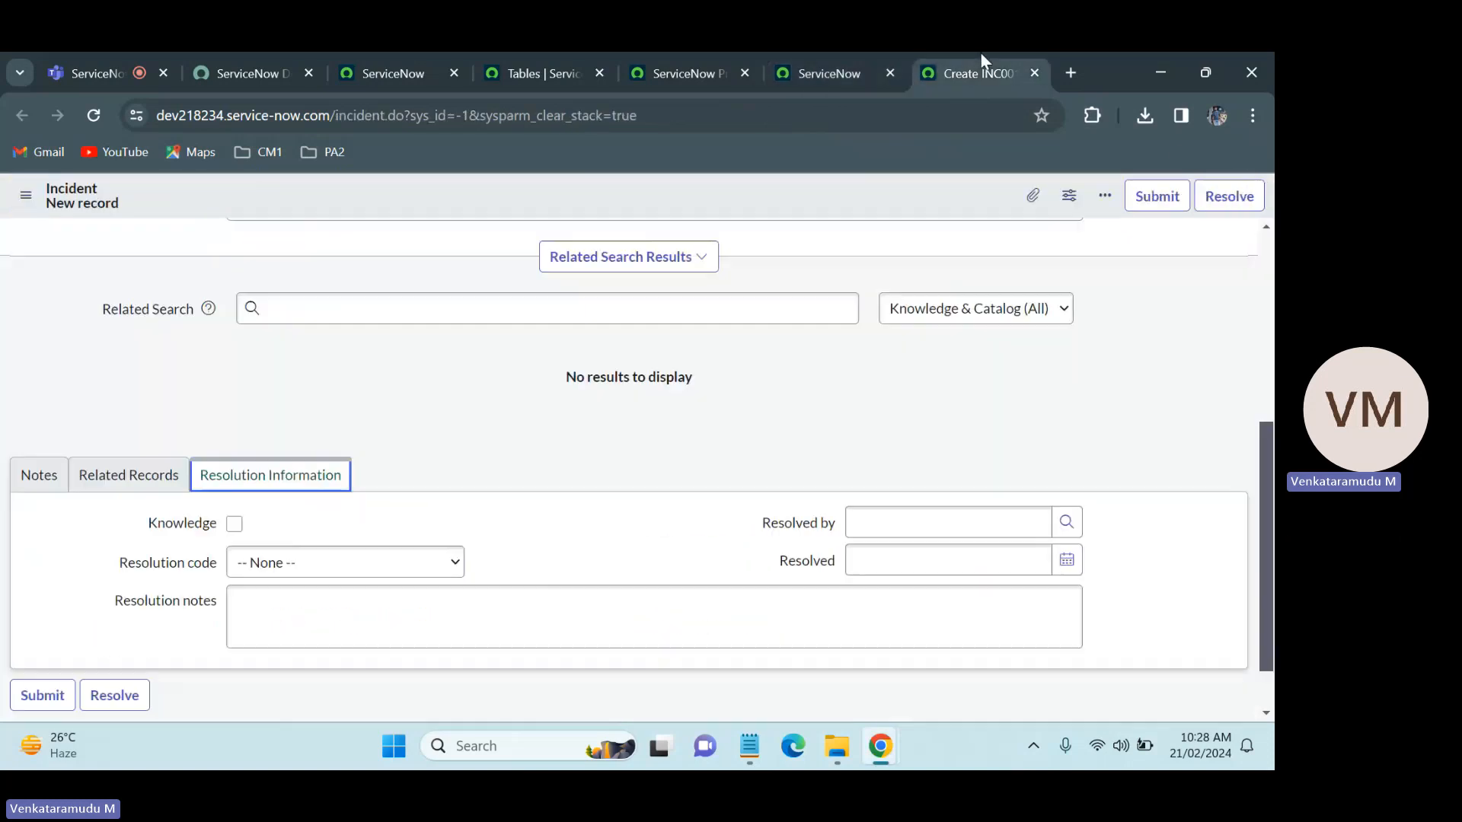
left_click(147, 474)
left_click(804, 53)
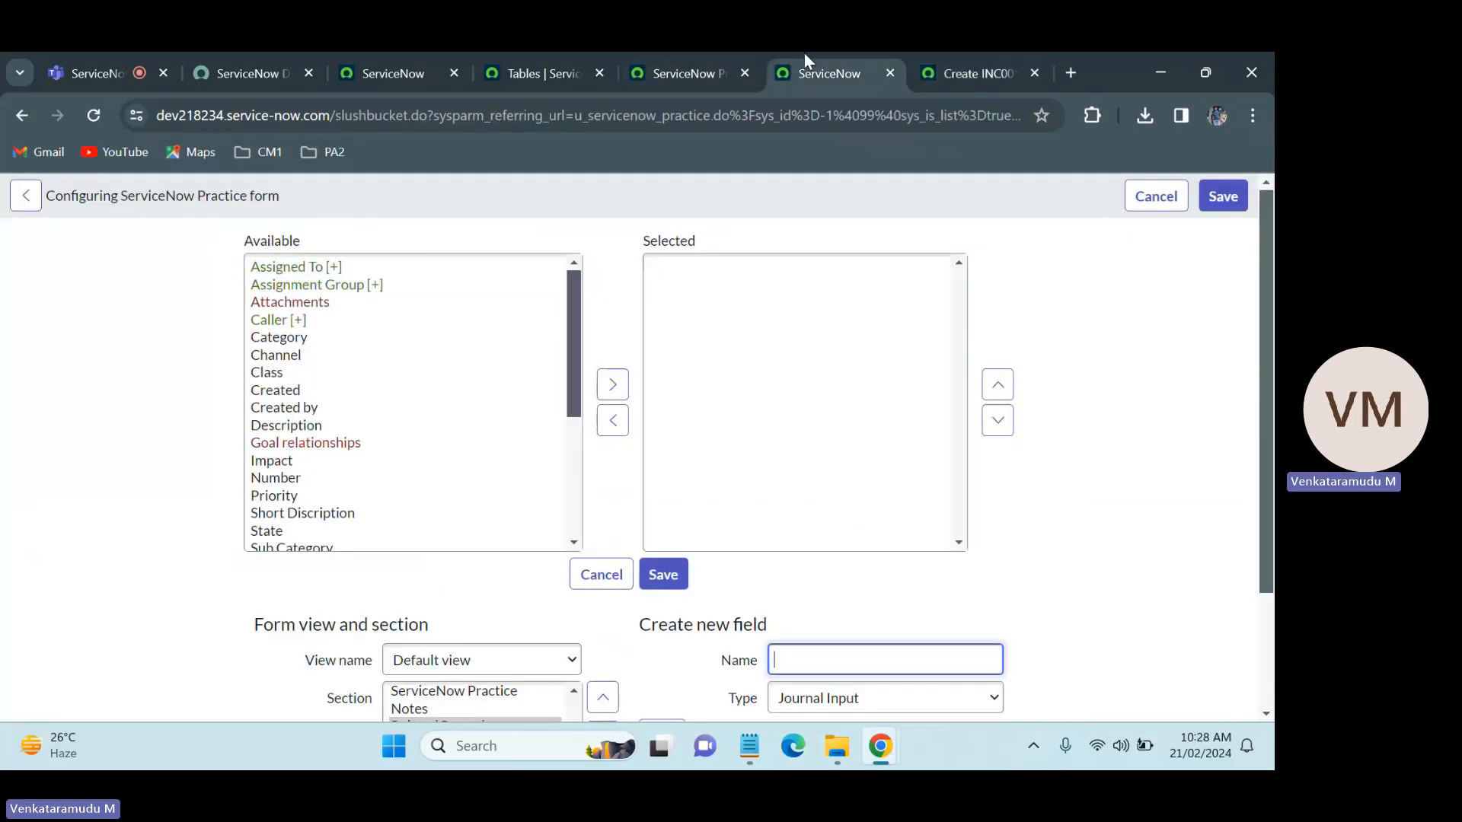
Step: Start a new form section, save the changes to Related Records, and give the new section the caption Resolution Information
scroll(1189, 497, "down", 3)
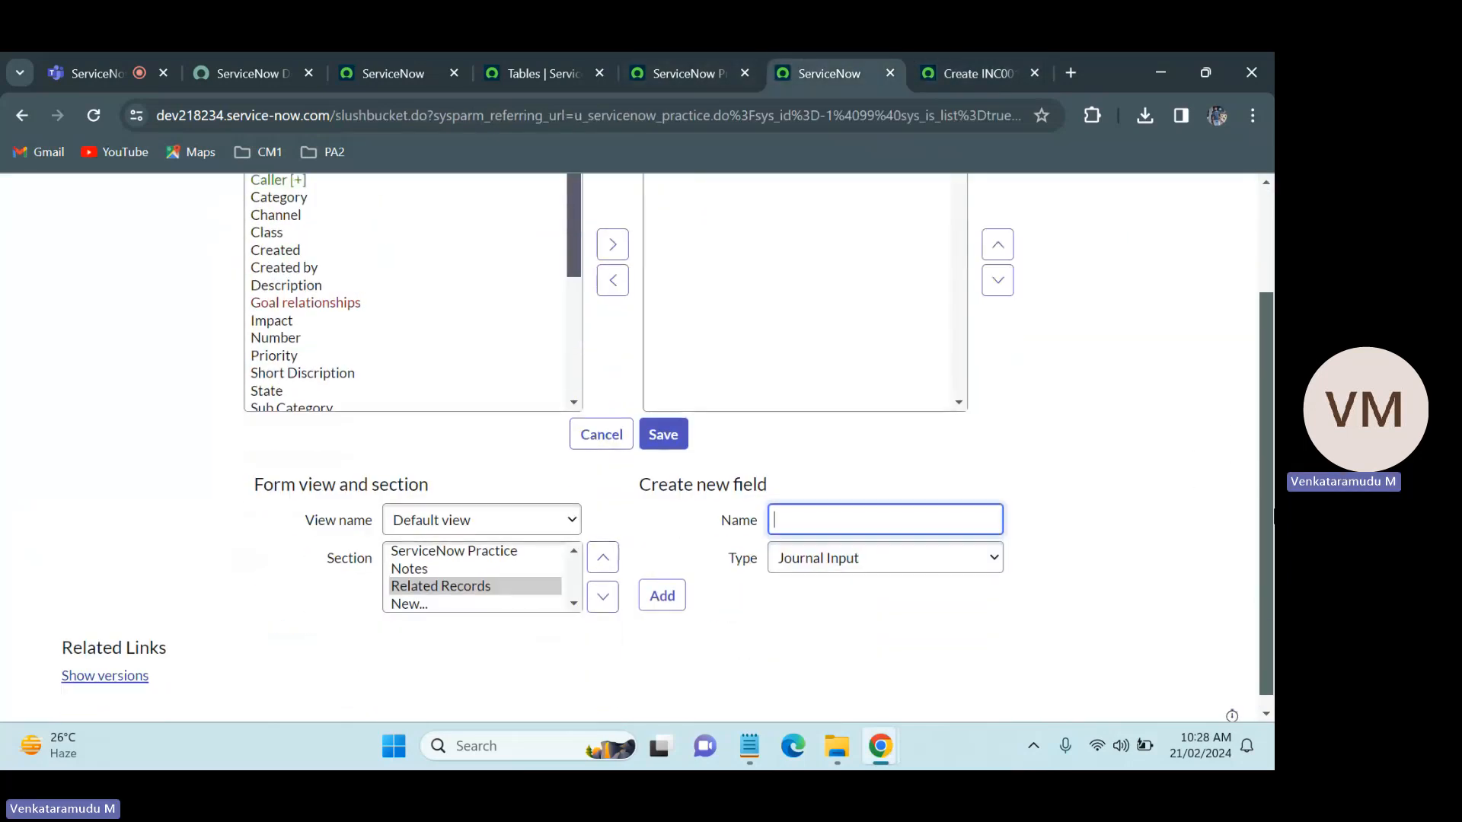
left_click(438, 603)
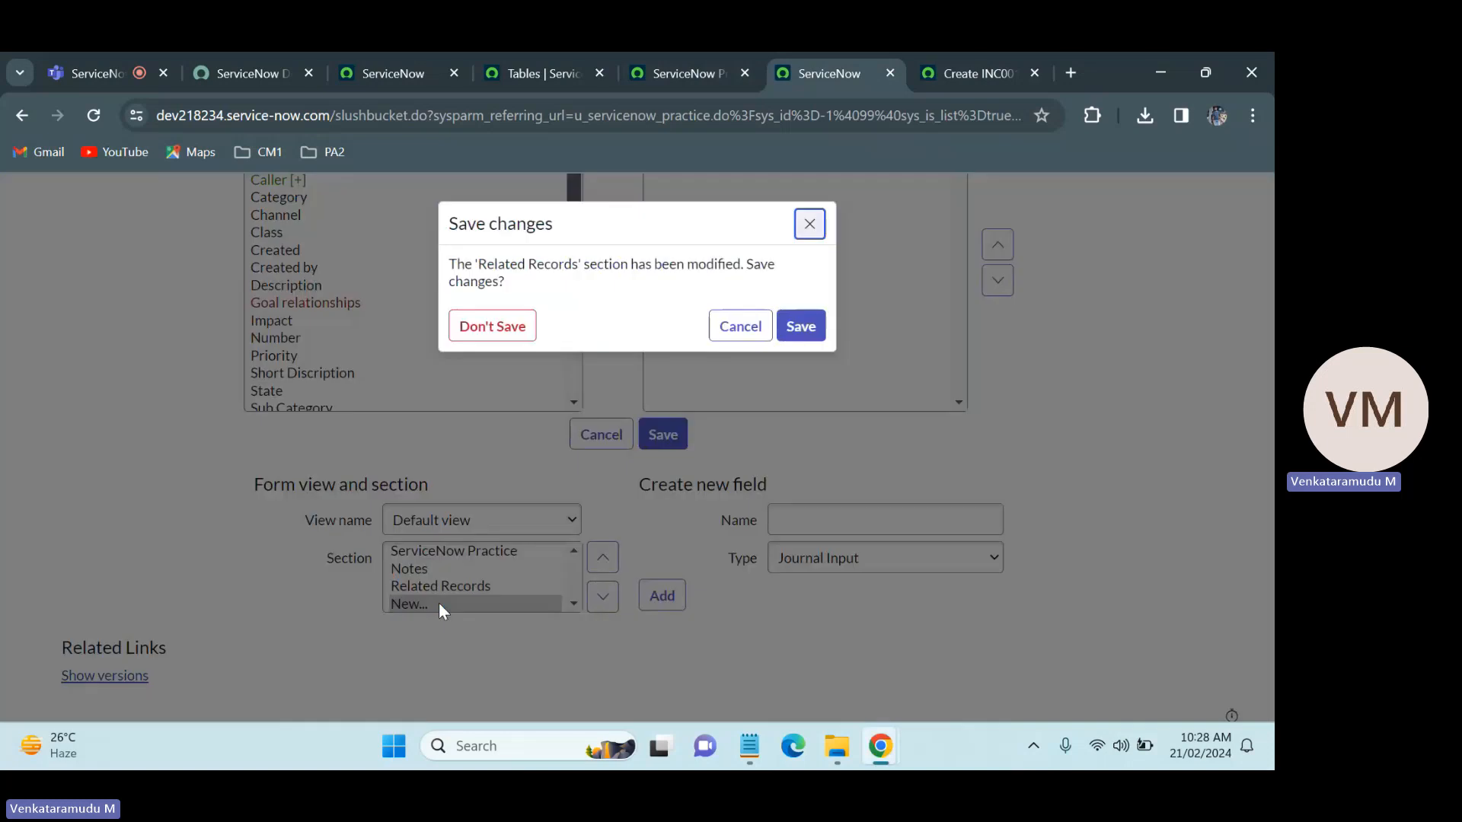
left_click(800, 326)
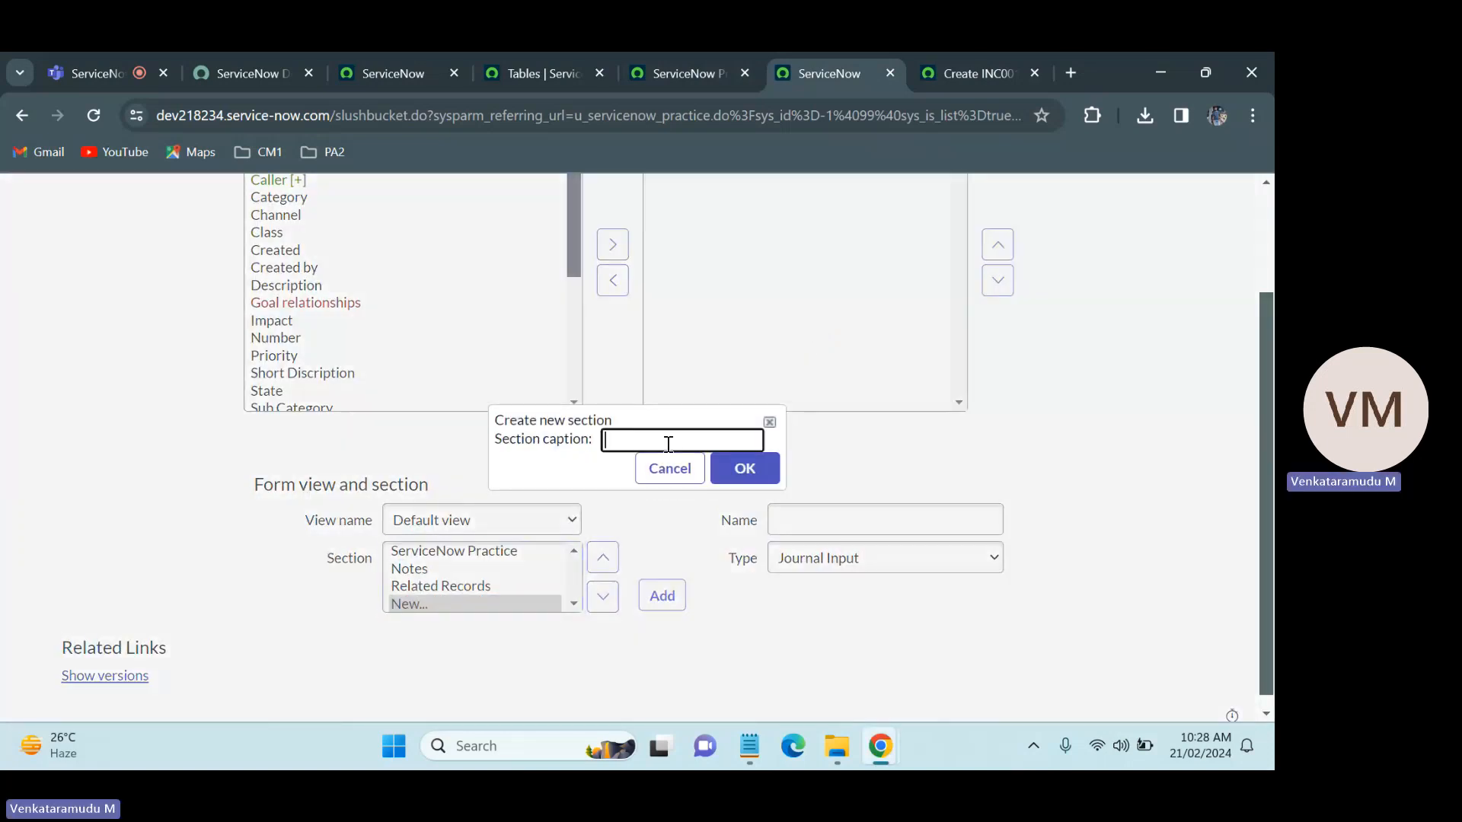
type("Res")
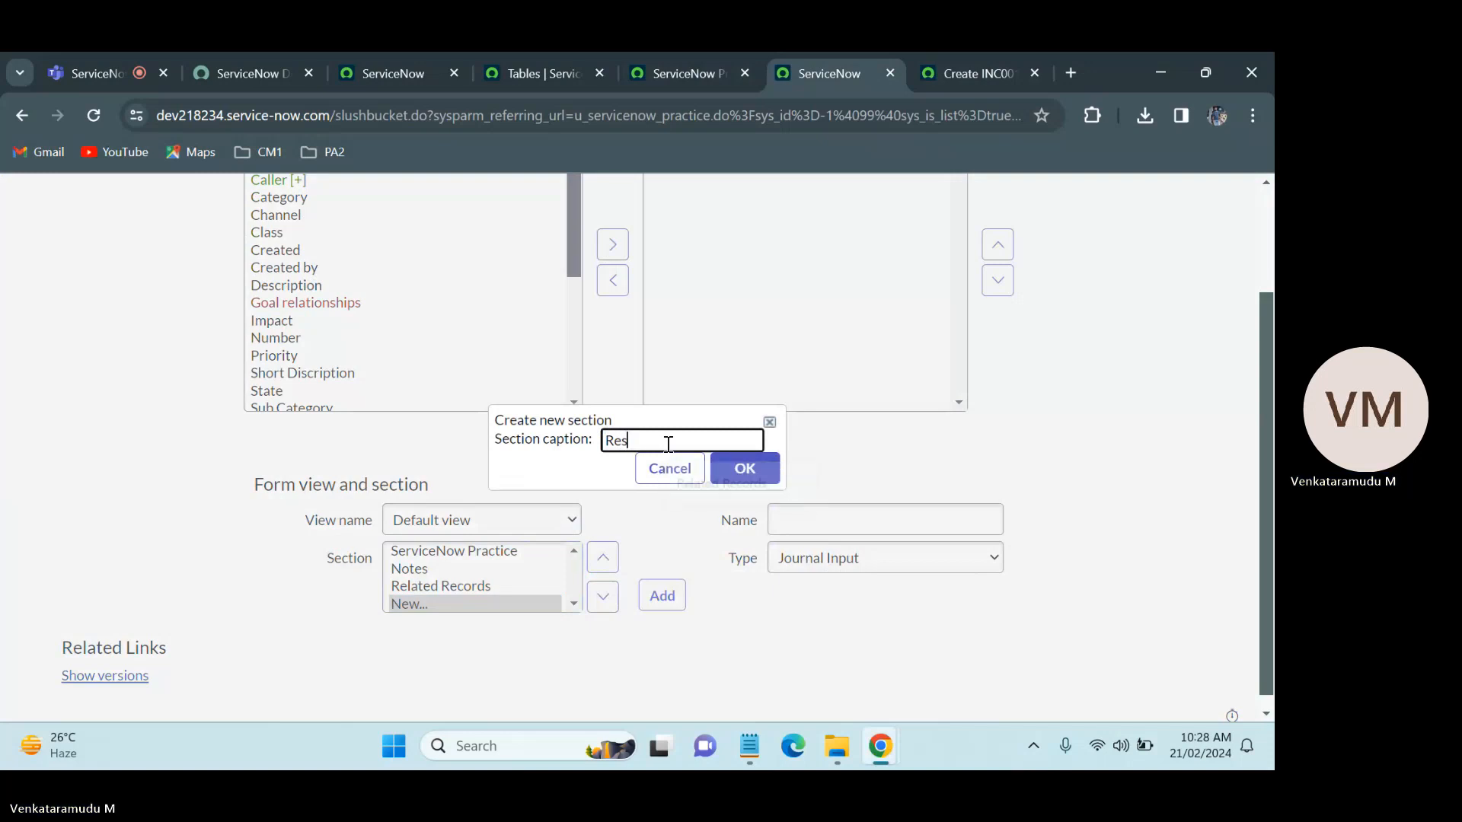
type("olution I")
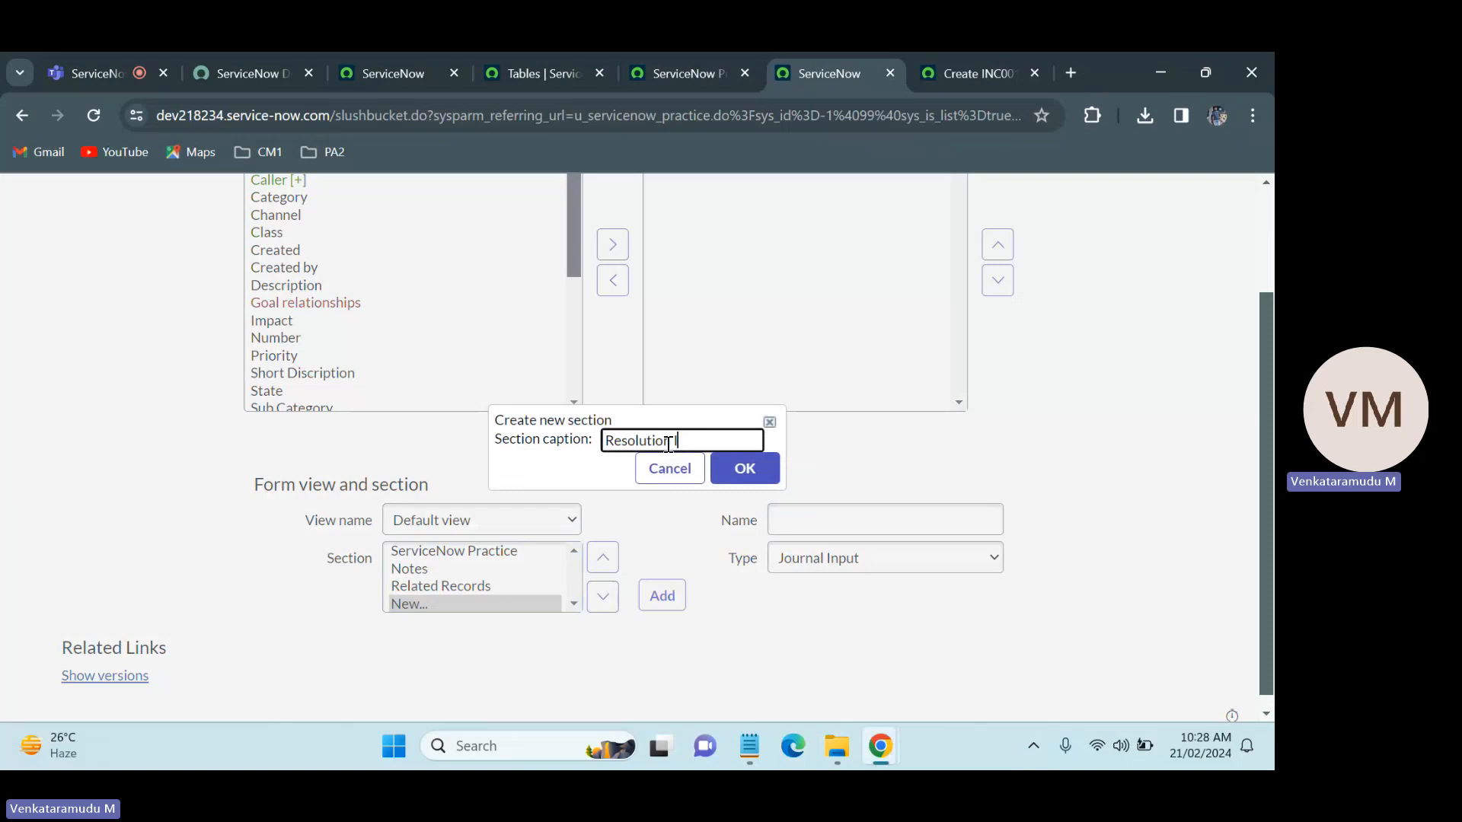
type("Nnformation")
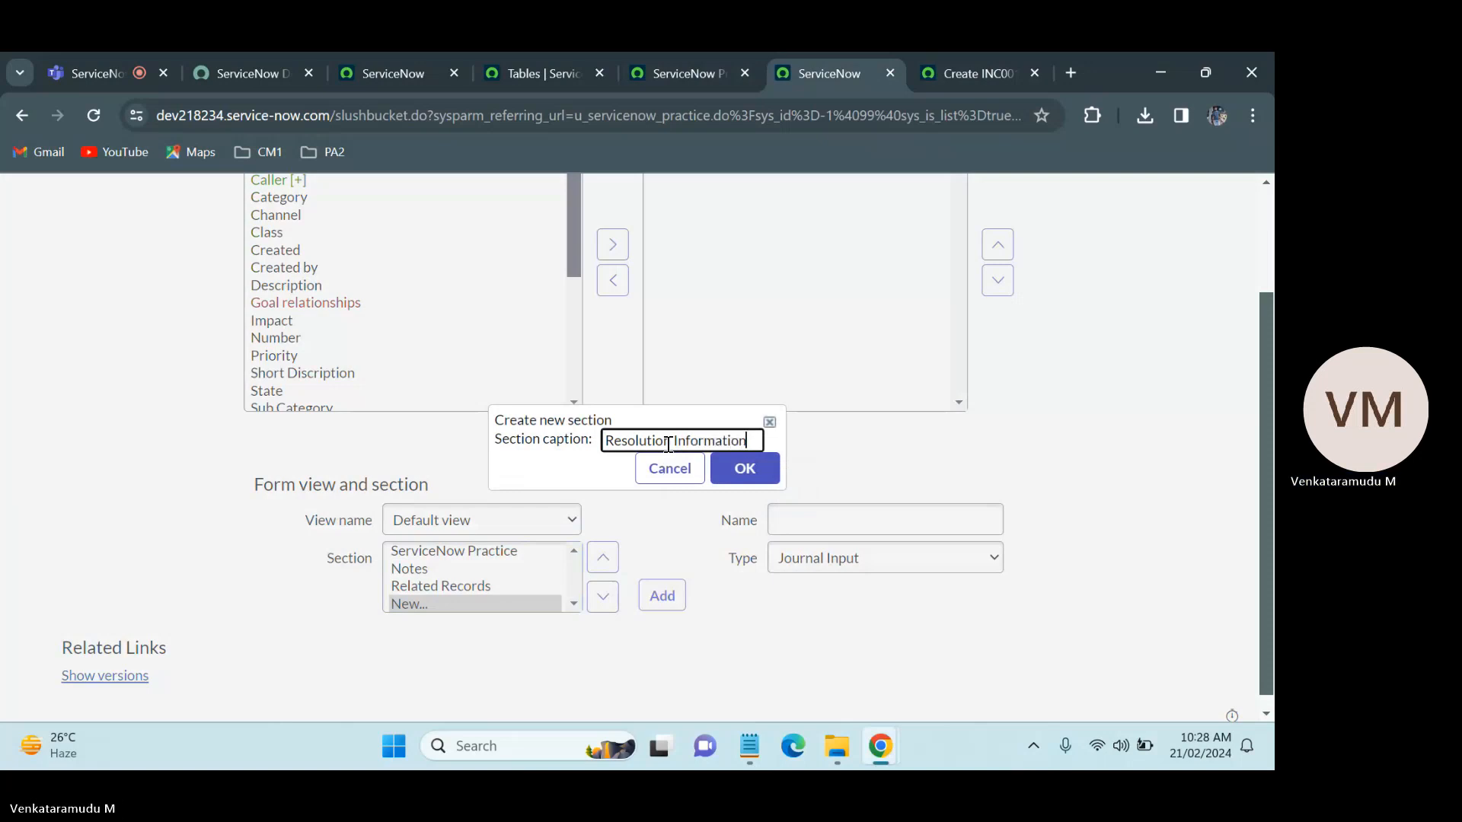
left_click(749, 472)
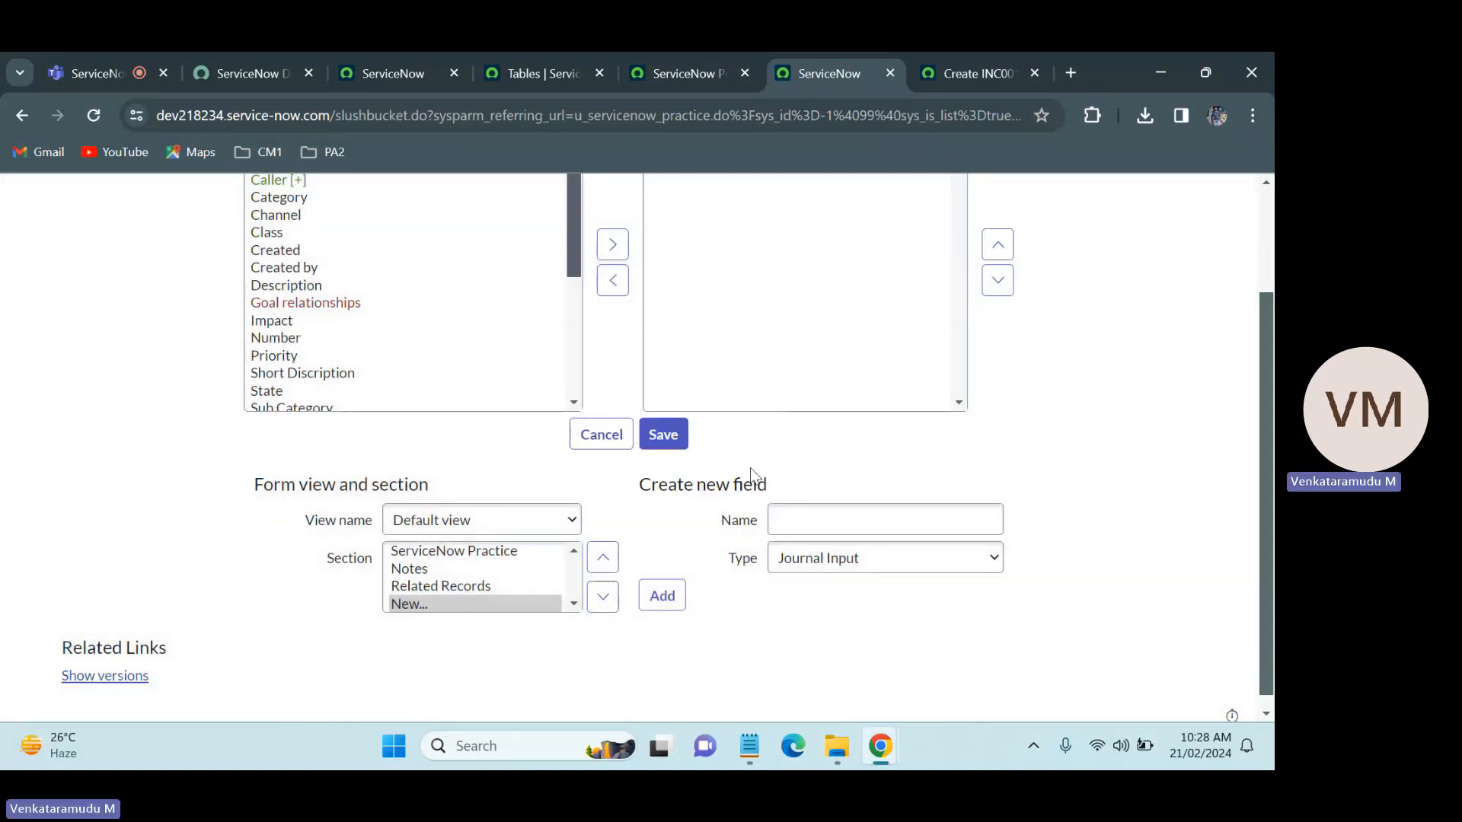
Step: Save the ServiceNow Practice form configuration and return to the new record form
left_click(1154, 450)
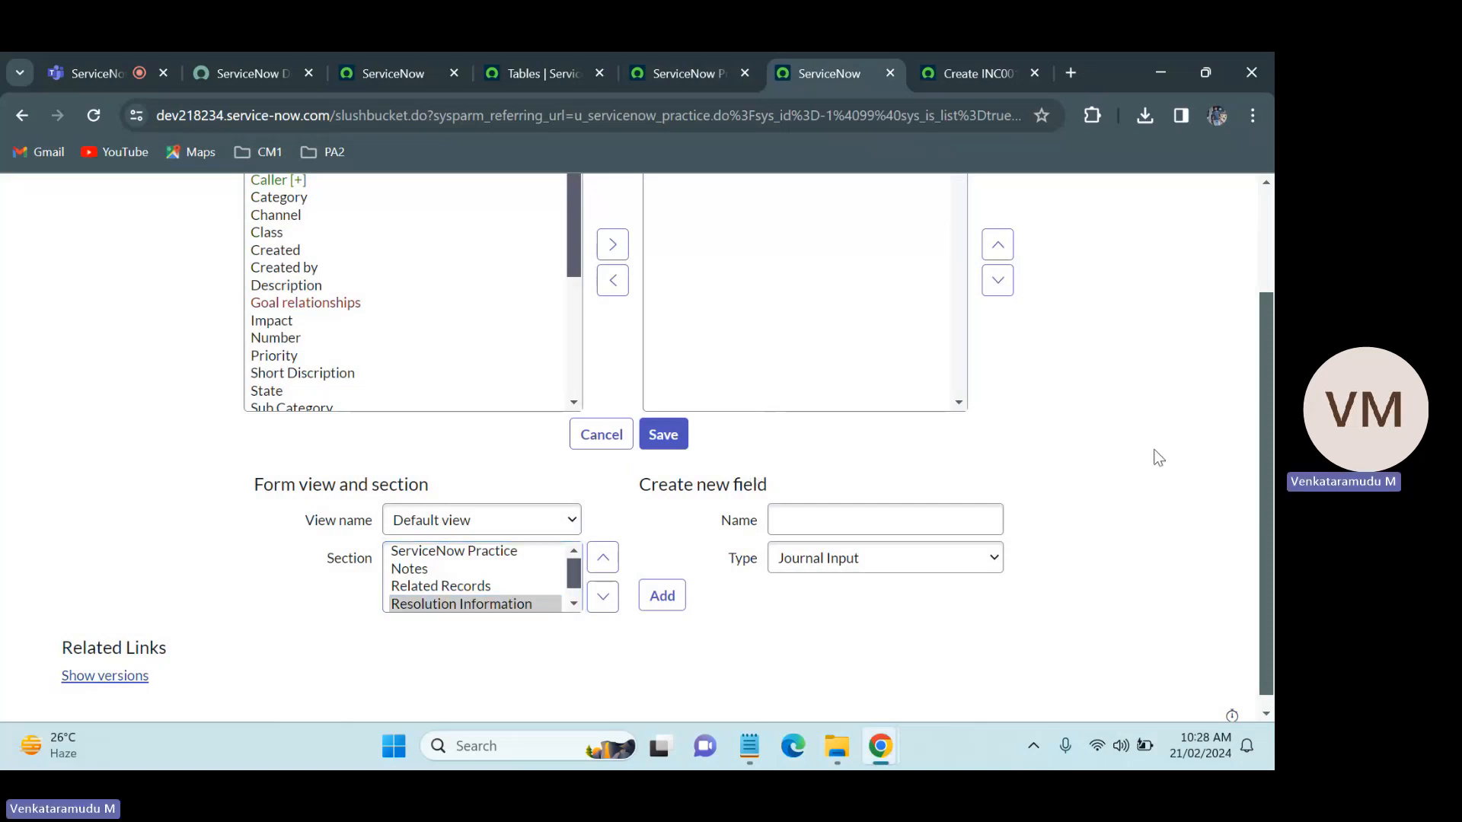
scroll(1263, 226, "up", 2)
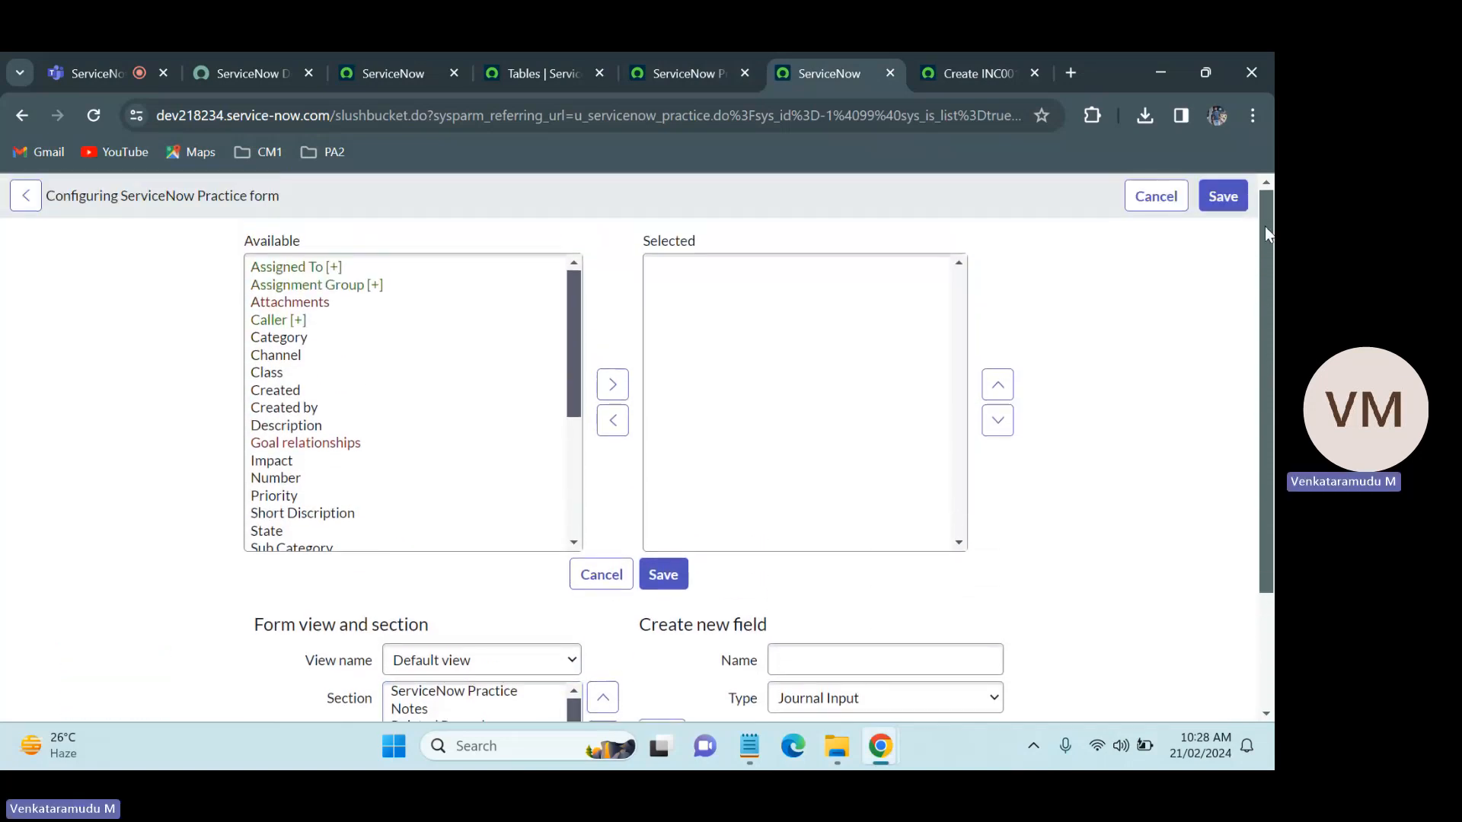
left_click(1220, 199)
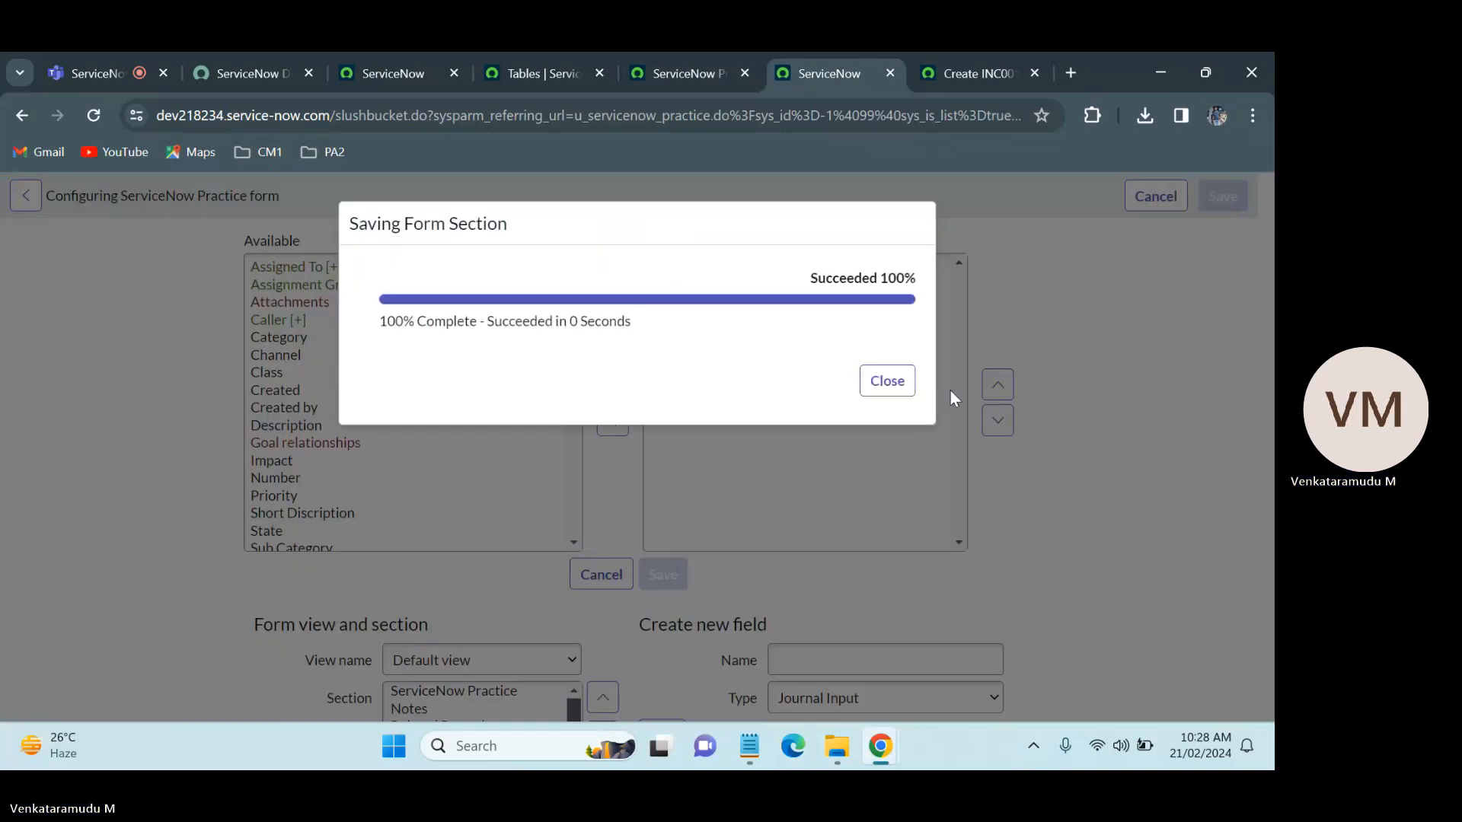
left_click(883, 384)
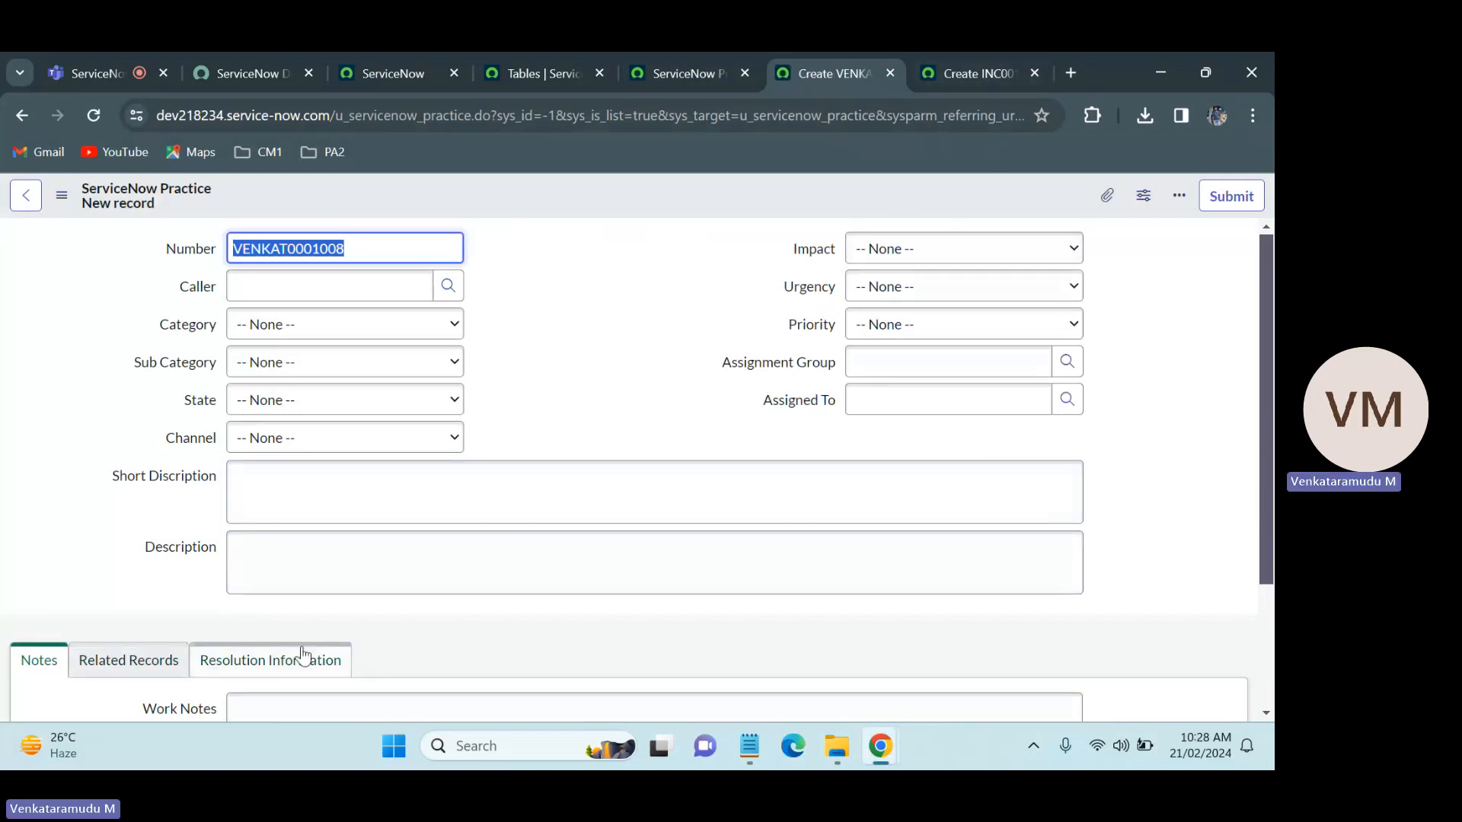
Step: Check the sections on the ServiceNow Practice form, then review the Incident form's main fields, Notes, Related Records and Resolution Information
left_click(129, 660)
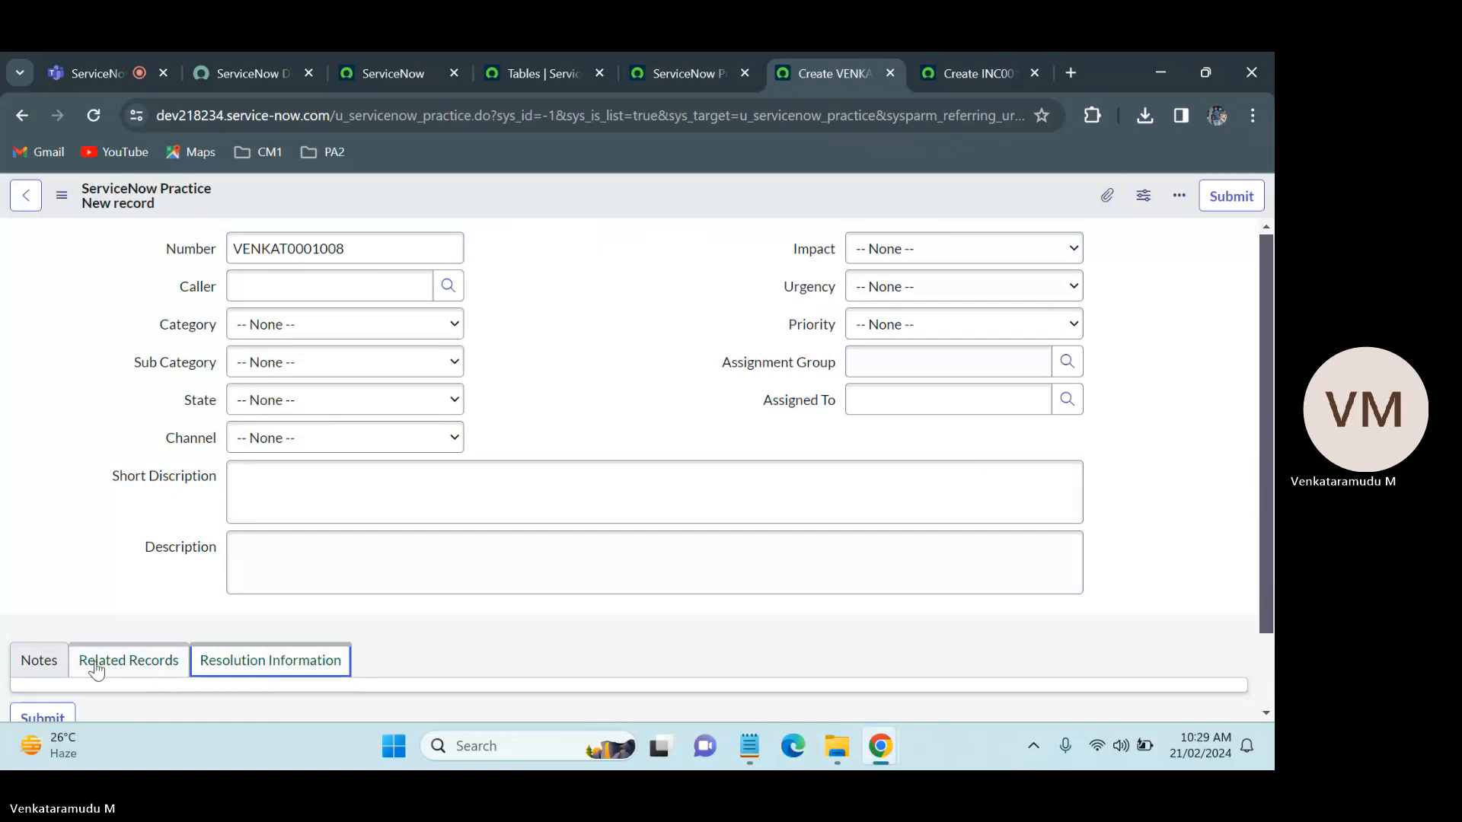
left_click(39, 660)
left_click(963, 55)
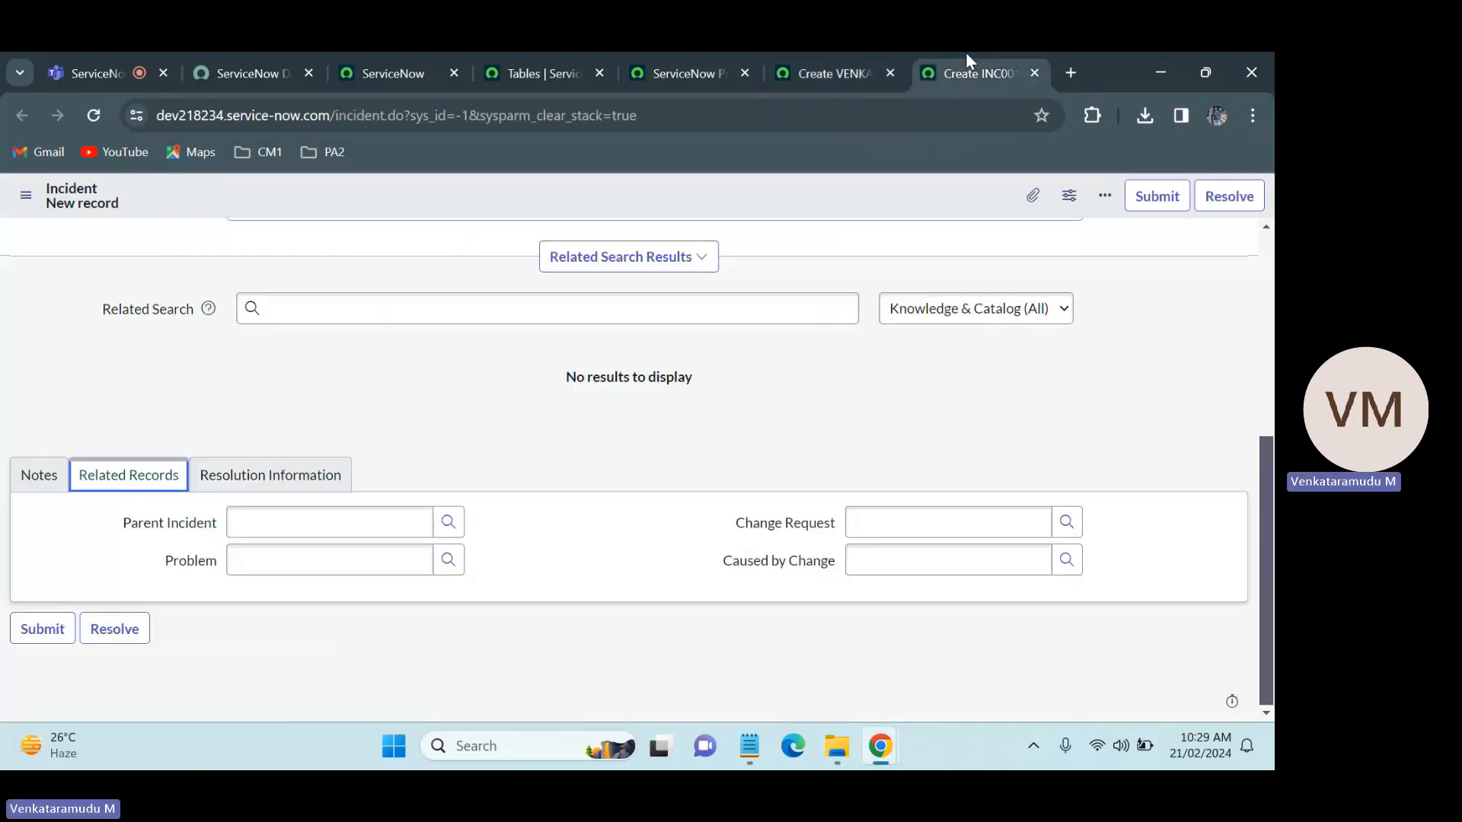
left_click_drag(1268, 544, 1270, 276)
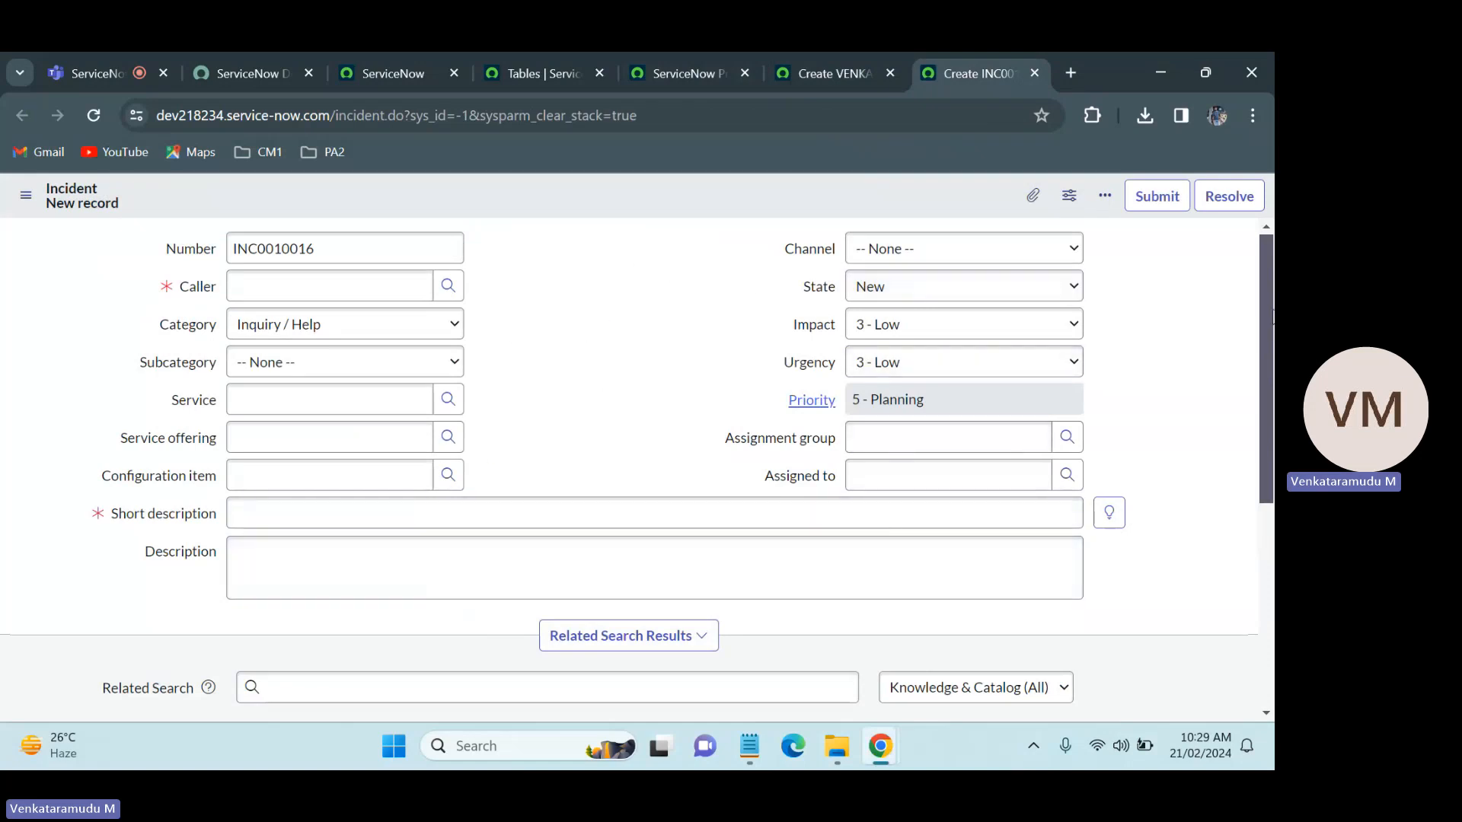
left_click_drag(1268, 316, 1268, 513)
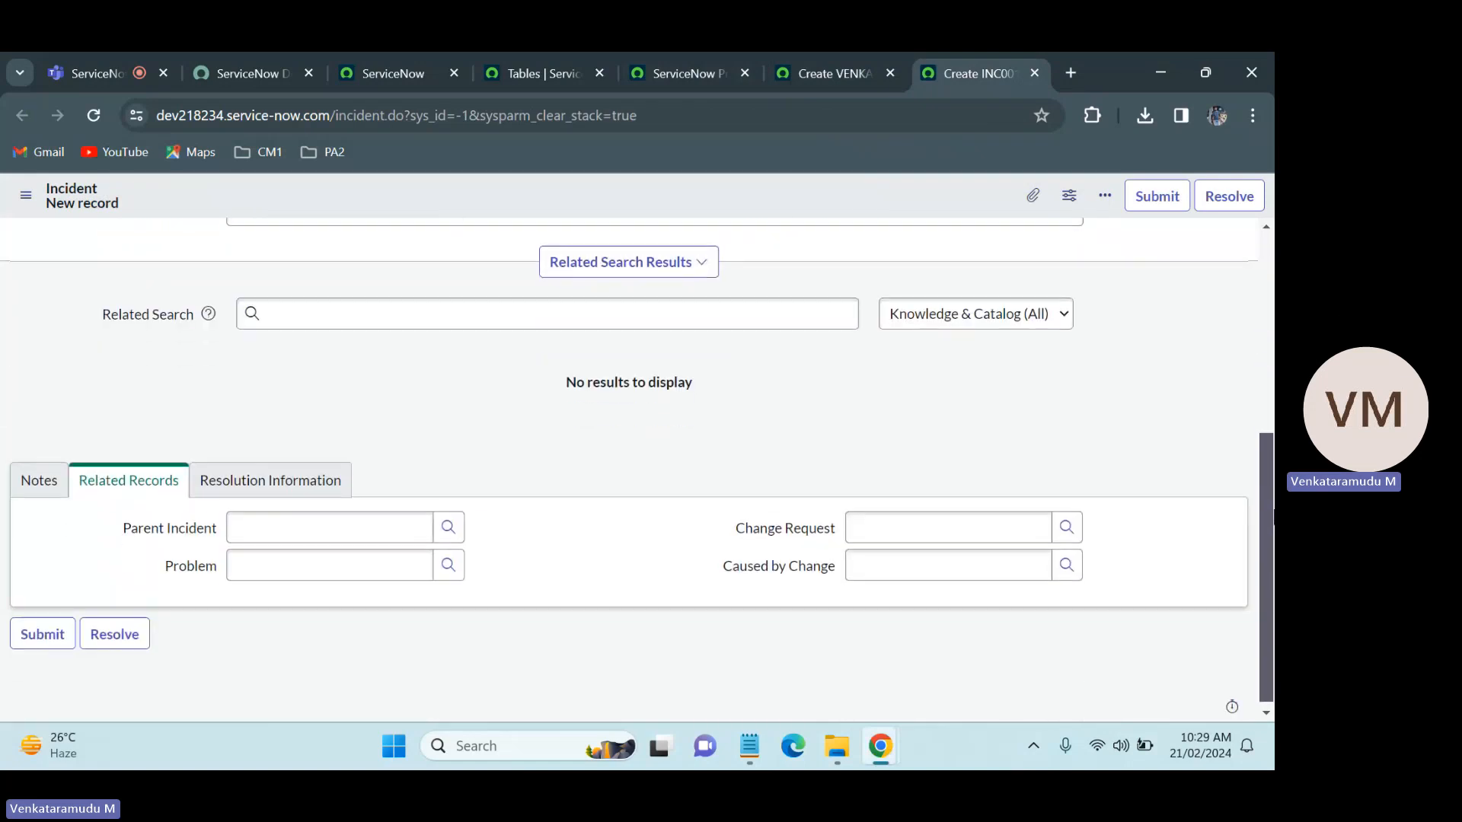
left_click(40, 491)
left_click(114, 484)
left_click(263, 484)
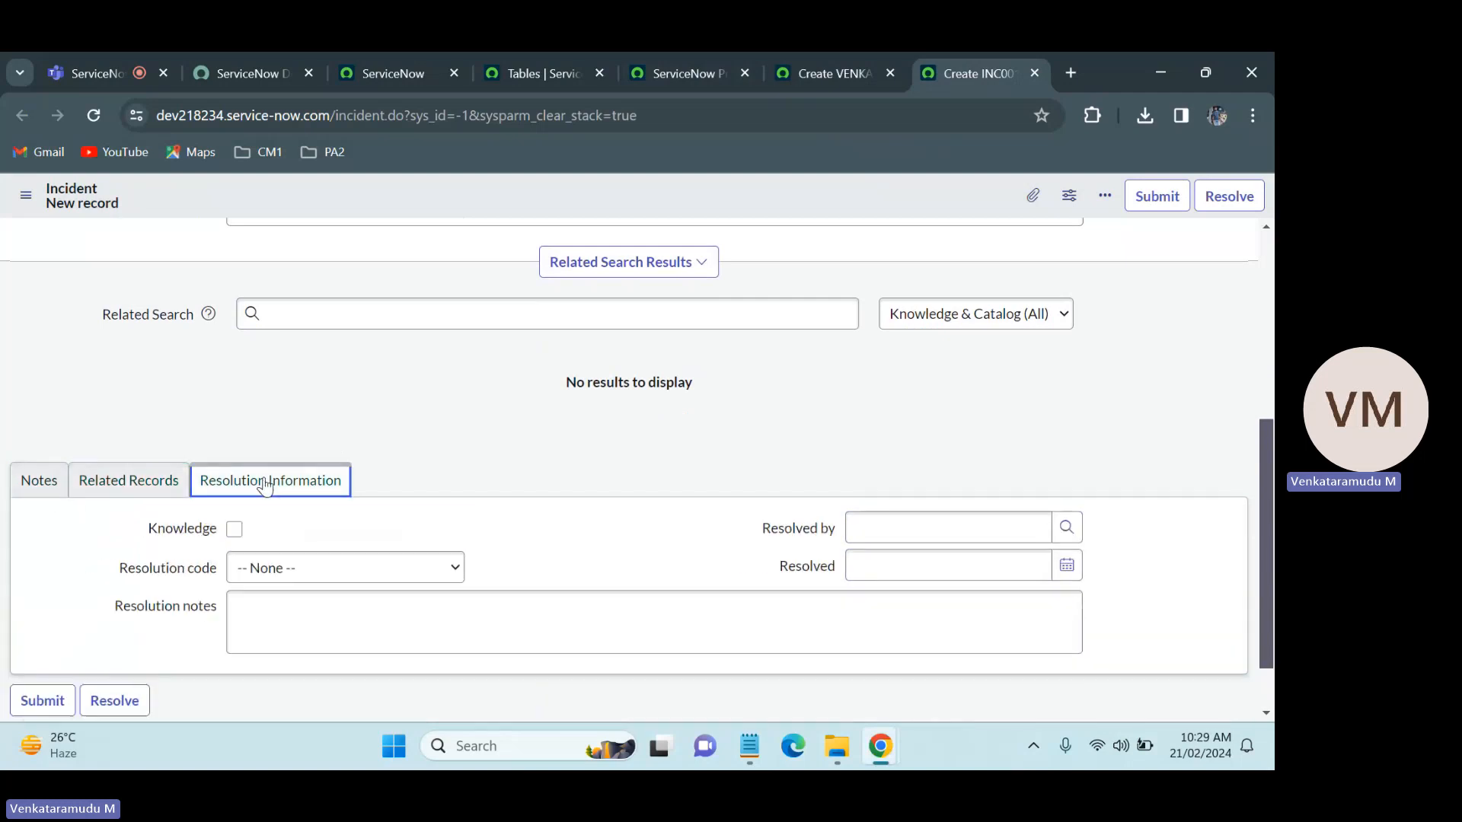
Step: Inspect each section of the ServiceNow Practice form and compare its Related Records section with the one on the Incident form
left_click(841, 53)
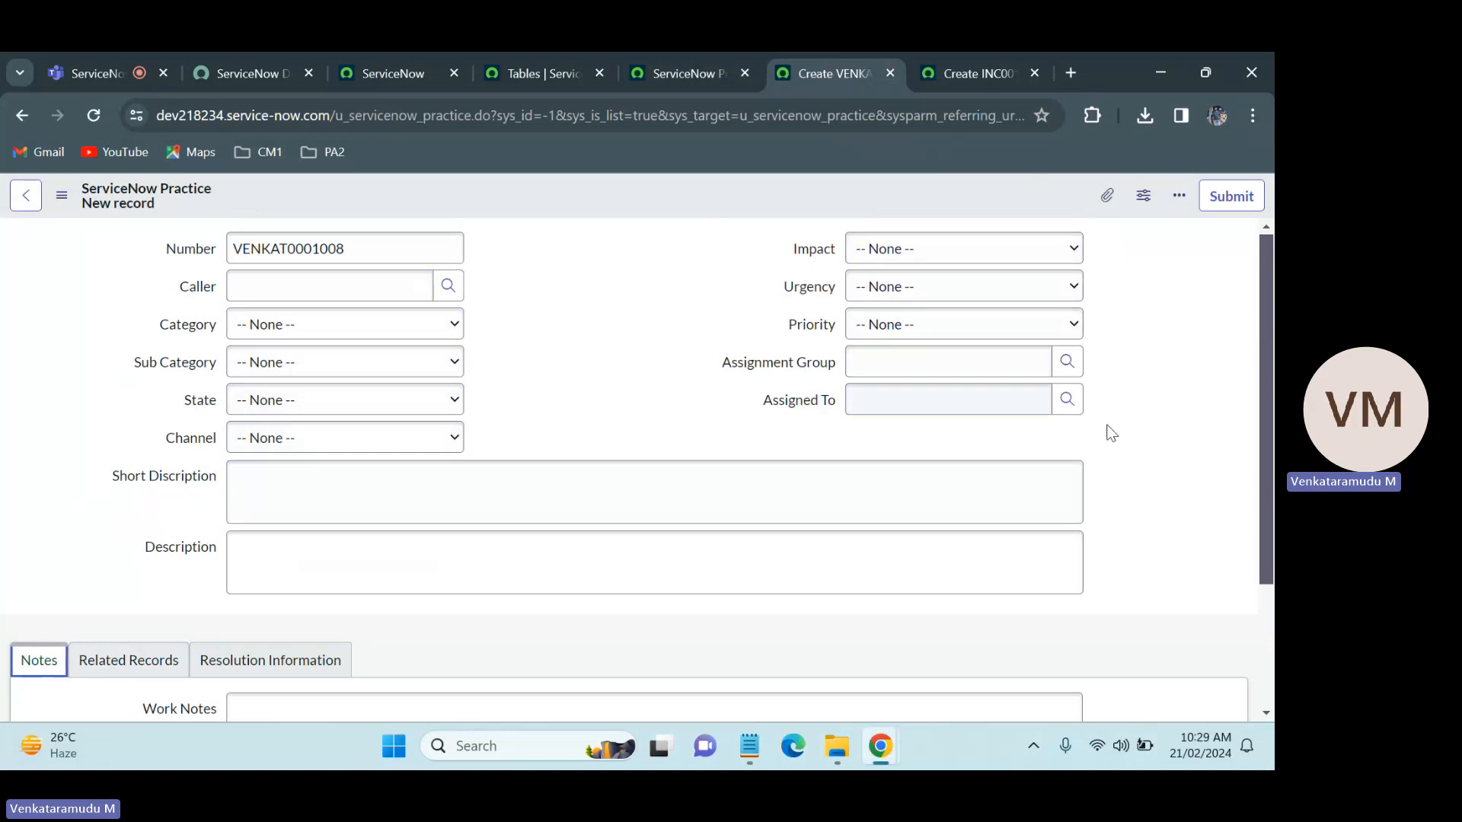
left_click_drag(1270, 387, 1272, 515)
left_click(270, 485)
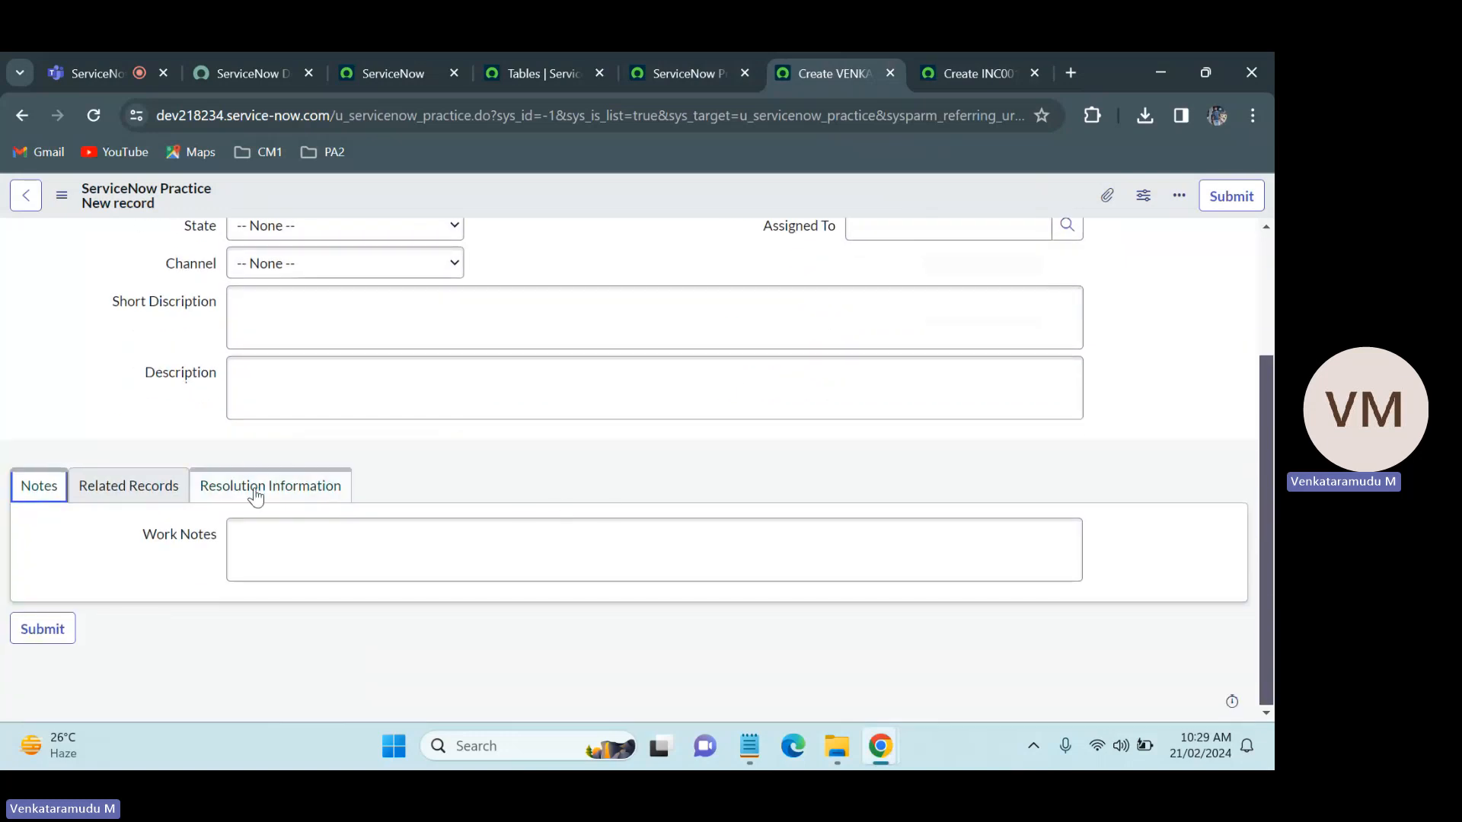
left_click(112, 577)
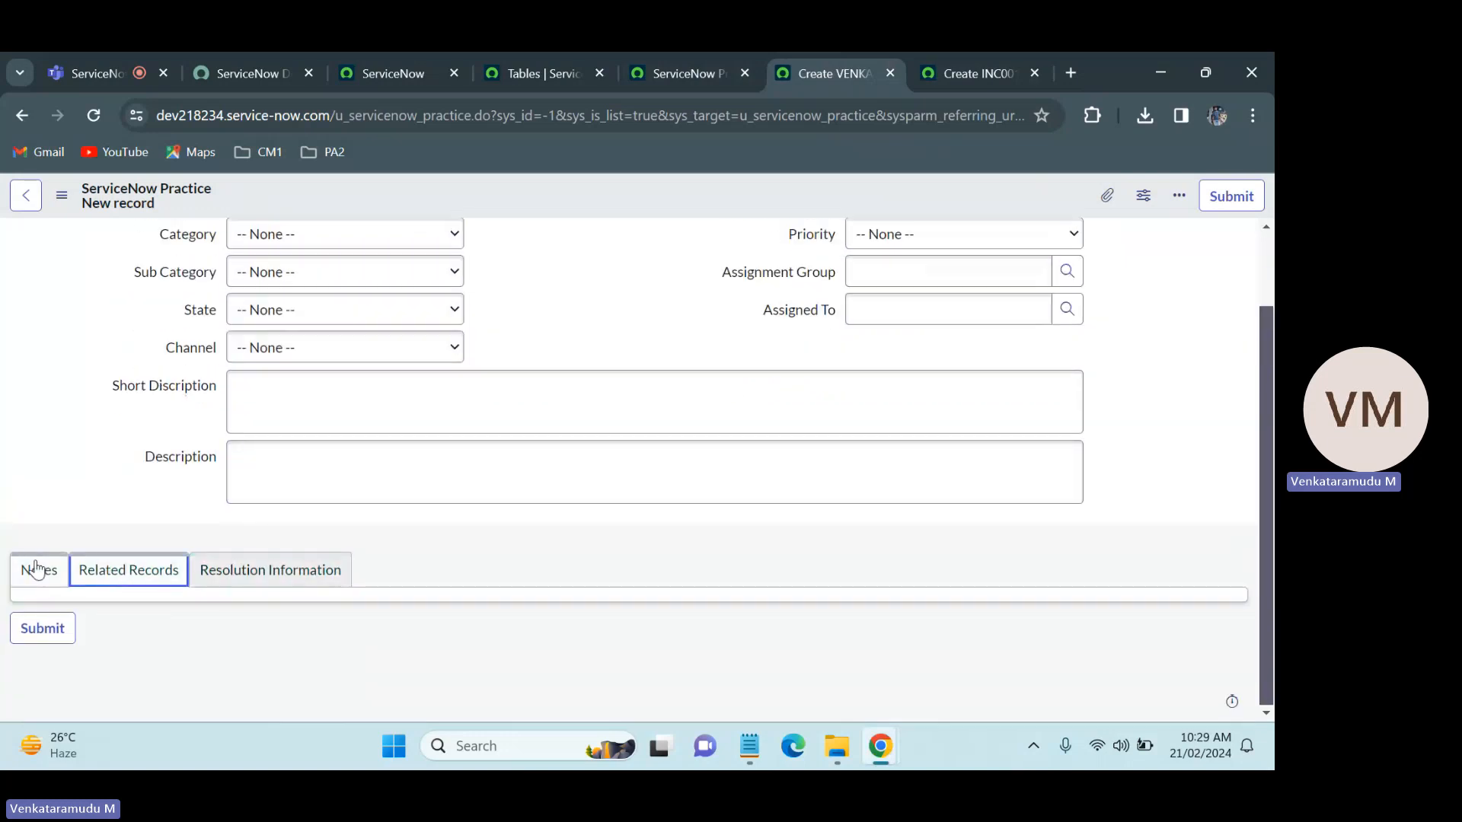
left_click(39, 570)
left_click(136, 584)
left_click(990, 70)
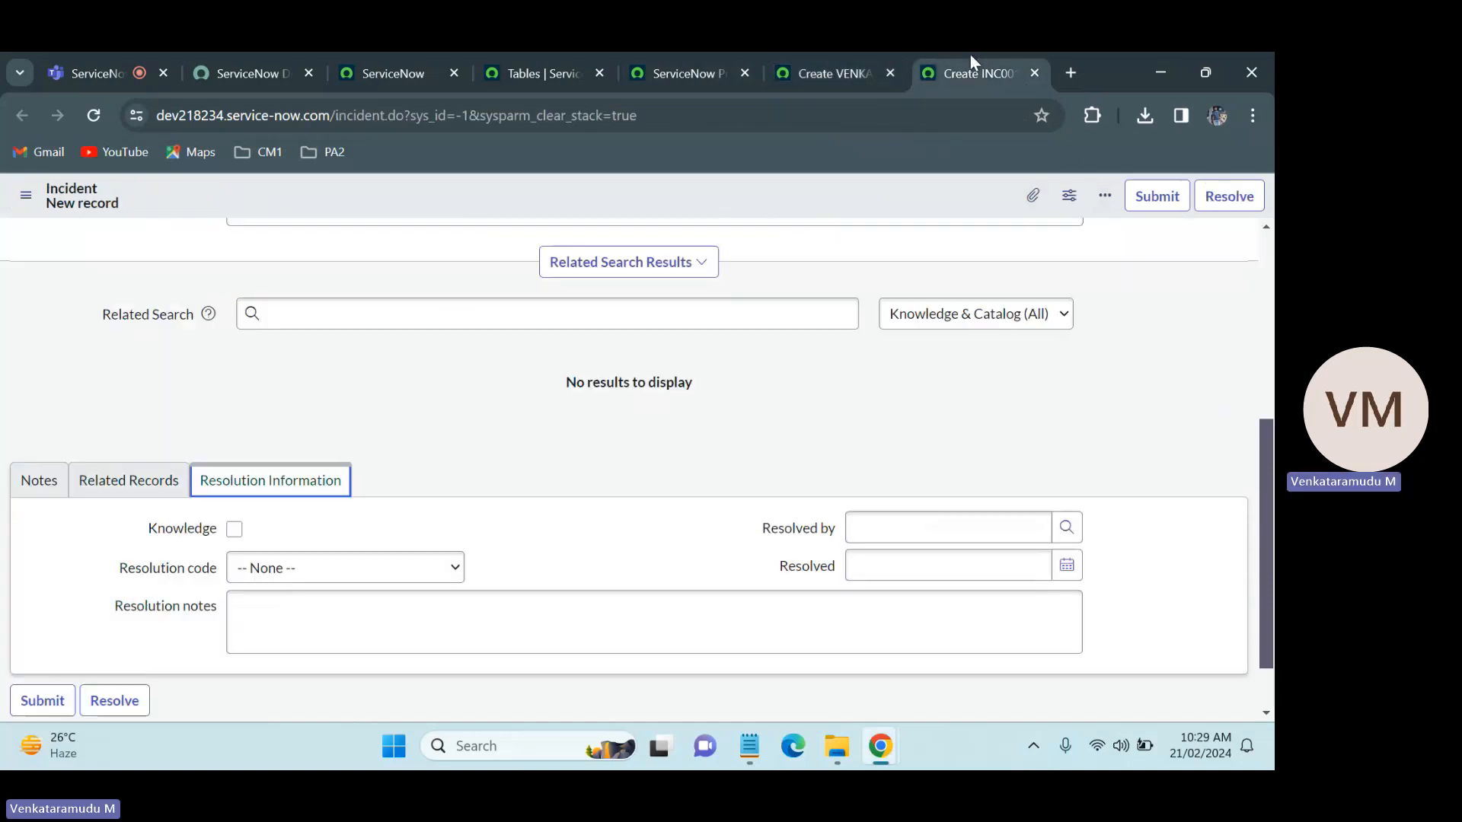
left_click(129, 480)
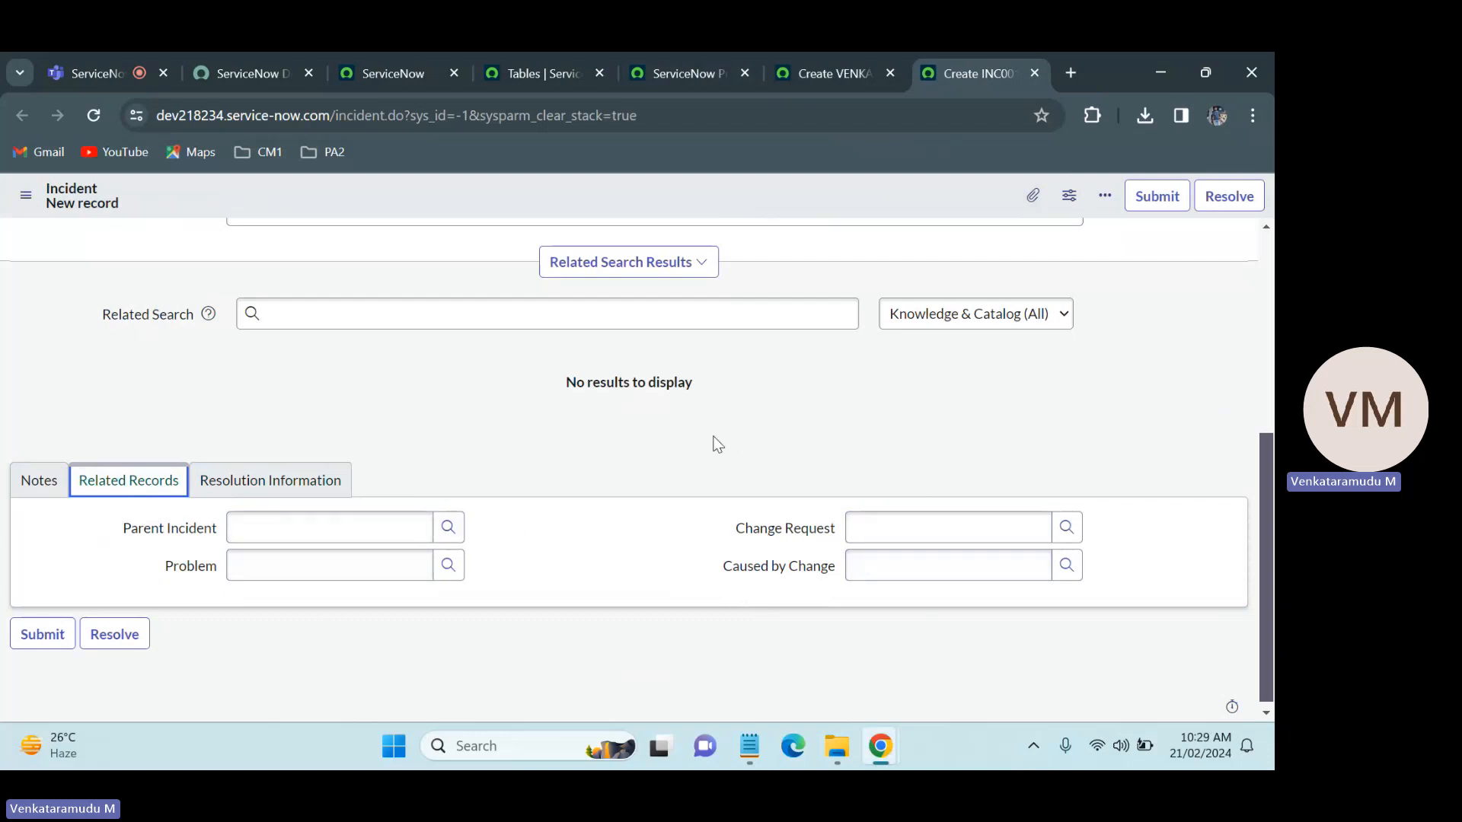
Step: Open the form layout configuration of the ServiceNow Practice form and select its Related Records section
left_click(829, 52)
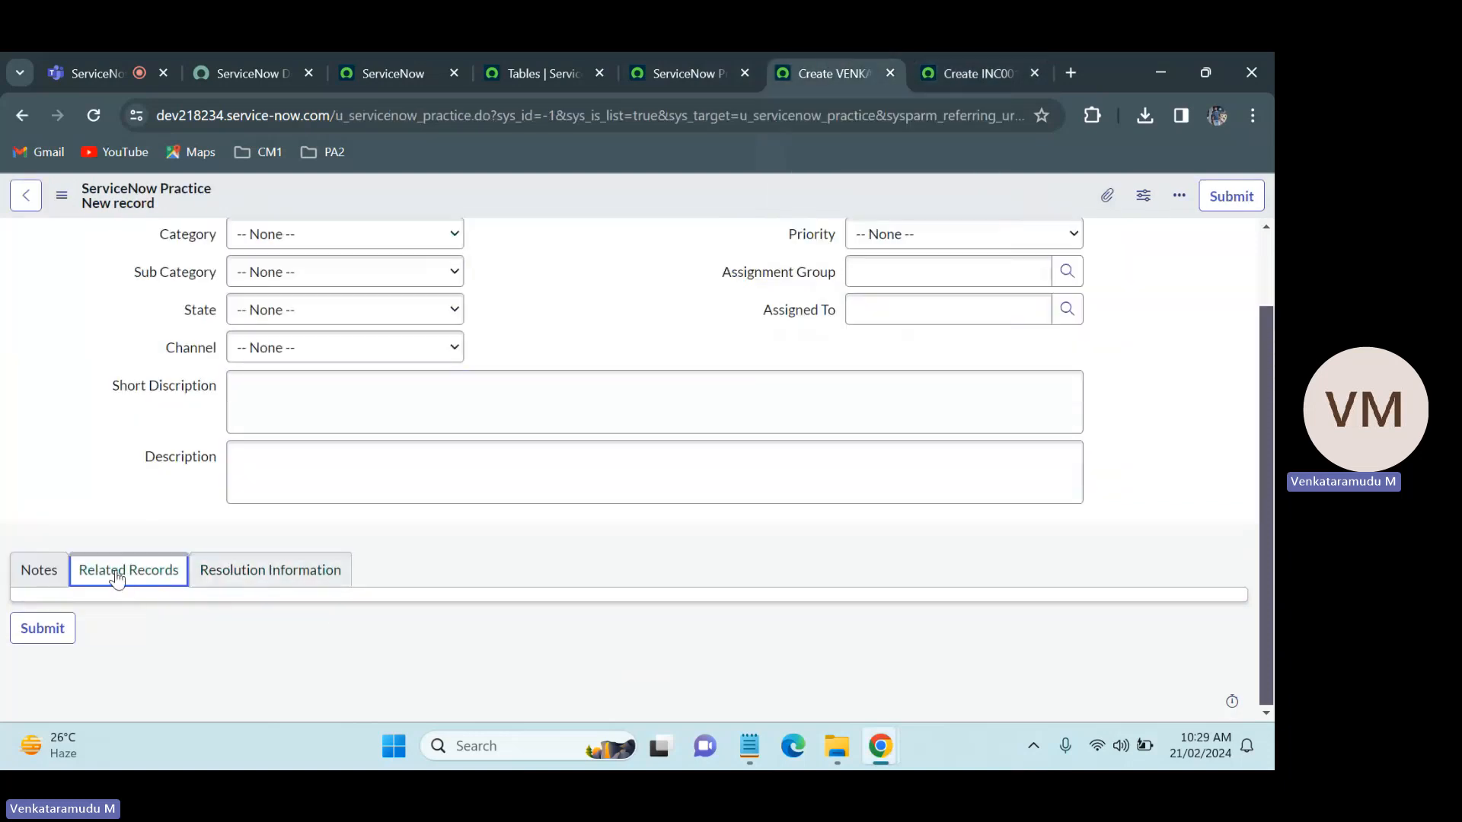
right_click(607, 191)
mouse_move(661, 230)
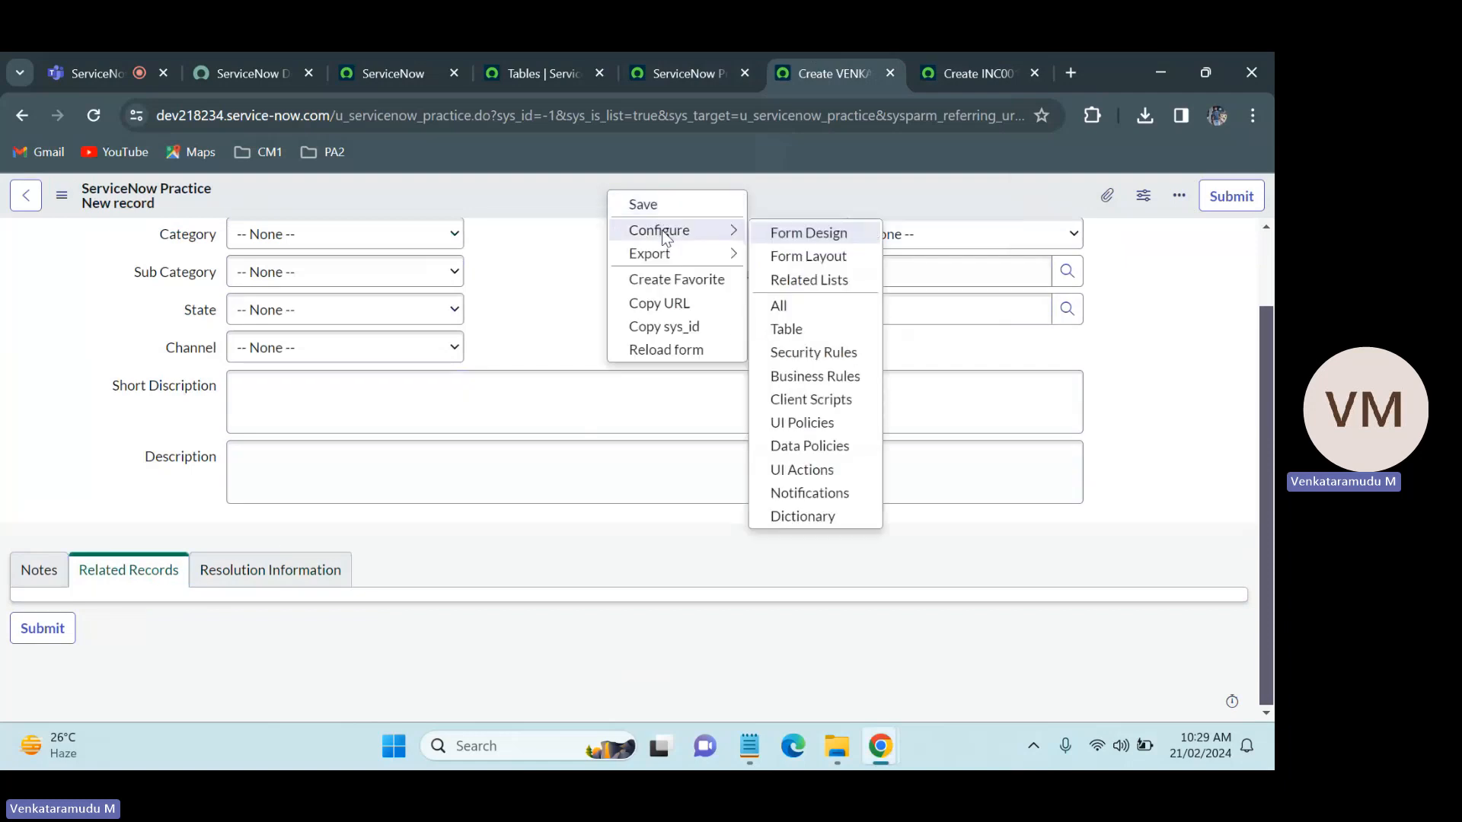
left_click(805, 259)
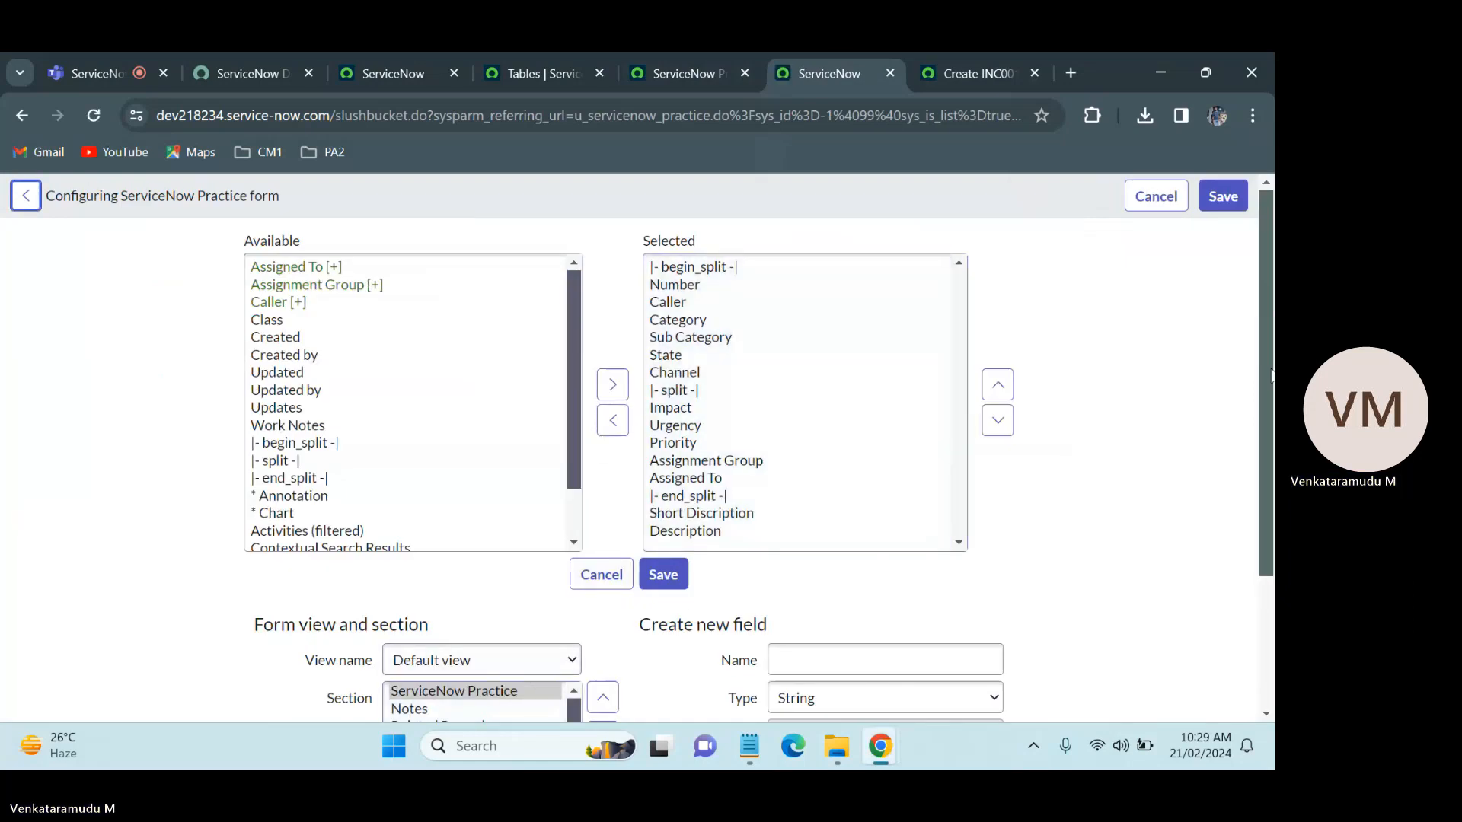
scroll(685, 609, "down", 2)
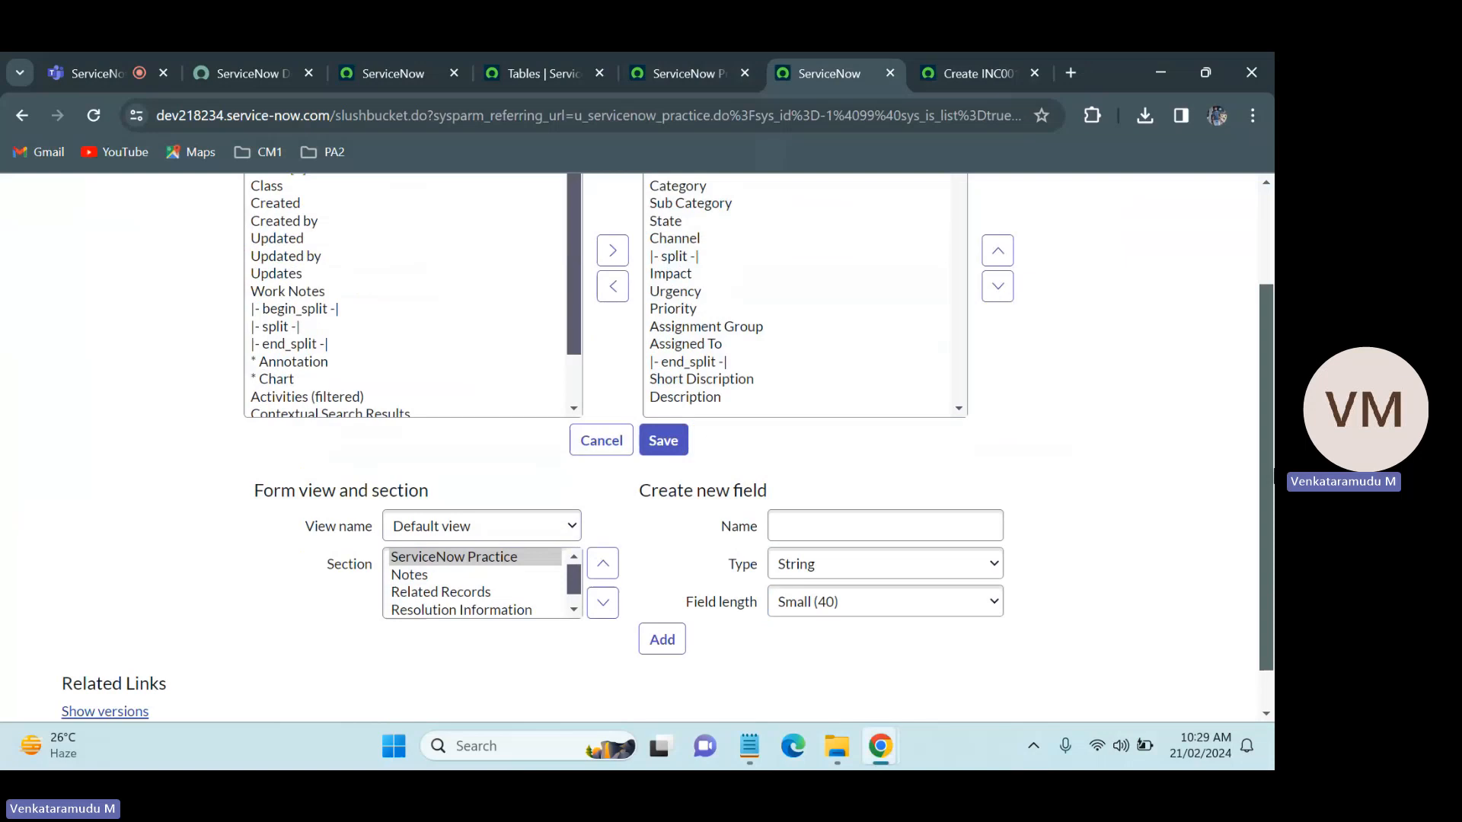
left_click(426, 593)
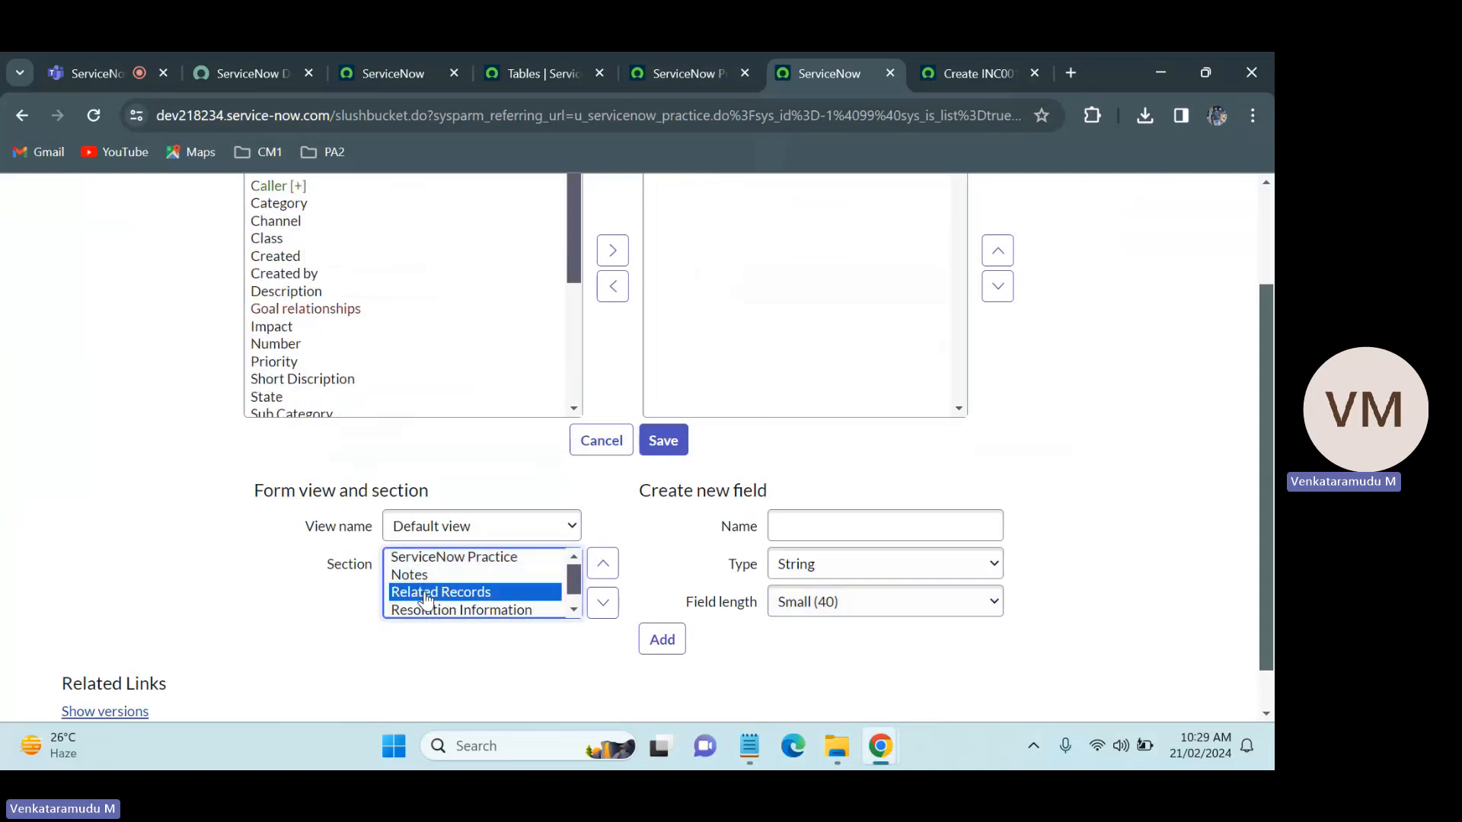
Step: Name the new Related Records field Parent Incident, as on the Incident form, and set its type to Reference
left_click(861, 517)
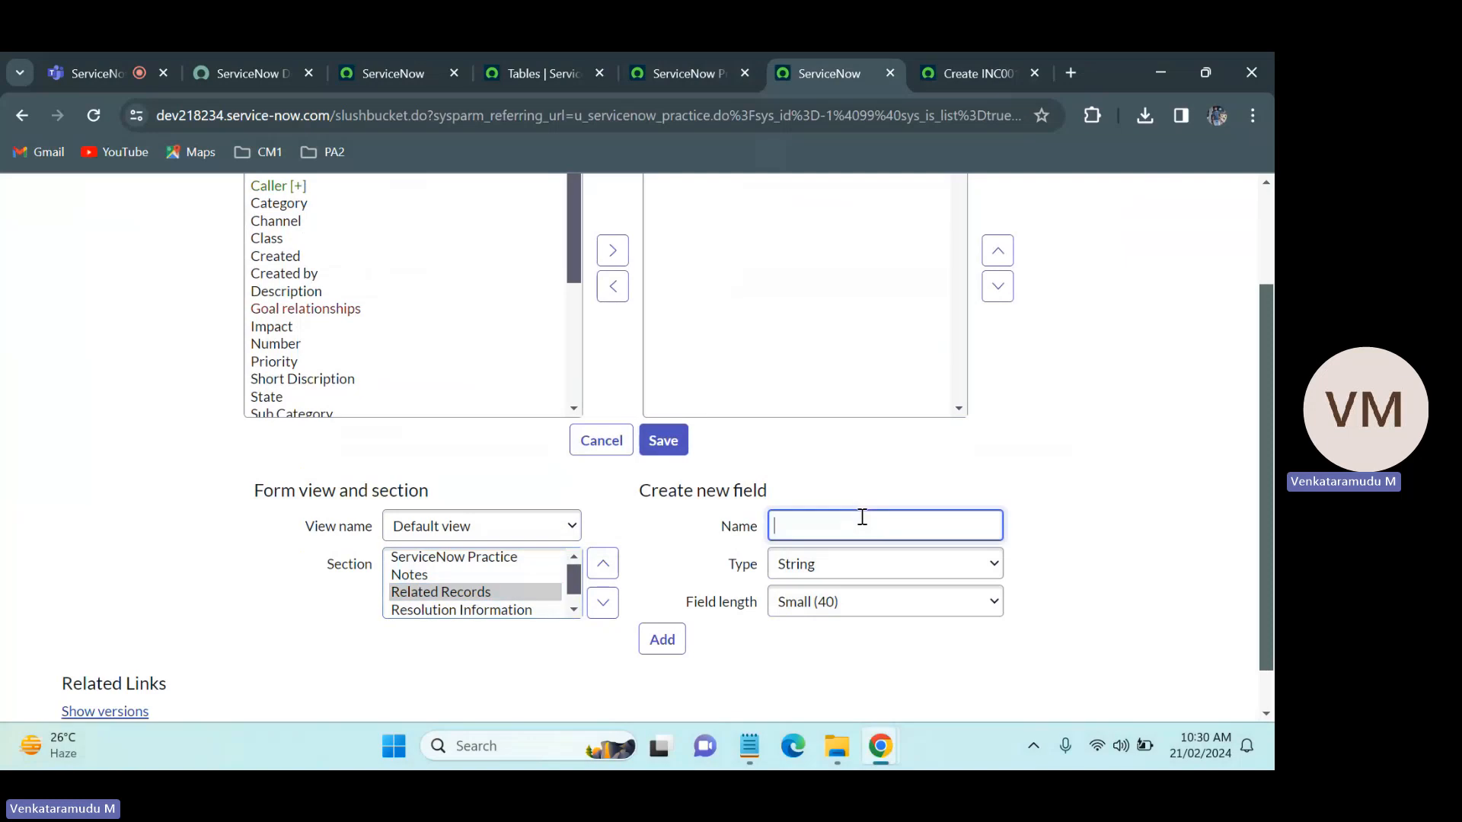
left_click(965, 55)
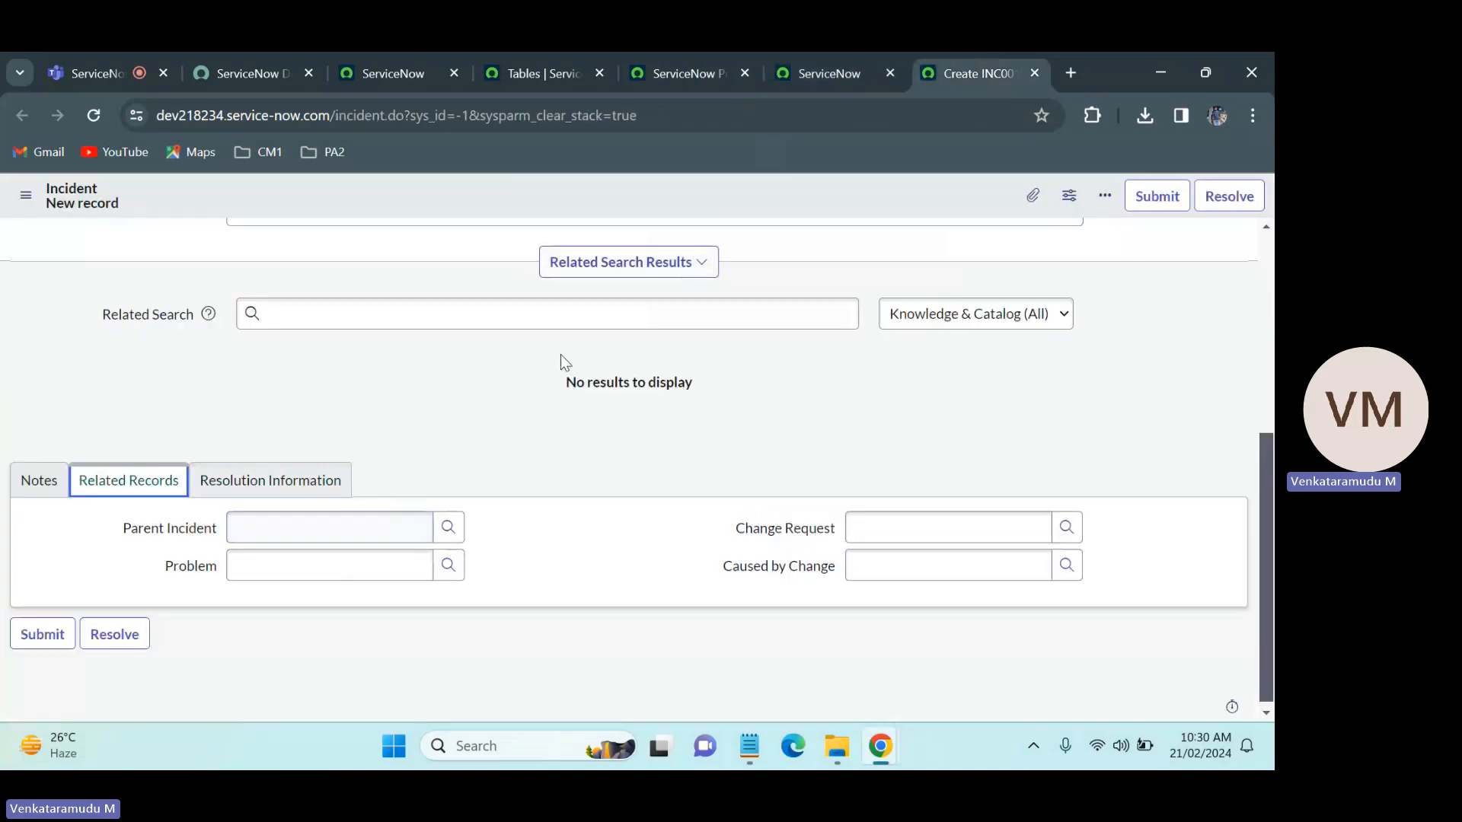
left_click(848, 55)
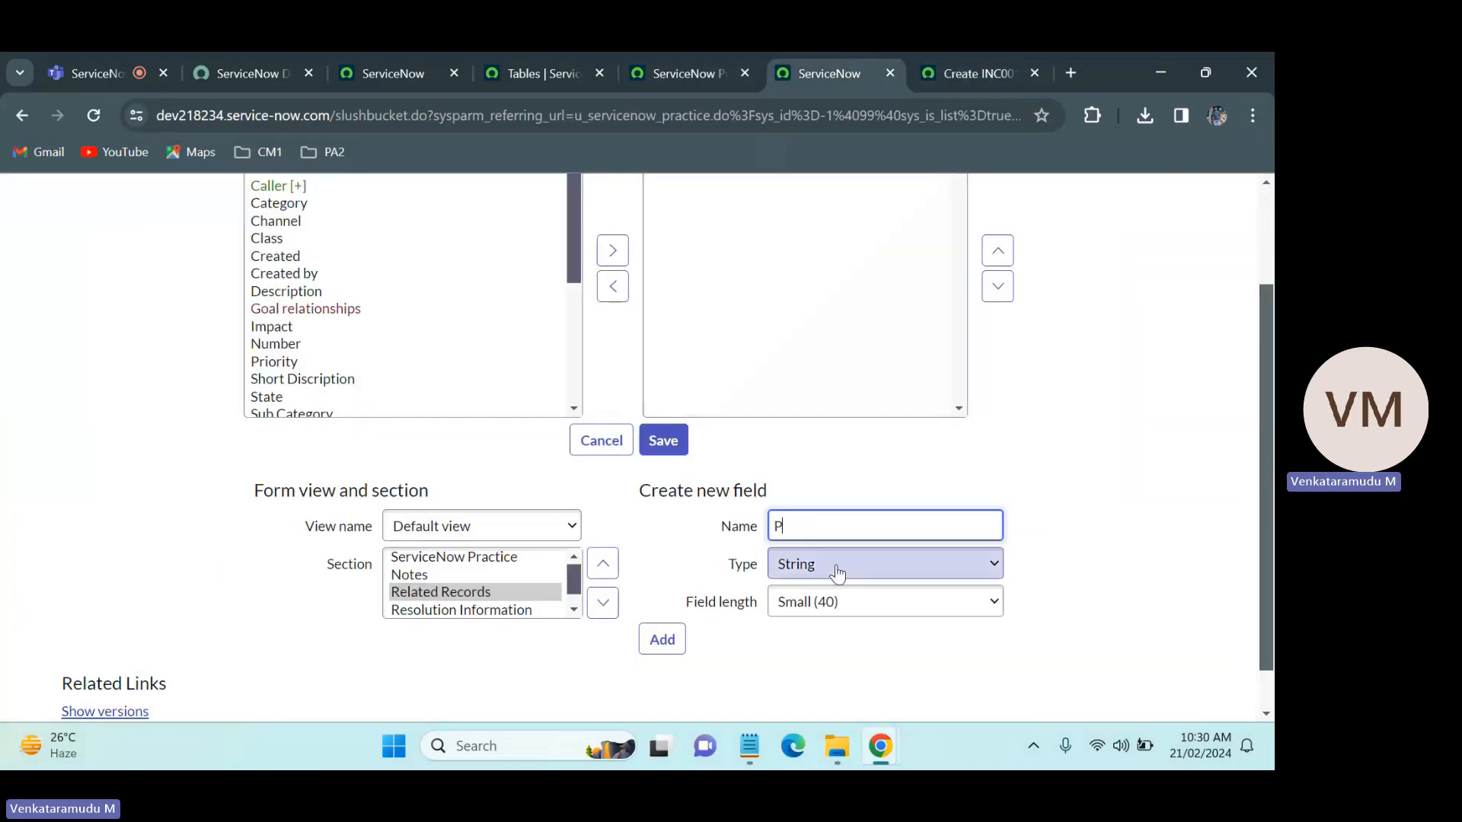
type("Parent Incident")
left_click(844, 572)
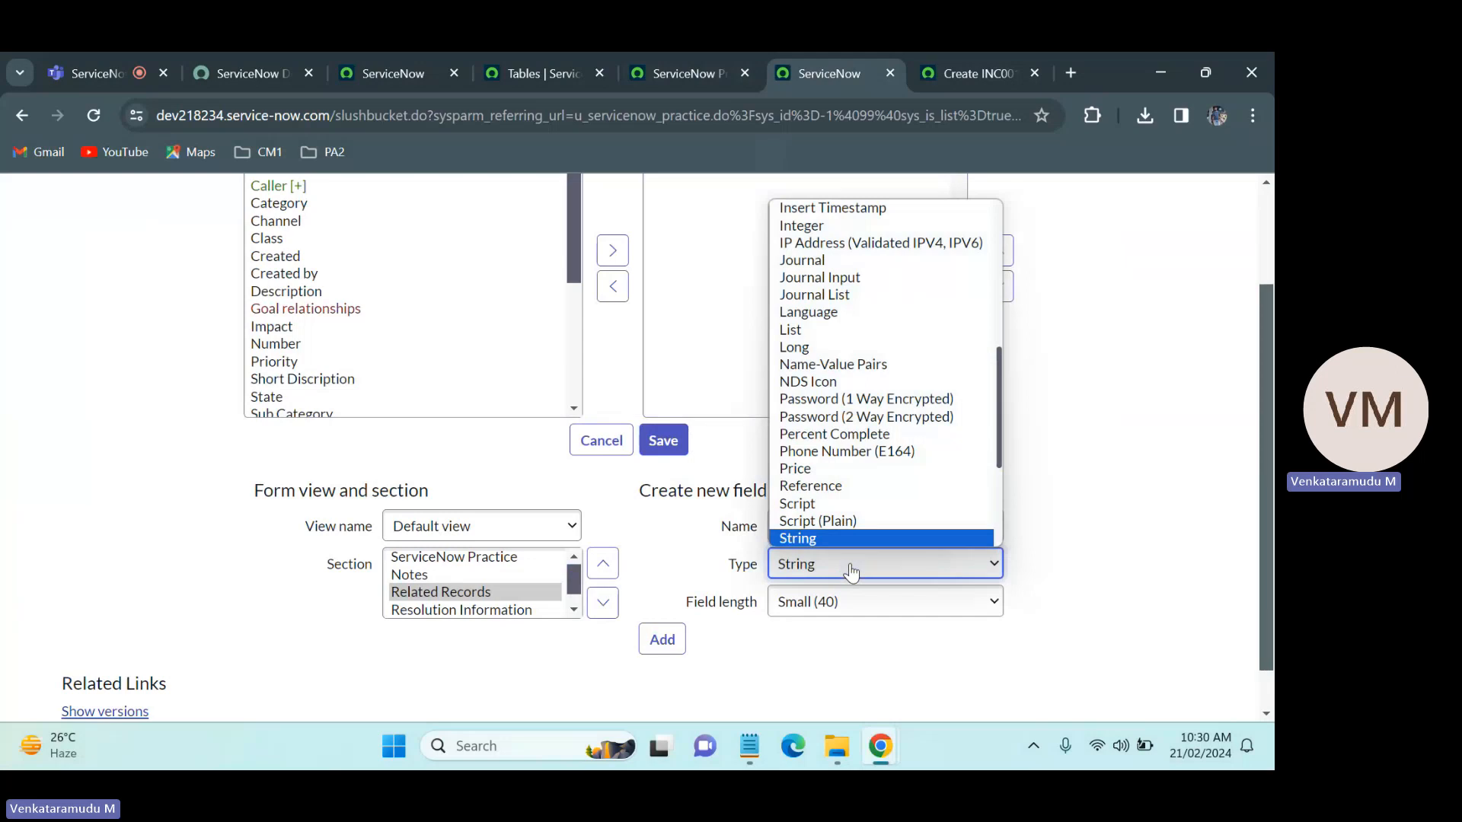
key("r")
key("Return")
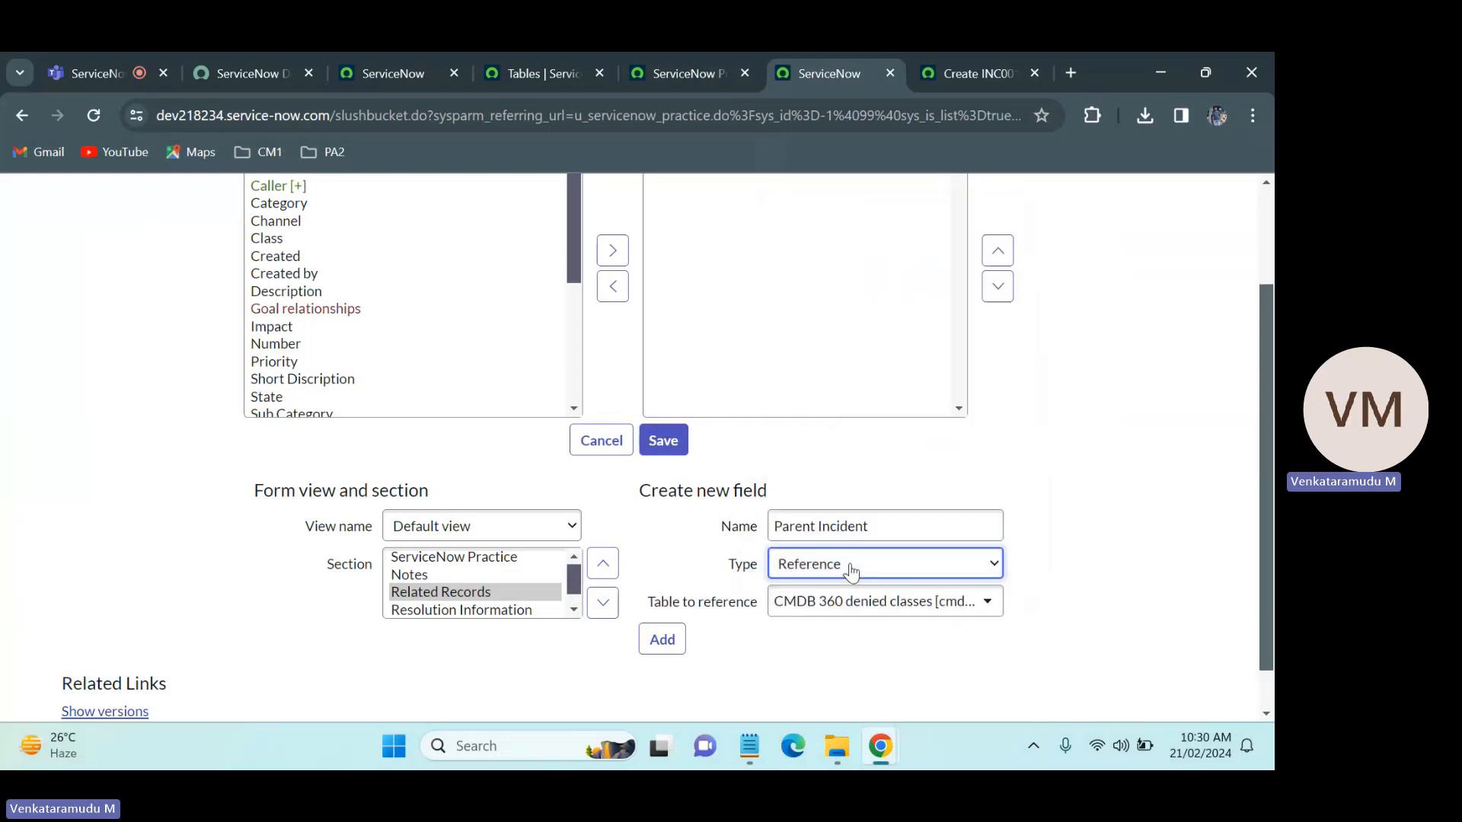
Step: Make Parent Incident reference the Incident [incident] table and add the field to the Related Records section
left_click(883, 605)
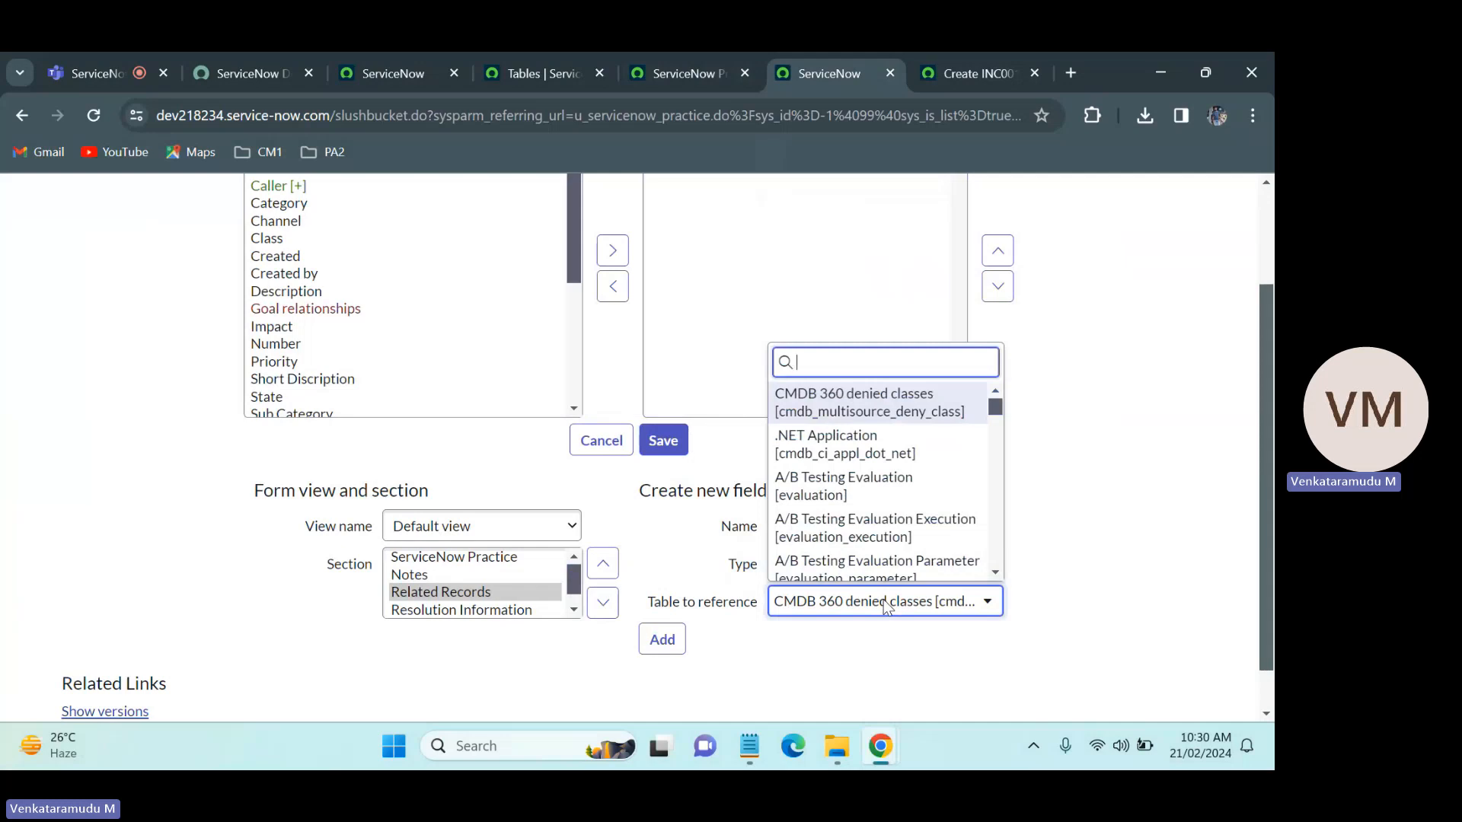
type("incident")
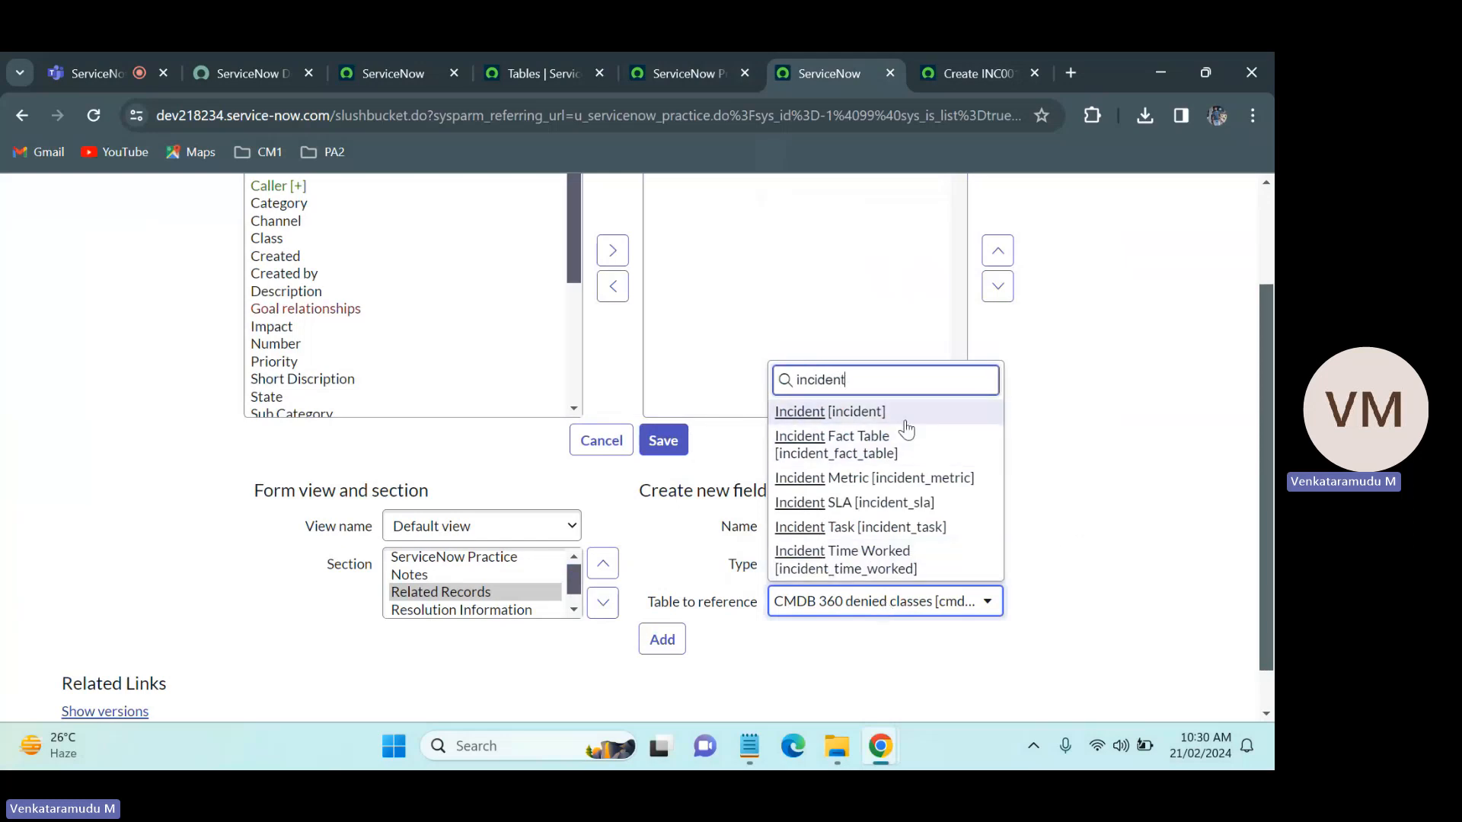
left_click(904, 421)
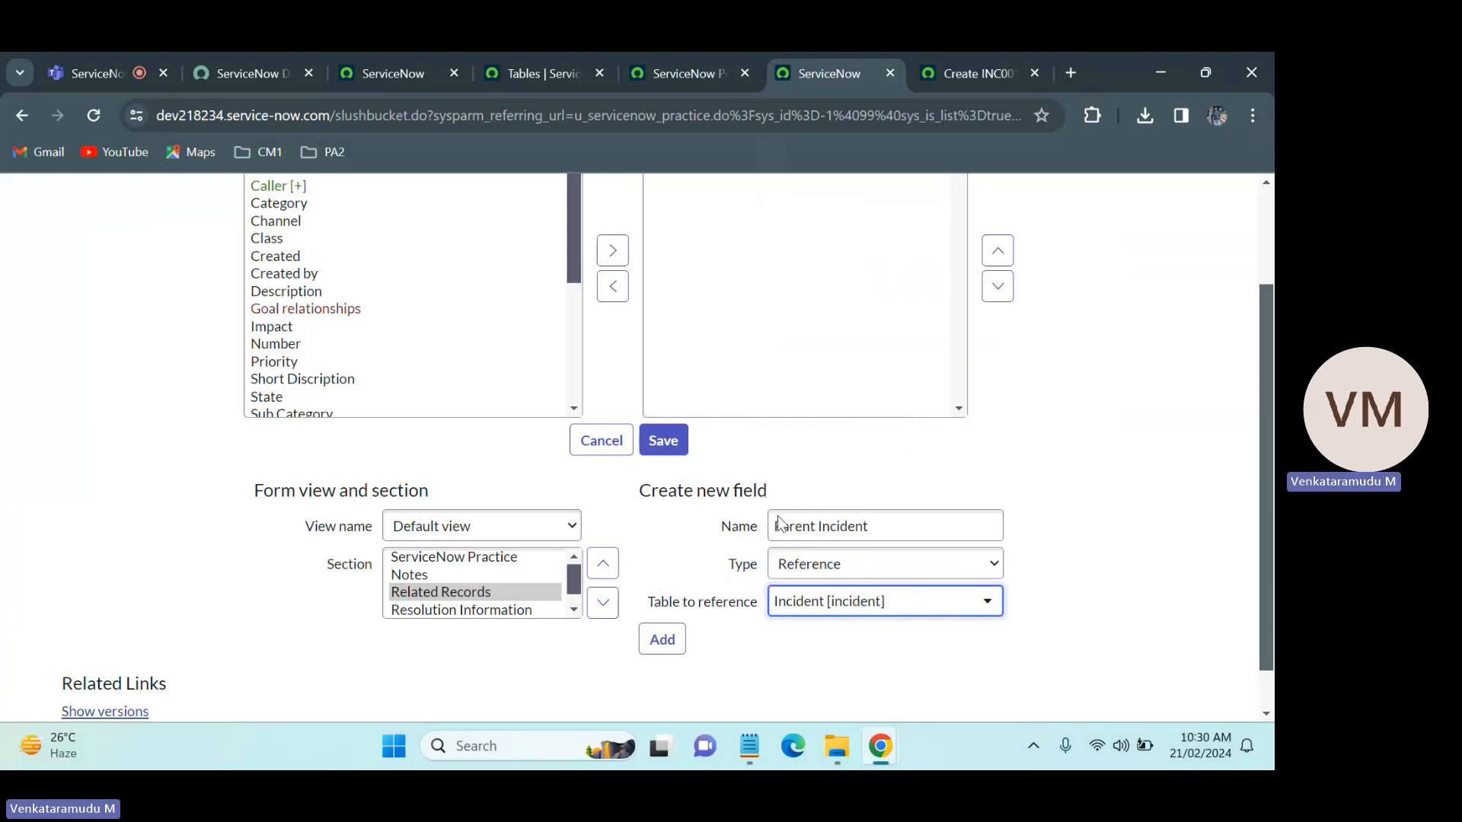
left_click(946, 490)
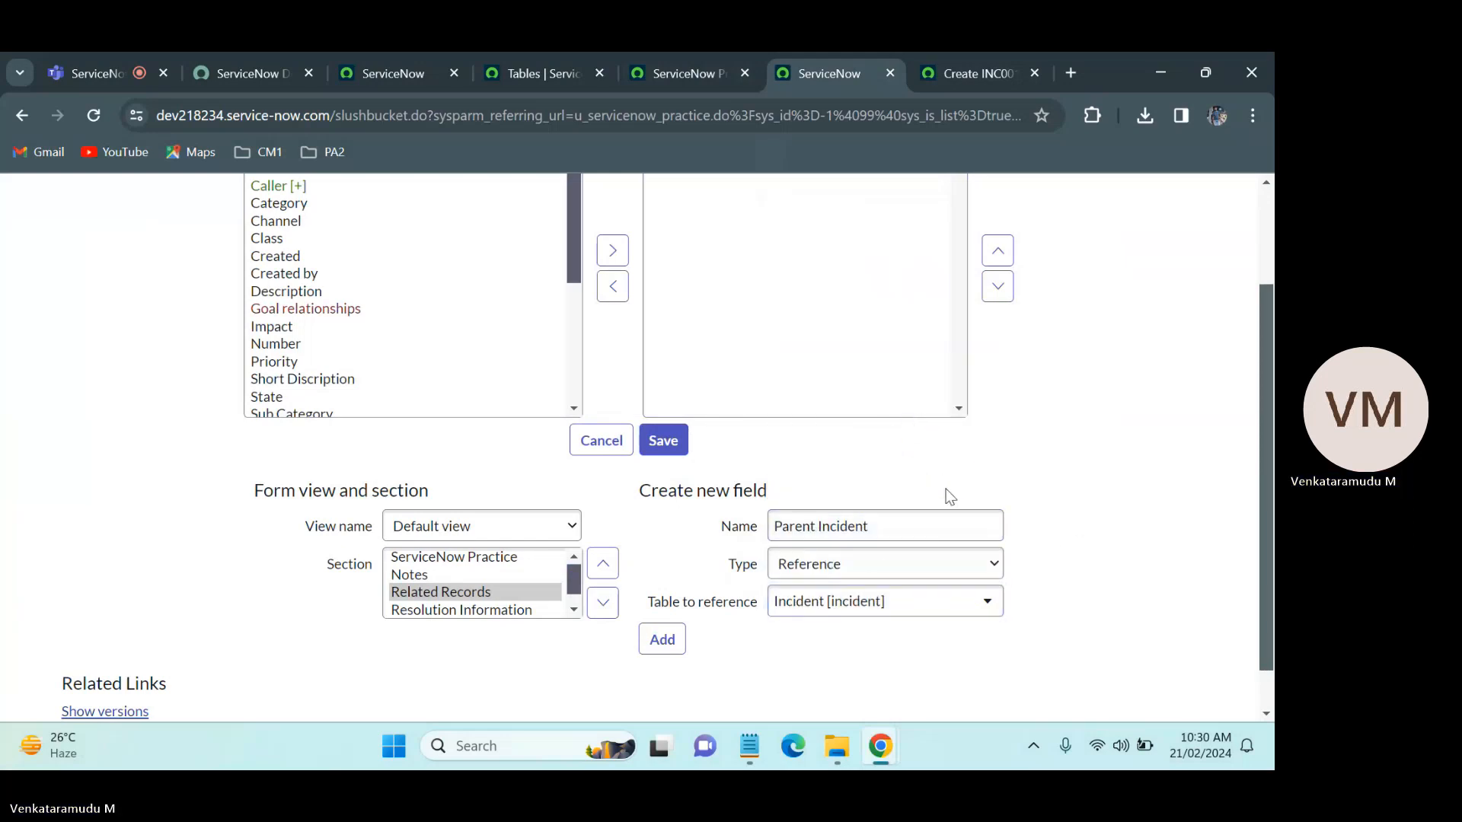
left_click(670, 647)
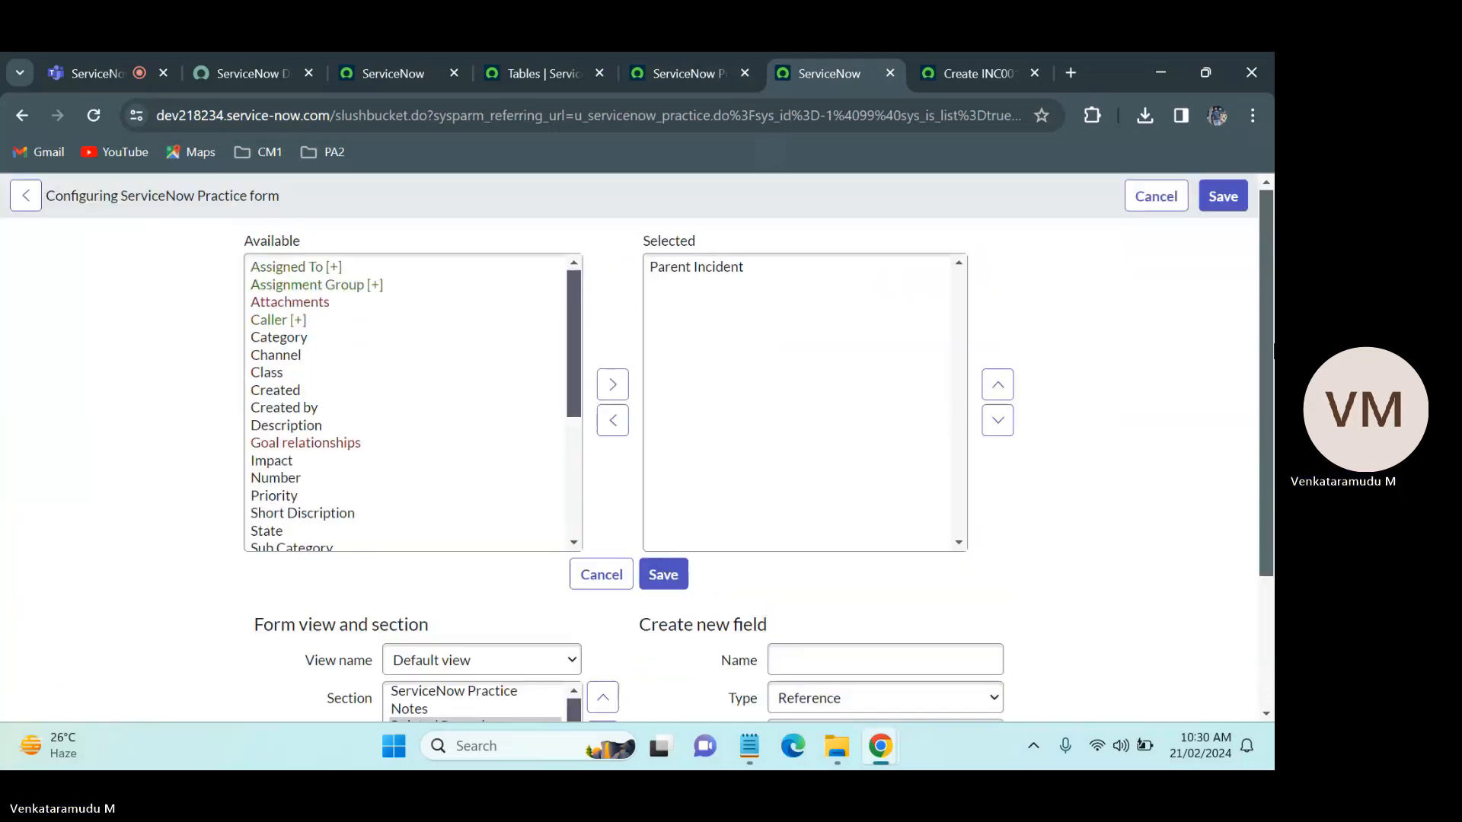
Step: Check the next field on the Incident form and add a Problem reference field pointing to the Problem [problem] table
left_click(980, 54)
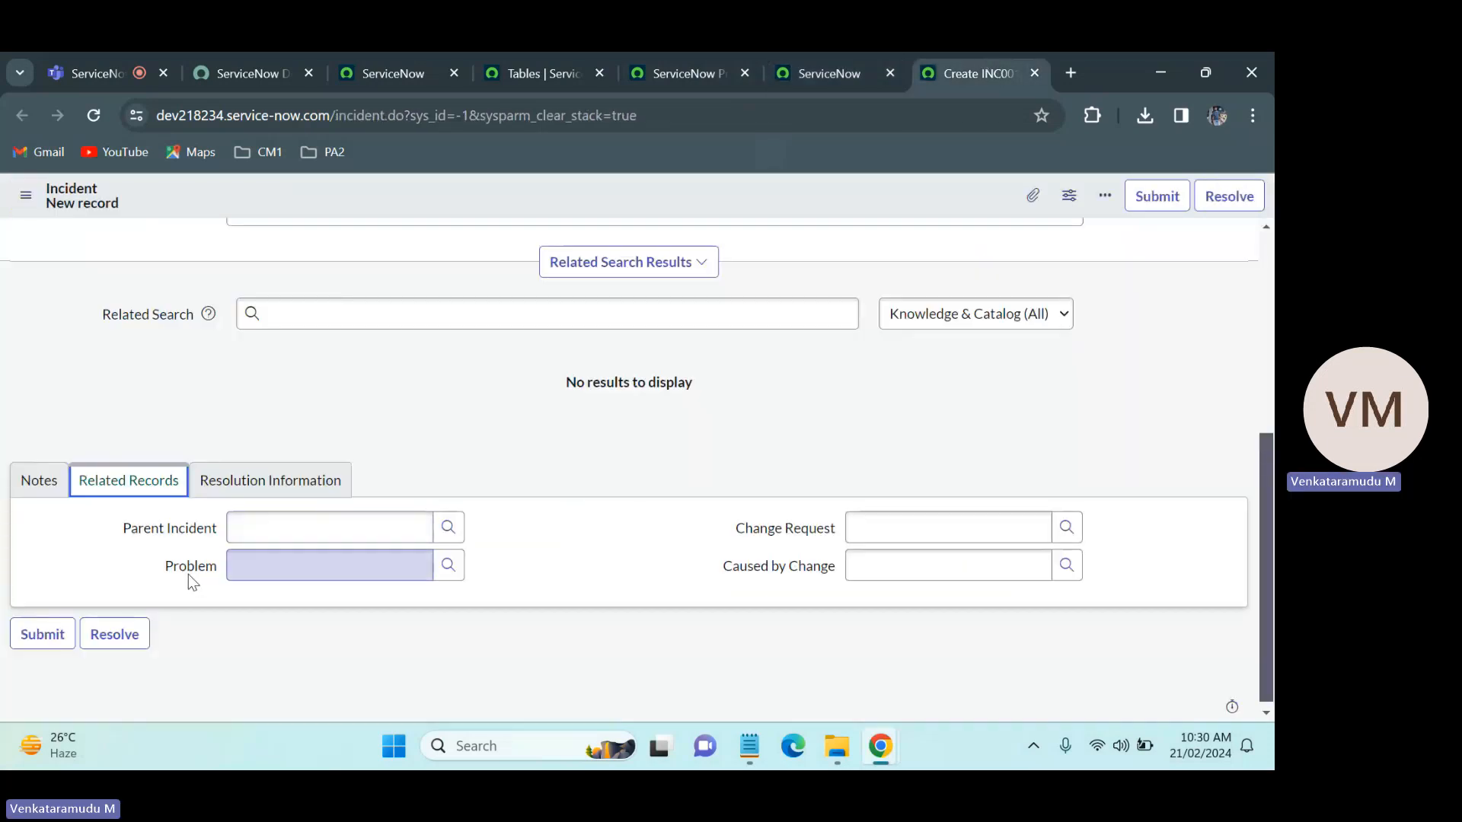
left_click(787, 76)
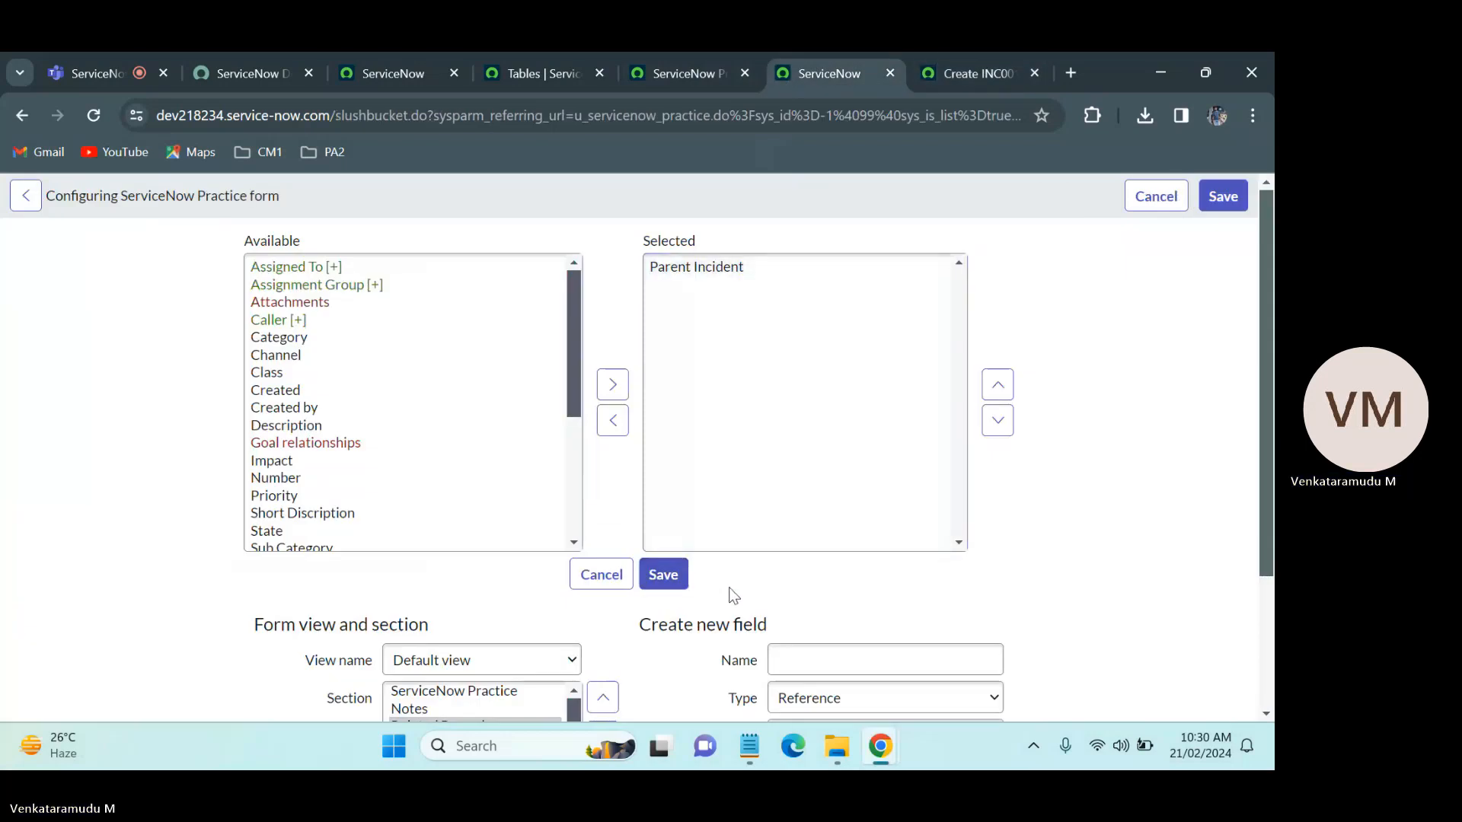
left_click(856, 662)
type("Pro")
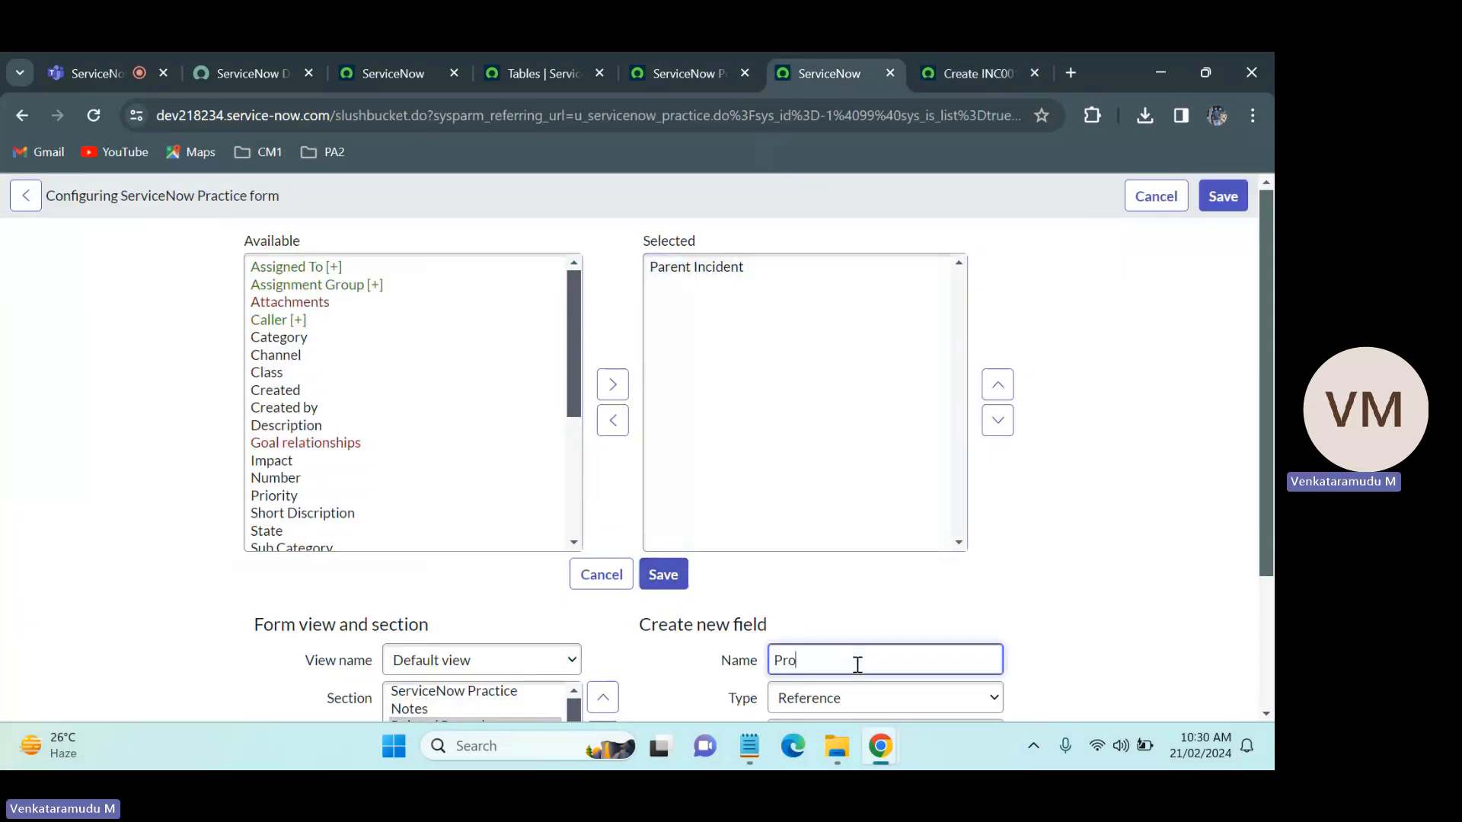
type("blem")
scroll(1271, 457, "down", 2)
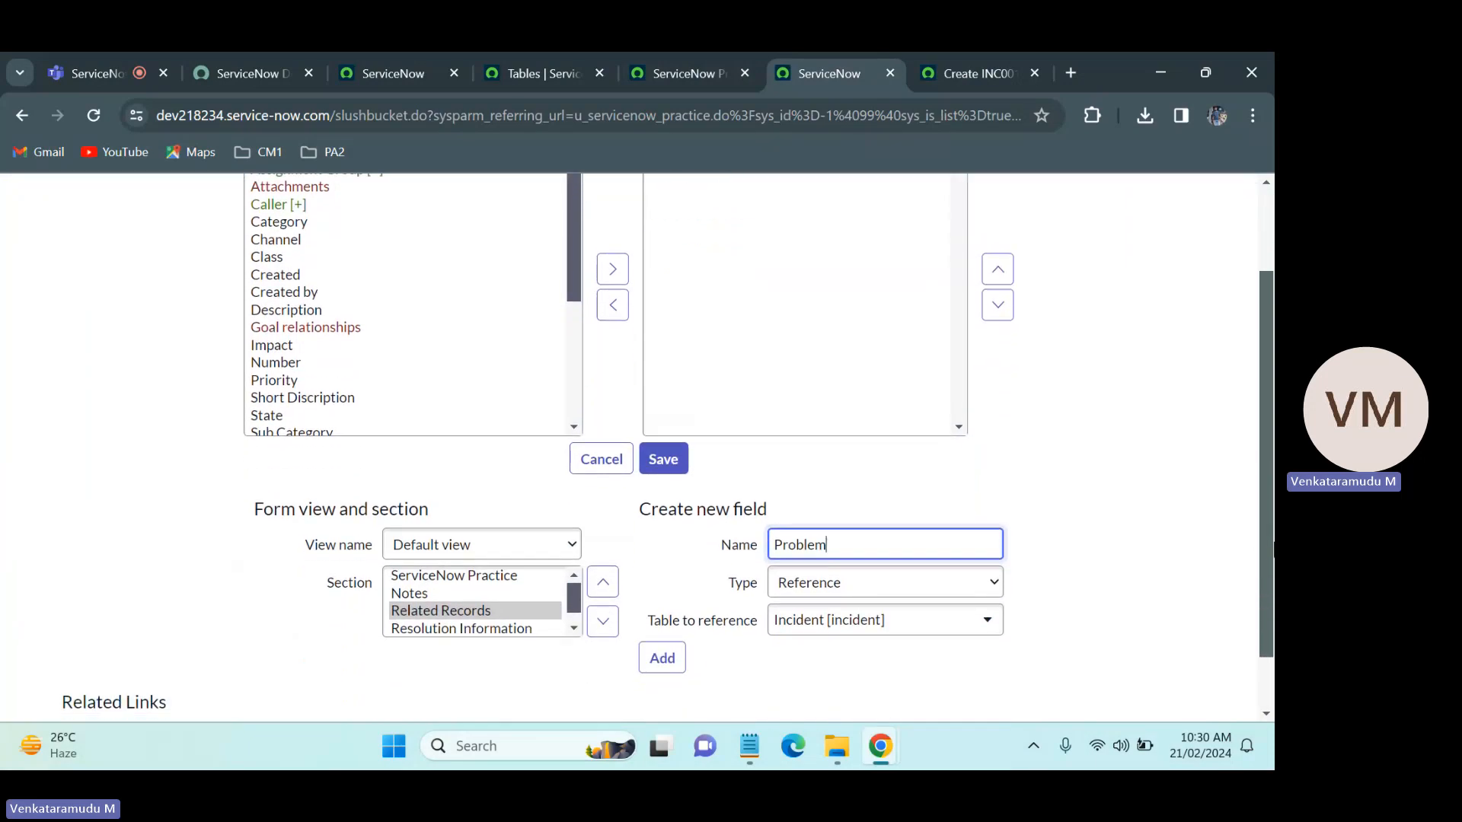
left_click(882, 607)
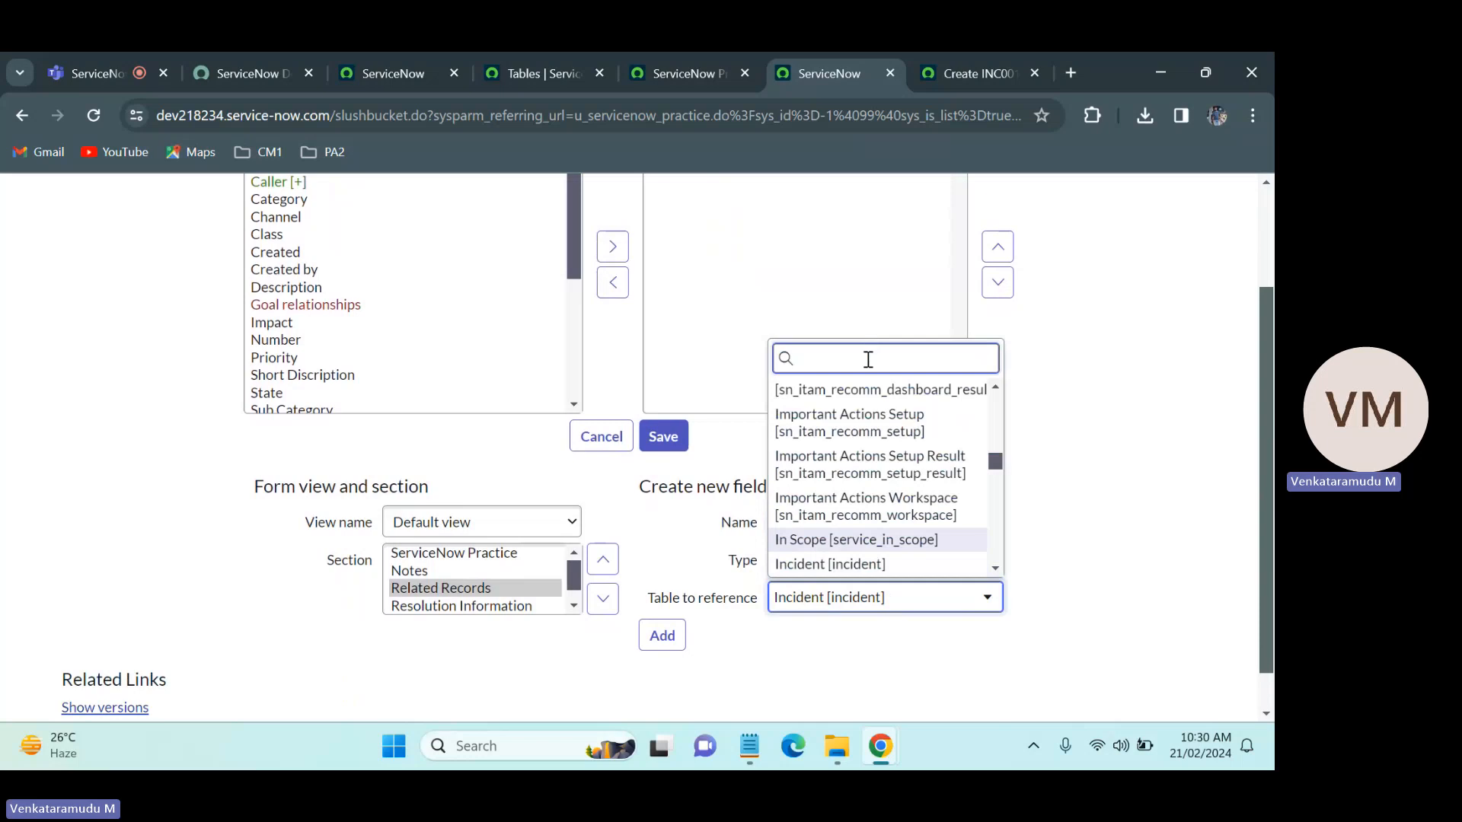
type("Problem")
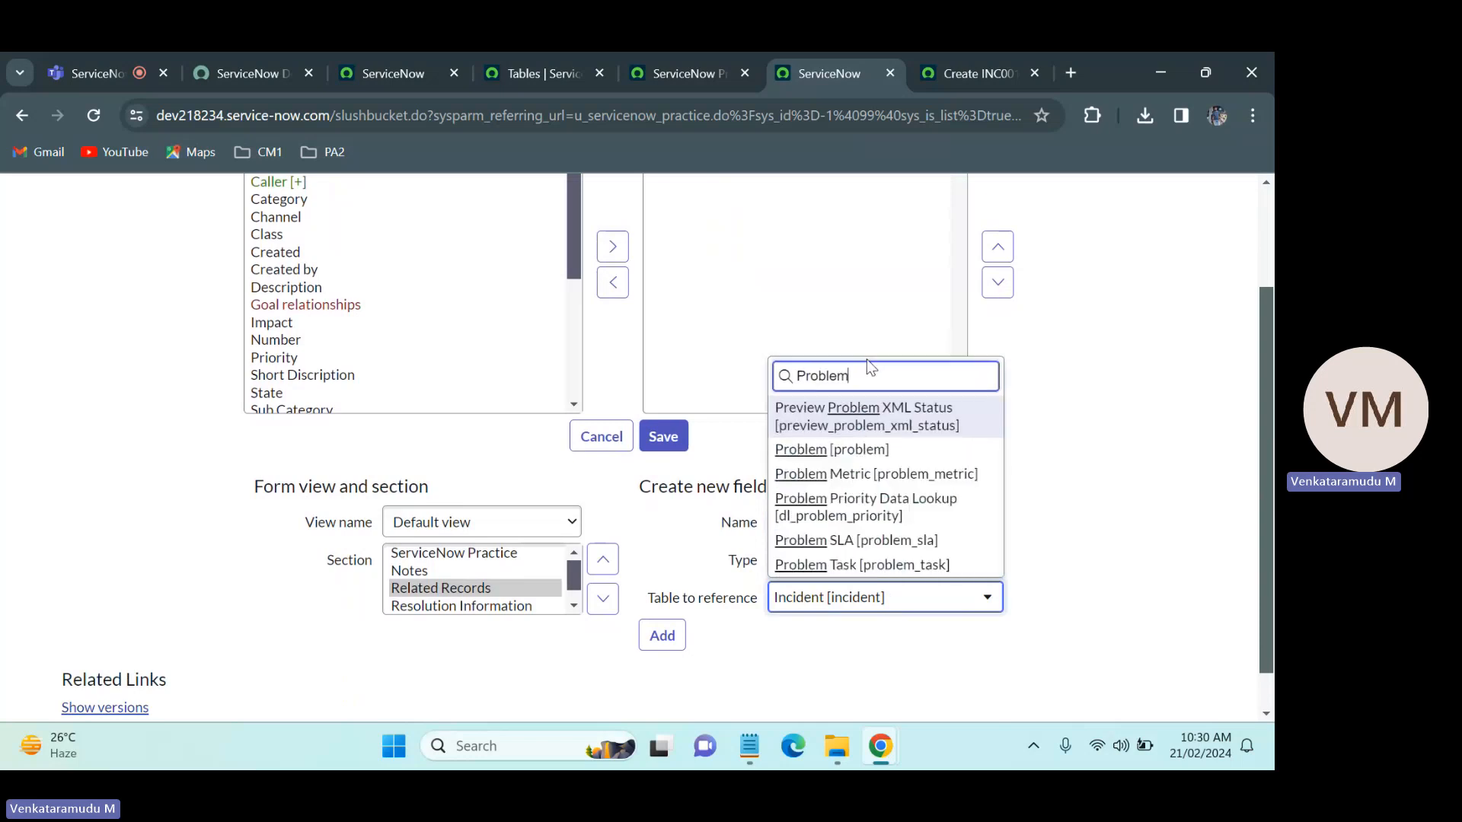
left_click(877, 451)
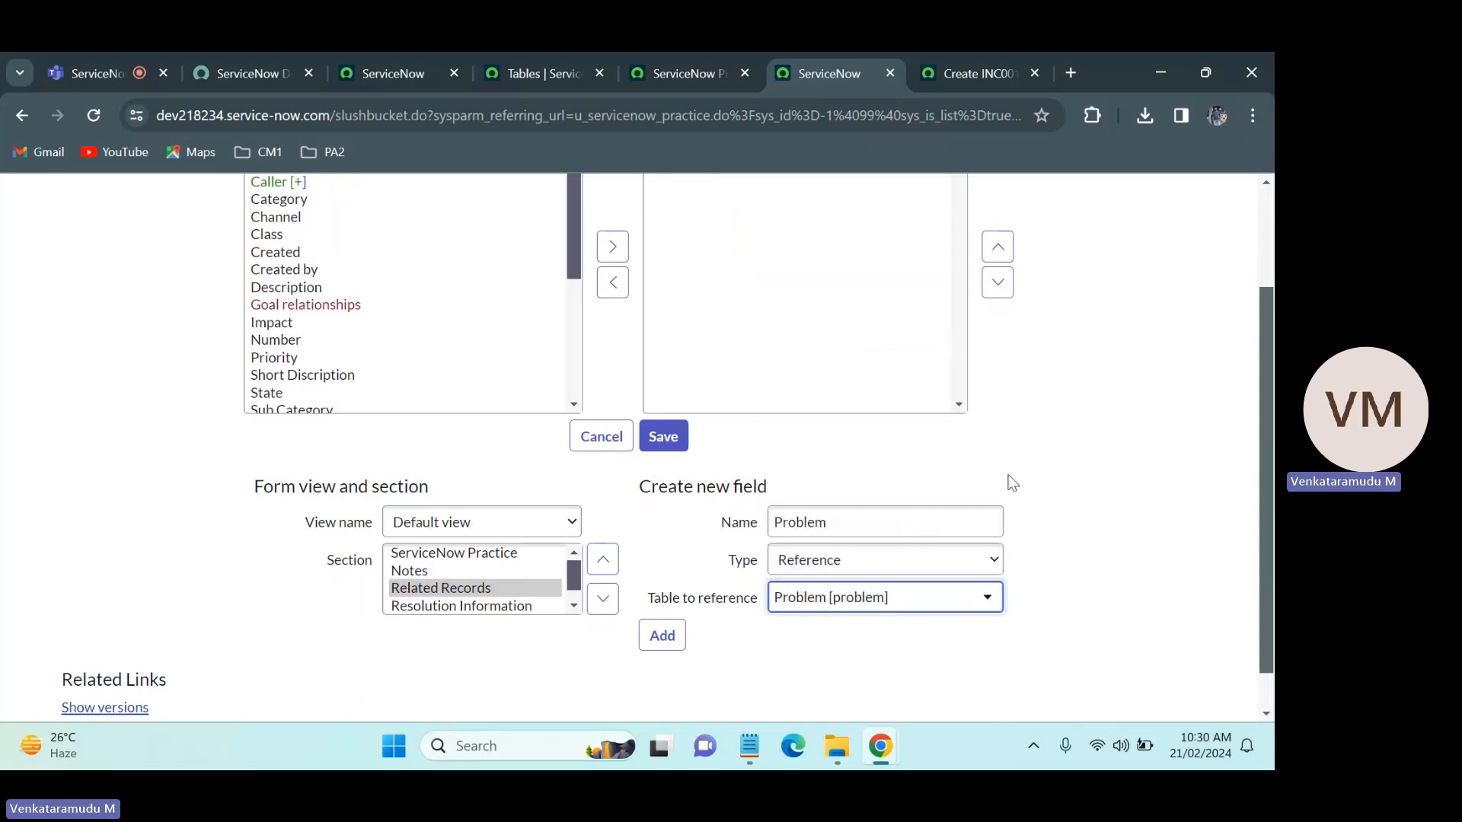
left_click(662, 636)
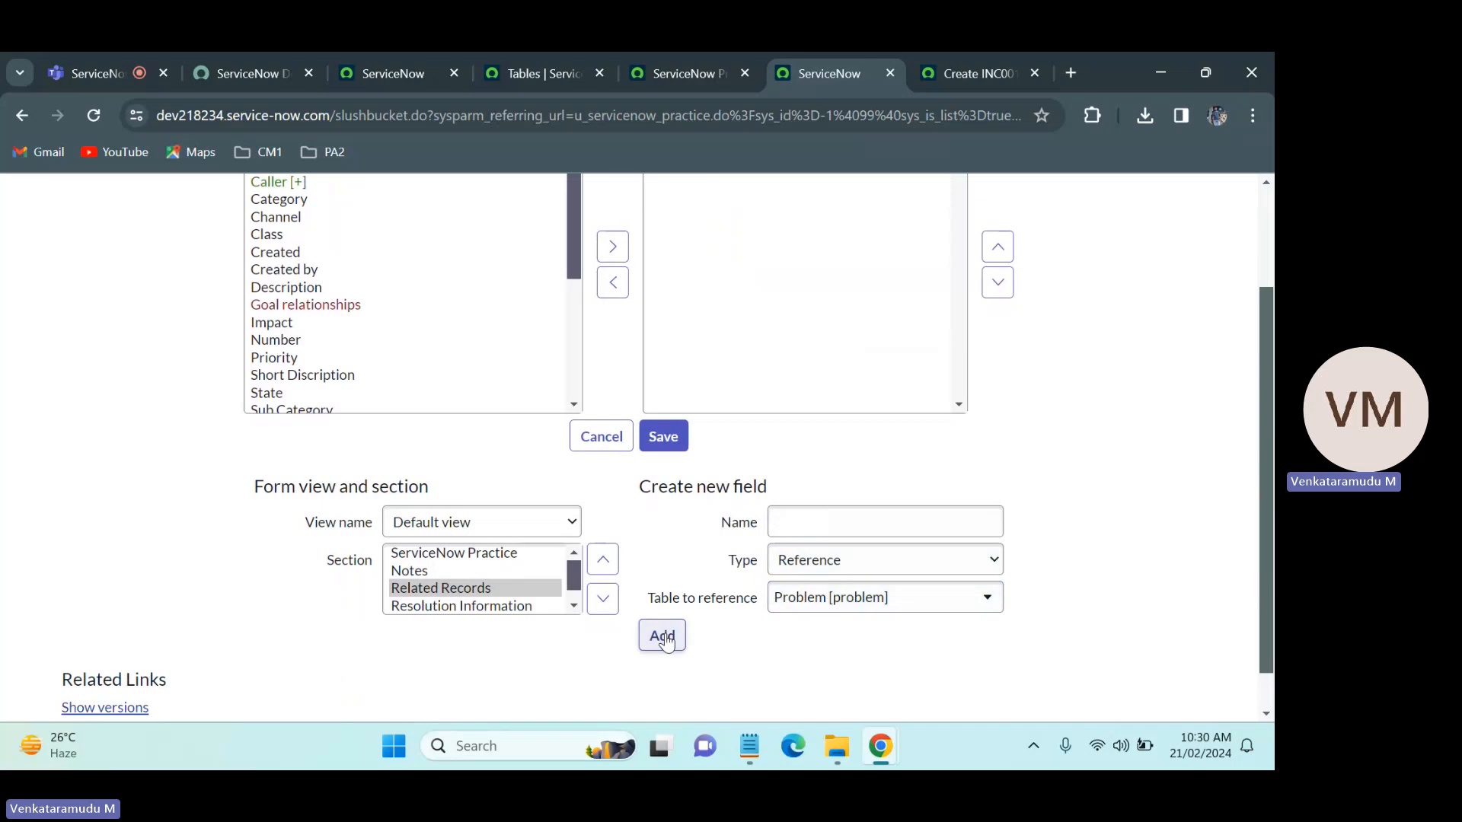
Step: Check the Incident form's Related Records again and add a Change Request reference field pointing to the Change Request [change_request] table
left_click(985, 58)
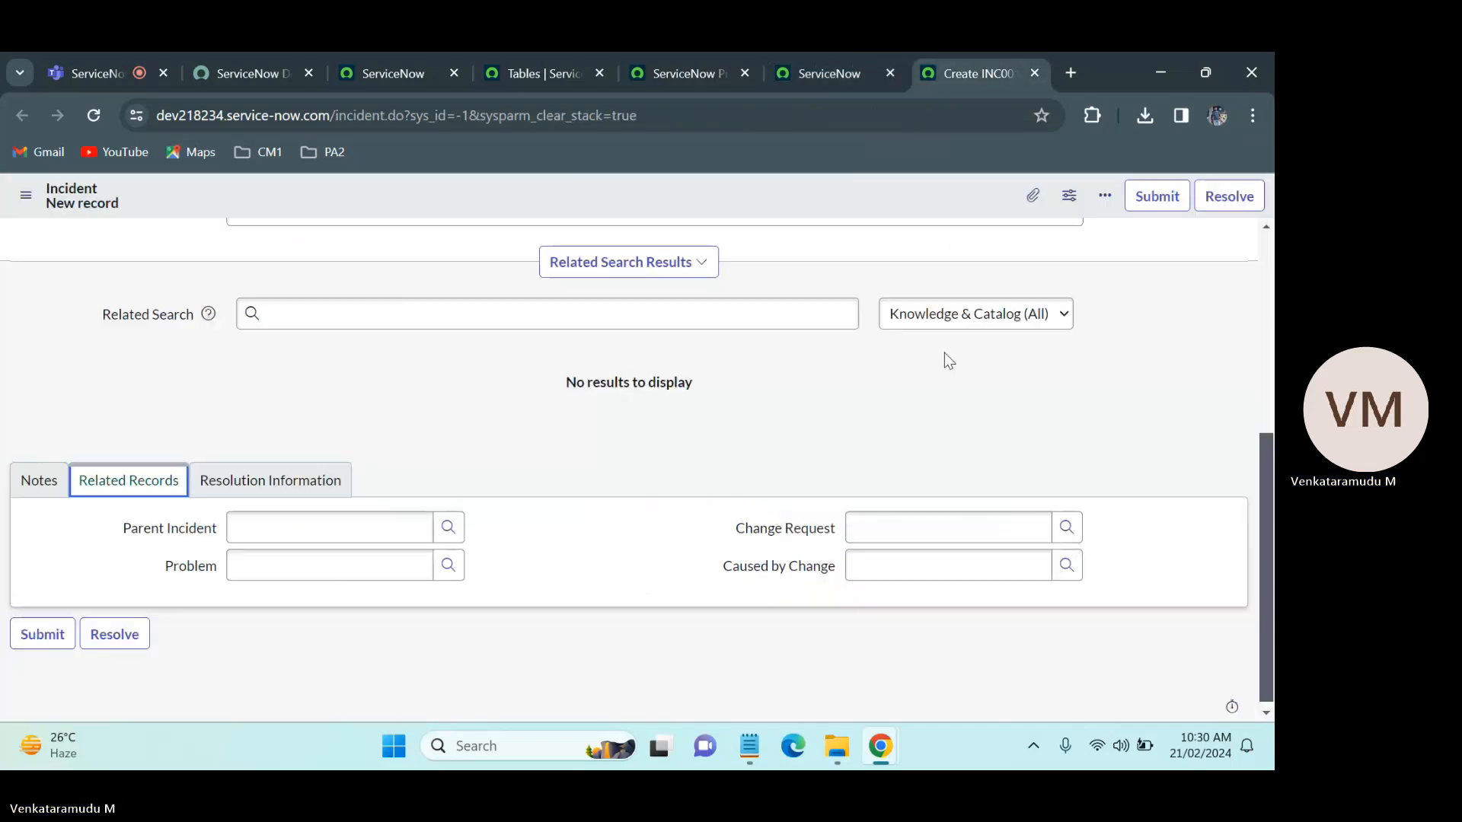
left_click(811, 67)
left_click(816, 526)
left_click(816, 526)
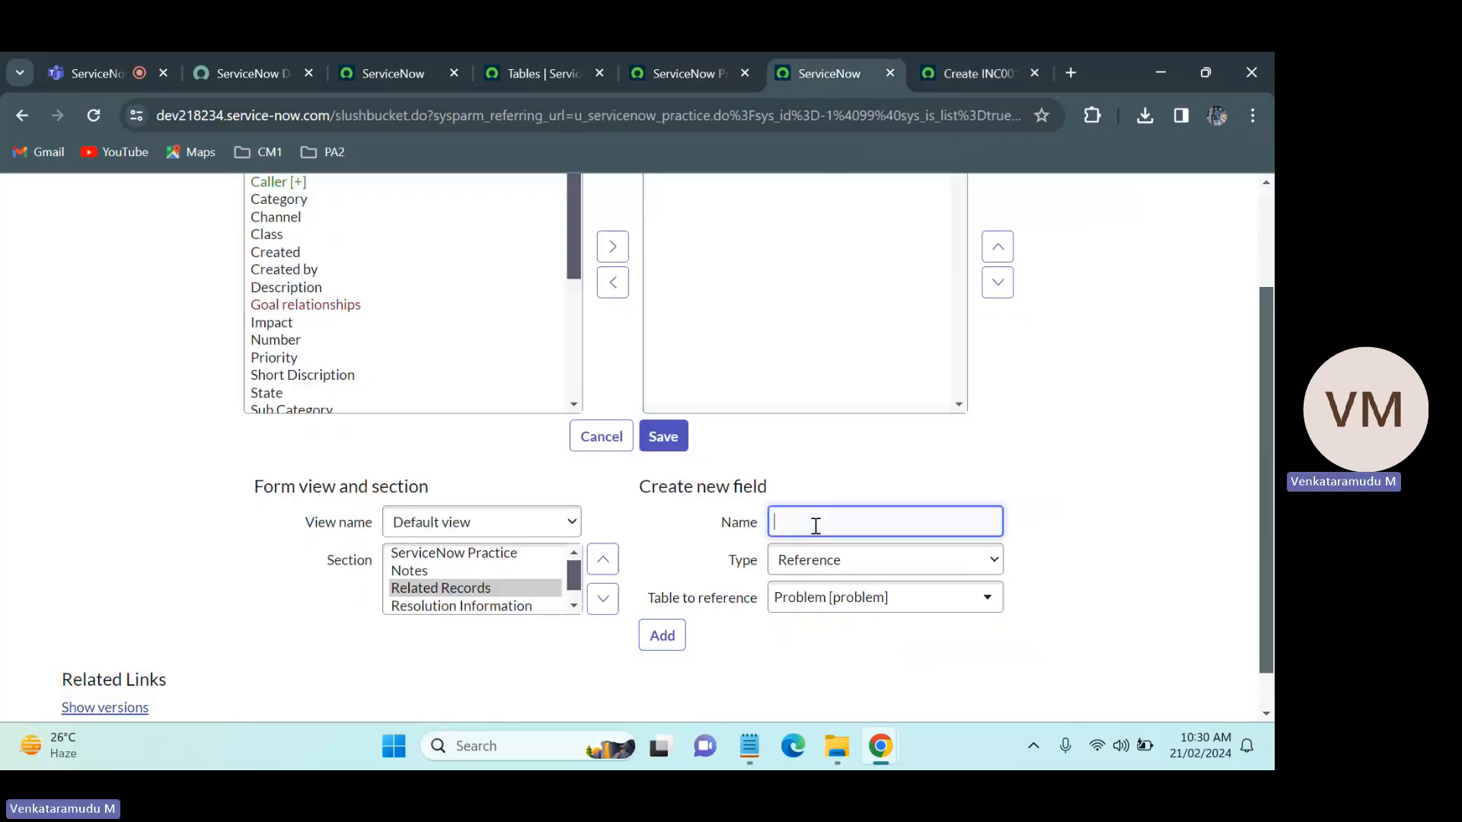
type("Change")
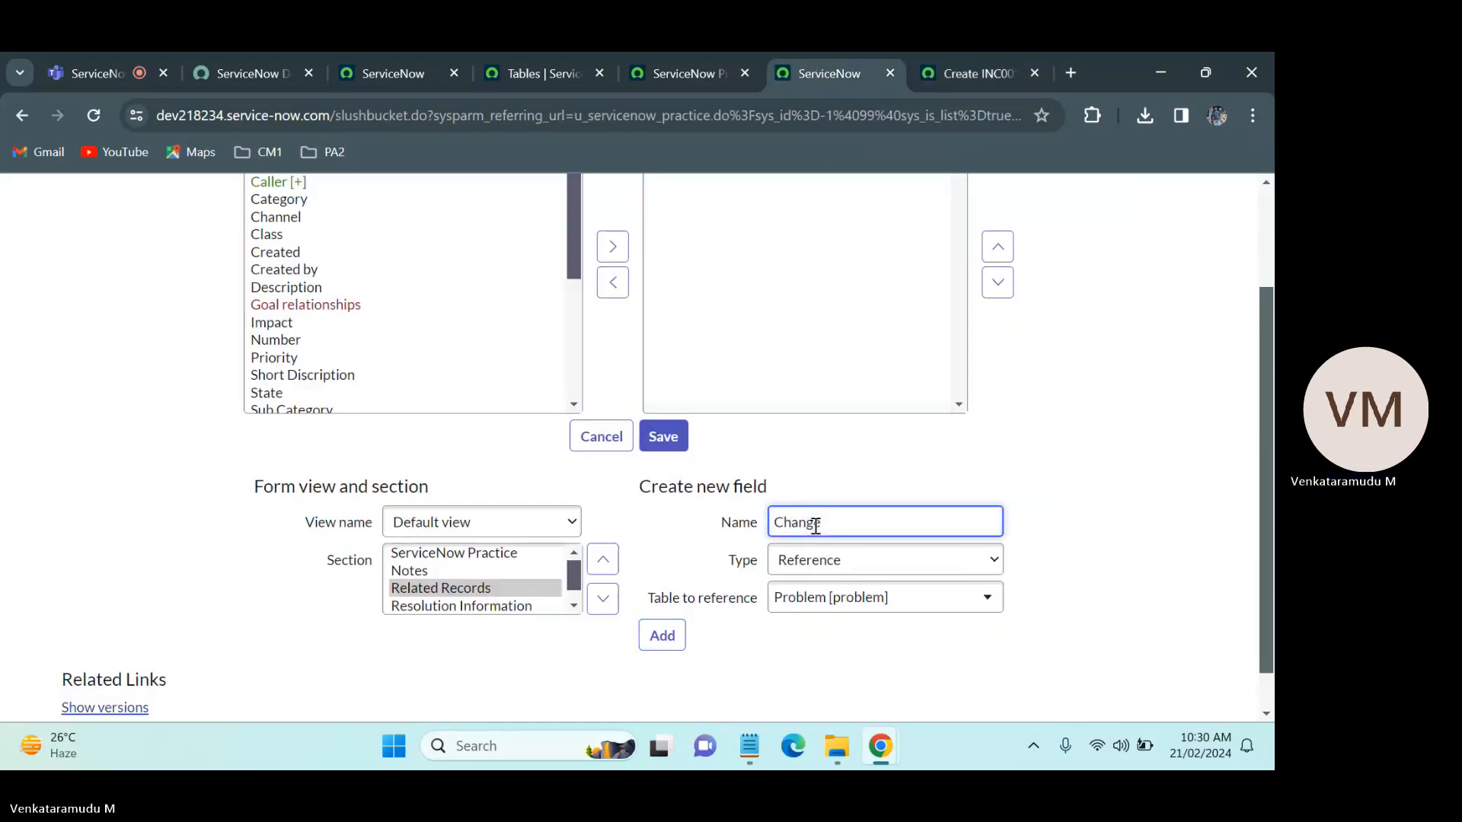
type(" Request")
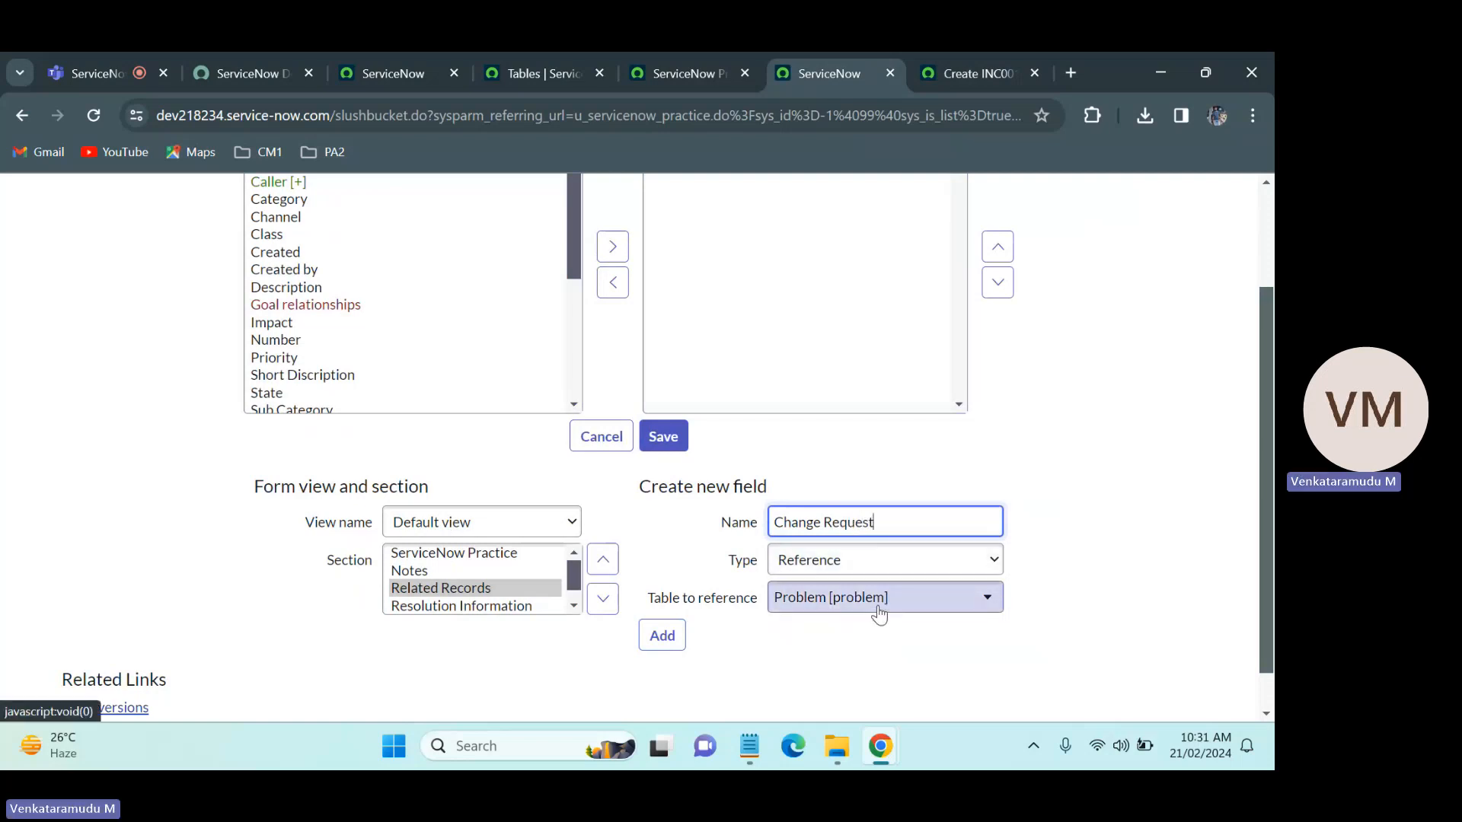
left_click(879, 613)
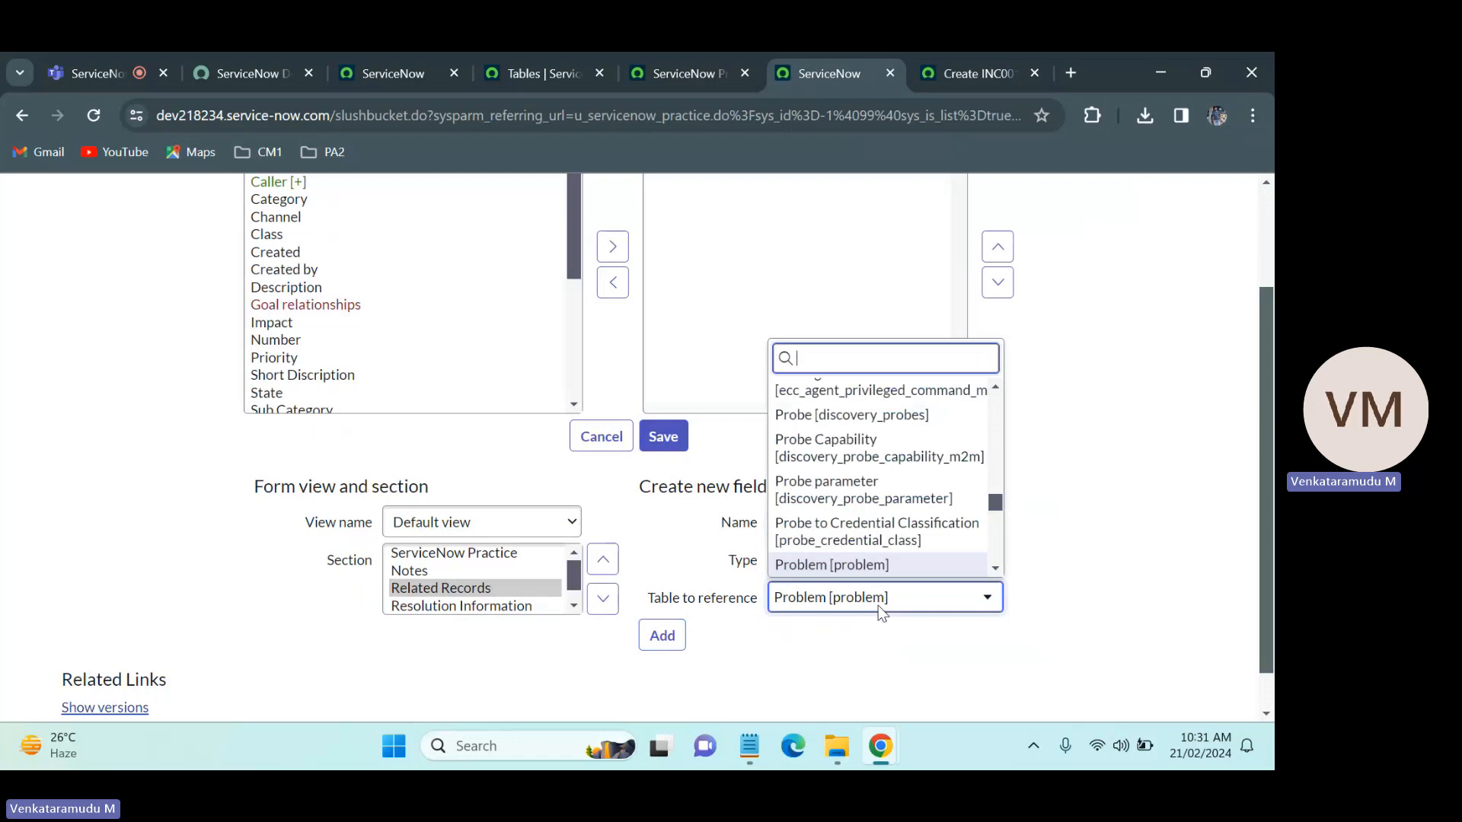
type("change")
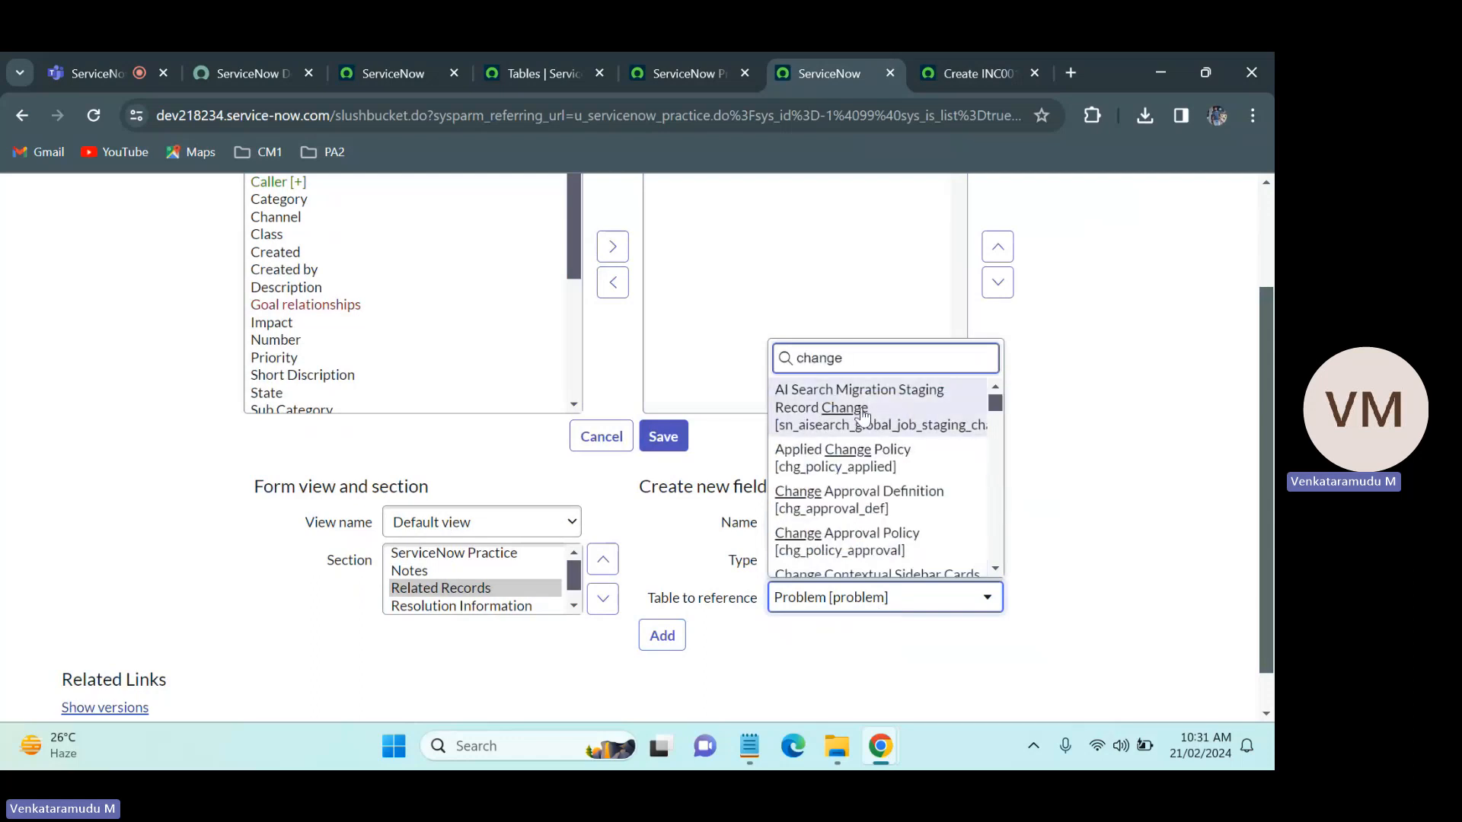
left_click_drag(995, 401, 1008, 441)
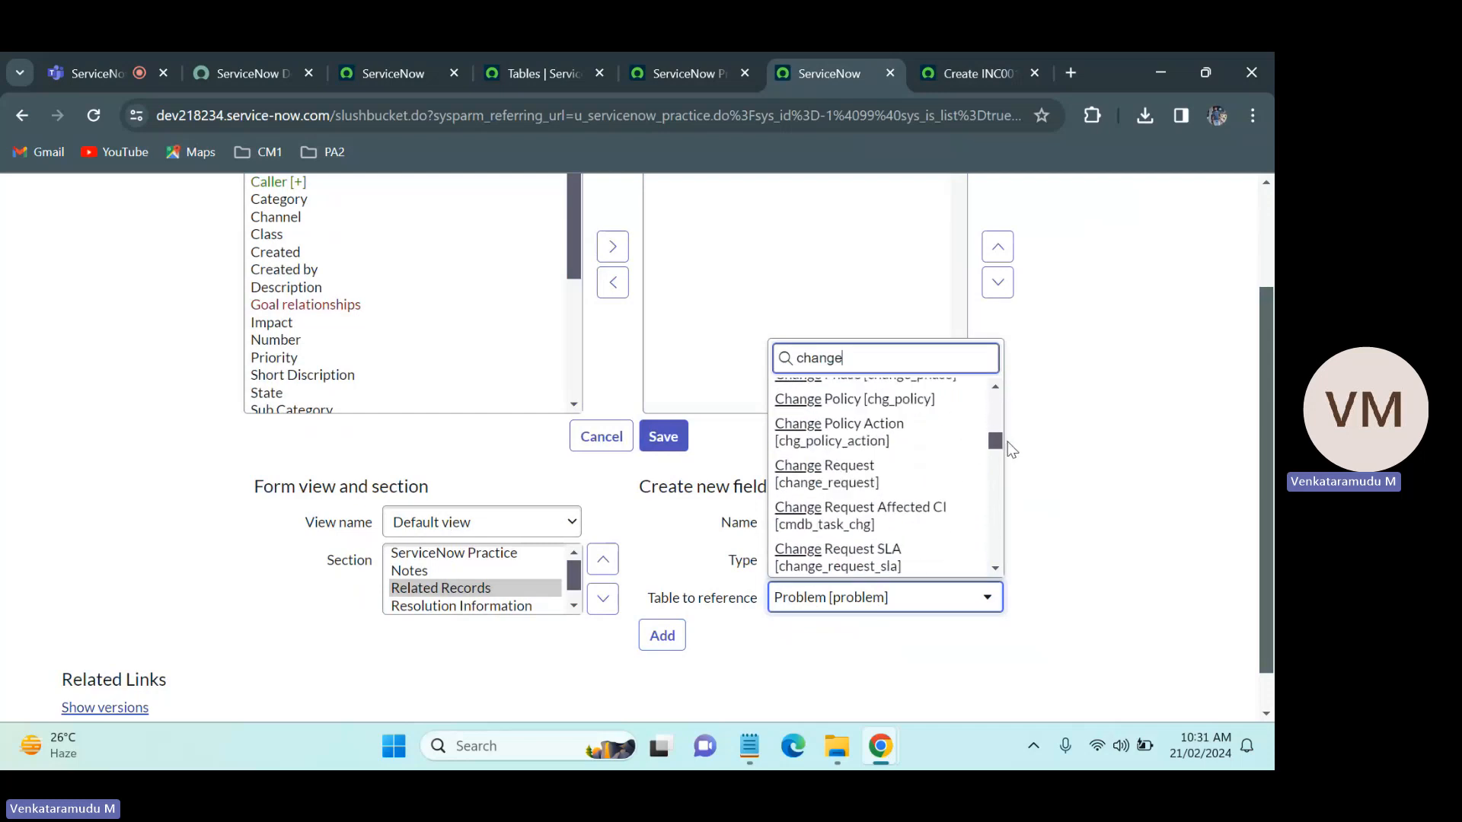
left_click(843, 484)
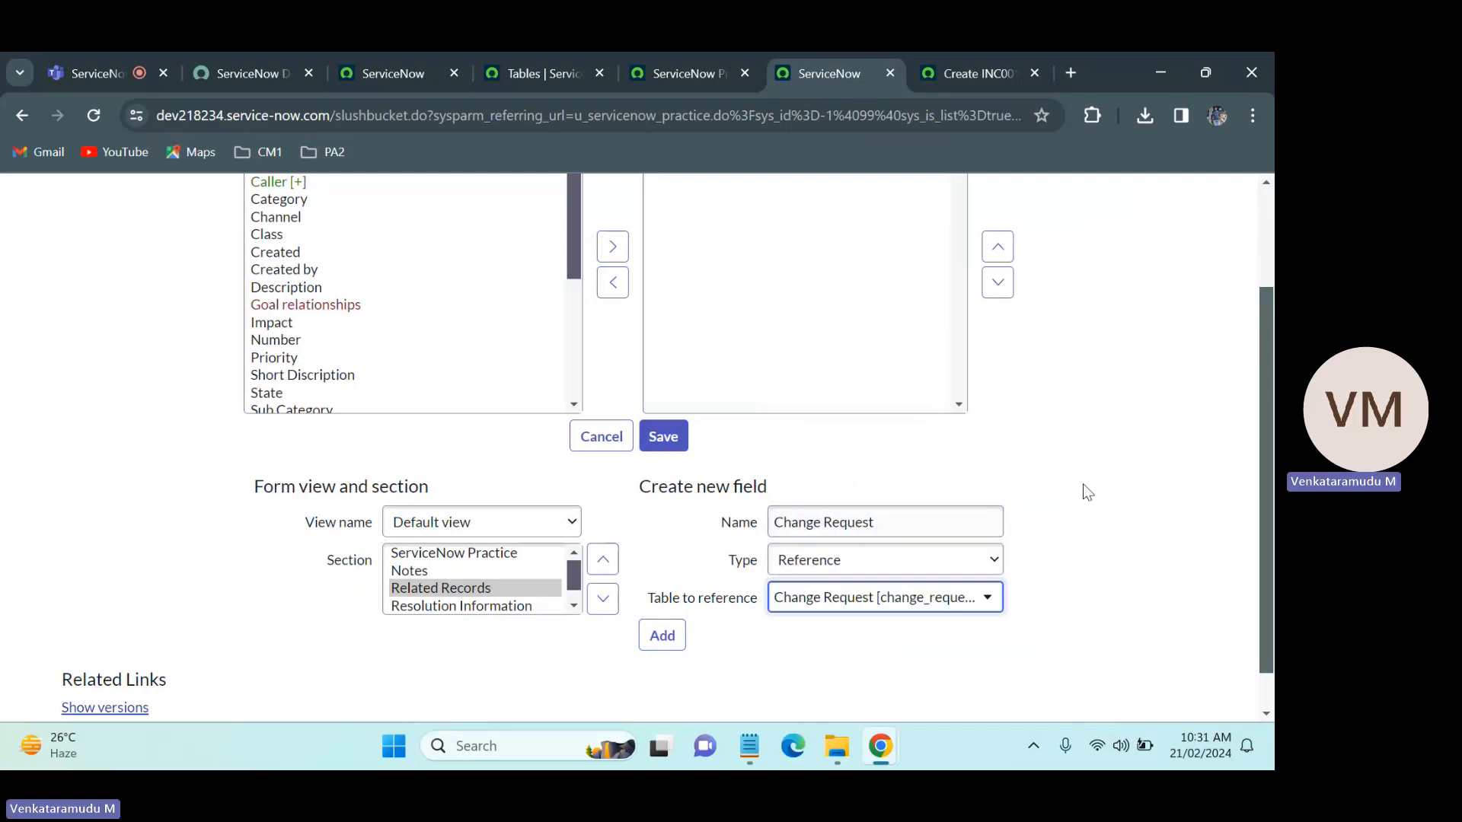
left_click(662, 635)
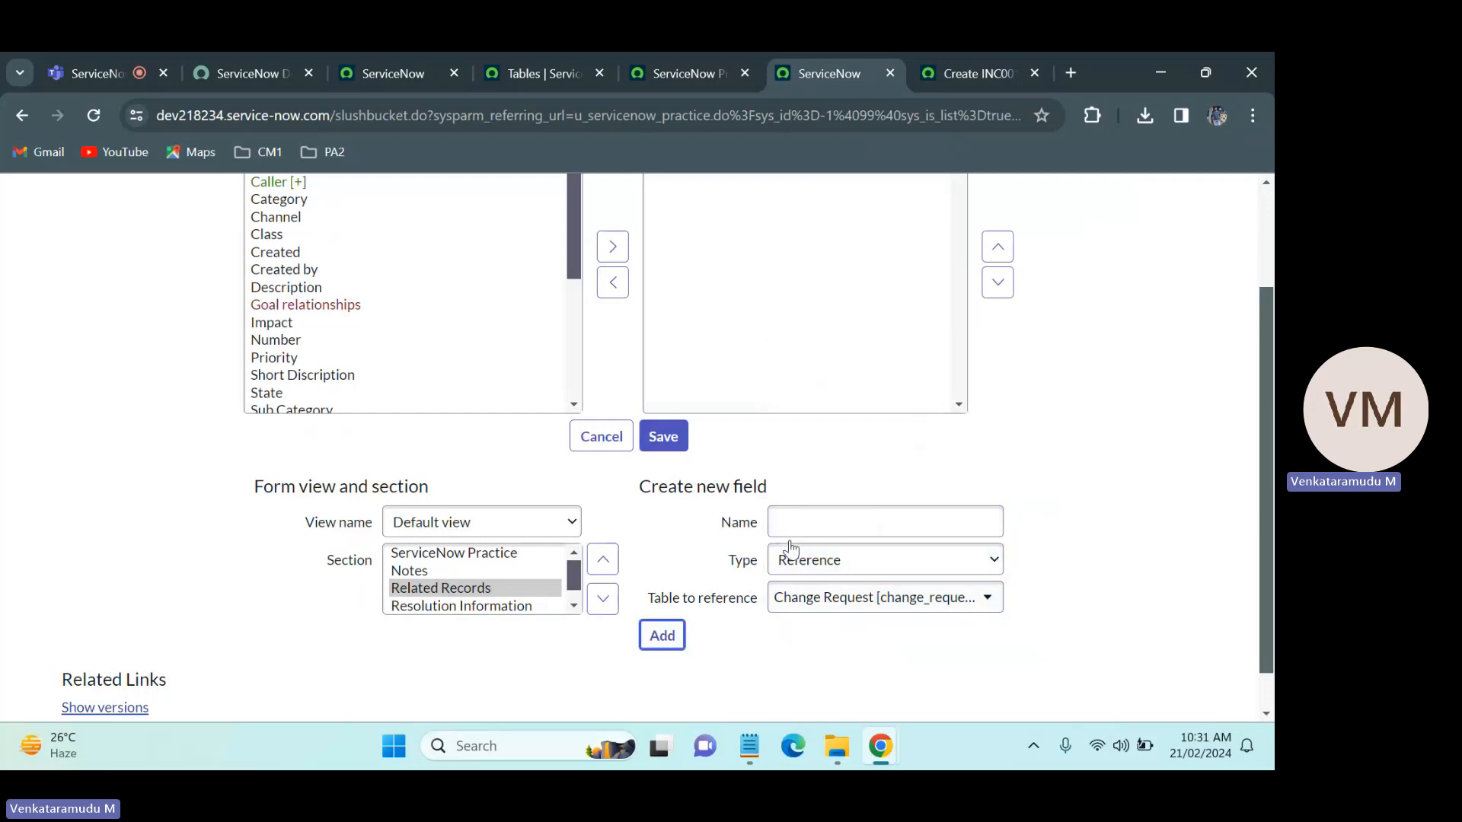
Step: Check the remaining Related Records field on the Incident form and add a Caused By Change reference field pointing to the Change Request [change_request] table
left_click(977, 55)
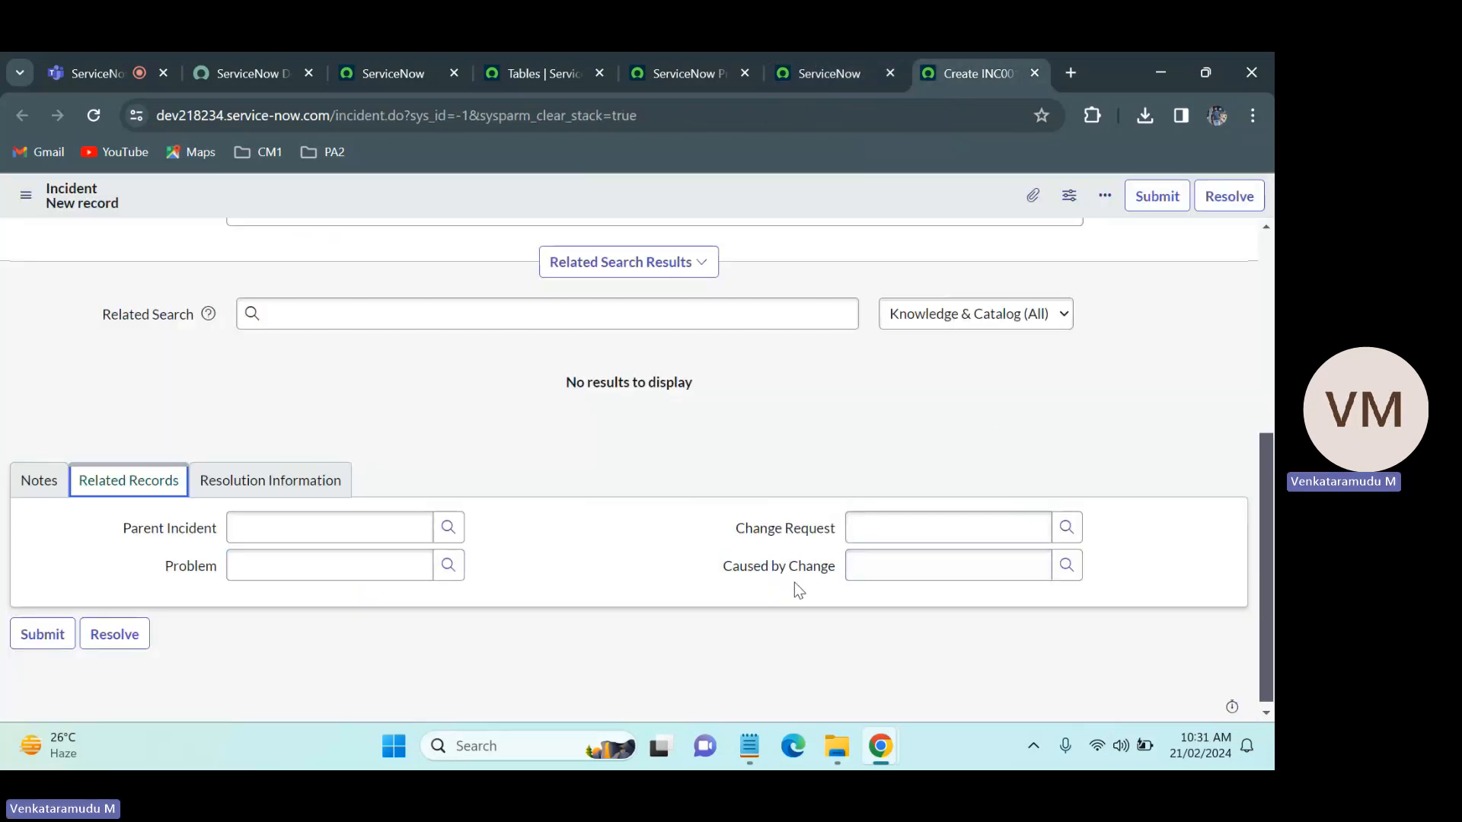
left_click(846, 54)
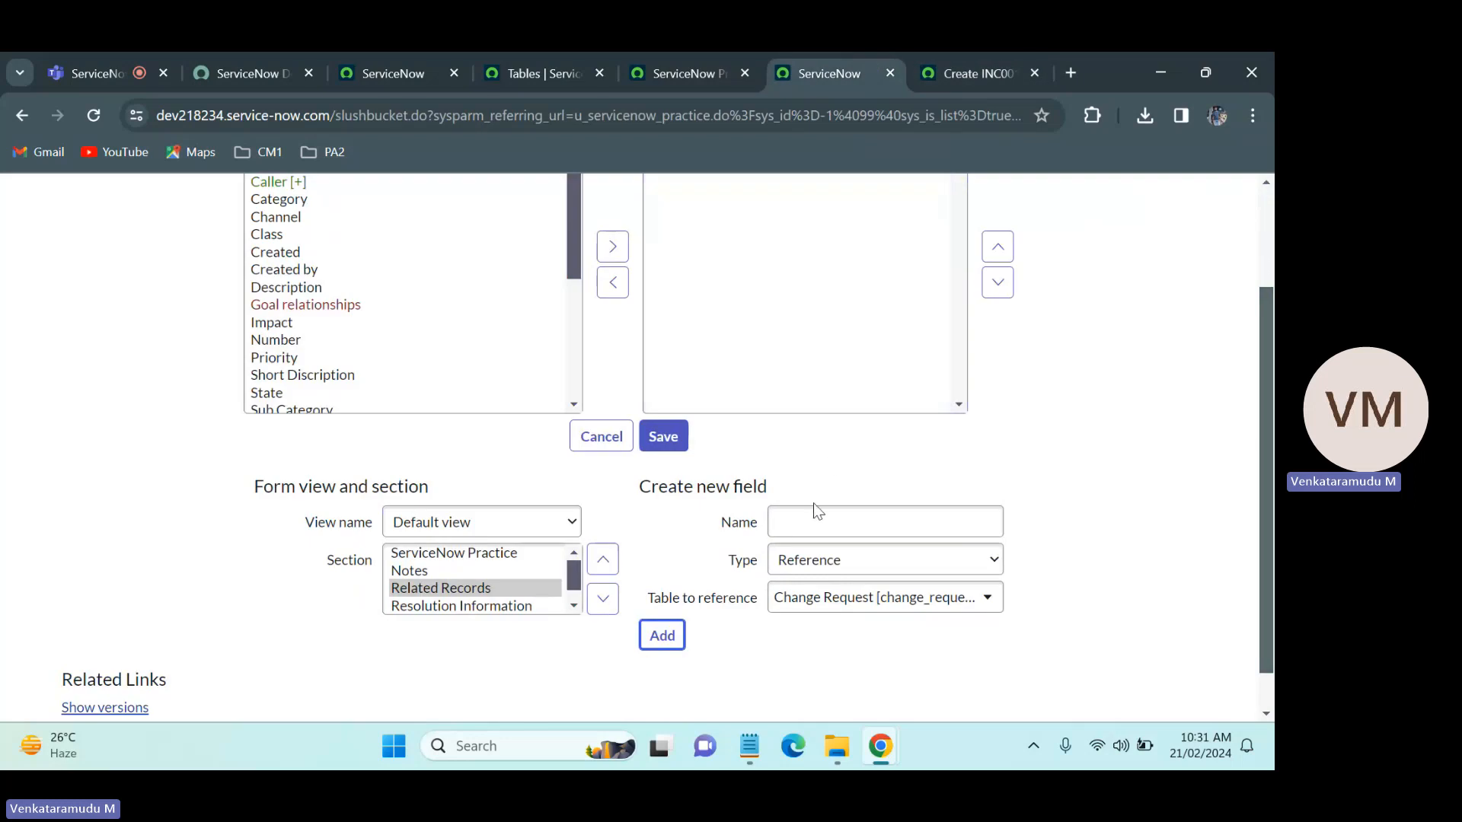
left_click(807, 524)
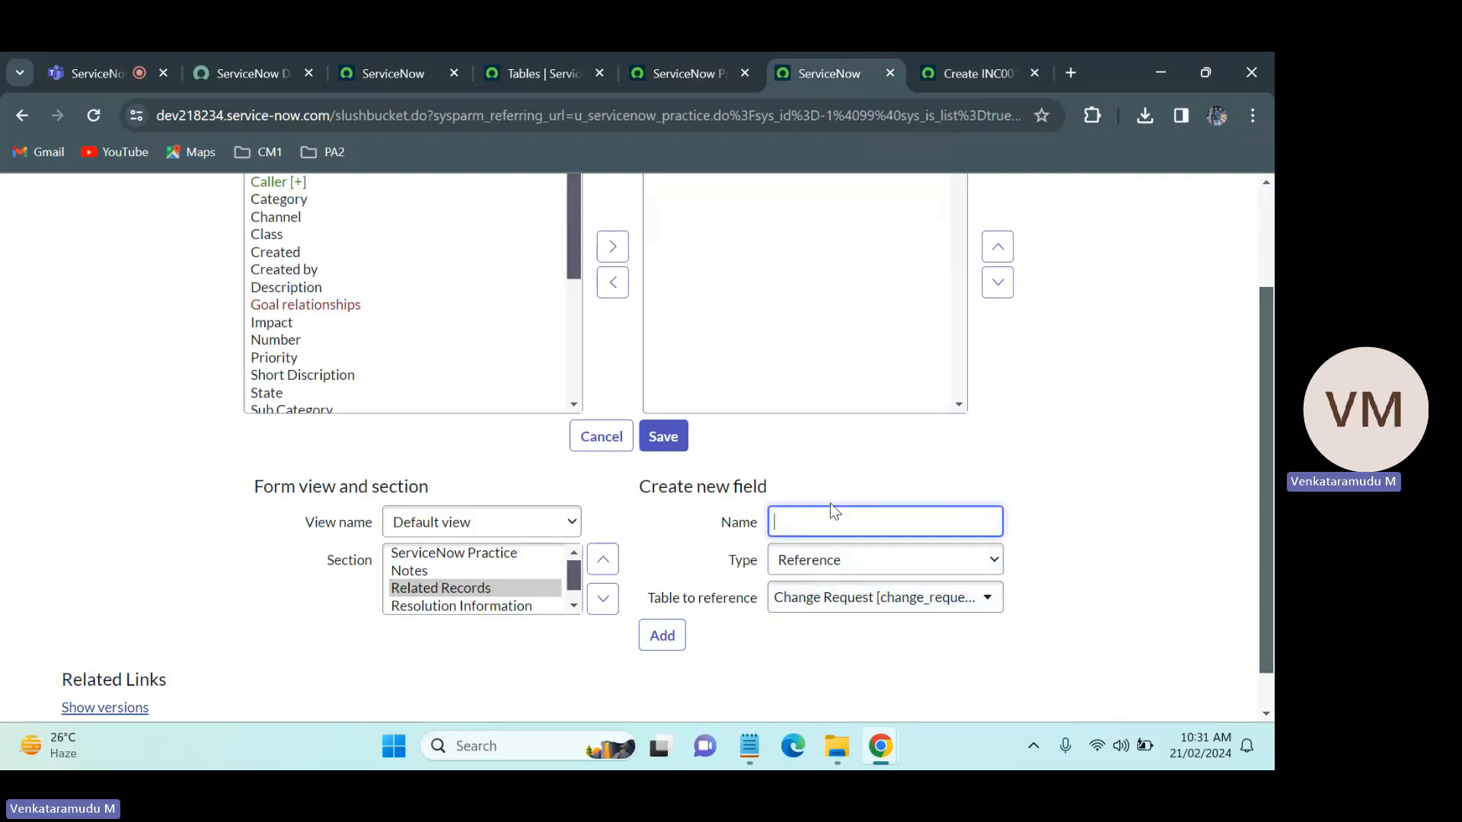
type("Caused By Change")
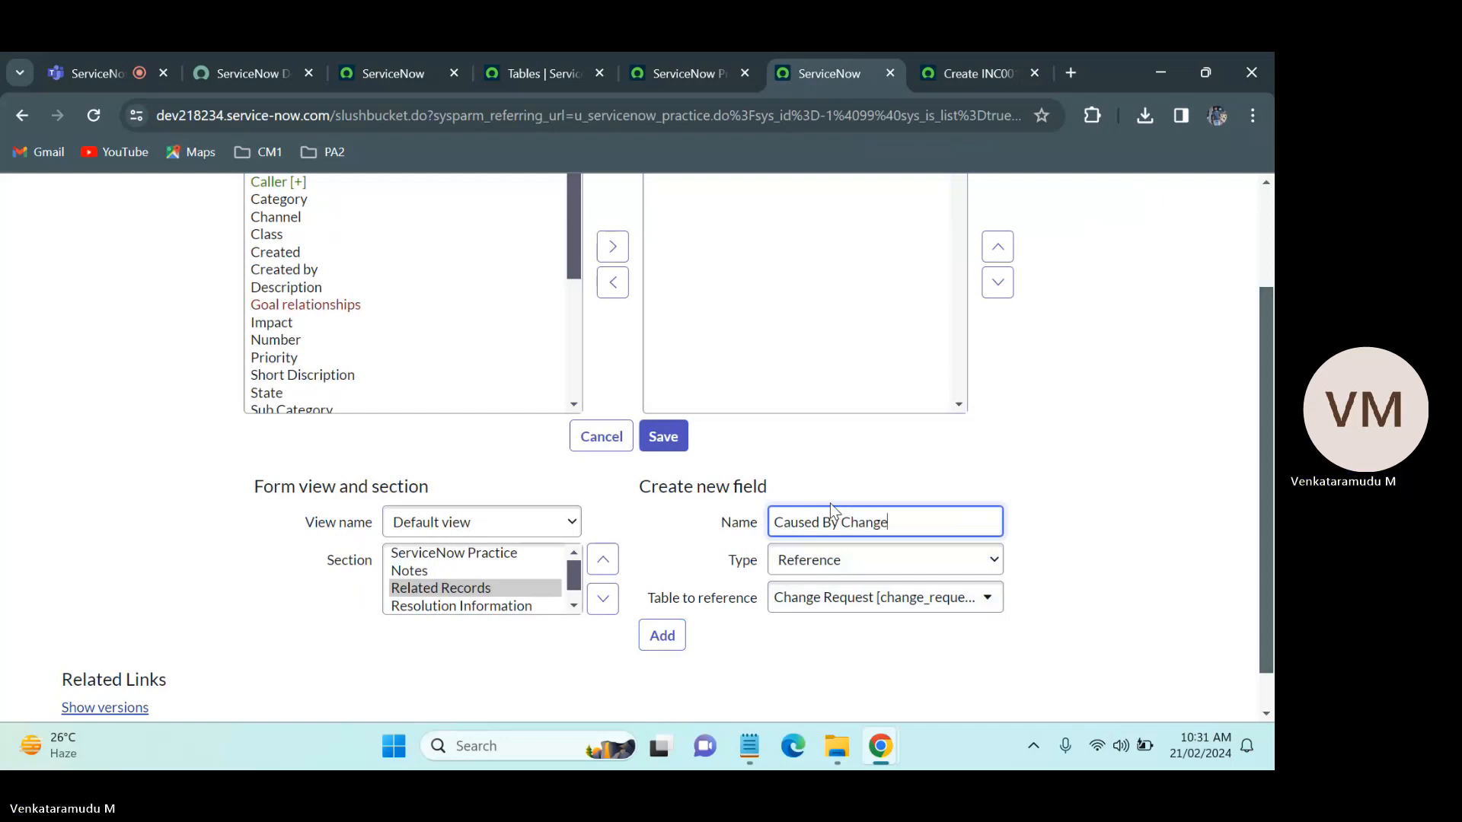
left_click(884, 485)
left_click(661, 635)
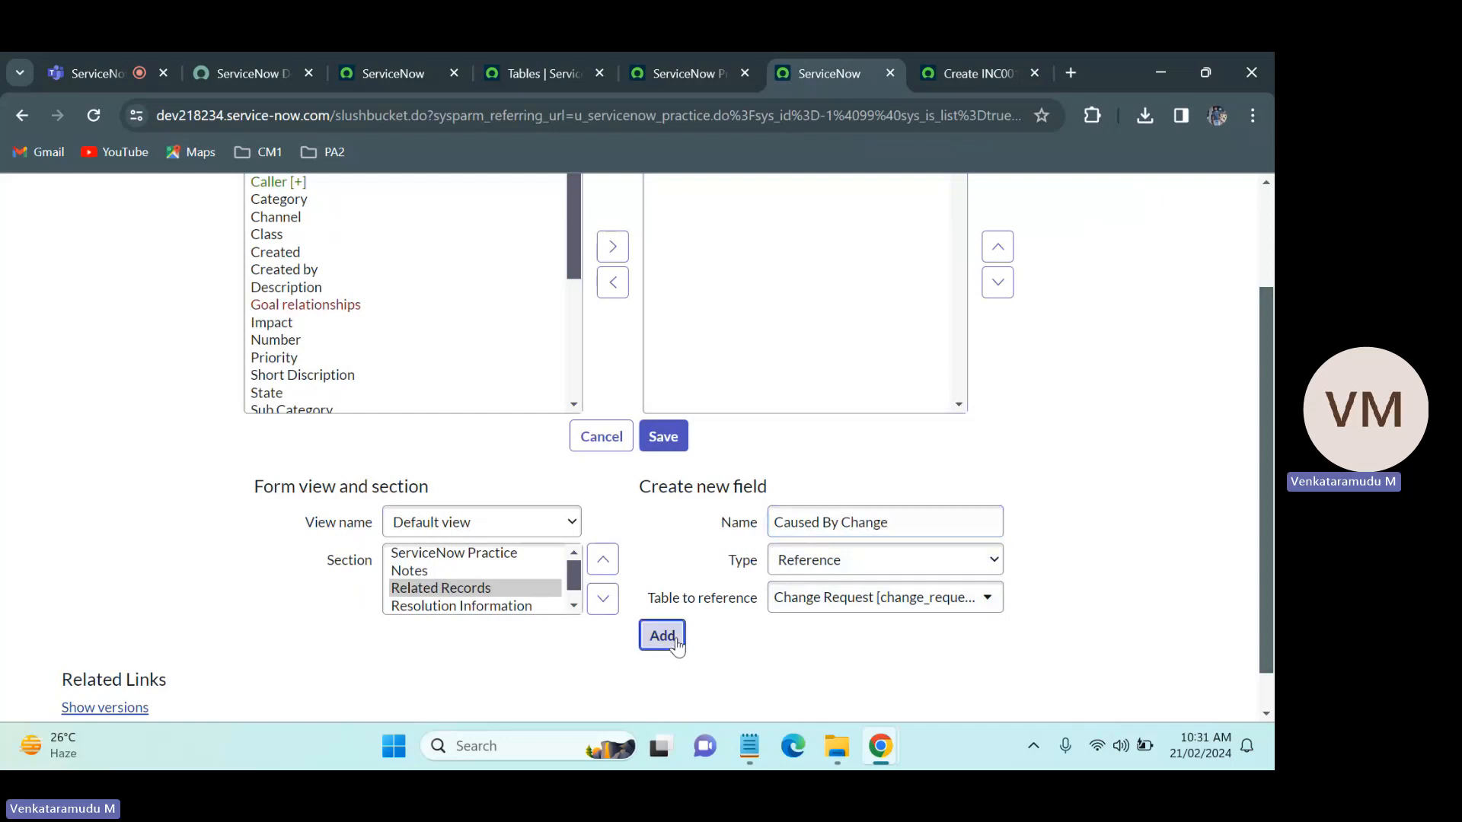
scroll(1270, 463, "down", 1)
scroll(1270, 463, "up", 3)
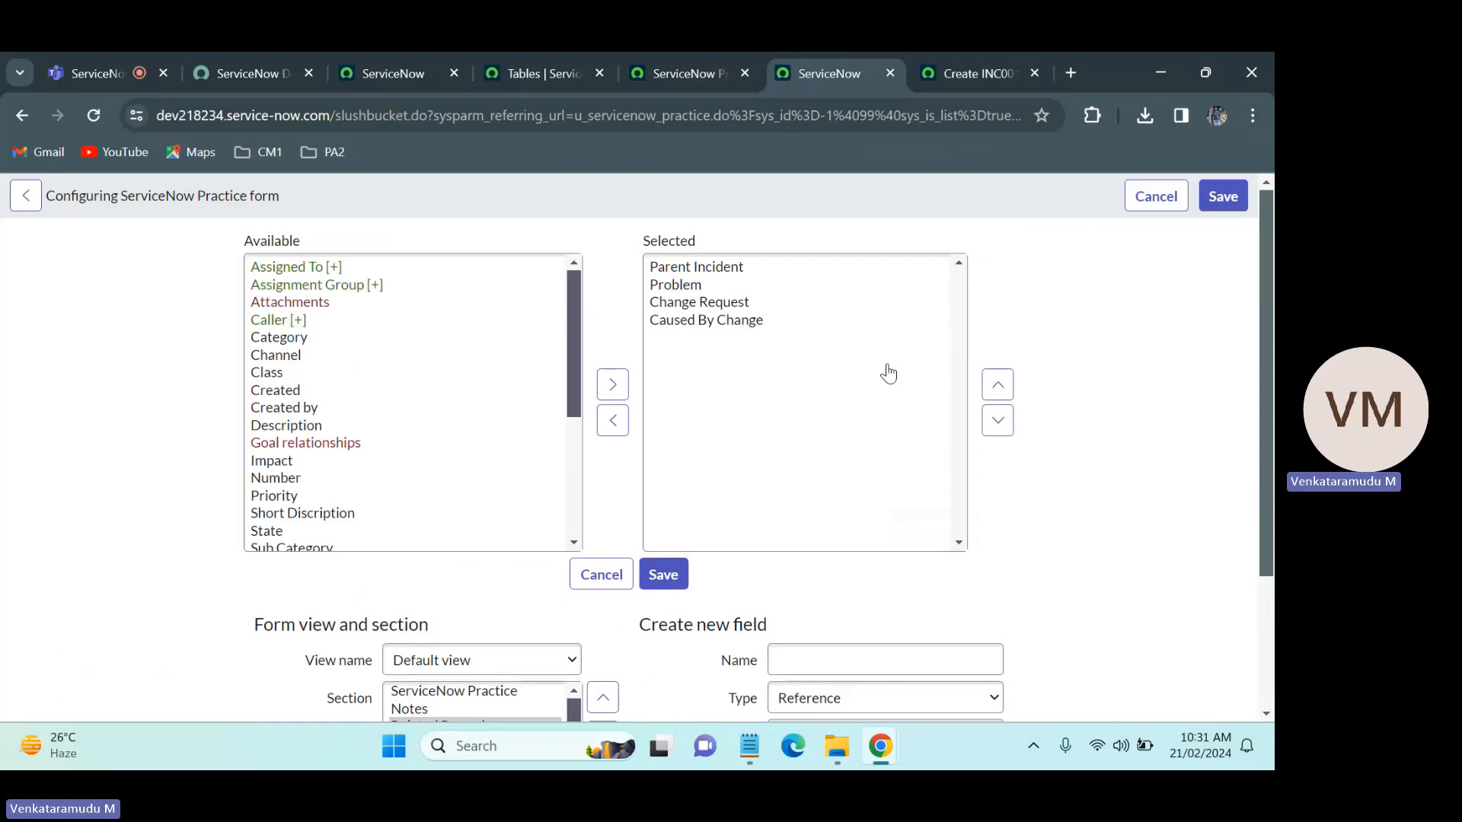
Step: Add a begin_split marker to the Related Records section and move it above Parent Incident
left_click(692, 381)
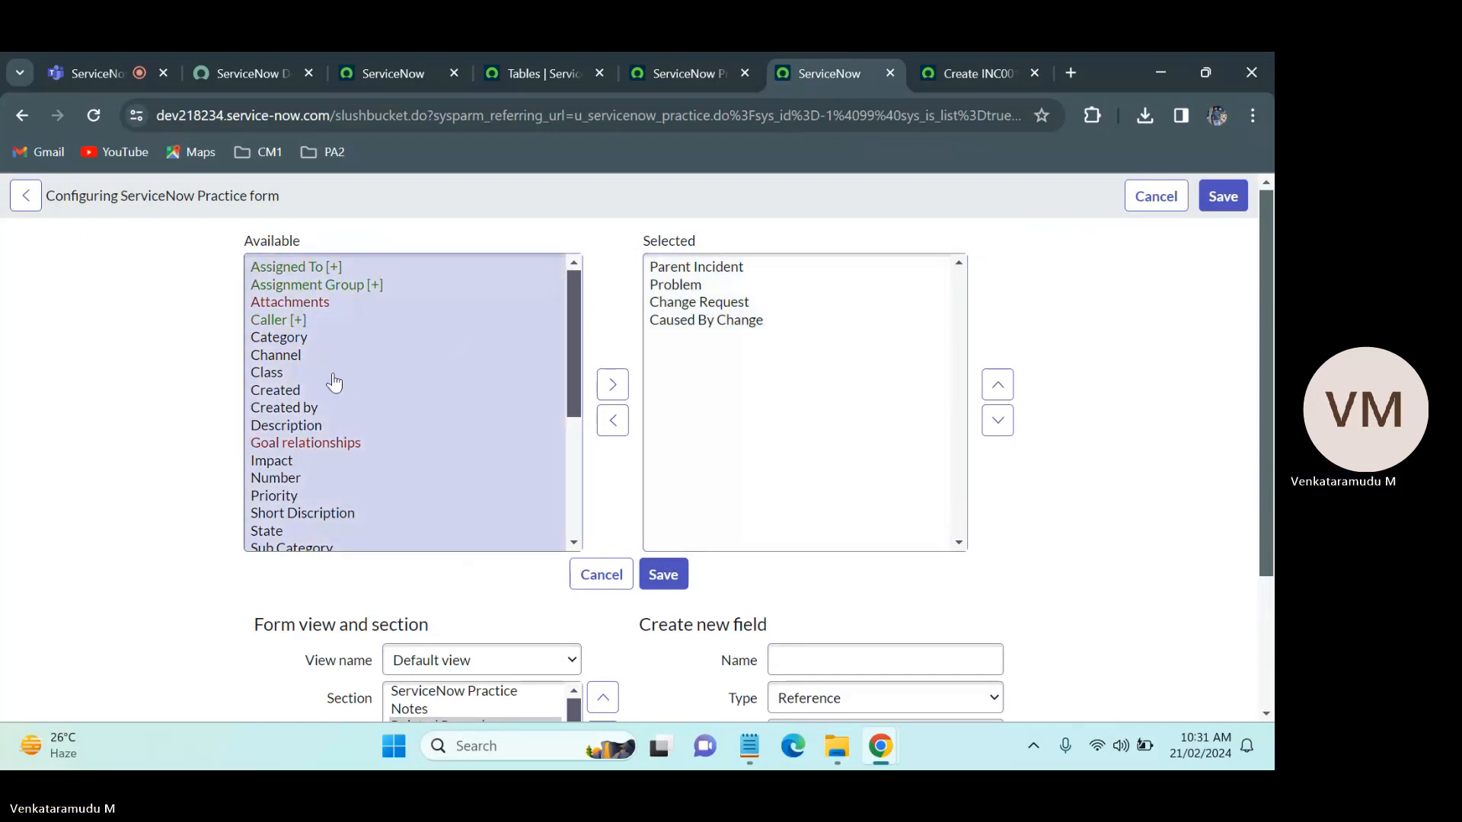
left_click_drag(572, 329, 574, 459)
left_click(279, 419)
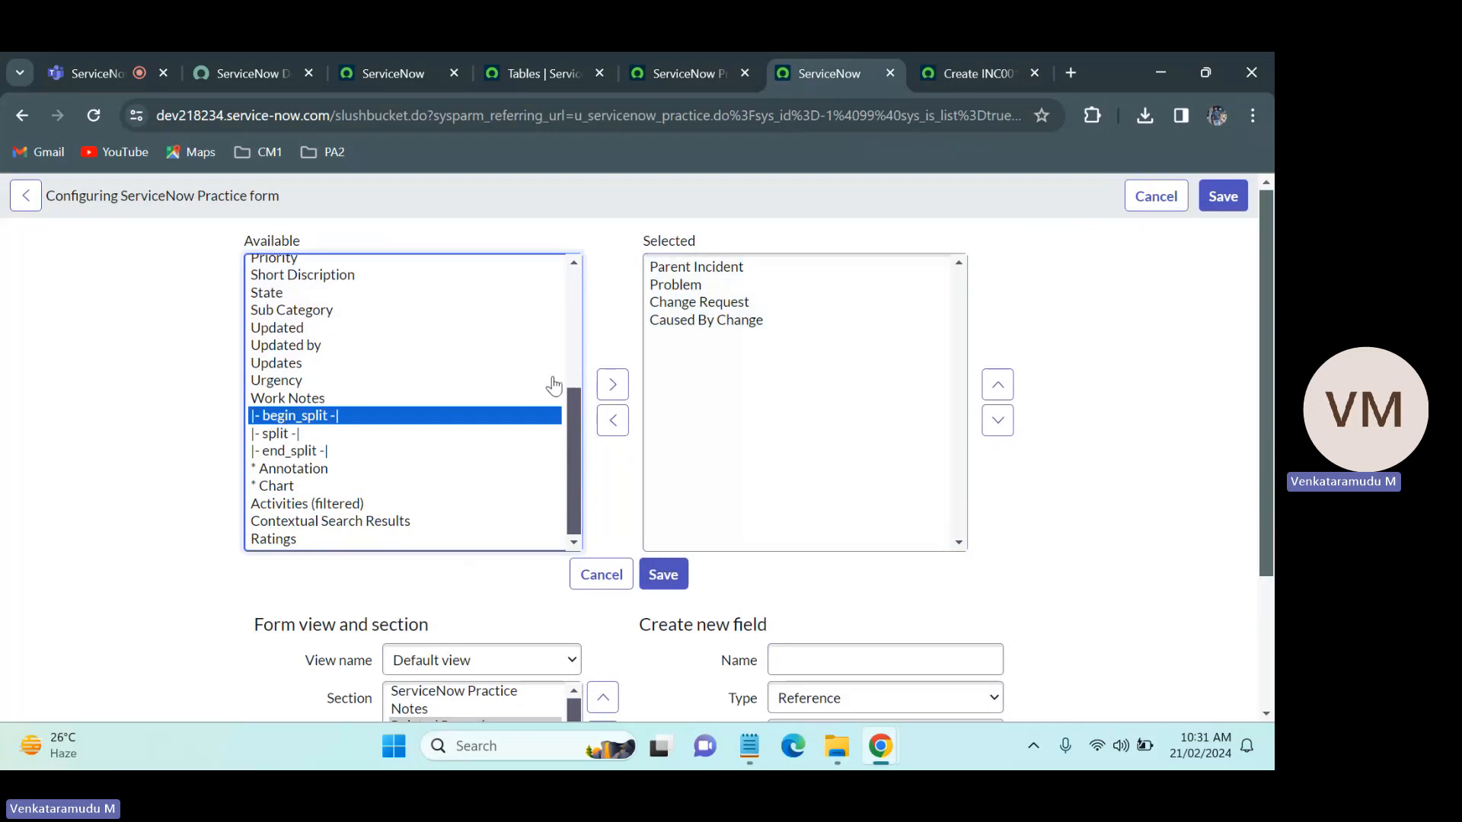
left_click(612, 385)
left_click(998, 384)
left_click(998, 384)
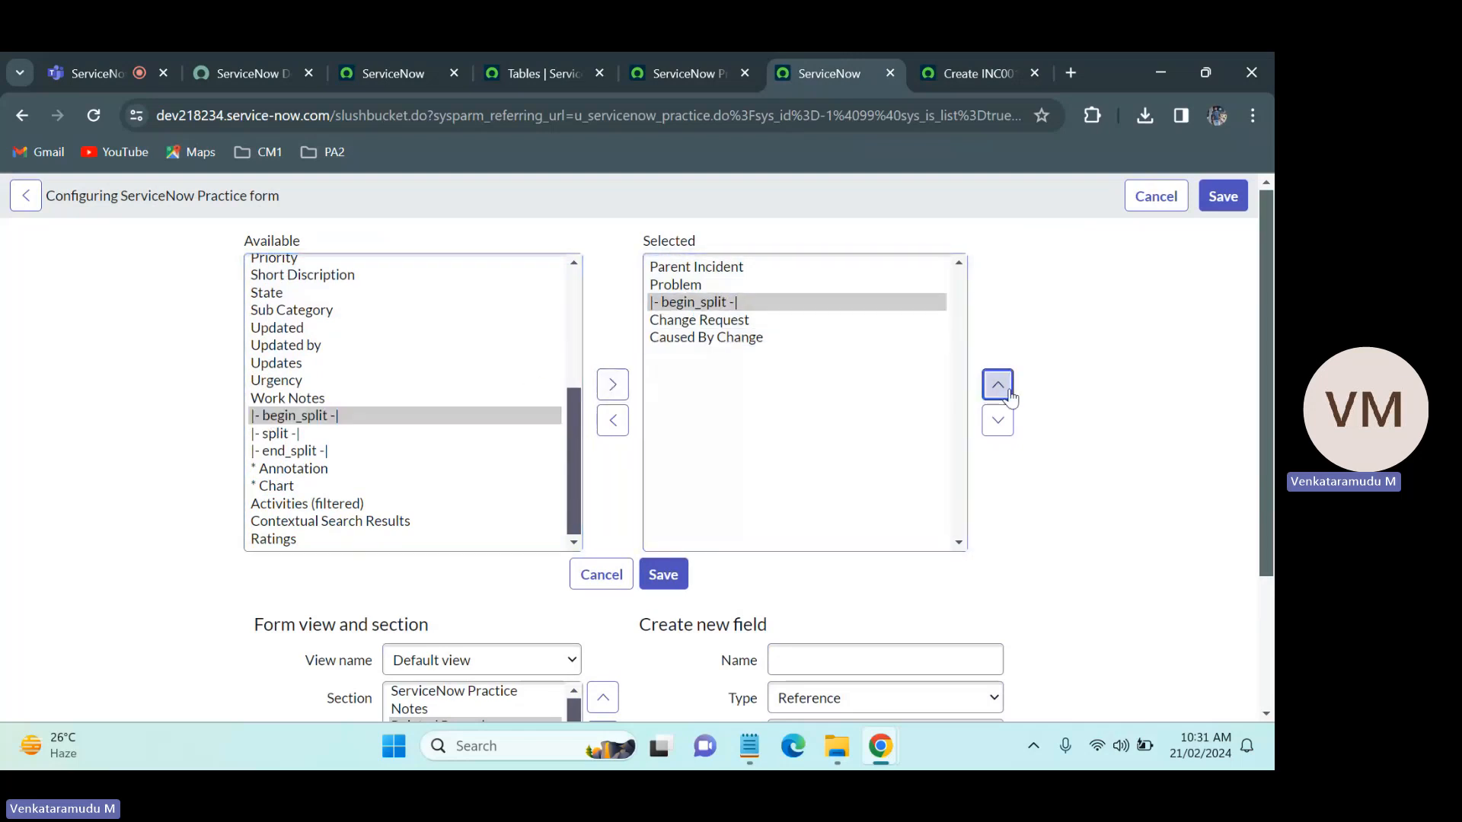
left_click(998, 384)
left_click(998, 384)
Step: Compare with the Incident form's two-column layout and place a split marker between Problem and Change Request
left_click(971, 55)
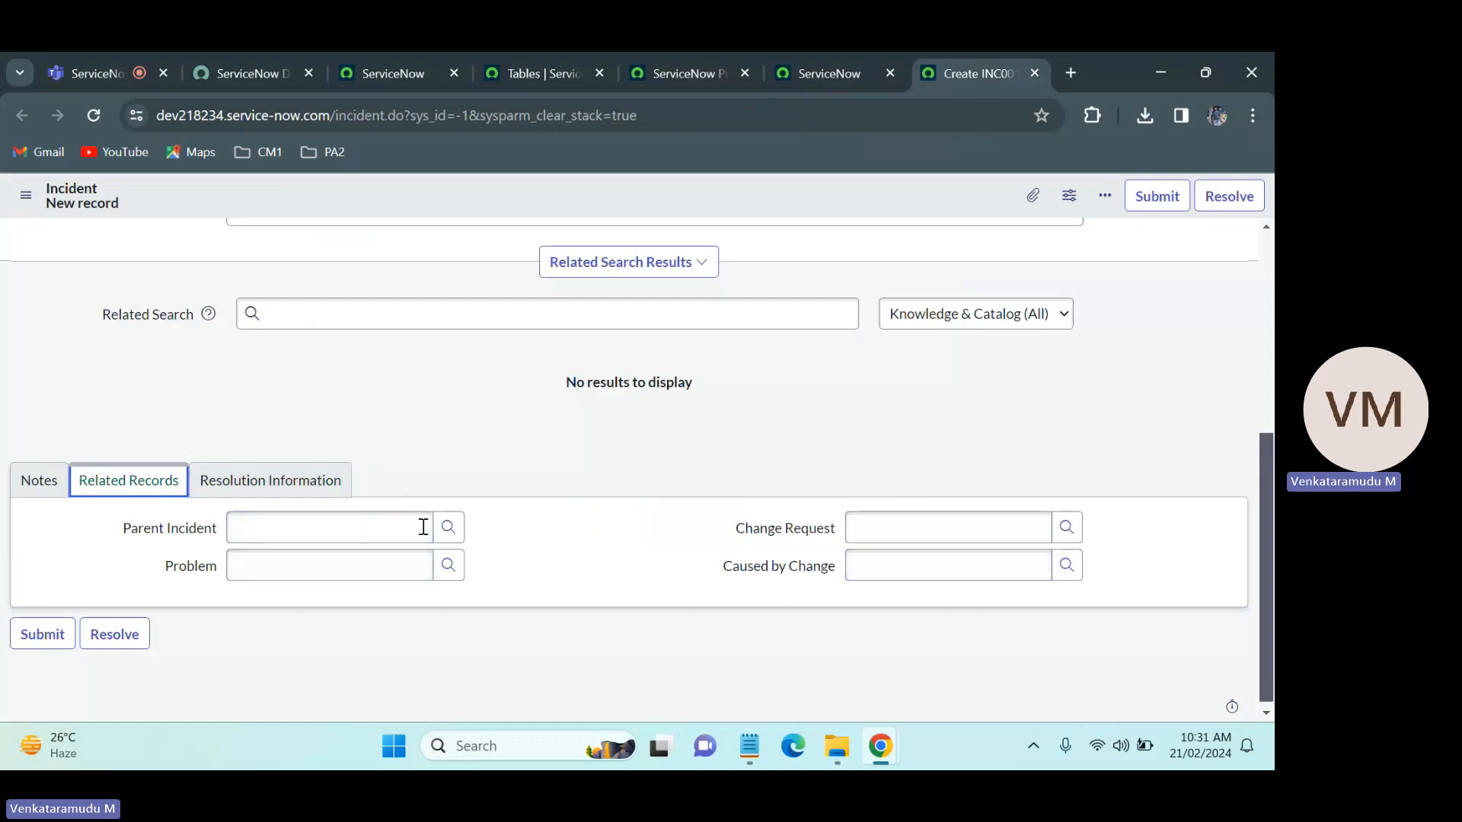
left_click(784, 53)
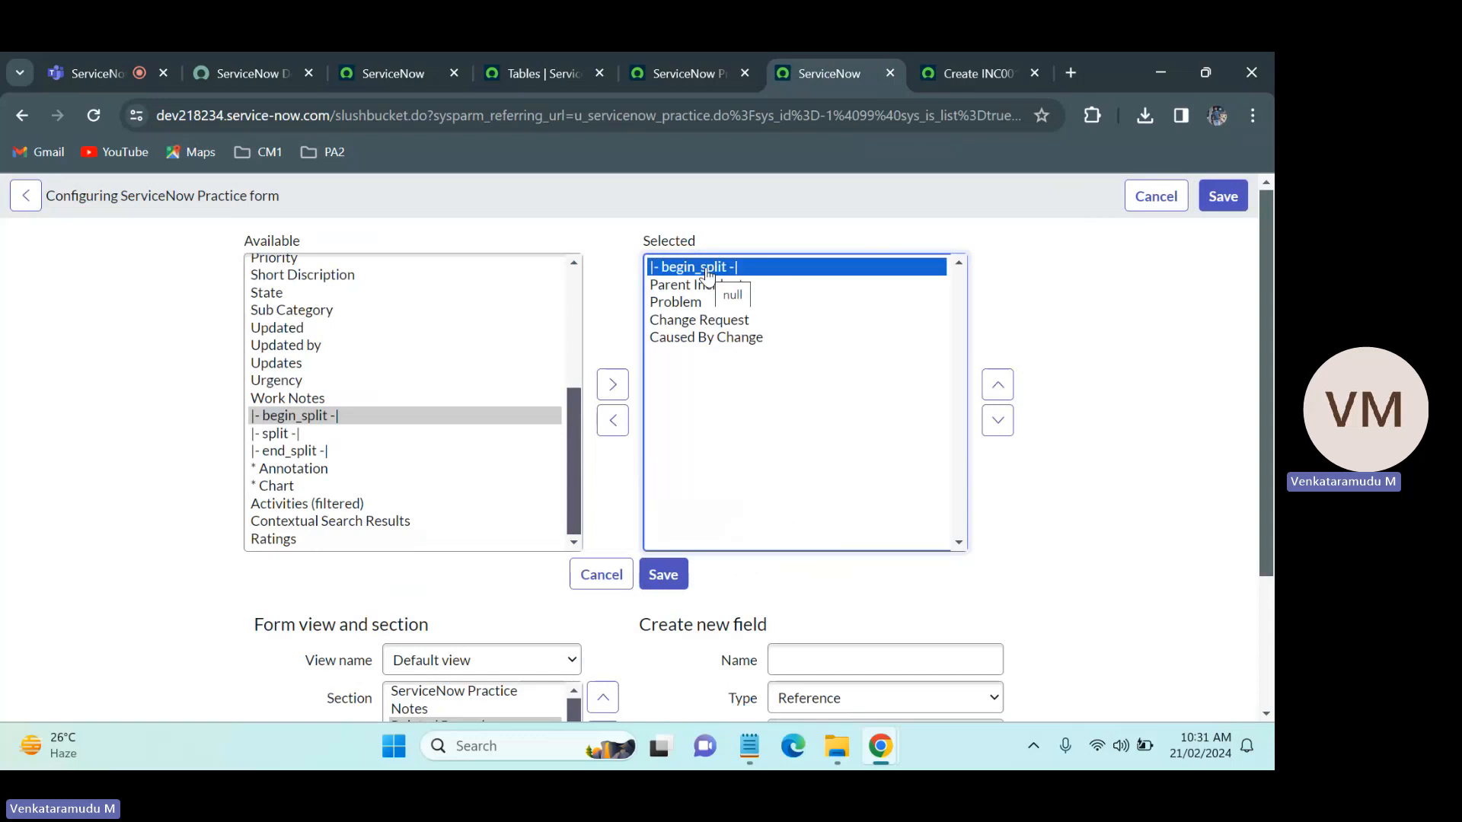
left_click(293, 436)
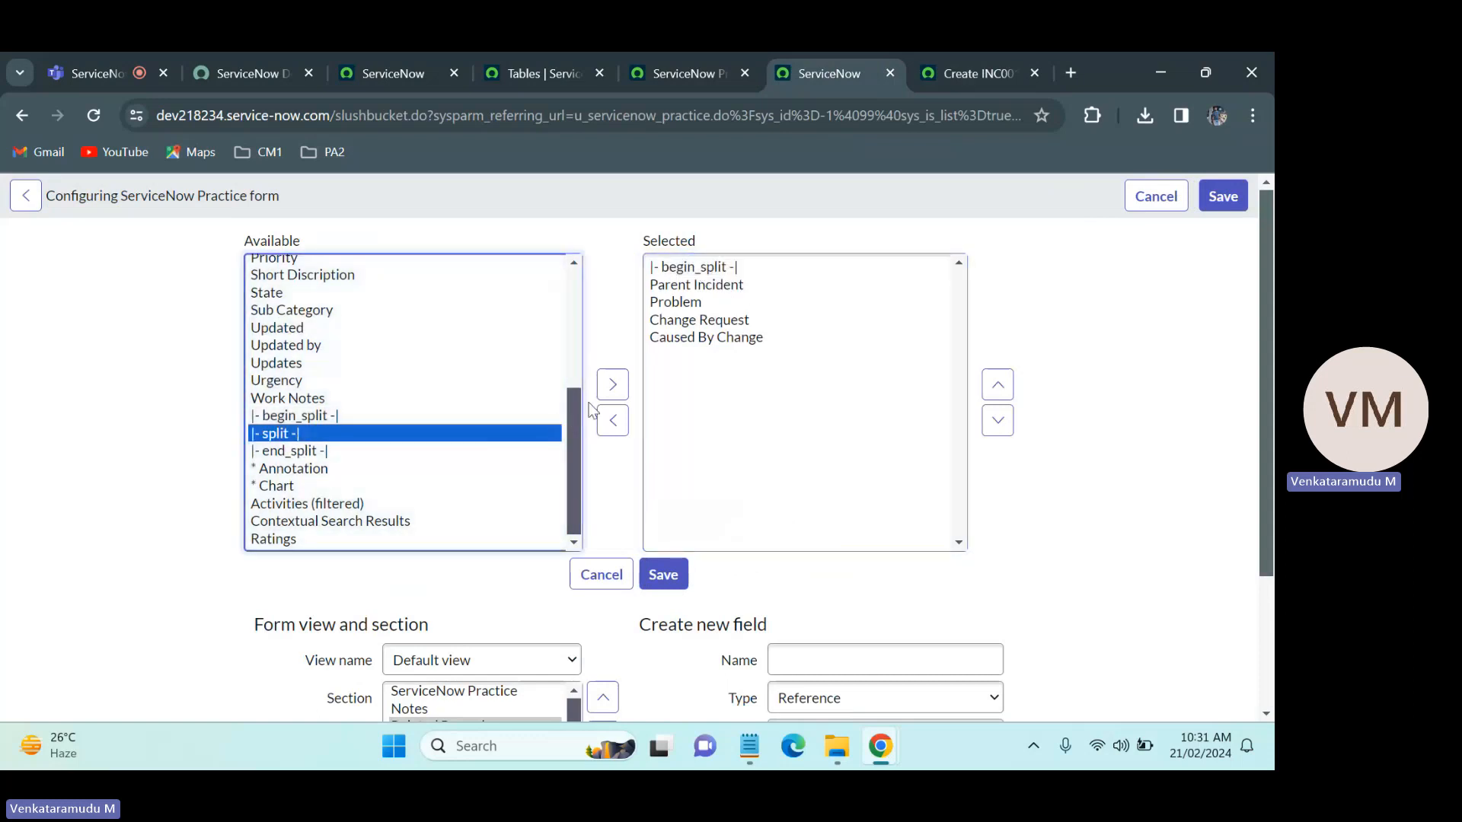
left_click(613, 384)
left_click(982, 59)
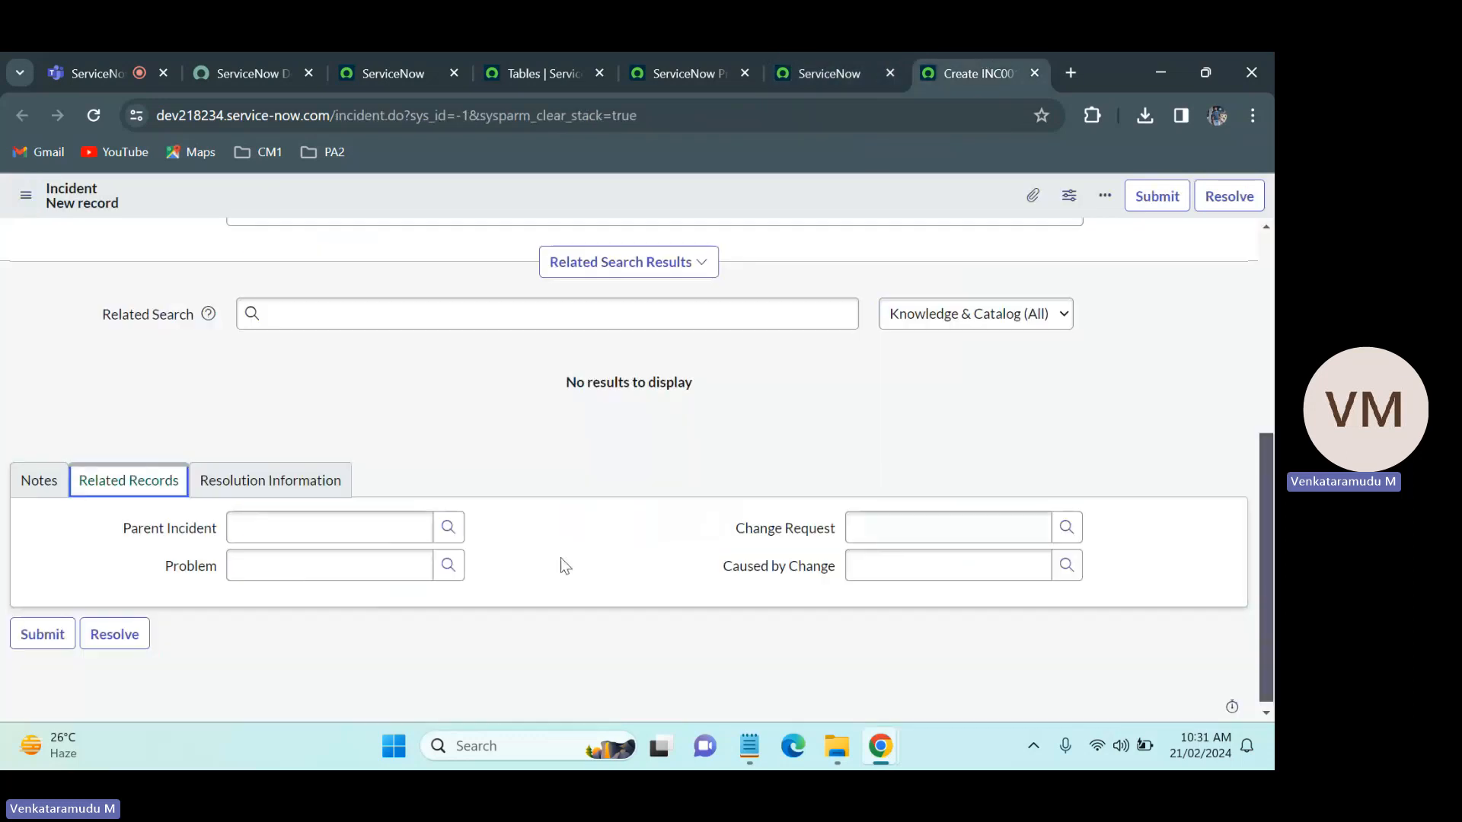
left_click(833, 55)
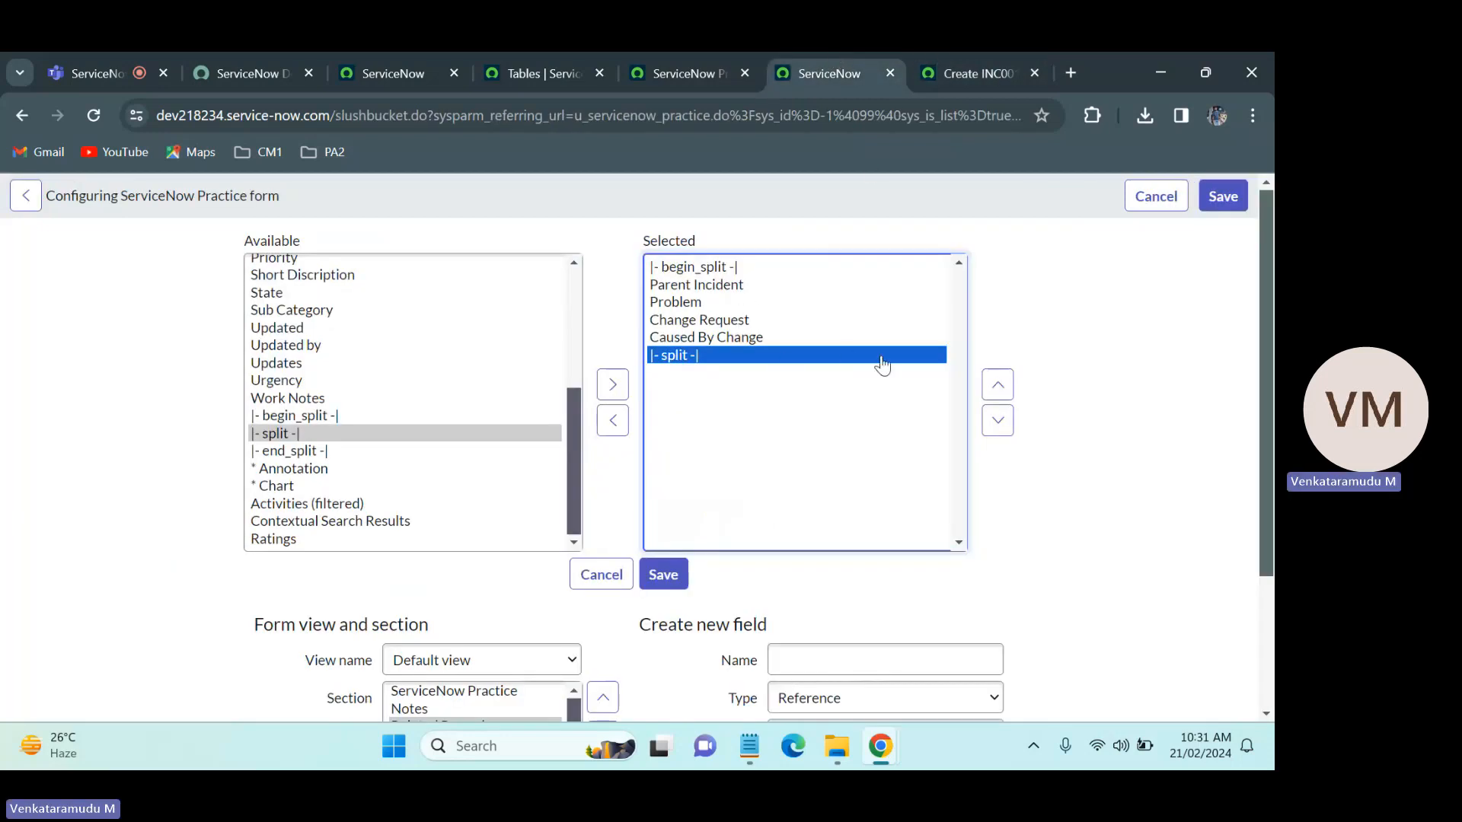
left_click(997, 385)
left_click(998, 385)
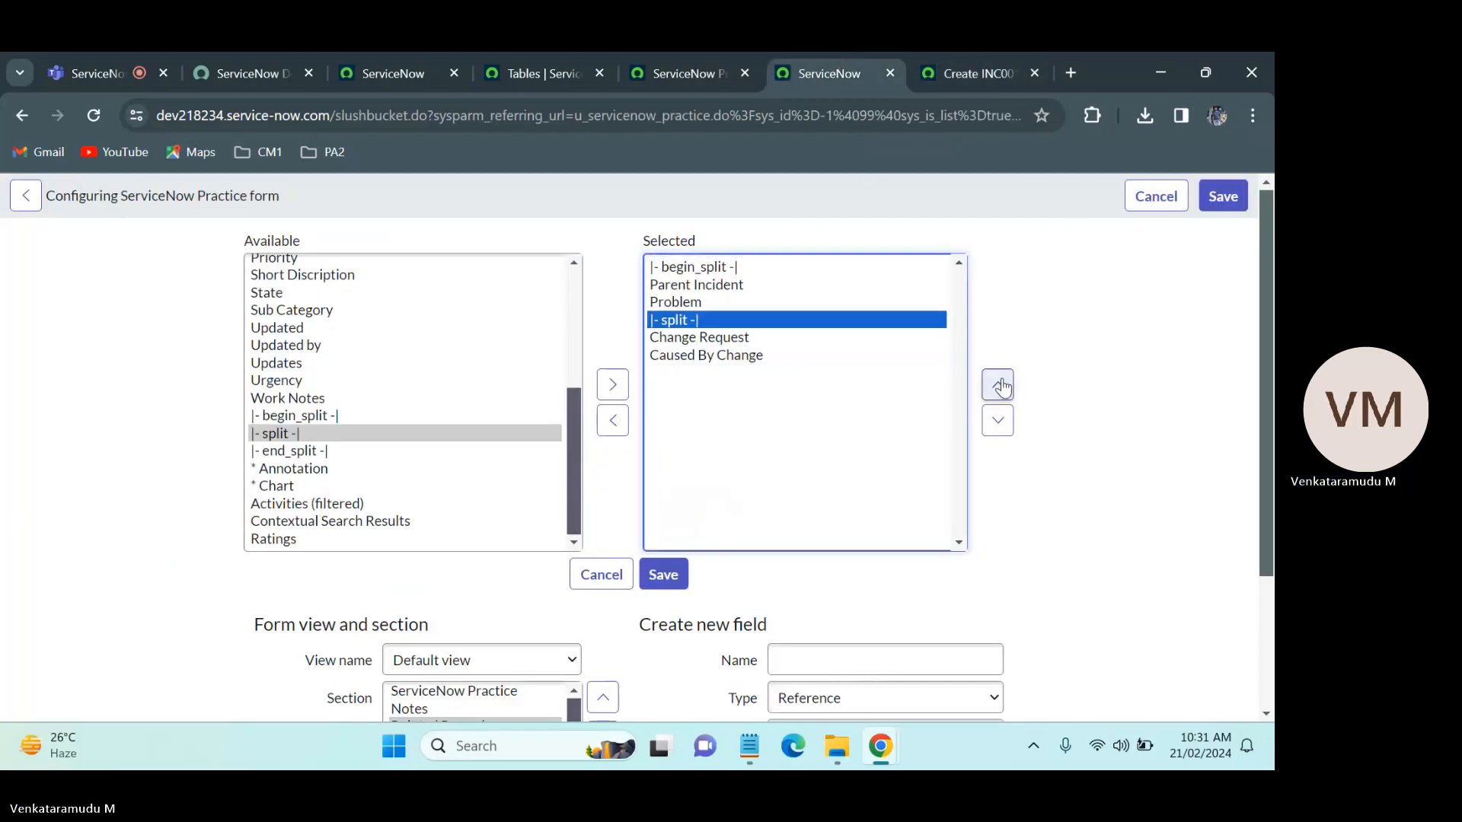
Step: Add an end_split marker after Caused By Change and save the Related Records section layout
left_click(430, 453)
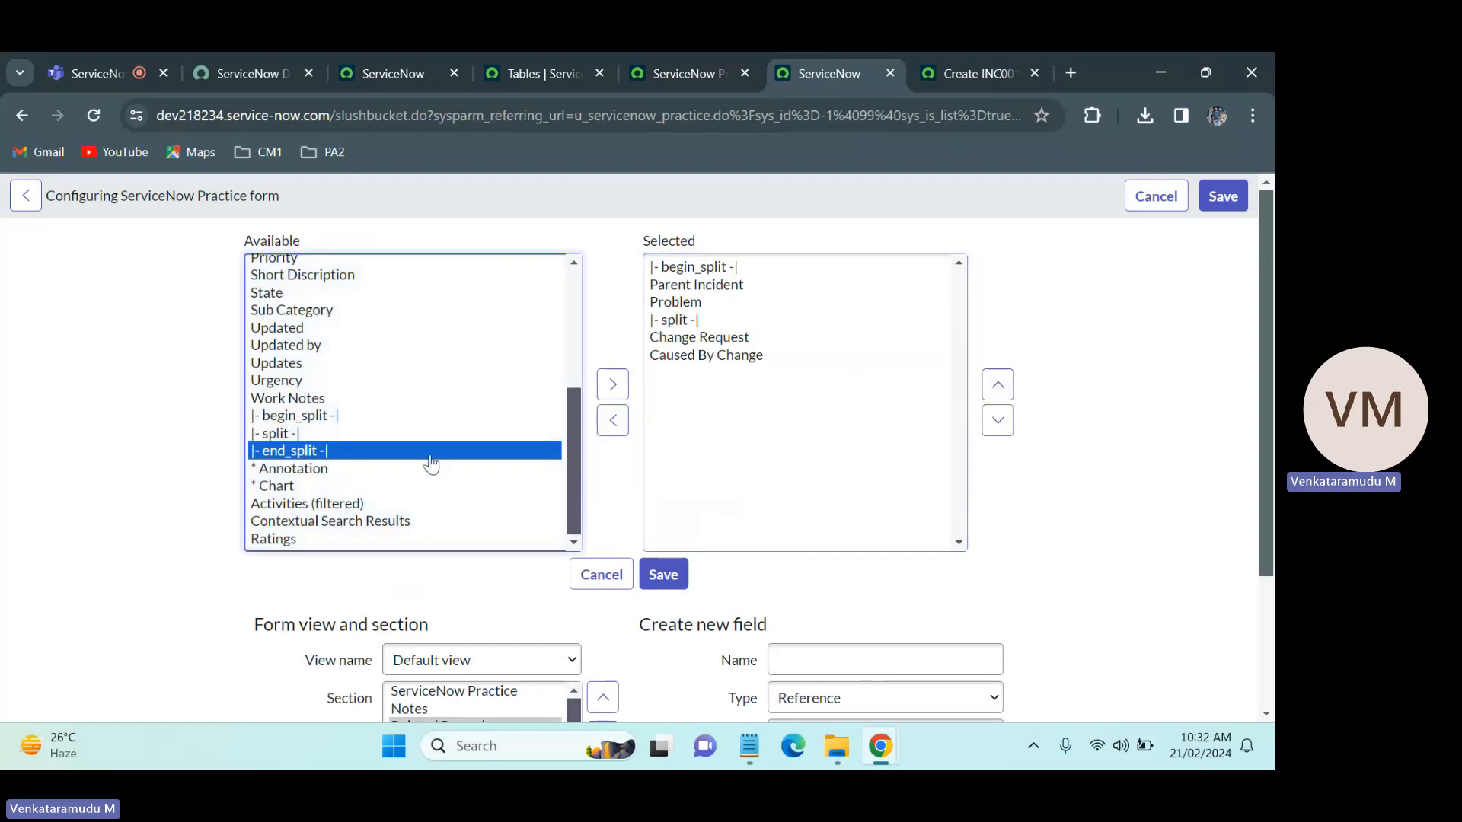
left_click(612, 385)
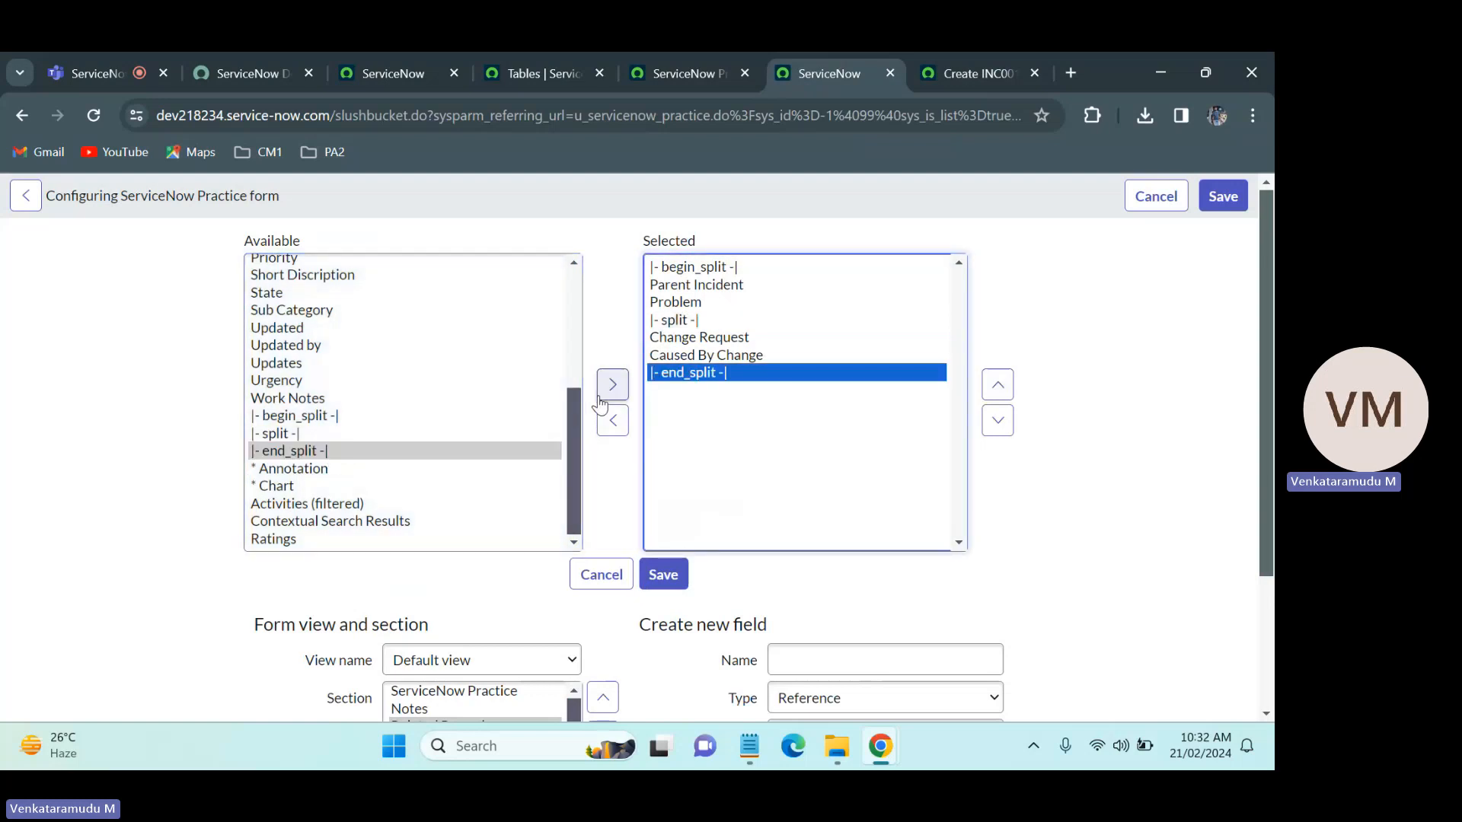
left_click(665, 577)
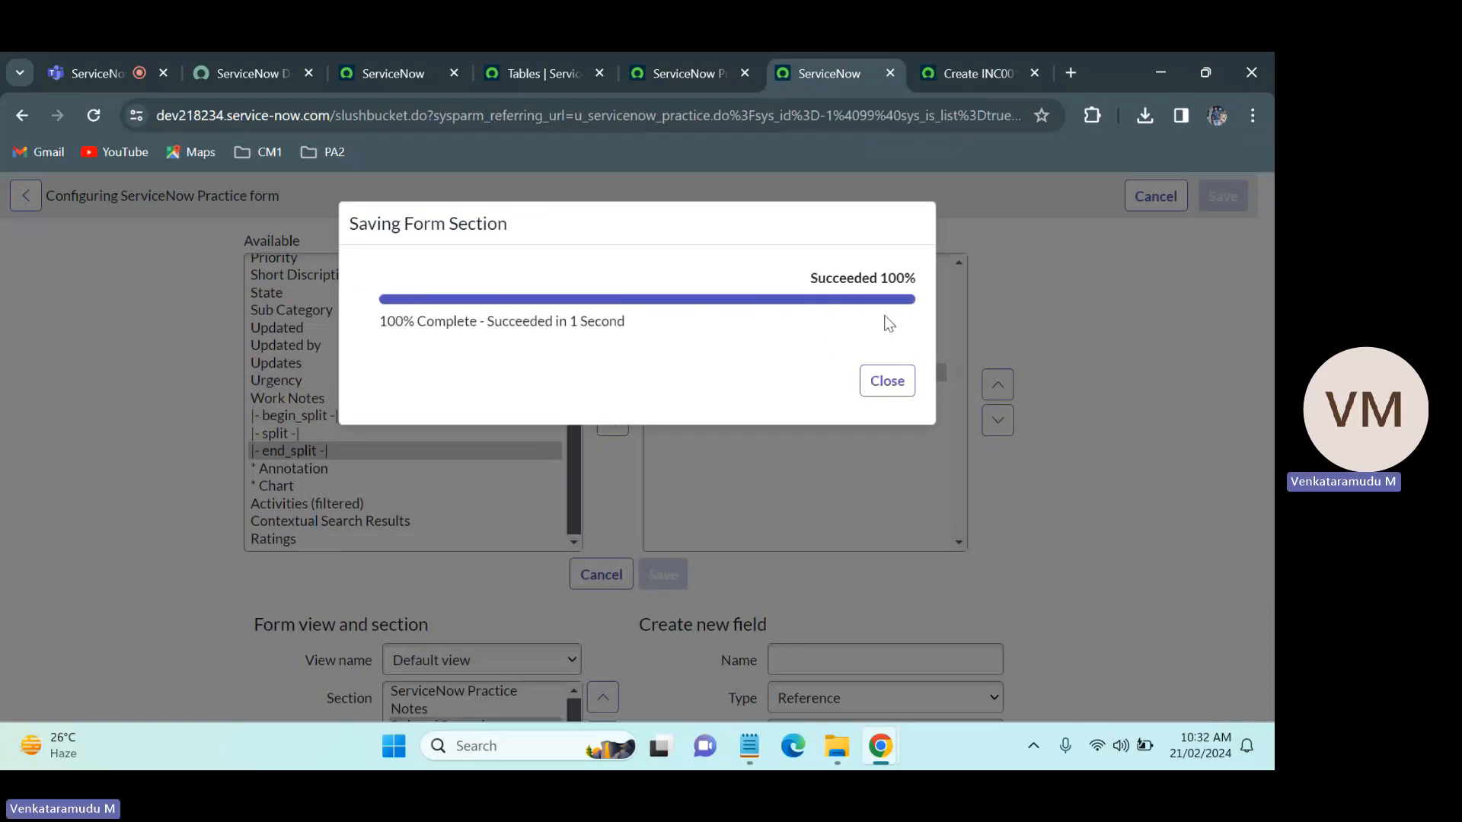
left_click(905, 384)
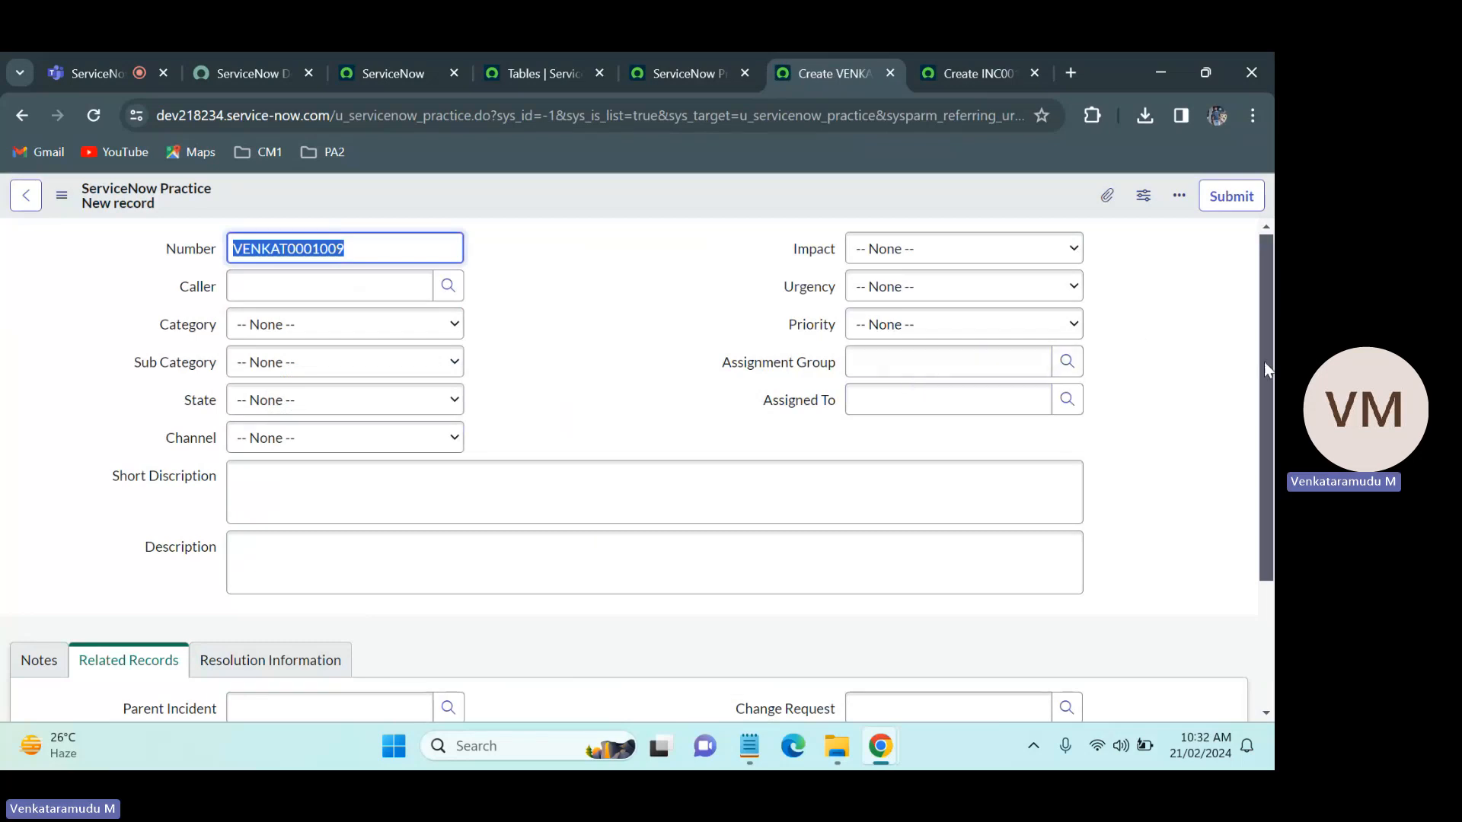
Step: Compare the Related Records section and overall layout of the ServiceNow Practice form with the Incident form
left_click_drag(1264, 368, 1264, 489)
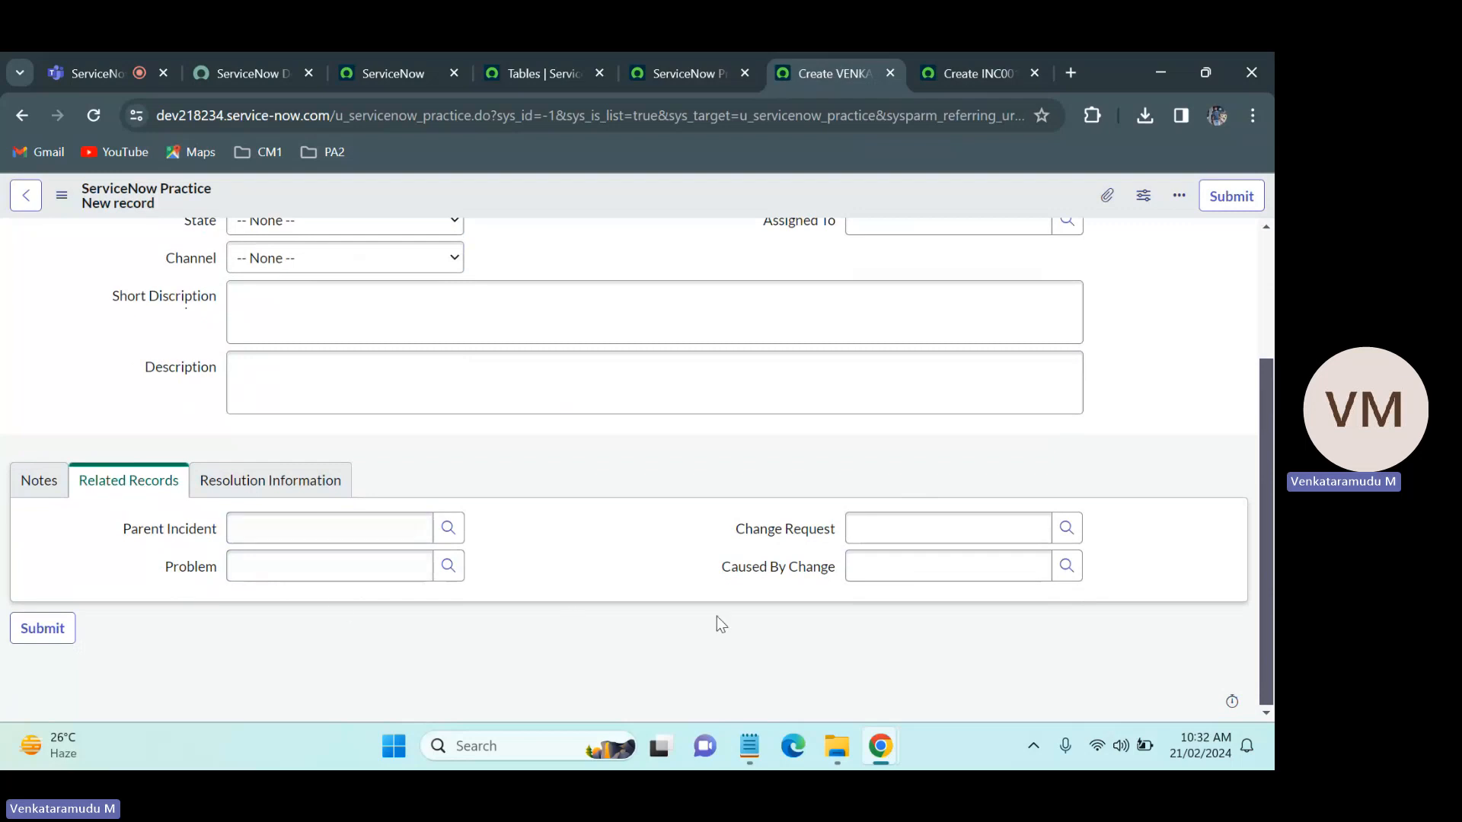
left_click(971, 73)
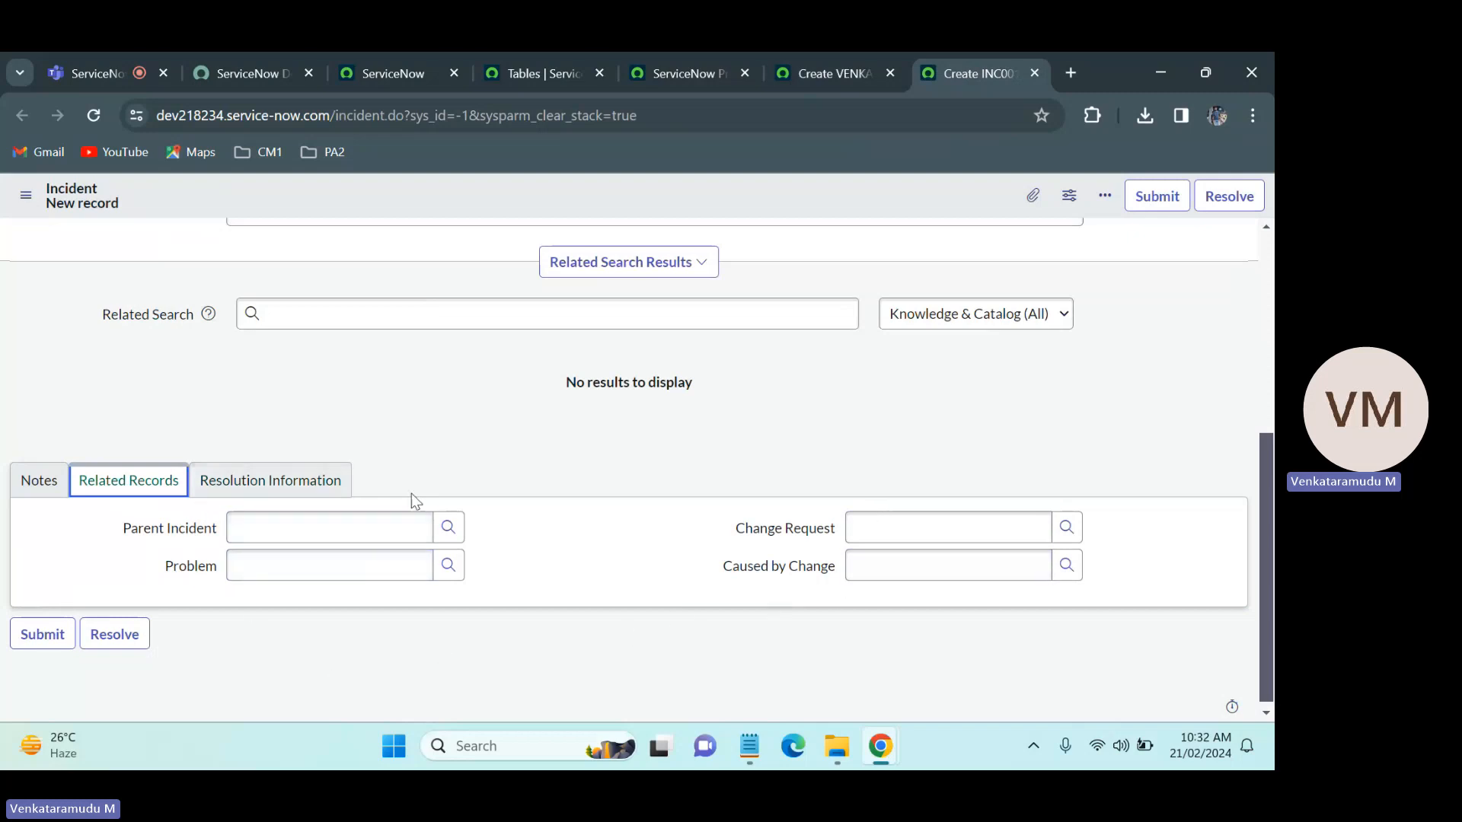
left_click(820, 67)
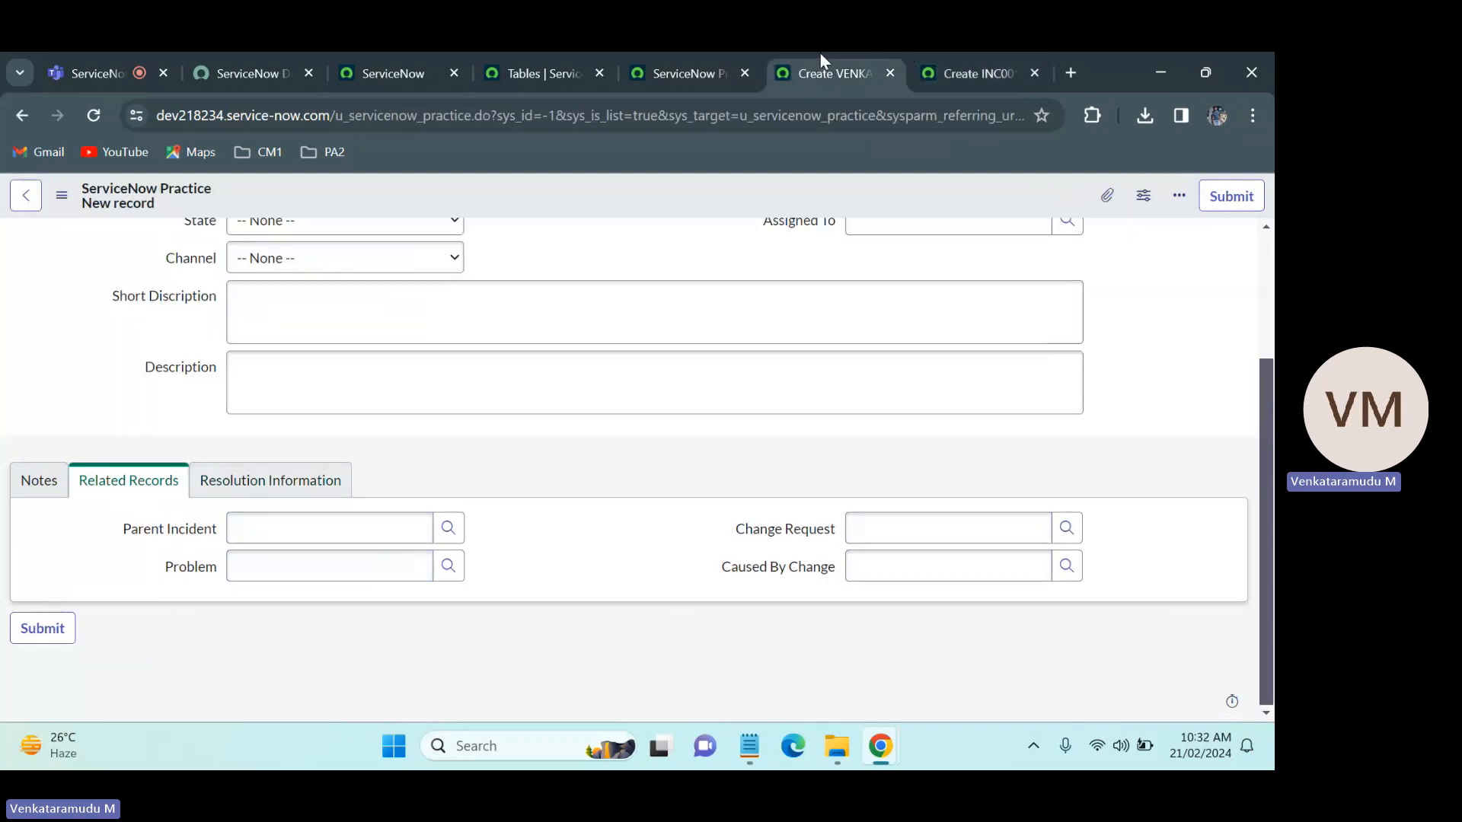
left_click_drag(207, 196, 75, 192)
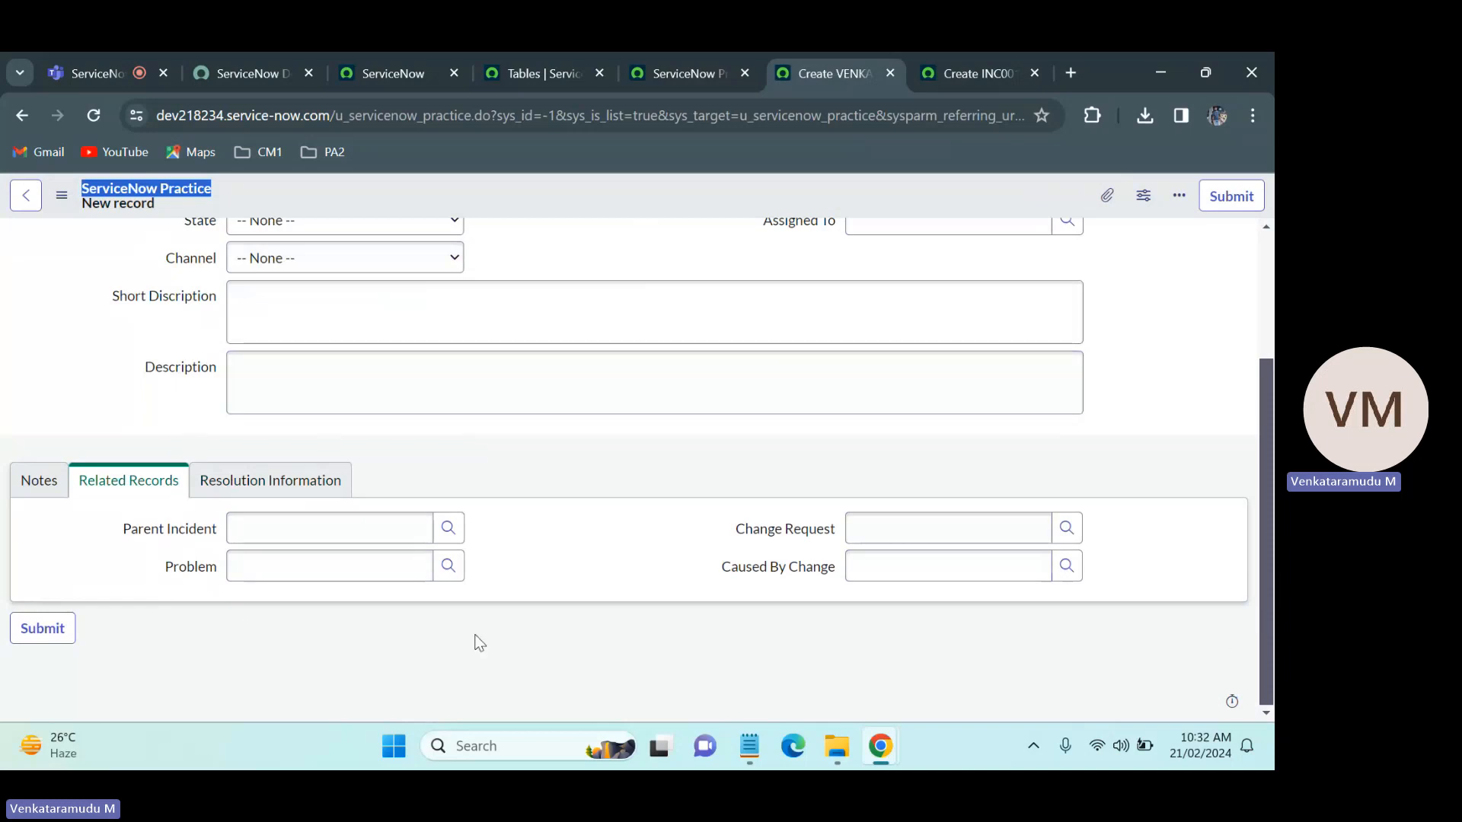
left_click(1000, 55)
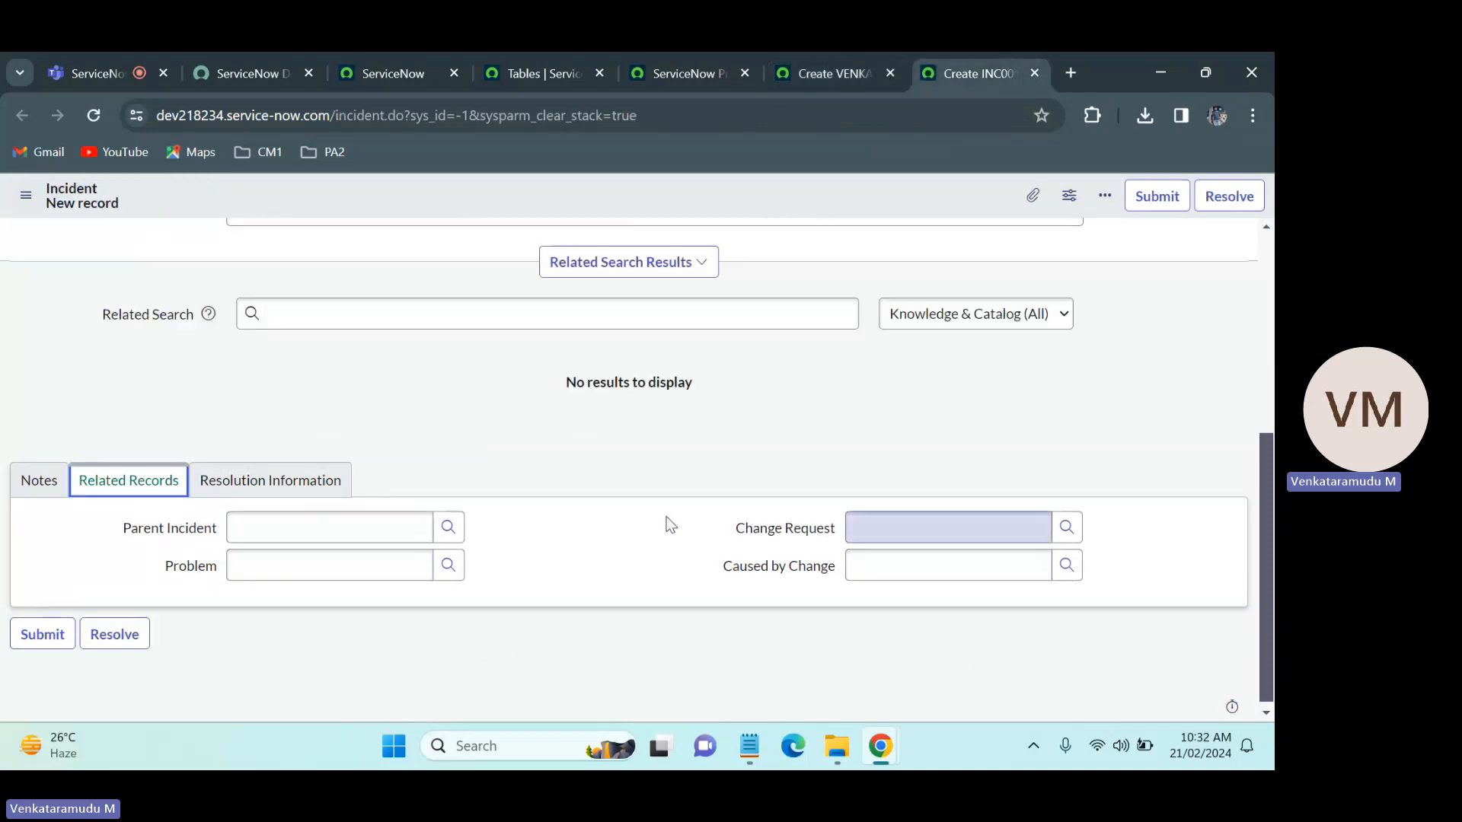
left_click(813, 56)
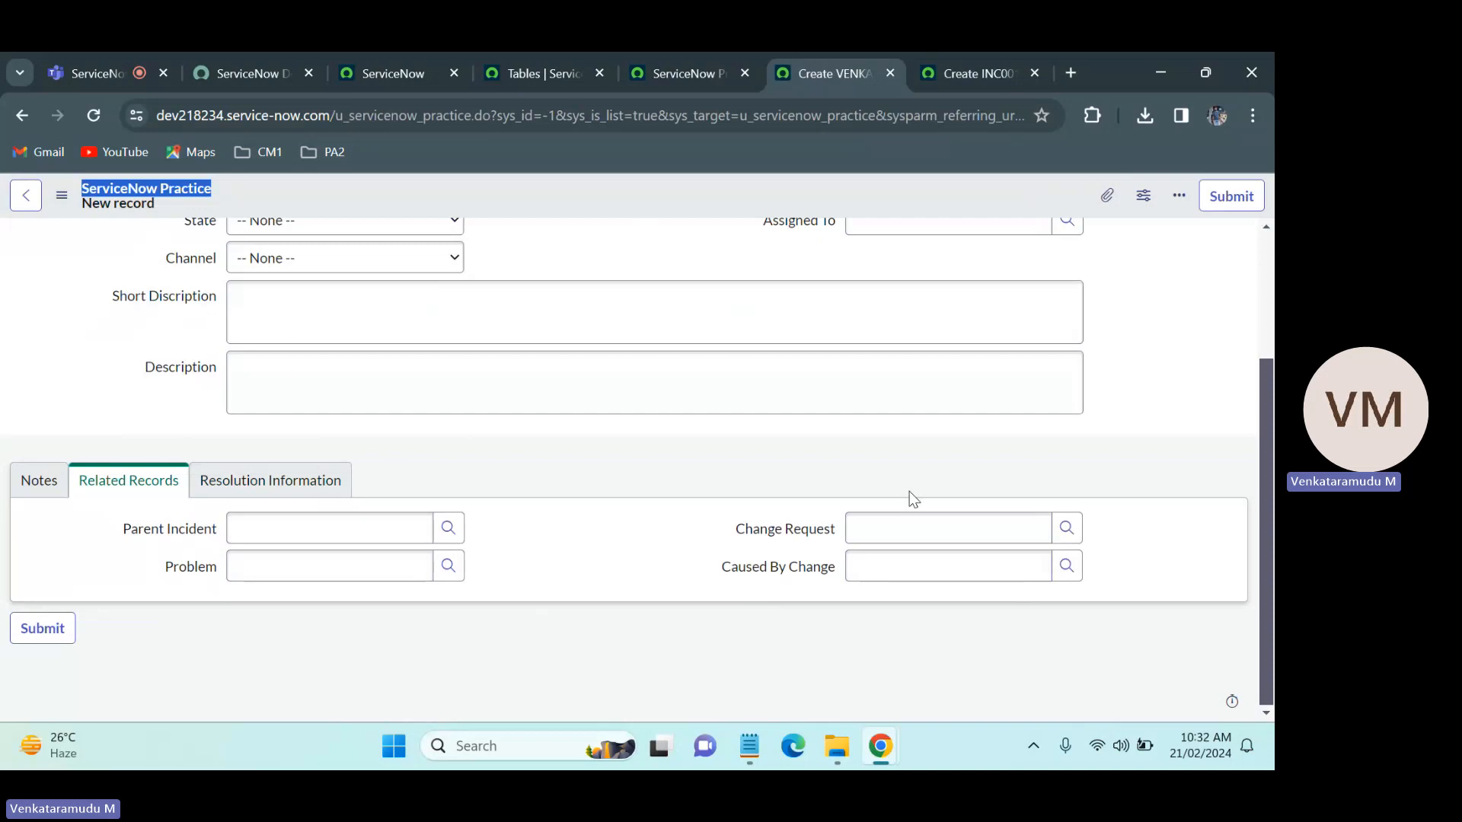
left_click_drag(1269, 495, 1272, 299)
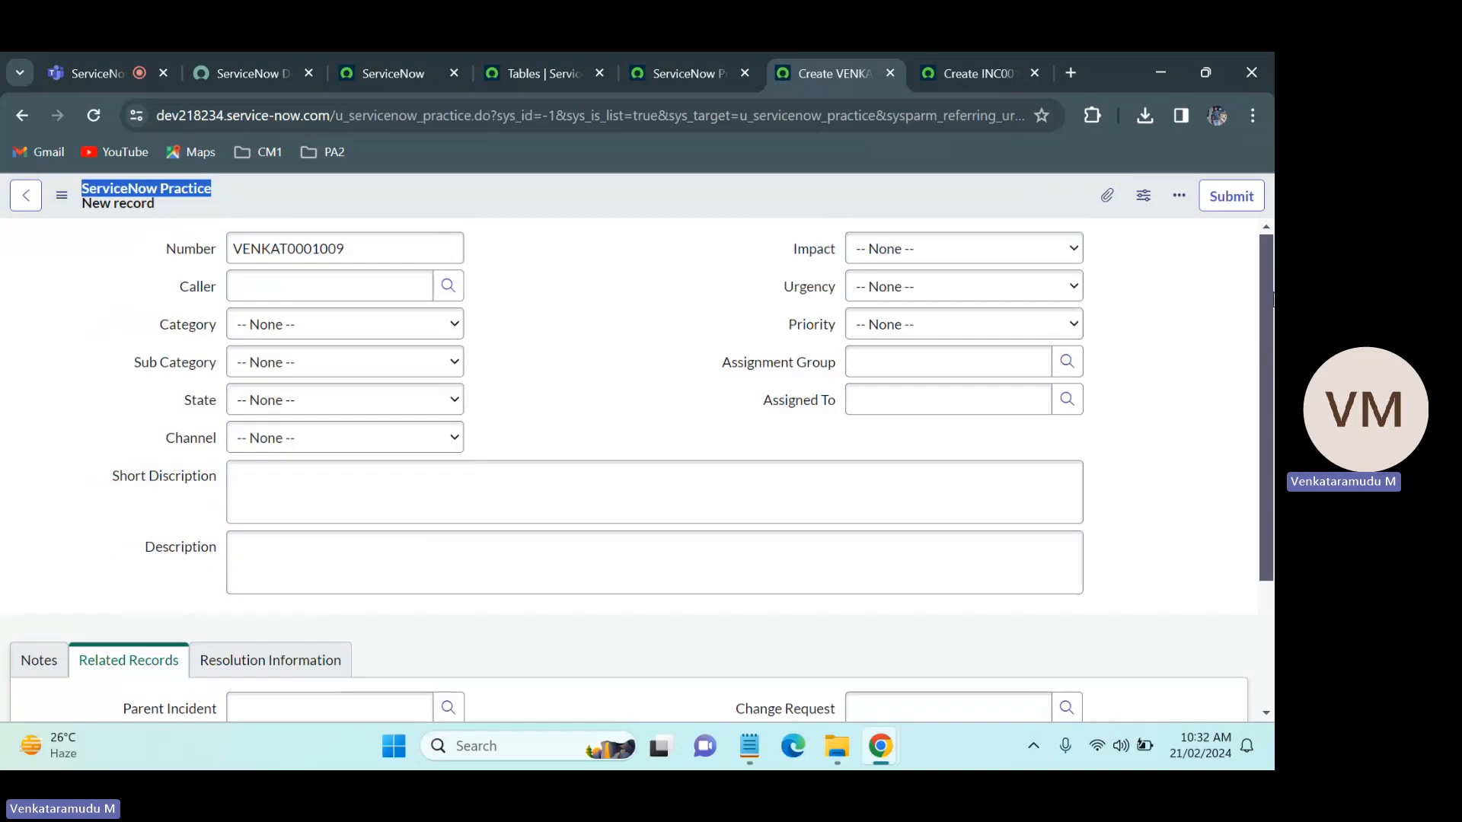
left_click(600, 348)
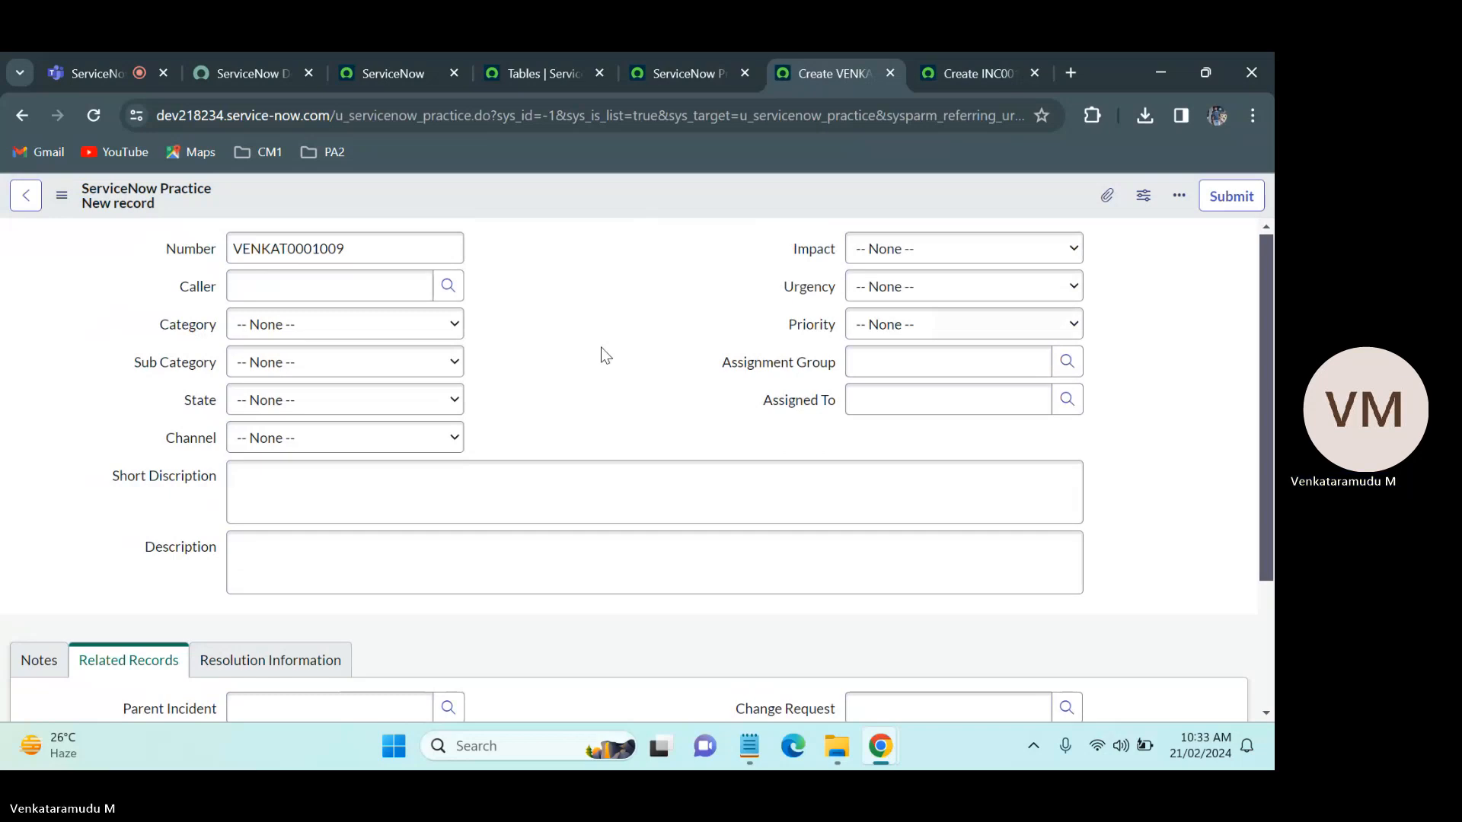
scroll(632, 472, "down", 3)
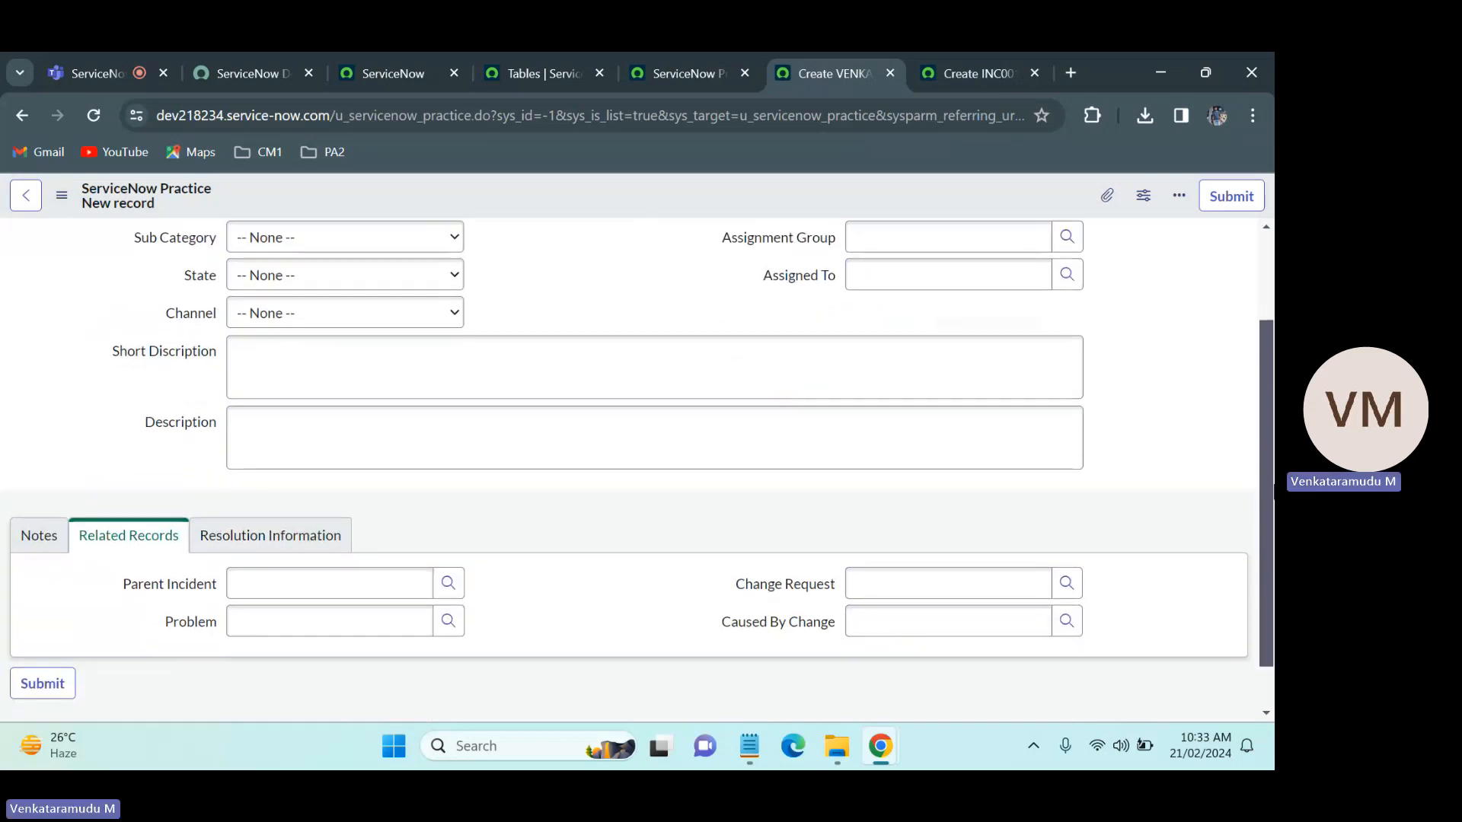
Step: Show the Resolution Information section of the ServiceNow Practice form and open the form's layout configuration
left_click(251, 535)
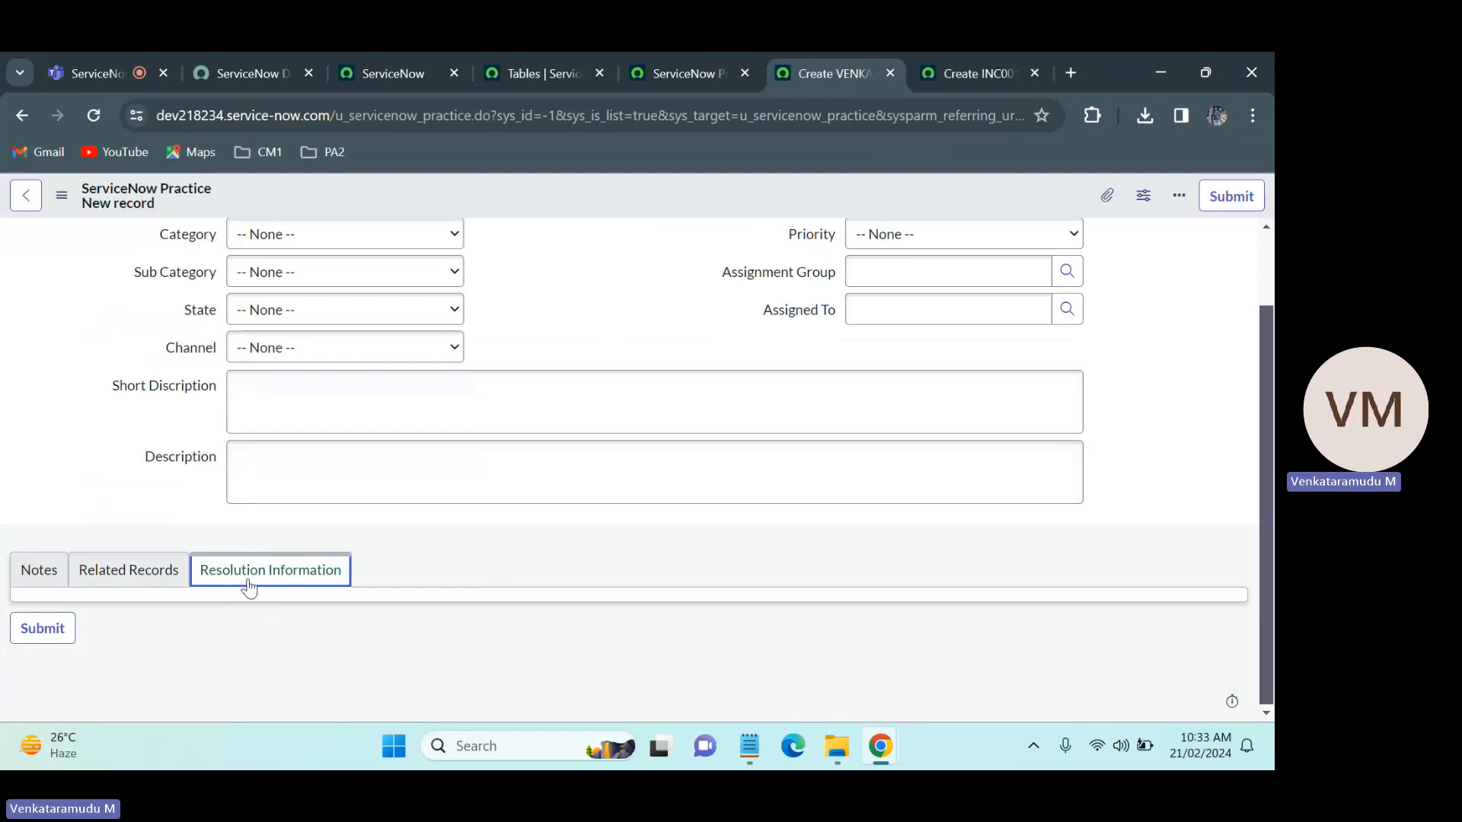
right_click(619, 190)
mouse_move(676, 234)
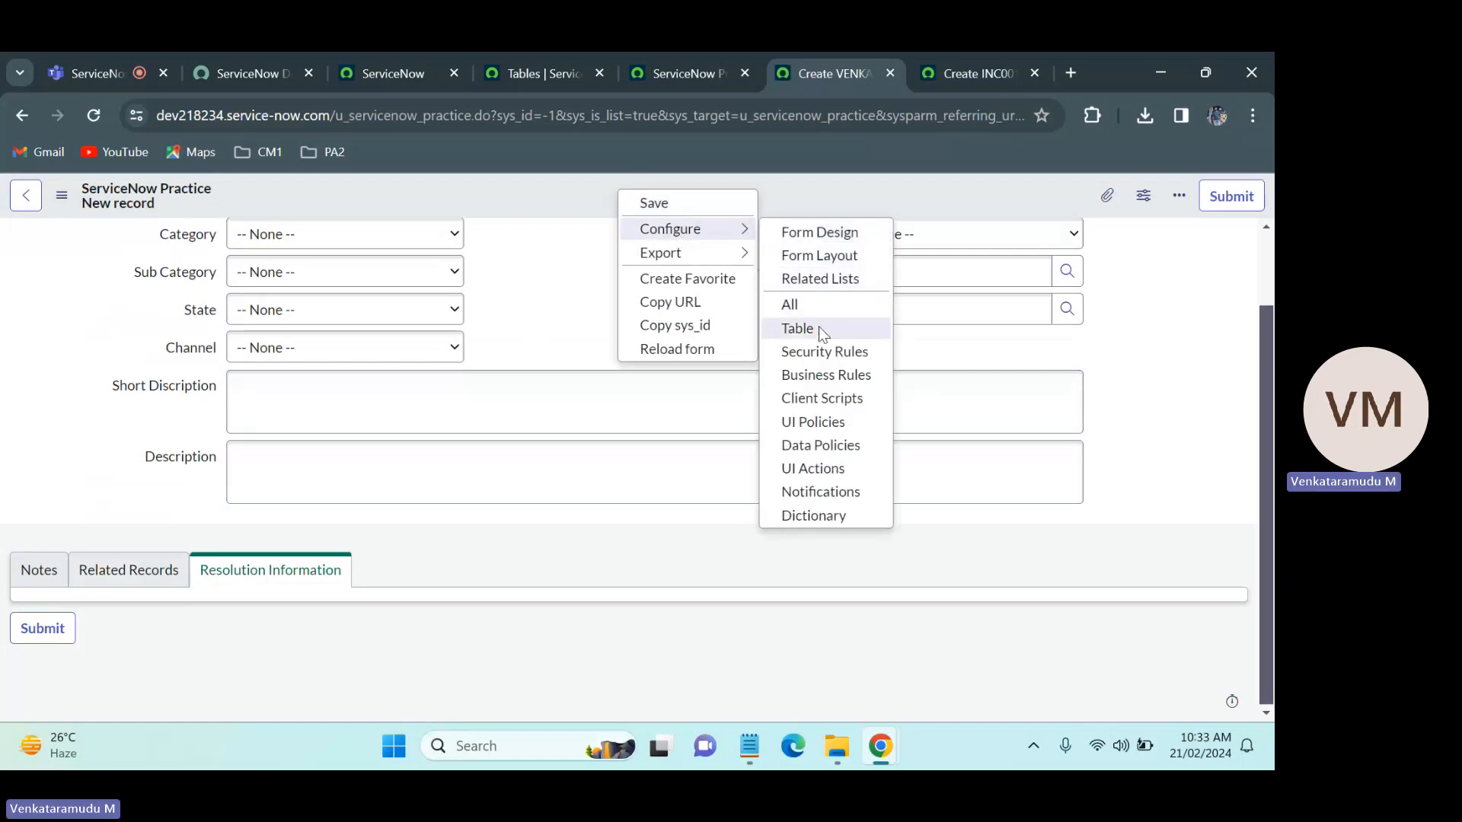
left_click(835, 258)
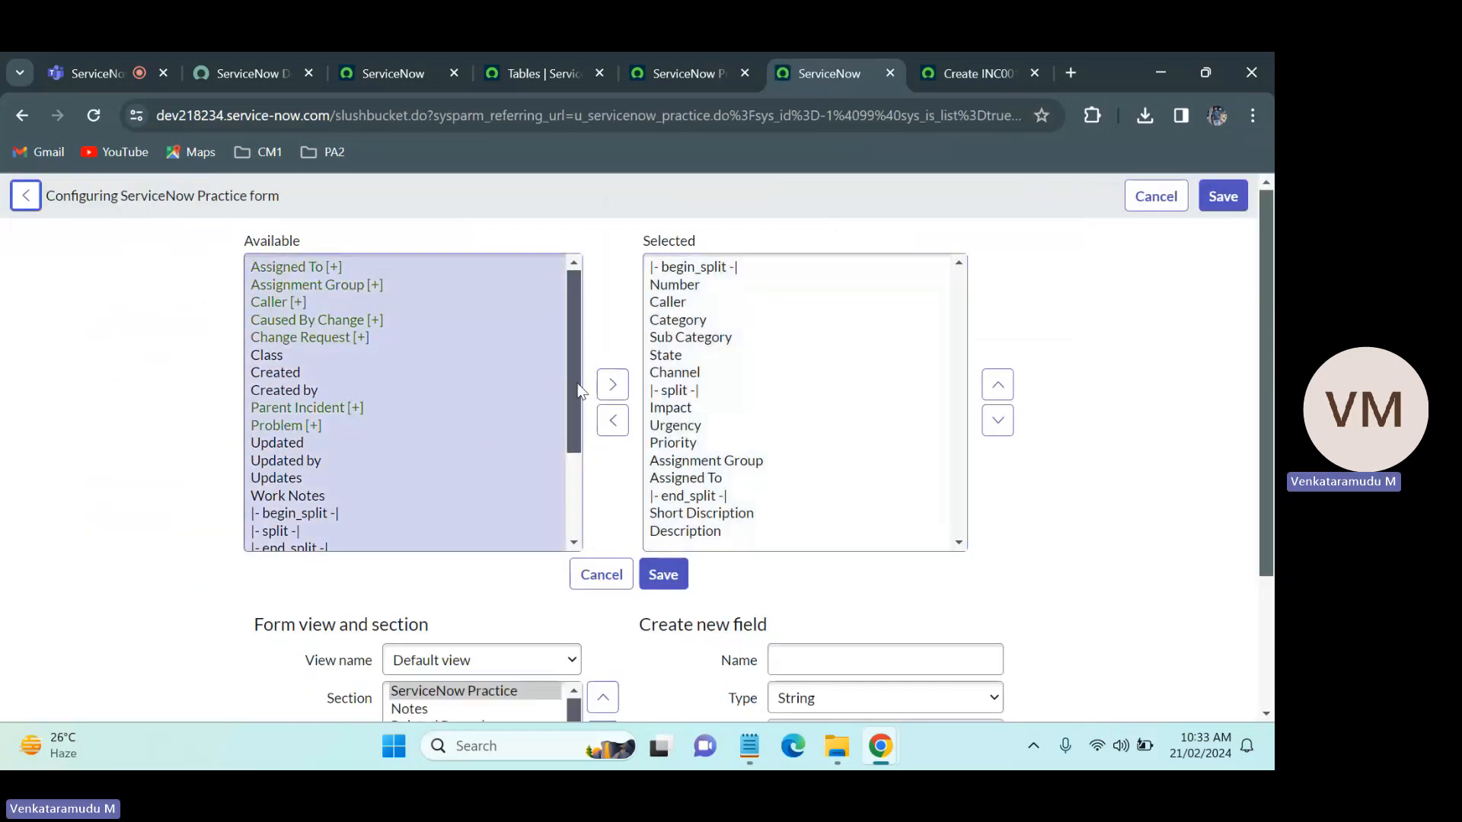
left_click_drag(577, 385, 575, 448)
left_click(292, 347)
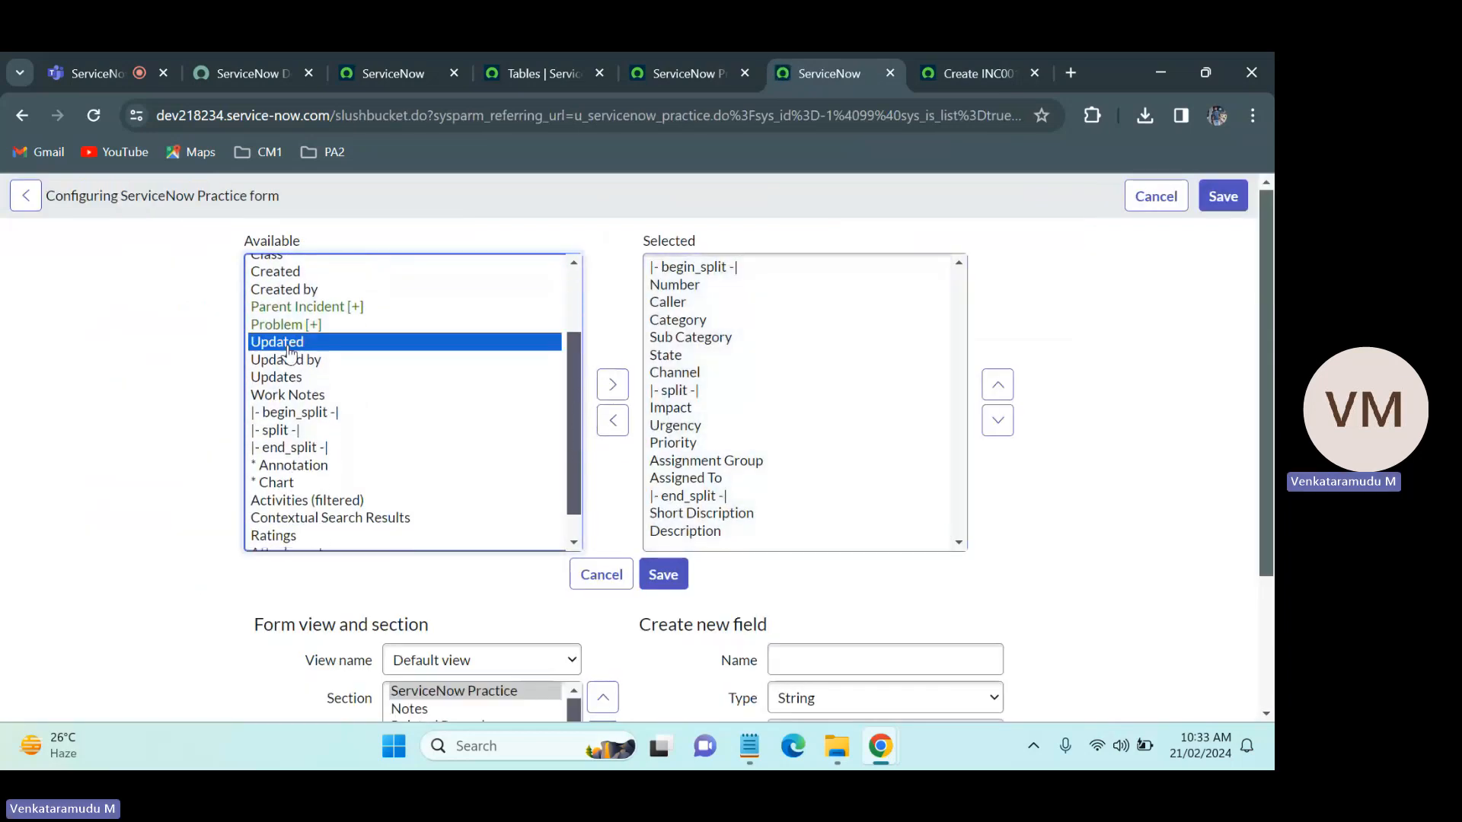
key("shift+Down")
key("shift+Down")
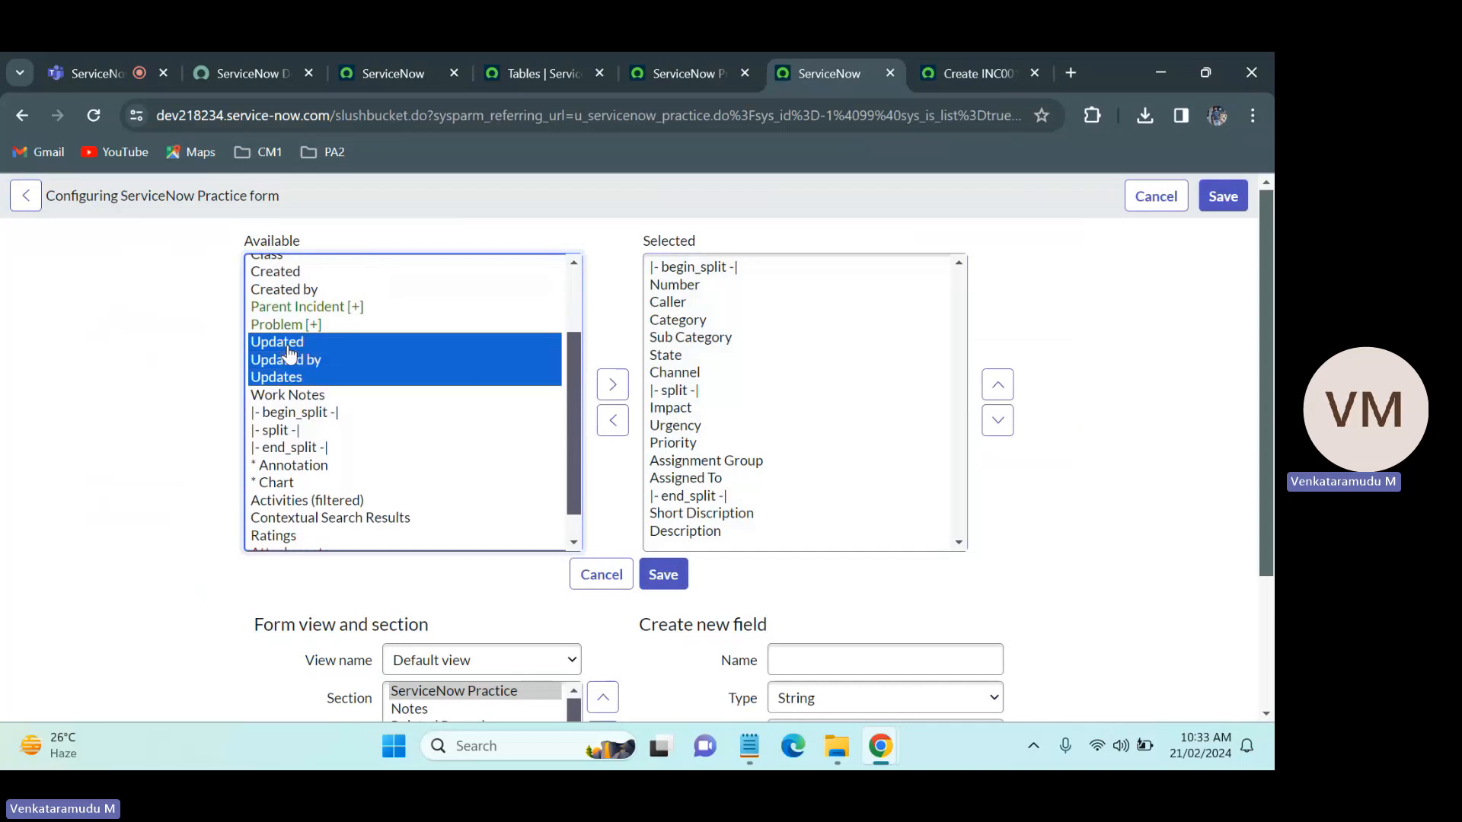
left_click(479, 310)
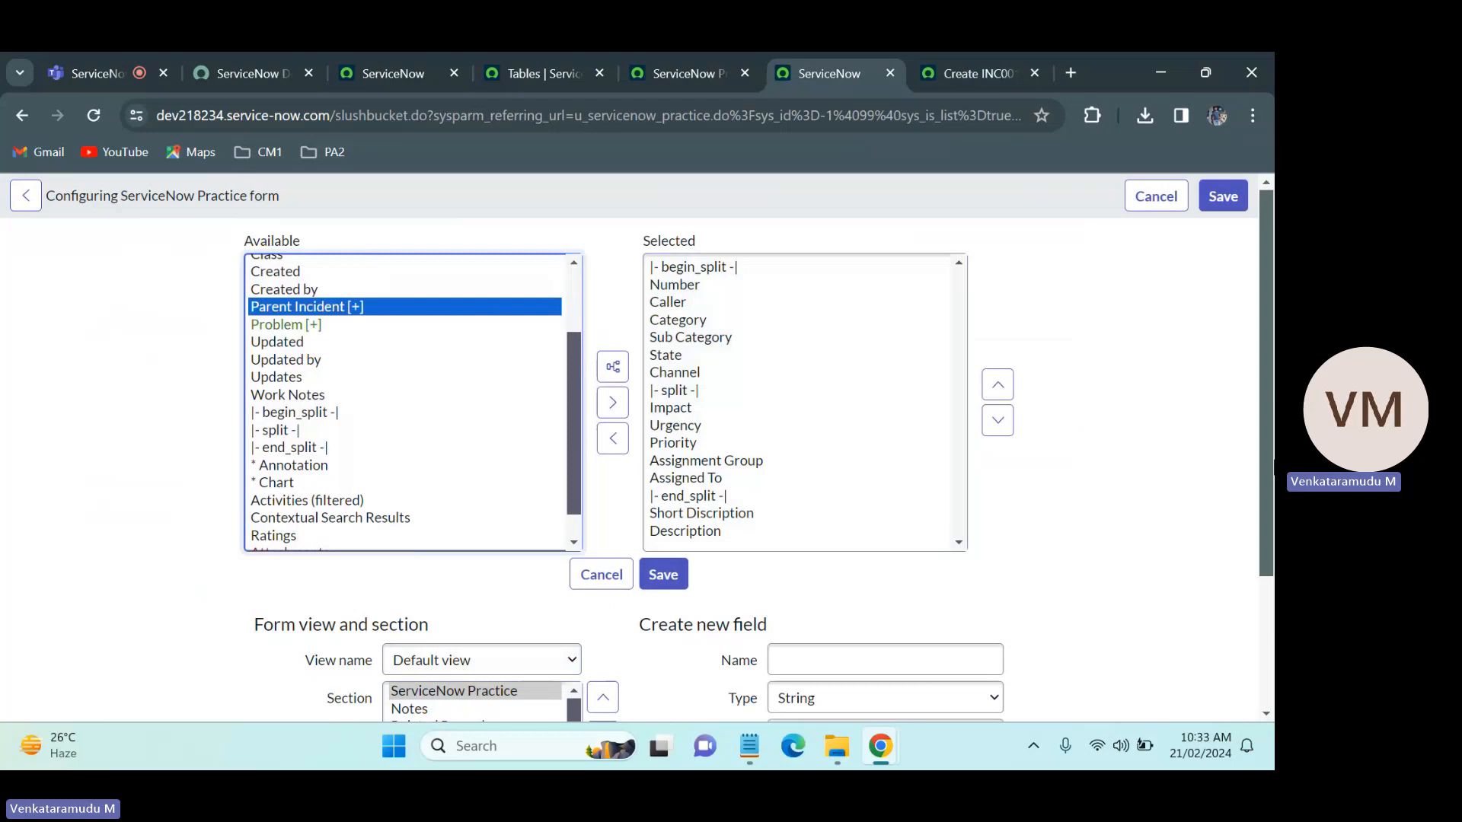
scroll(494, 654, "down", 1)
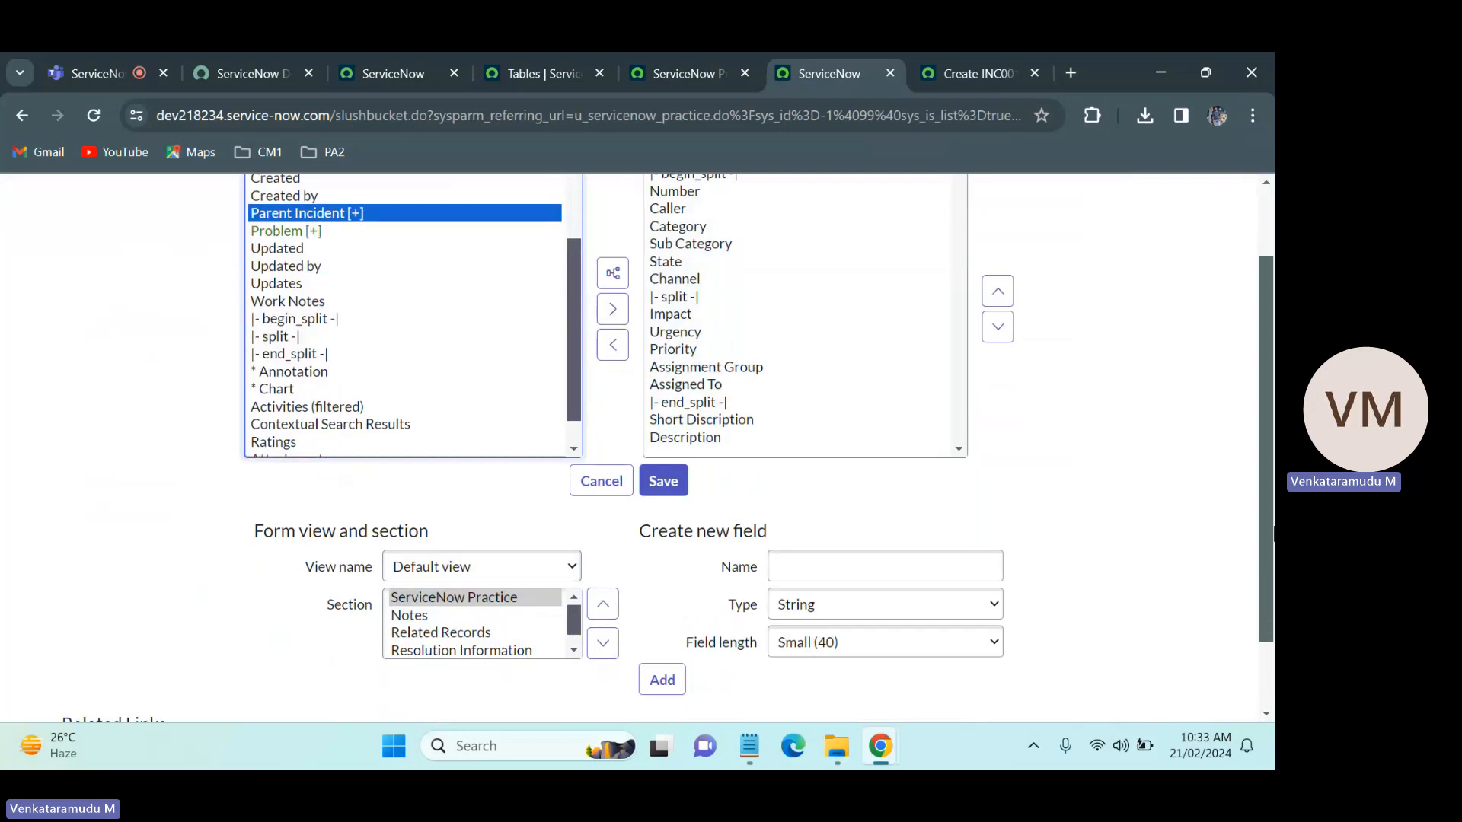
Step: Switch to the Resolution Information section, saving the pending section changes, and add the Updated, Updated by and Updates fields
left_click(461, 652)
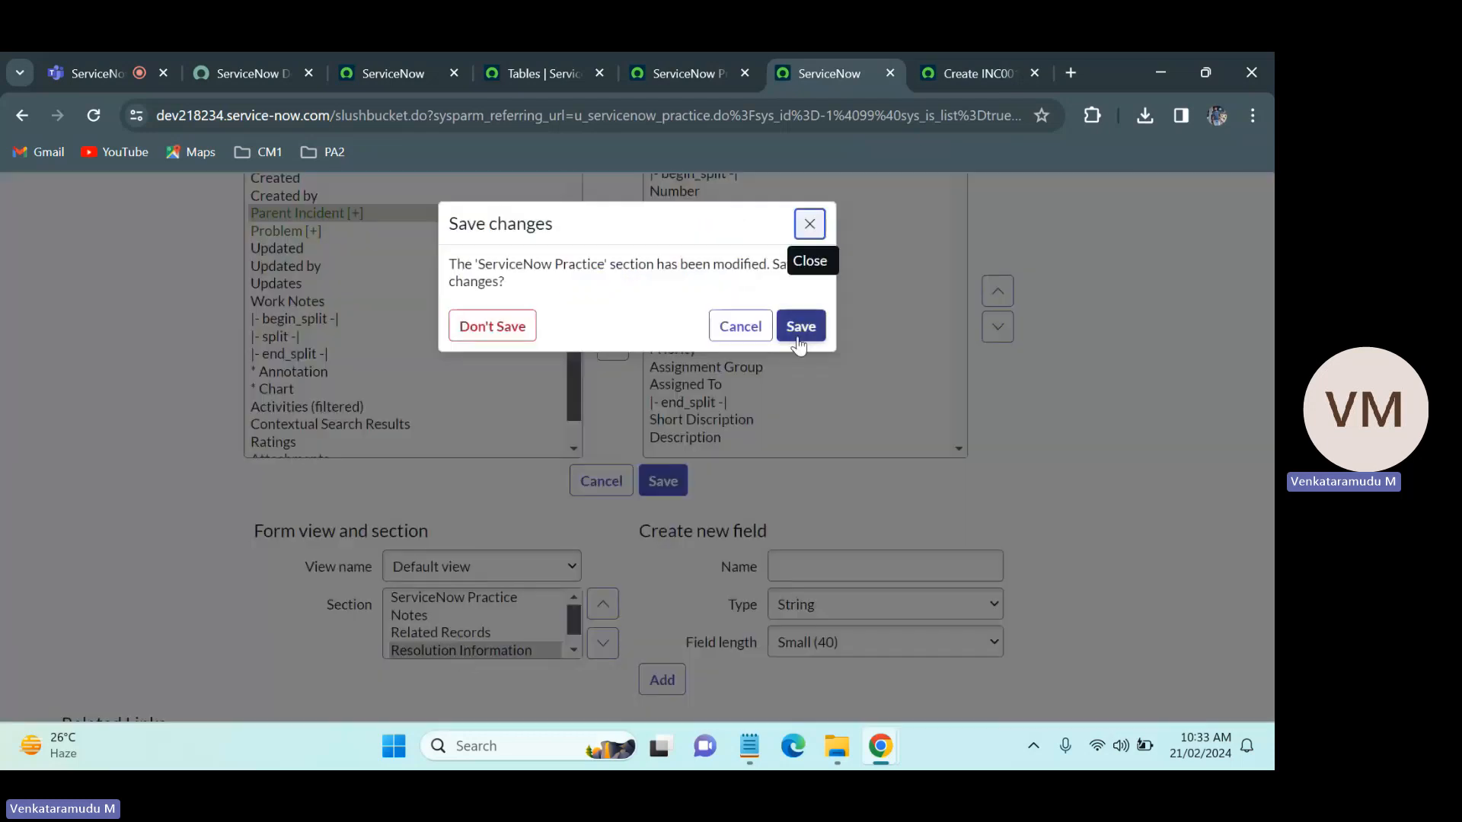
left_click(797, 341)
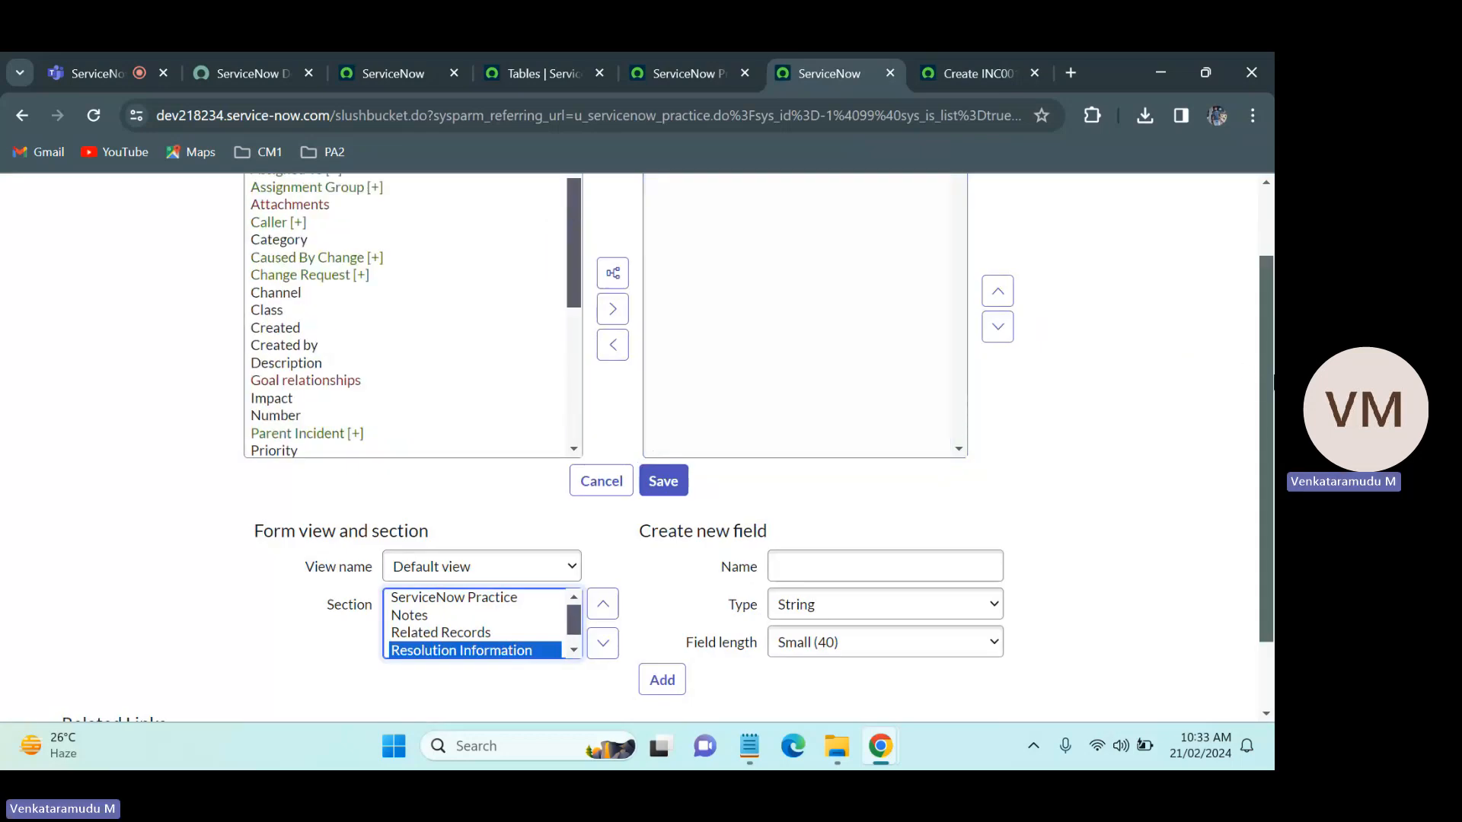
left_click_drag(1268, 366, 1273, 295)
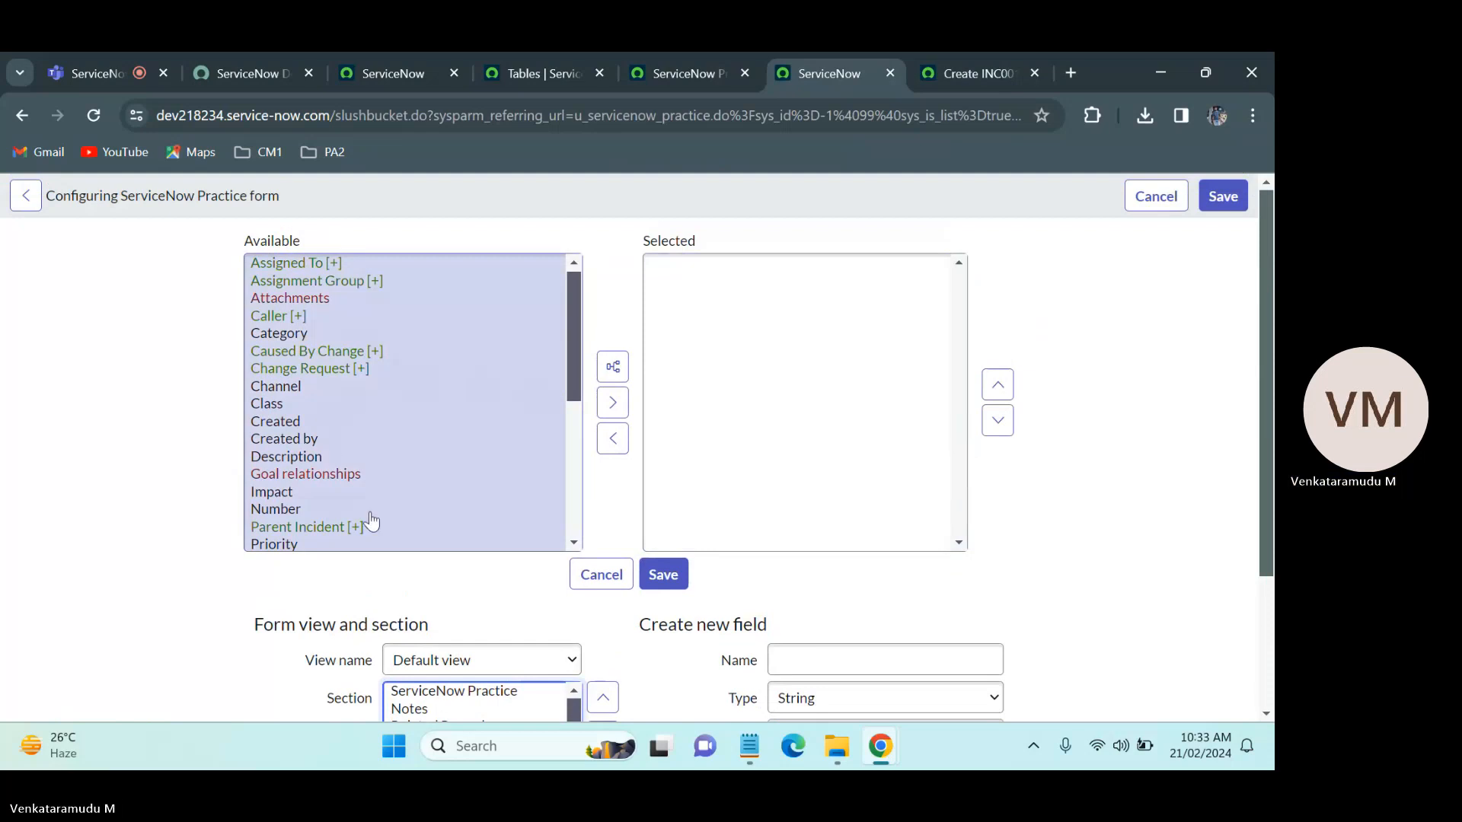
left_click_drag(571, 332, 571, 450)
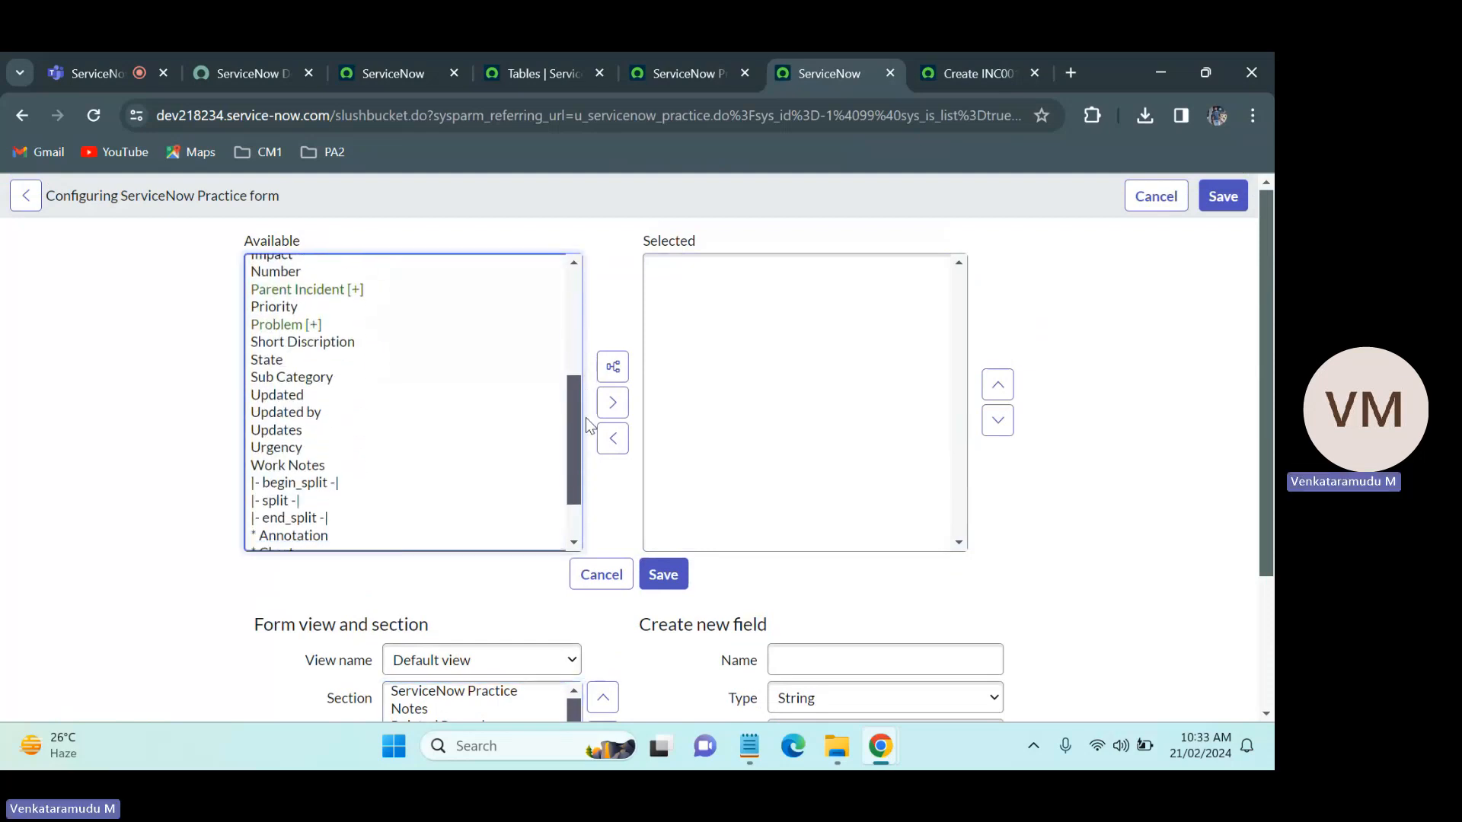
left_click(277, 363)
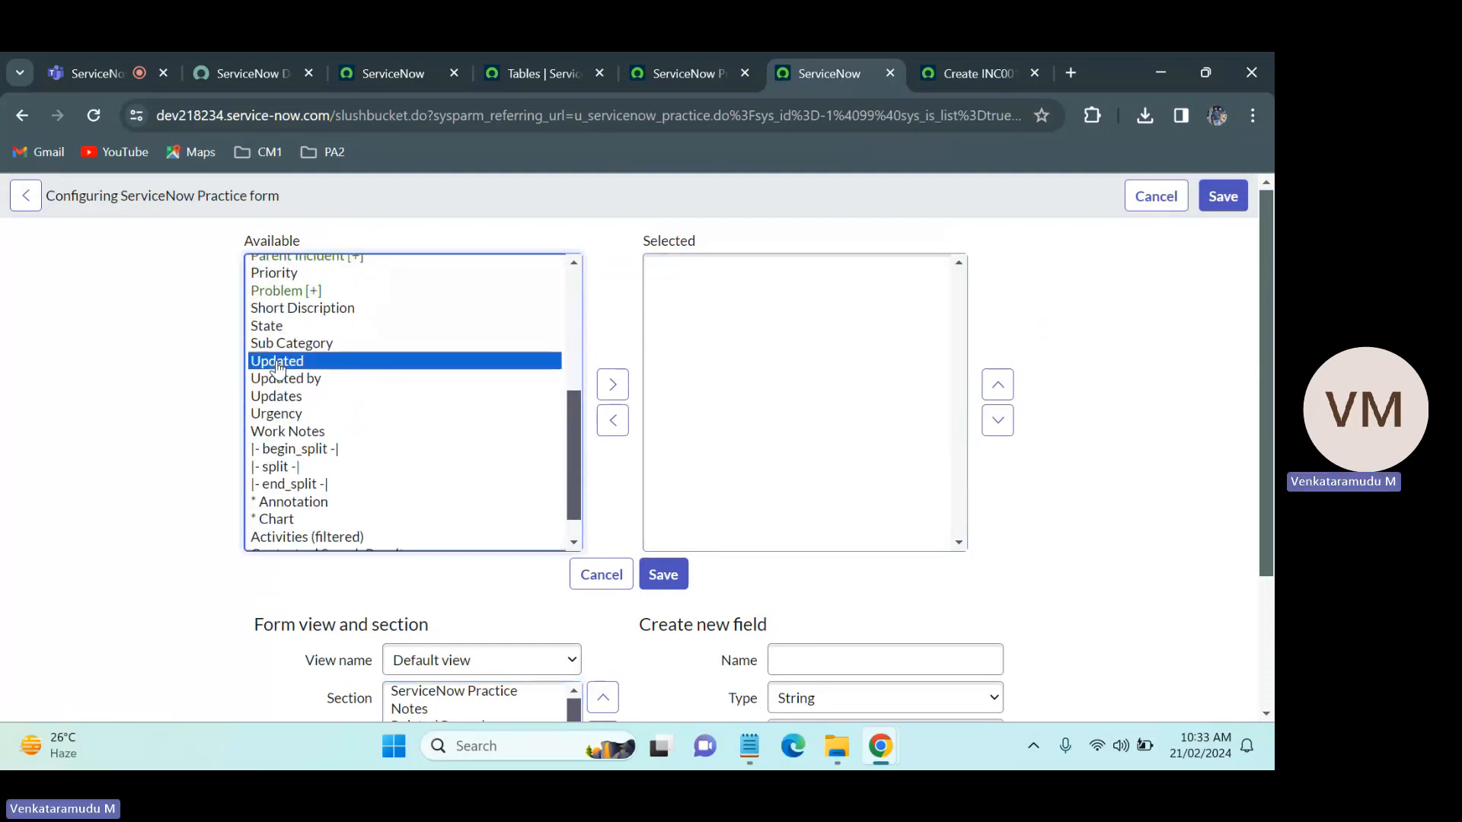
left_click_drag(277, 368, 283, 397)
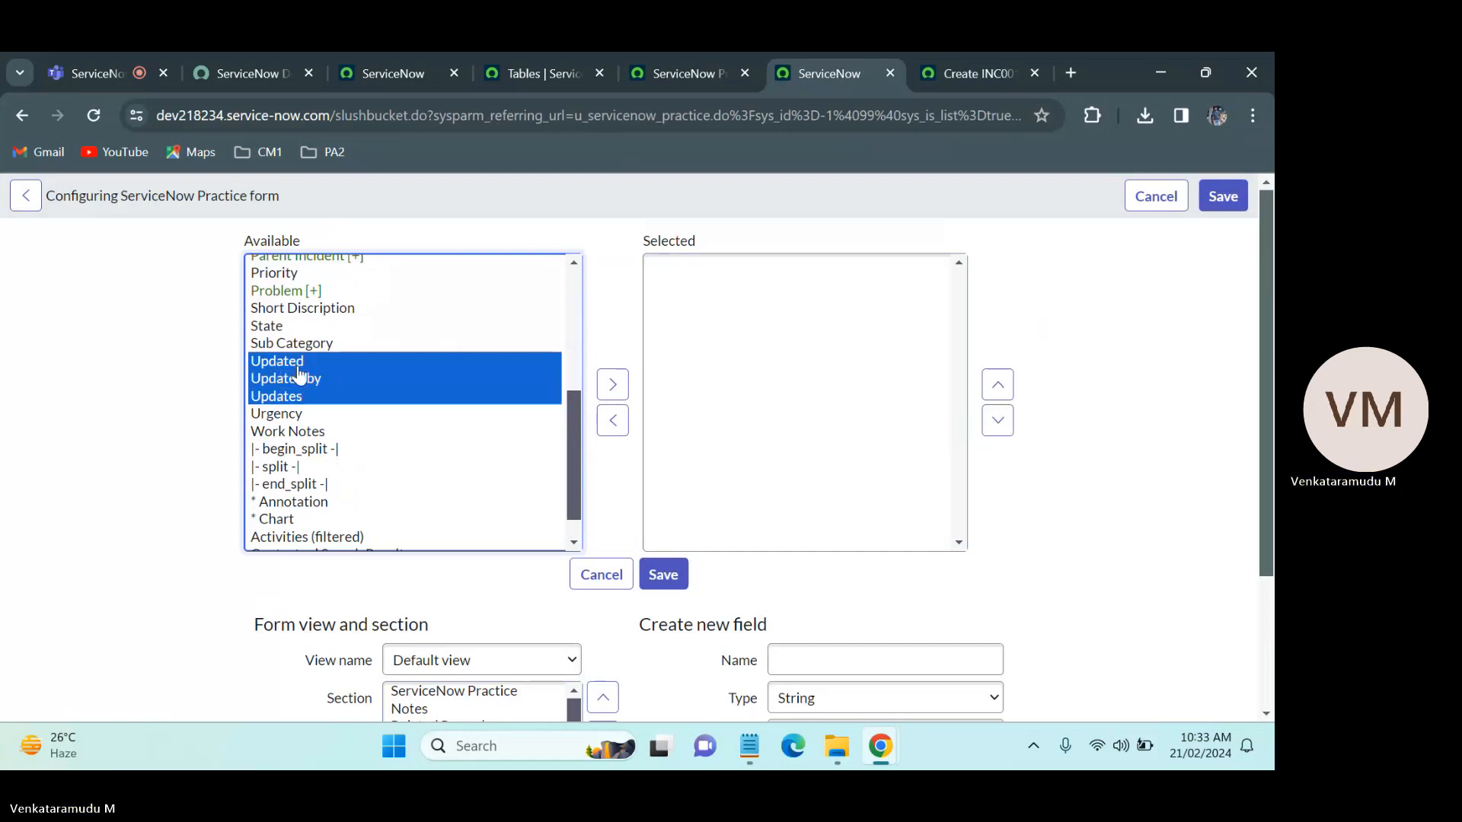
left_click(613, 385)
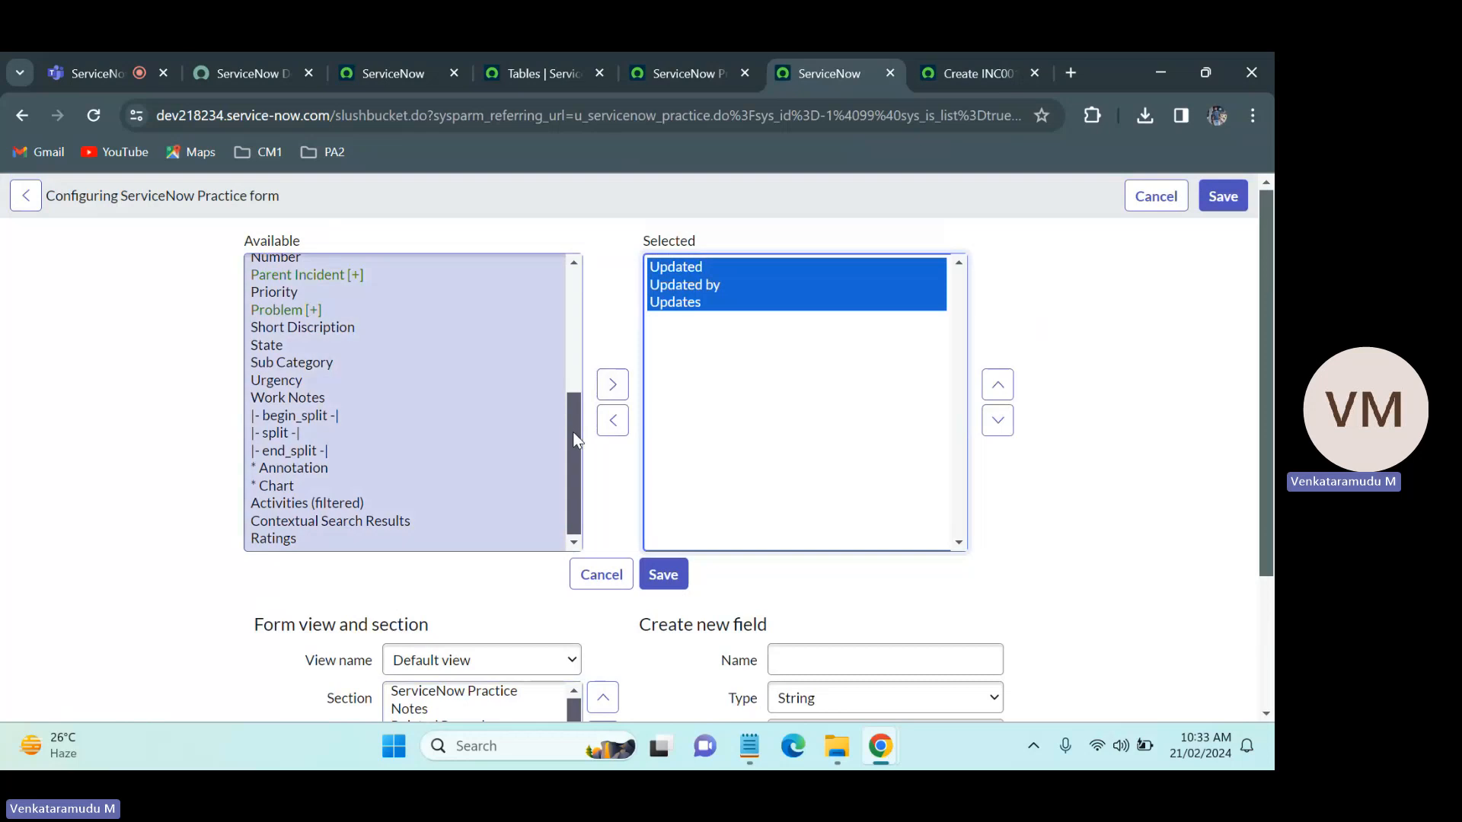
Step: Add the Created and Created by fields to the Resolution Information section
left_click_drag(573, 432, 581, 316)
left_click(302, 412)
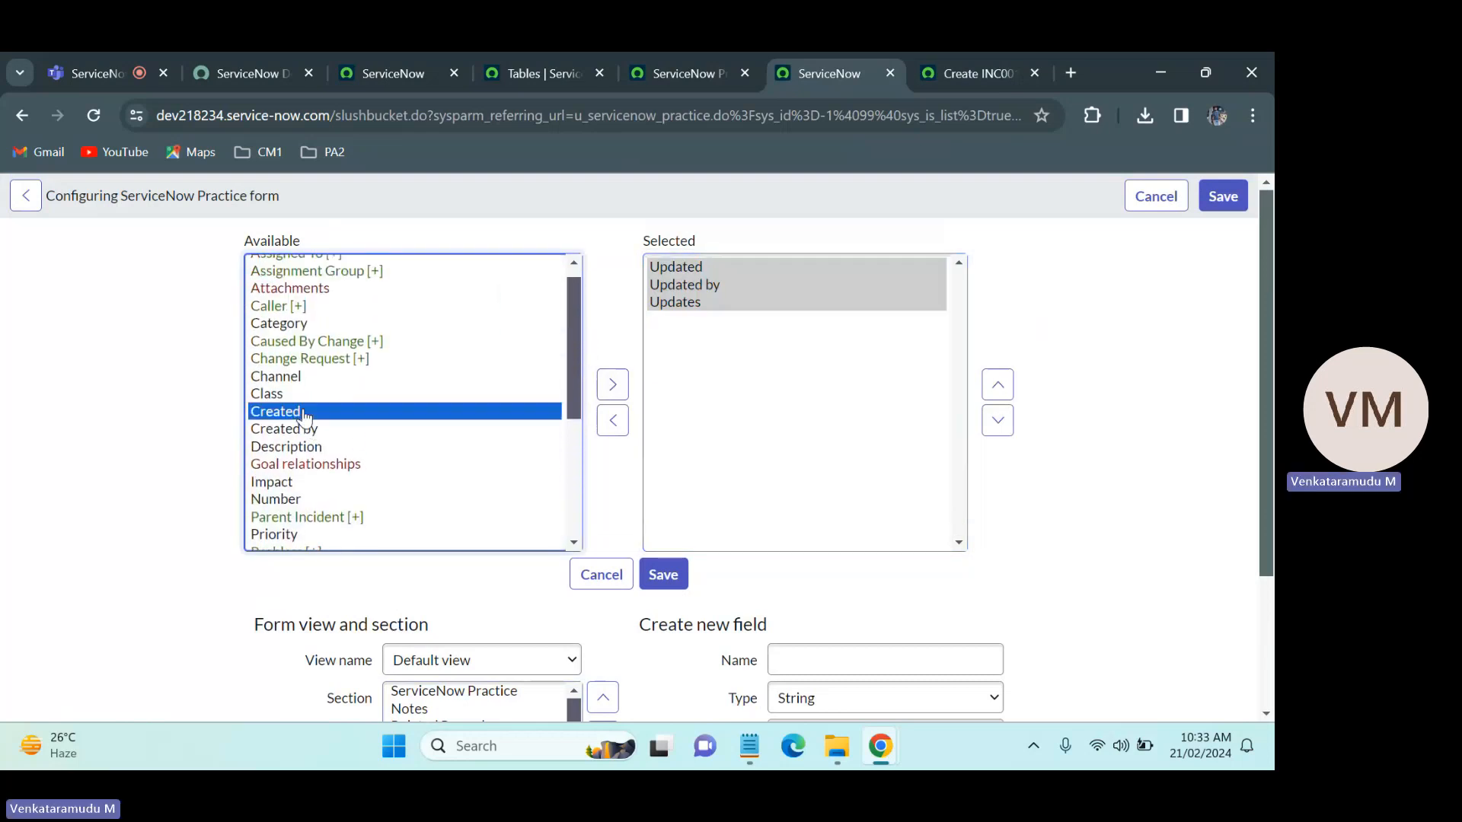
left_click(303, 429, "shift")
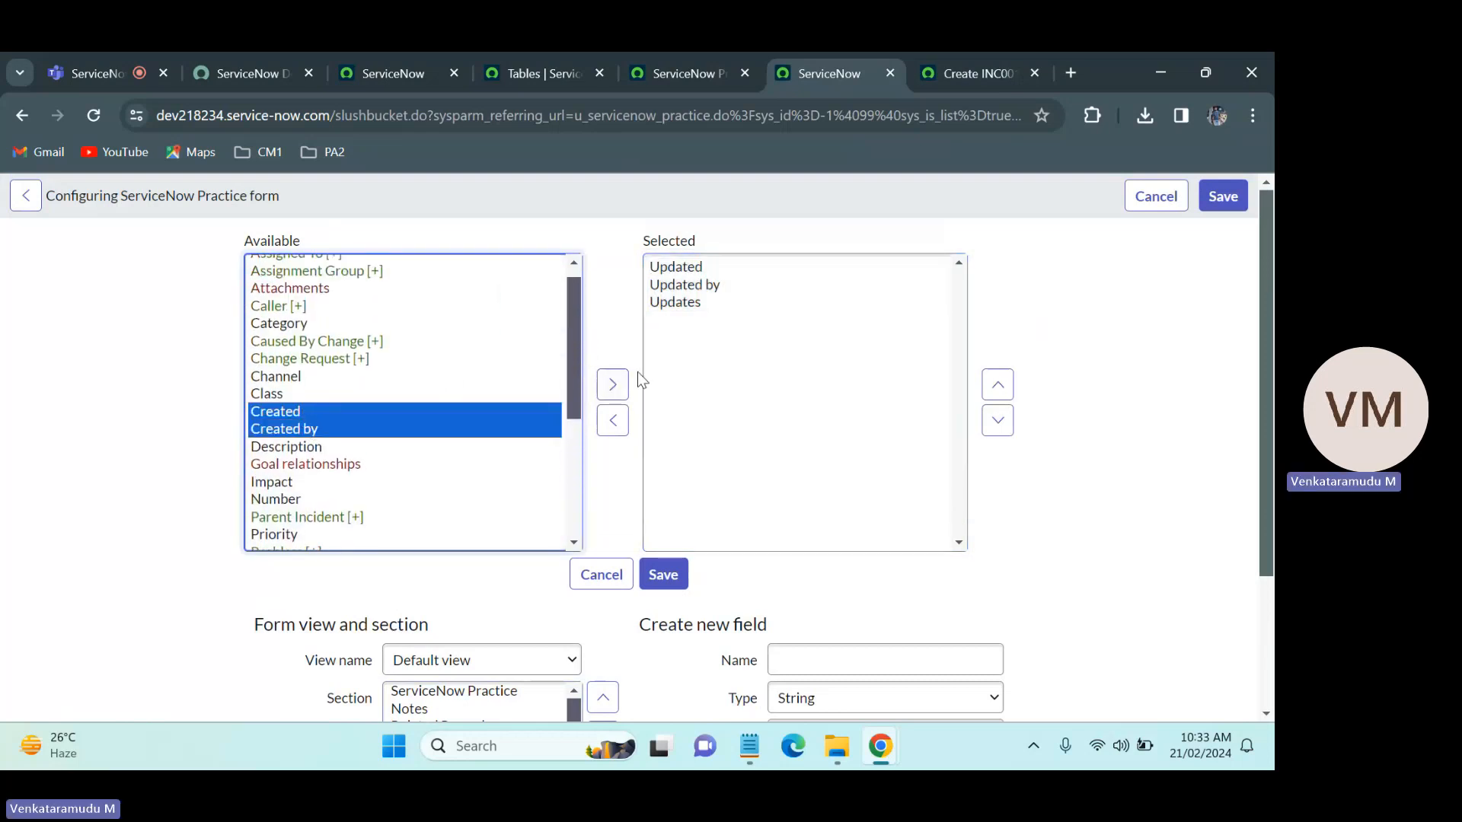
left_click(610, 387)
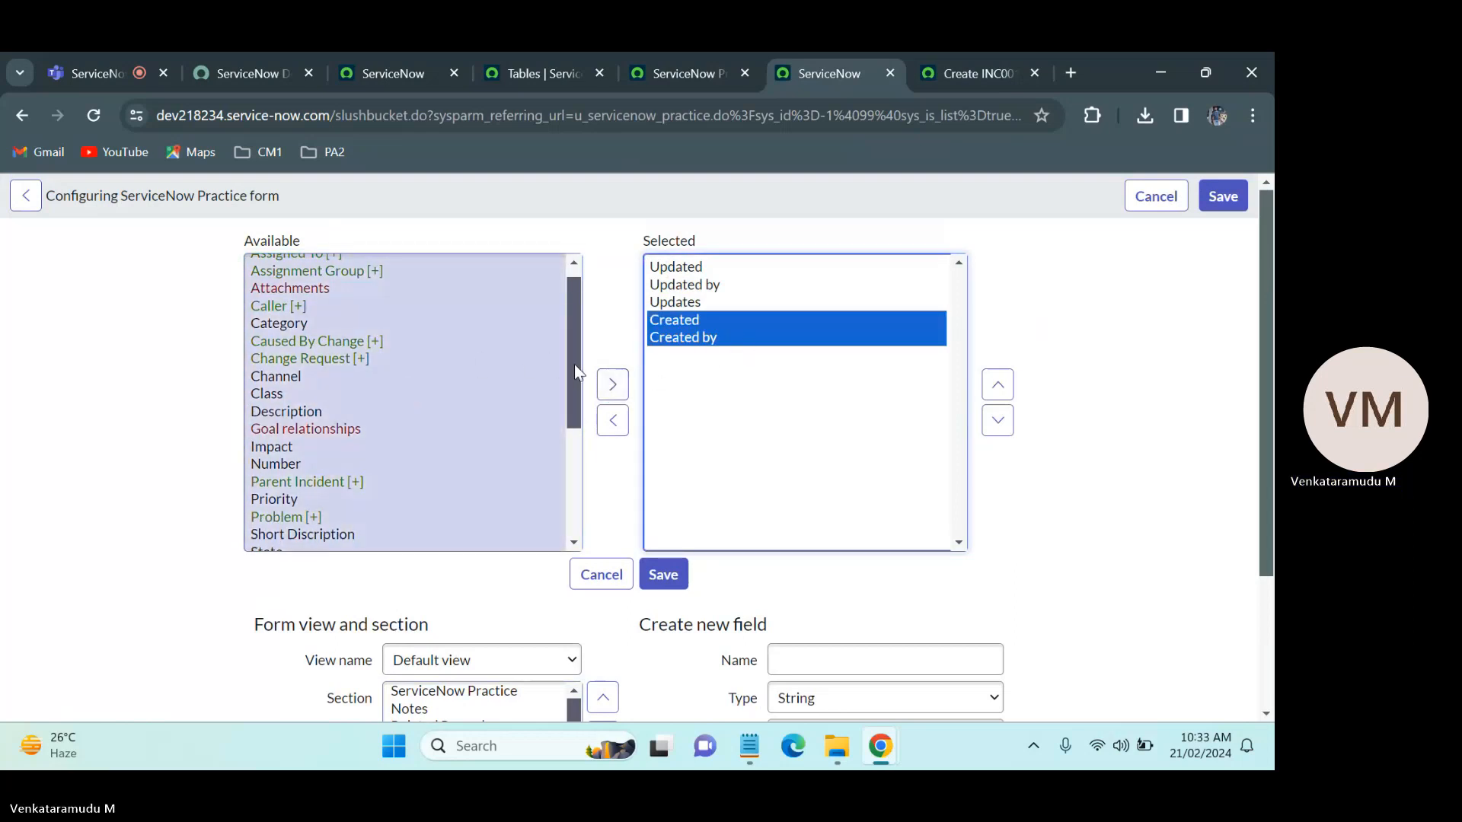
Step: Add a begin_split marker to the Resolution Information section and move it above the Updated field
left_click_drag(573, 364, 571, 464)
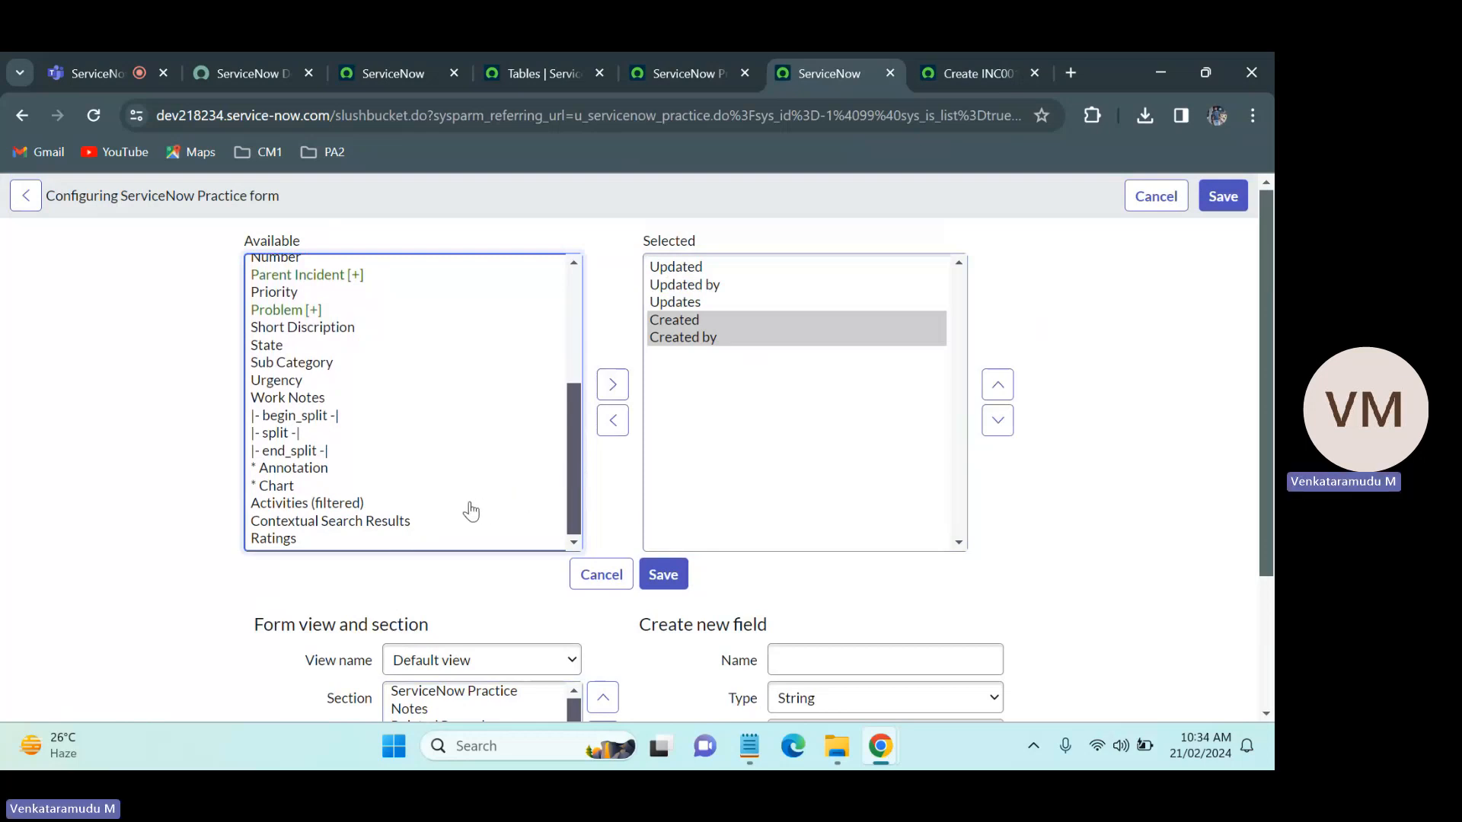
left_click(414, 520)
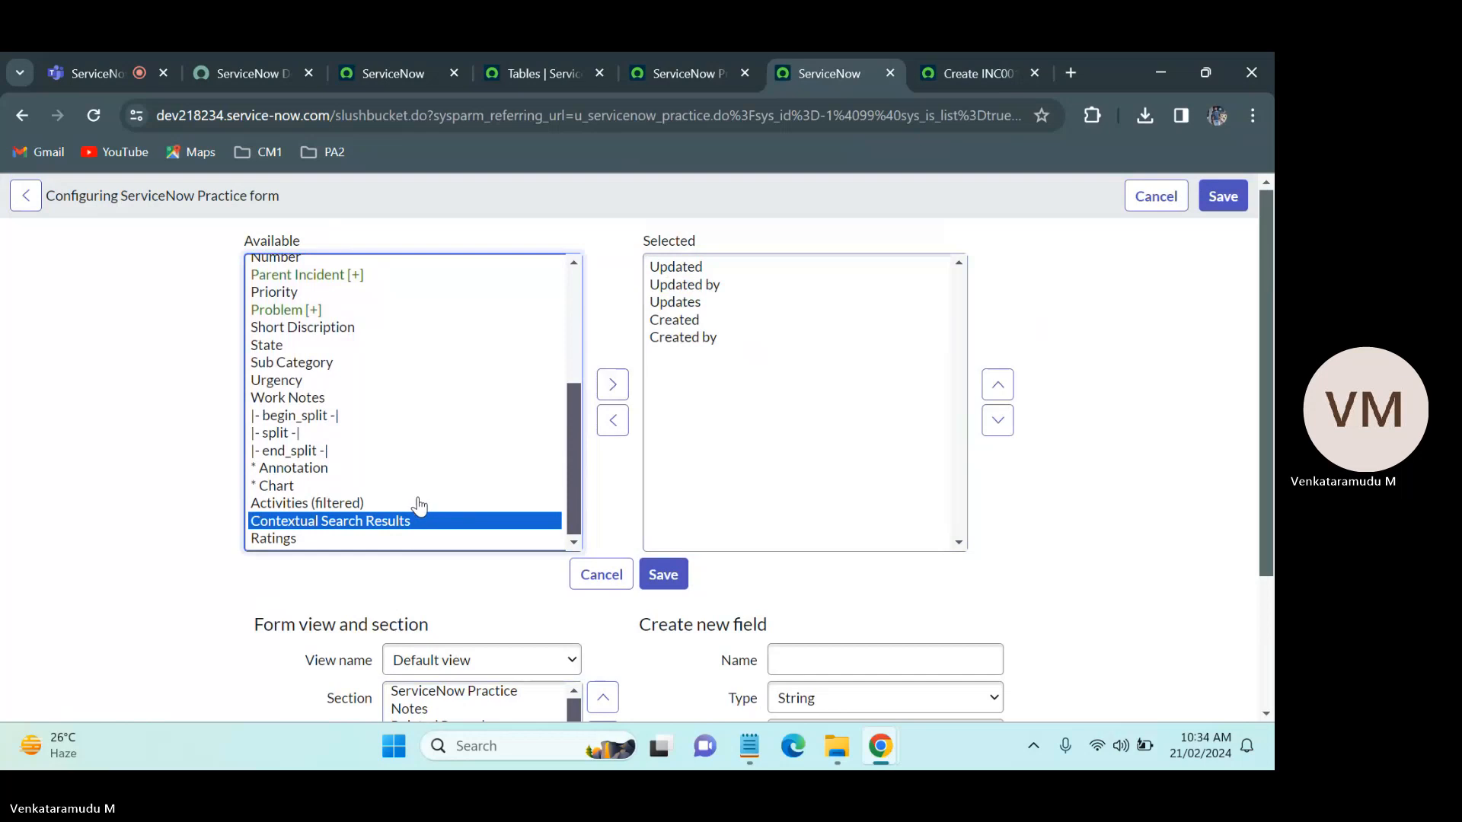
left_click(354, 453)
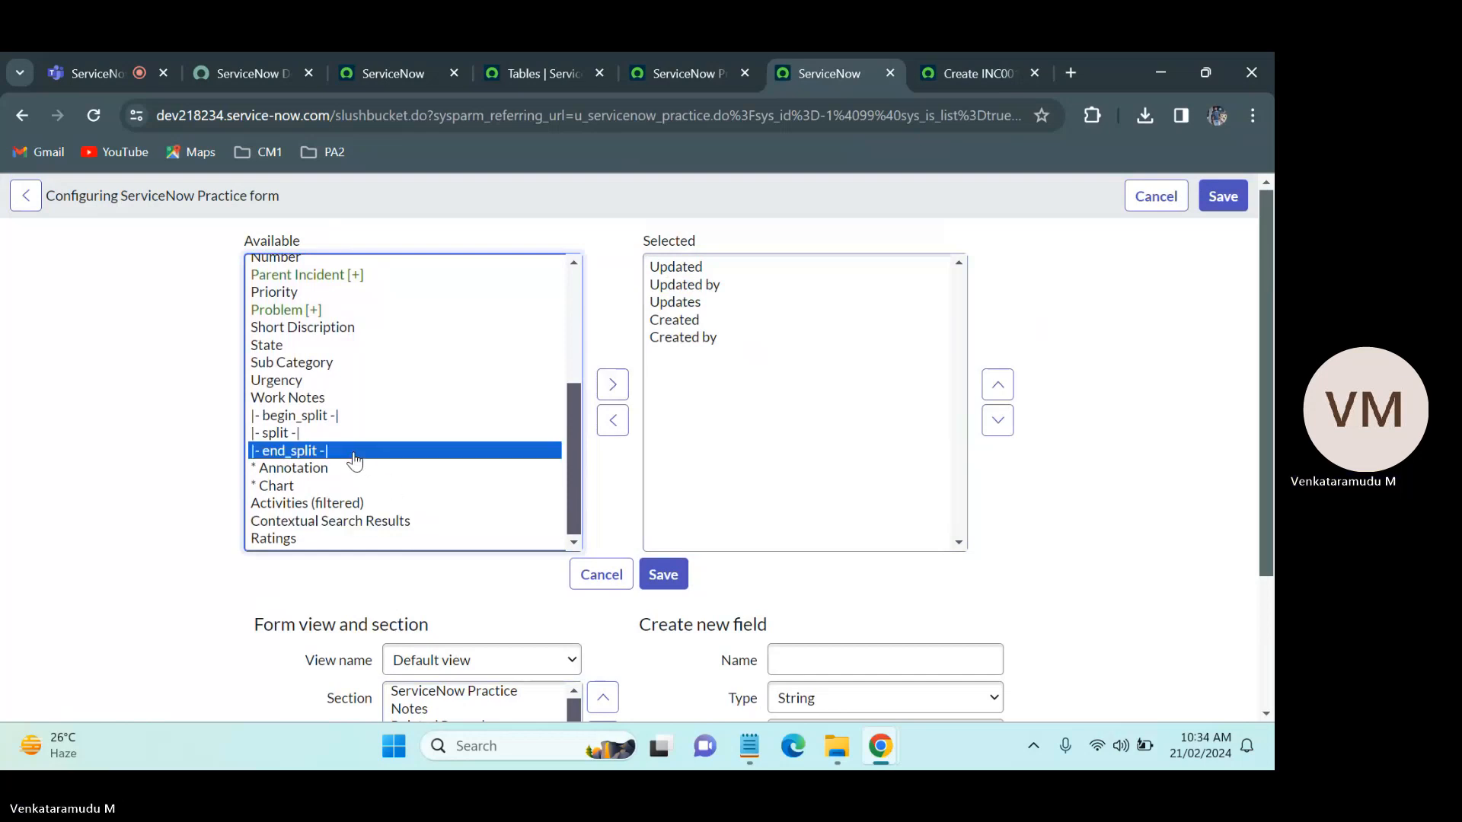
key("shift+Up")
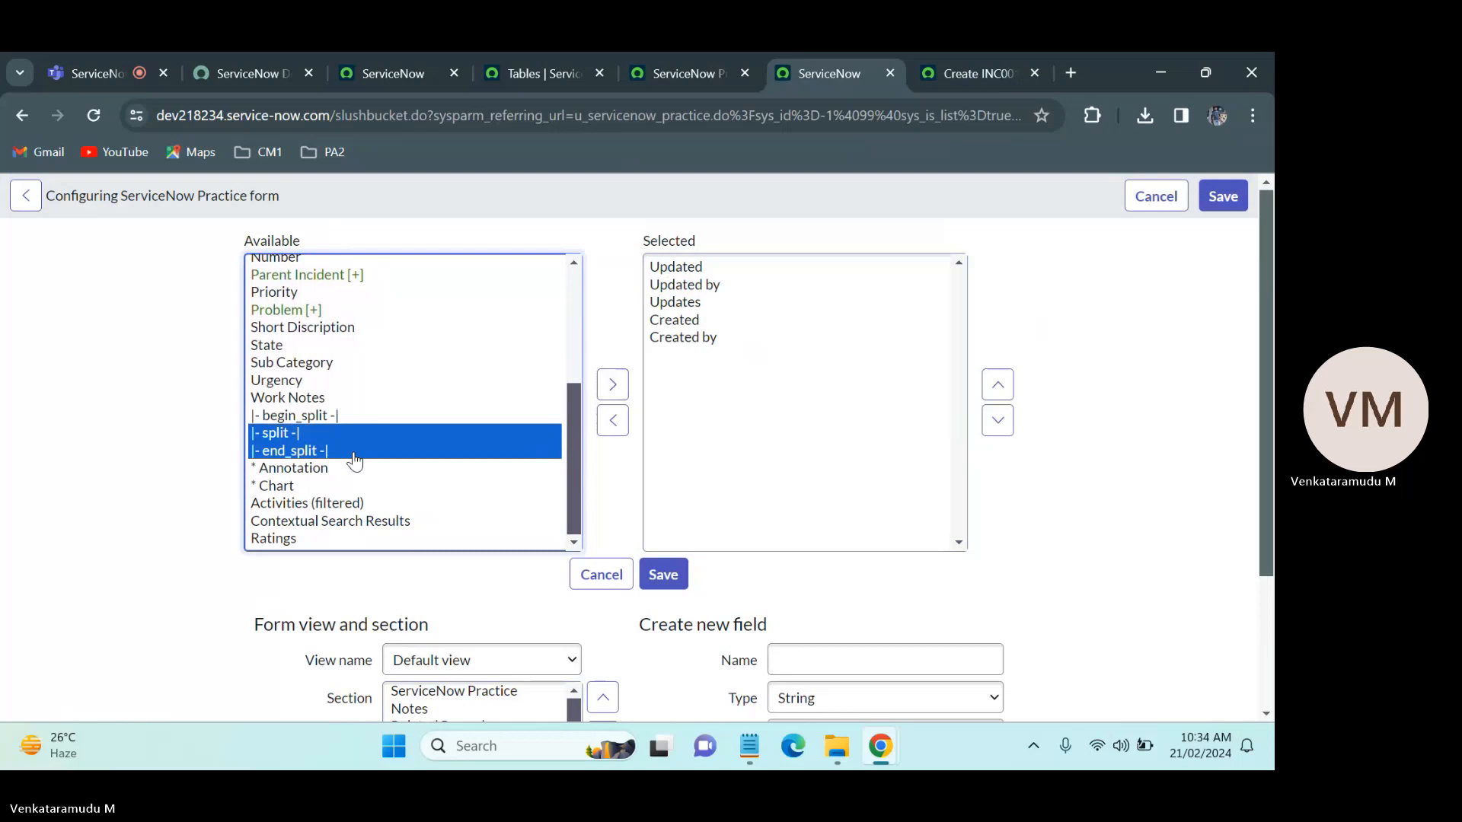
left_click(354, 454)
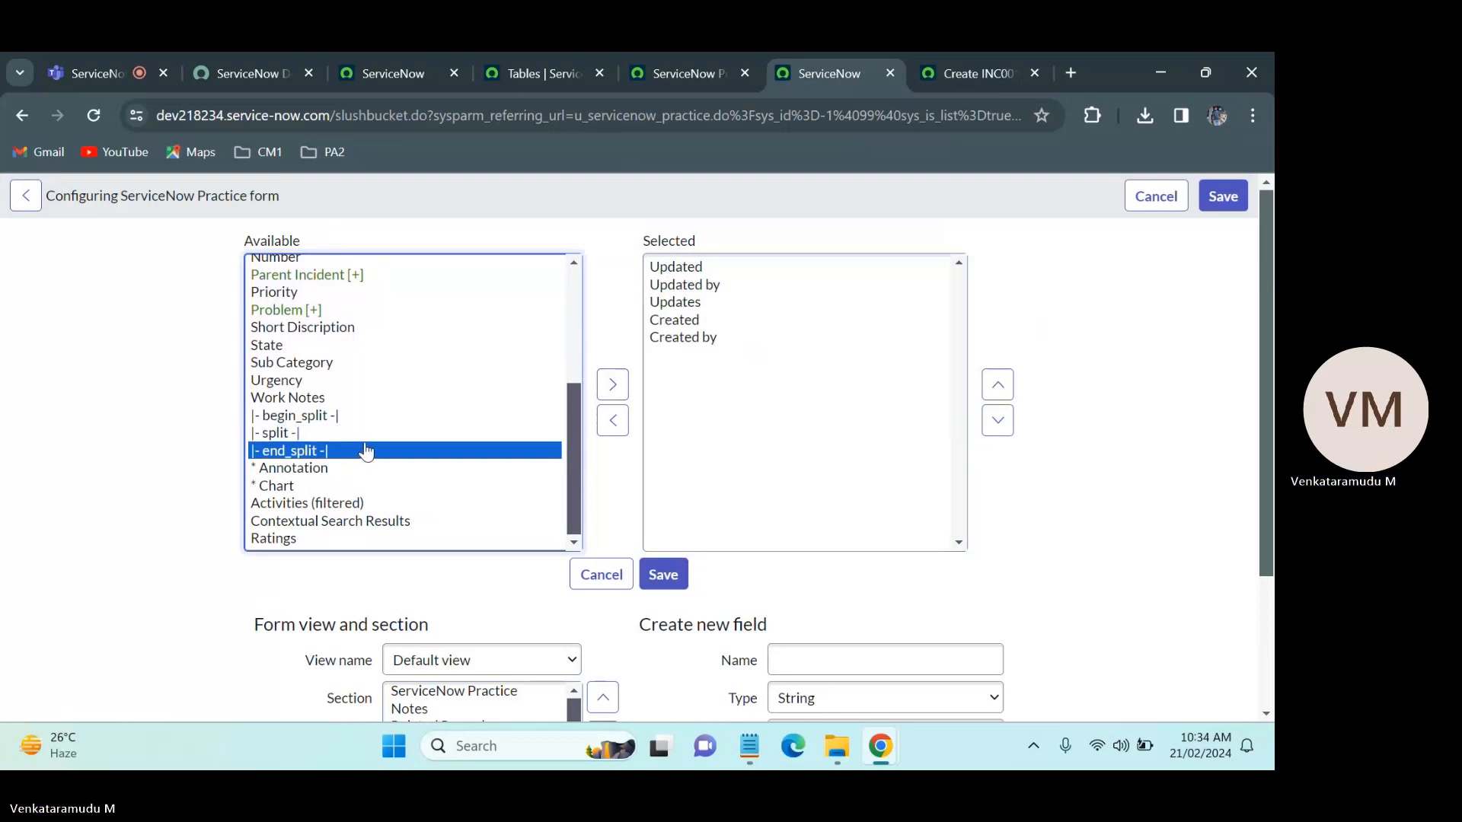
left_click(372, 417)
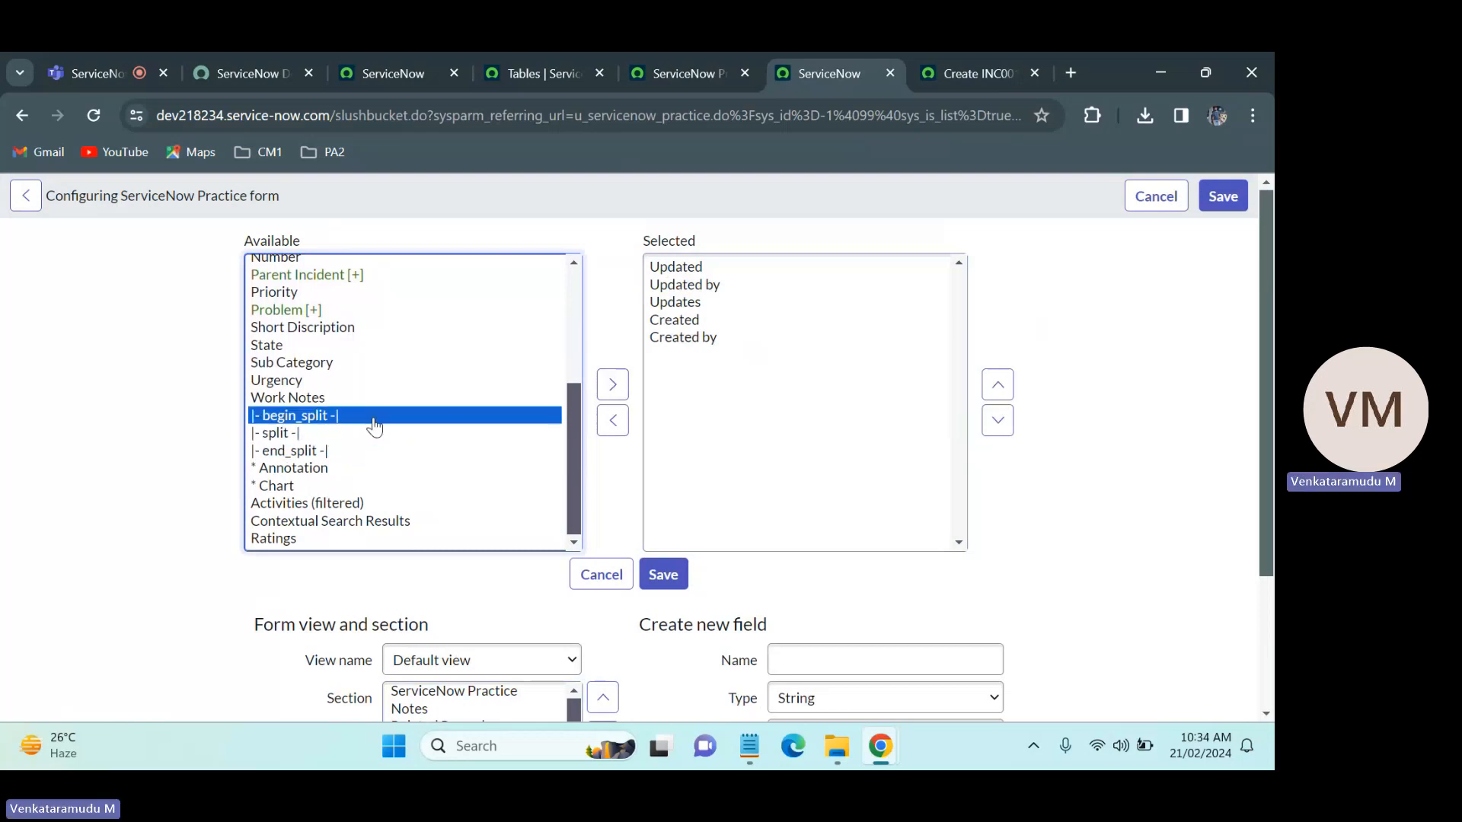
left_click(616, 385)
left_click(998, 383)
left_click(997, 384)
left_click(997, 384)
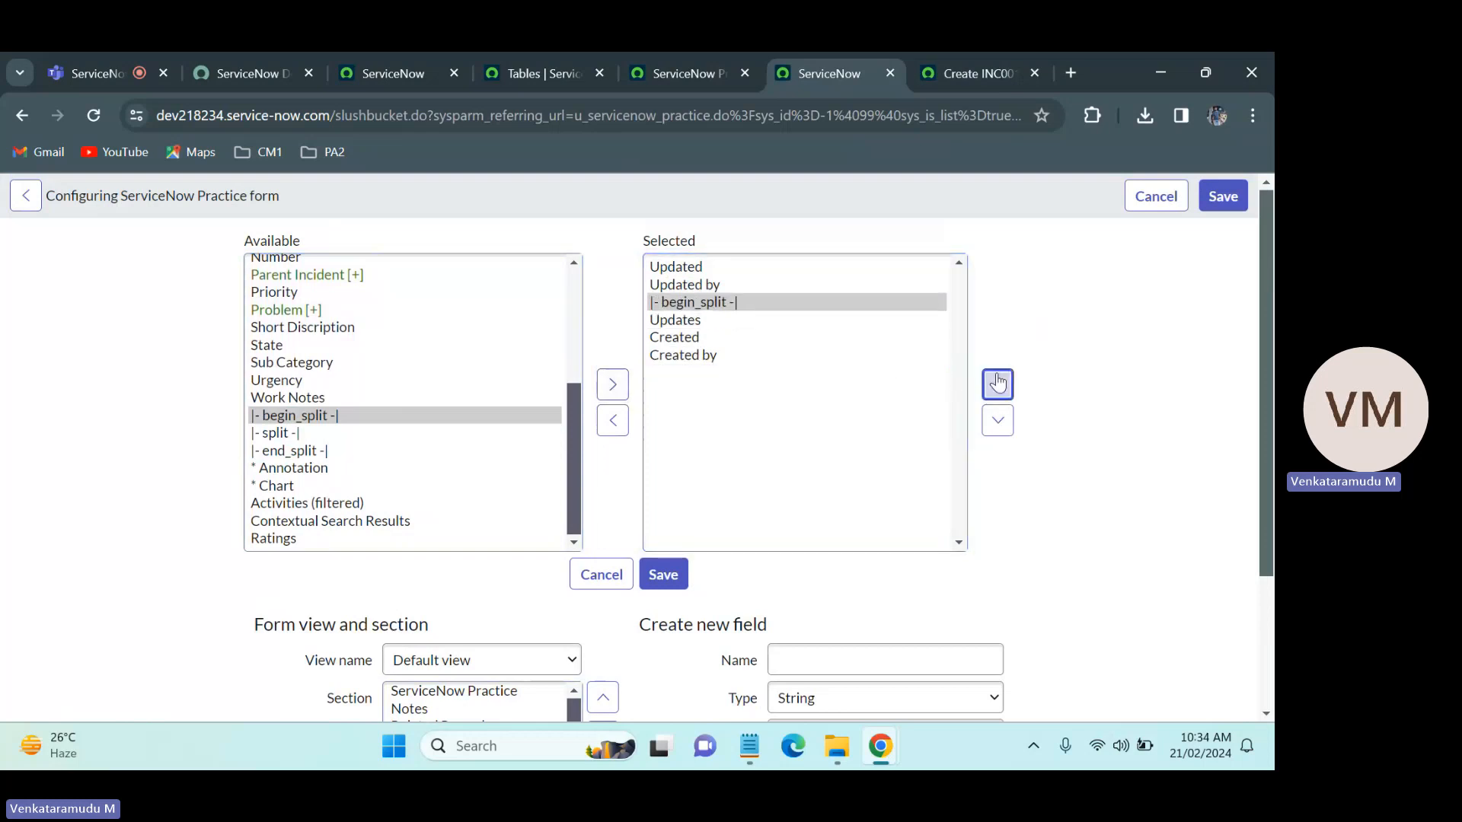
left_click(997, 383)
left_click(997, 384)
Step: Place a split marker directly after Updated by and remove the Updates field from the section
left_click(280, 434)
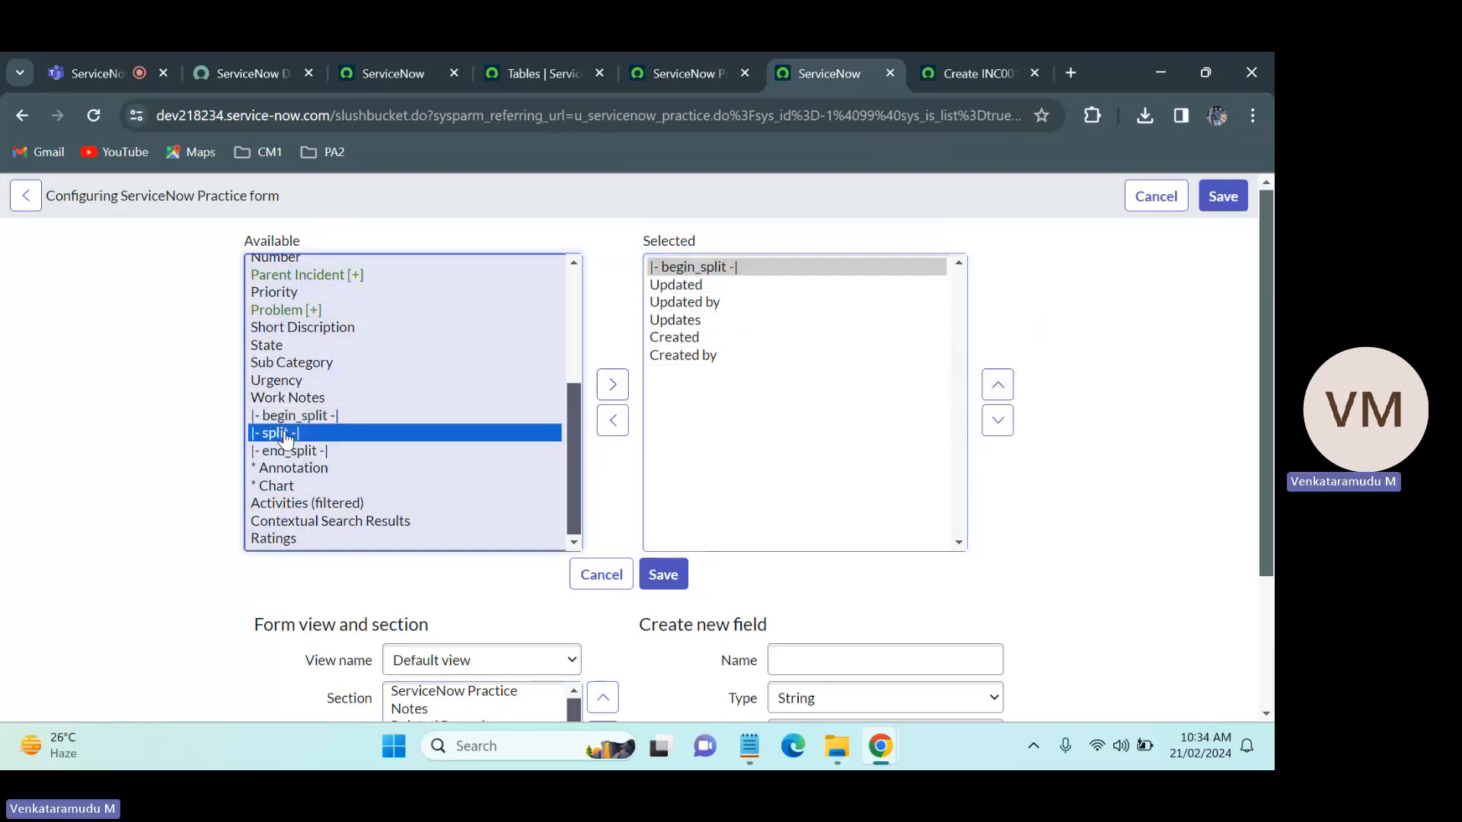
left_click(612, 385)
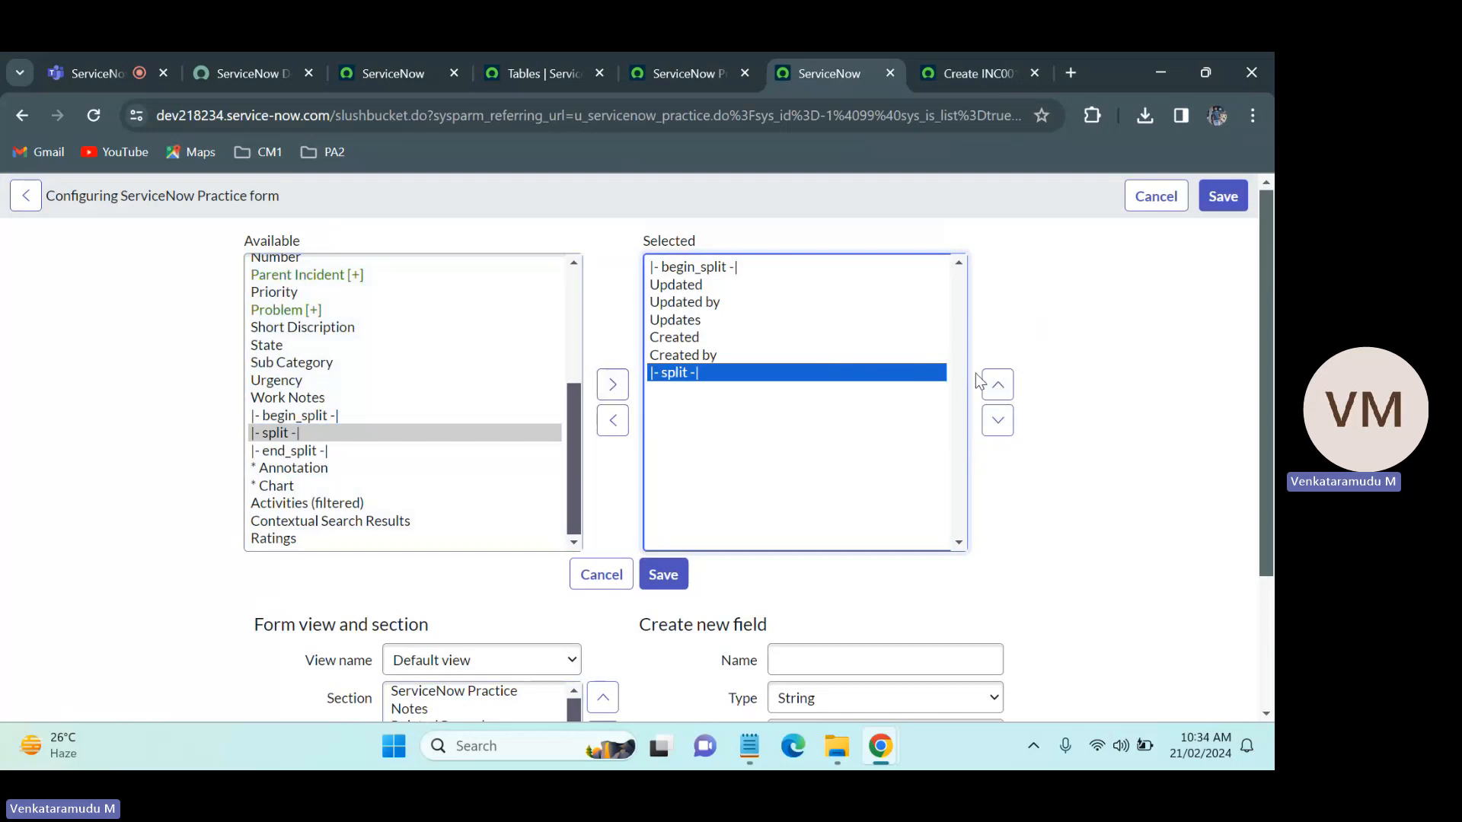
left_click(997, 384)
left_click(998, 384)
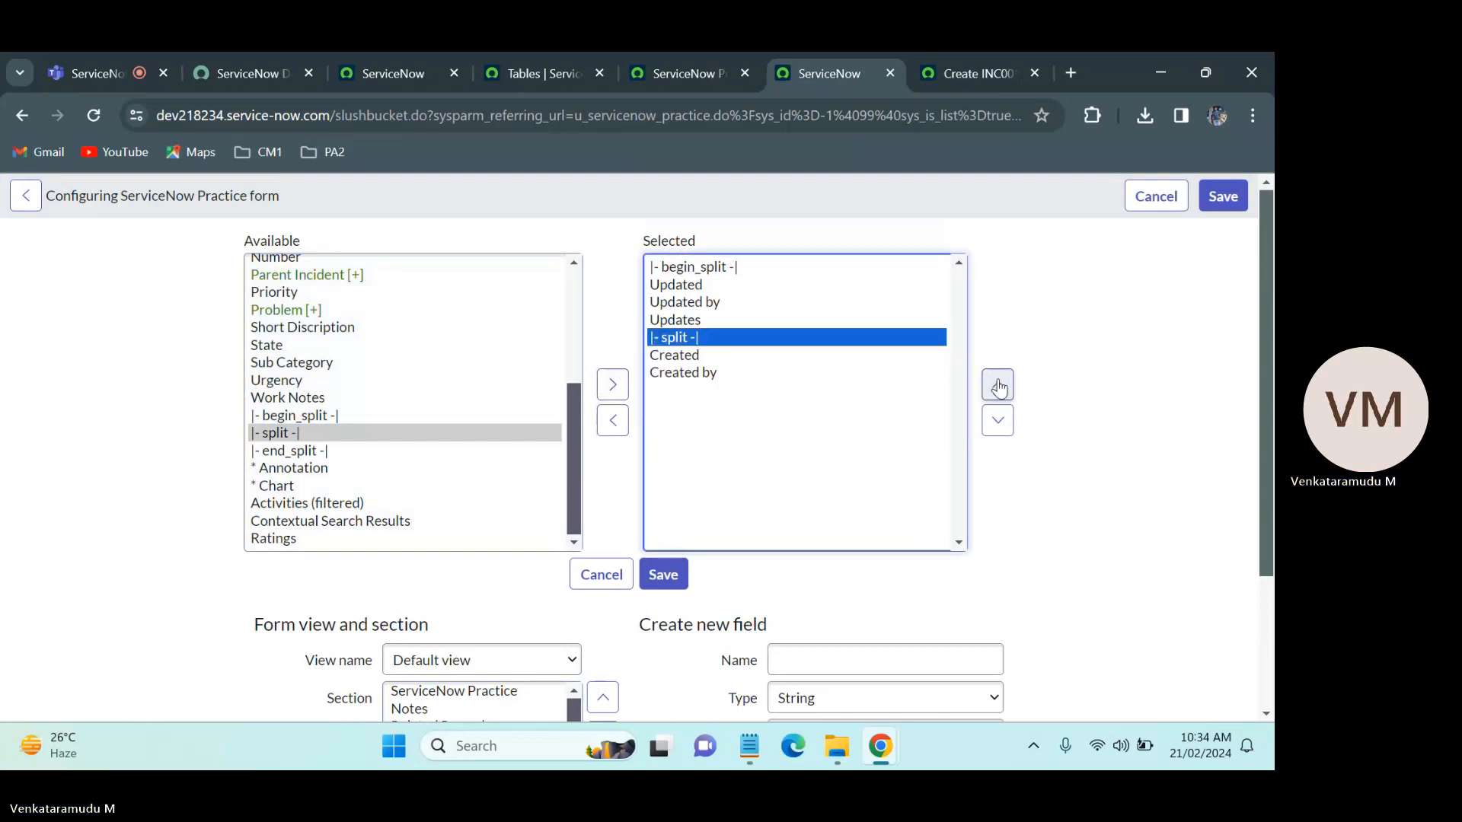
left_click(998, 386)
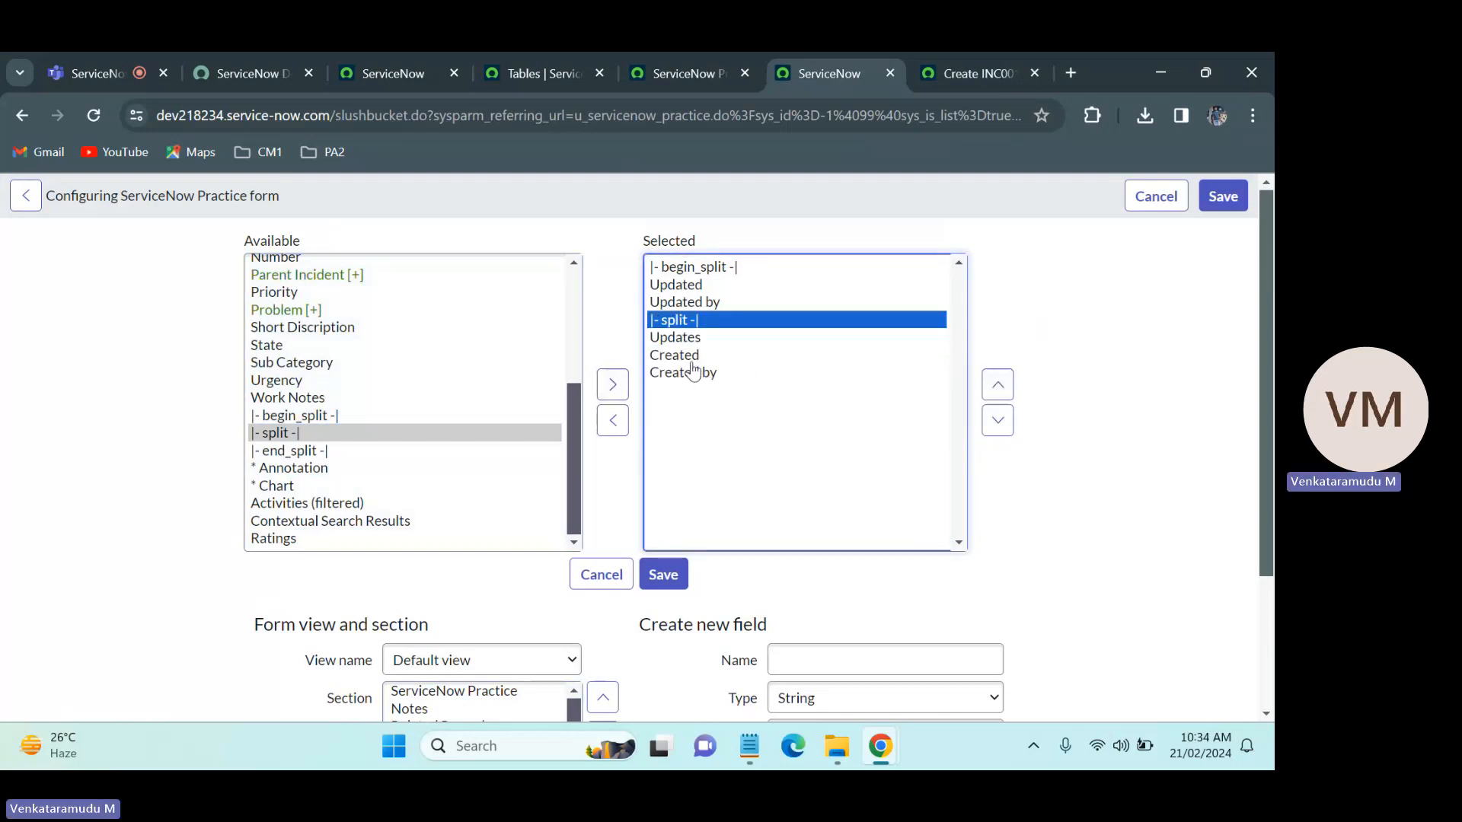
left_click(675, 337)
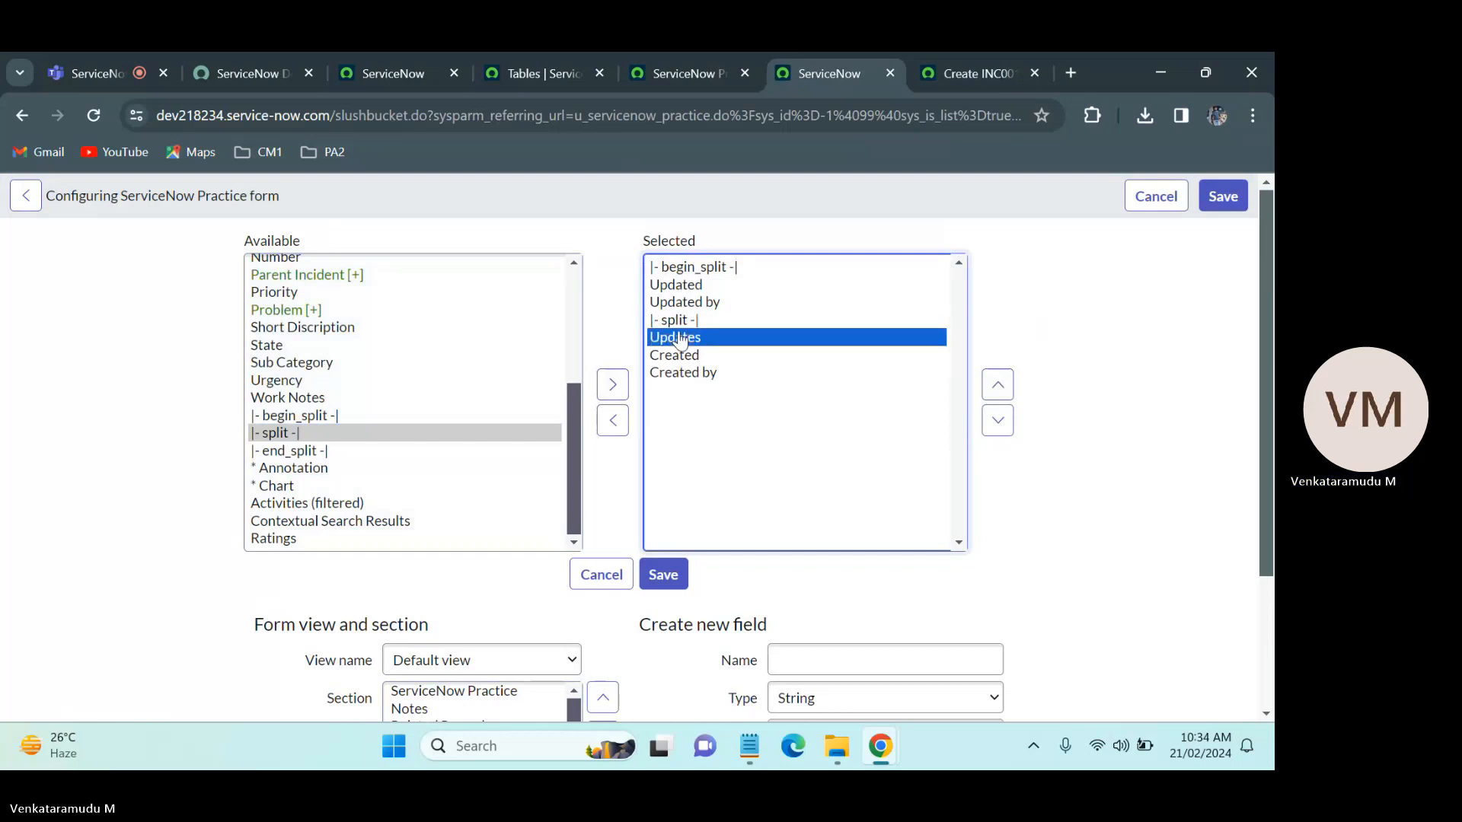
left_click(617, 422)
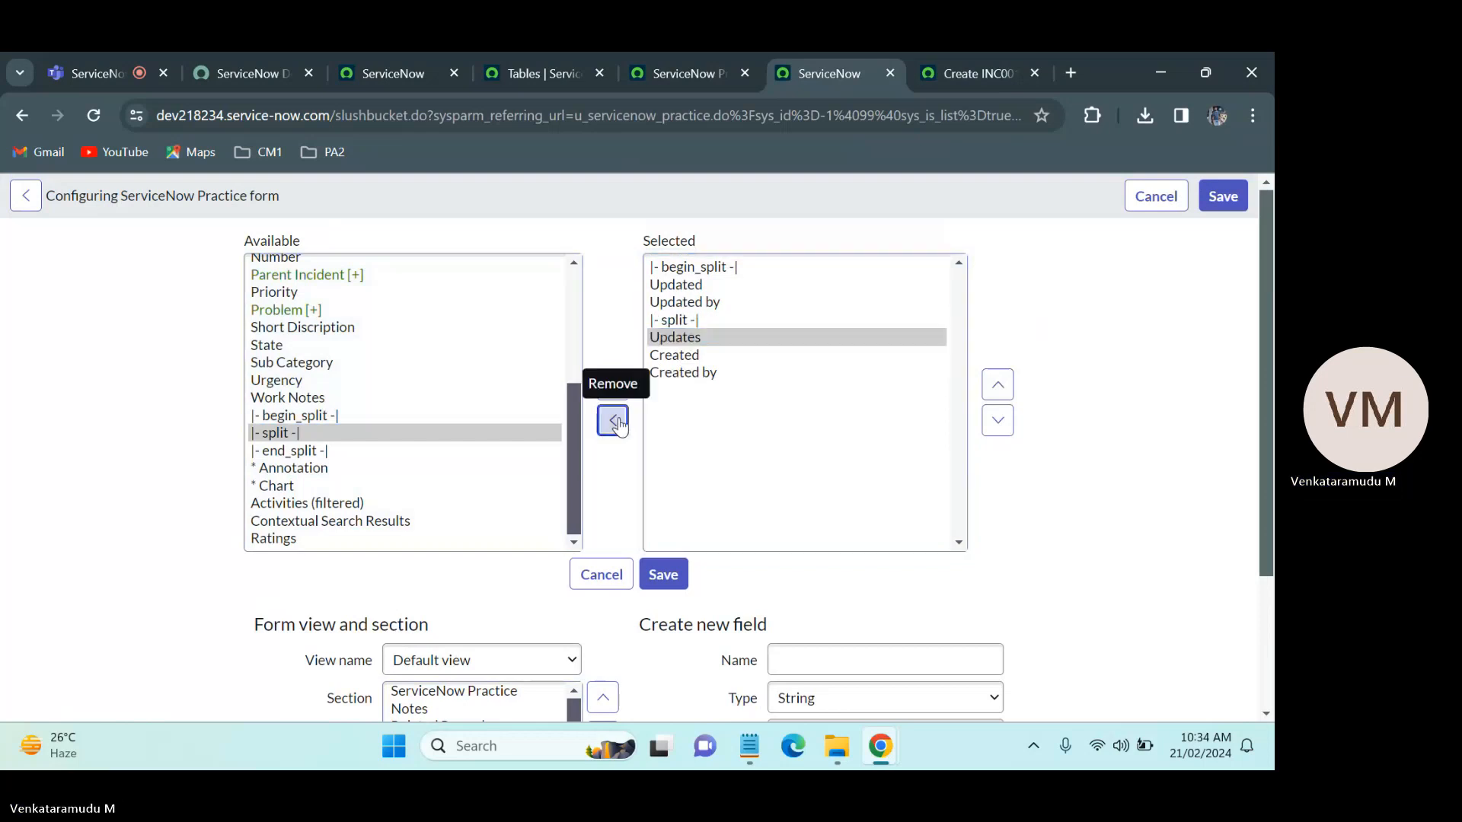
Step: Add an end_split marker after Created by and save the Resolution Information section layout
left_click(303, 452)
left_click(613, 386)
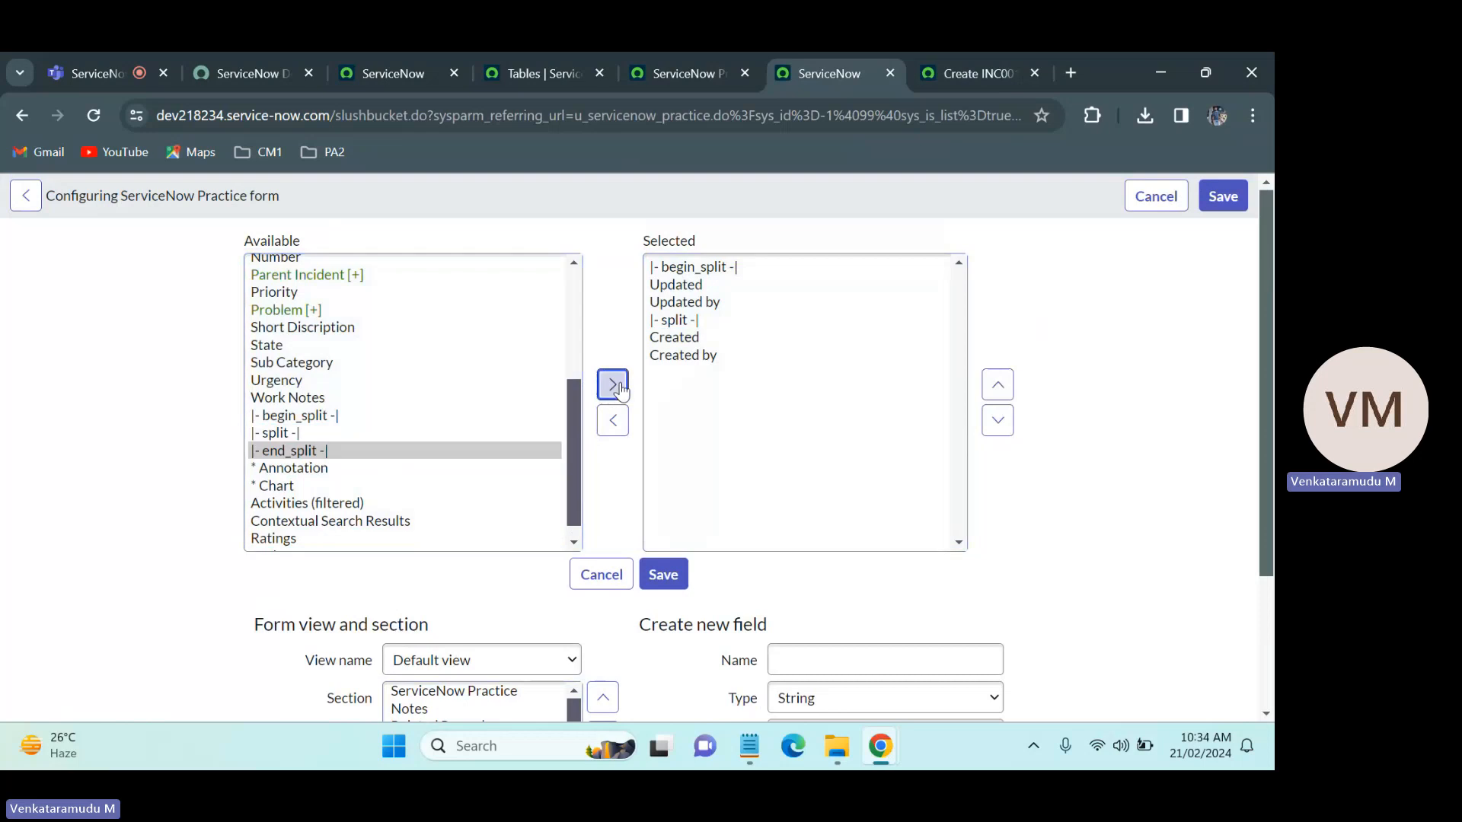
left_click(663, 577)
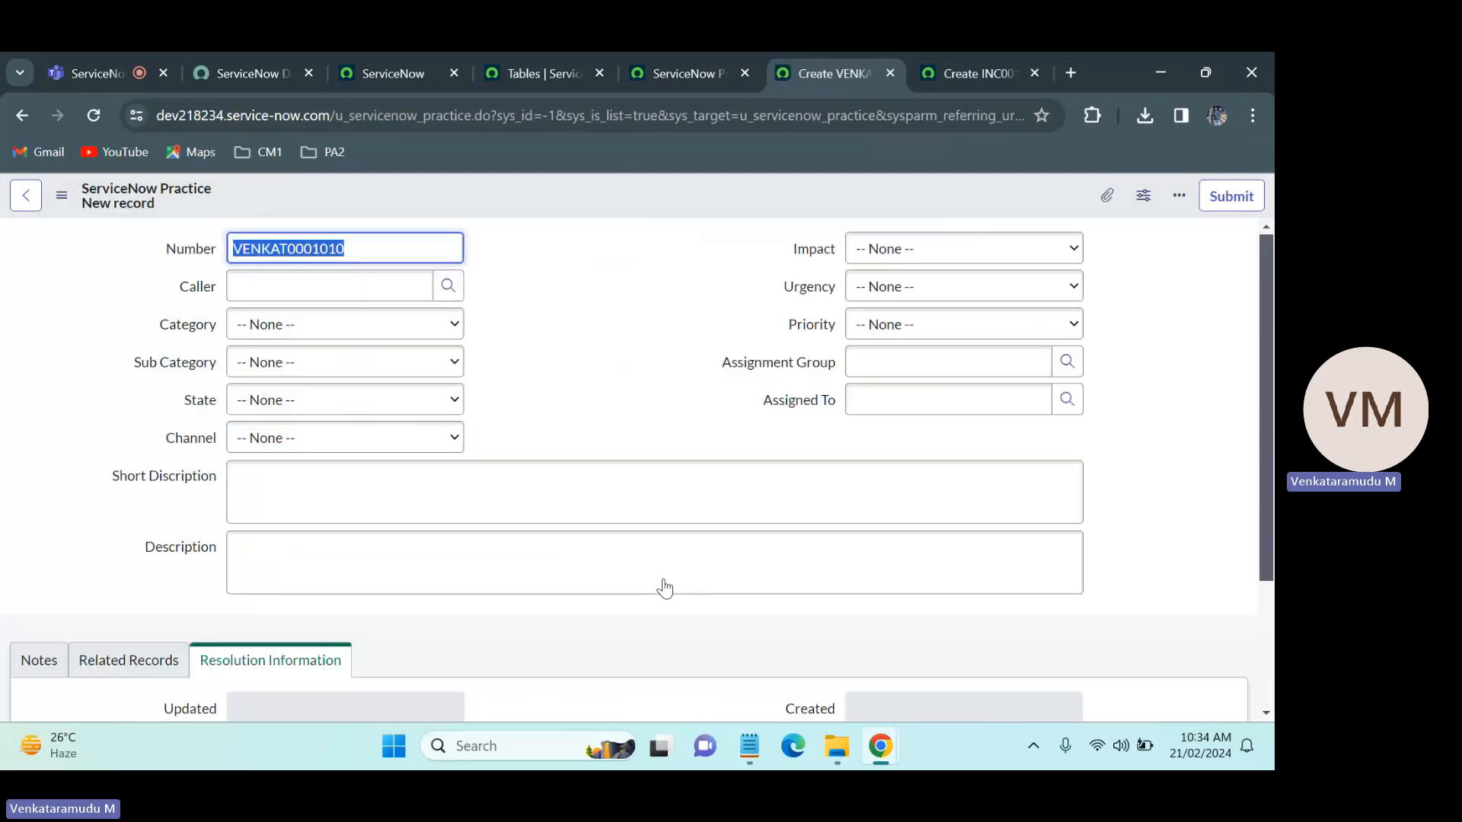
Step: Review the main form layout and the Related Records, Resolution Information and Notes sections of the new ServiceNow Practice record
left_click_drag(1270, 342, 1271, 518)
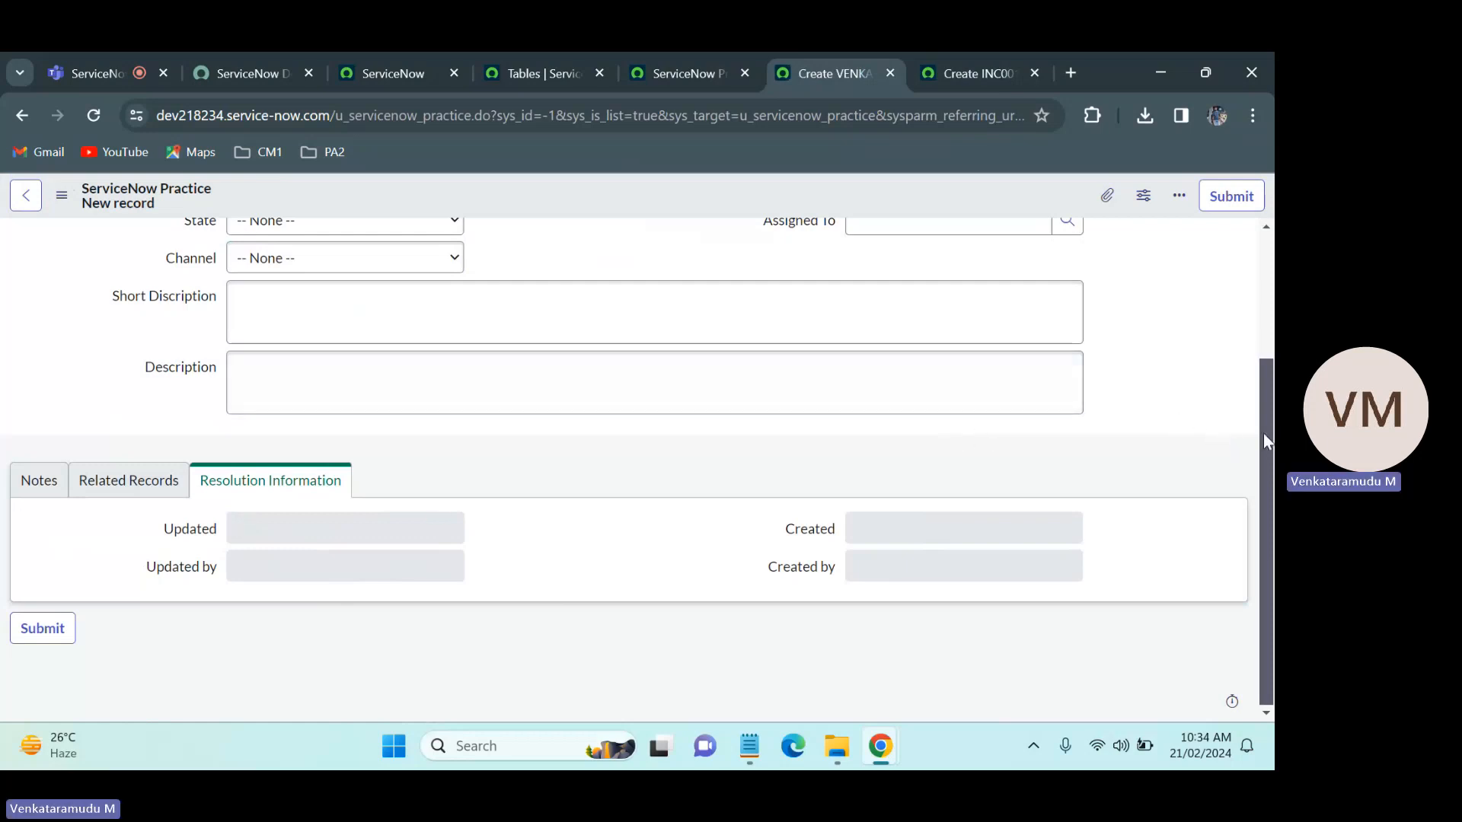
scroll(1263, 433, "up", 3)
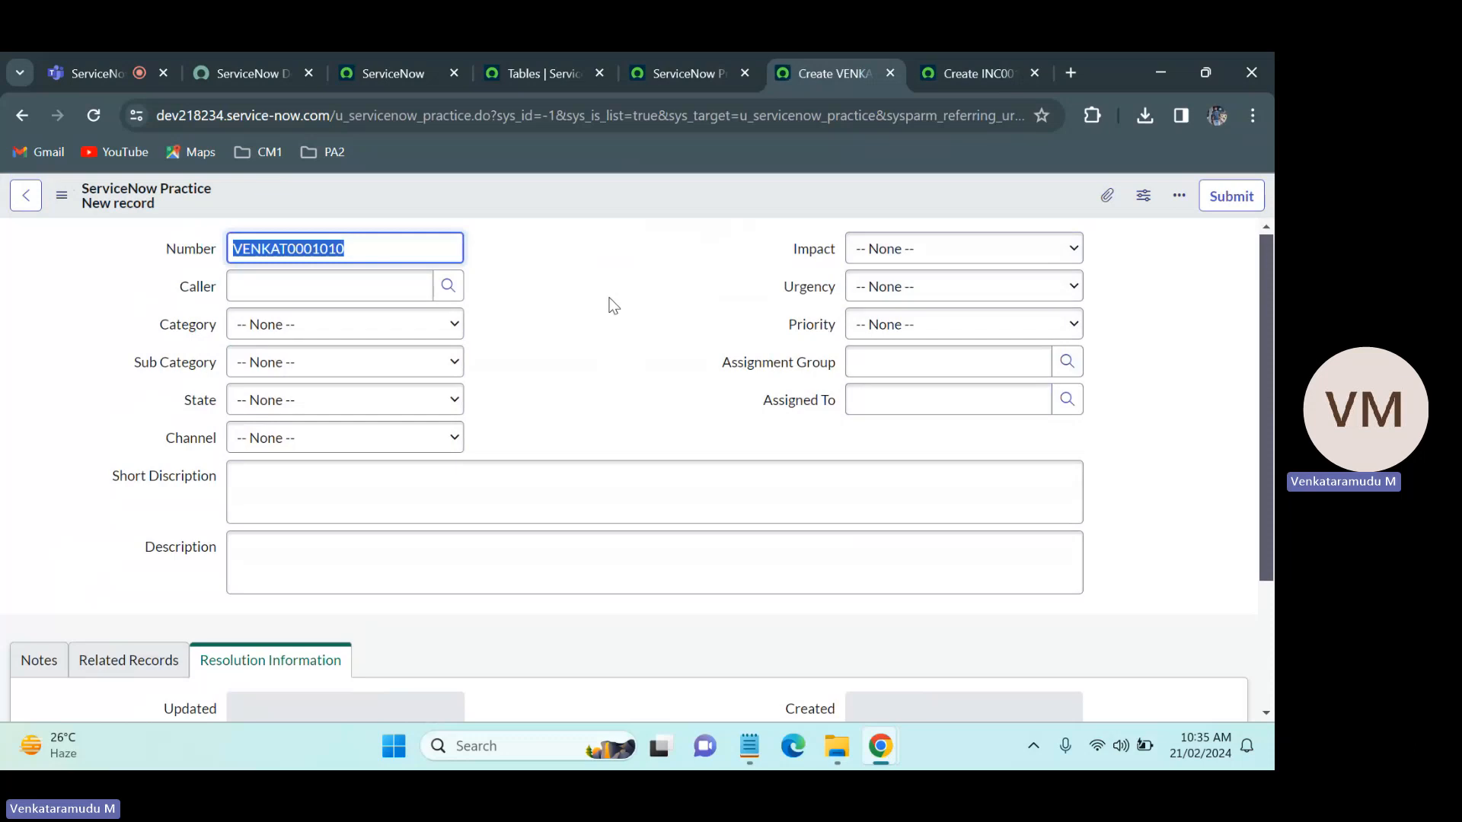
scroll(1259, 343, "down", 3)
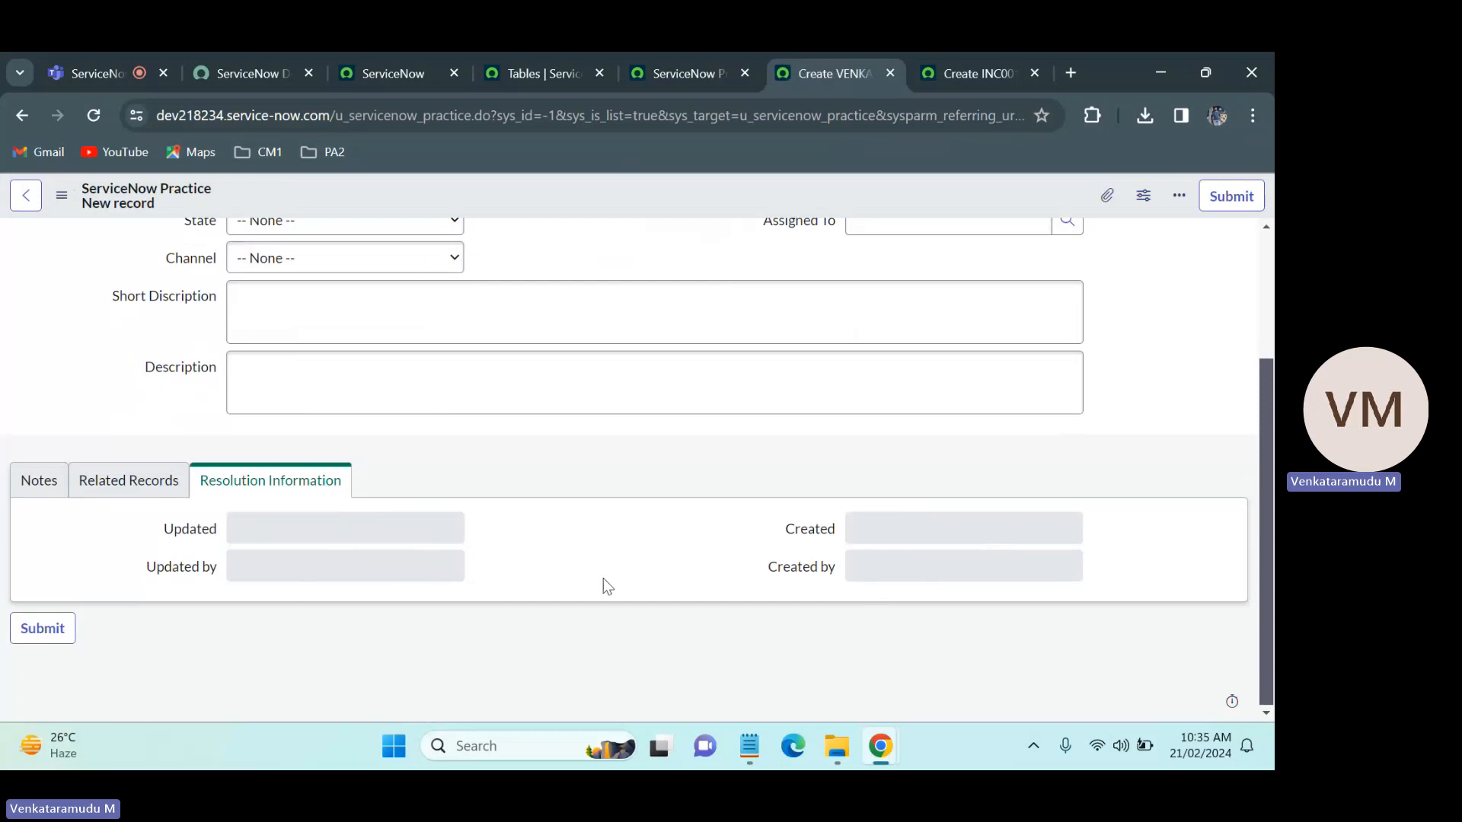
left_click(154, 491)
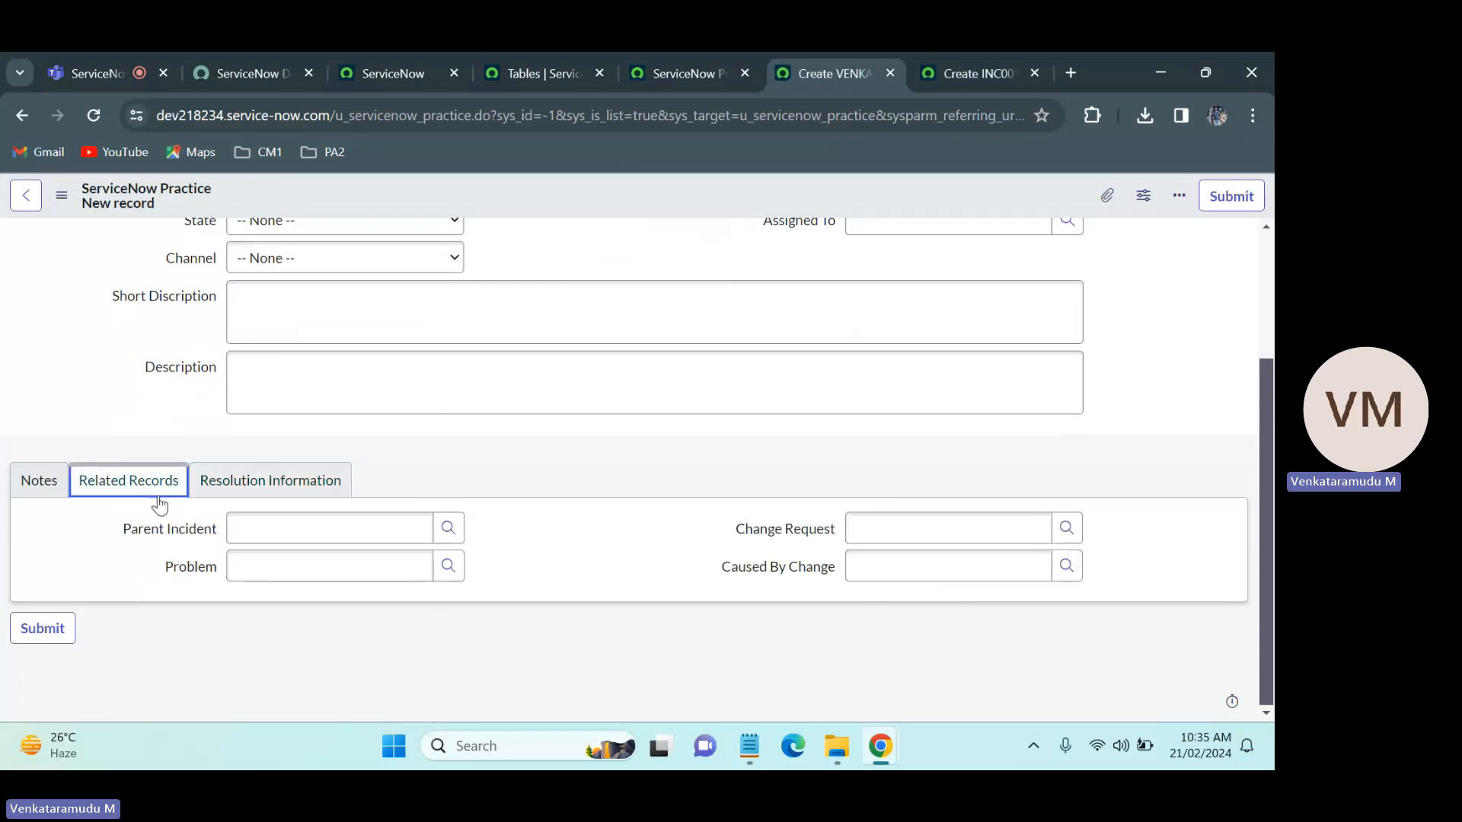
left_click(239, 492)
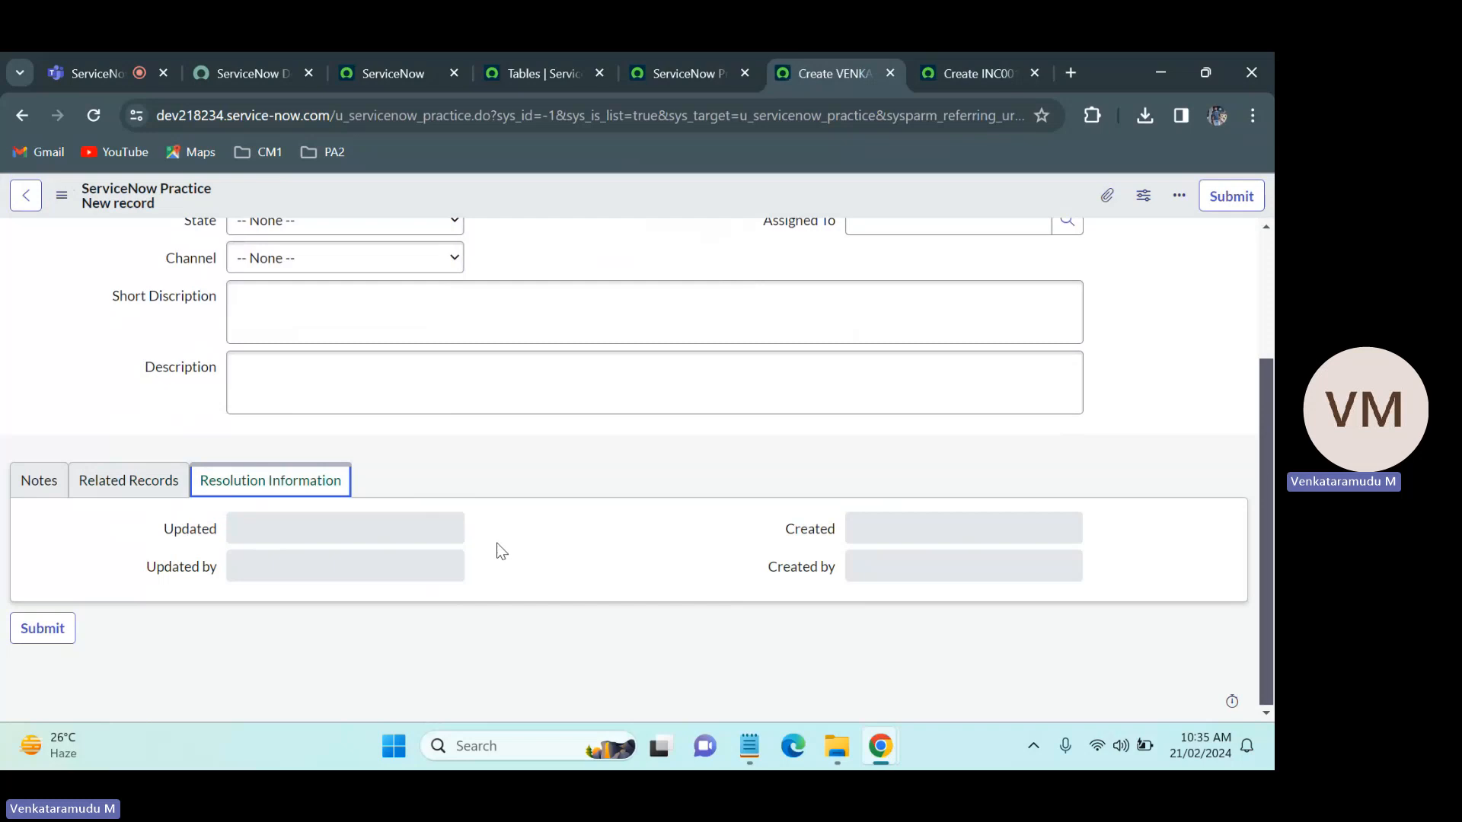
left_click(39, 487)
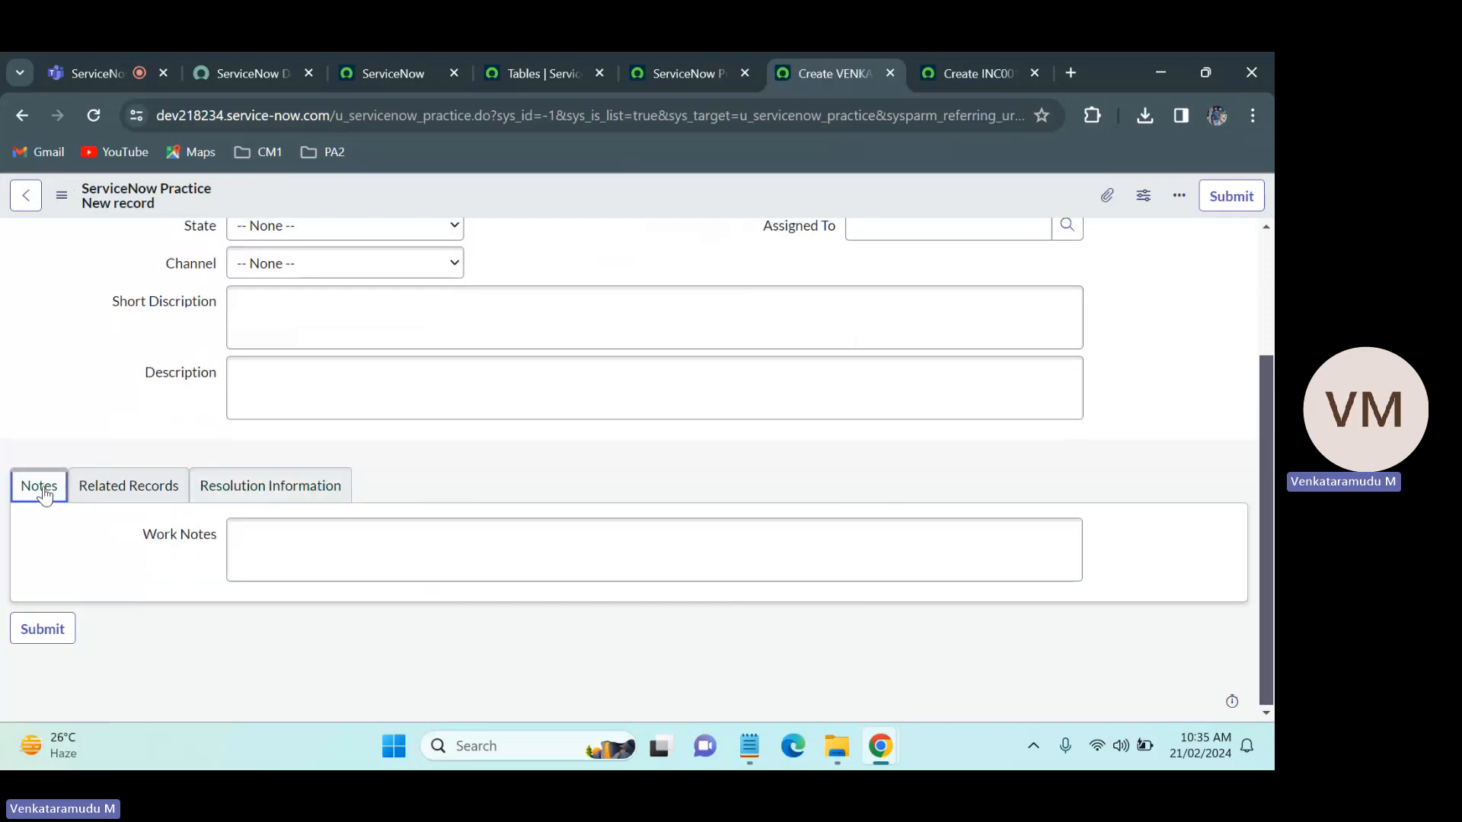
left_click(385, 561)
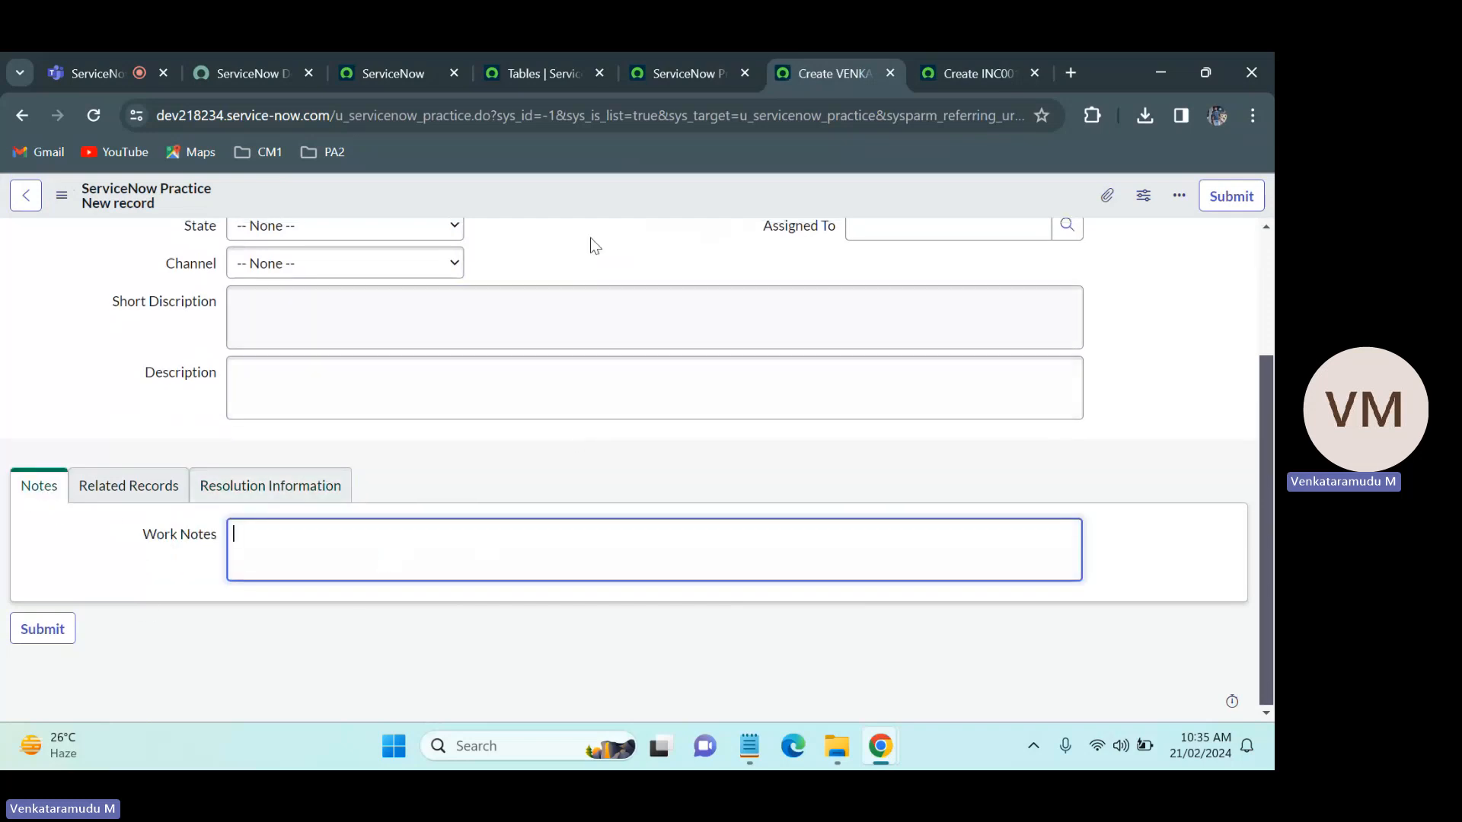
Step: Add Activities (filtered) and Contextual Search Results to the Notes section of the ServiceNow Practice form layout and save it
right_click(585, 207)
mouse_move(669, 245)
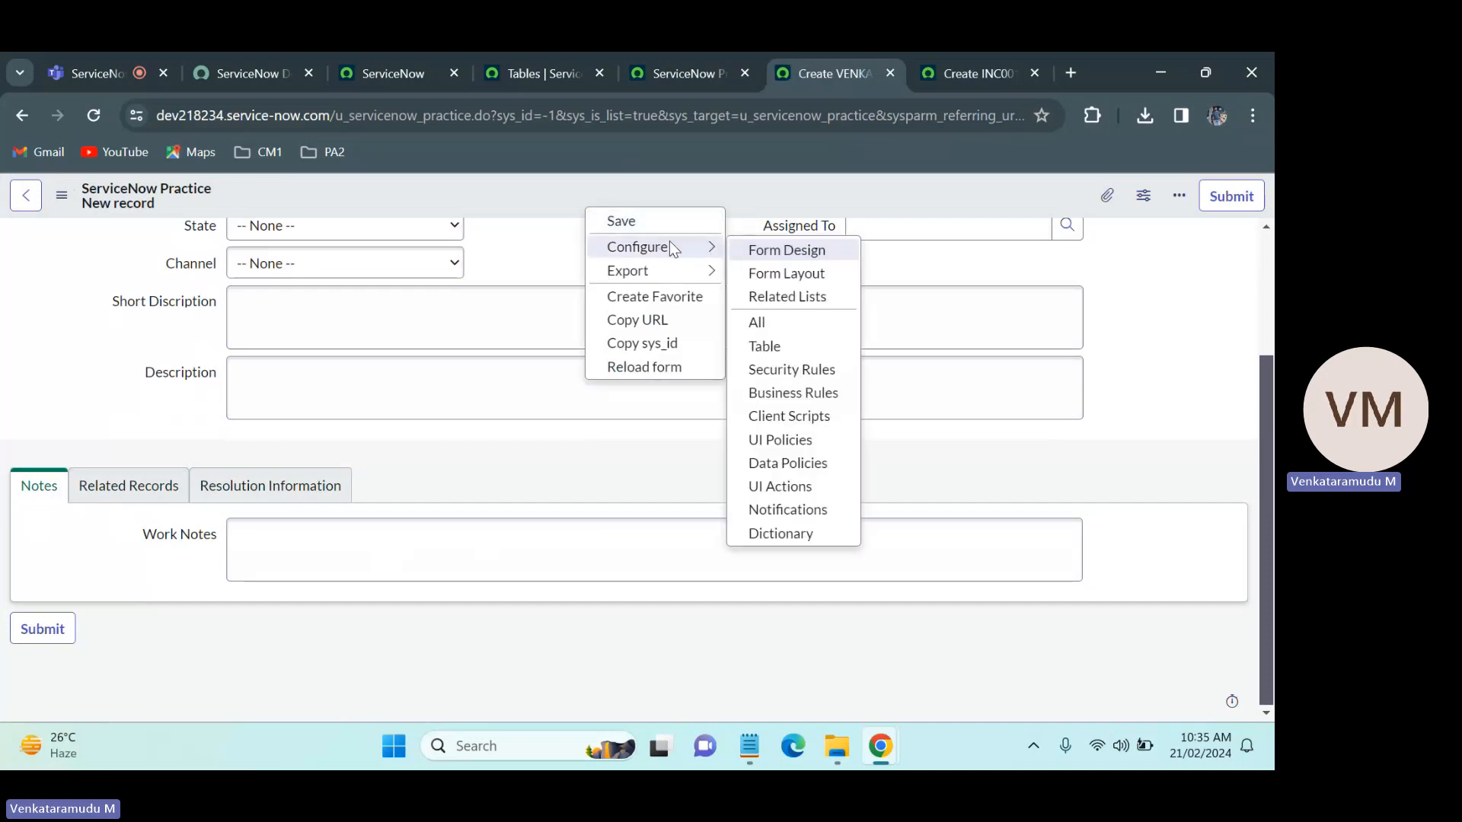
left_click(791, 273)
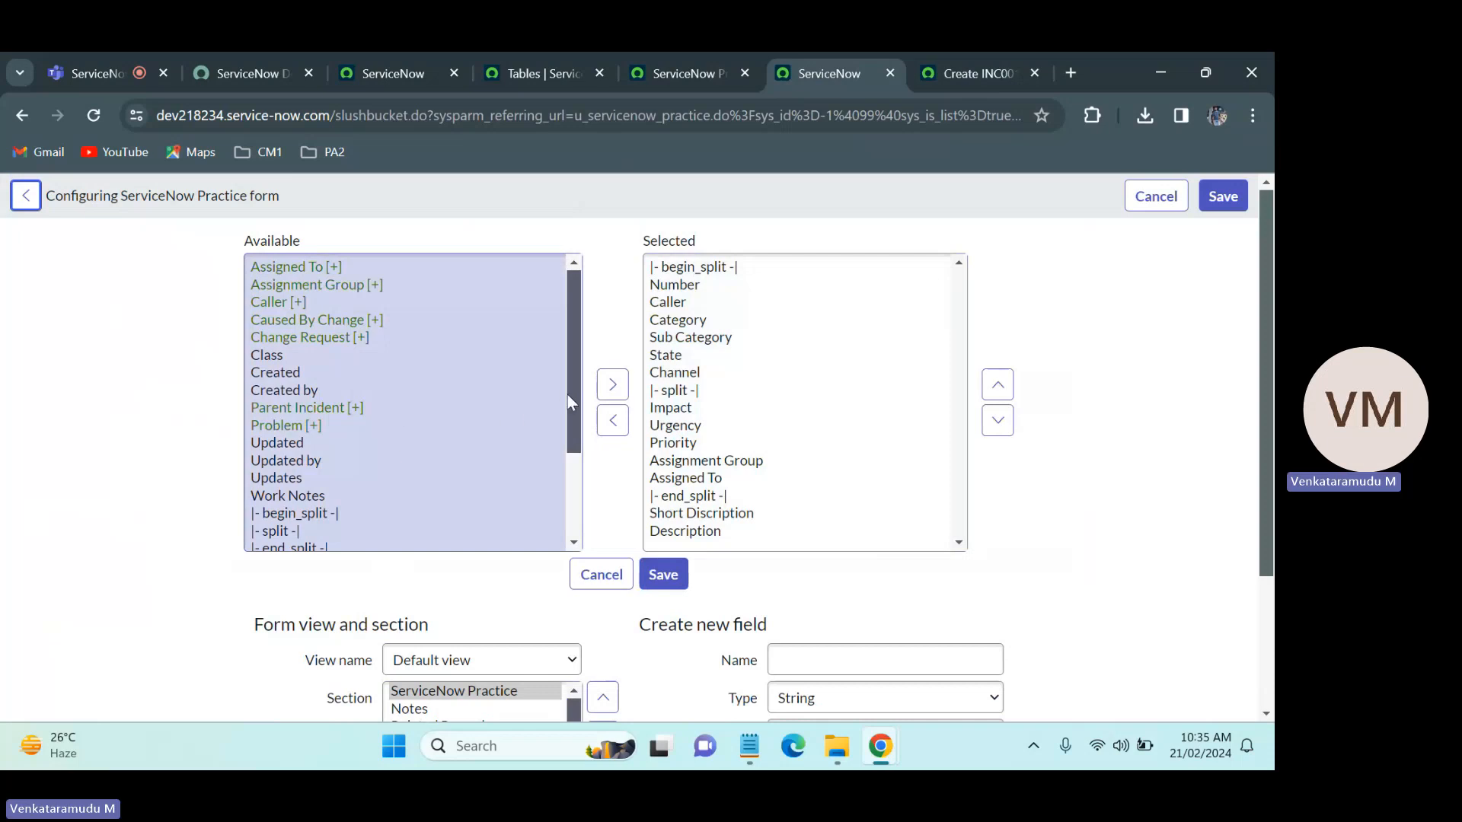
left_click_drag(575, 403, 577, 516)
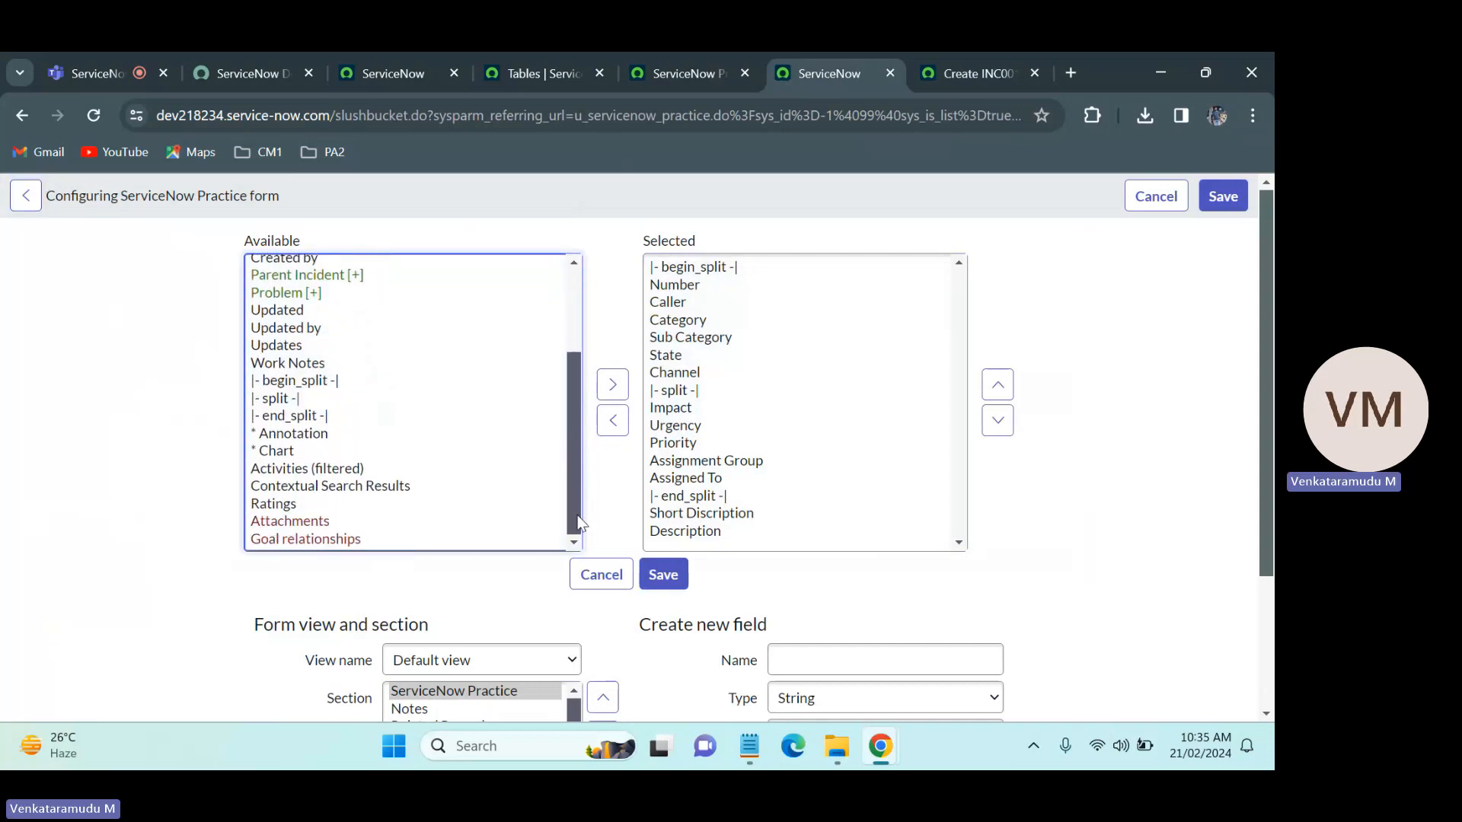
left_click(428, 707)
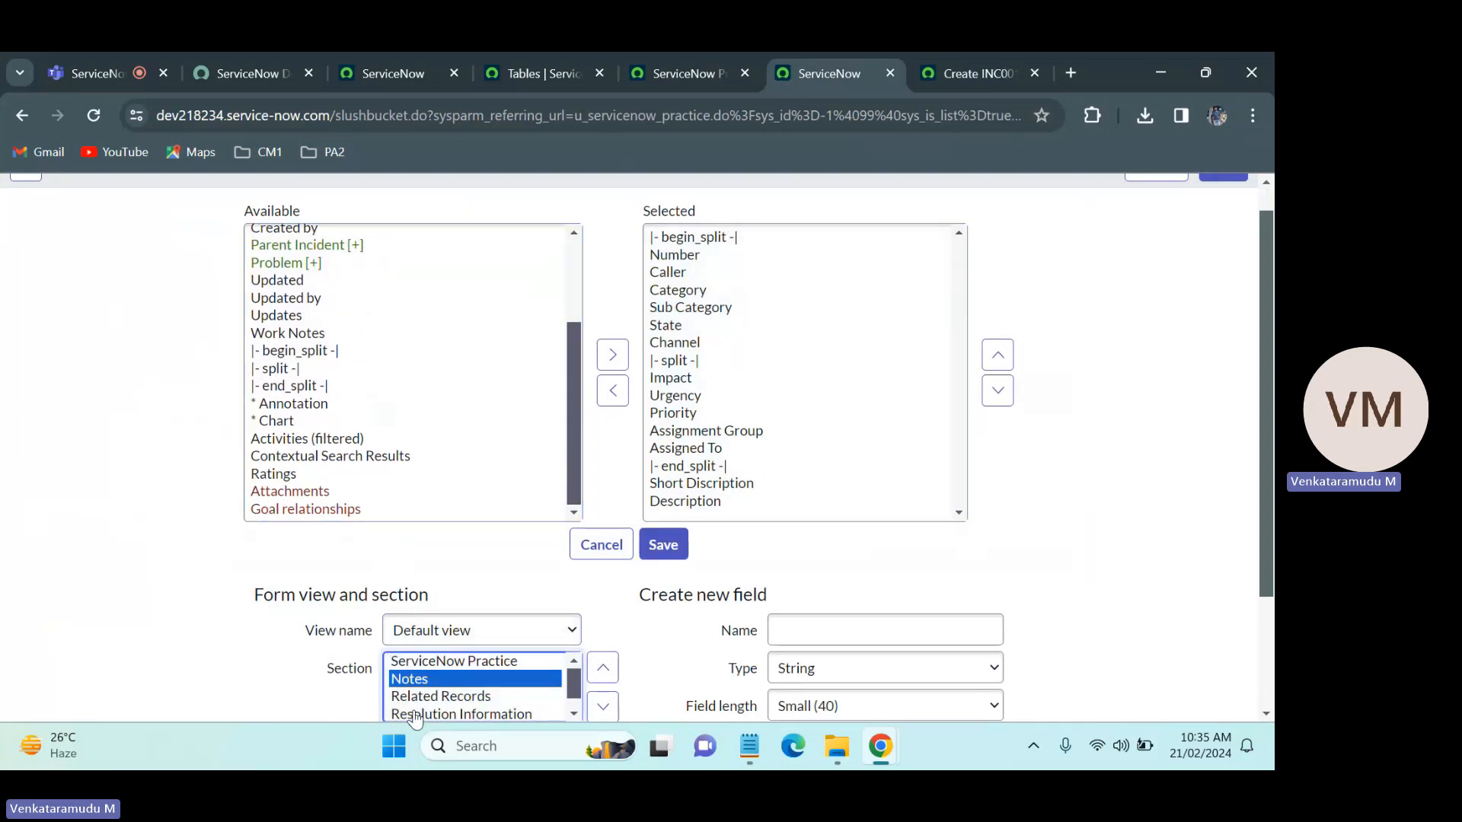
left_click(569, 343)
left_click_drag(572, 355, 587, 452)
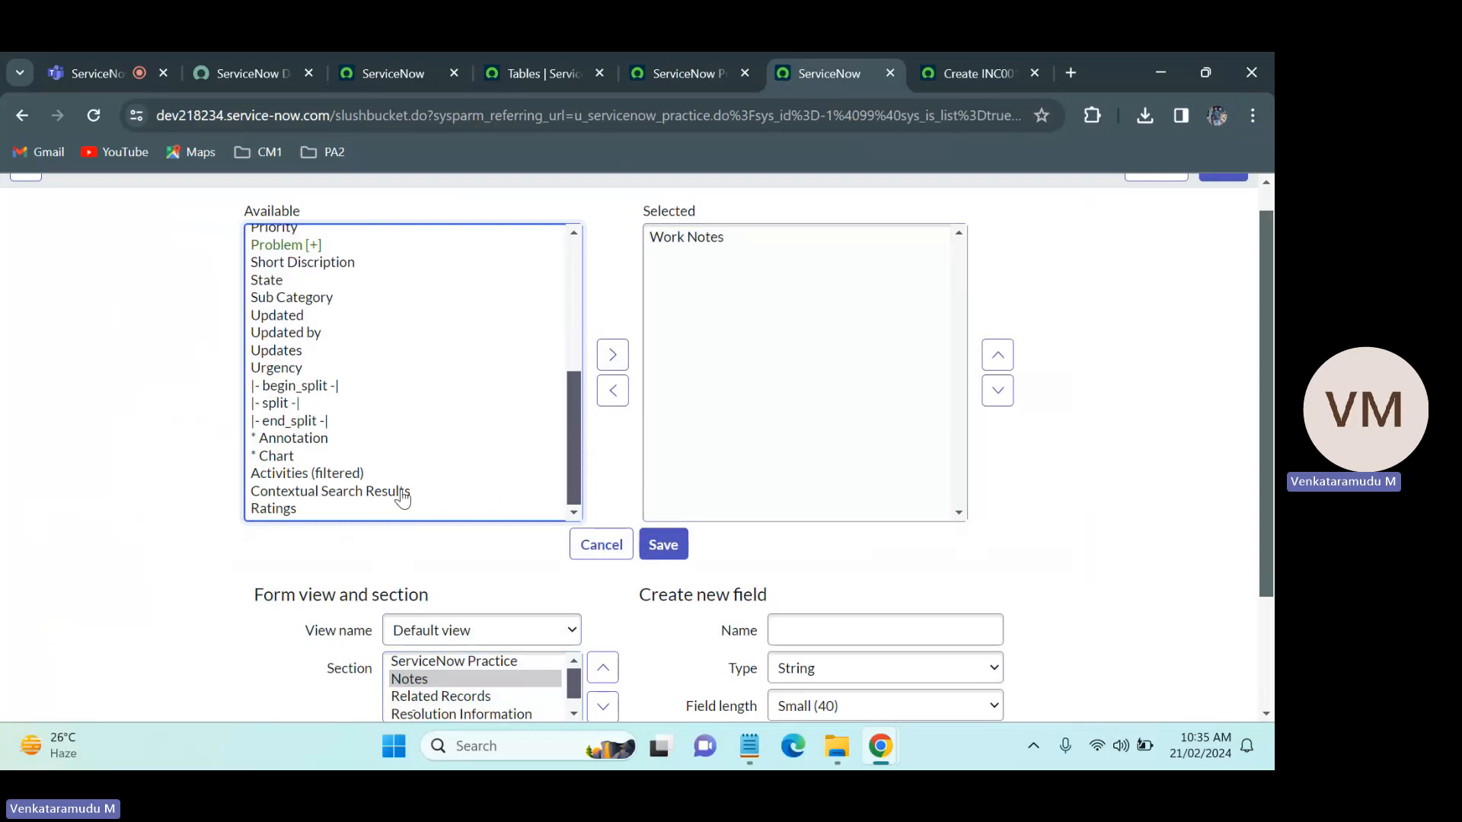
left_click(332, 478)
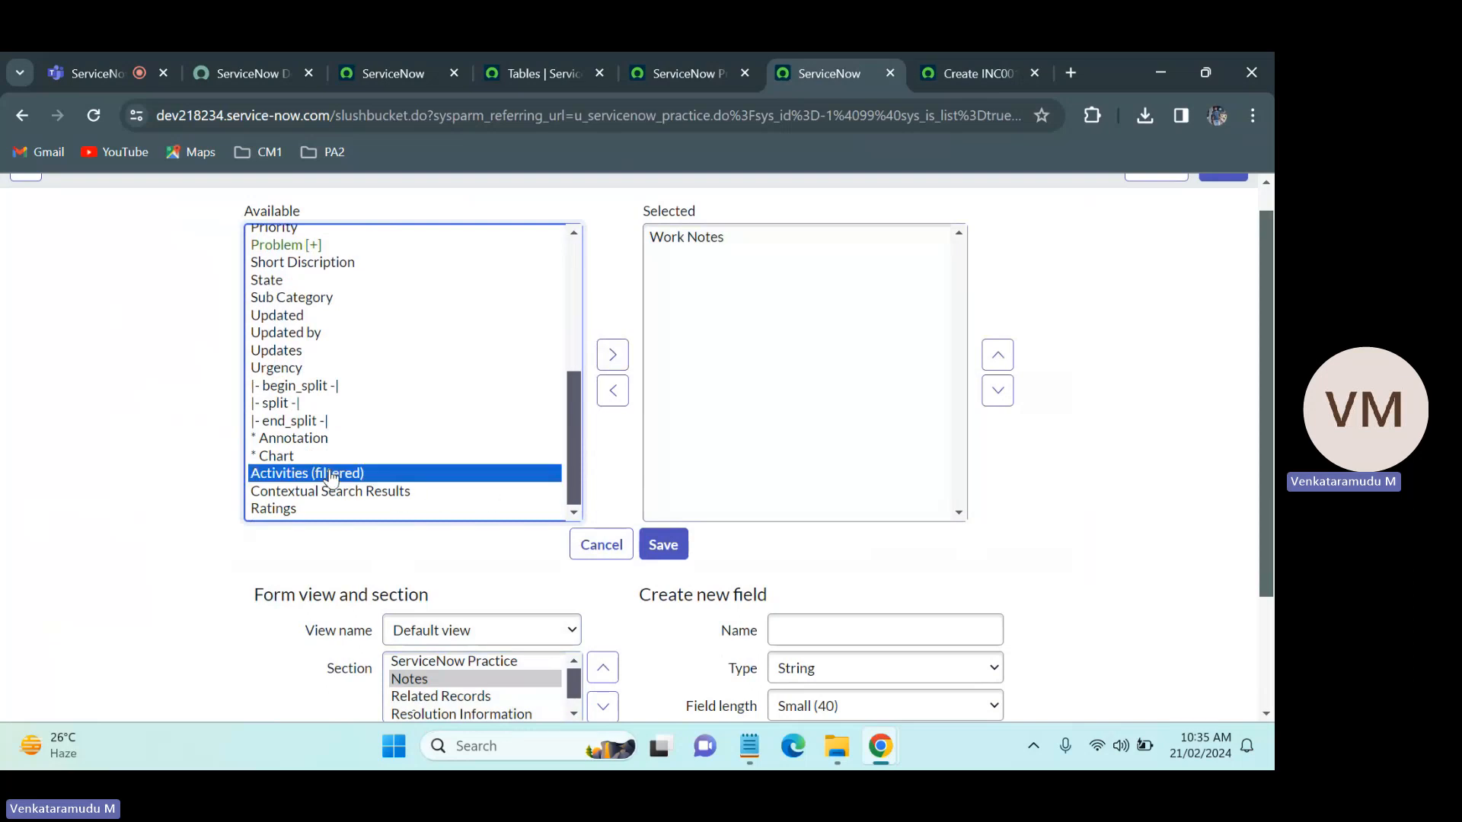
key("shift+Down")
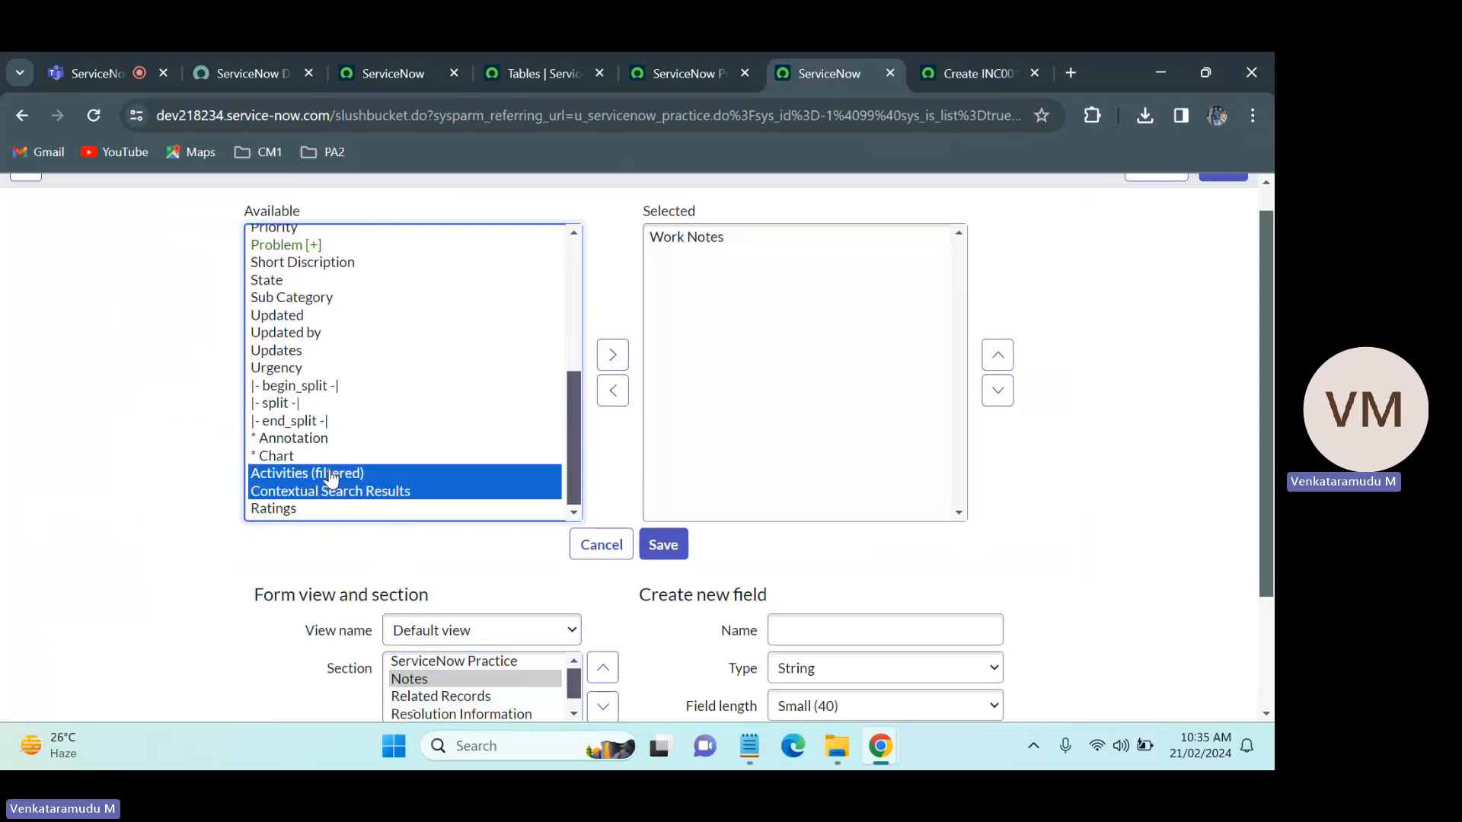
left_click(606, 365)
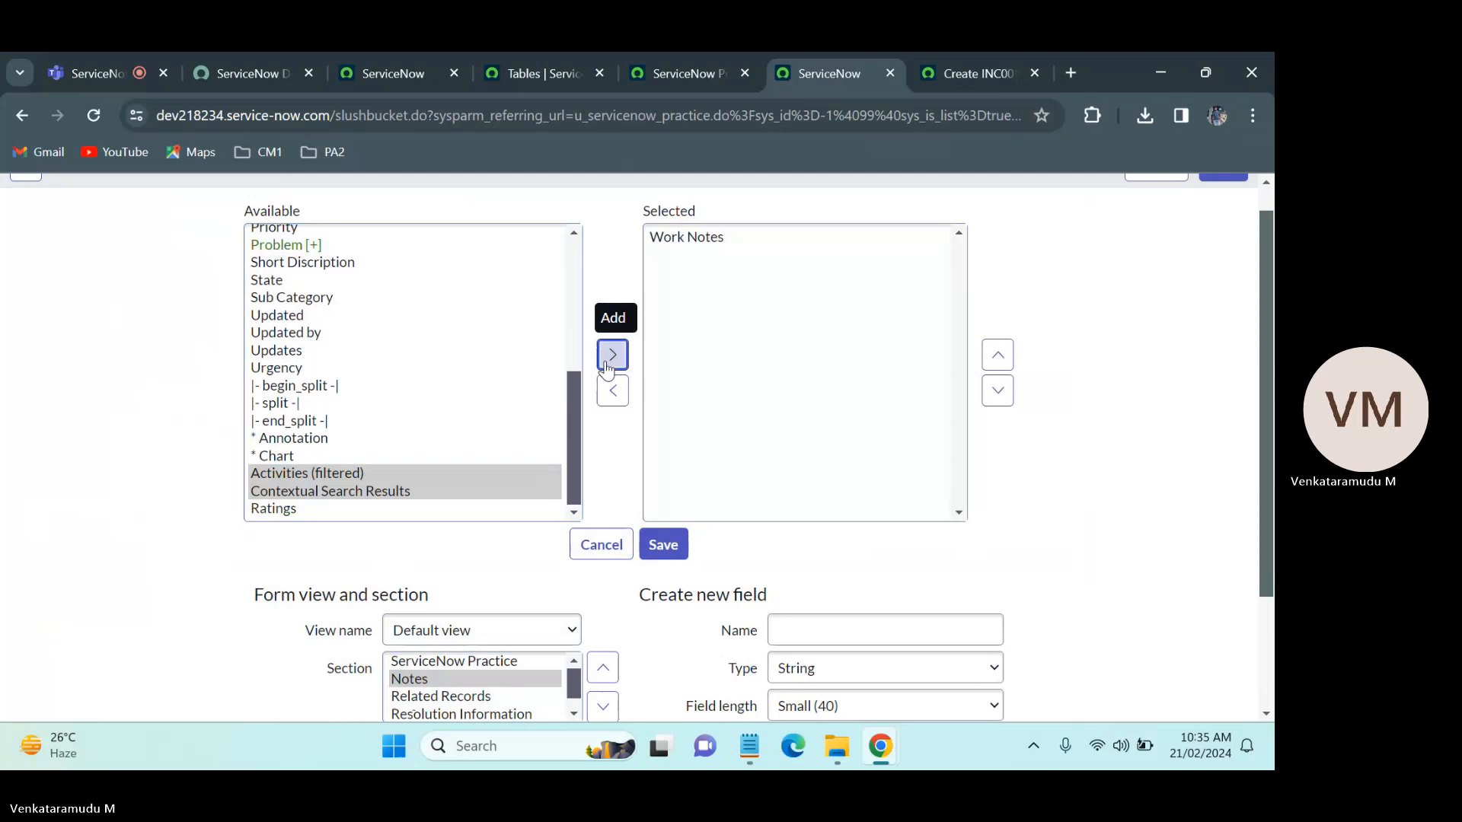
left_click(666, 549)
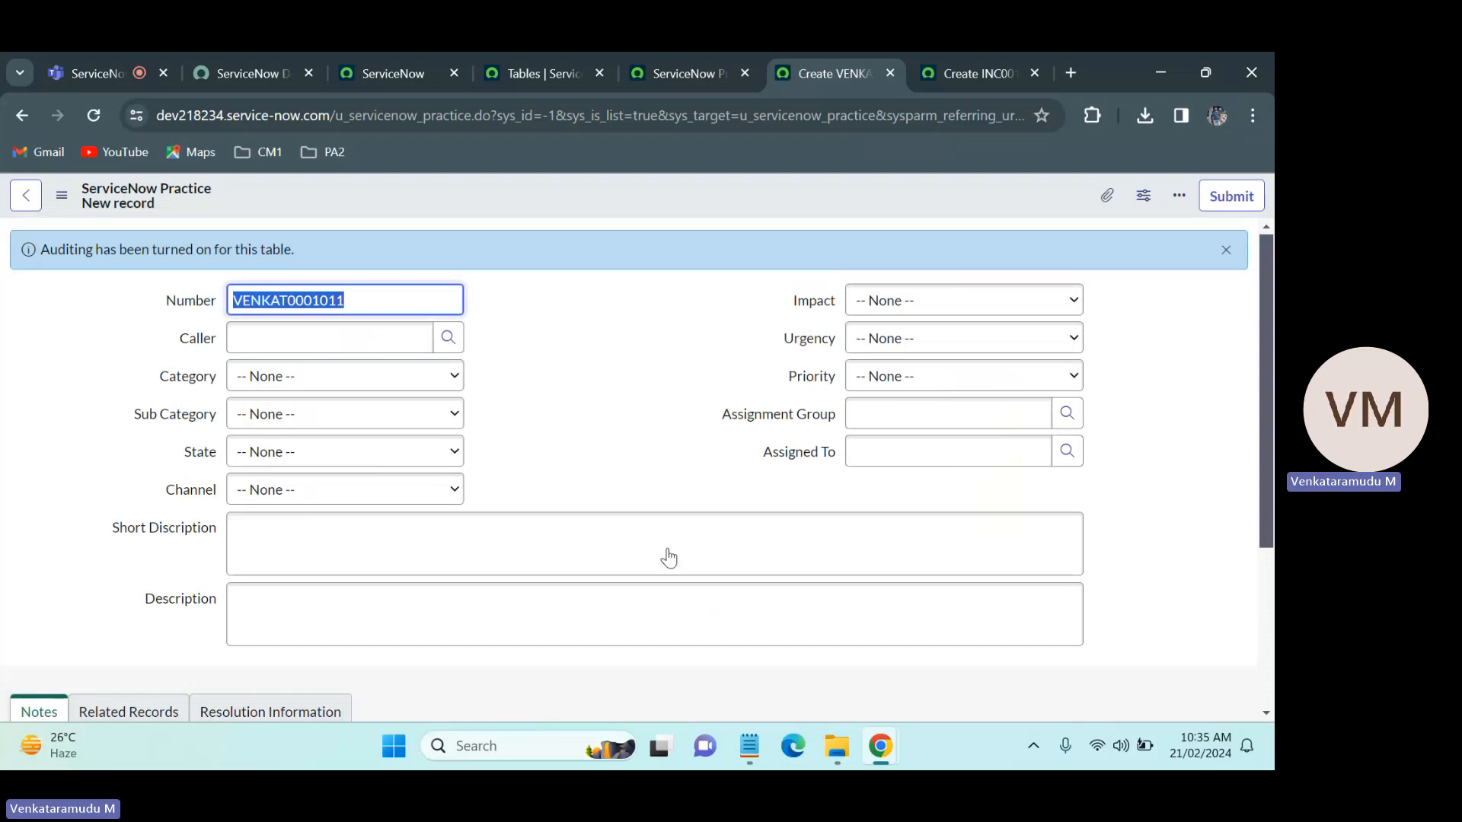
left_click(1226, 250)
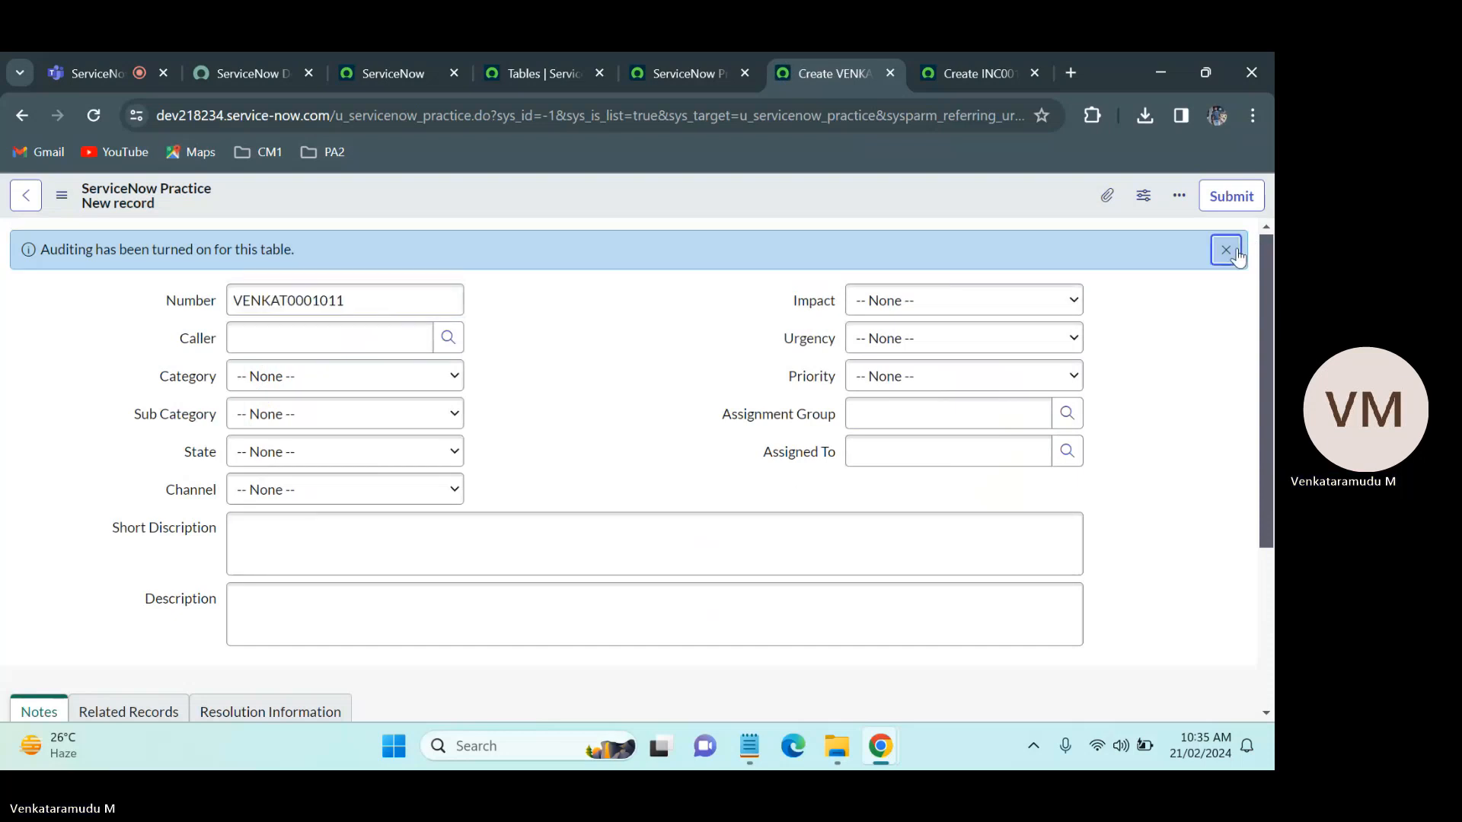
Step: Check the Notes, Related Records and Resolution Information sections of the new ServiceNow Practice record
scroll(1265, 265, "down", 3)
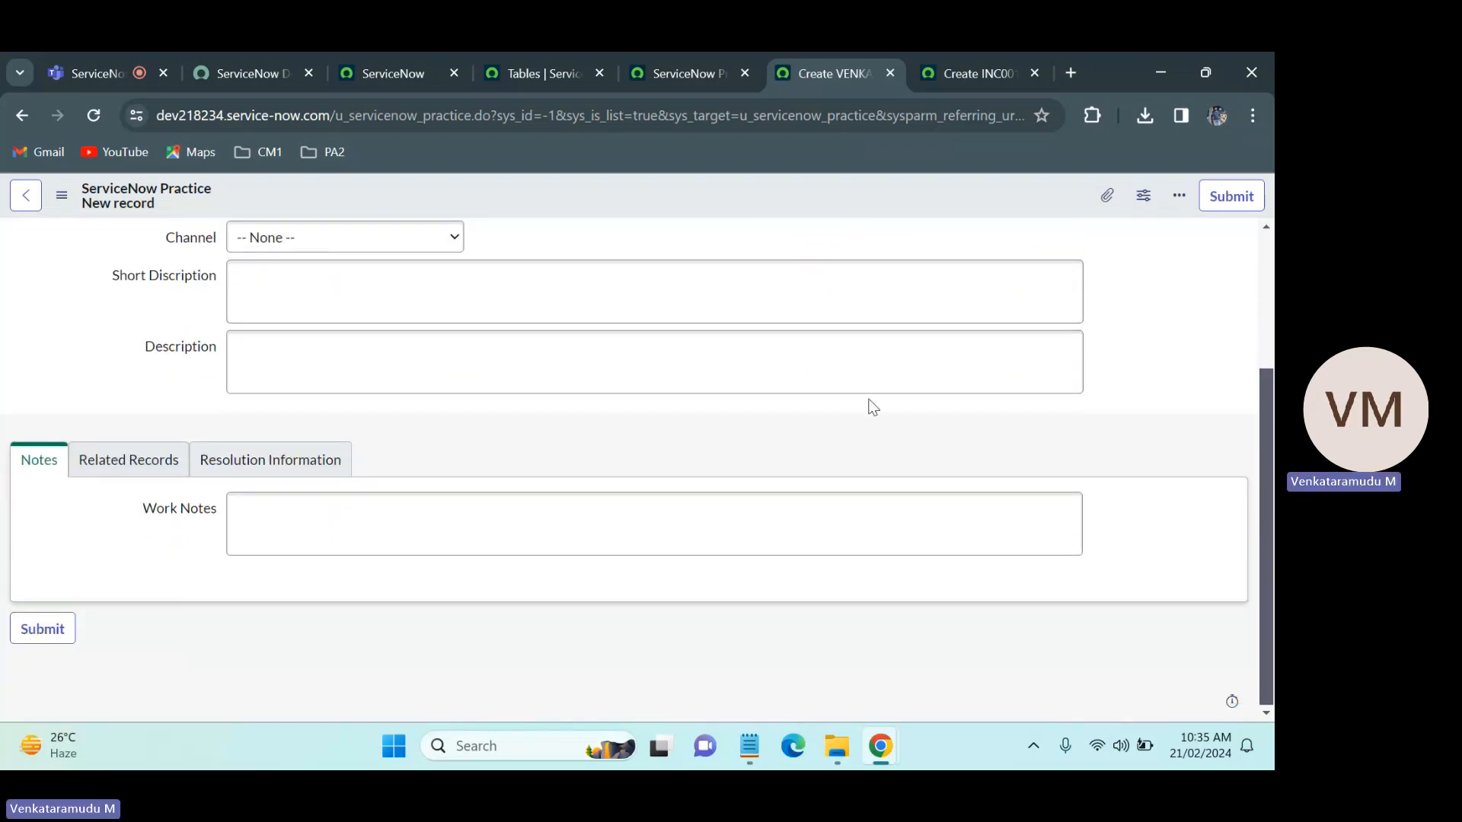
left_click(122, 459)
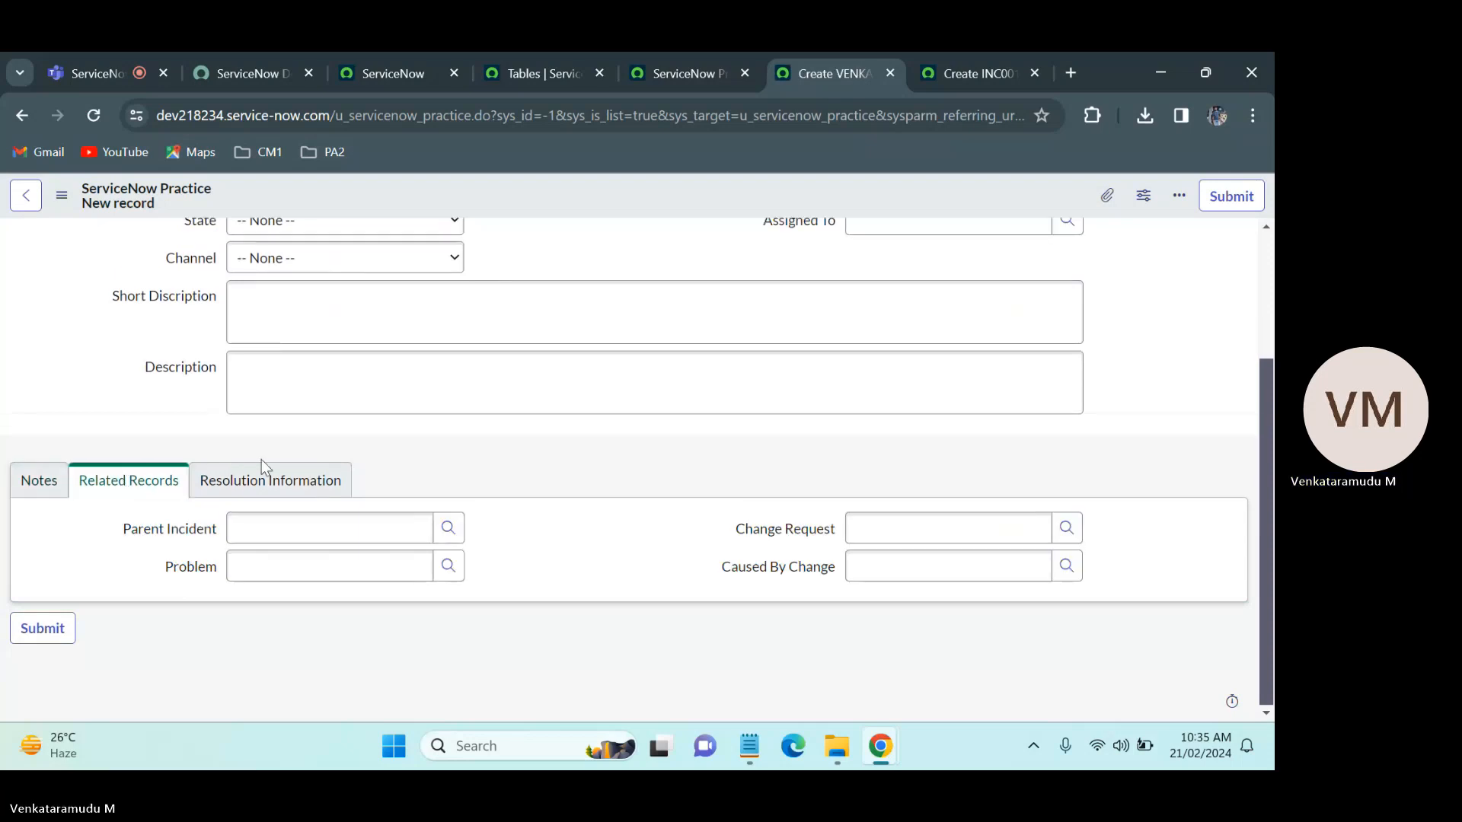
left_click(251, 479)
left_click(40, 491)
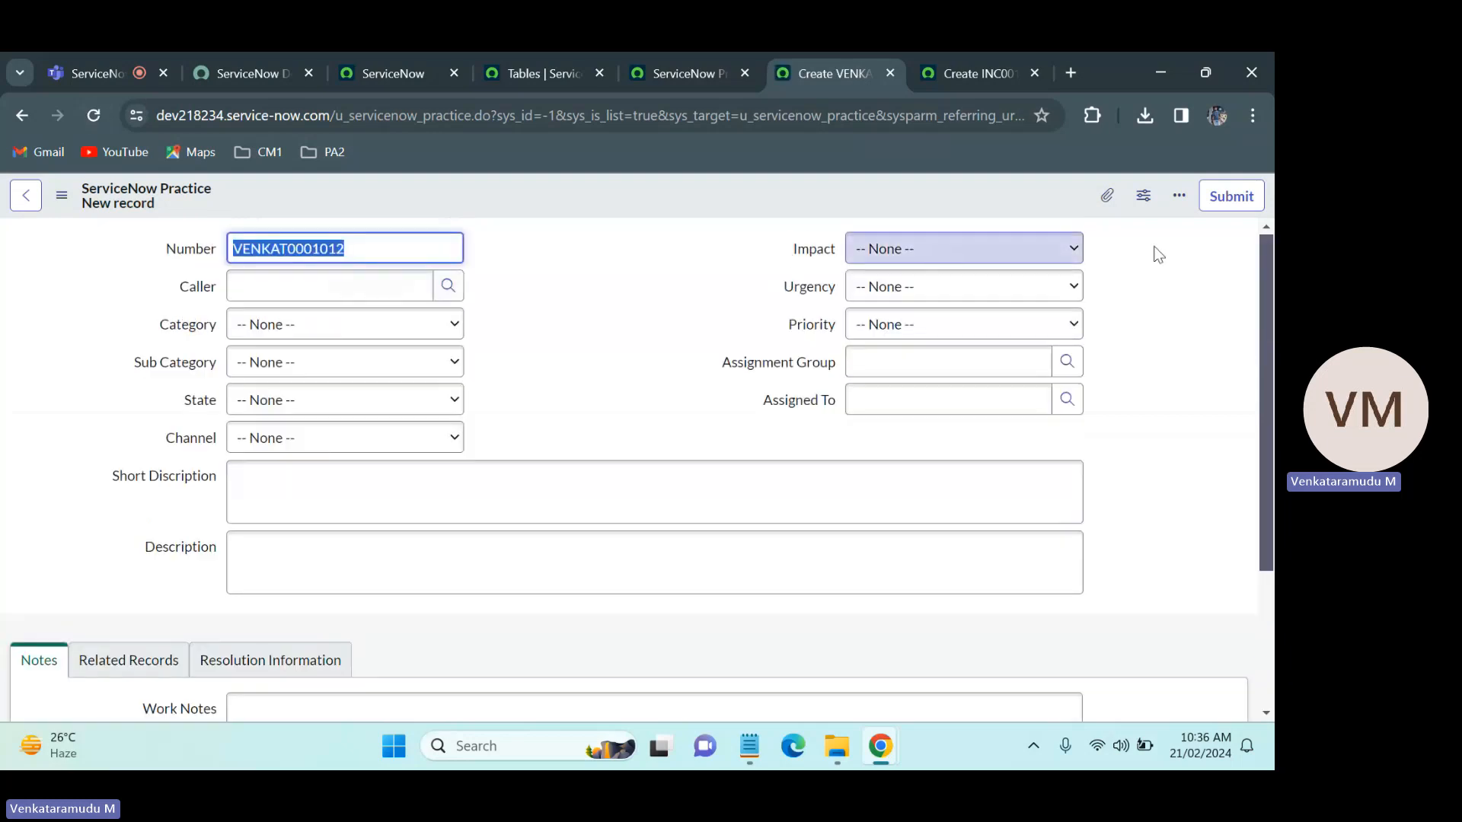
scroll(632, 465, "down", 3)
scroll(721, 266, "up", 3)
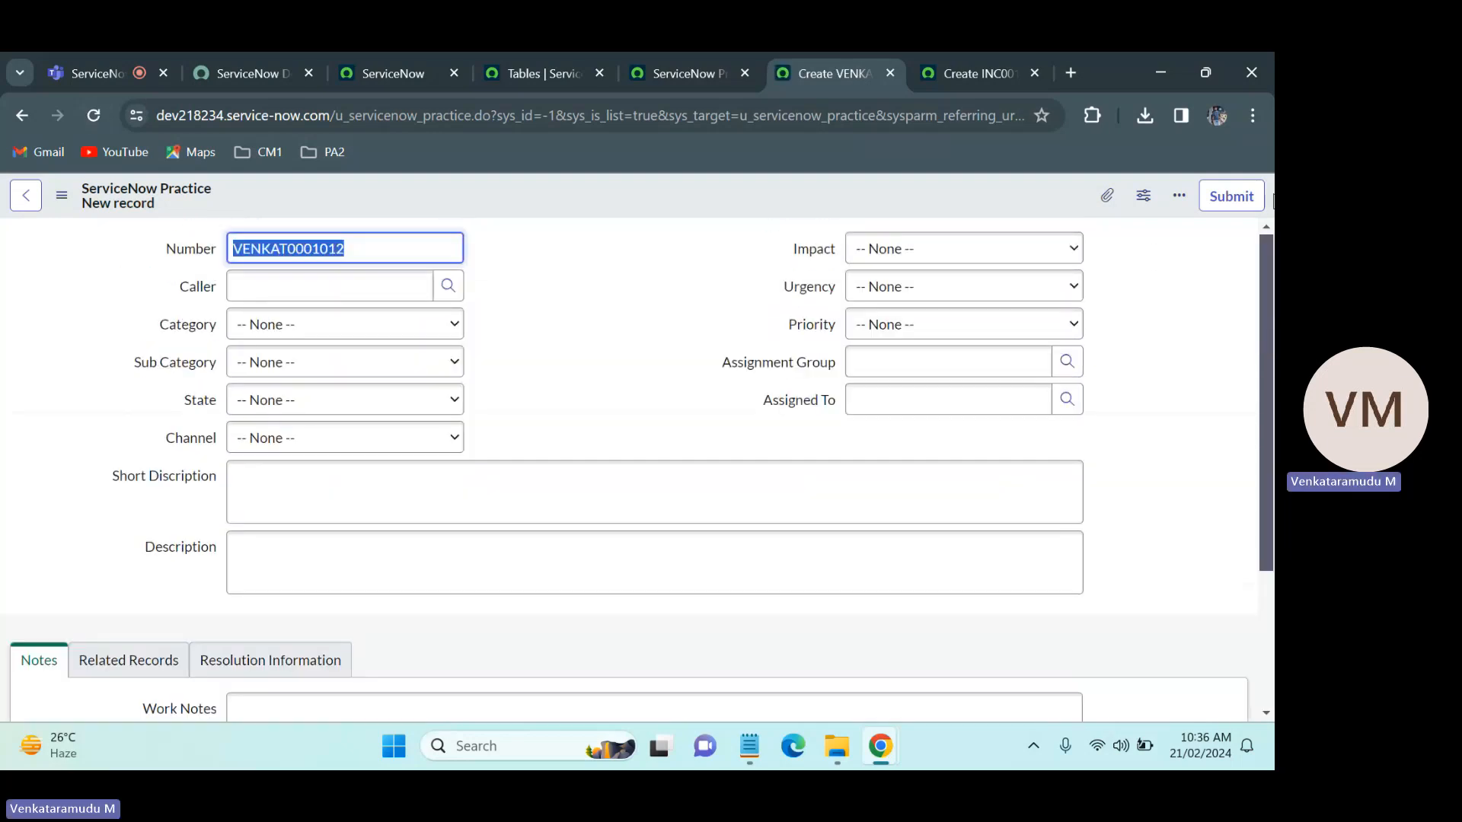
Step: Review the ServiceNow Practice table's columns and the Incident form, and recheck the Notes section of the reloaded Practice form
left_click(673, 58)
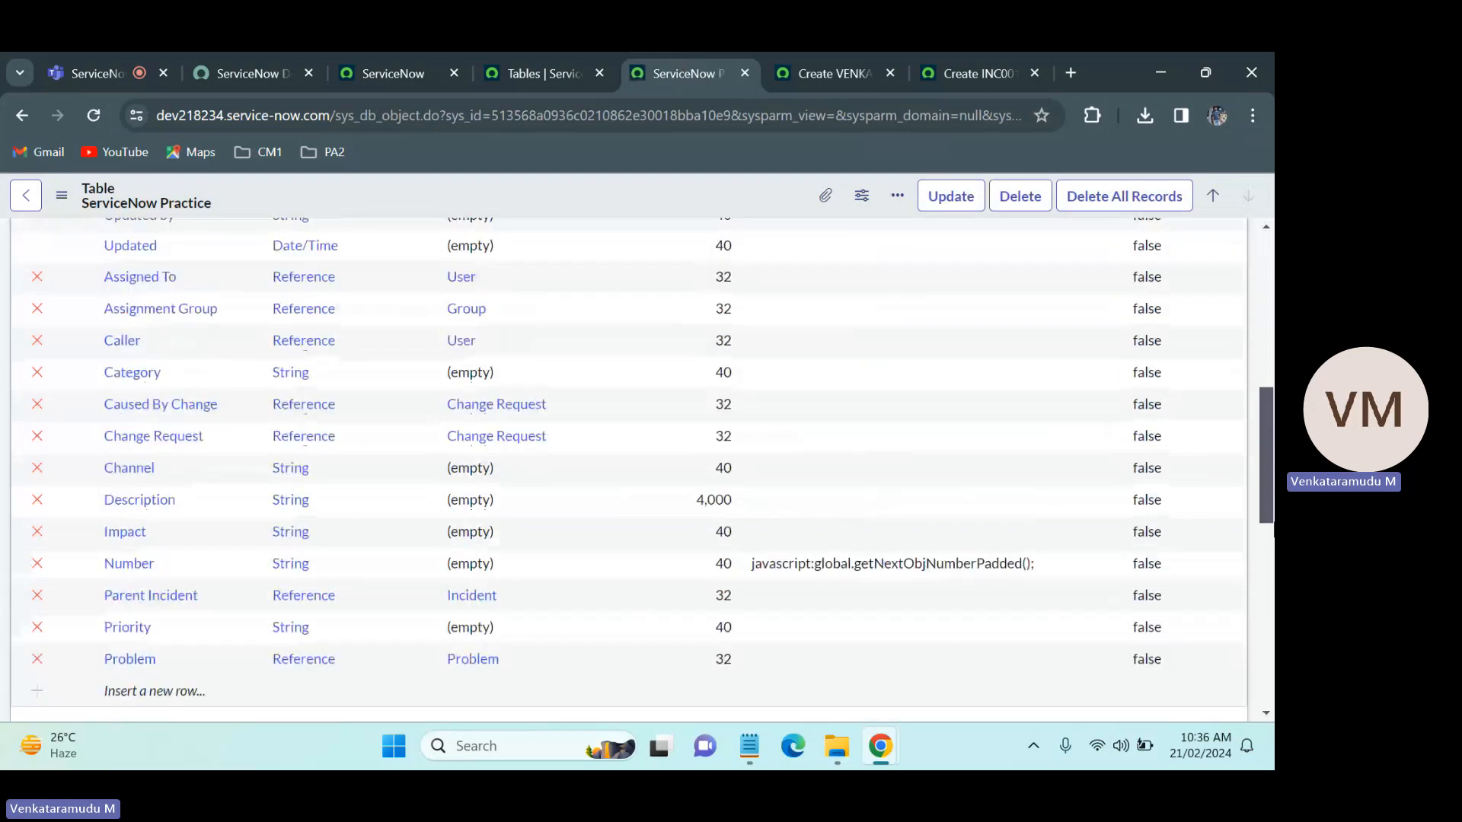
left_click_drag(1273, 523, 1273, 435)
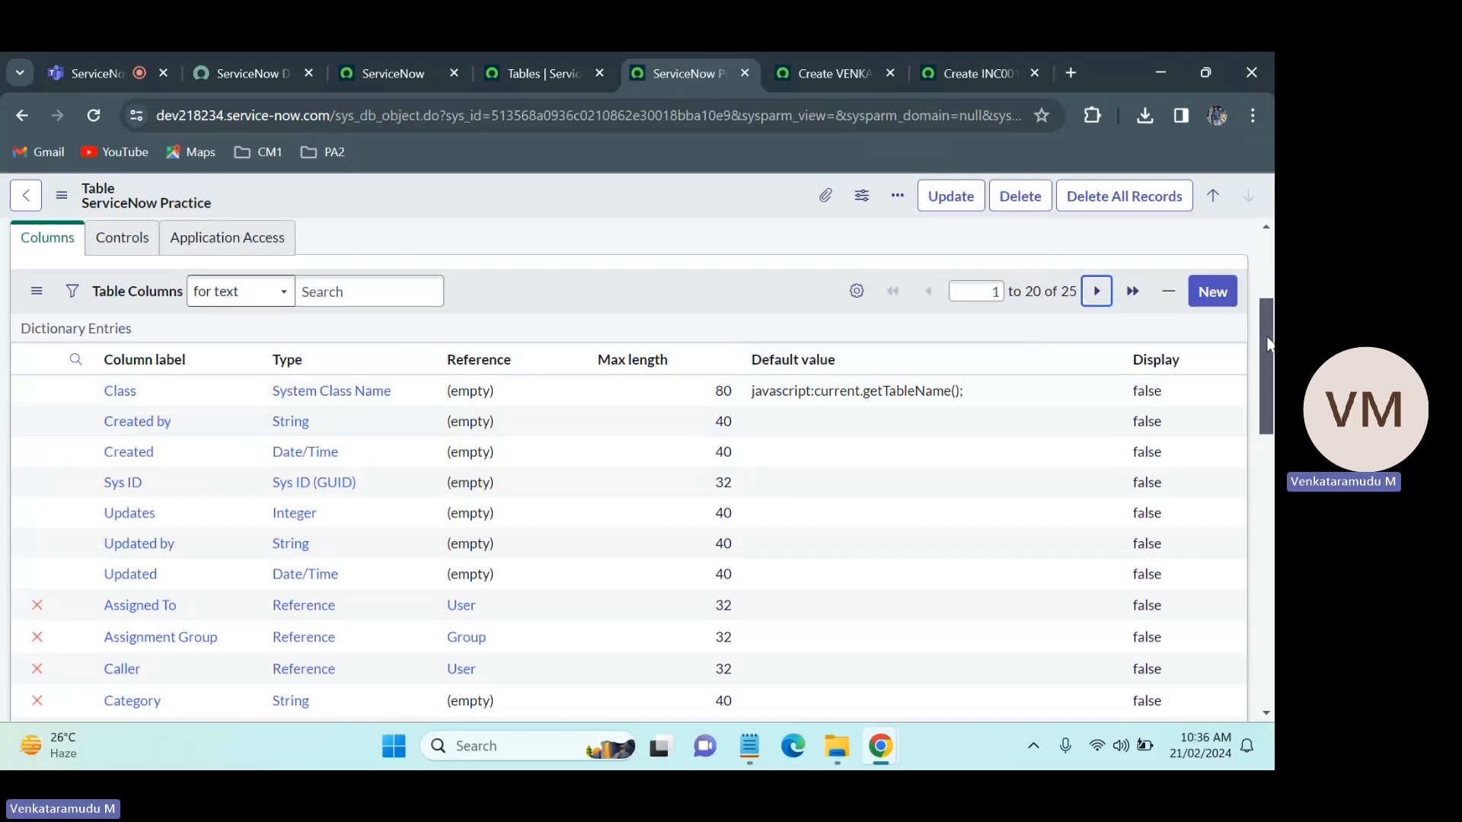
left_click_drag(1270, 344, 1270, 279)
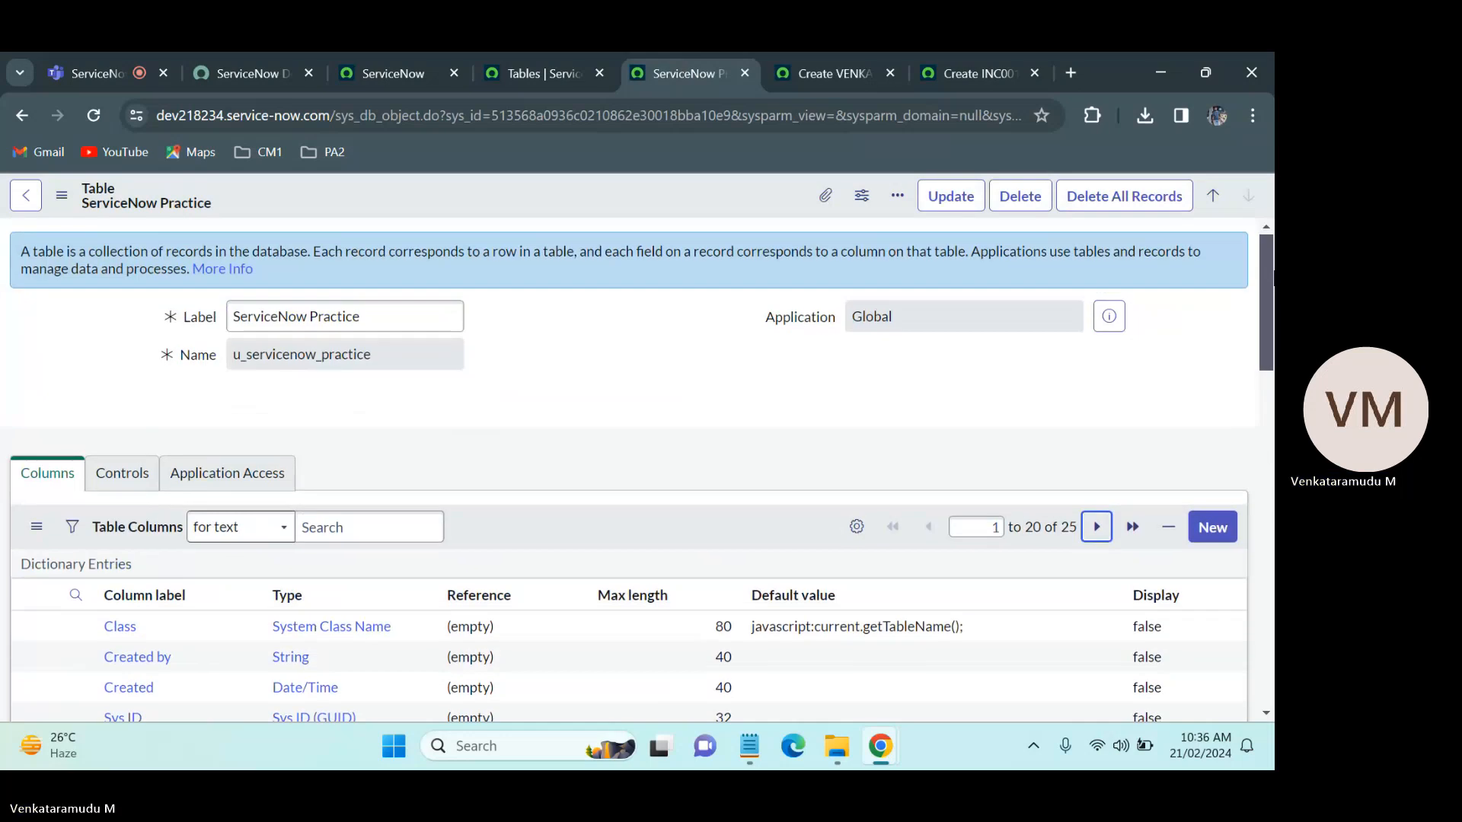
left_click(812, 56)
left_click(918, 58)
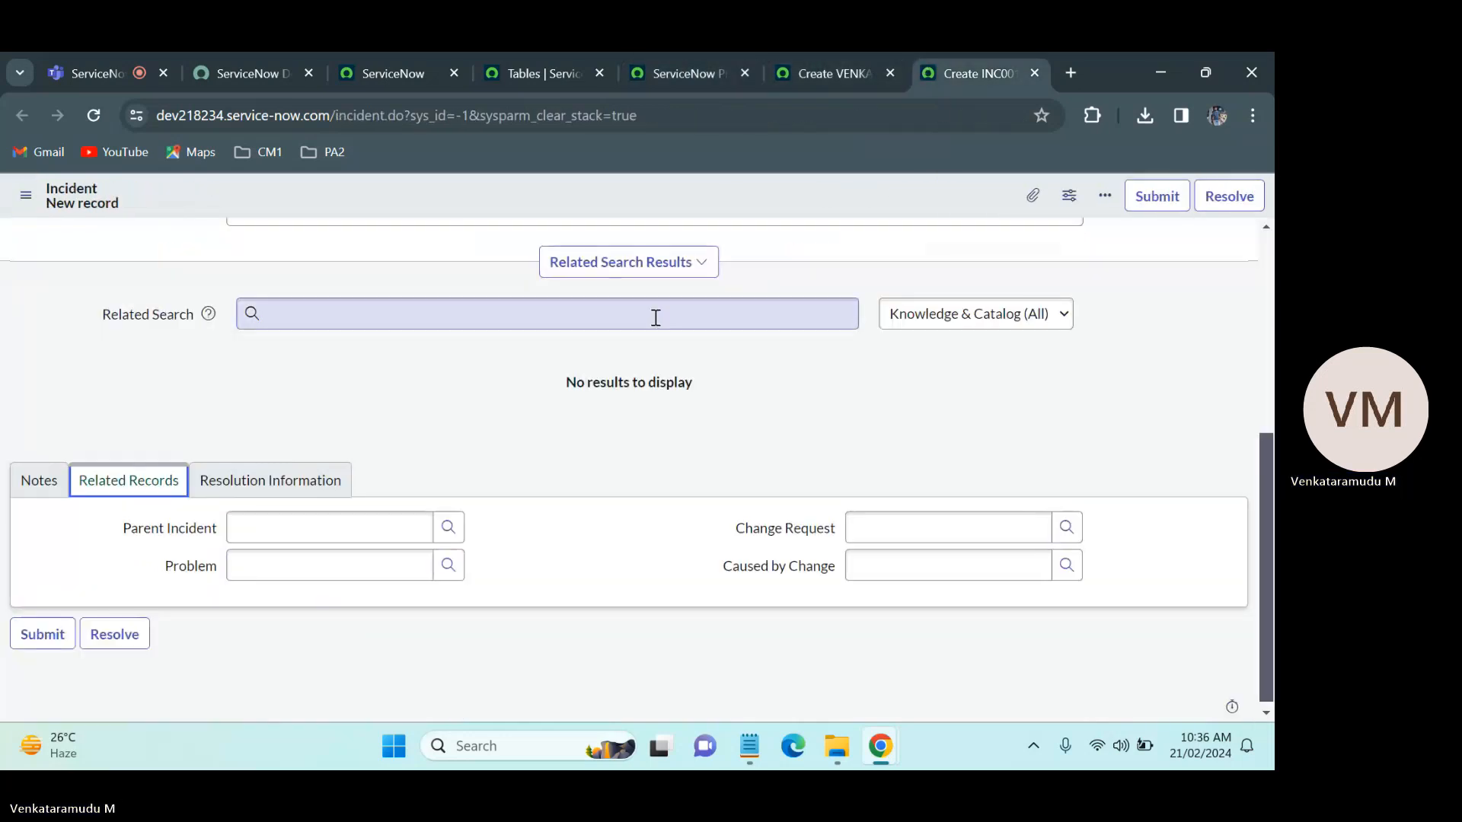
left_click(814, 56)
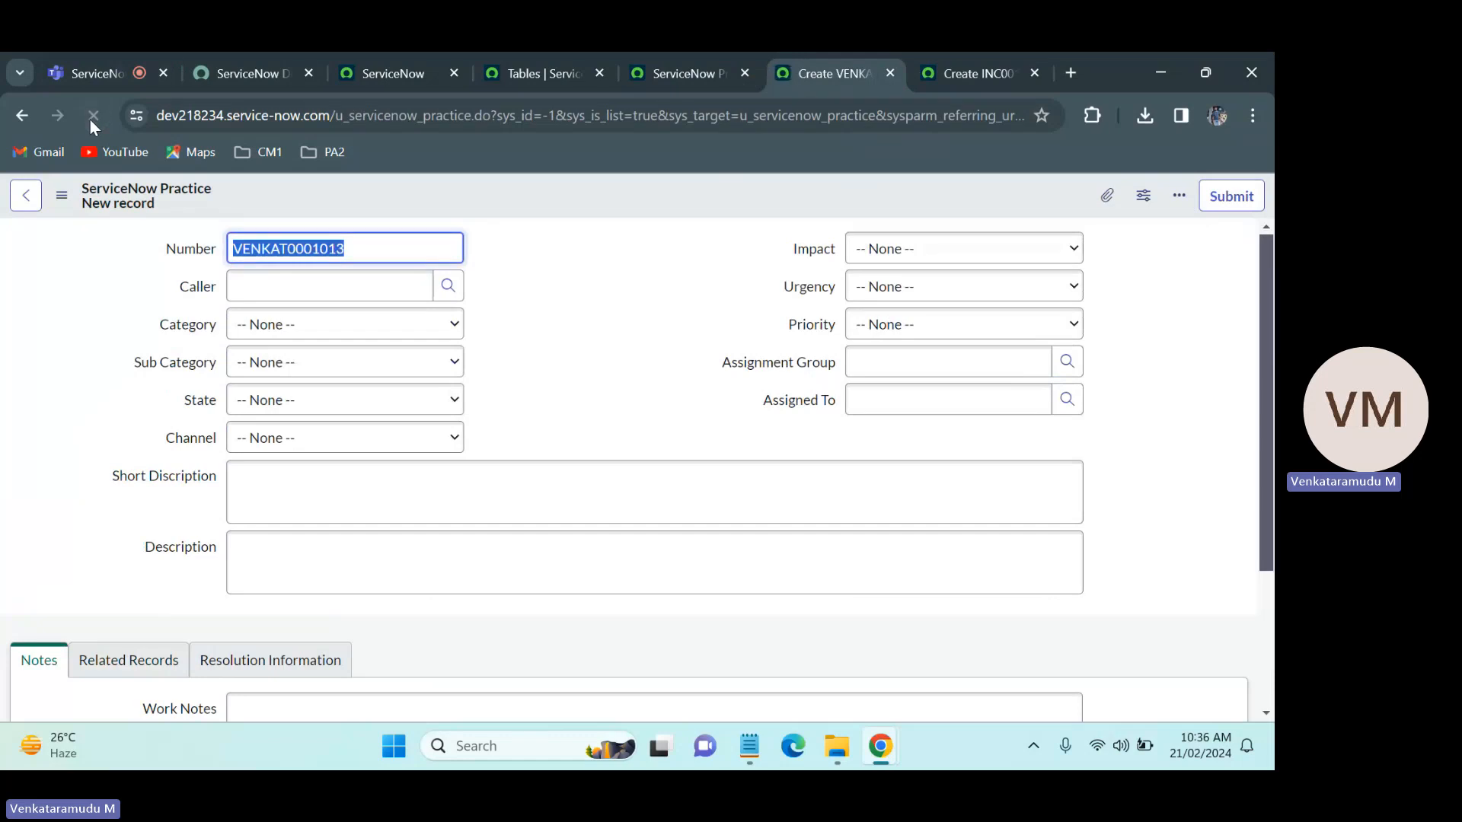
scroll(1262, 399, "down", 3)
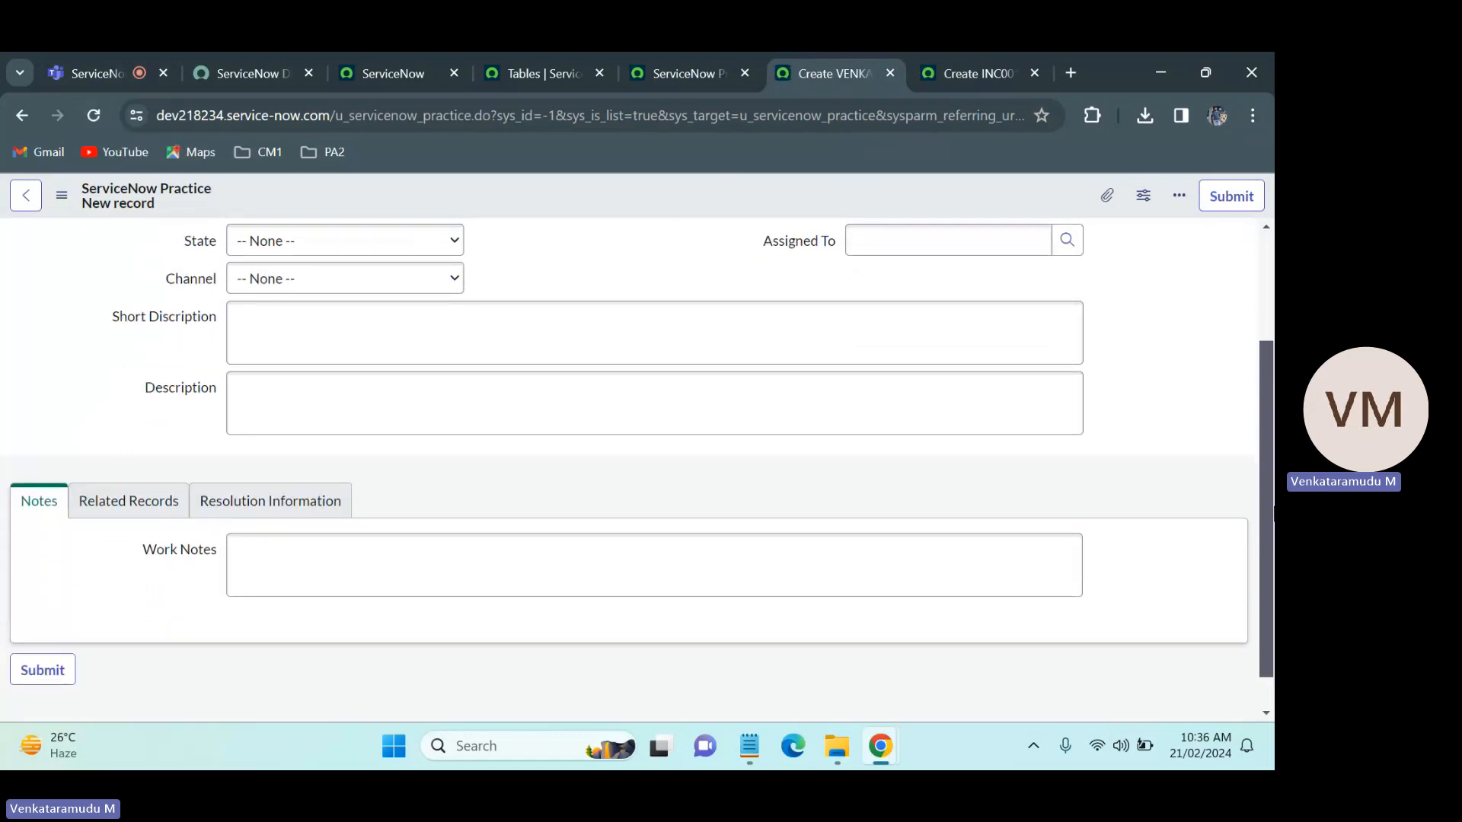
scroll(1262, 399, "up", 3)
Step: Check the fields selected for the Notes section in the Practice form layout and save the layout again
right_click(668, 197)
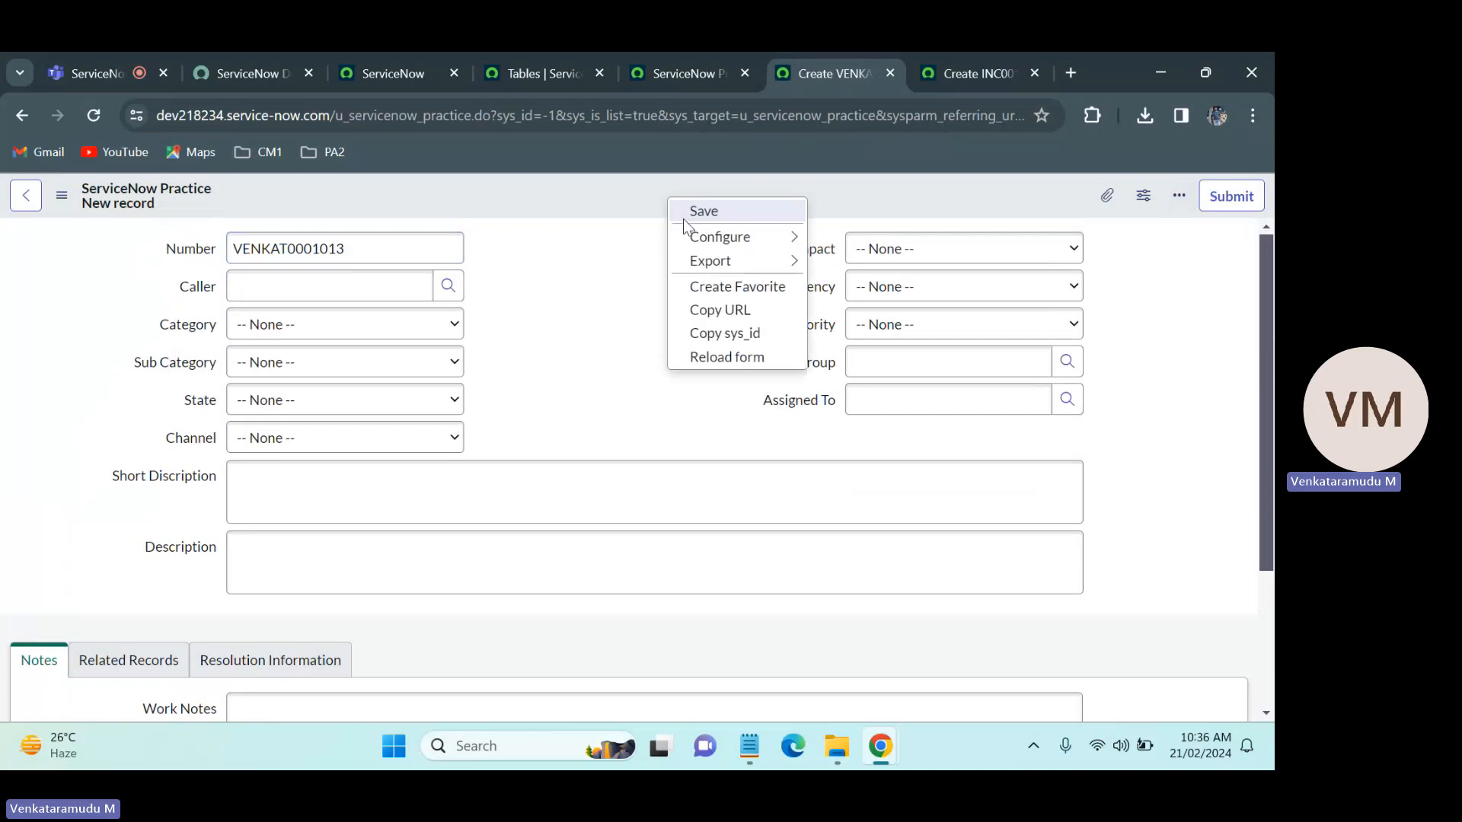
mouse_move(685, 235)
left_click(862, 264)
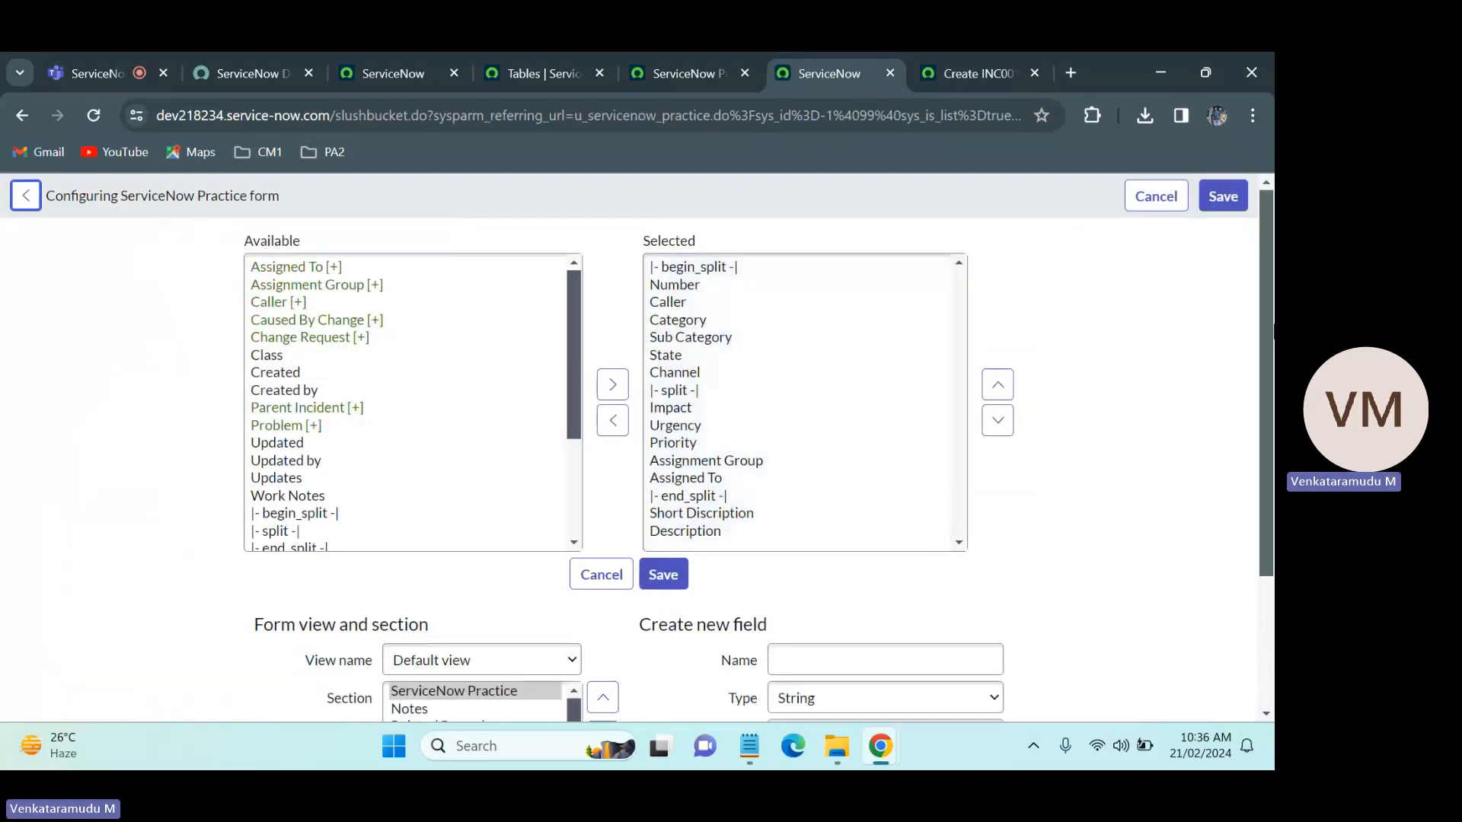
scroll(637, 380, "down", 3)
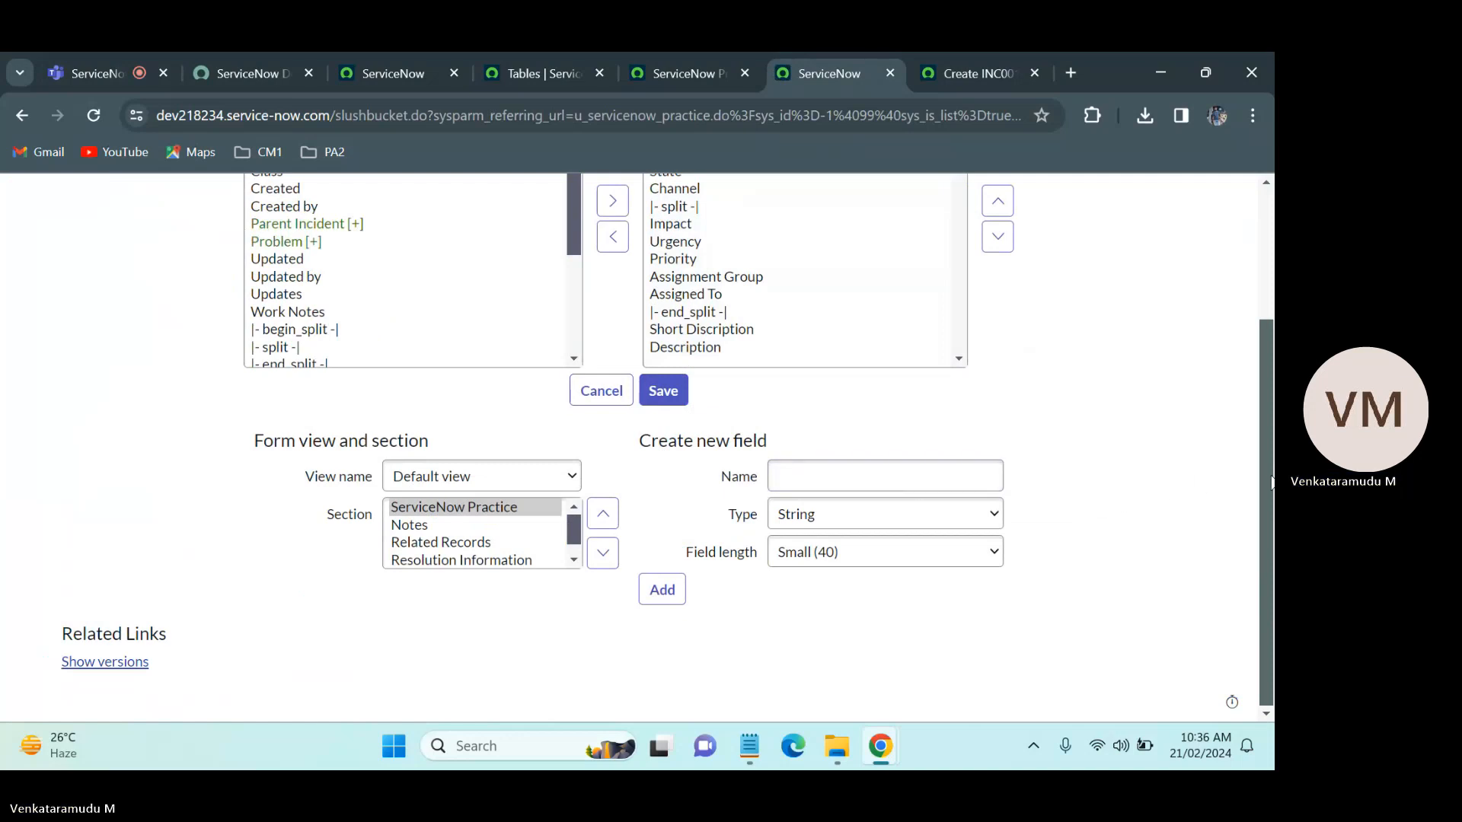
scroll(1269, 481, "up", 1)
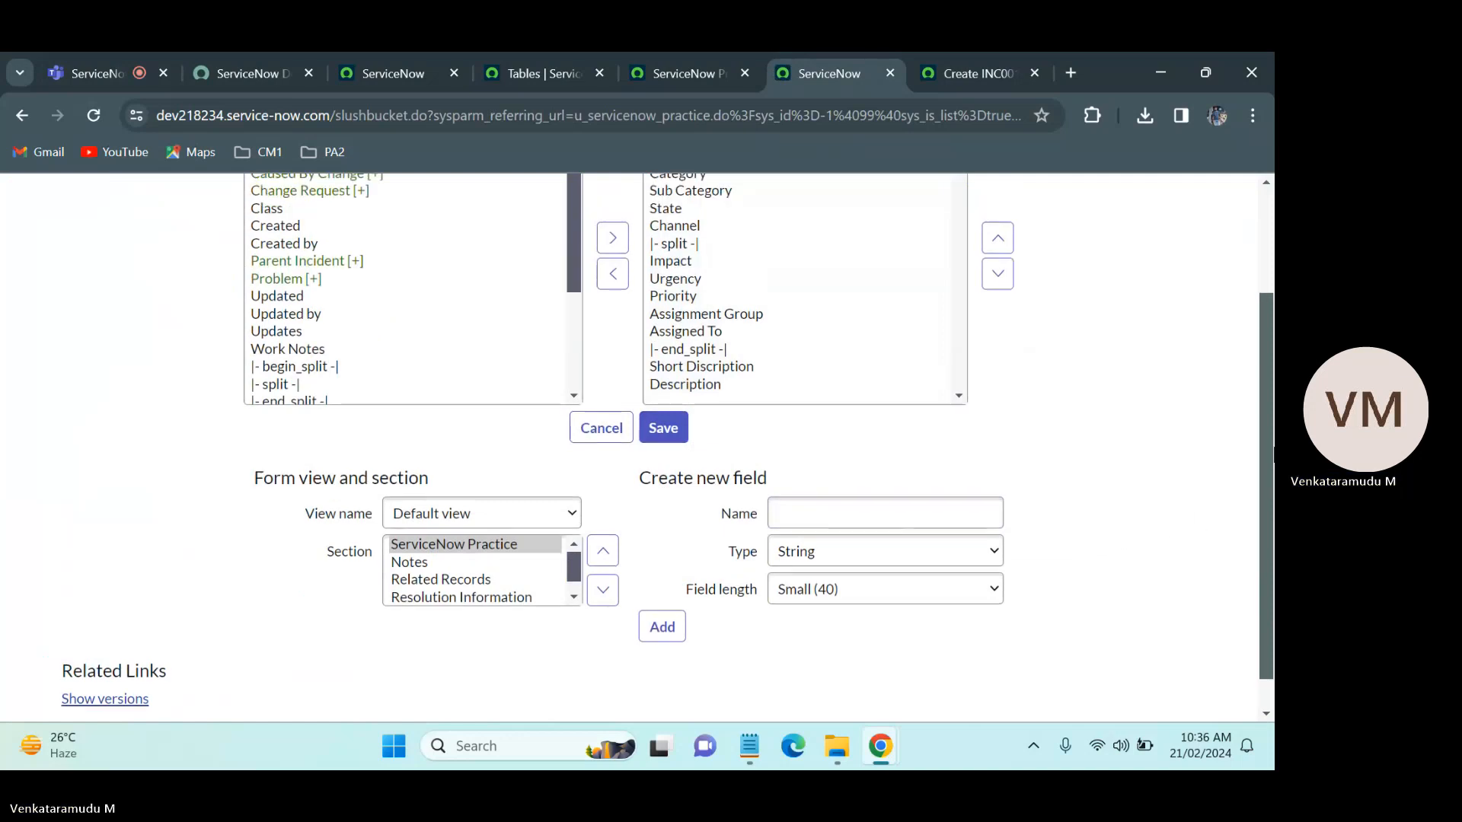
left_click(428, 567)
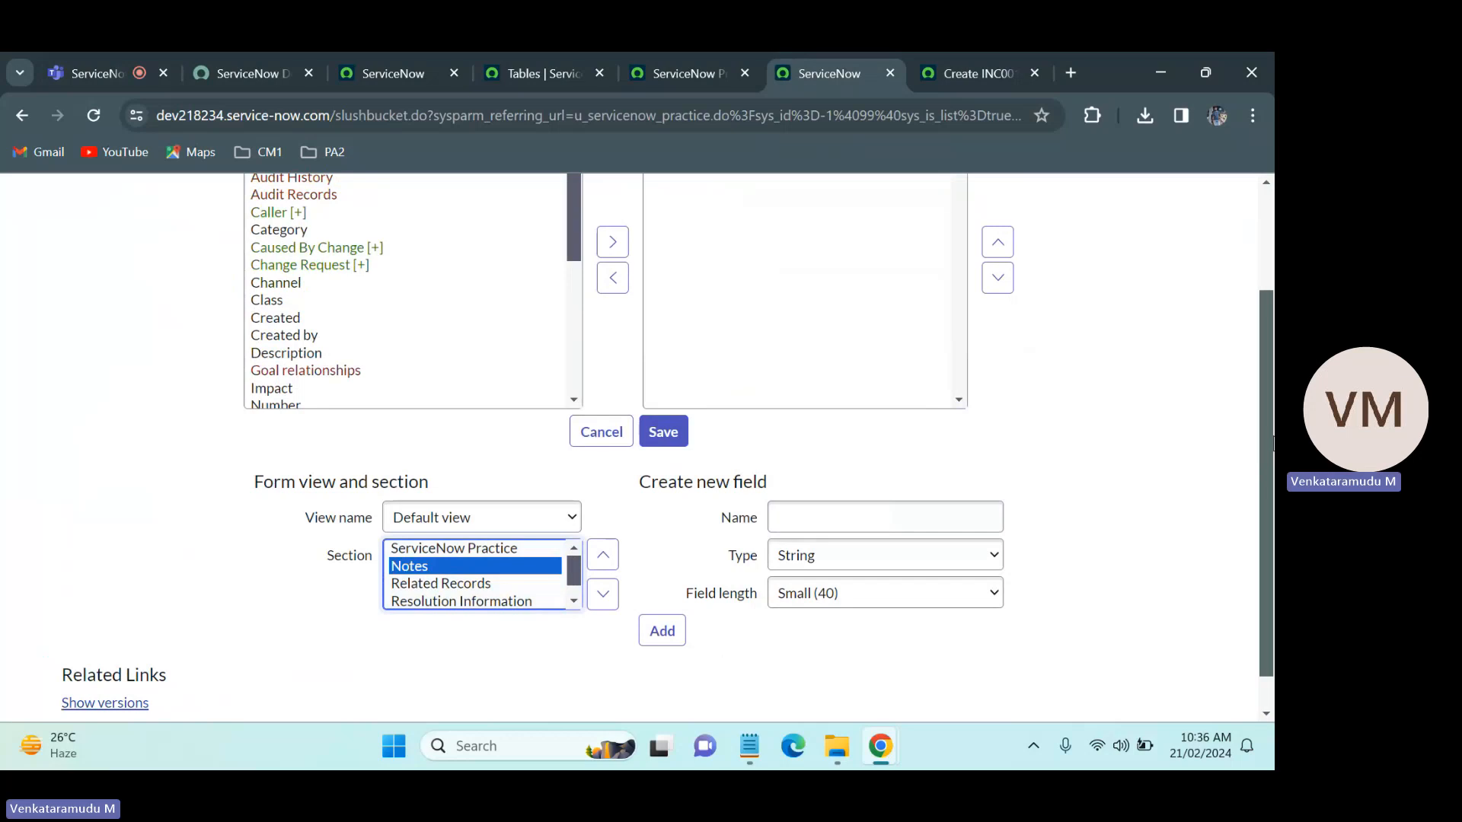
scroll(1271, 444, "up", 2)
left_click(757, 305)
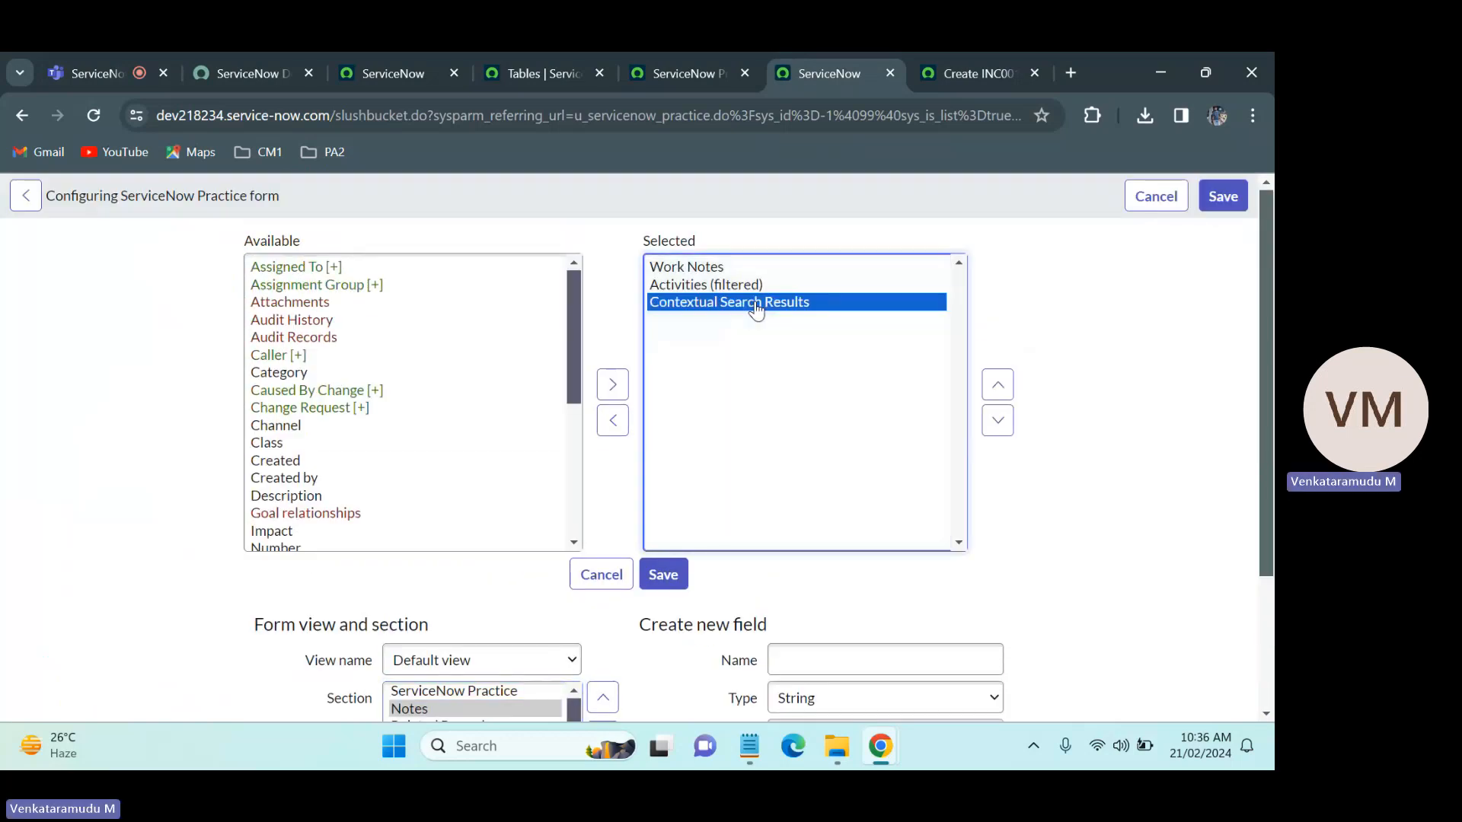
left_click(678, 580)
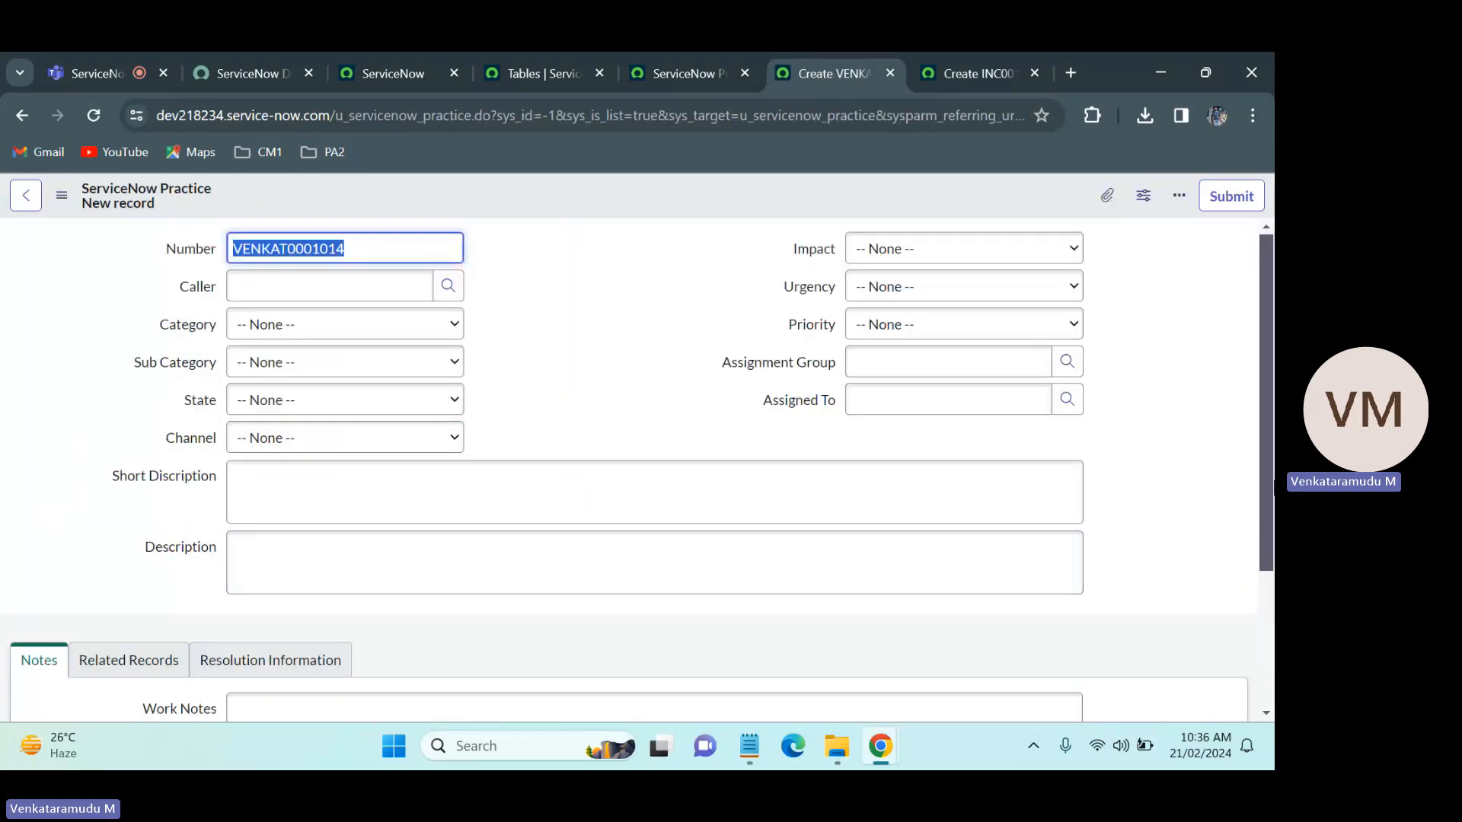
Step: Enter sadfgh as the Number and dsfg in Work Notes, and save the new ServiceNow Practice record
left_click_drag(1269, 493, 1273, 547)
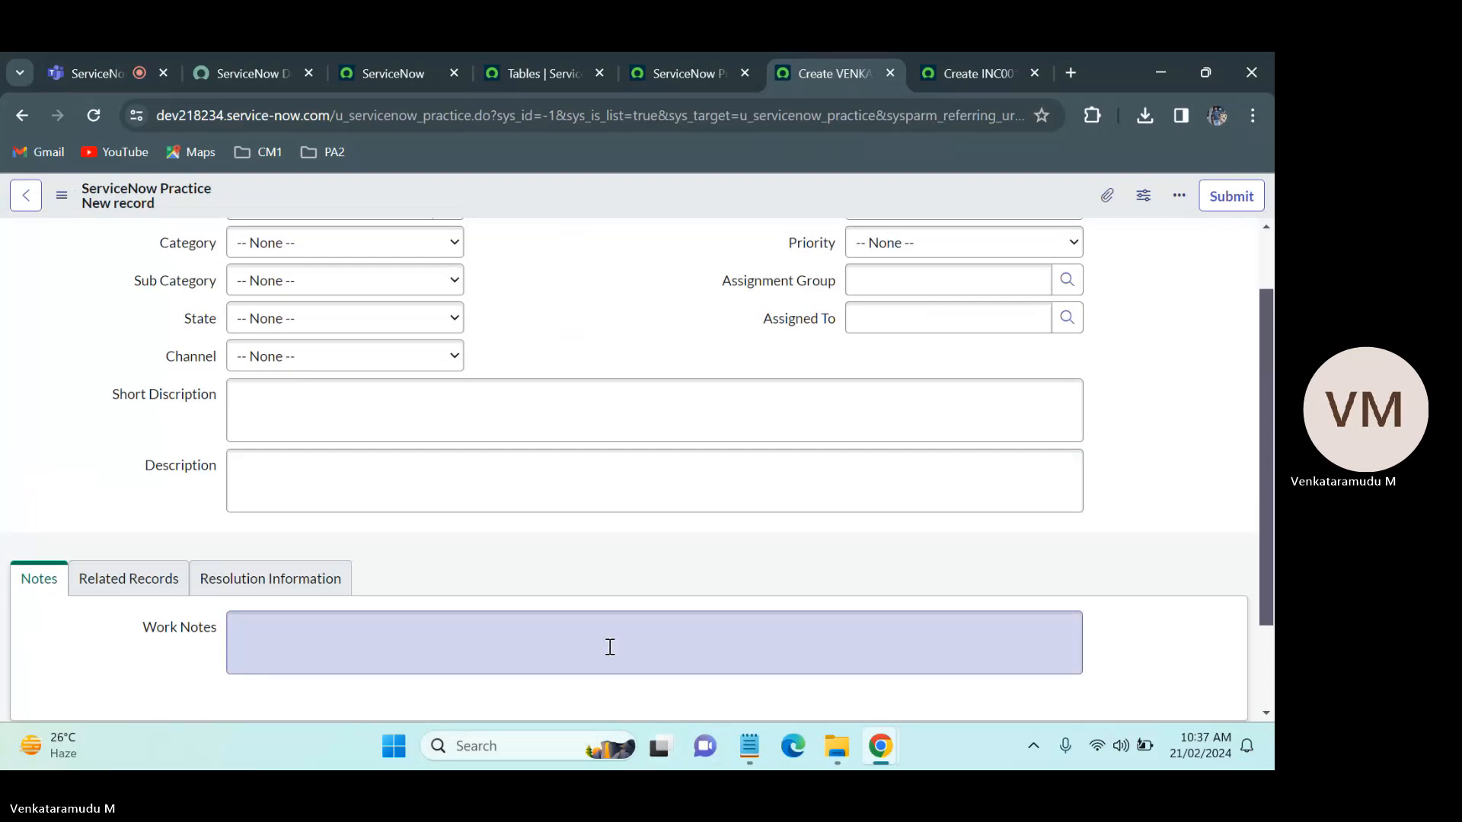
scroll(610, 646, "up", 1)
left_click(516, 652)
left_click(441, 689)
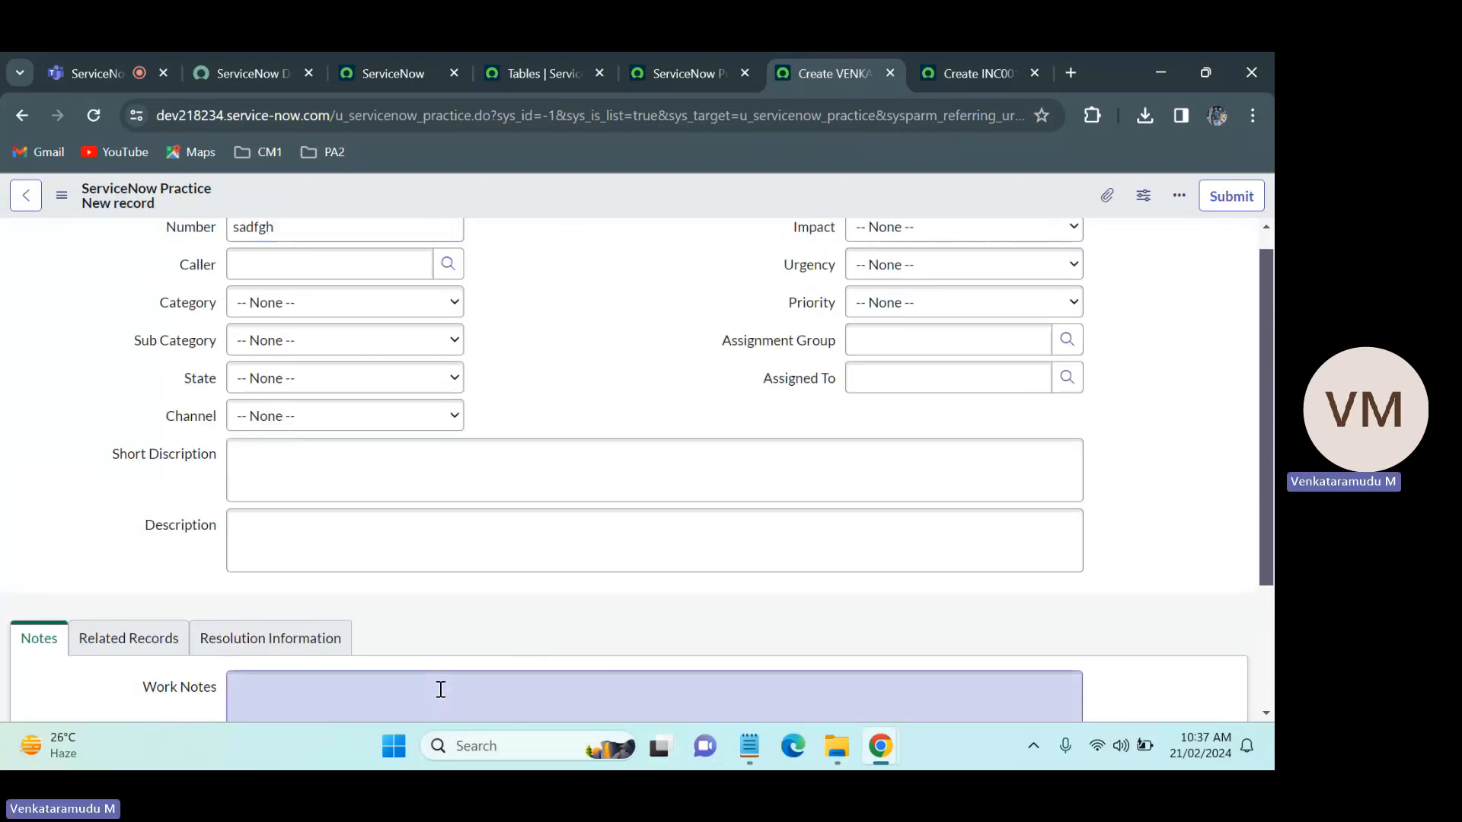
type("dsfg")
right_click(614, 199)
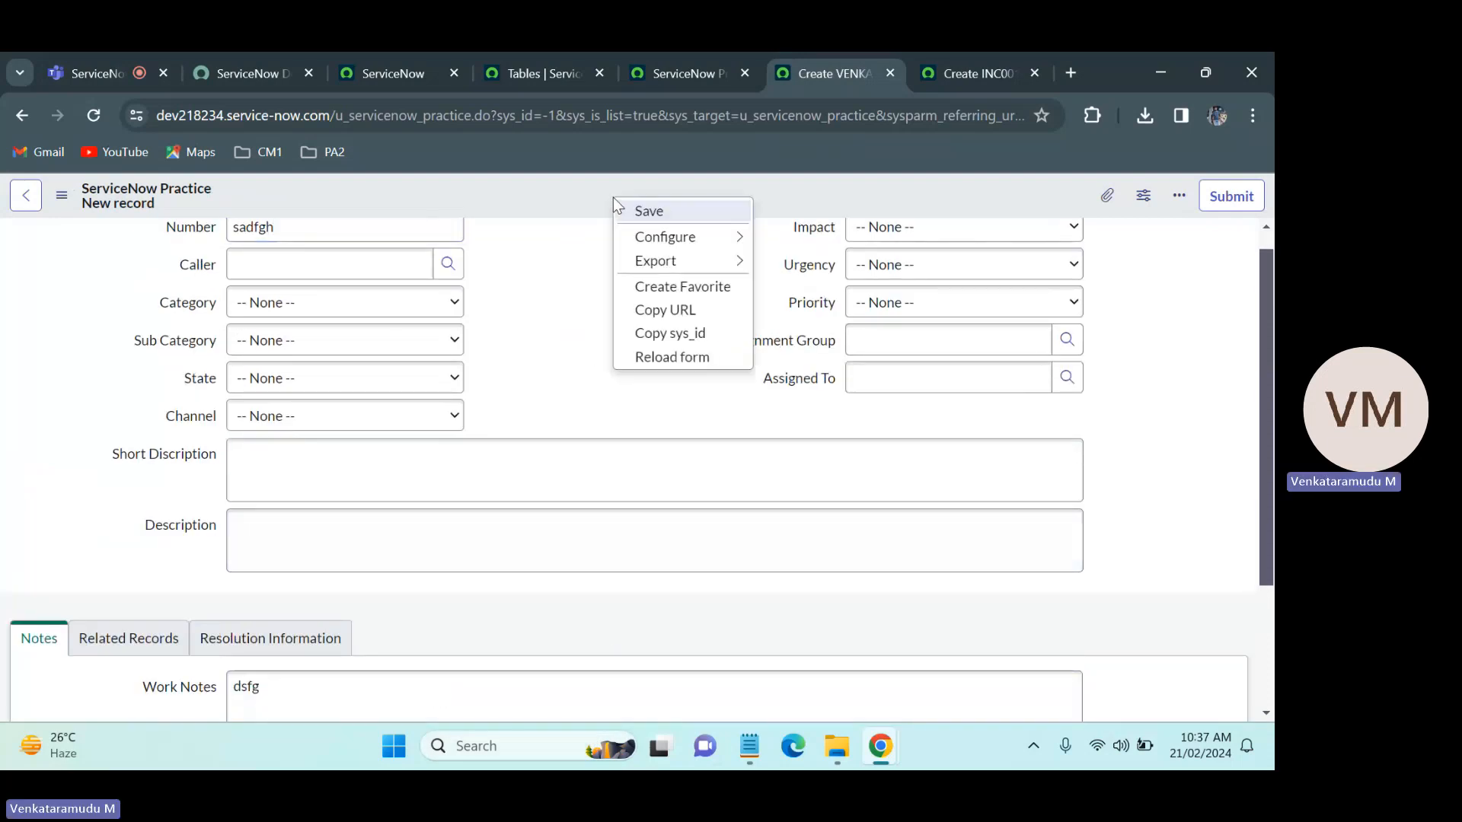
left_click(596, 200)
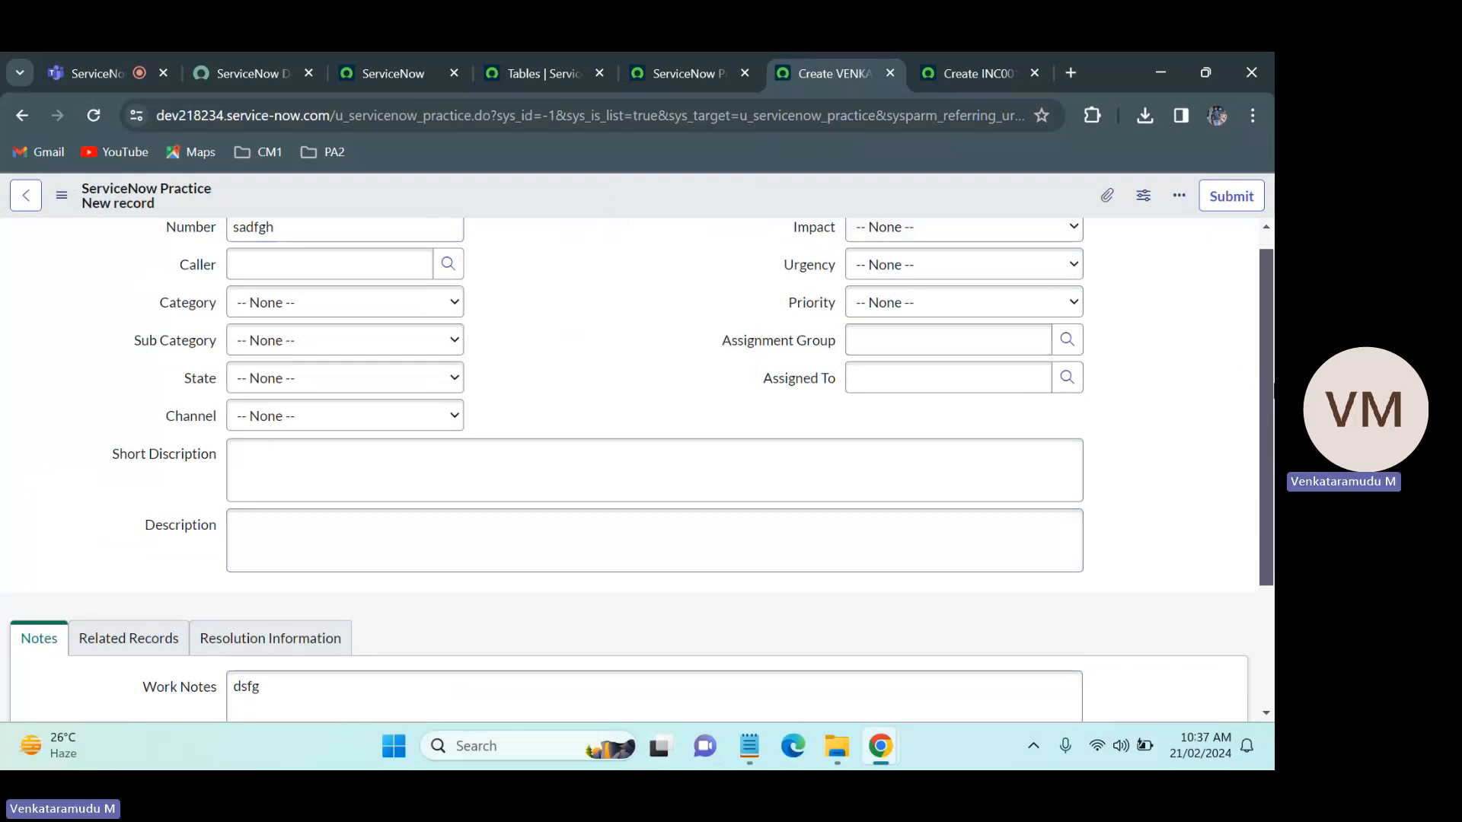
scroll(1172, 343, "up", 1)
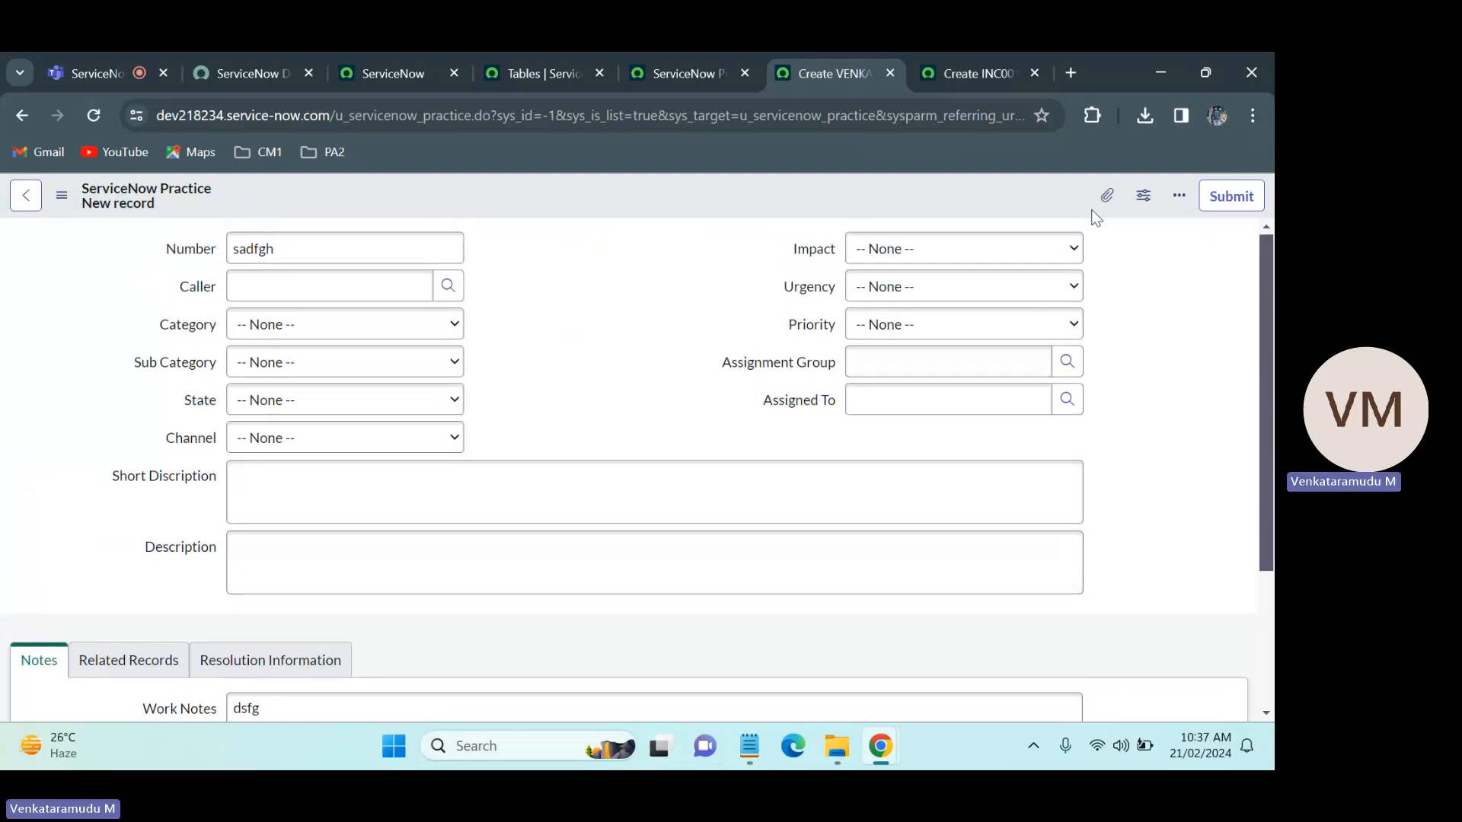
right_click(670, 200)
left_click(686, 214)
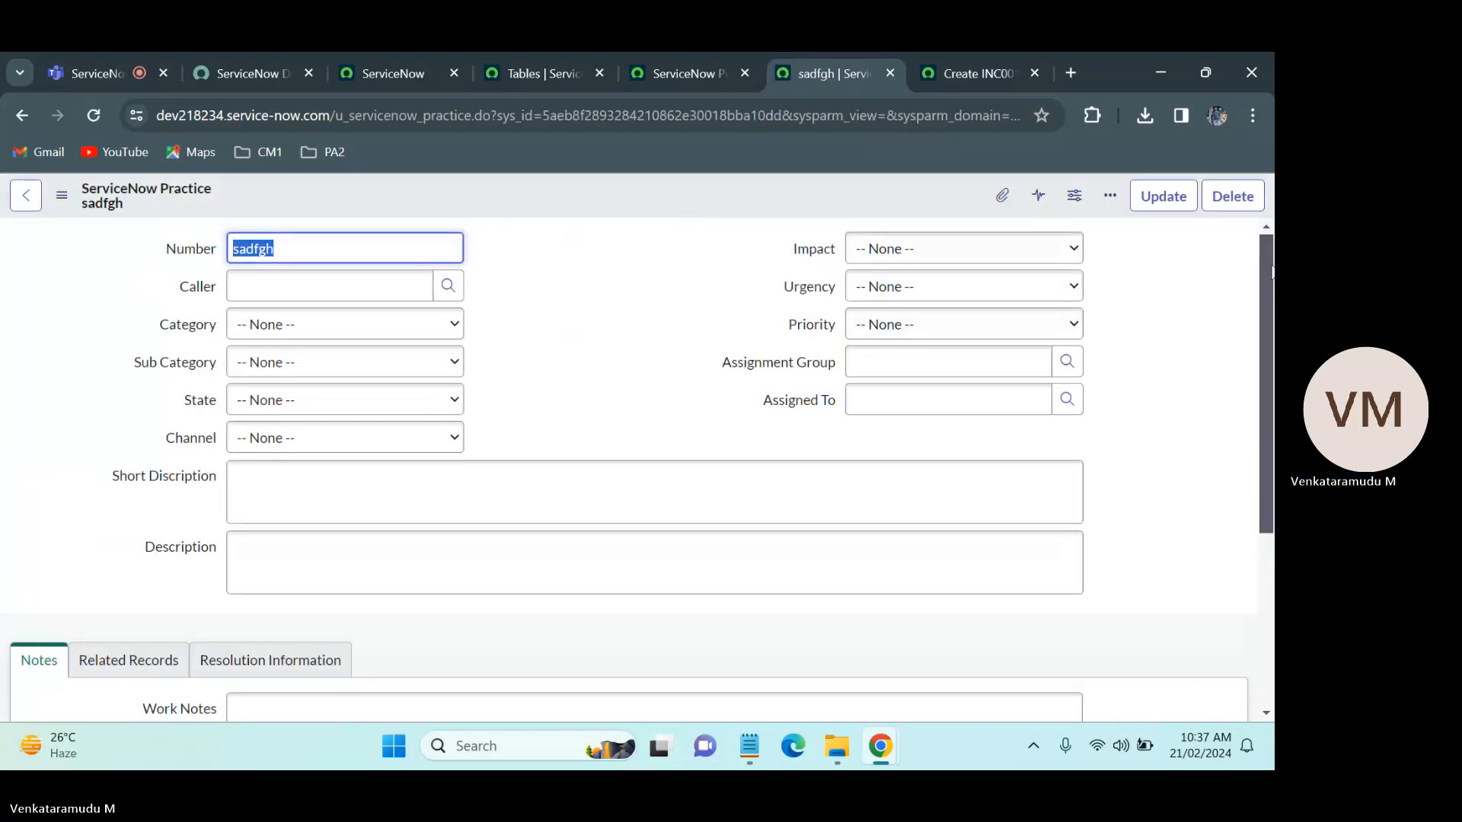
Step: Check which fields the activity filter offers in the Notes section of the saved ServiceNow Practice record
scroll(681, 233, "down", 3)
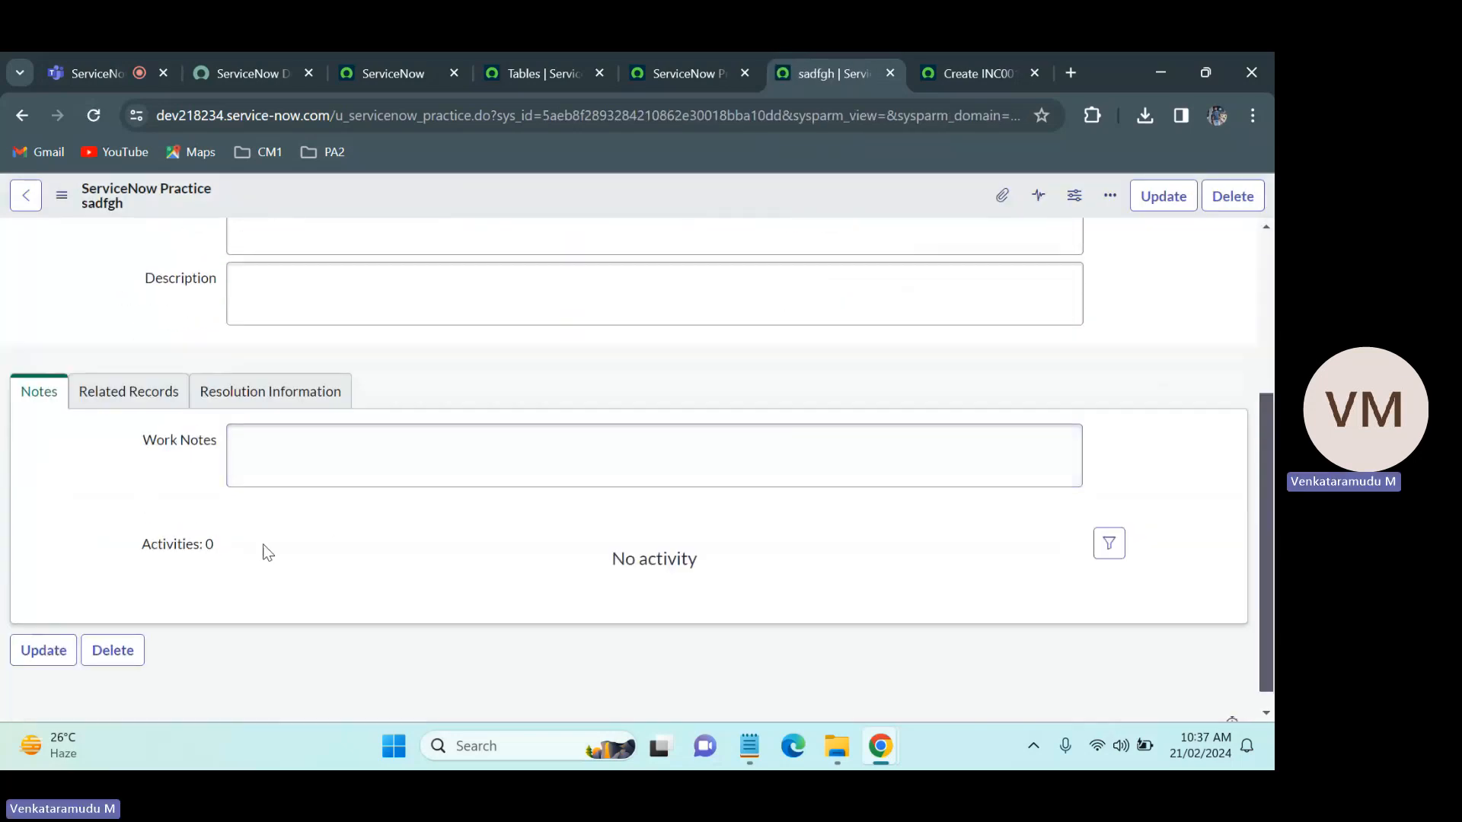
left_click(1109, 543)
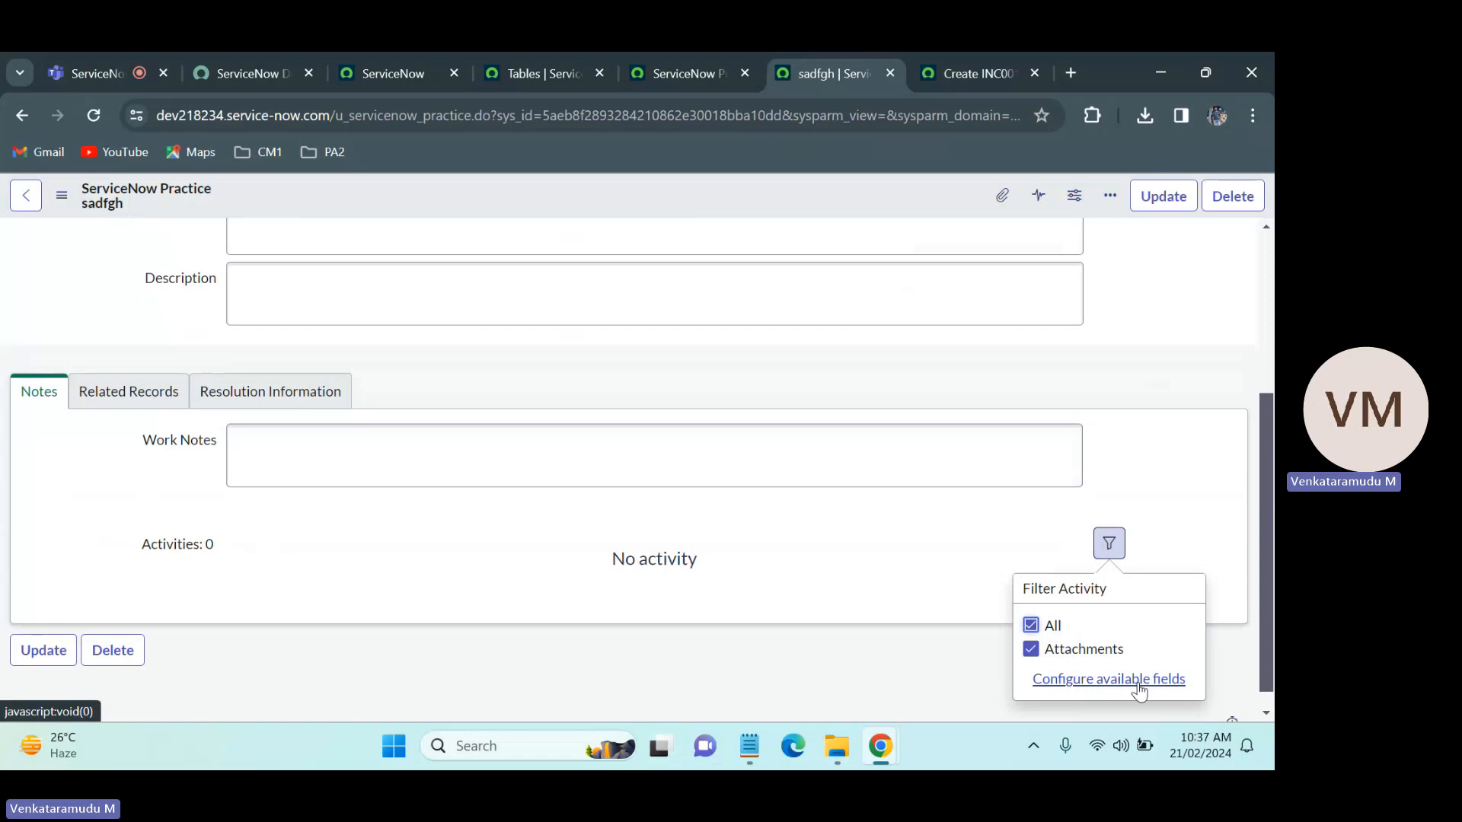
key("Escape")
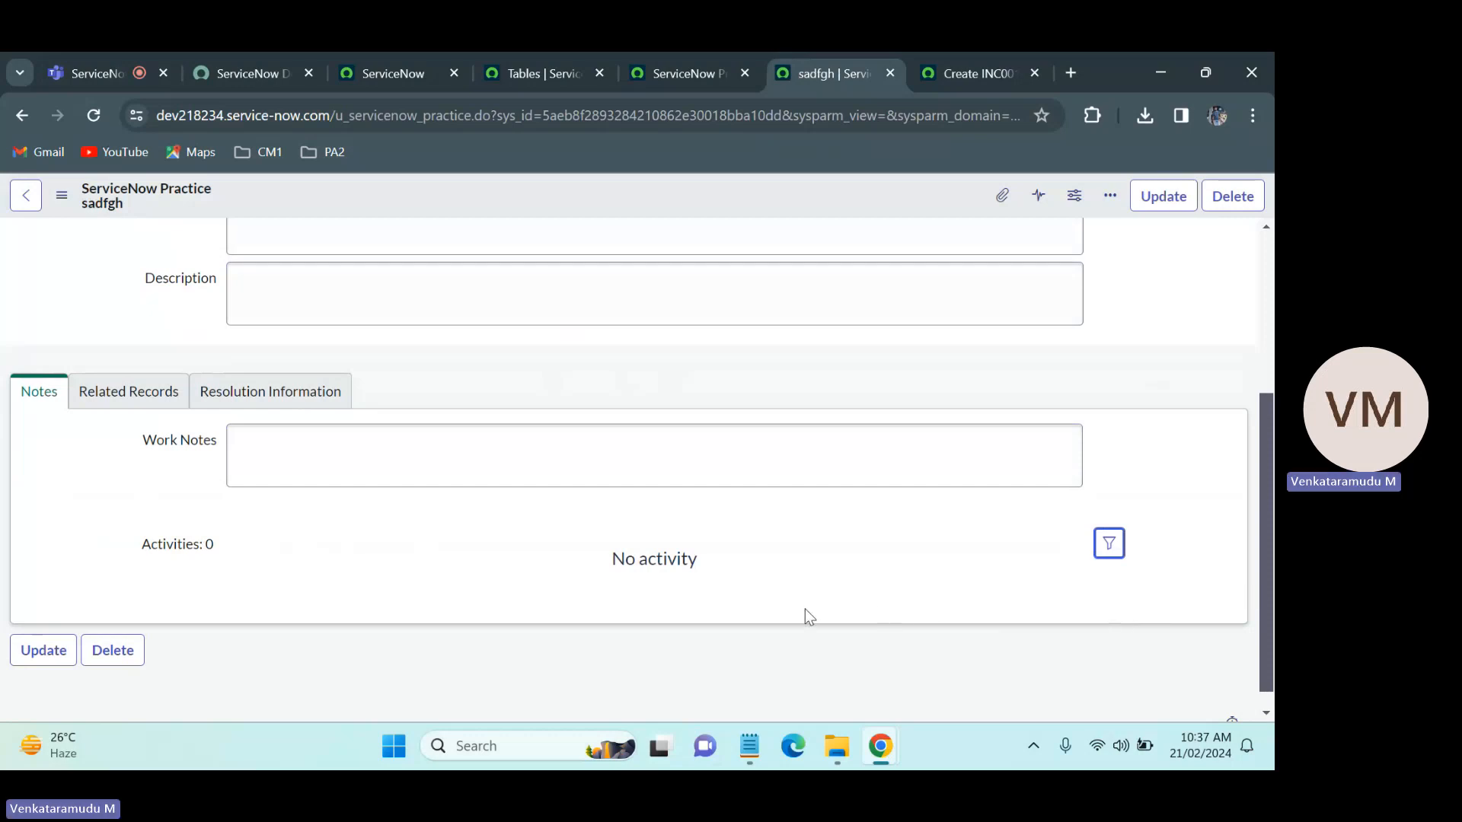
Step: Enter asdfgh in the Work Notes of the ServiceNow Practice record and save the record
left_click(684, 456)
type("asdfgh")
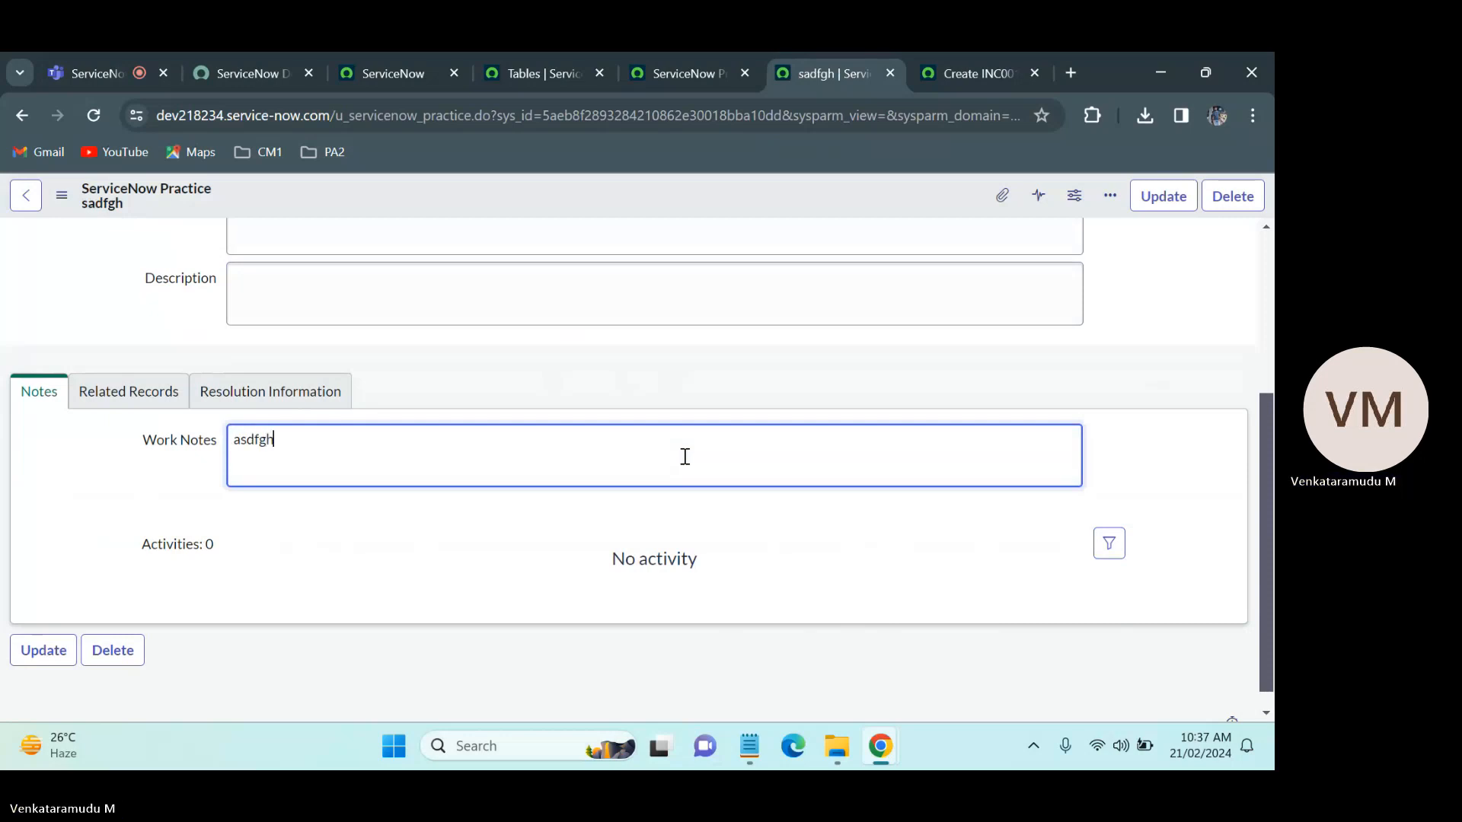
right_click(673, 200)
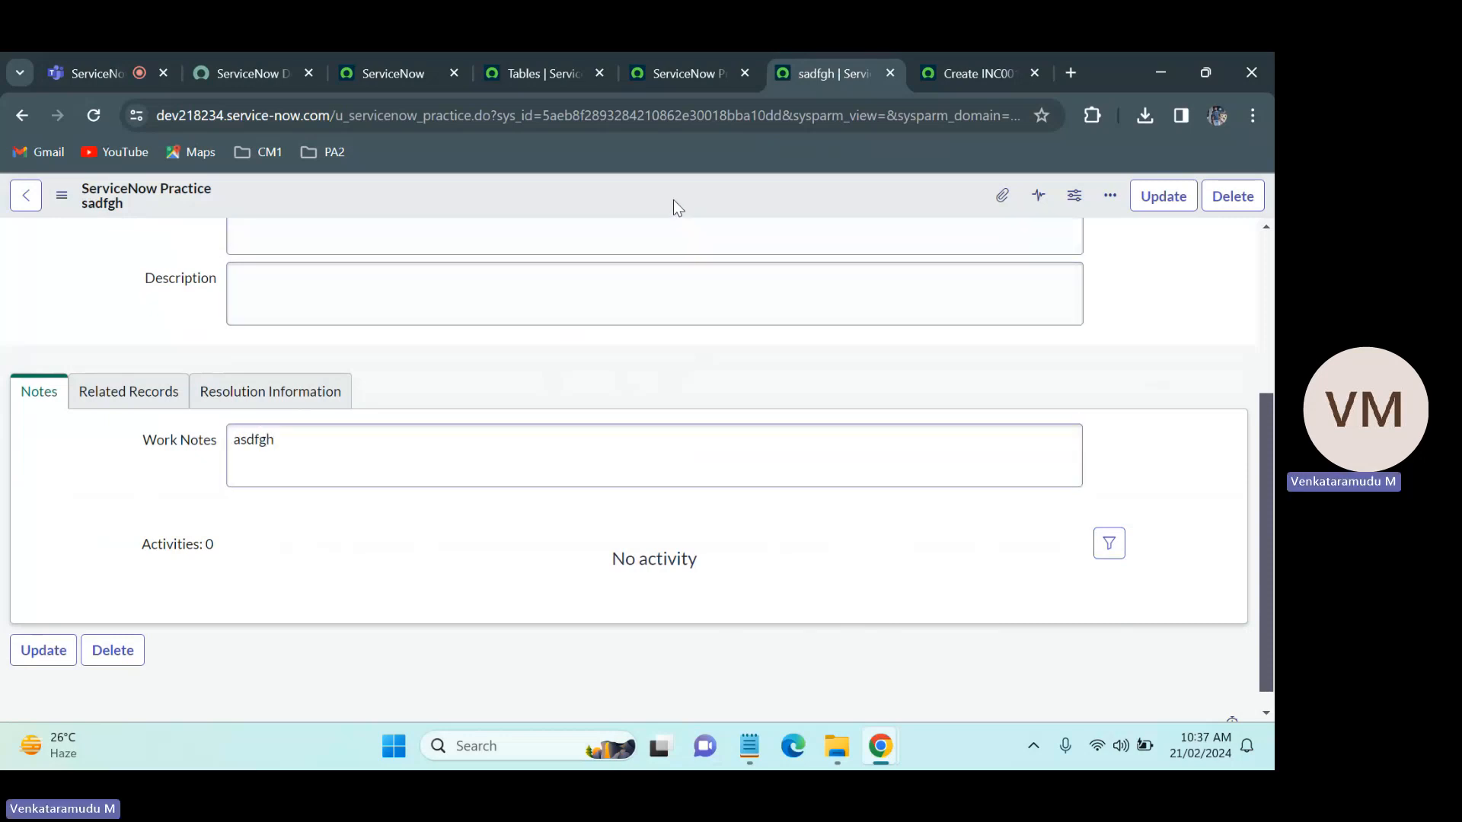
left_click(697, 214)
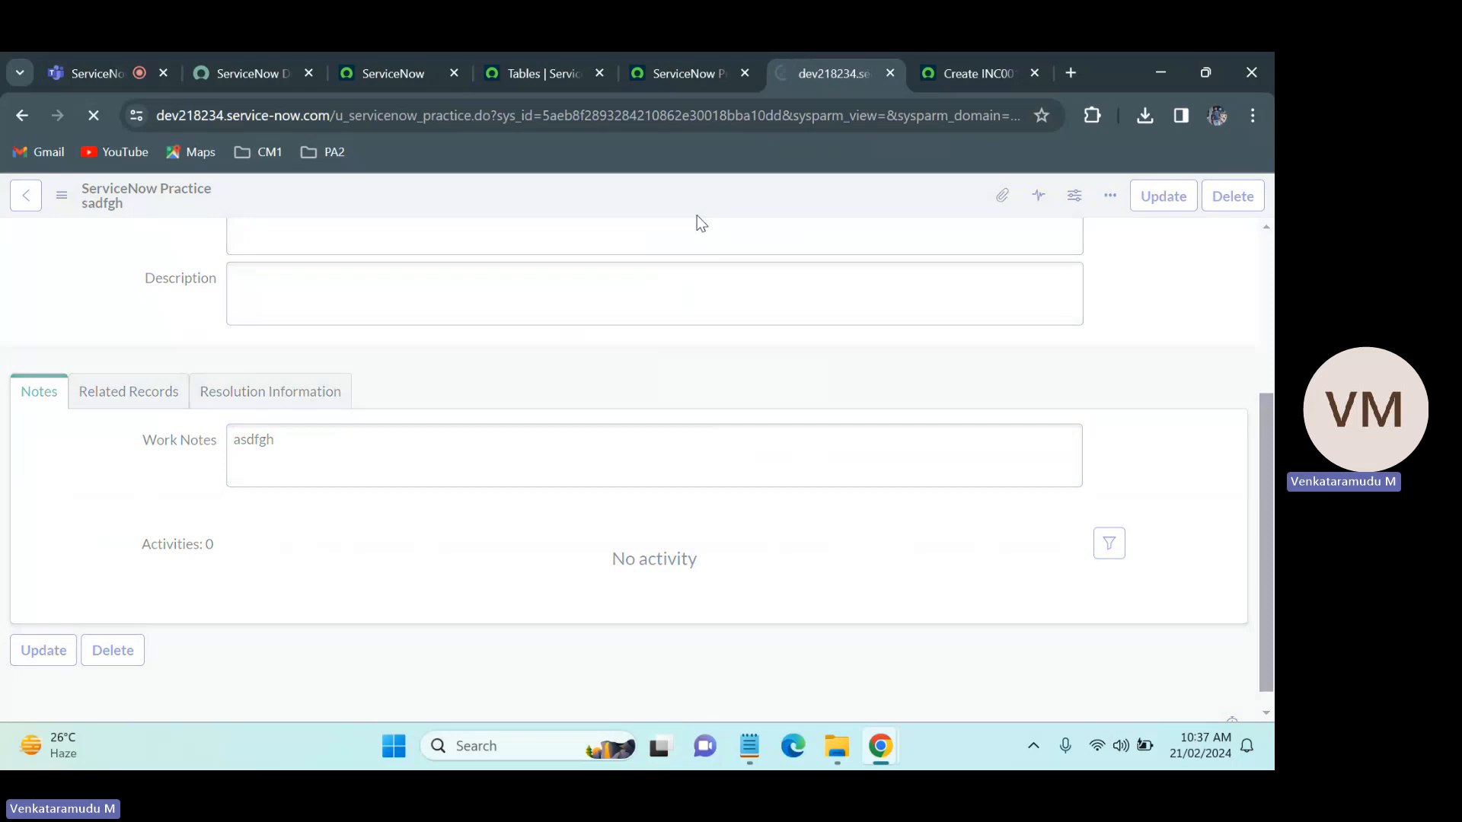
left_click(662, 327)
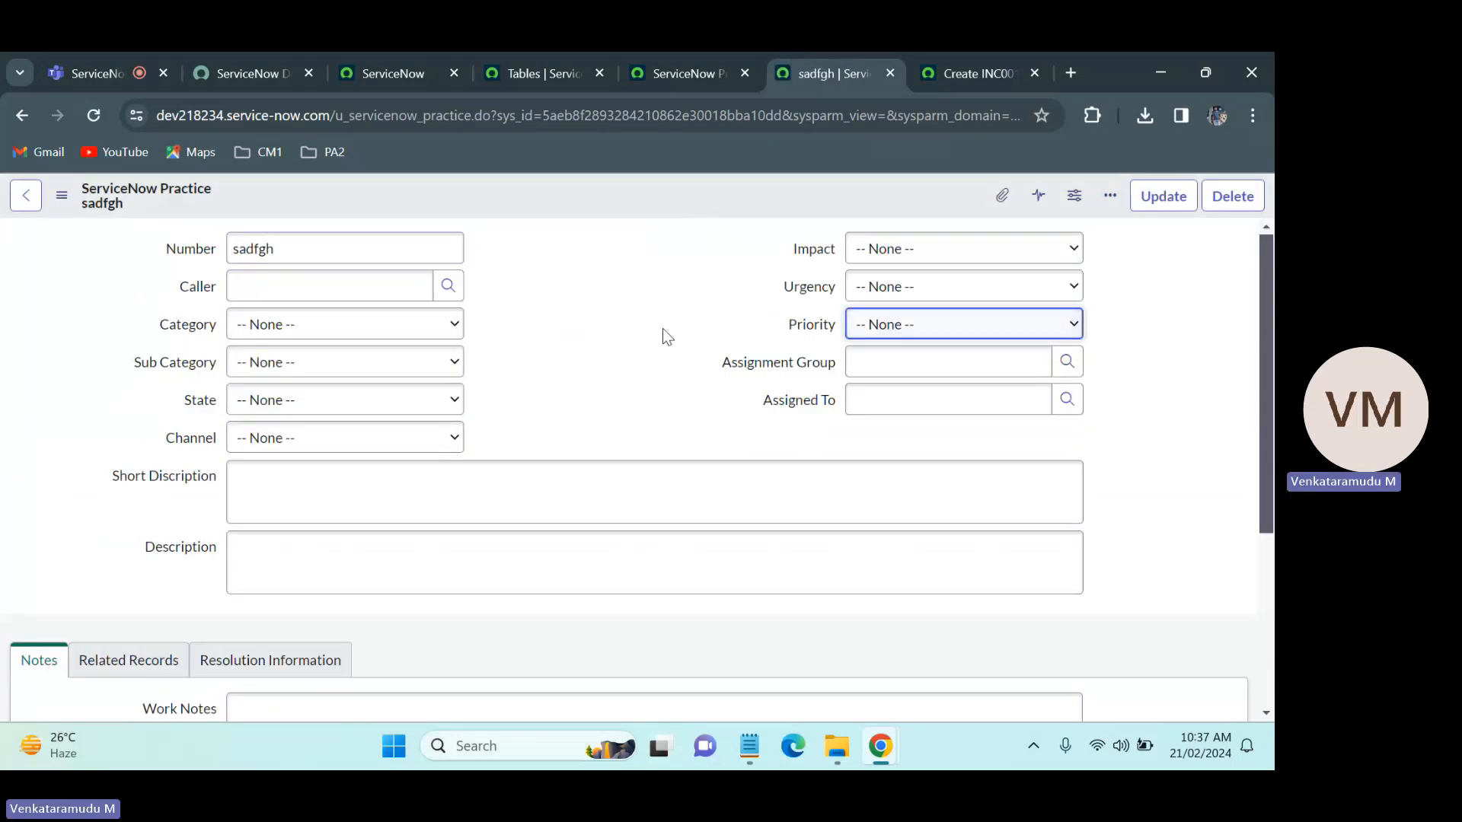
Step: Enable Display in the dictionary entry of the ServiceNow Practice table's Number field and save the entry
left_click_drag(338, 260, 202, 259)
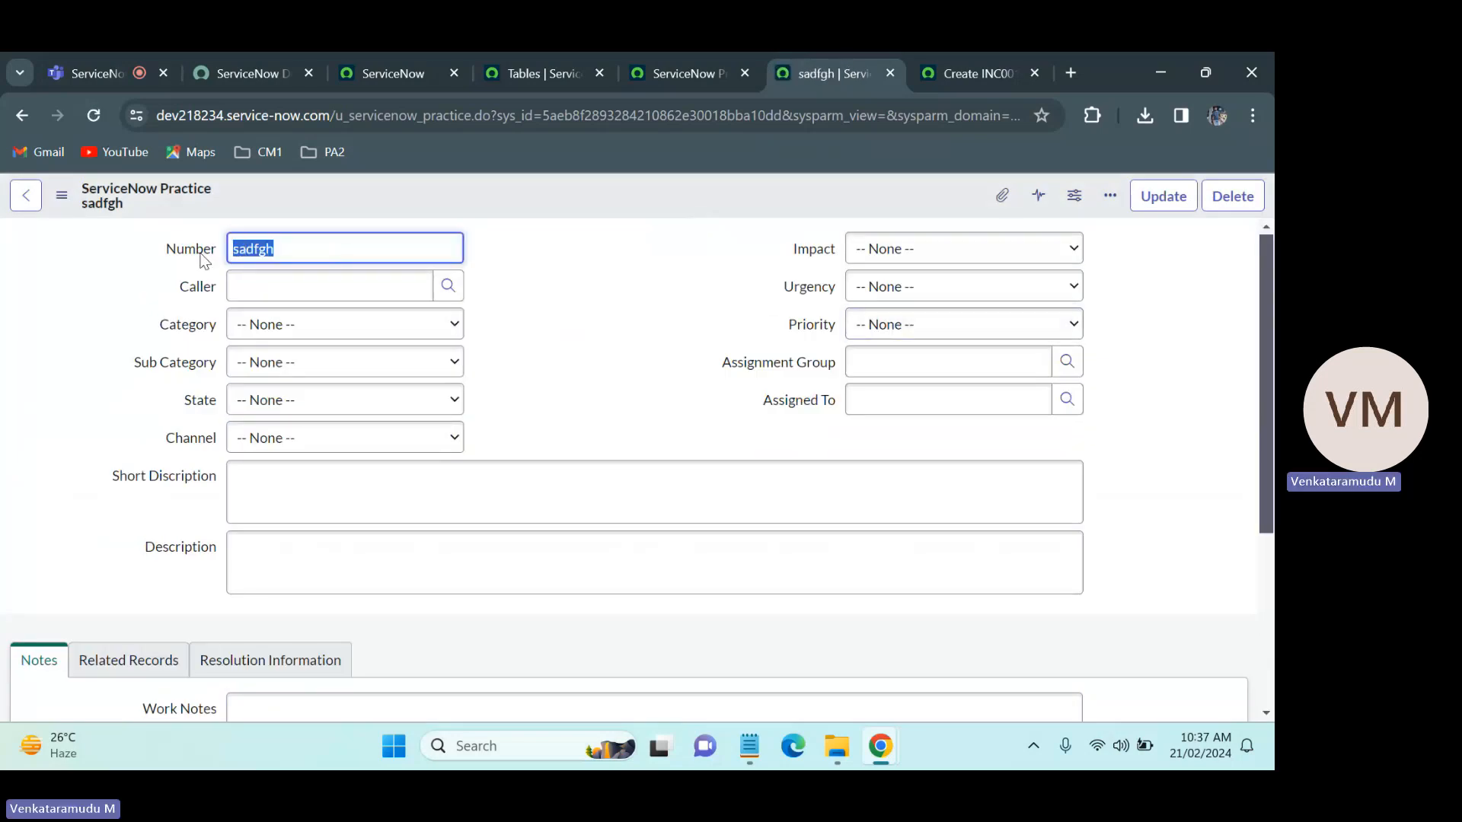
key("BackSpace")
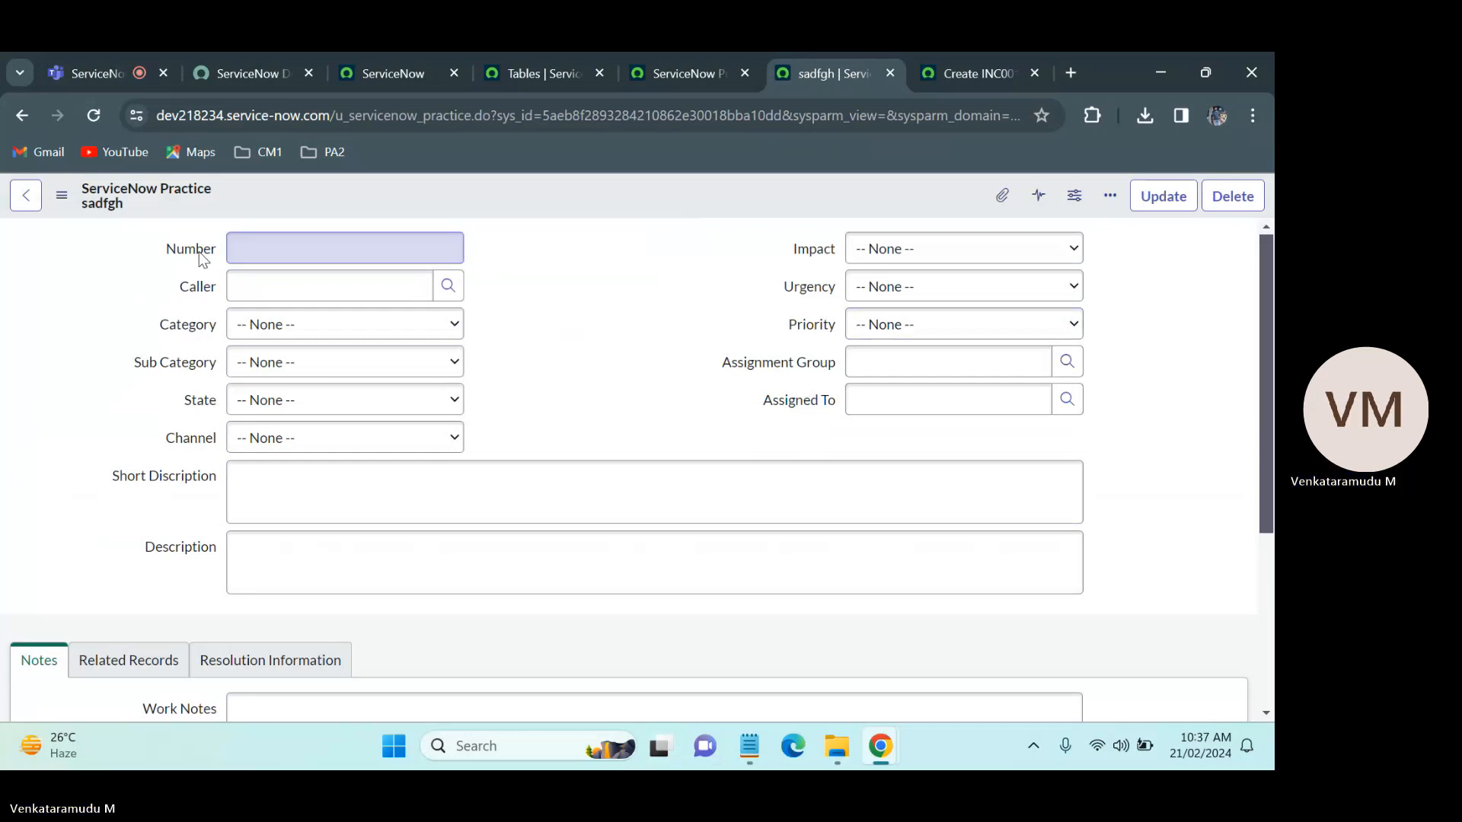
right_click(200, 254)
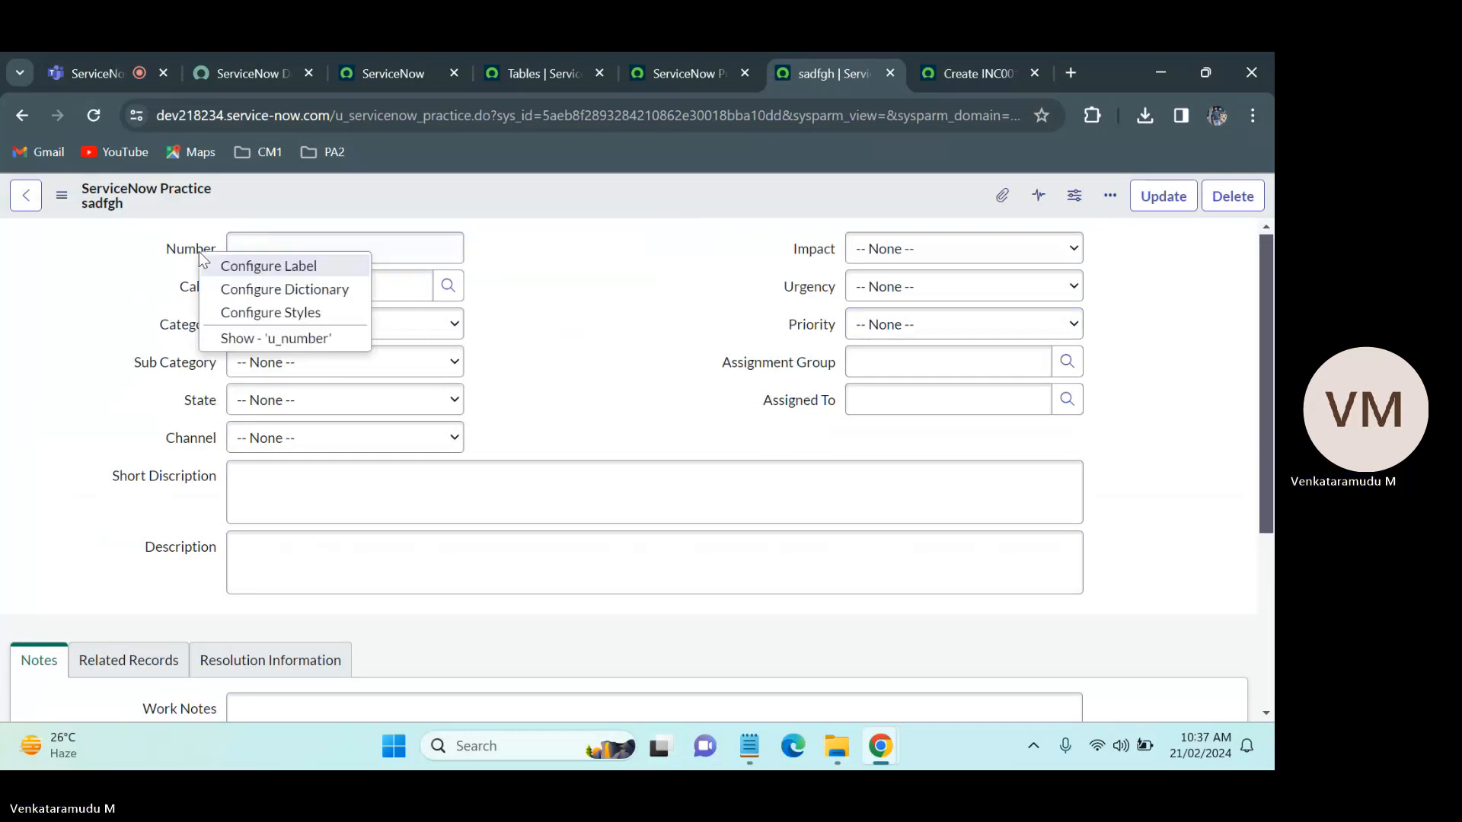
left_click(250, 297)
left_click(707, 242)
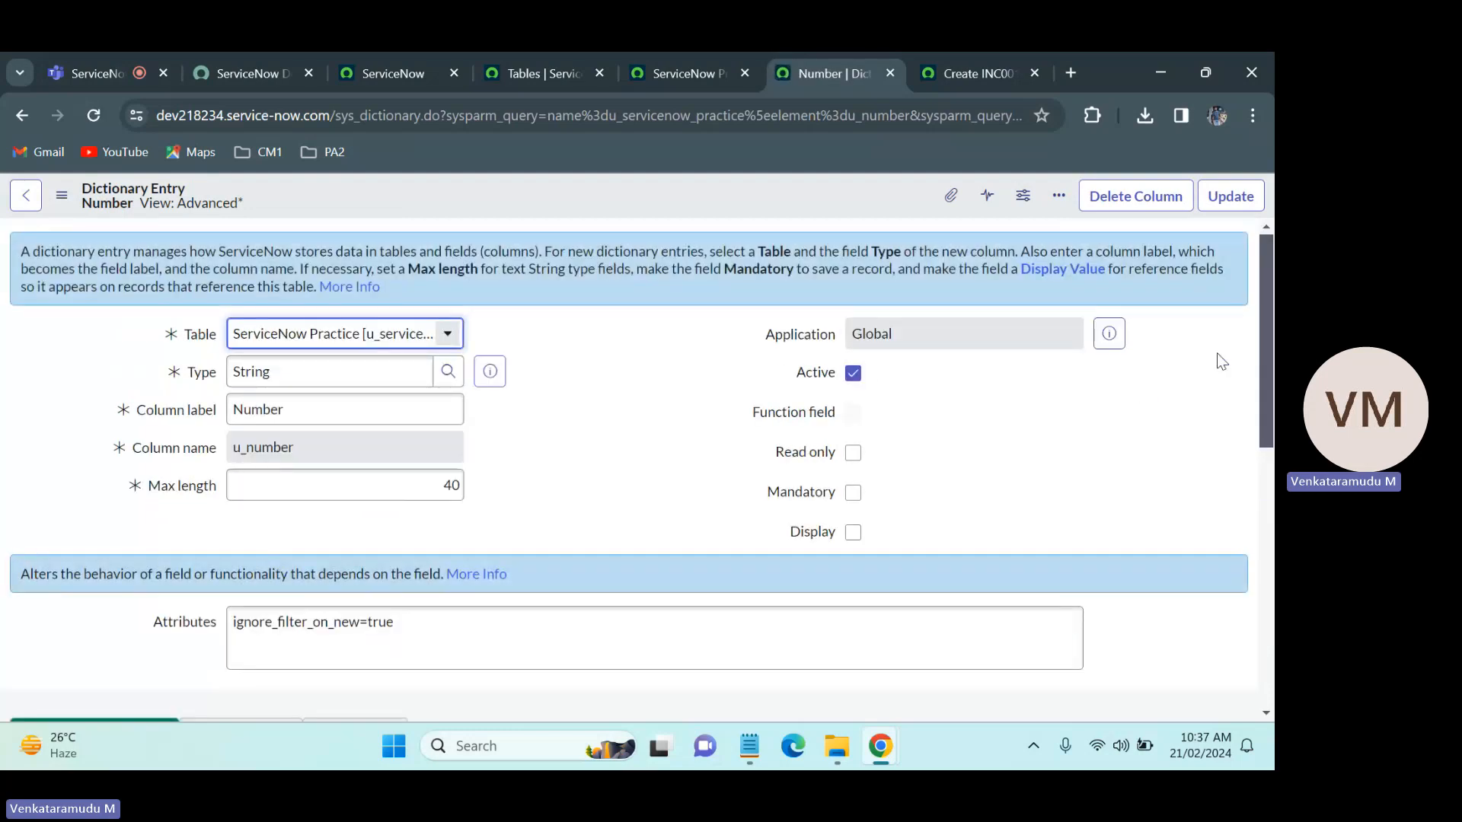
left_click_drag(1262, 328, 1262, 290)
left_click(854, 535)
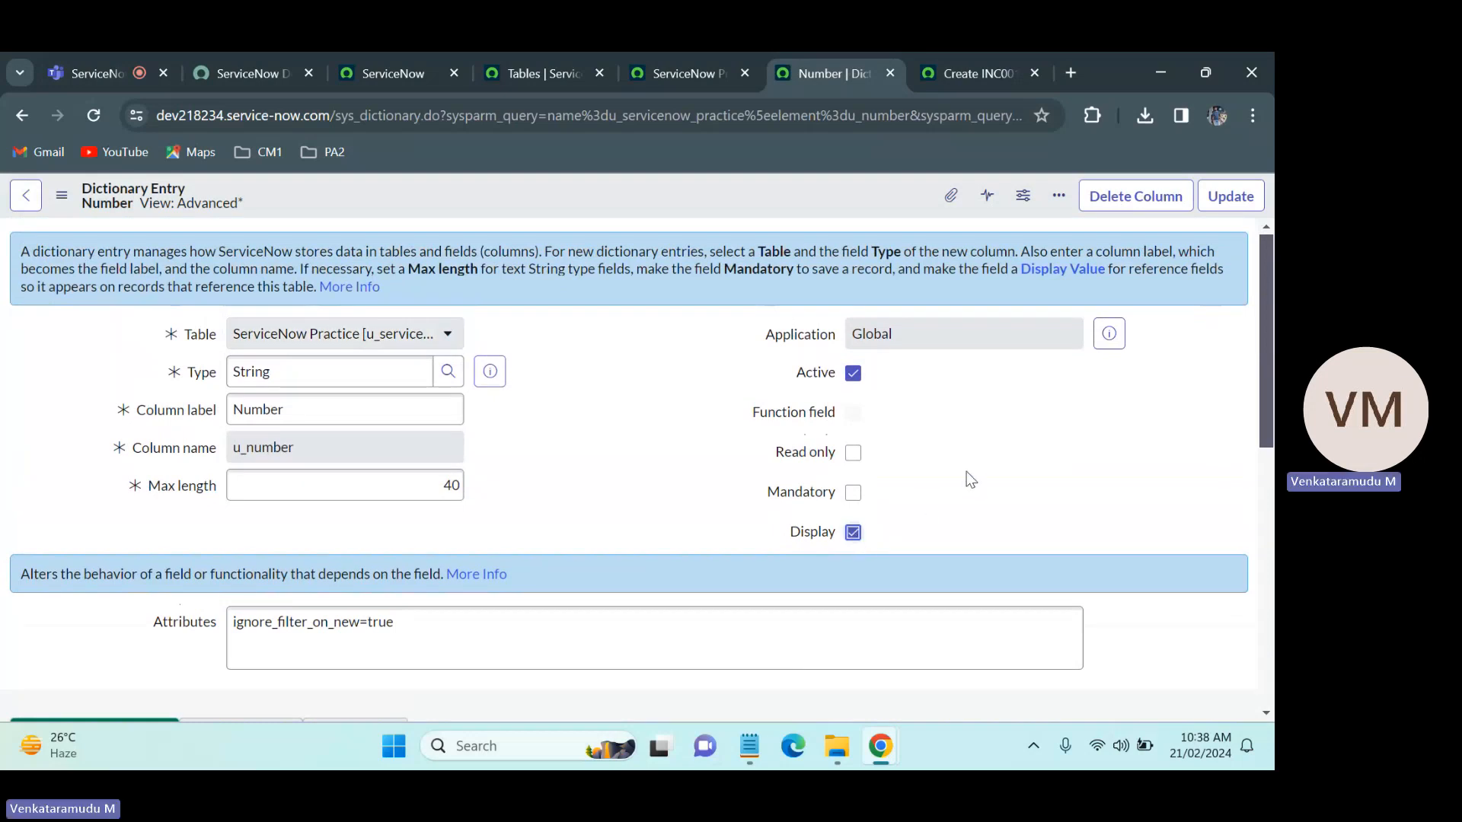
right_click(712, 197)
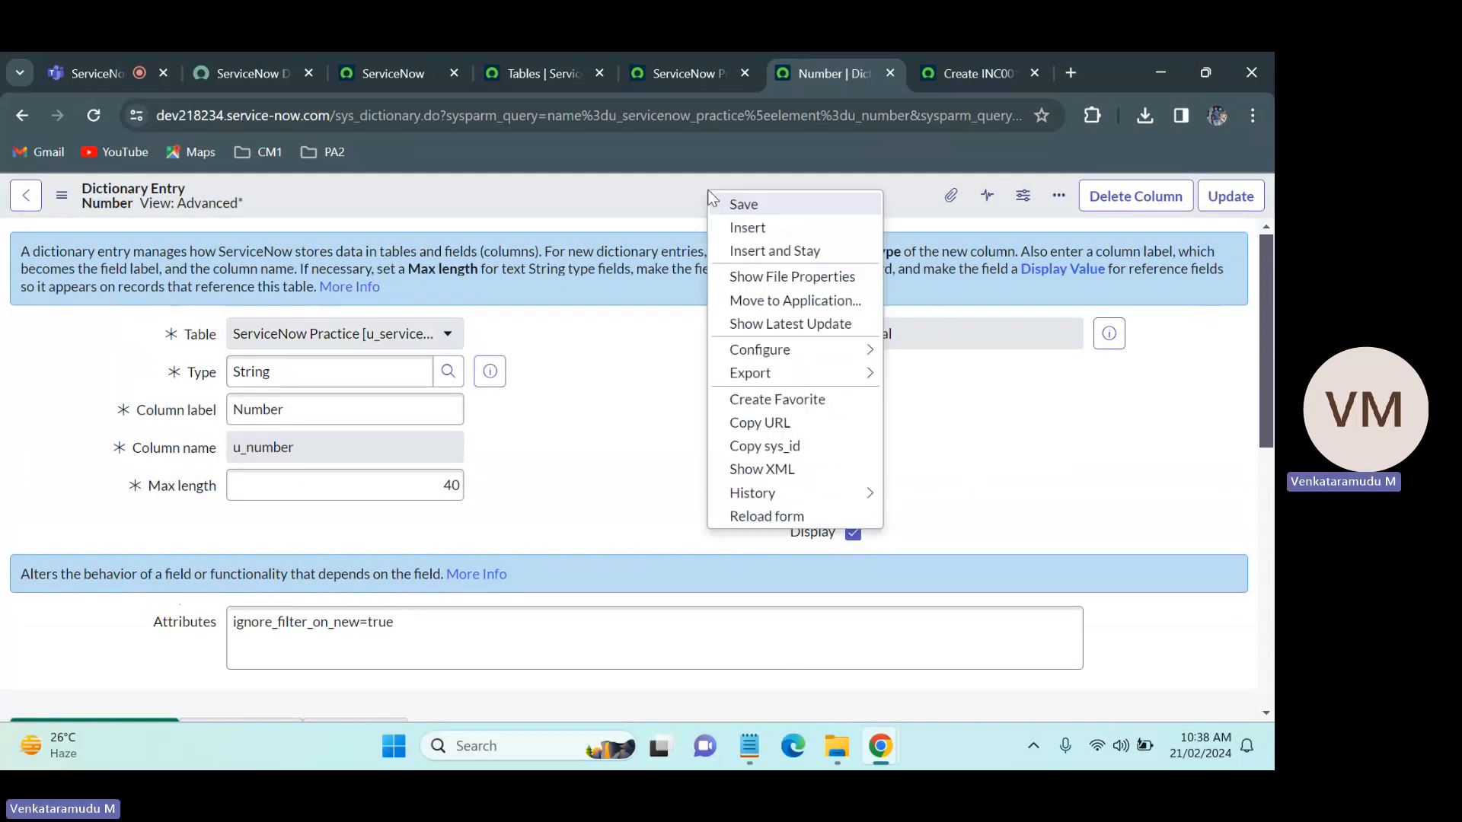
left_click(749, 204)
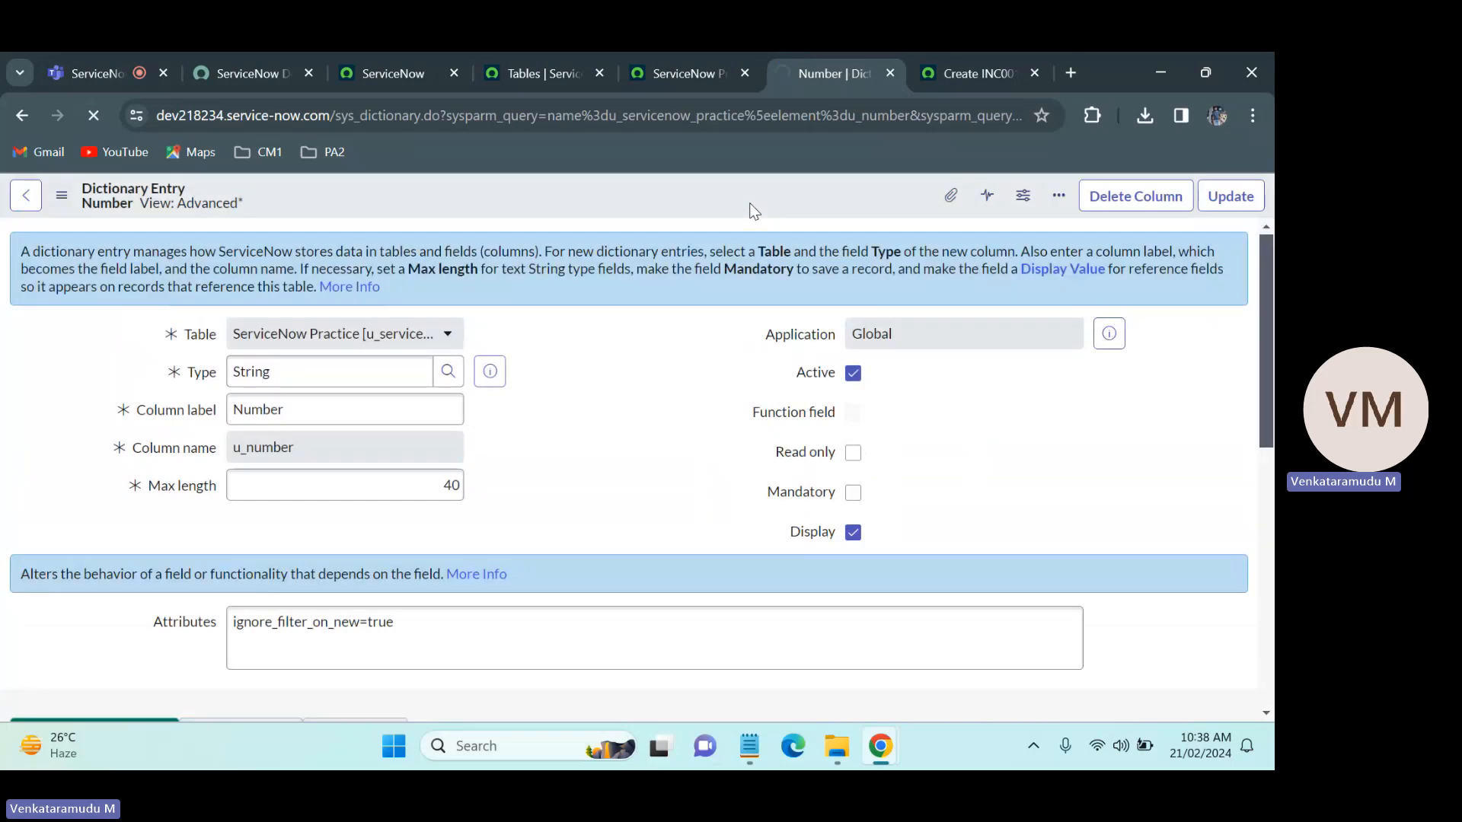
Step: Return to the existing ServiceNow Practice record, close it, and go back to the columns of the ServiceNow Practice table
left_click(688, 55)
left_click(814, 55)
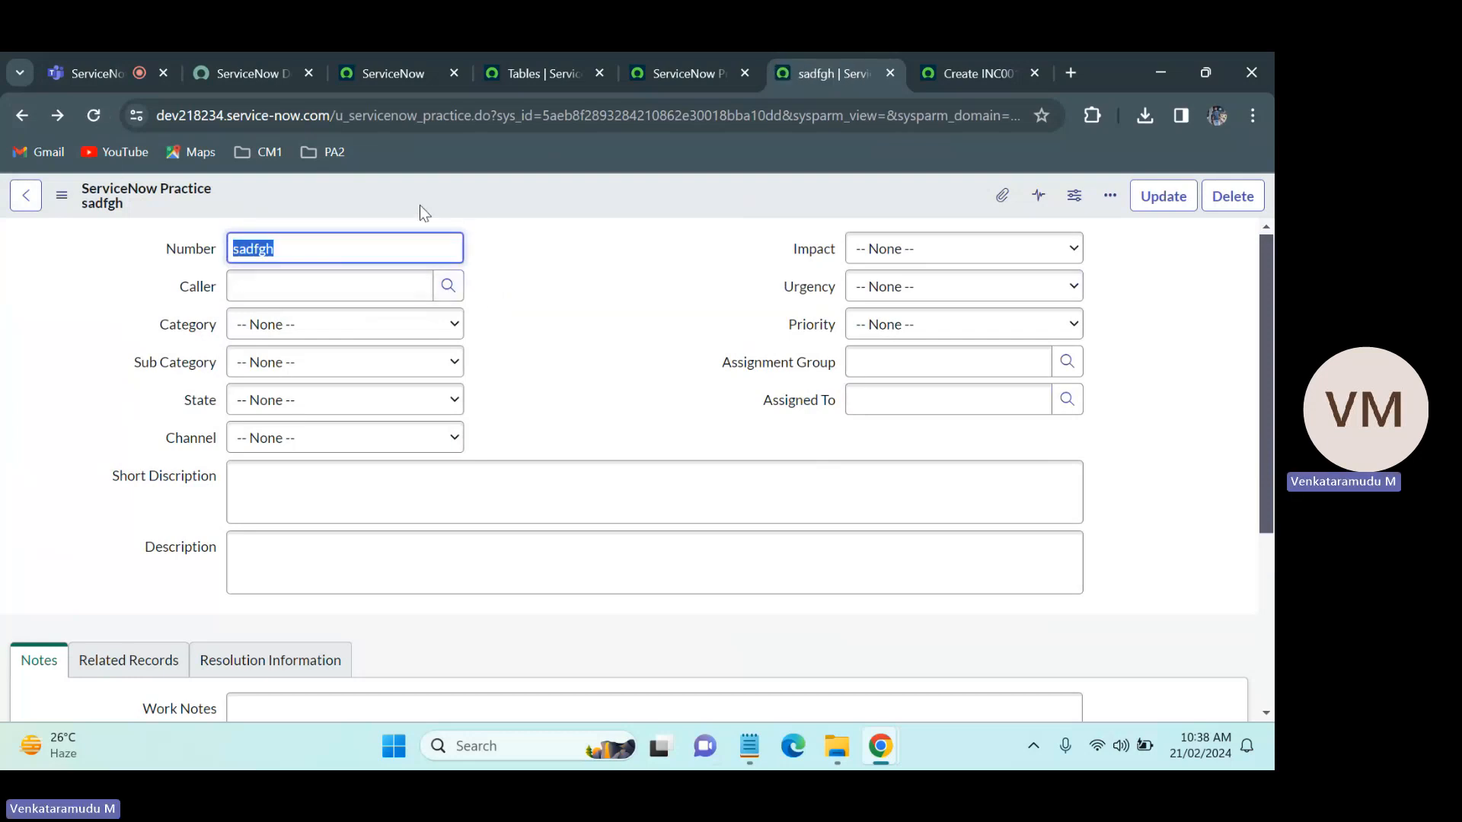
left_click(889, 74)
left_click(673, 55)
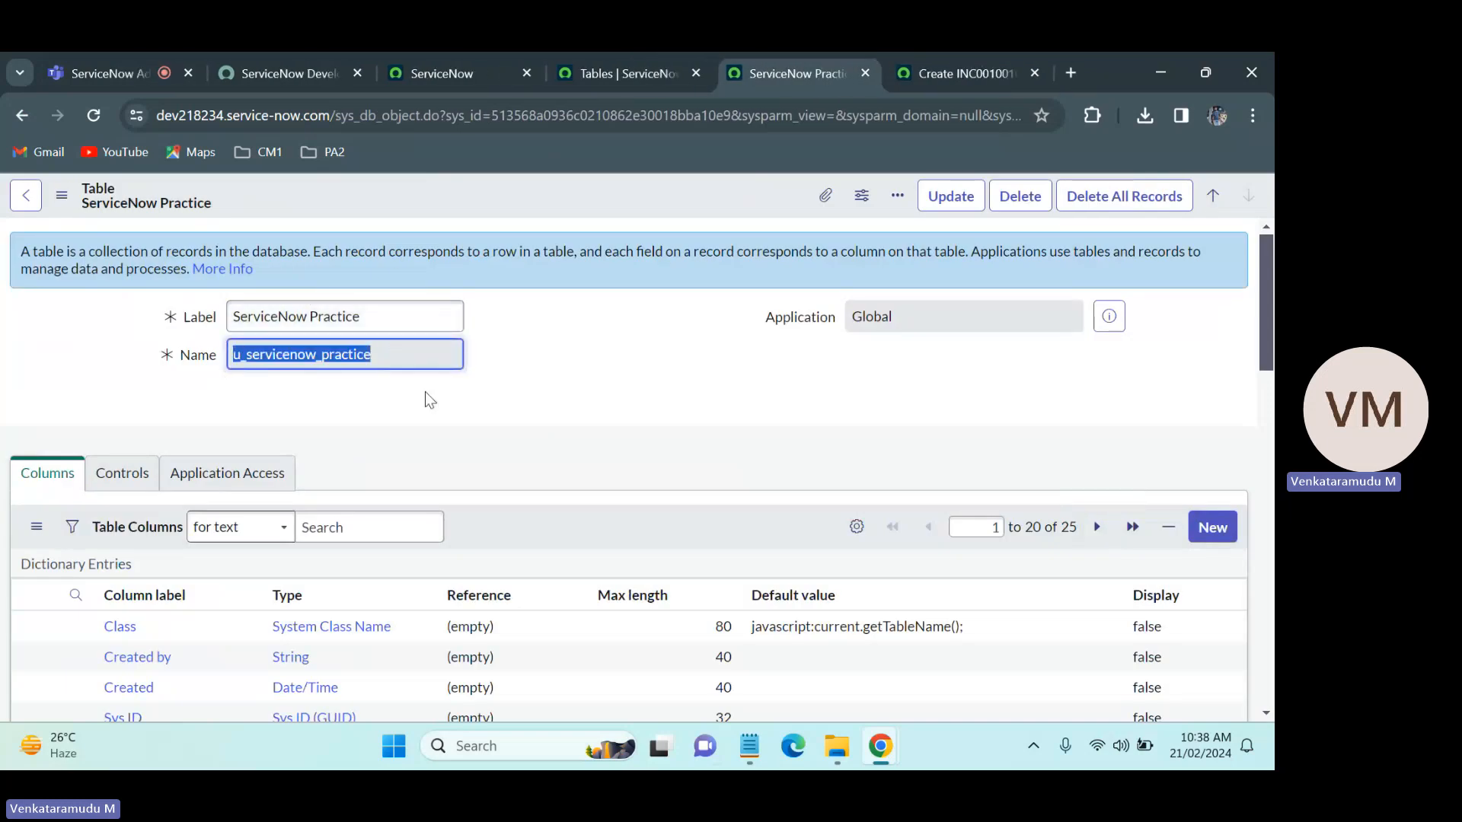
left_click_drag(1273, 299, 1268, 345)
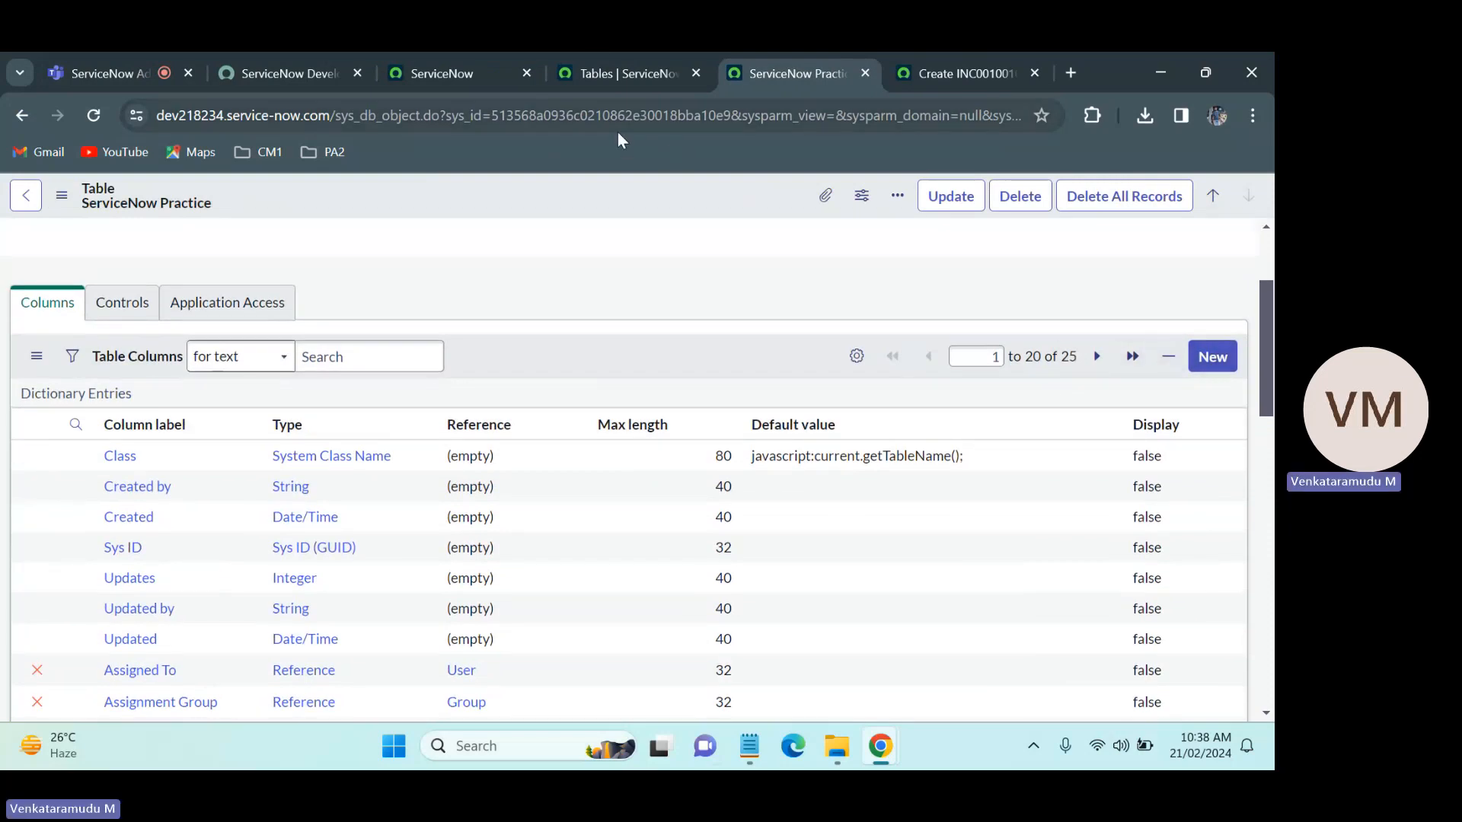
Step: Open a blank ServiceNow Practice record from the application navigator with u_servicenow_practice.DO and check its Number field
left_click(587, 55)
left_click(429, 54)
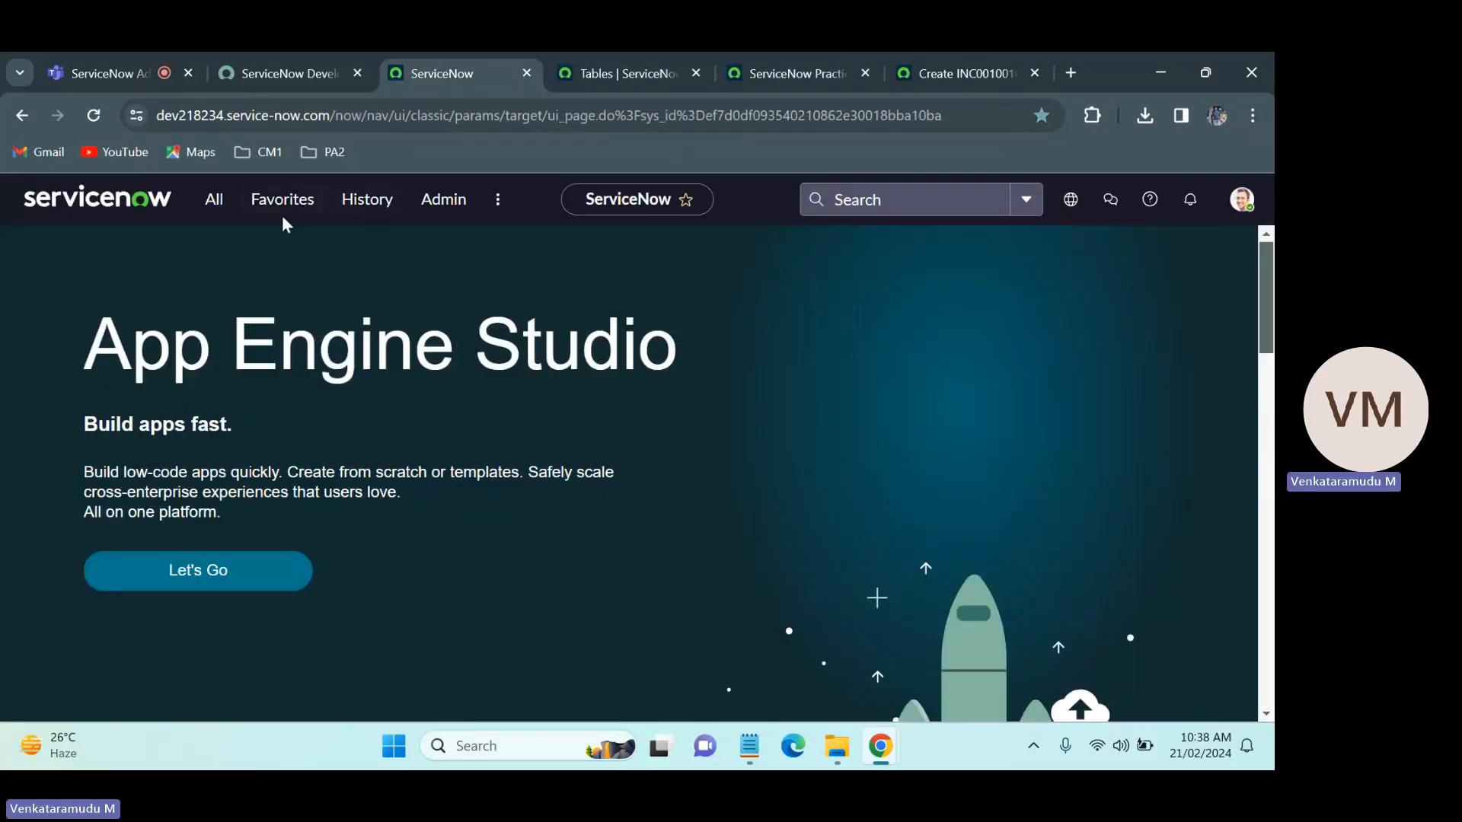
left_click(214, 201)
type("u_servicenow_practice")
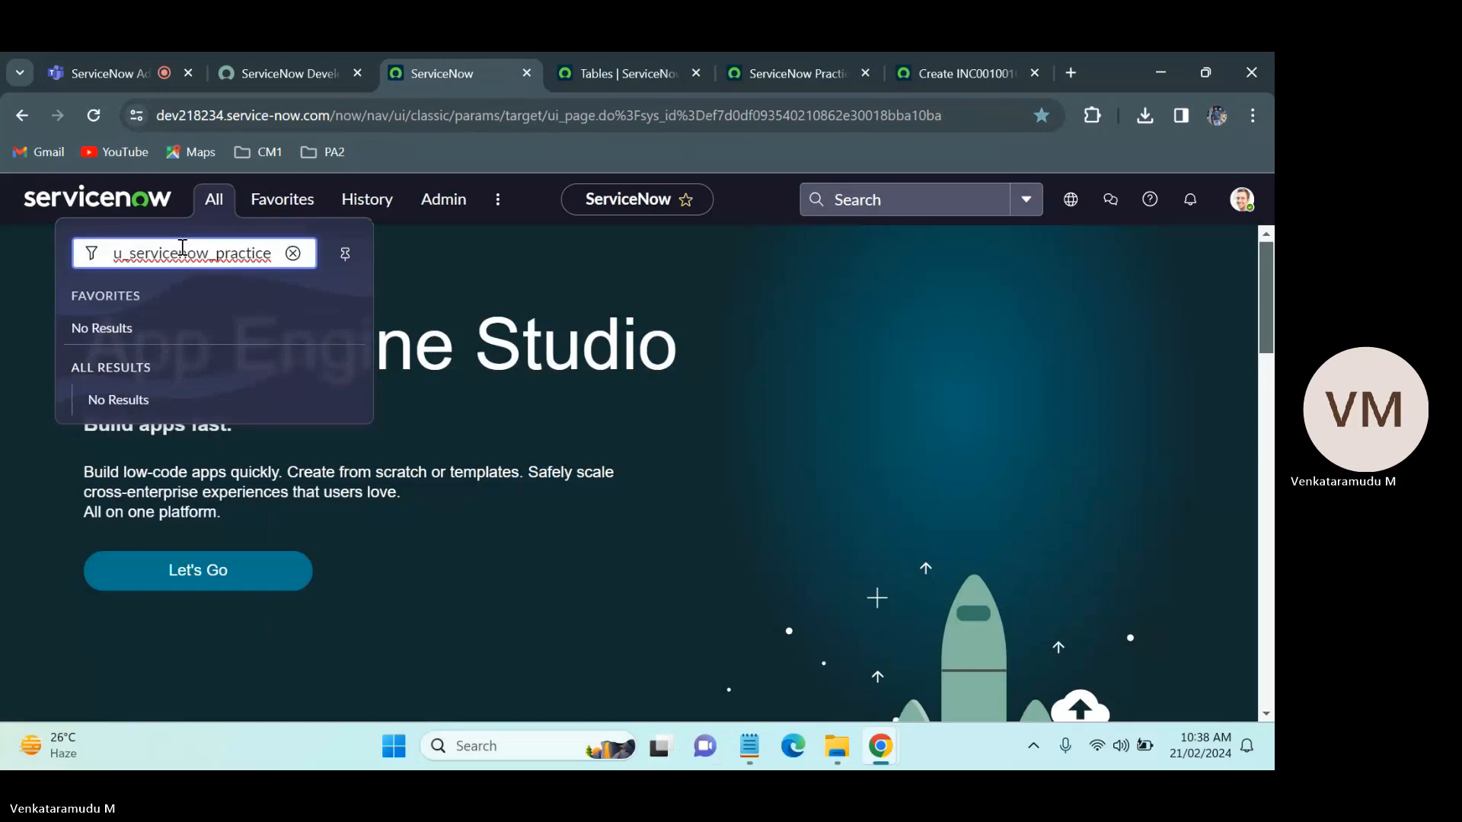
type(".DO")
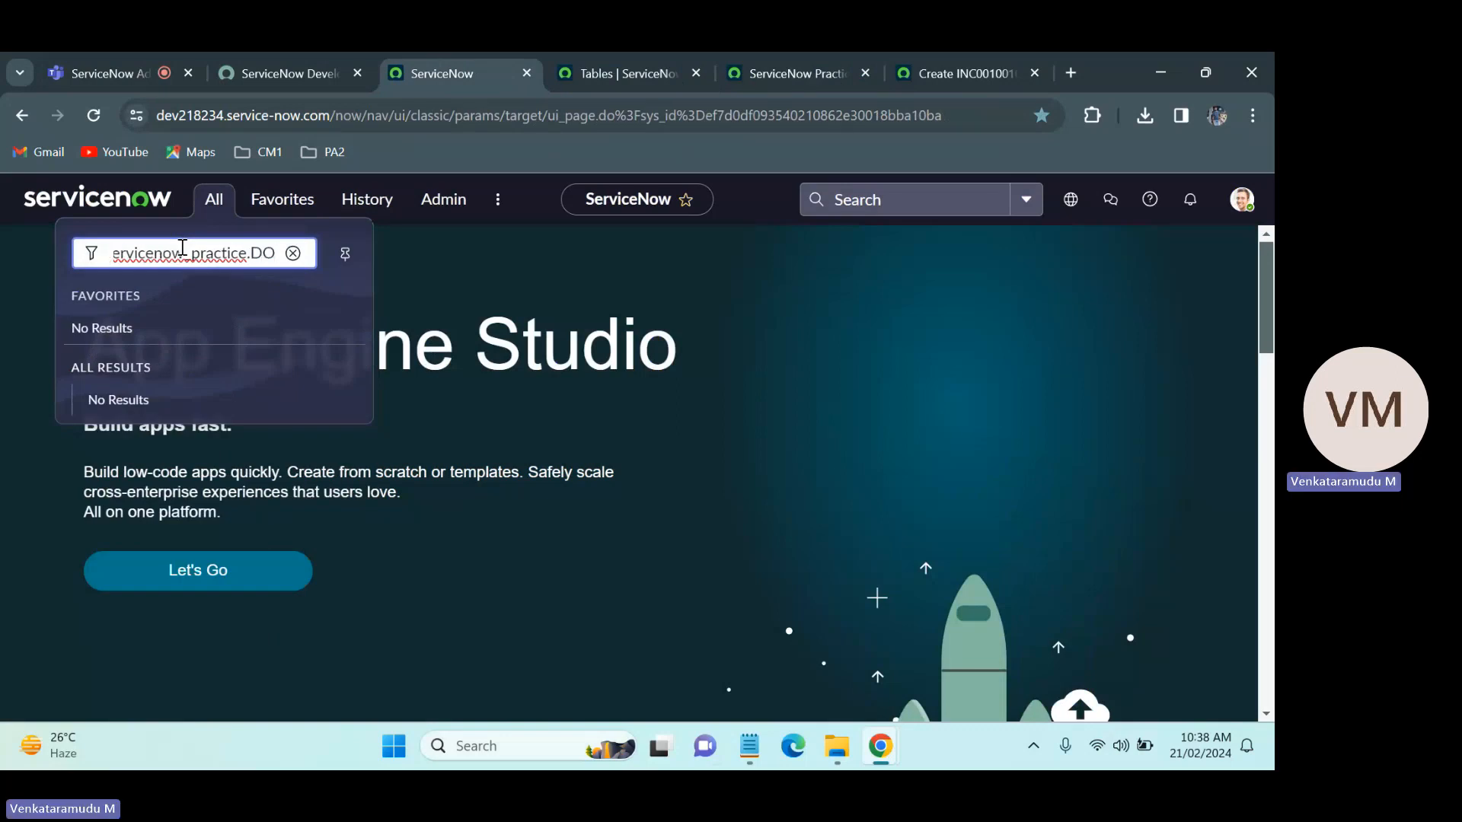
key("Return")
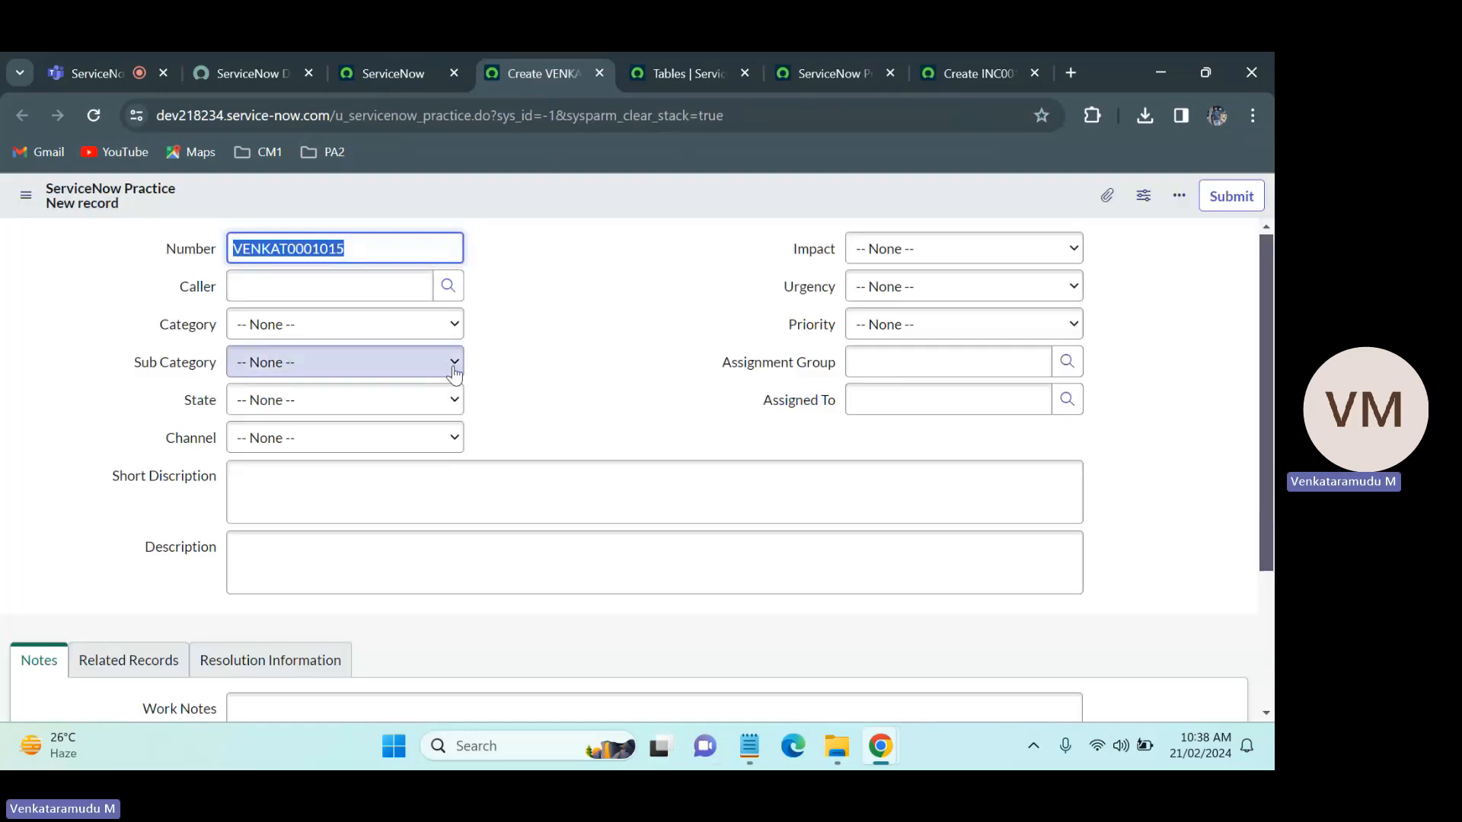
left_click_drag(358, 249, 219, 251)
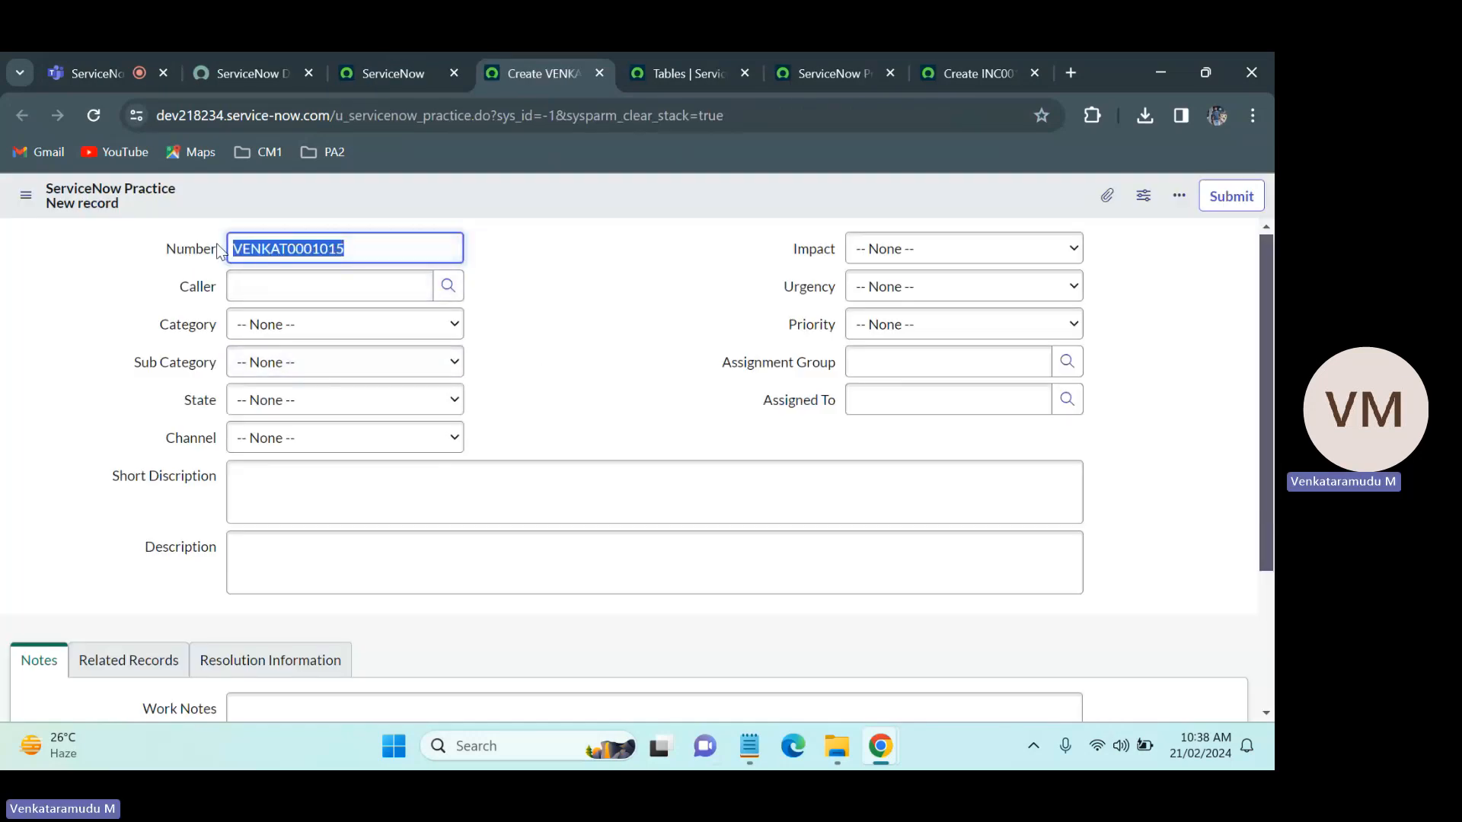
left_click(344, 195)
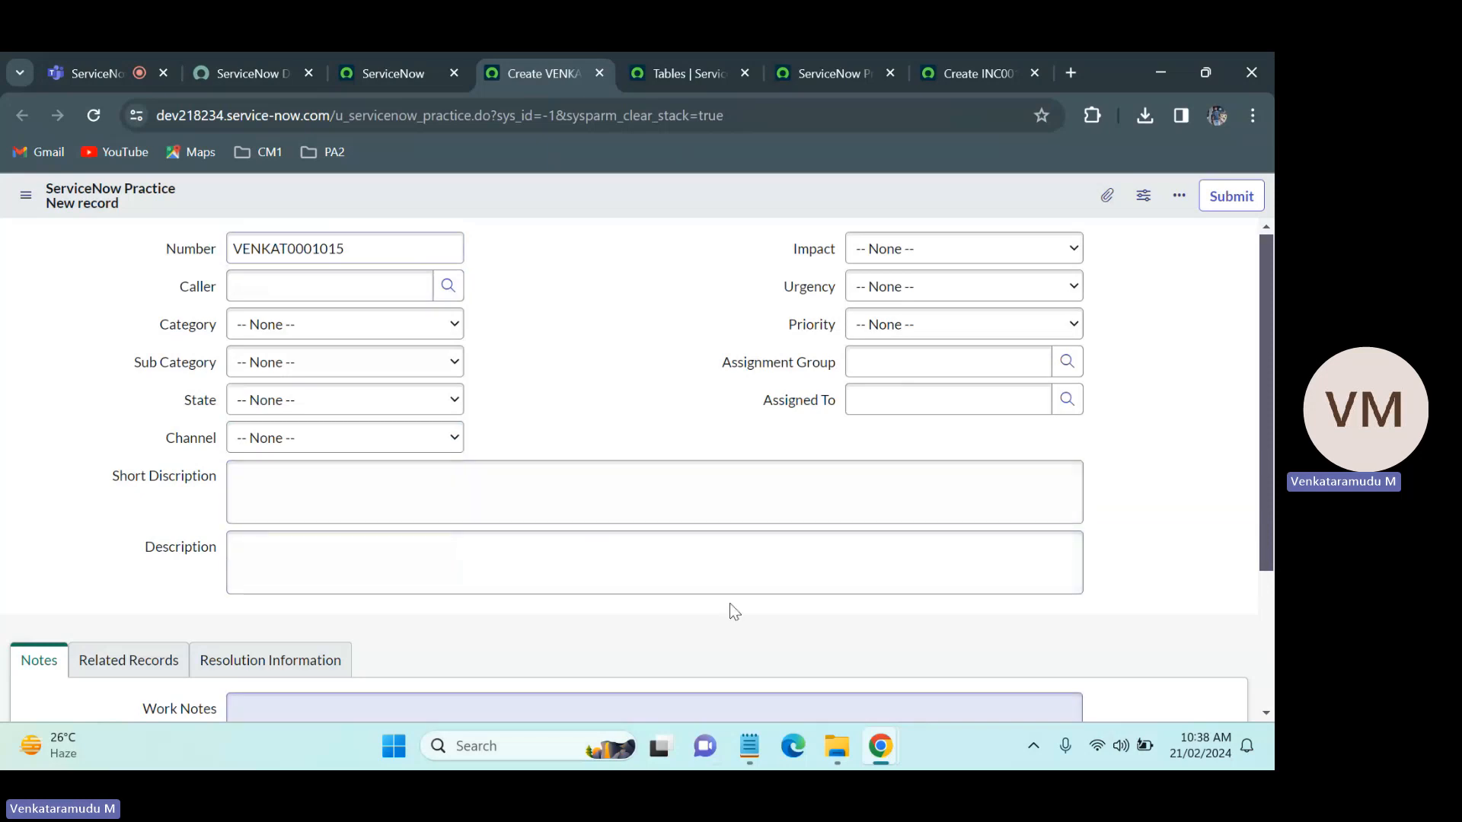
Step: Enter sdfghj in the Work Notes of the new ServiceNow Practice record and save it
left_click_drag(1266, 415, 1267, 525)
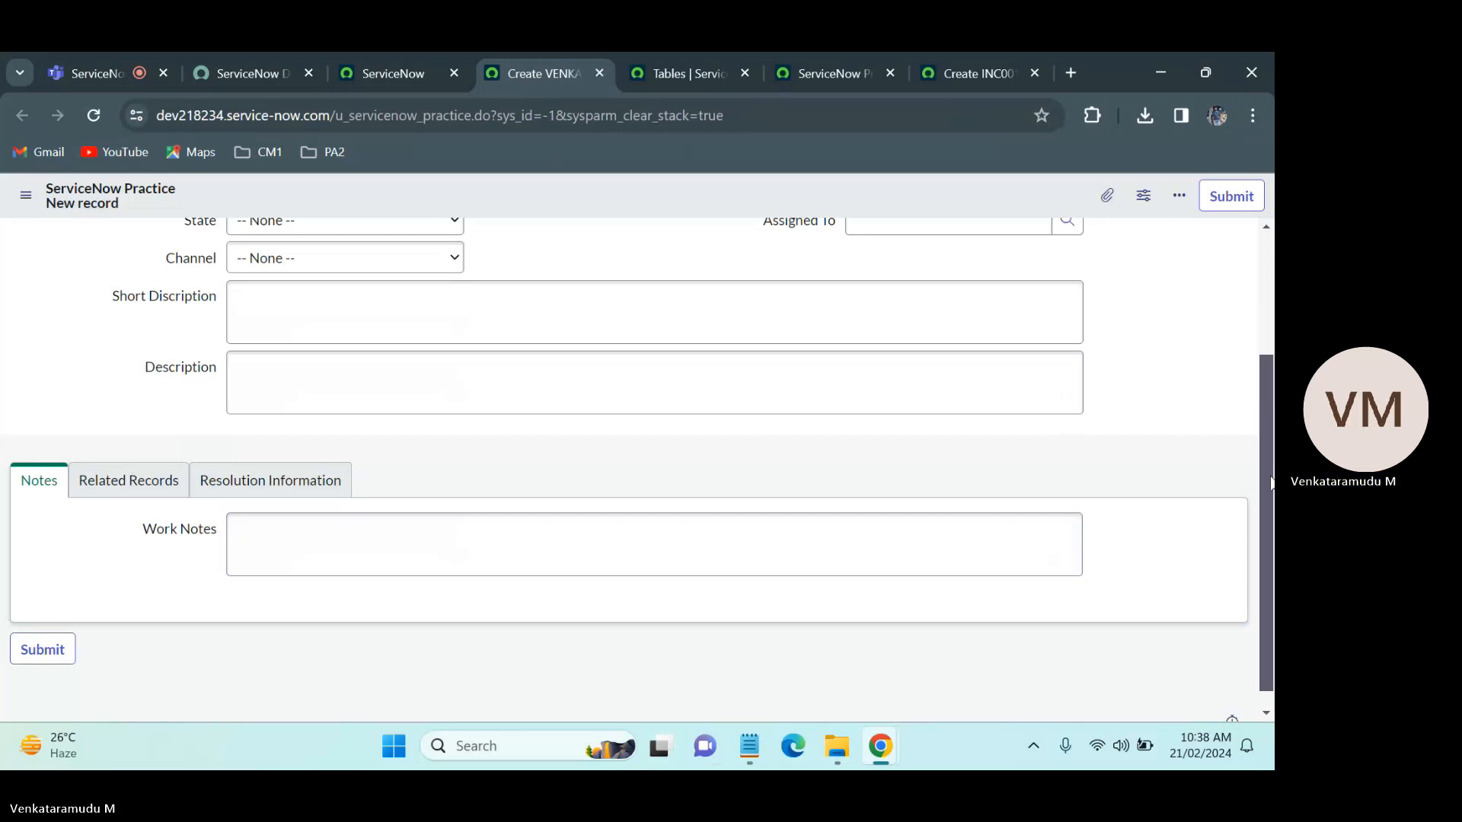
mouse_move(1271, 483)
left_mouse_down()
mouse_move(1273, 288)
mouse_move(1269, 509)
left_mouse_up()
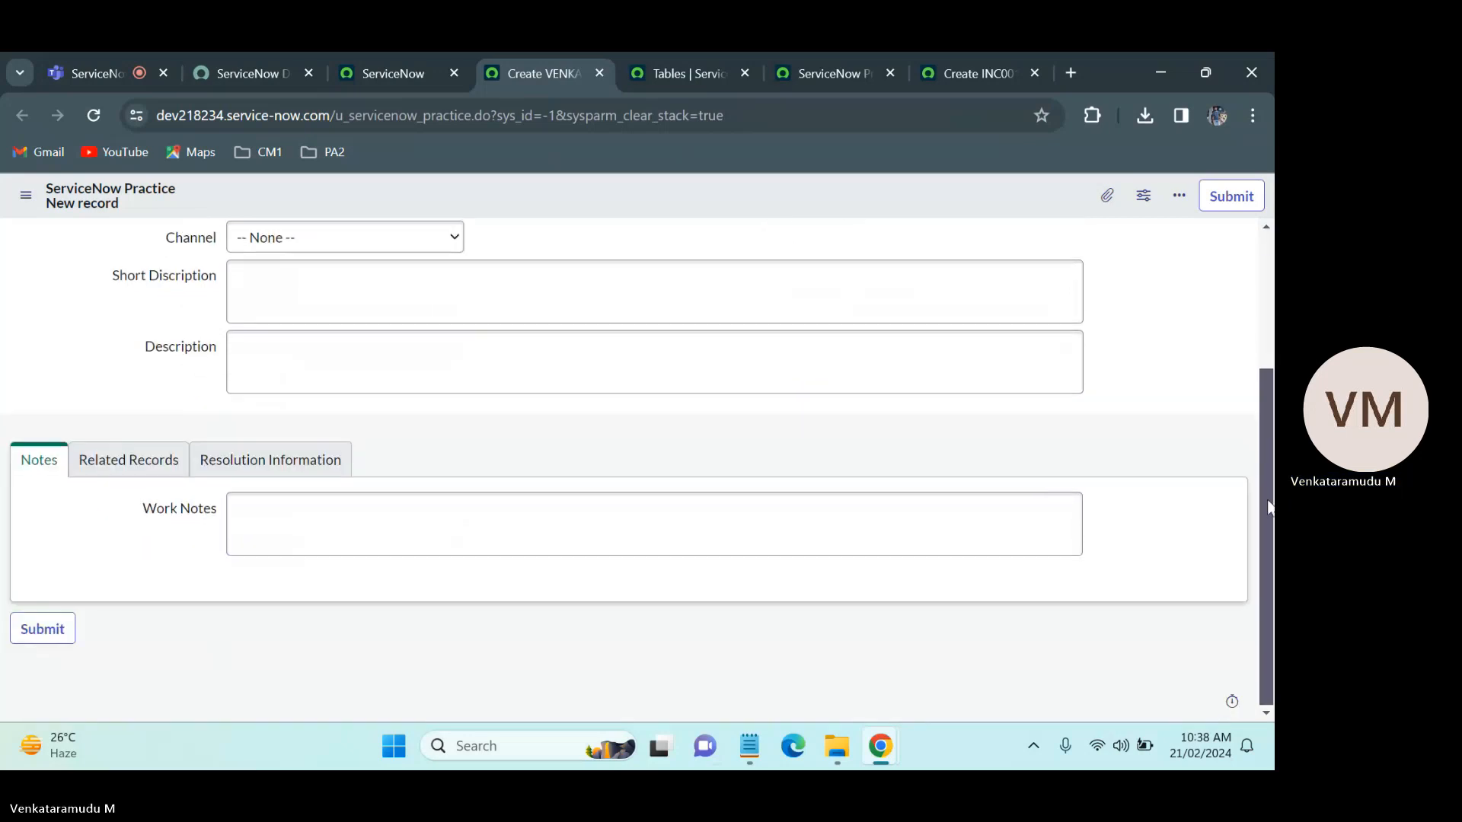
left_click(693, 533)
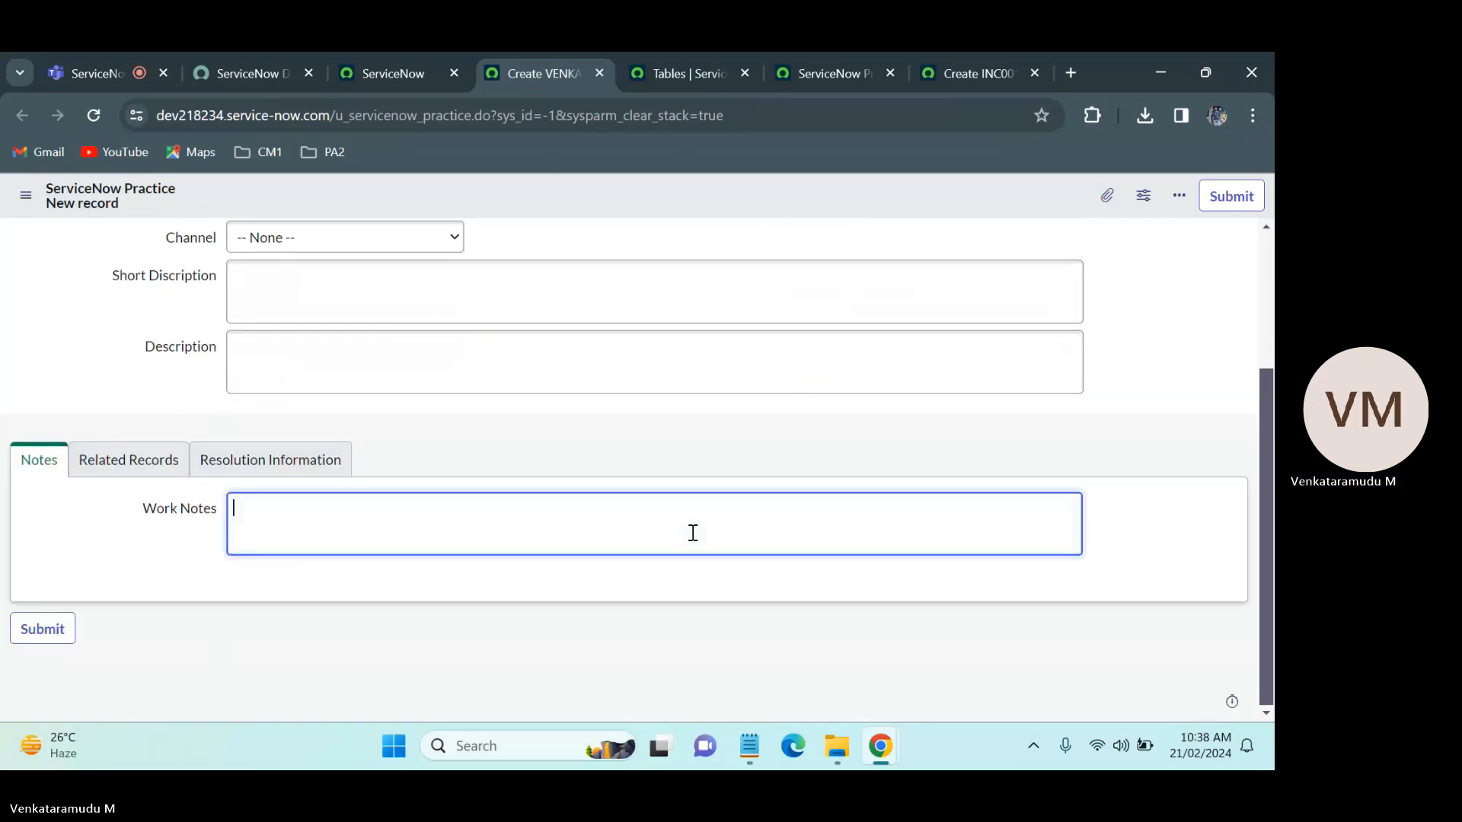
right_click(711, 201)
left_click(718, 213)
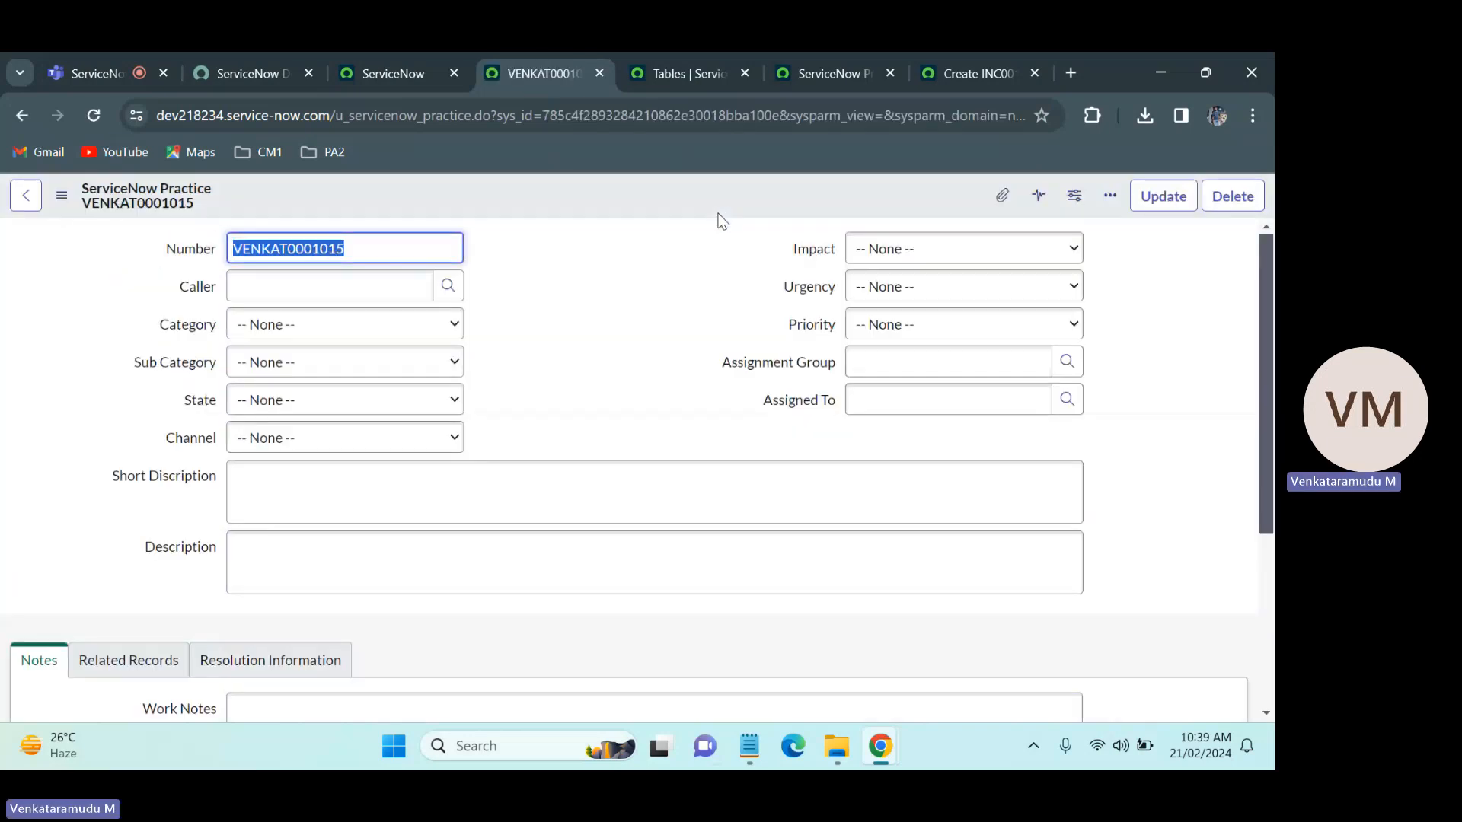
Step: Check the Work Notes and activity stream in the Notes section of the newly saved record
left_click(656, 388)
left_click_drag(1272, 382, 1272, 631)
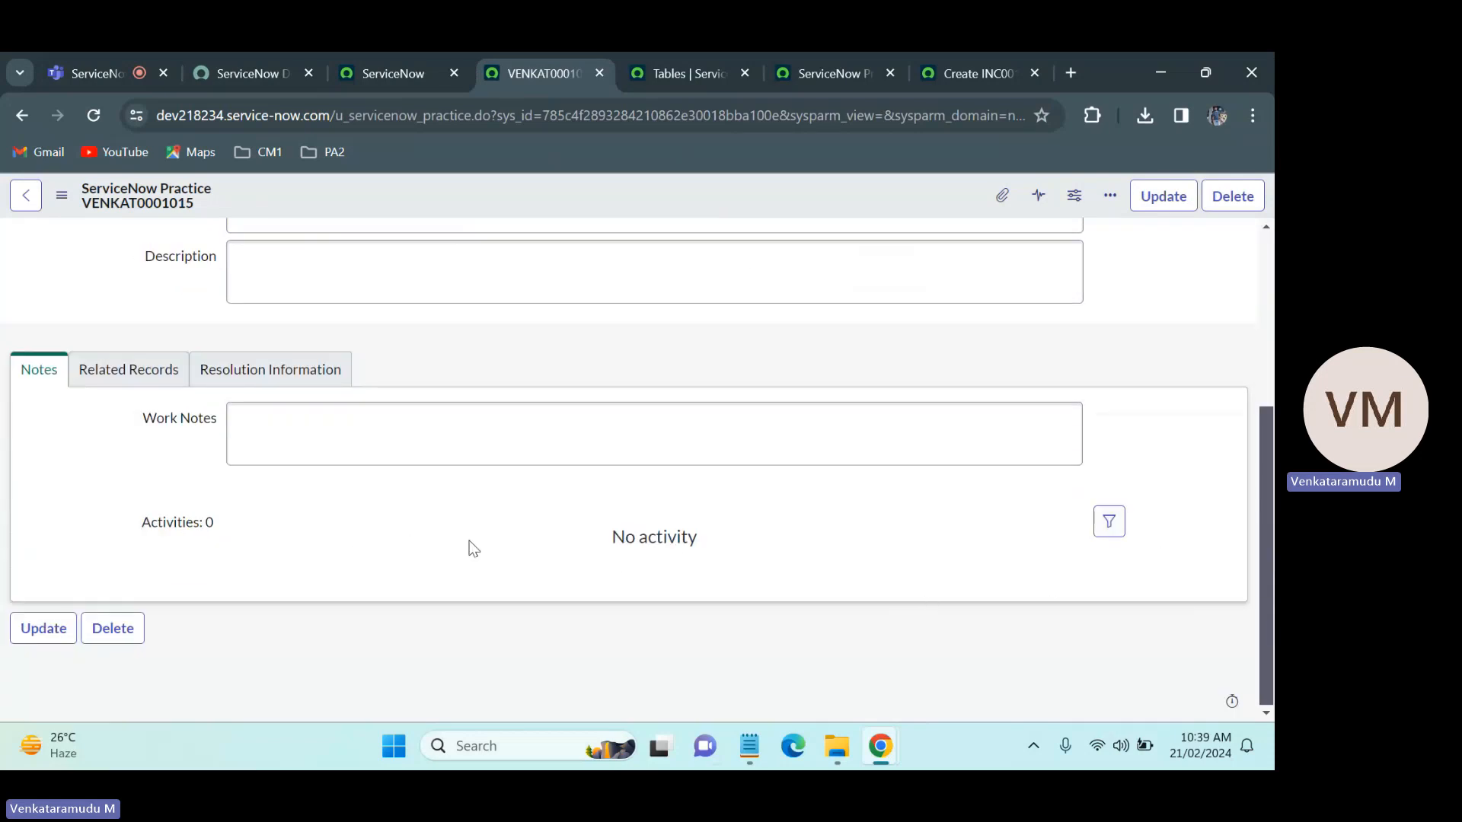
left_click(507, 434)
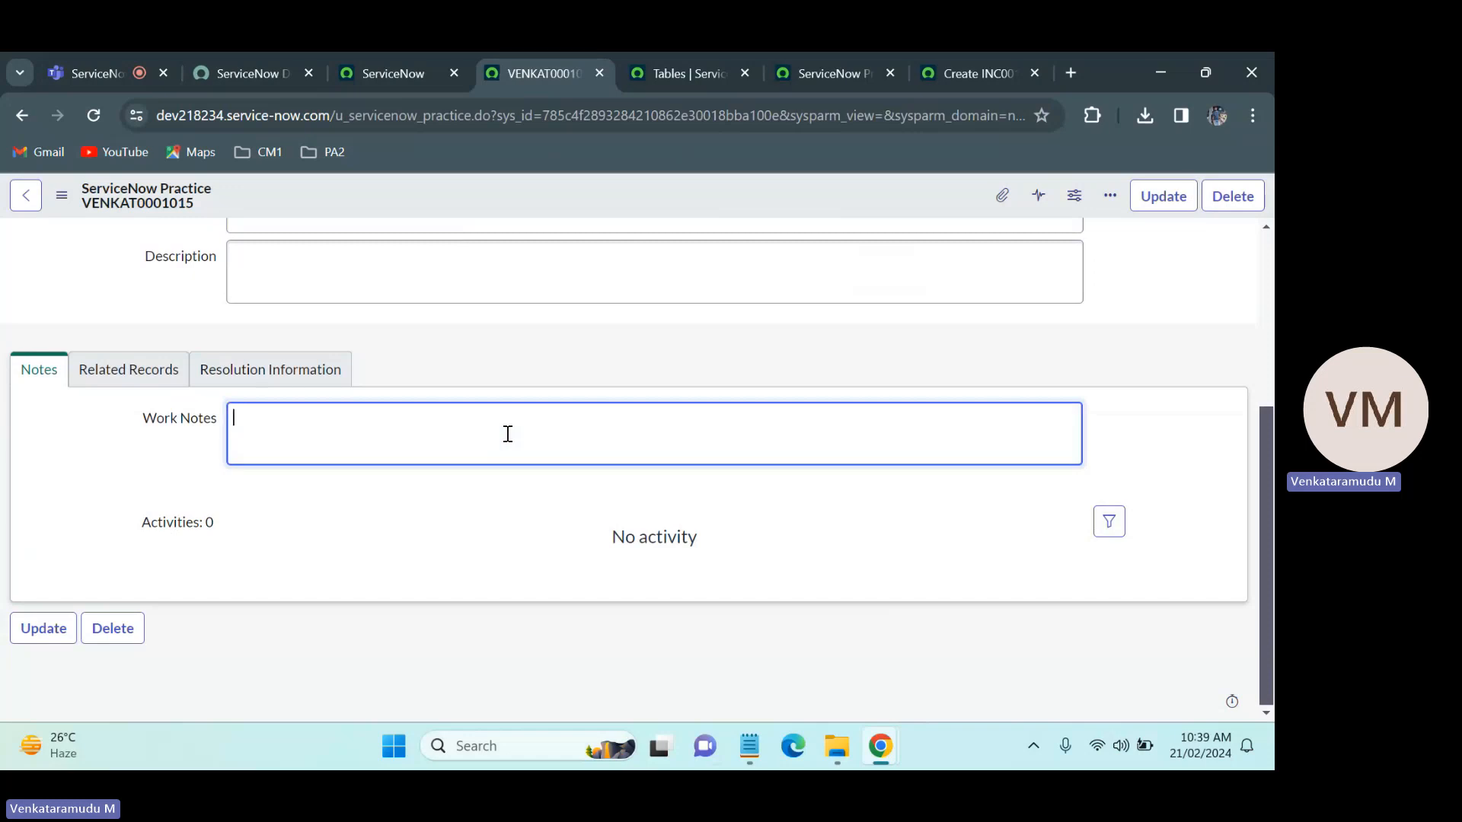
left_click(789, 333)
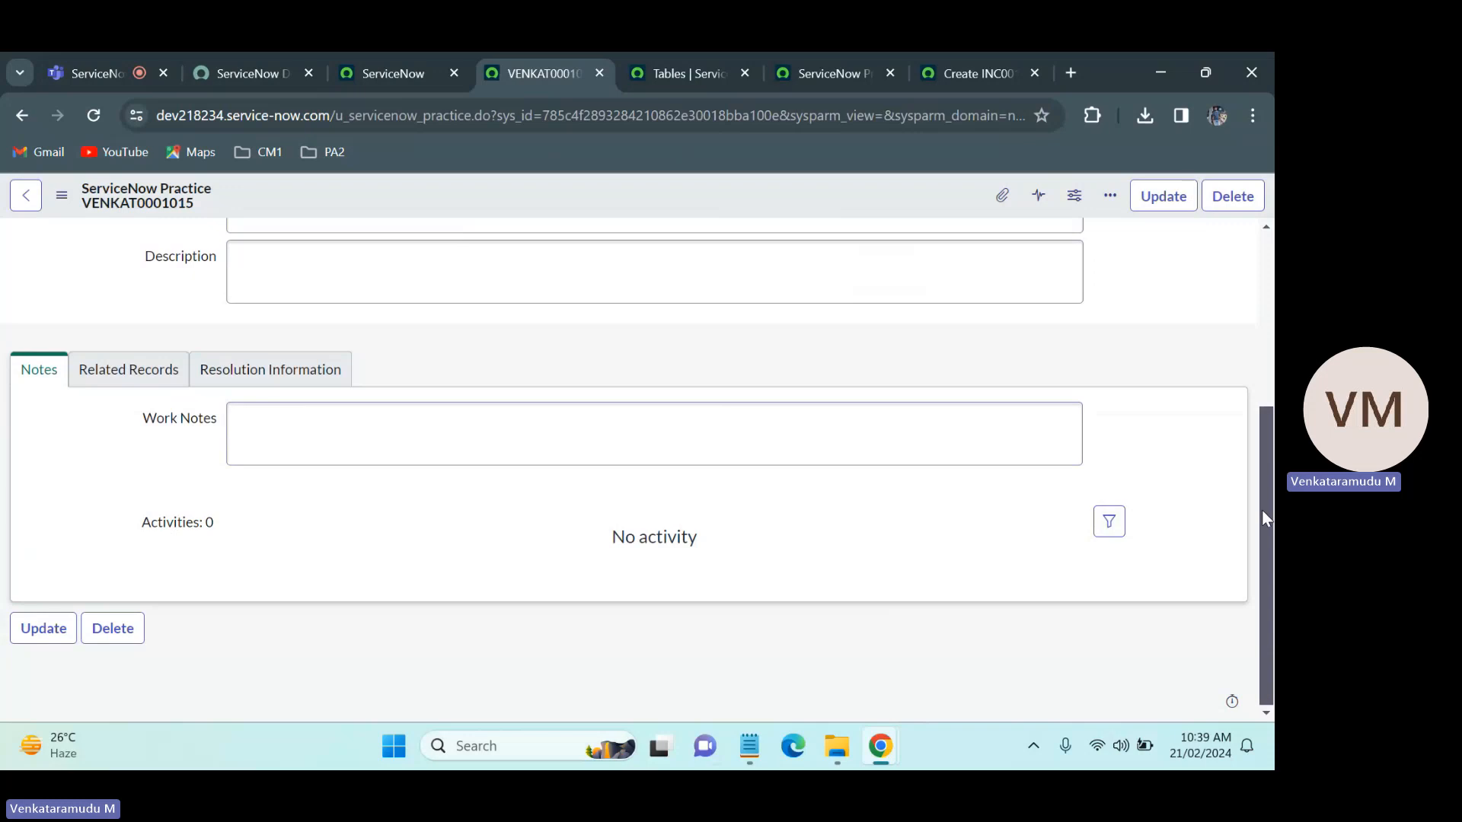
left_click_drag(1264, 509, 1260, 331)
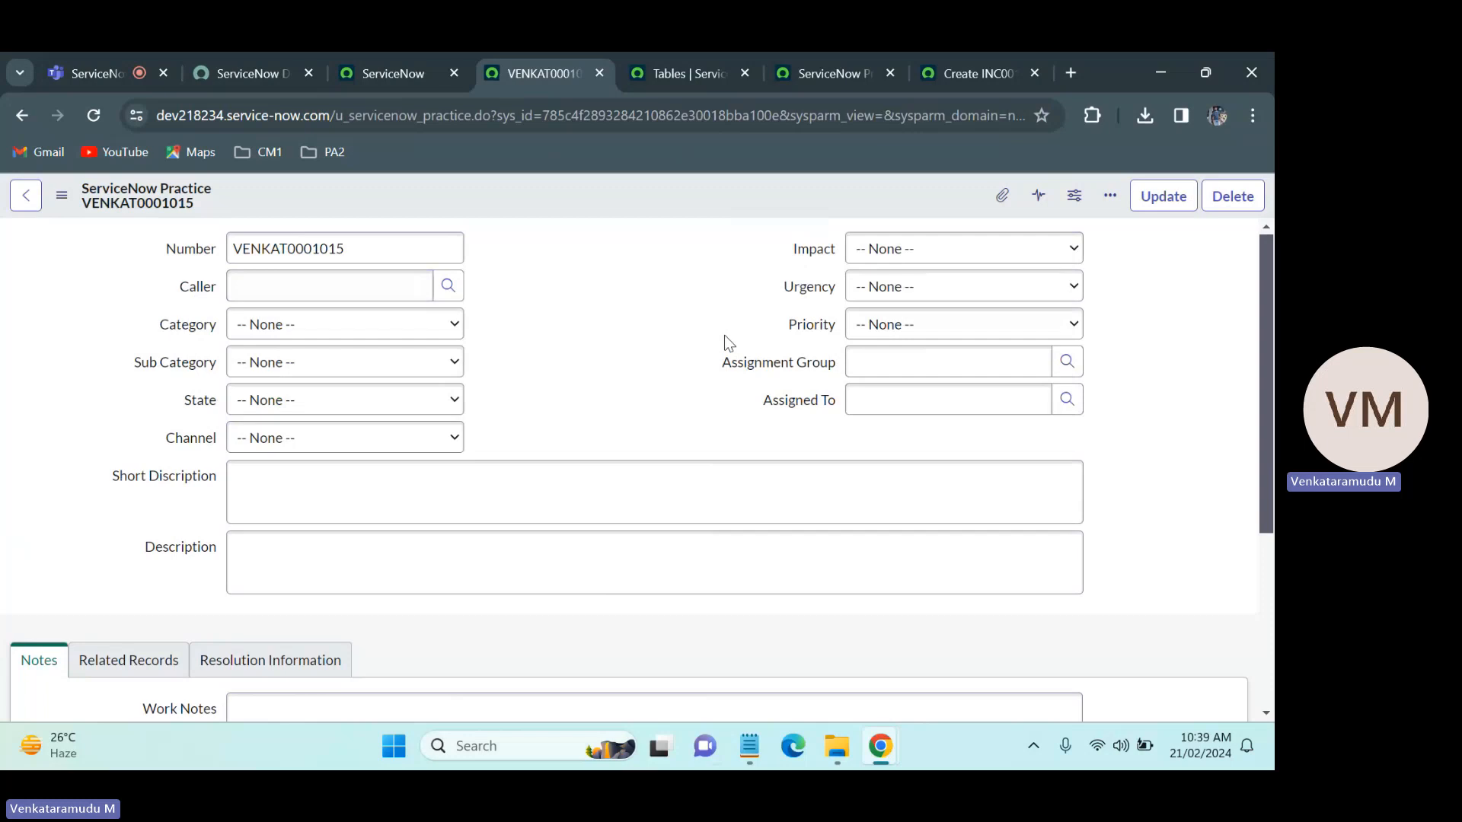
left_click(474, 580)
Step: Open the dictionary entry of the Category field from the ServiceNow Practice record and check its column label
right_click(189, 332)
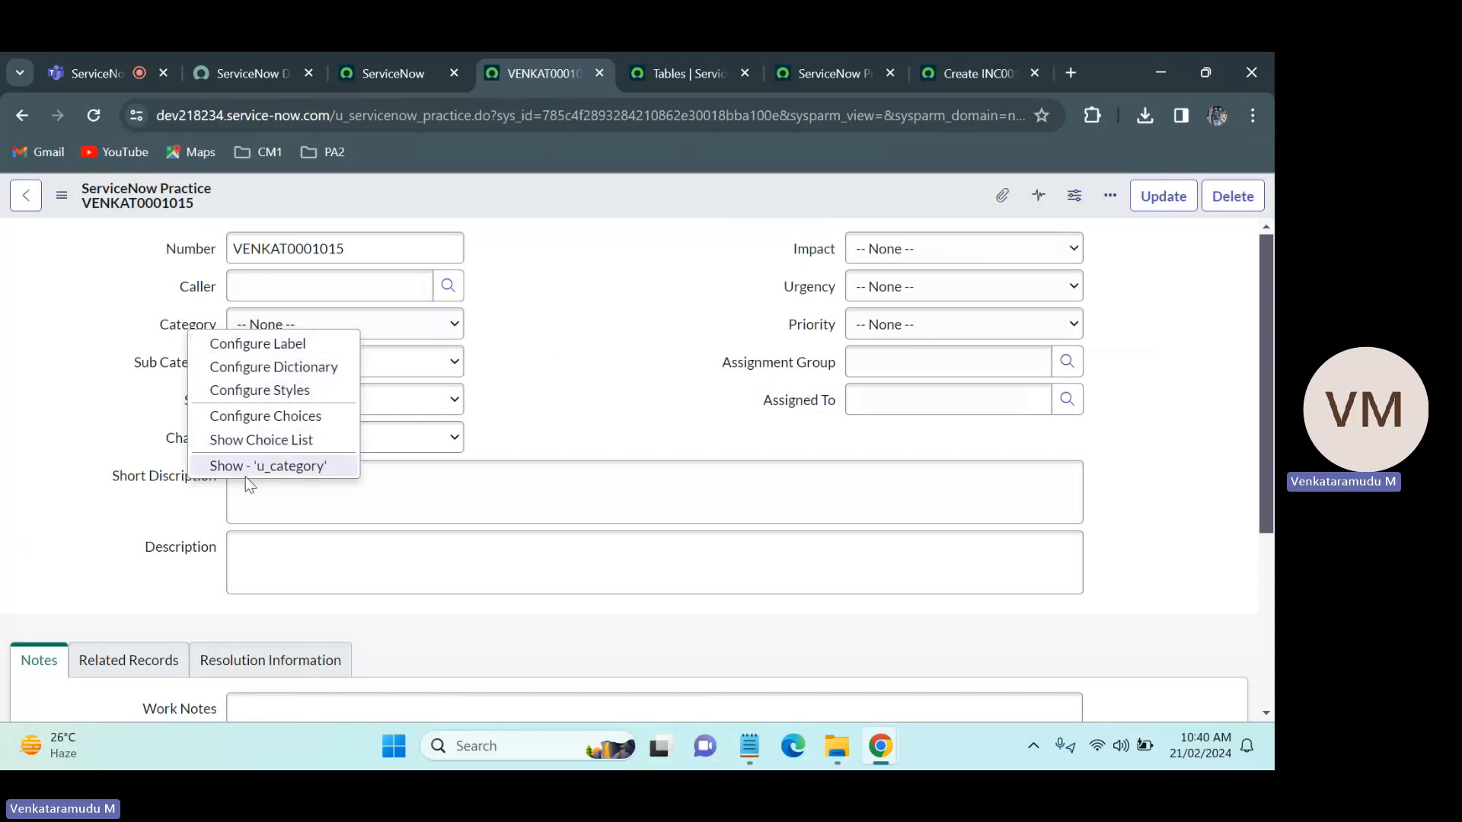
left_click(305, 368)
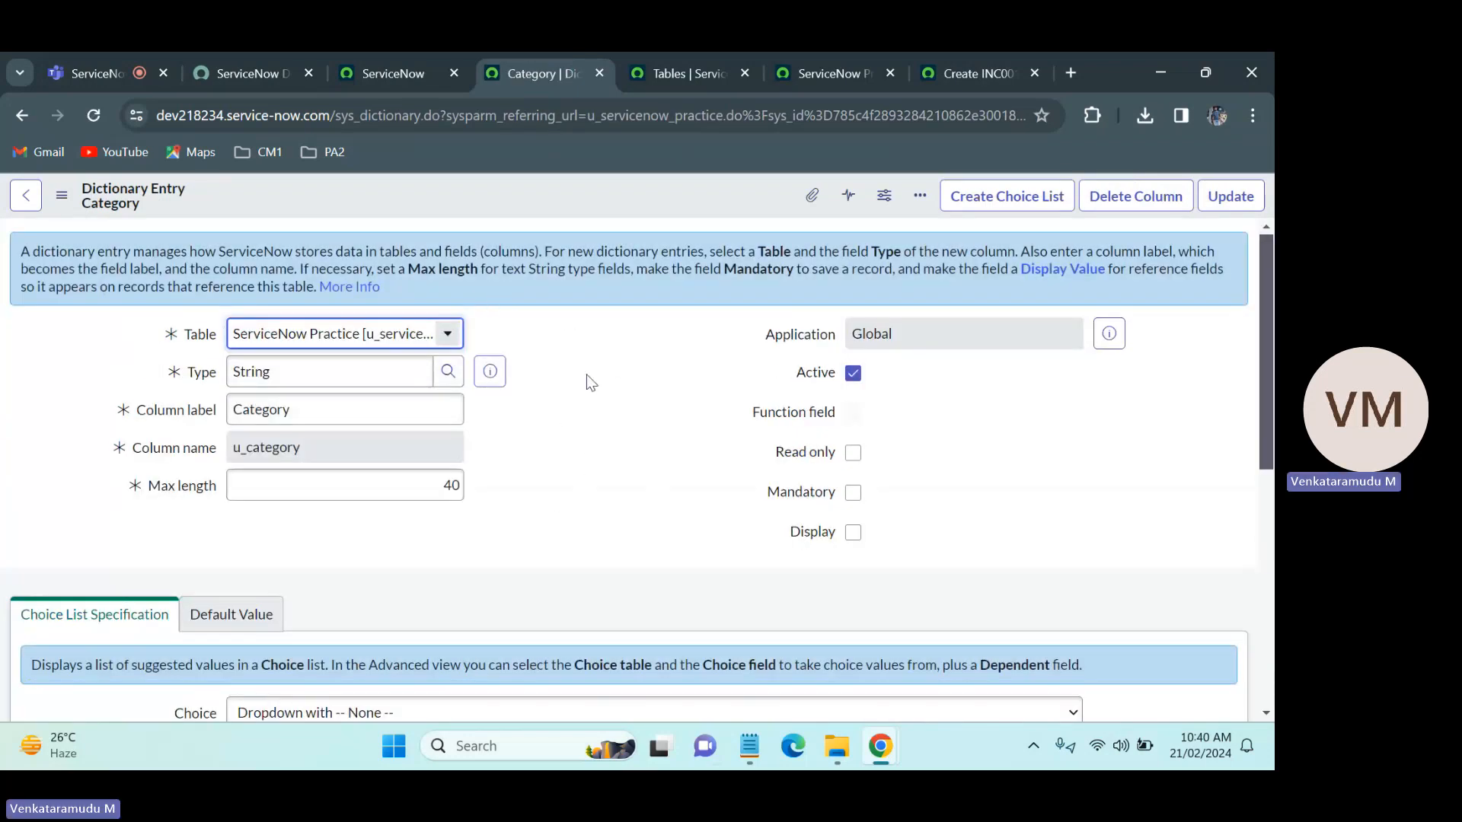
double_click(316, 411)
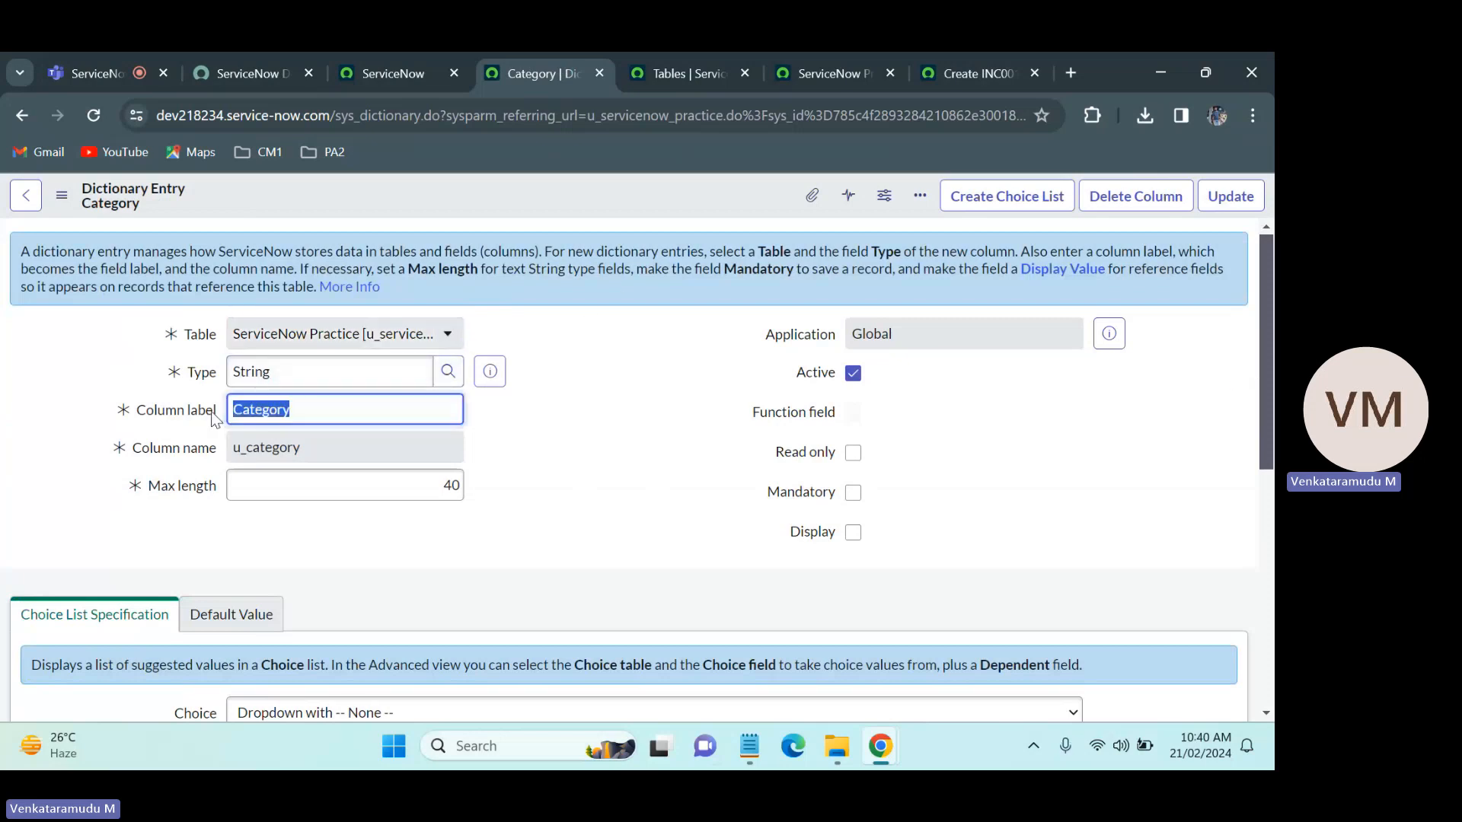
left_click(607, 421)
double_click(295, 413)
left_click(629, 438)
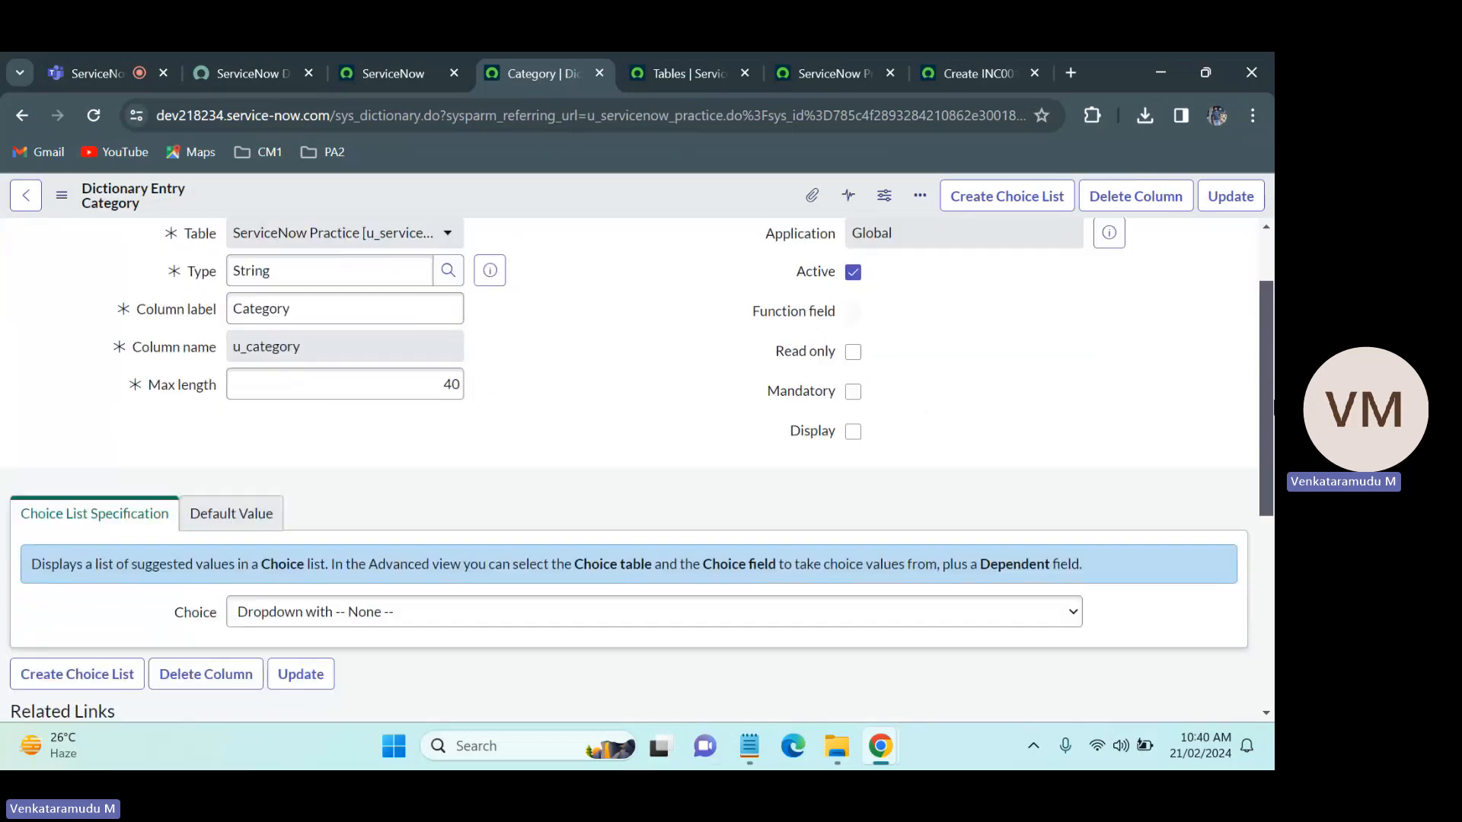
Step: Examine the Choice List Specification and Default Value sections of the Category dictionary entry
scroll(889, 354, "down", 1)
scroll(924, 478, "down", 1)
left_click_drag(1272, 459, 1273, 531)
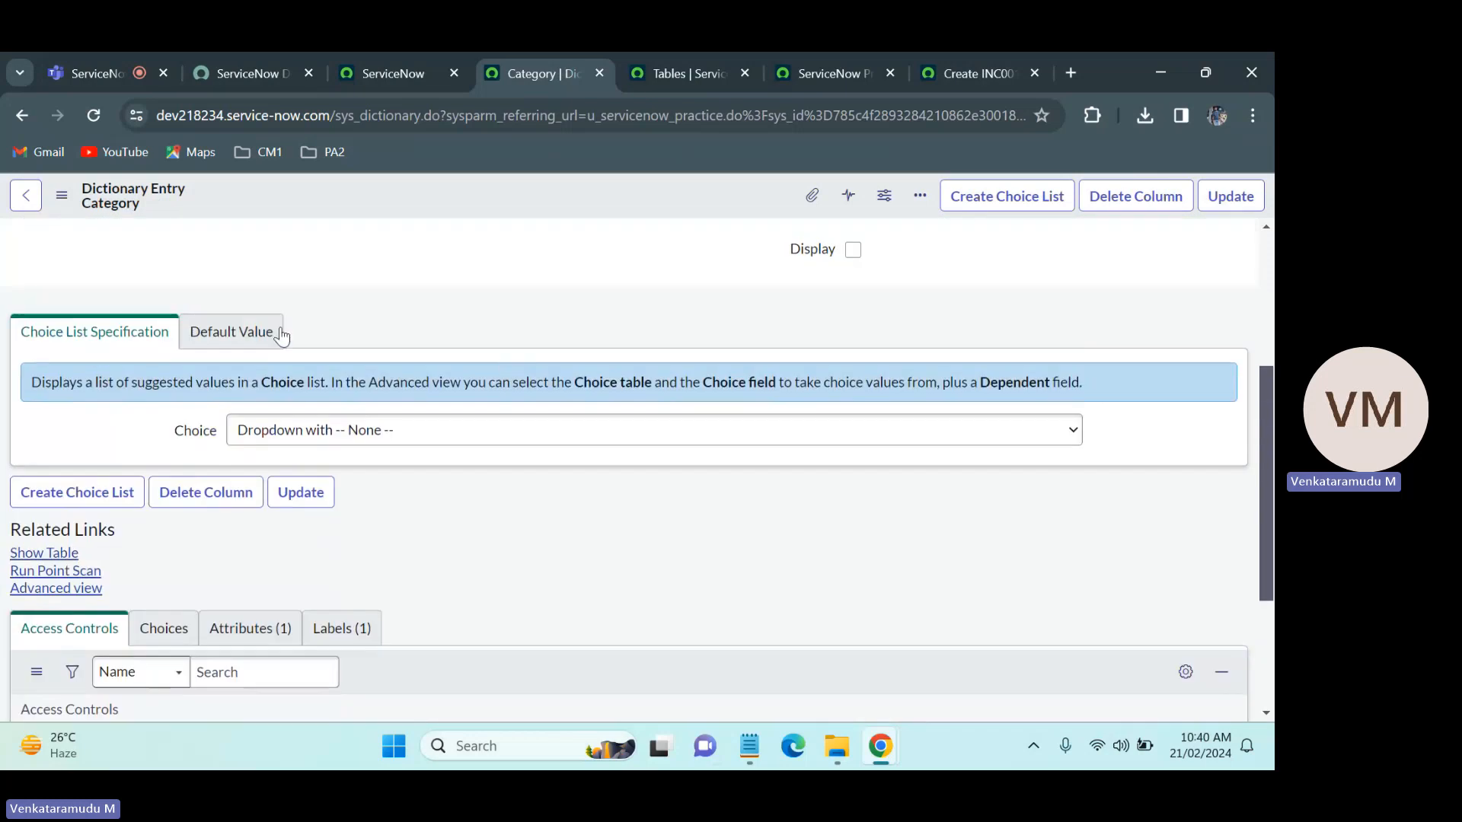
left_click(201, 337)
left_click(147, 335)
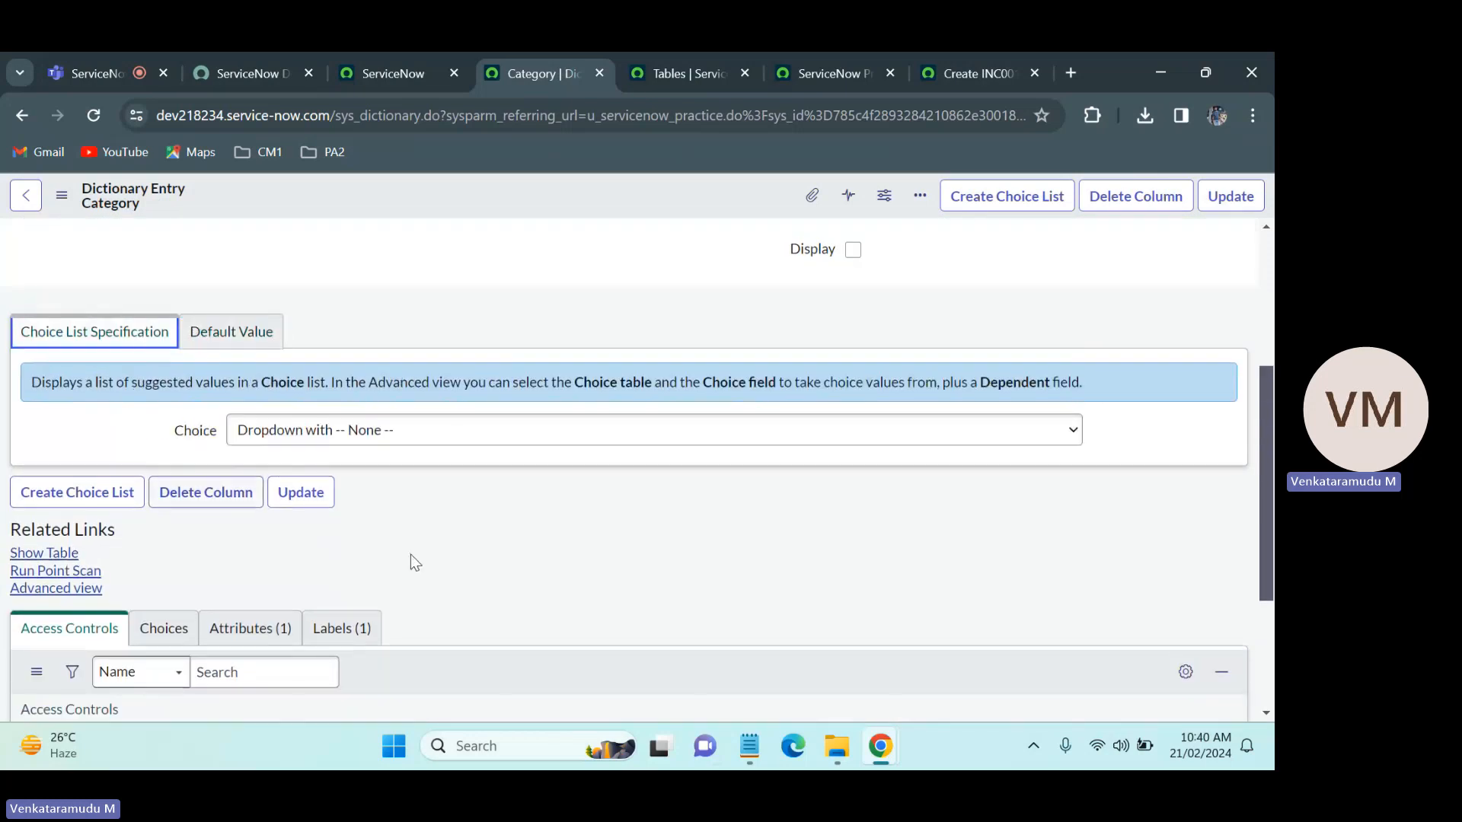
scroll(621, 366, "up", 4)
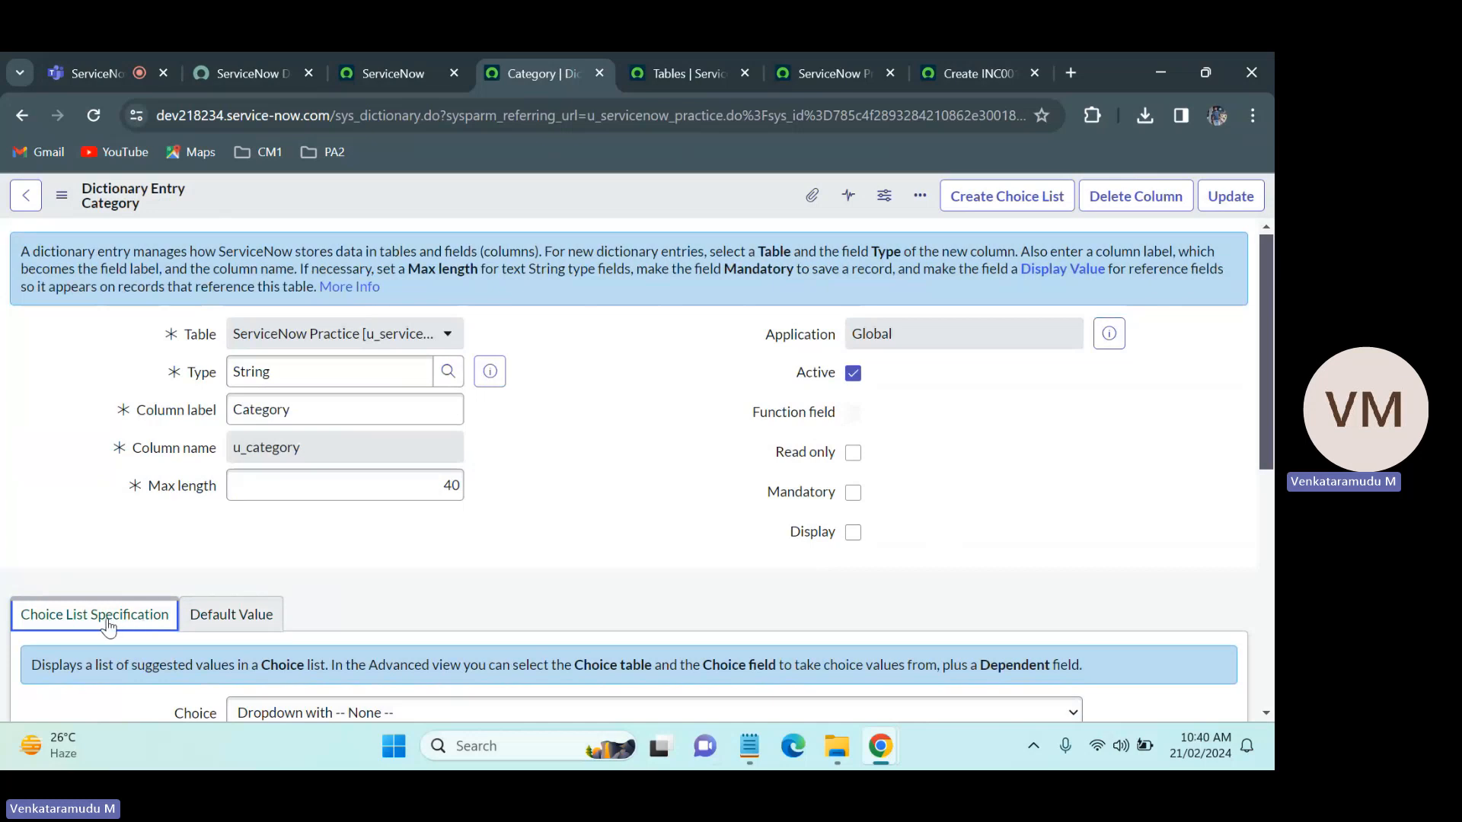
left_click(368, 586)
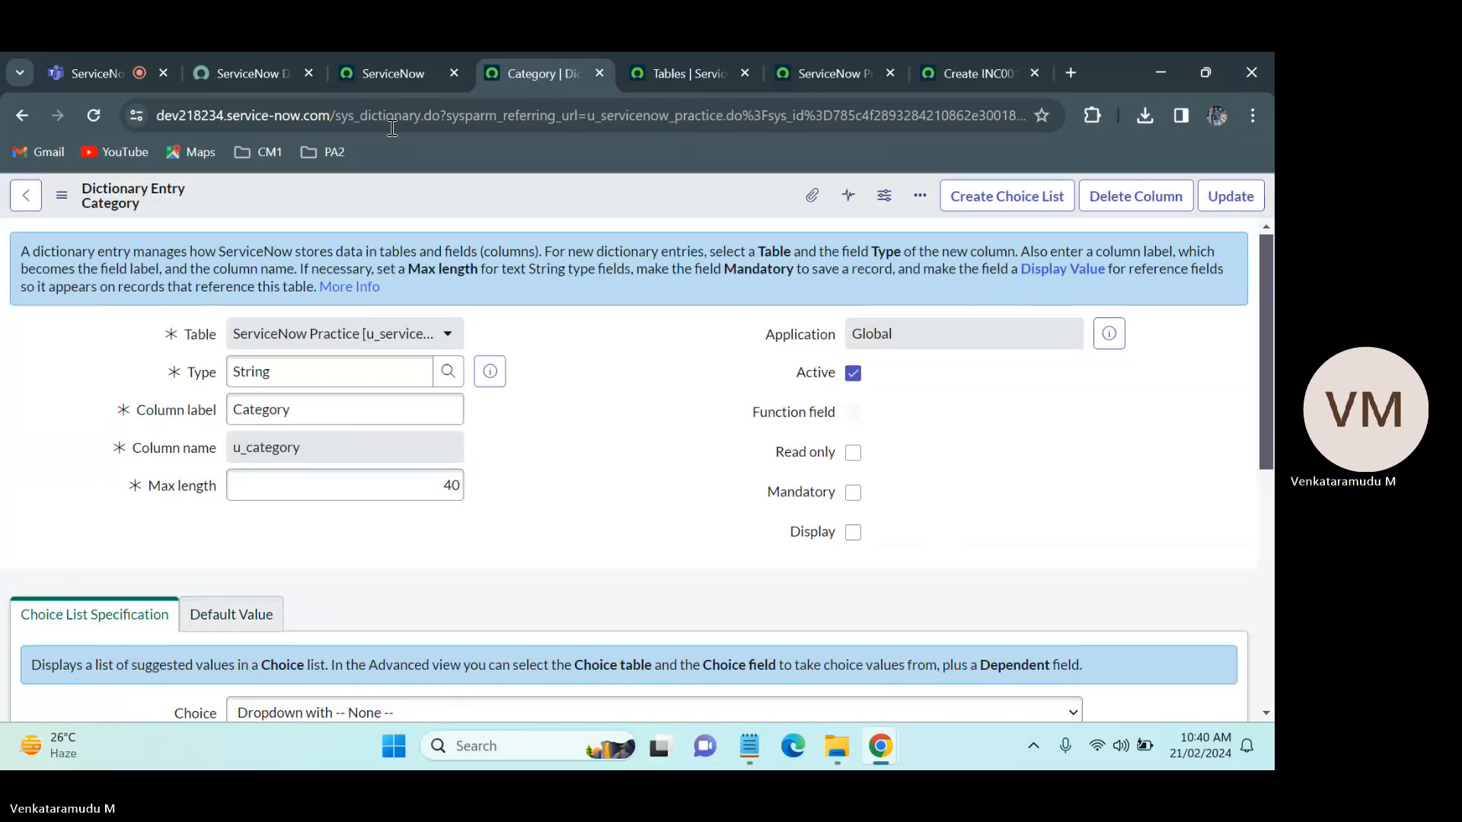
Step: Switch to the Microsoft Teams meeting page in the browser and reload it
left_click(77, 55)
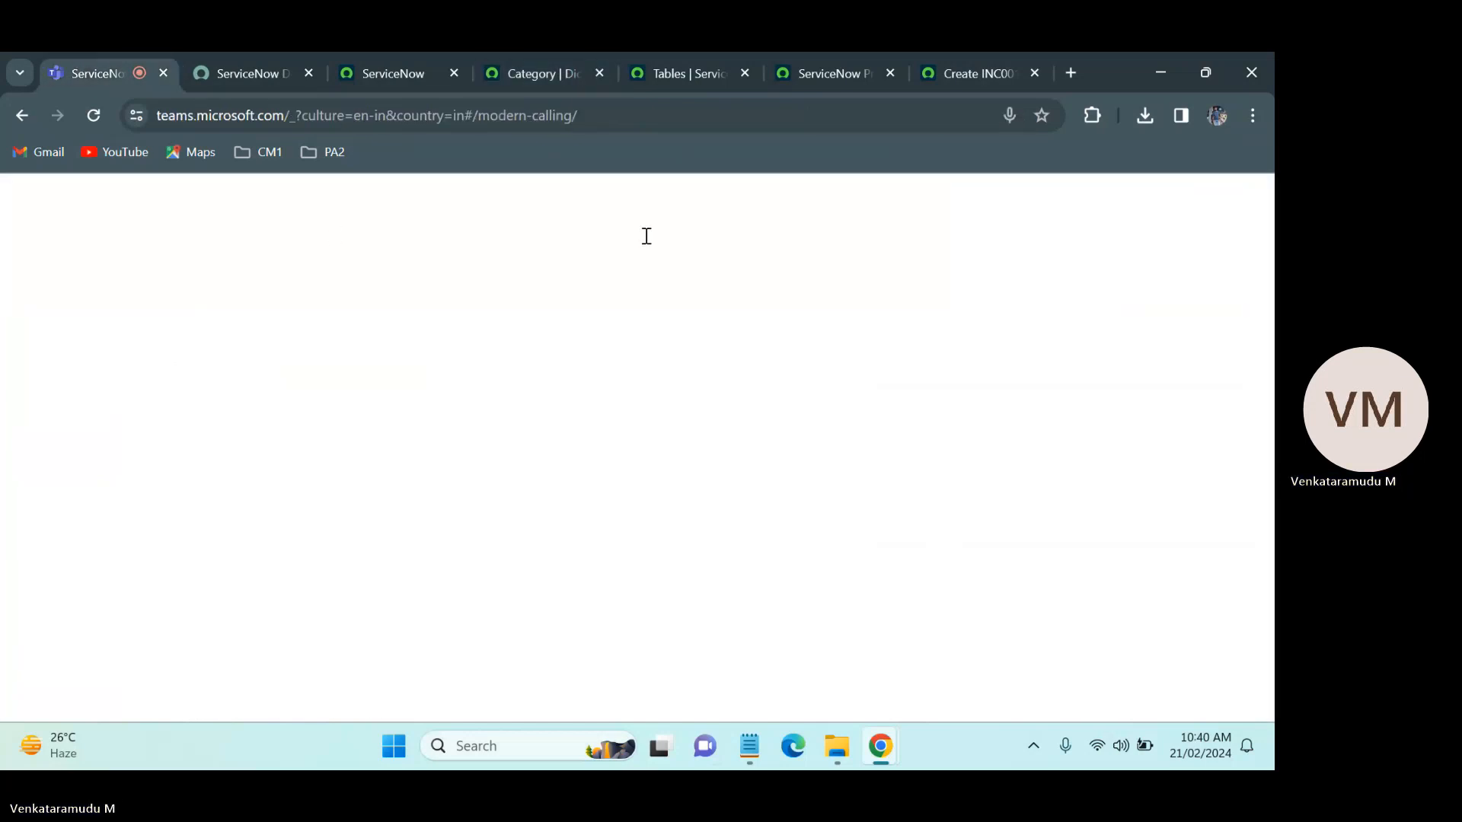
left_click(94, 115)
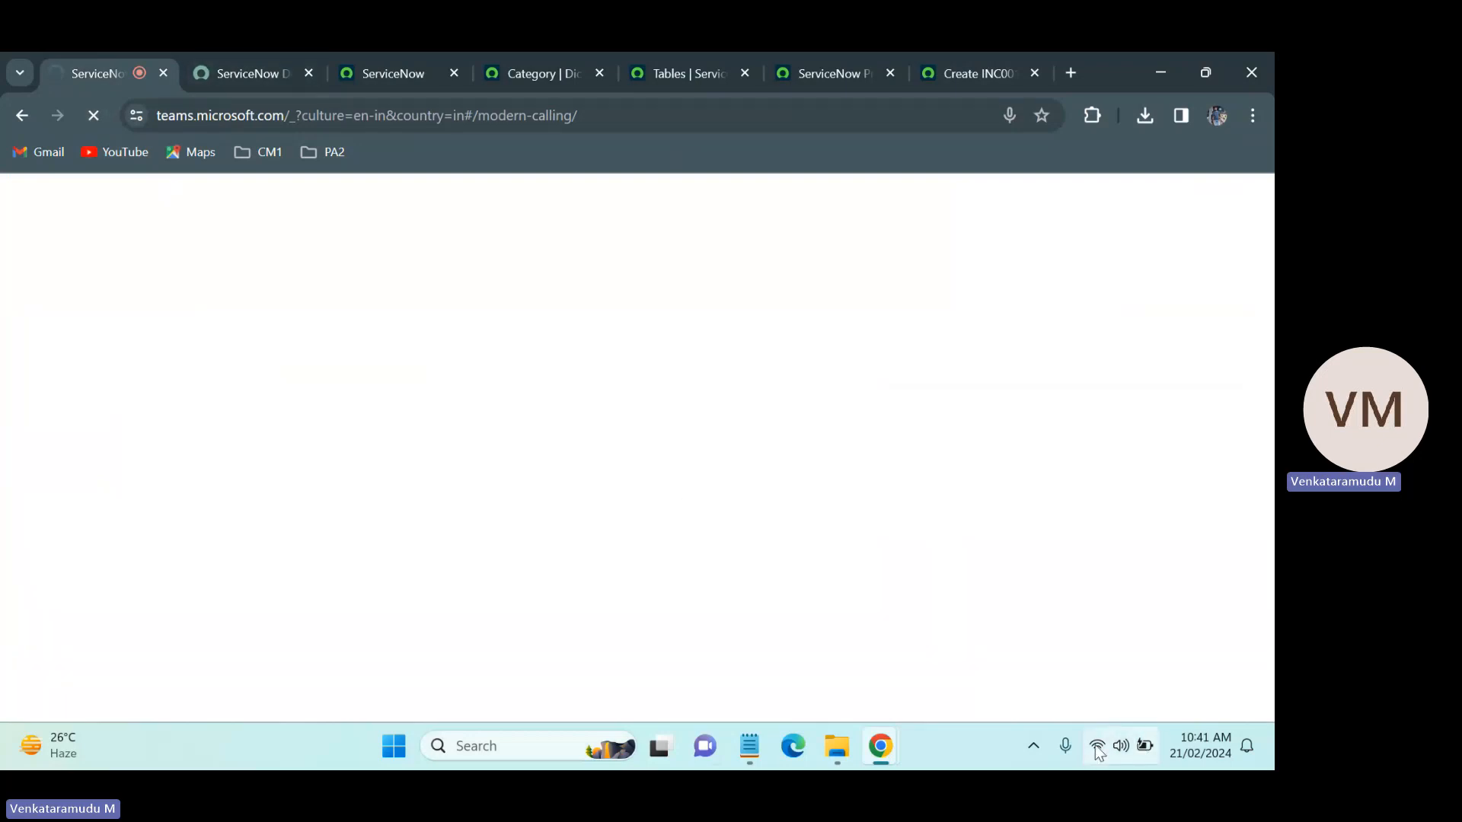
Step: Lower the display brightness to a low level
key("XF86MonBrightnessDown")
key("XF86MonBrightnessDown")
key("XF86MonBrightnessDown")
key("XF86MonBrightnessDown")
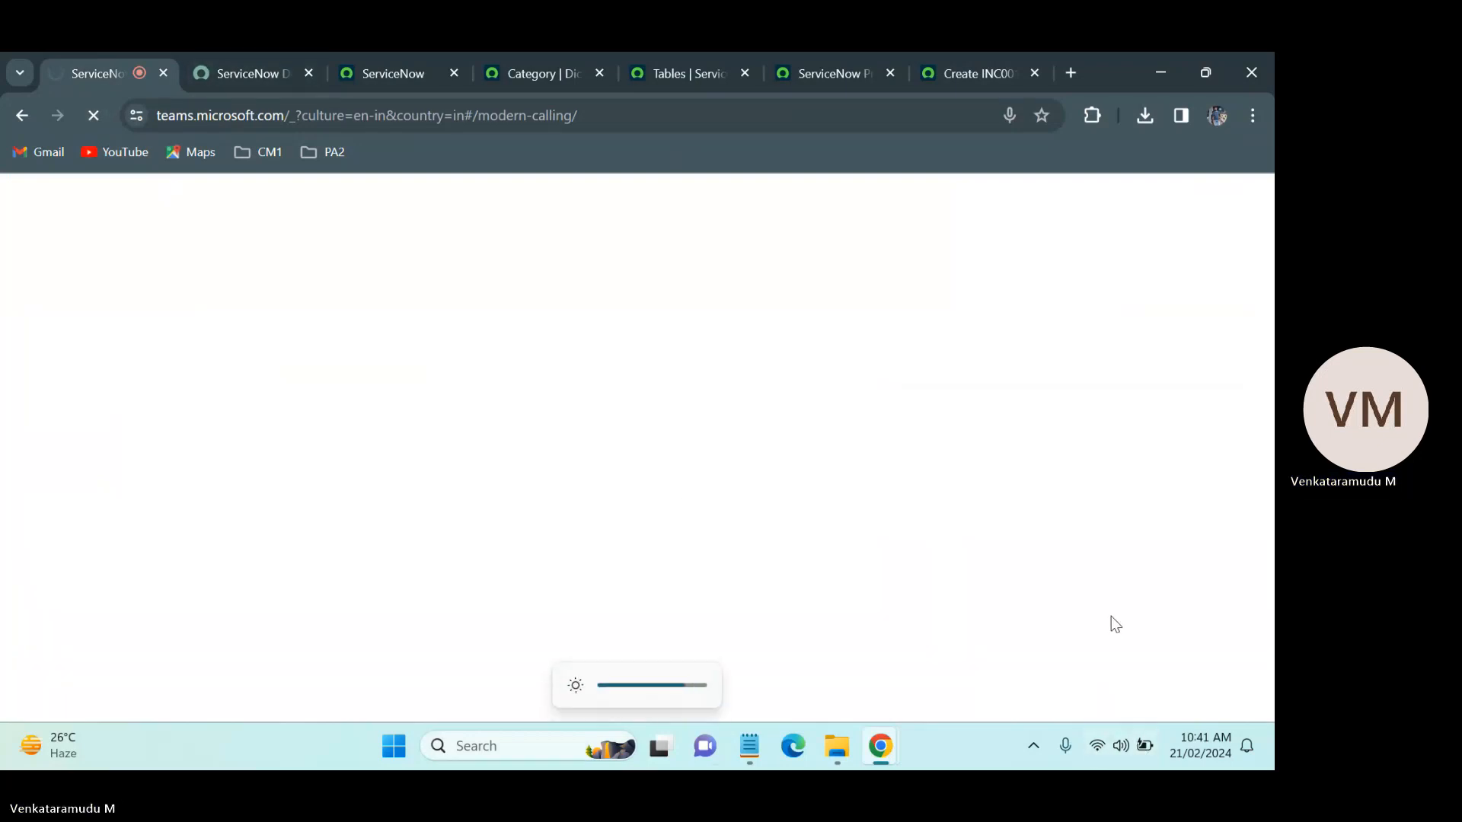
key("XF86MonBrightnessDown")
key("XF86MonBrightnessDown")
key("XF86MonBrightnessDown")
key("XF86MonBrightnessDown")
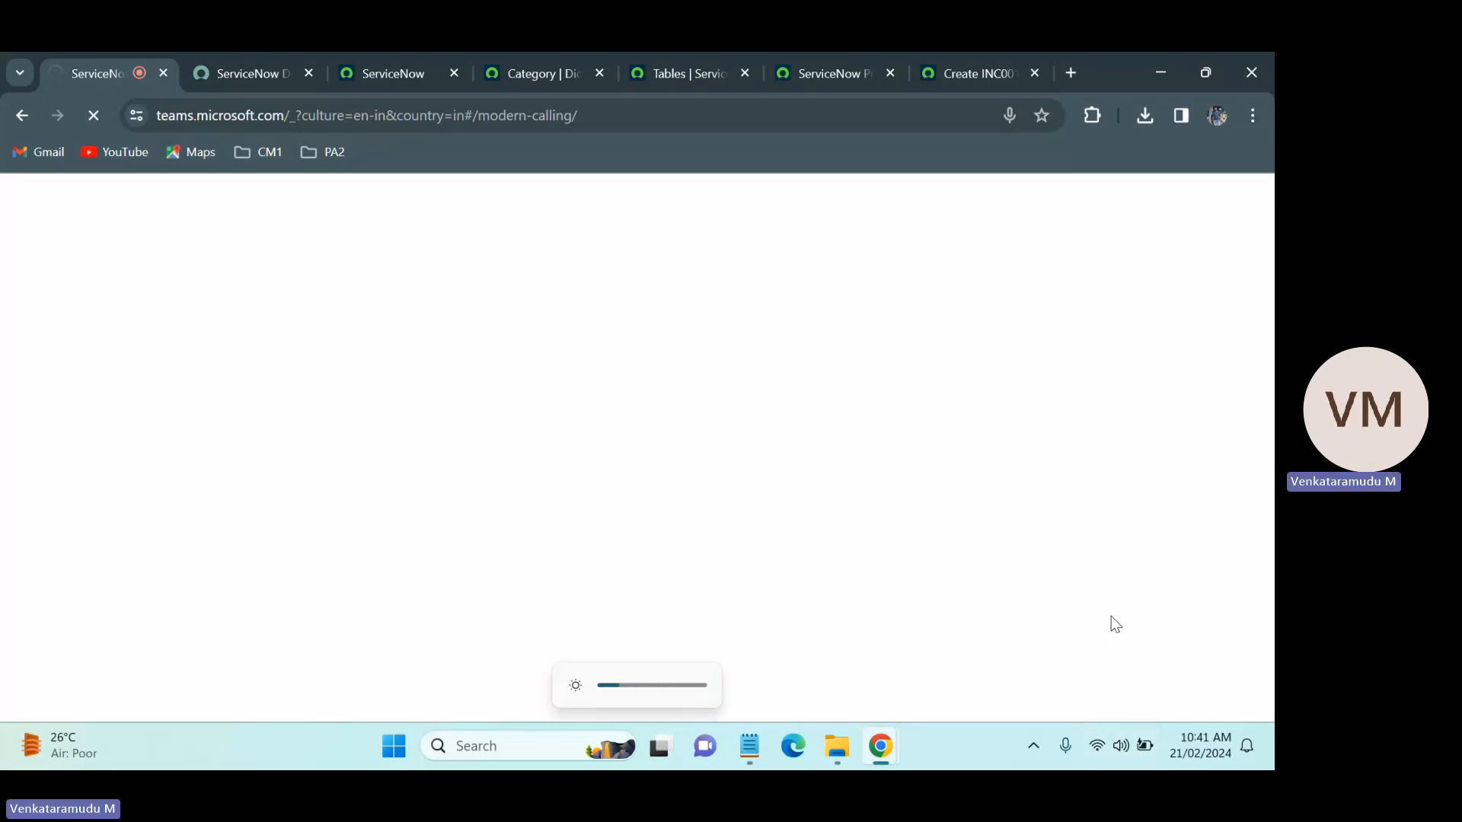